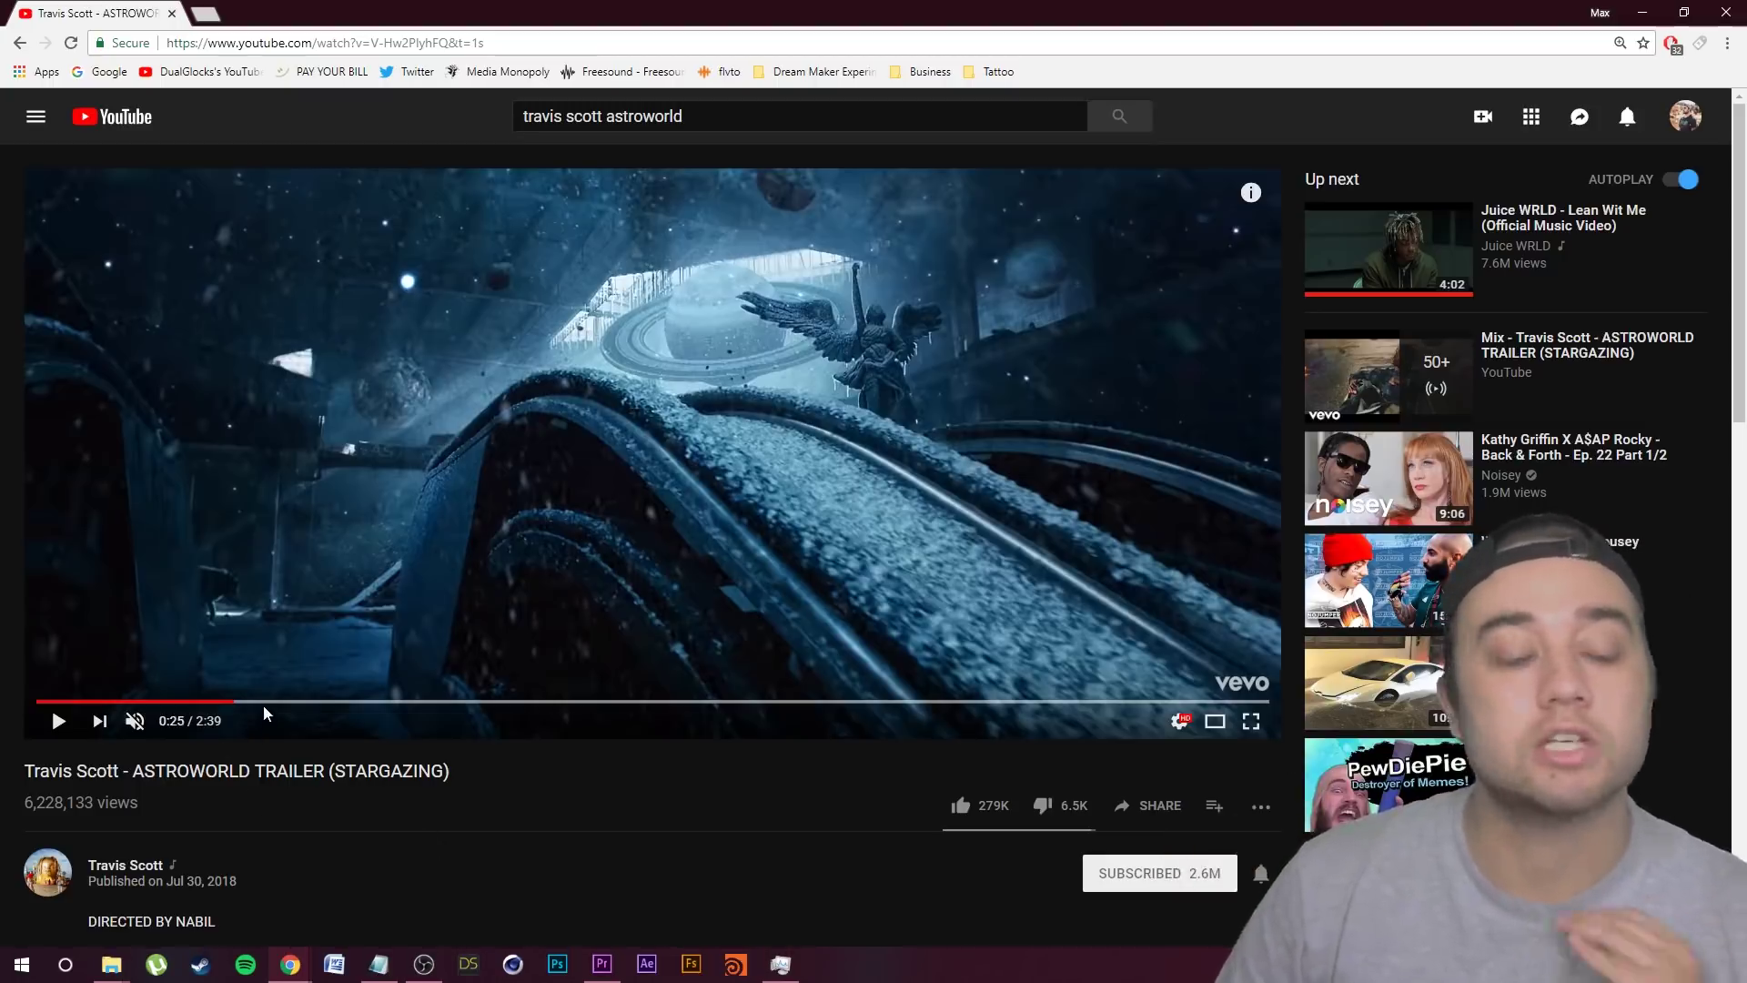
Step: Play and scrub through the Travis Scott ASTROWORLD trailer to examine its snowy blue planet scenes around 0:25 to 0:43
{"action": "left_click", "coordinate": [75, 723]}
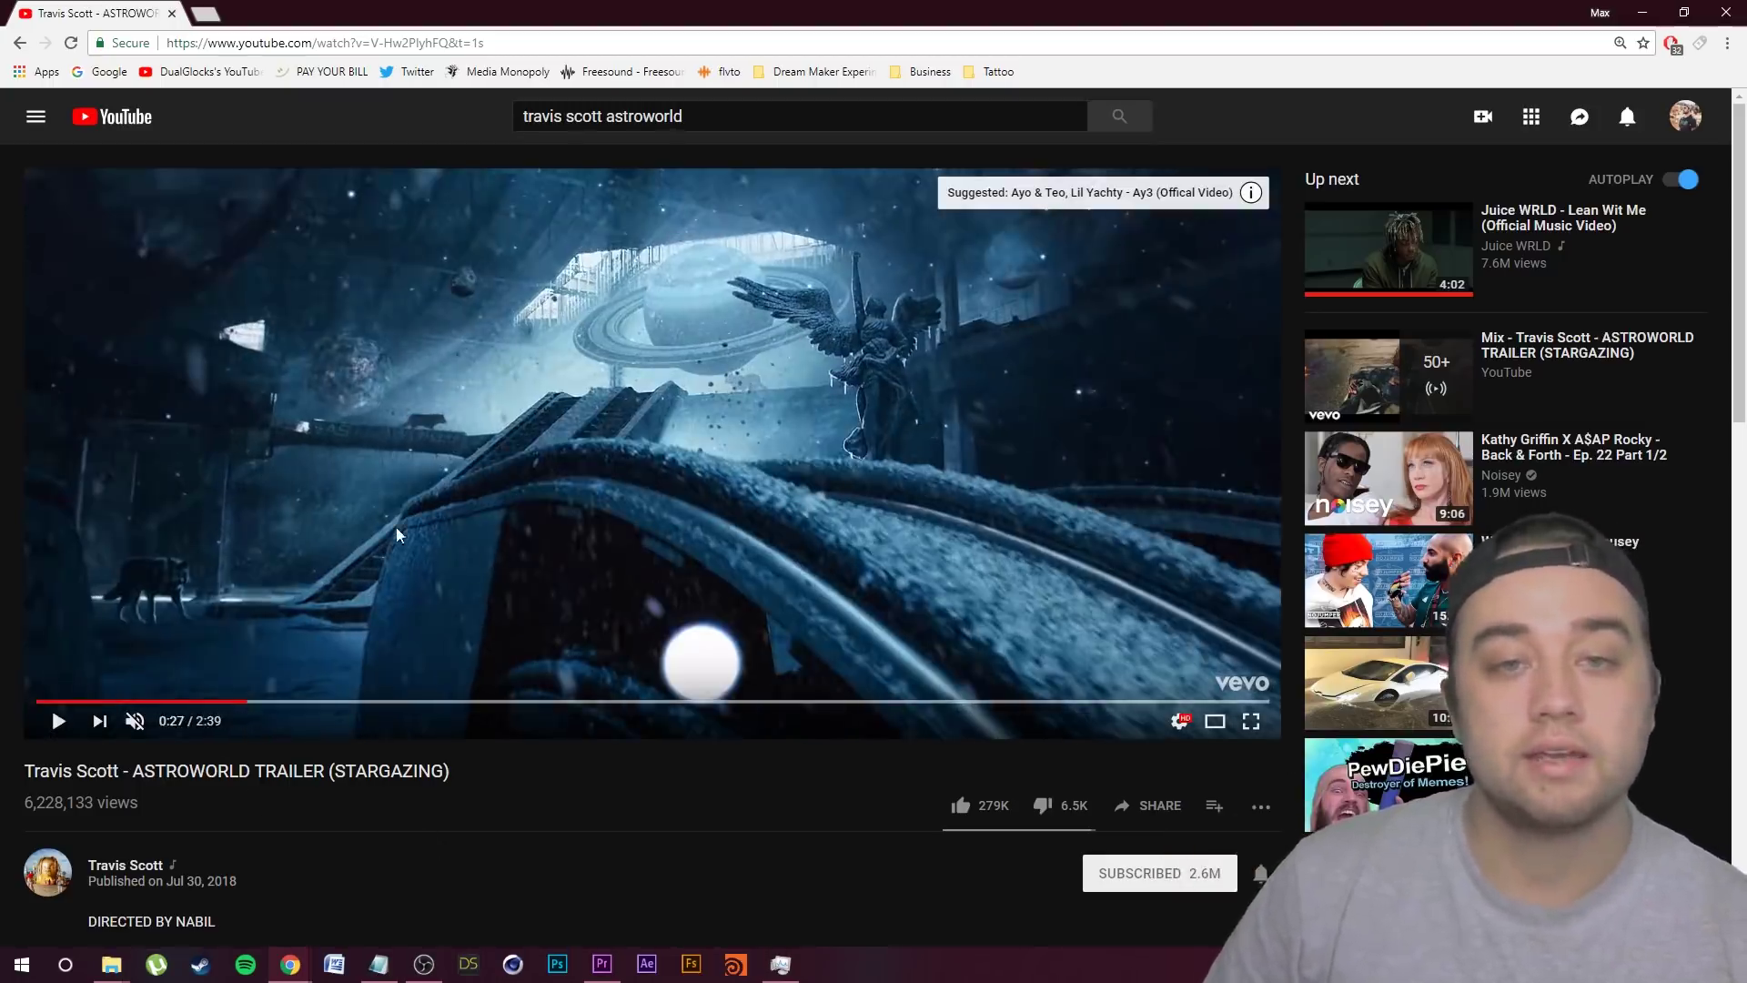
{"action": "left_click", "coordinate": [57, 728]}
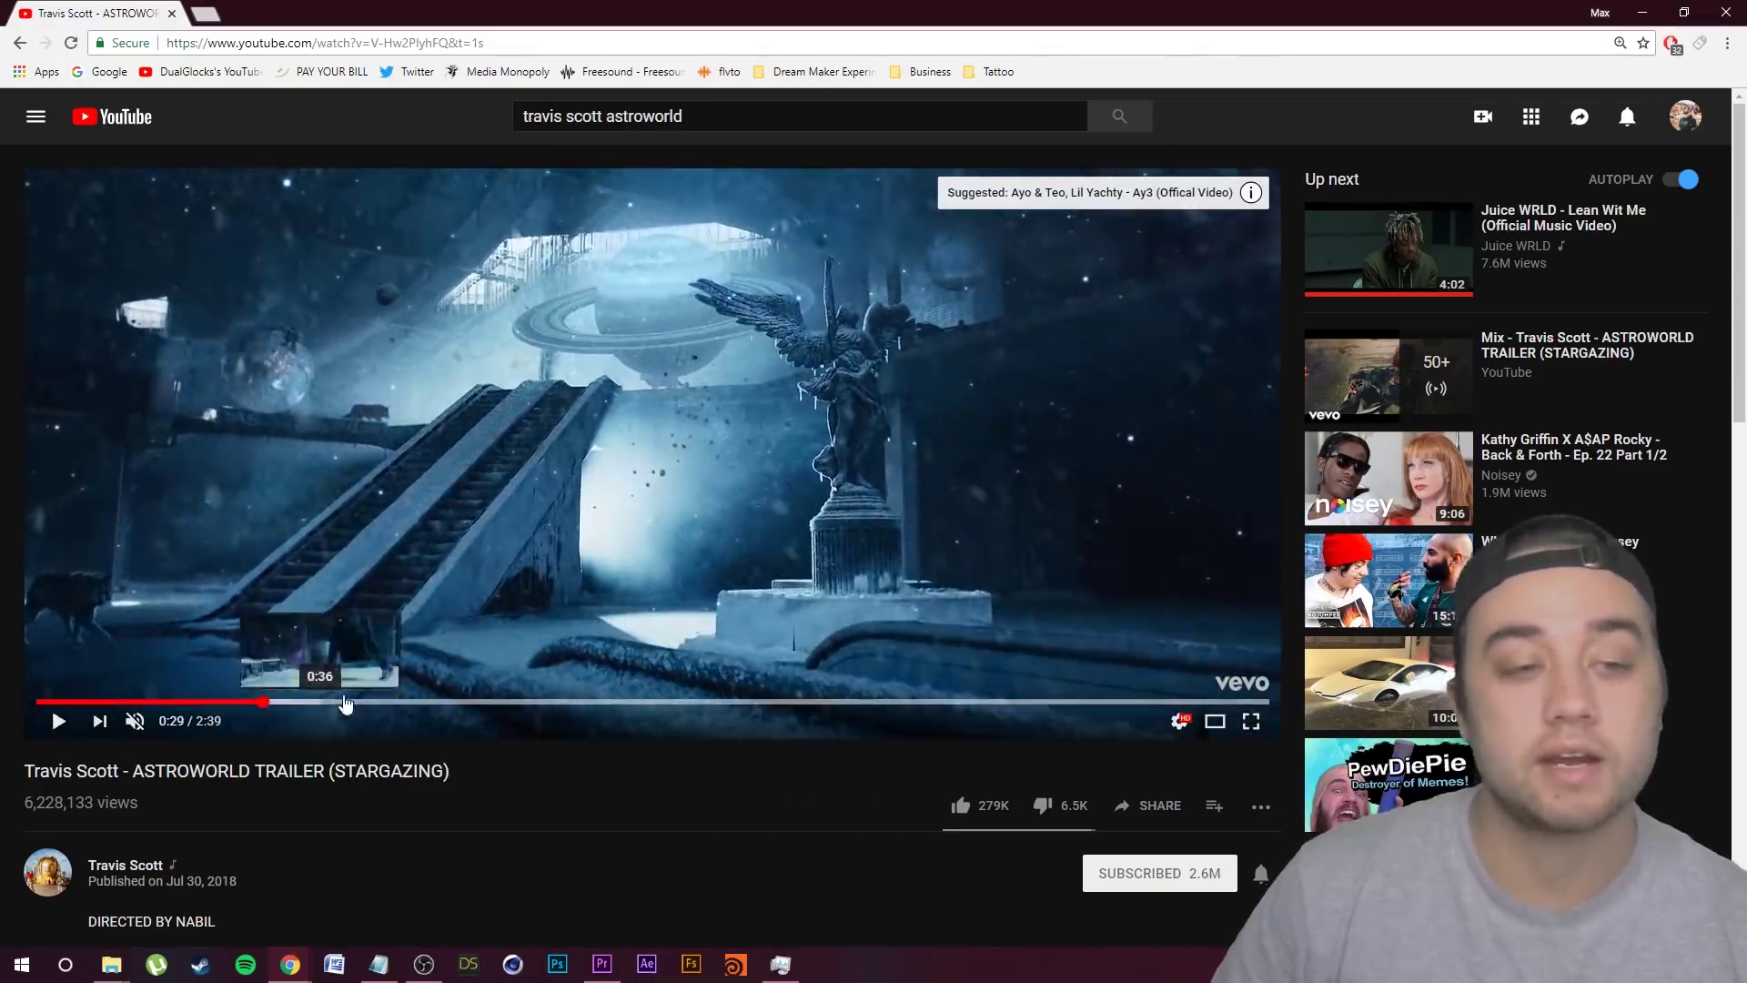
{"action": "left_click", "coordinate": [350, 702]}
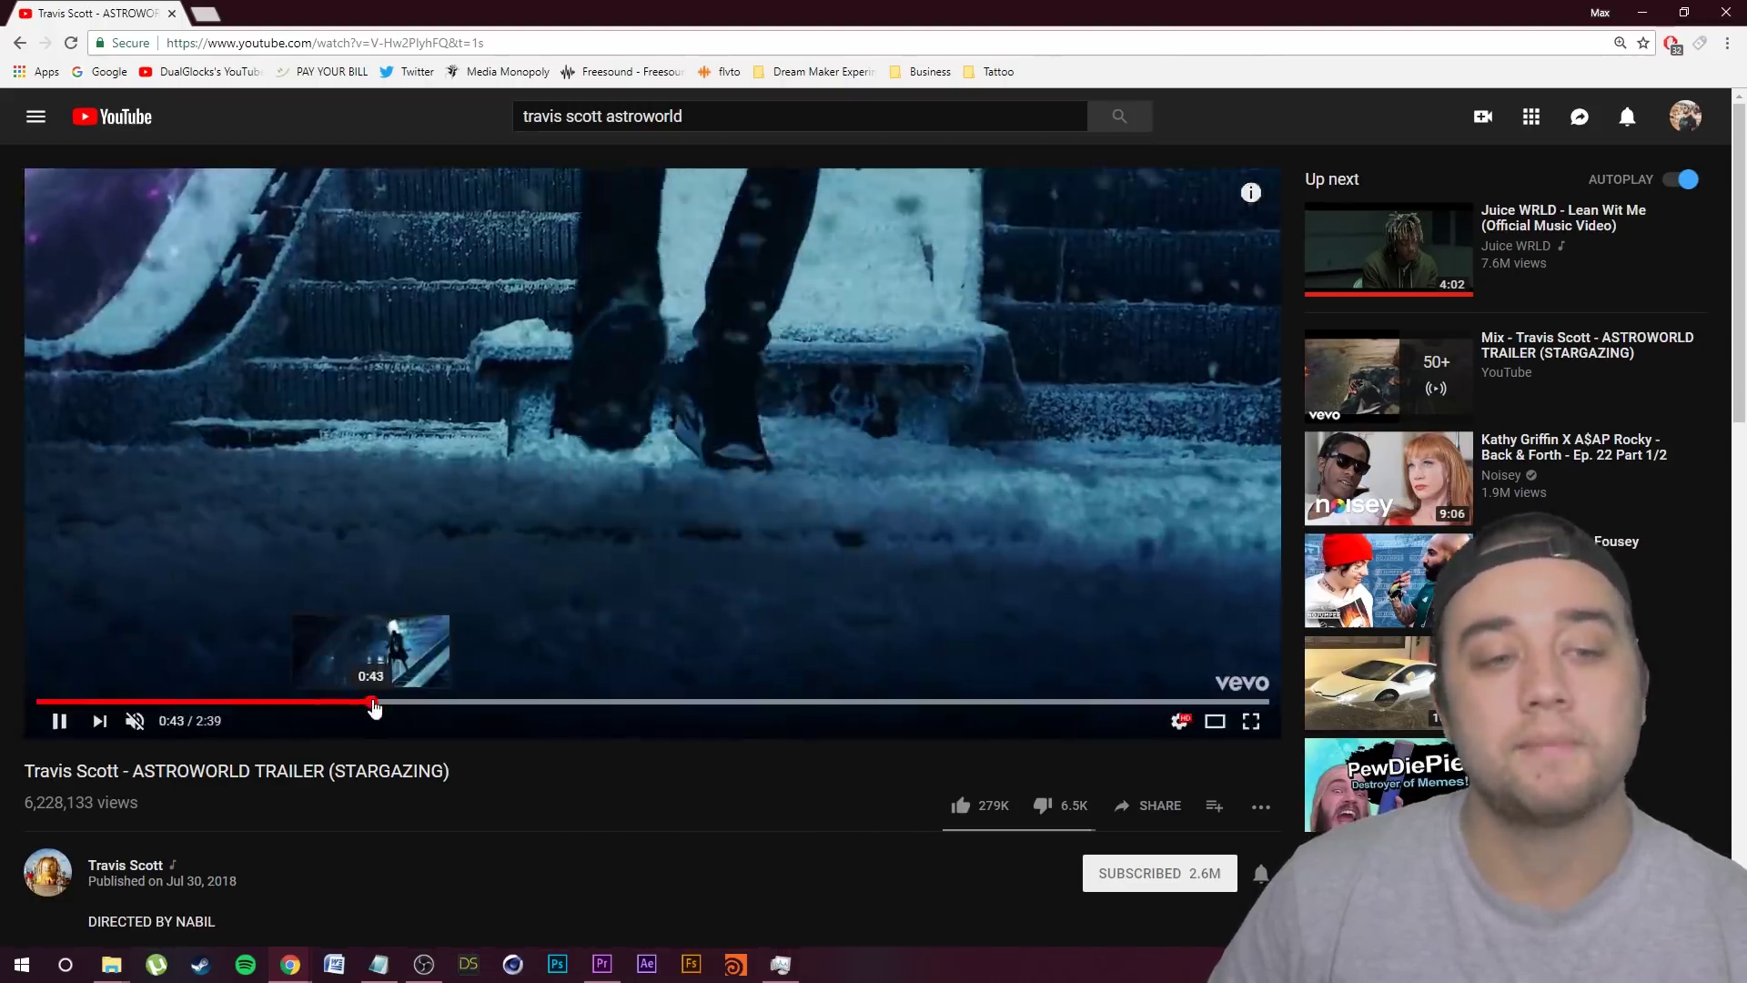
{"action": "left_click", "coordinate": [364, 702]}
{"action": "left_click", "coordinate": [843, 542]}
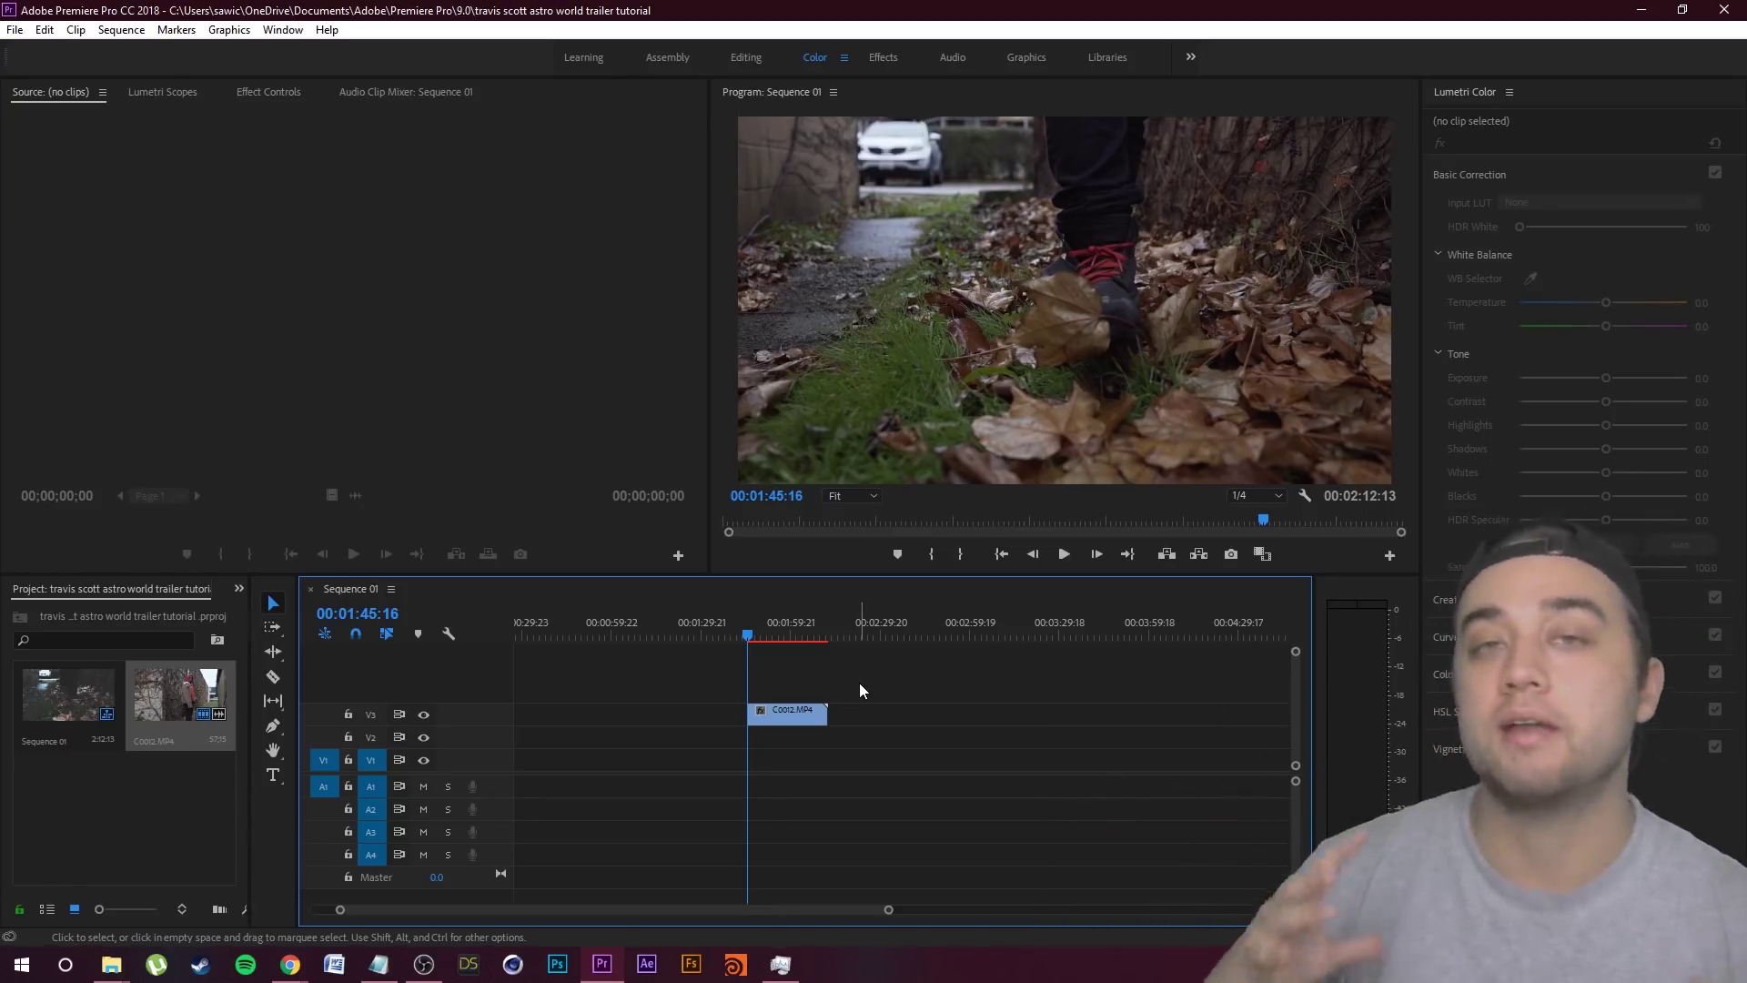
Step: Preview the leaf-walking footage and apply the CMG SUMMER LUT creative look to clip C0012.MP4
{"action": "left_click", "coordinate": [1074, 554]}
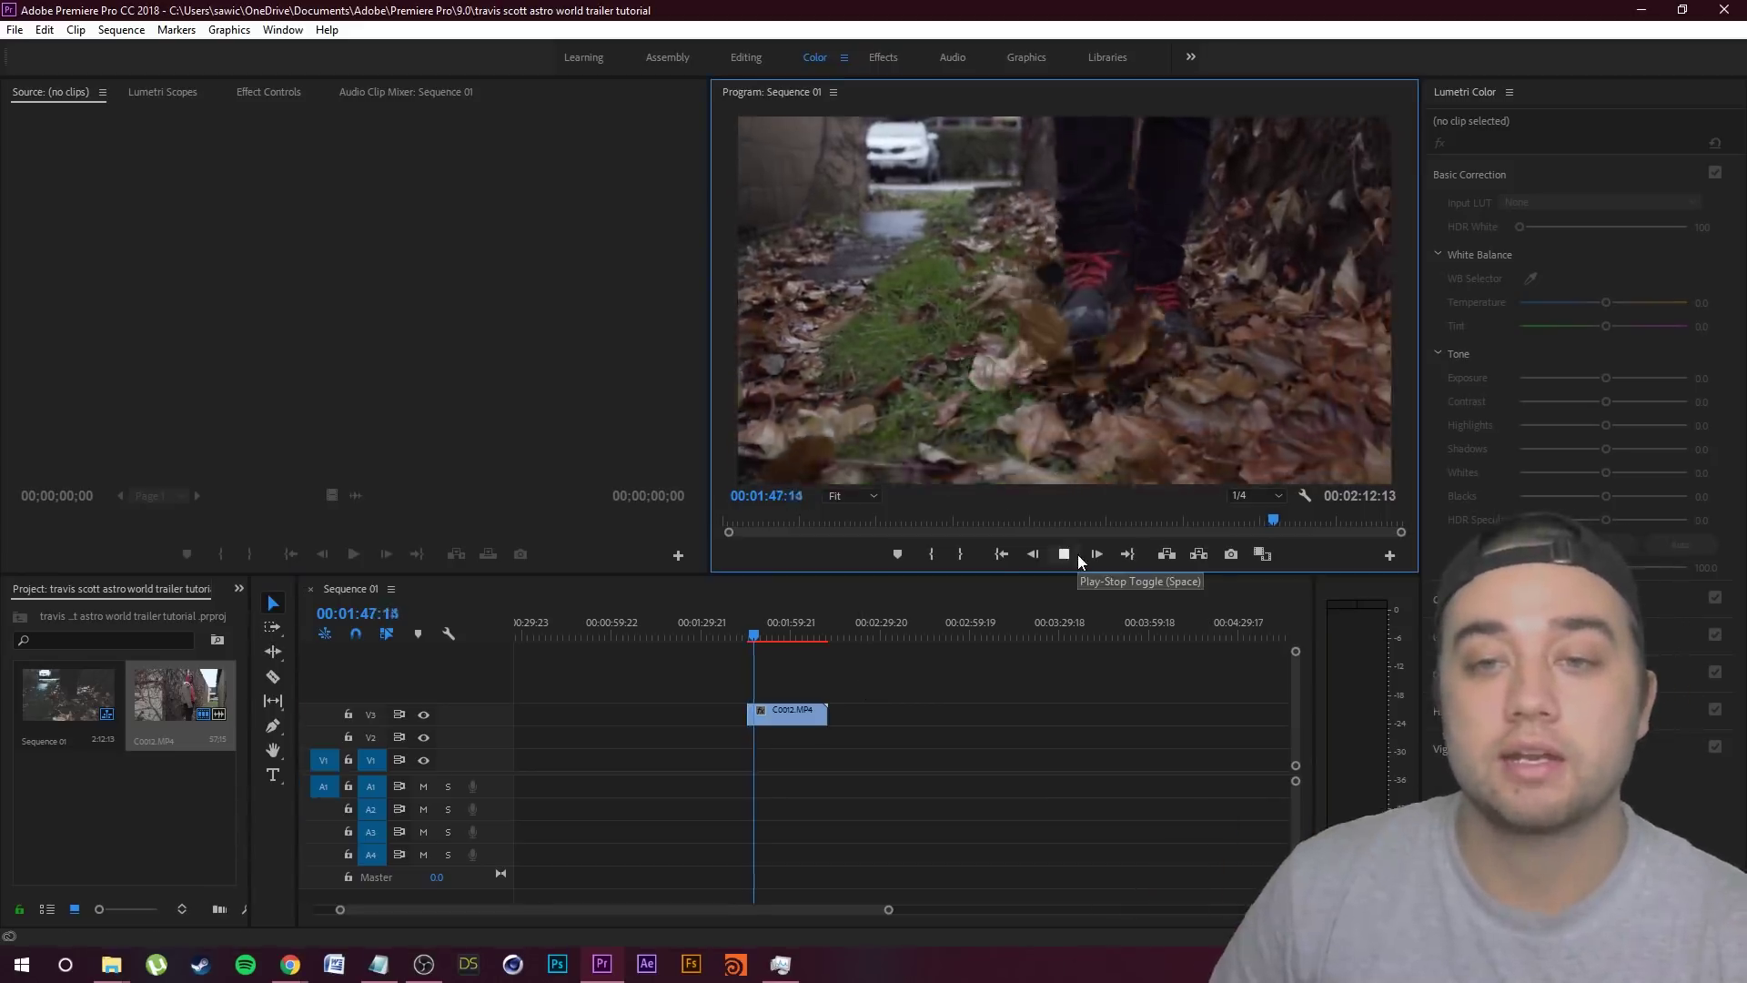
{"action": "left_click", "coordinate": [1065, 554]}
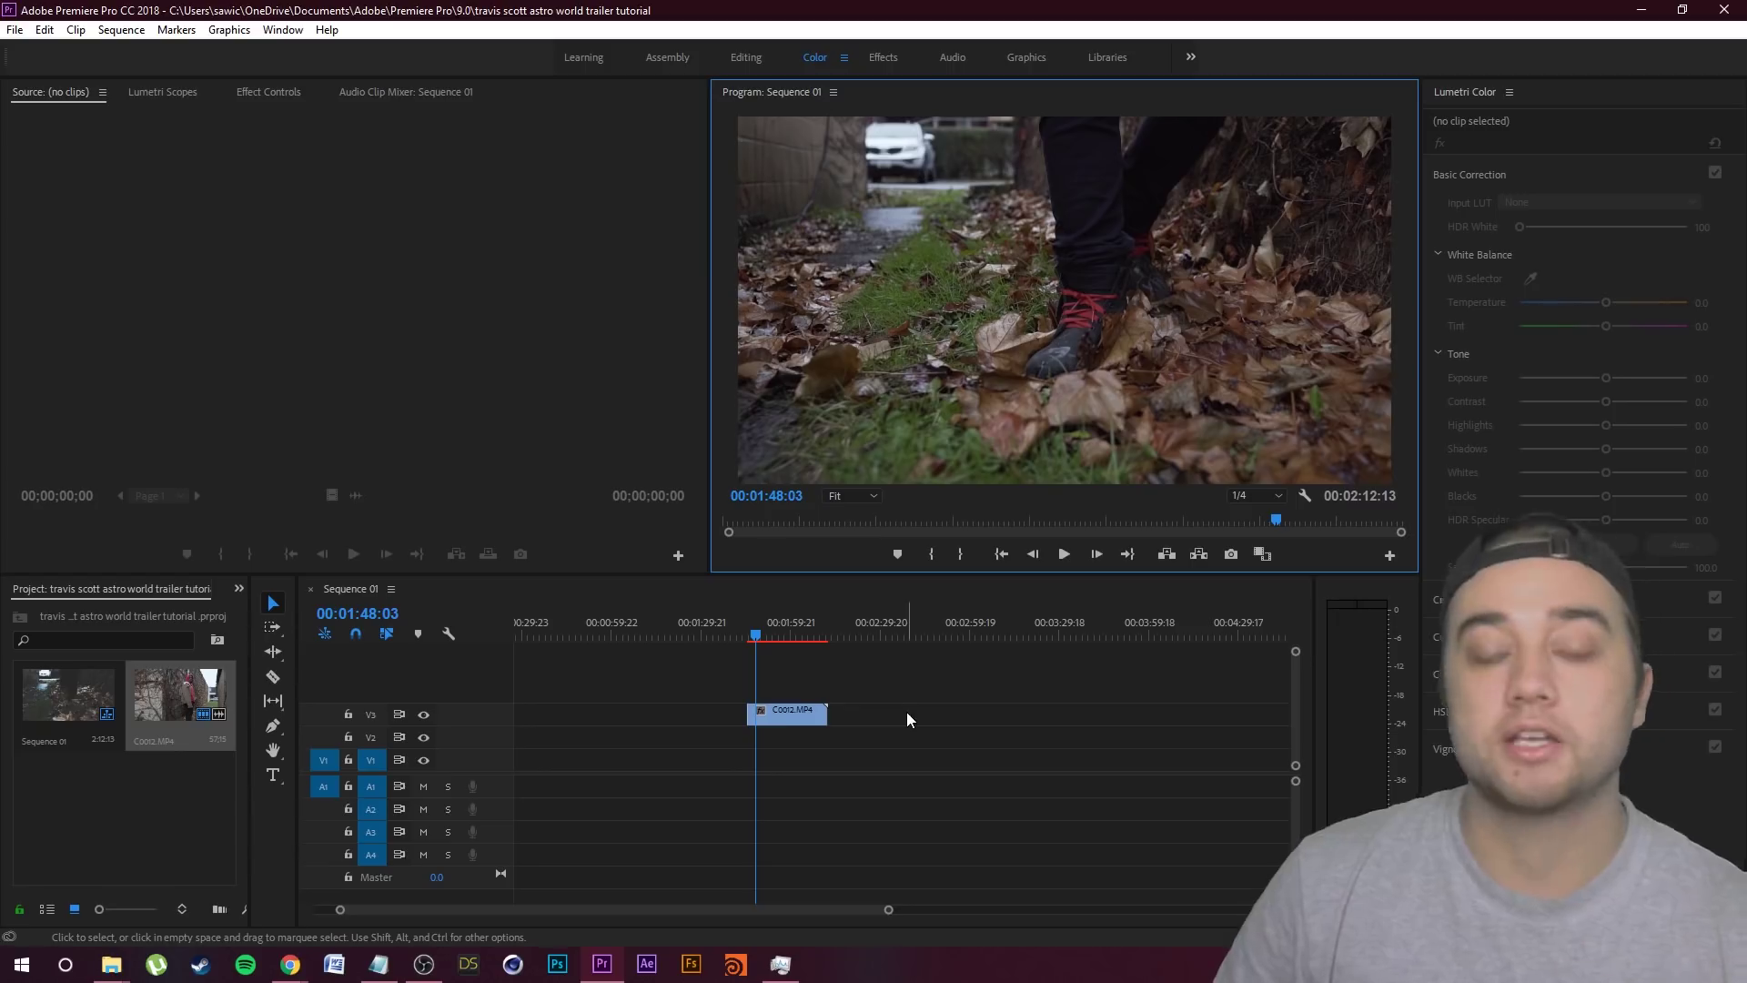
{"action": "left_click", "coordinate": [783, 722]}
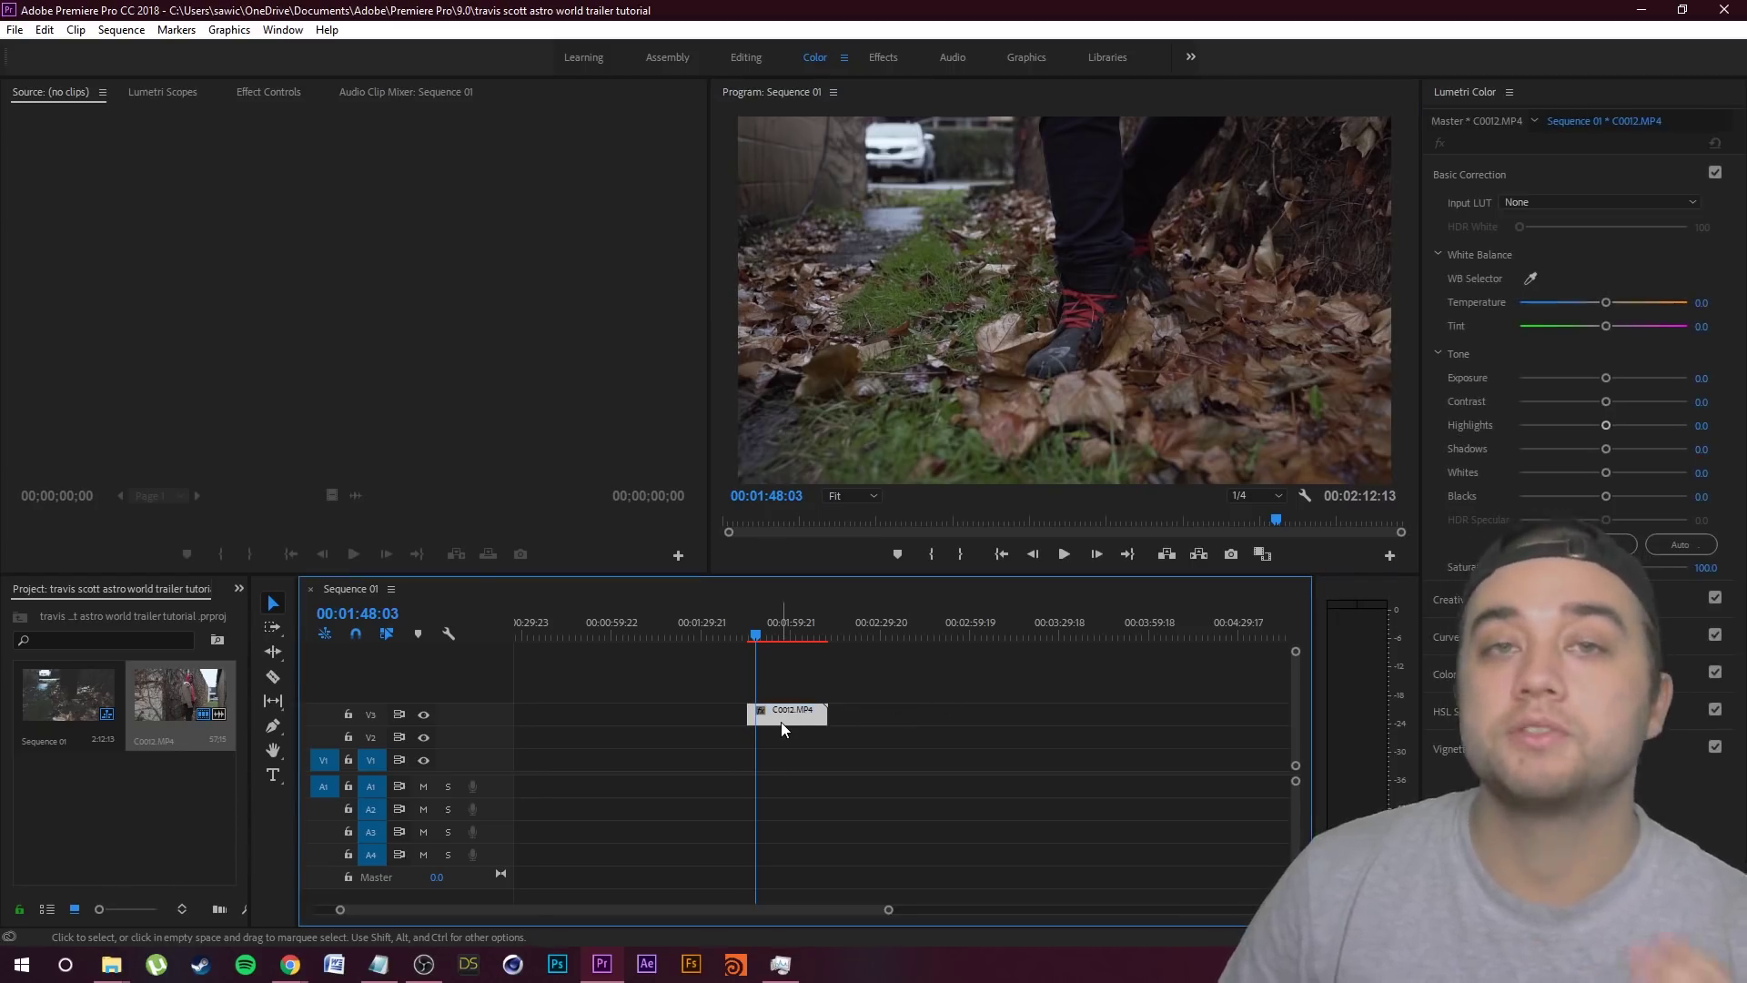
{"action": "left_click", "coordinate": [1449, 175]}
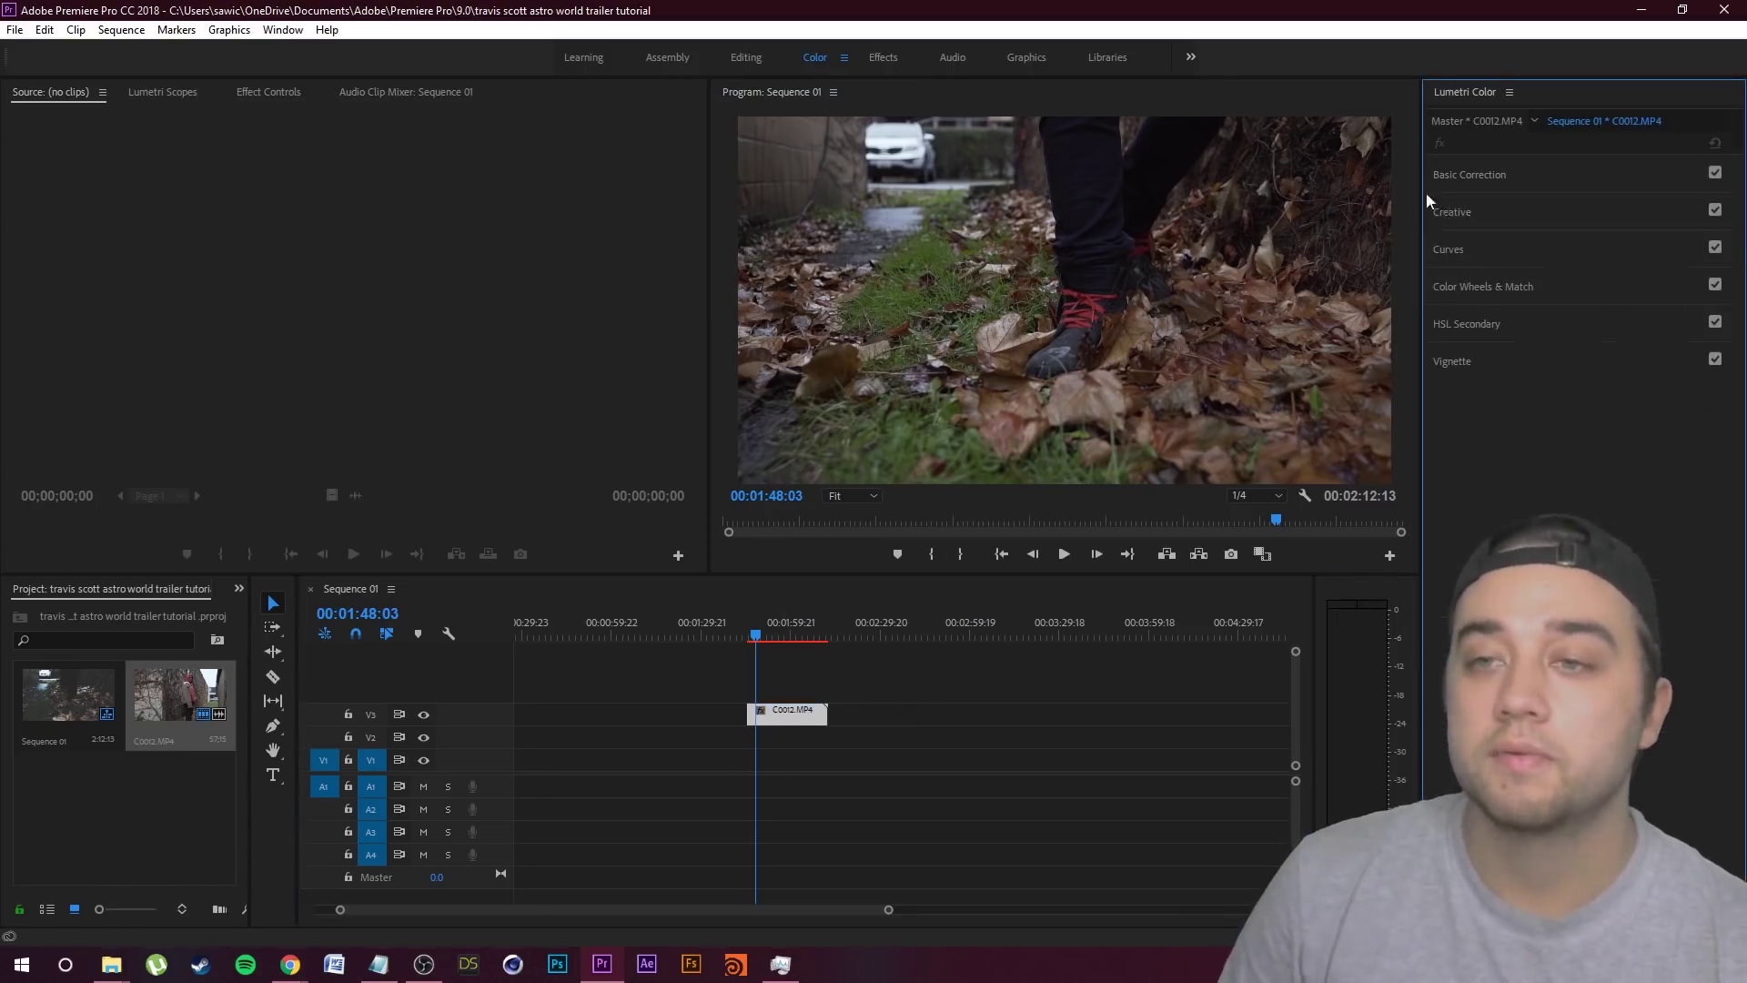
{"action": "left_click", "coordinate": [1465, 213]}
{"action": "left_click", "coordinate": [1516, 240]}
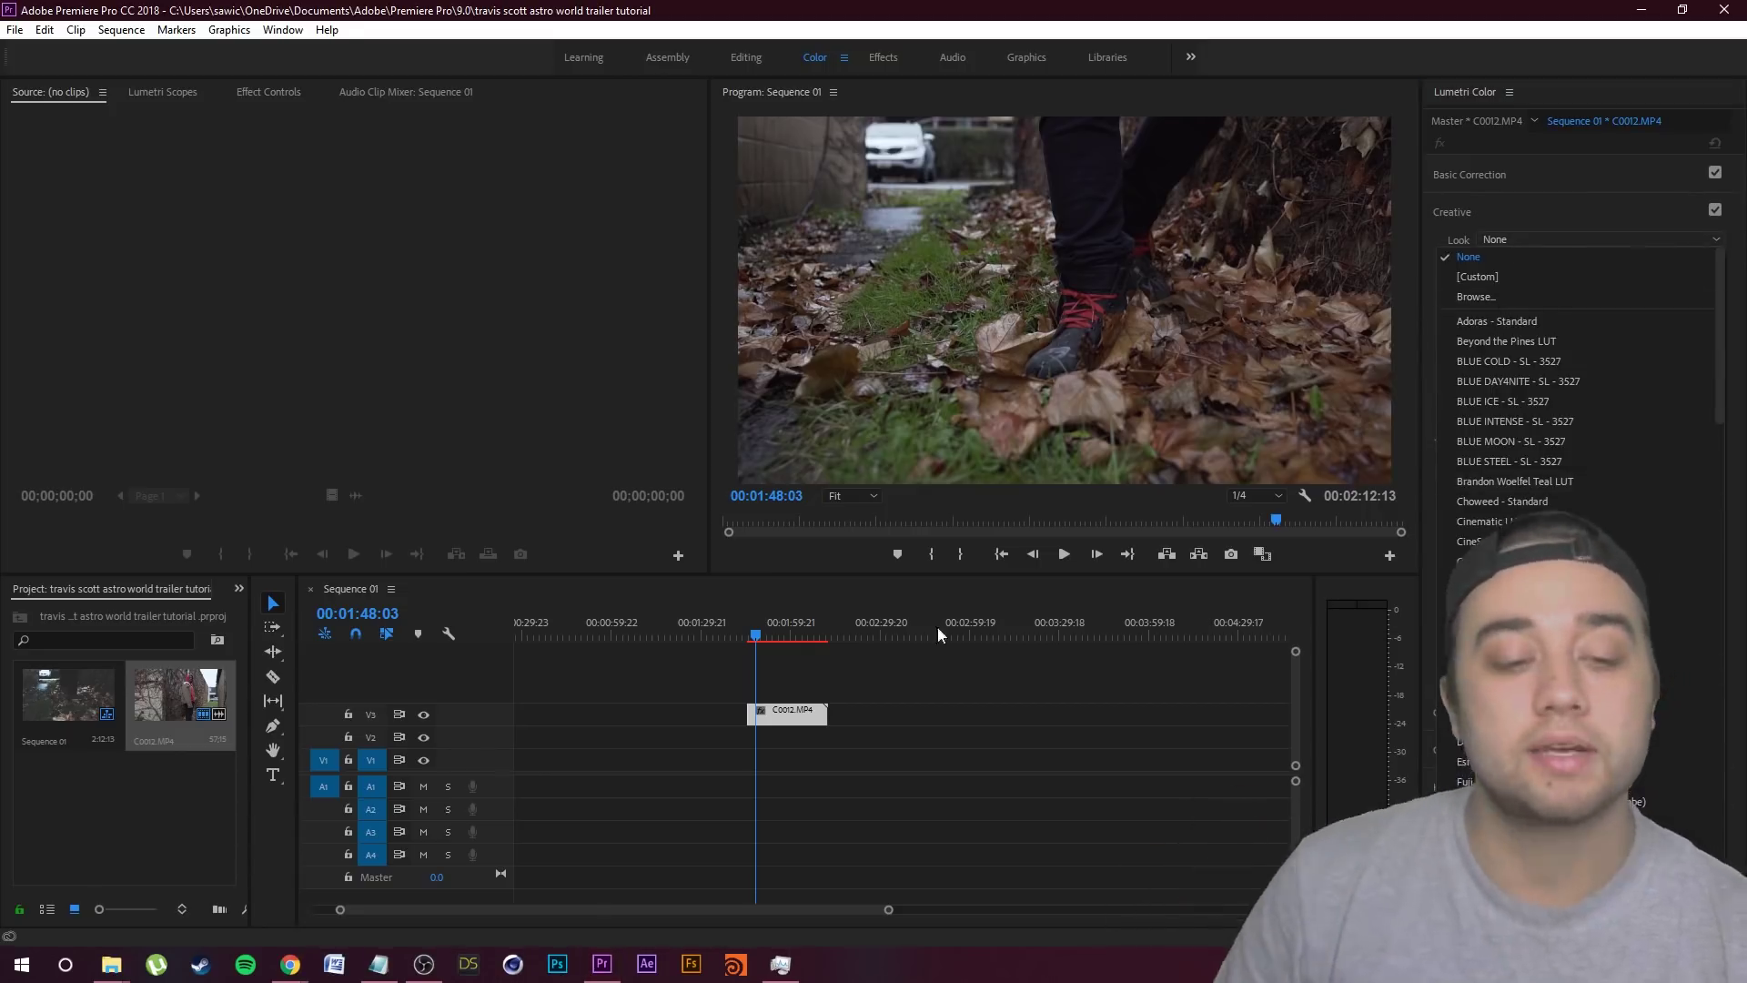
{"action": "left_click", "coordinate": [288, 972]}
{"action": "left_click", "coordinate": [489, 878]}
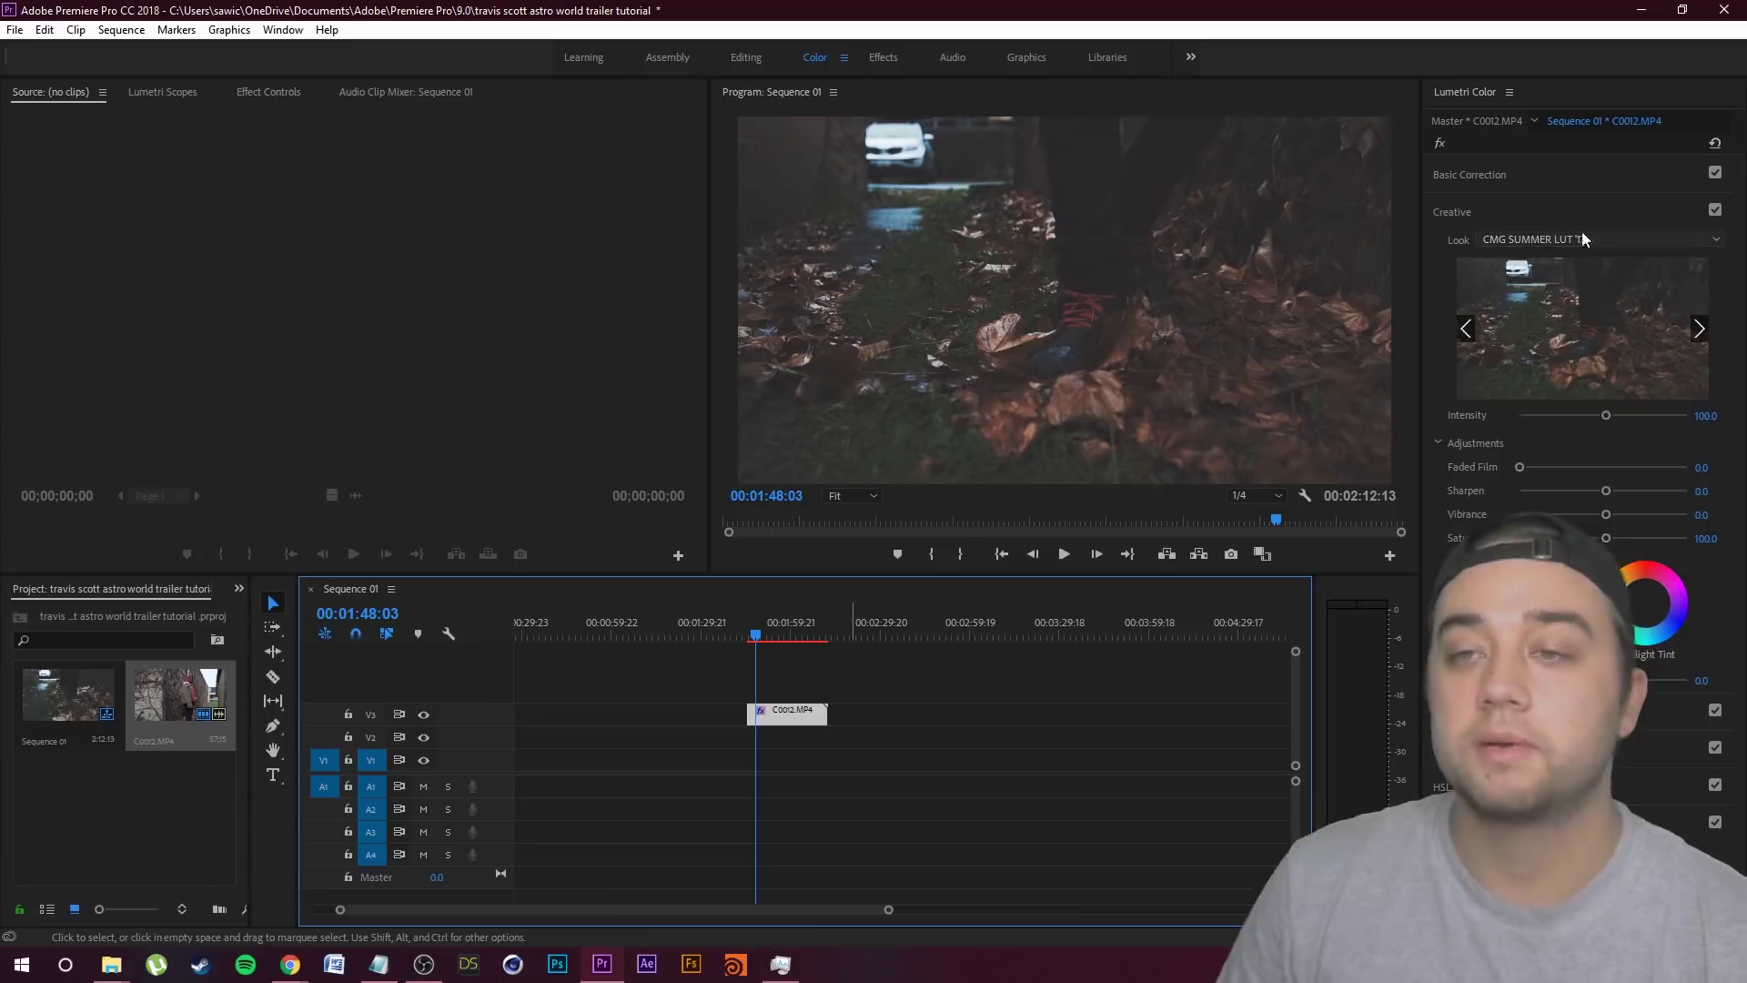
Step: Raise the clip's exposure to 0.8, lower its saturation to 47.6, and preview the grade
{"action": "left_click", "coordinate": [1474, 174]}
{"action": "left_click_drag", "start_coordinate": [1611, 383], "coordinate": [1618, 383]}
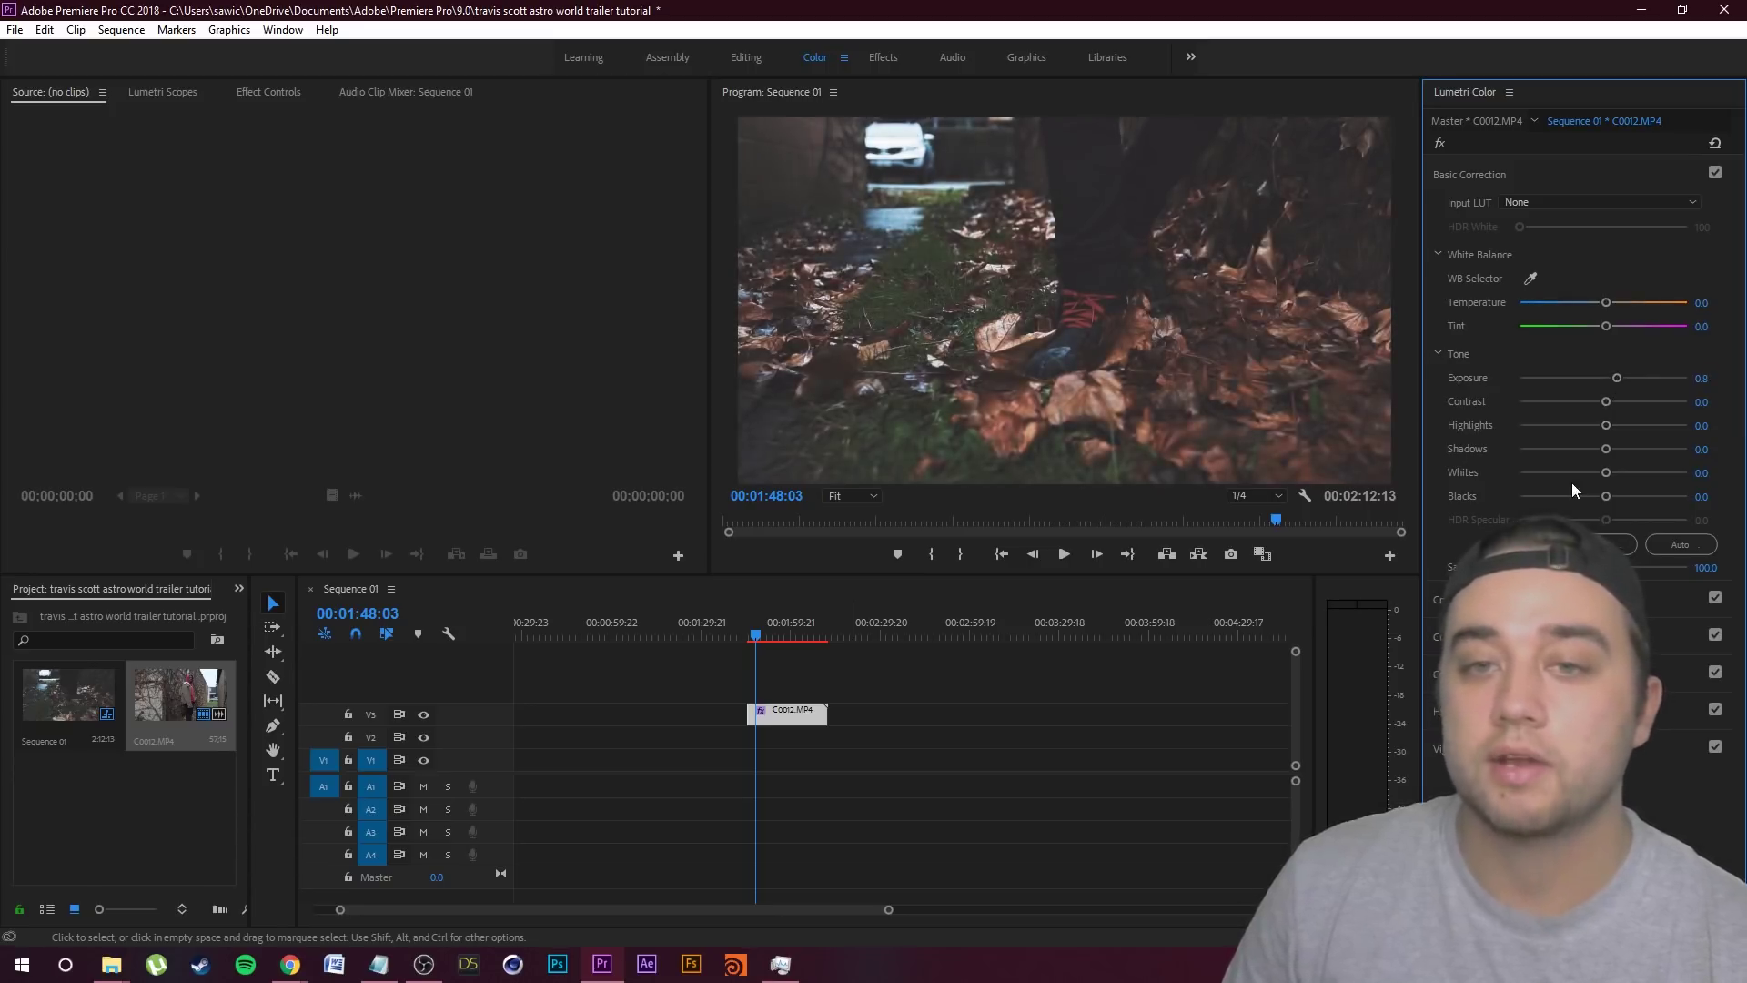
{"action": "left_click_drag", "start_coordinate": [1606, 567], "coordinate": [1583, 567]}
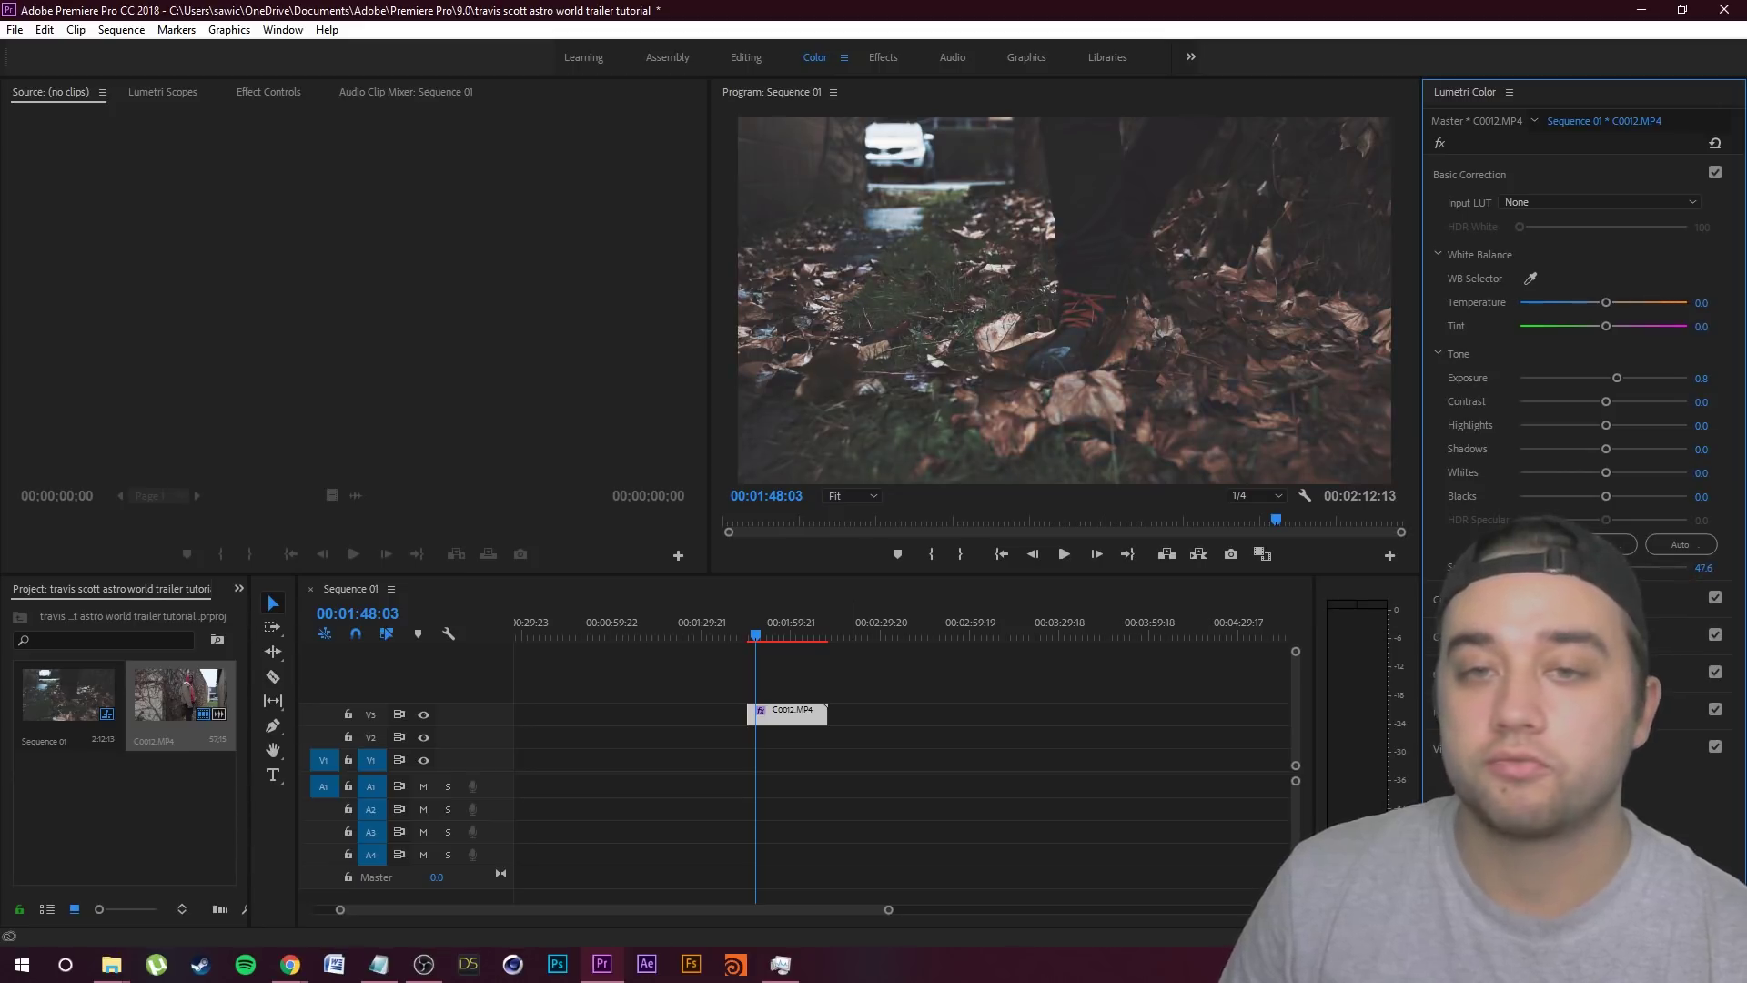
{"action": "left_click", "coordinate": [1066, 556]}
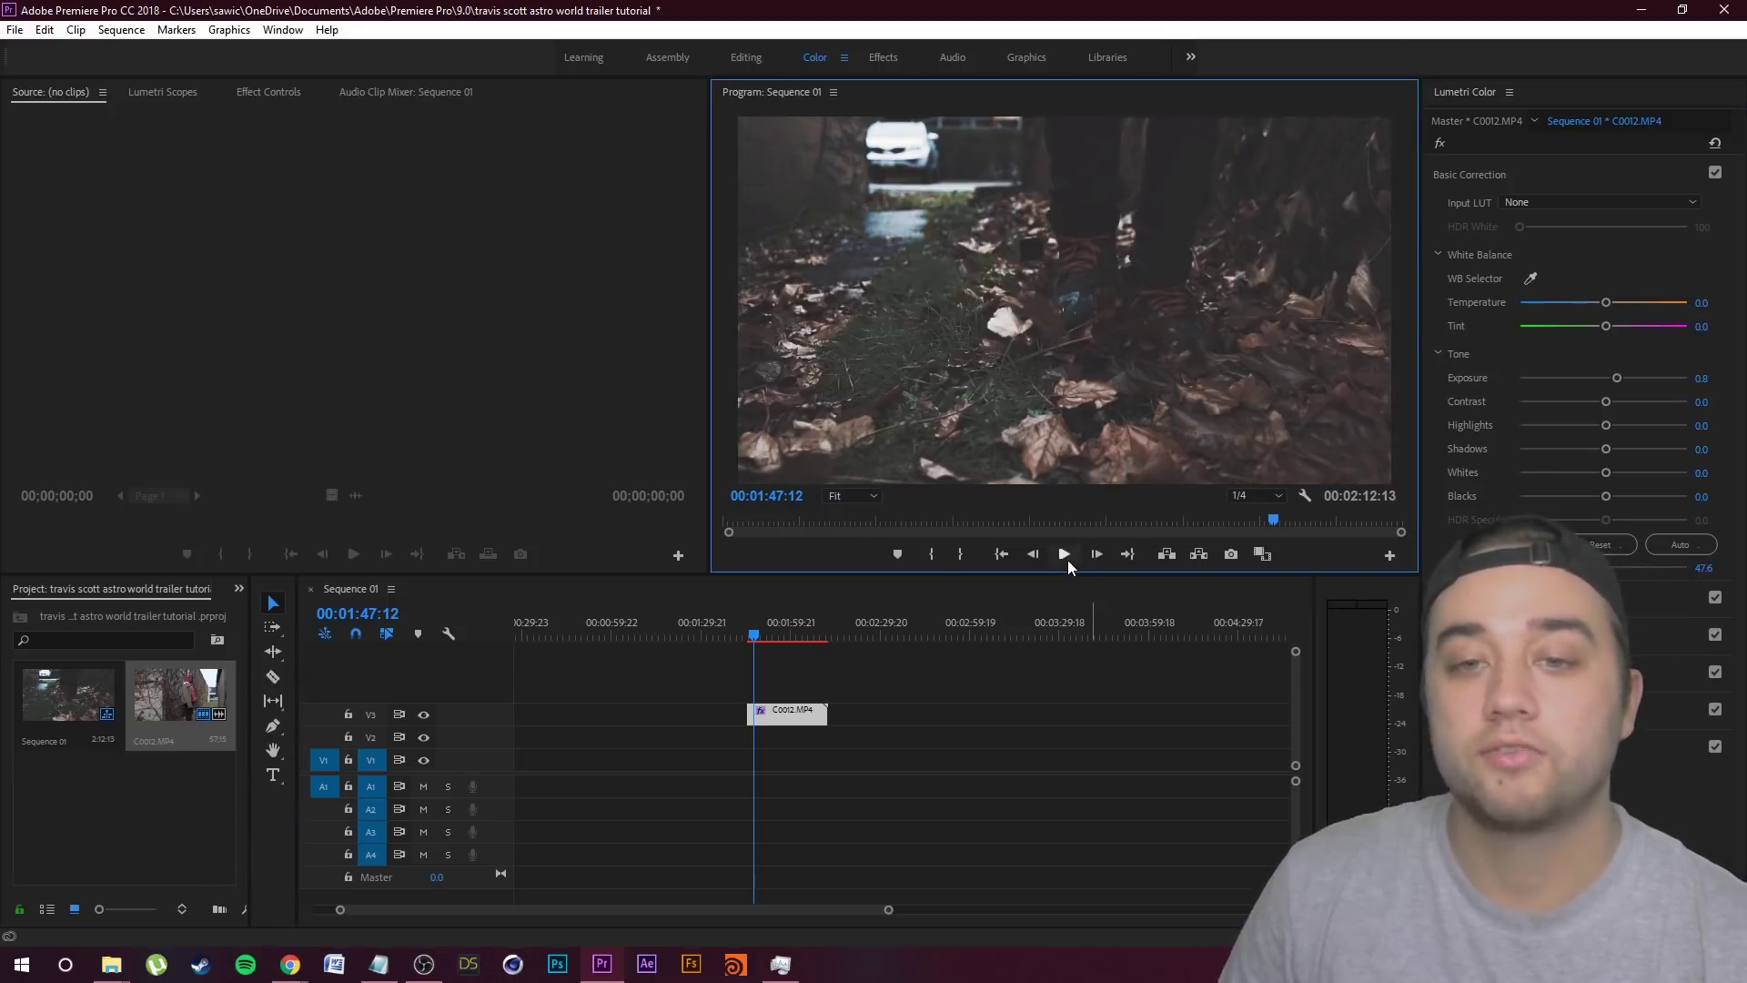
{"action": "left_click", "coordinate": [992, 706]}
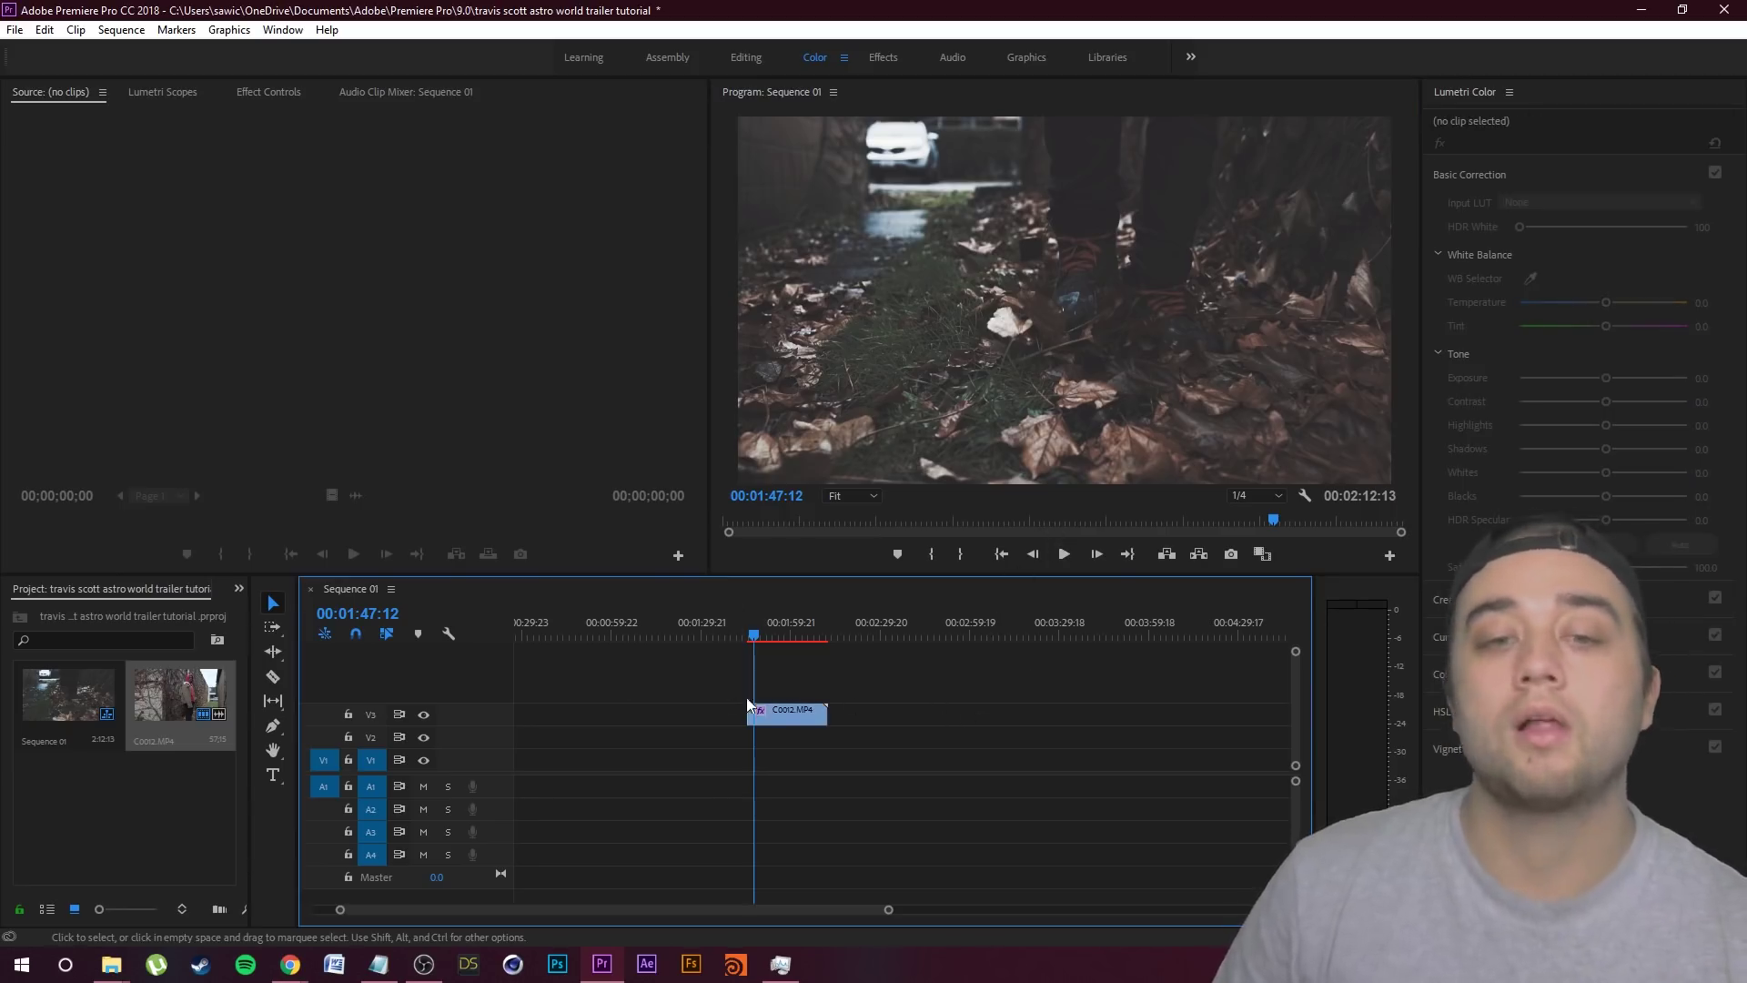
Step: Cool the graded clip's white balance by setting the temperature to -31.9
{"action": "left_click", "coordinate": [770, 715]}
{"action": "mouse_move", "coordinate": [1618, 303]}
{"action": "left_mouse_down"}
{"action": "mouse_move", "coordinate": [1559, 319]}
{"action": "mouse_move", "coordinate": [1586, 314]}
{"action": "left_mouse_up"}
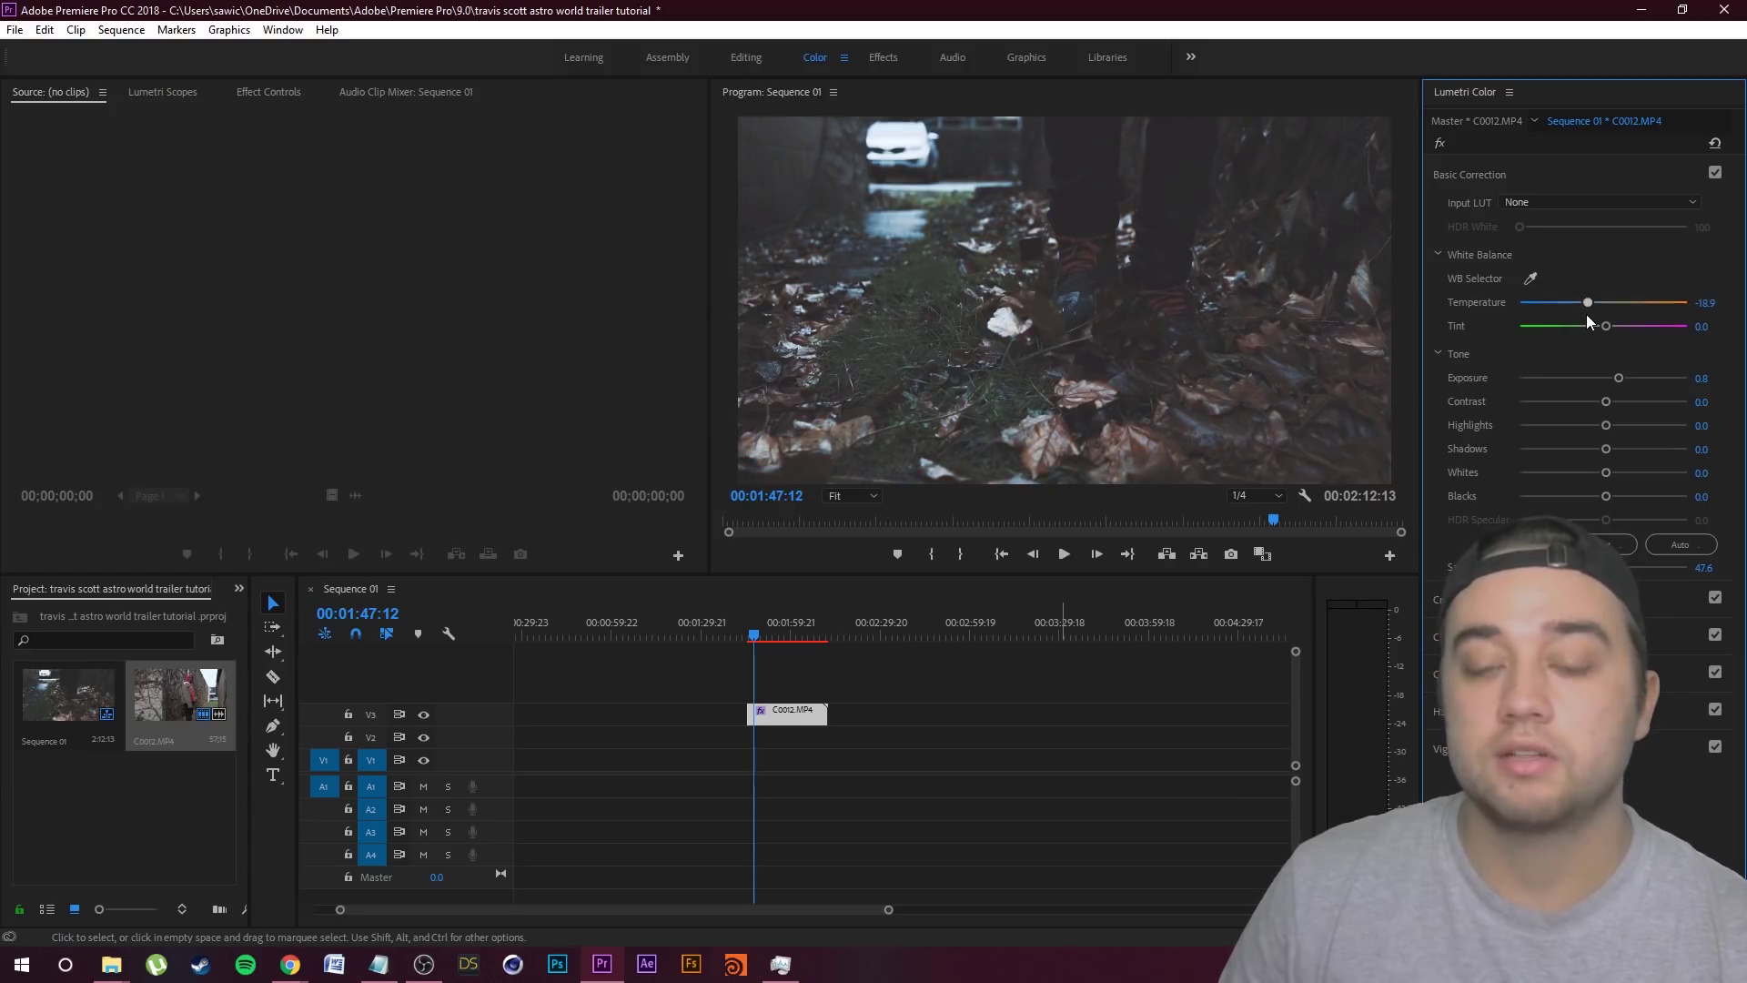
{"action": "mouse_move", "coordinate": [1586, 315]}
{"action": "left_mouse_down"}
{"action": "mouse_move", "coordinate": [1446, 324]}
{"action": "mouse_move", "coordinate": [1593, 304]}
{"action": "mouse_move", "coordinate": [1575, 311]}
{"action": "left_mouse_up"}
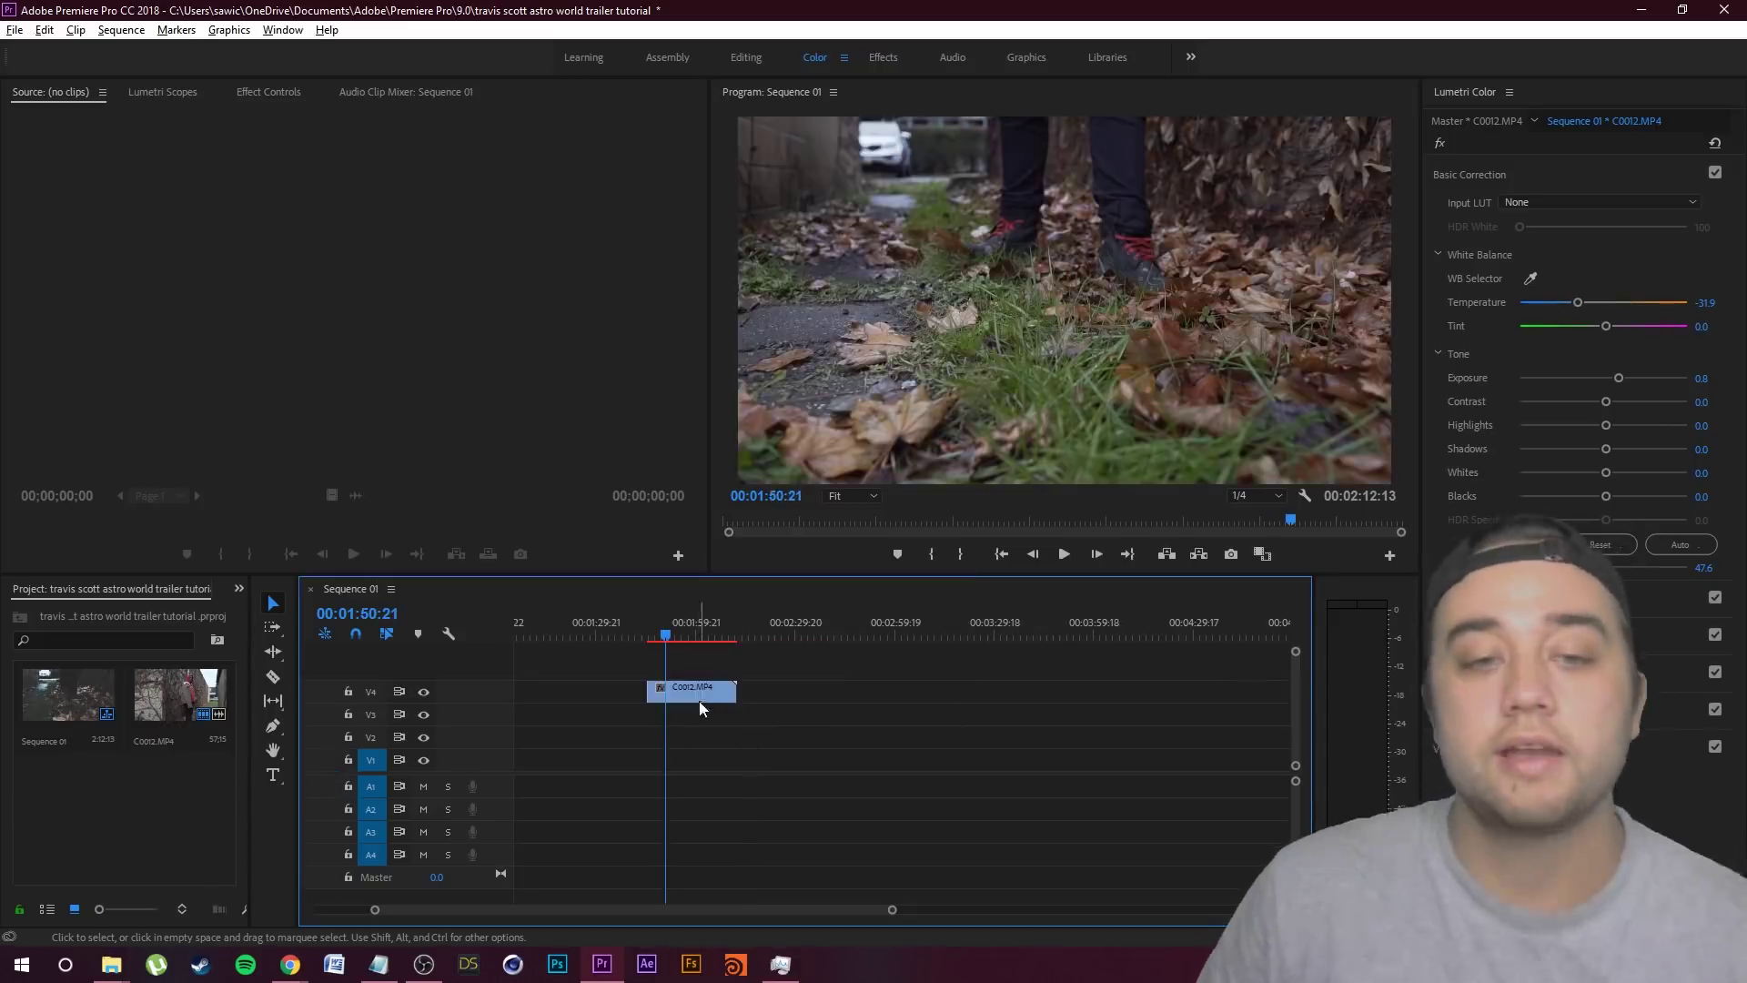
Step: Replace the C0012.MP4 timeline clip with an After Effects composition and scrub through its first second
{"action": "right_click", "coordinate": [707, 684]}
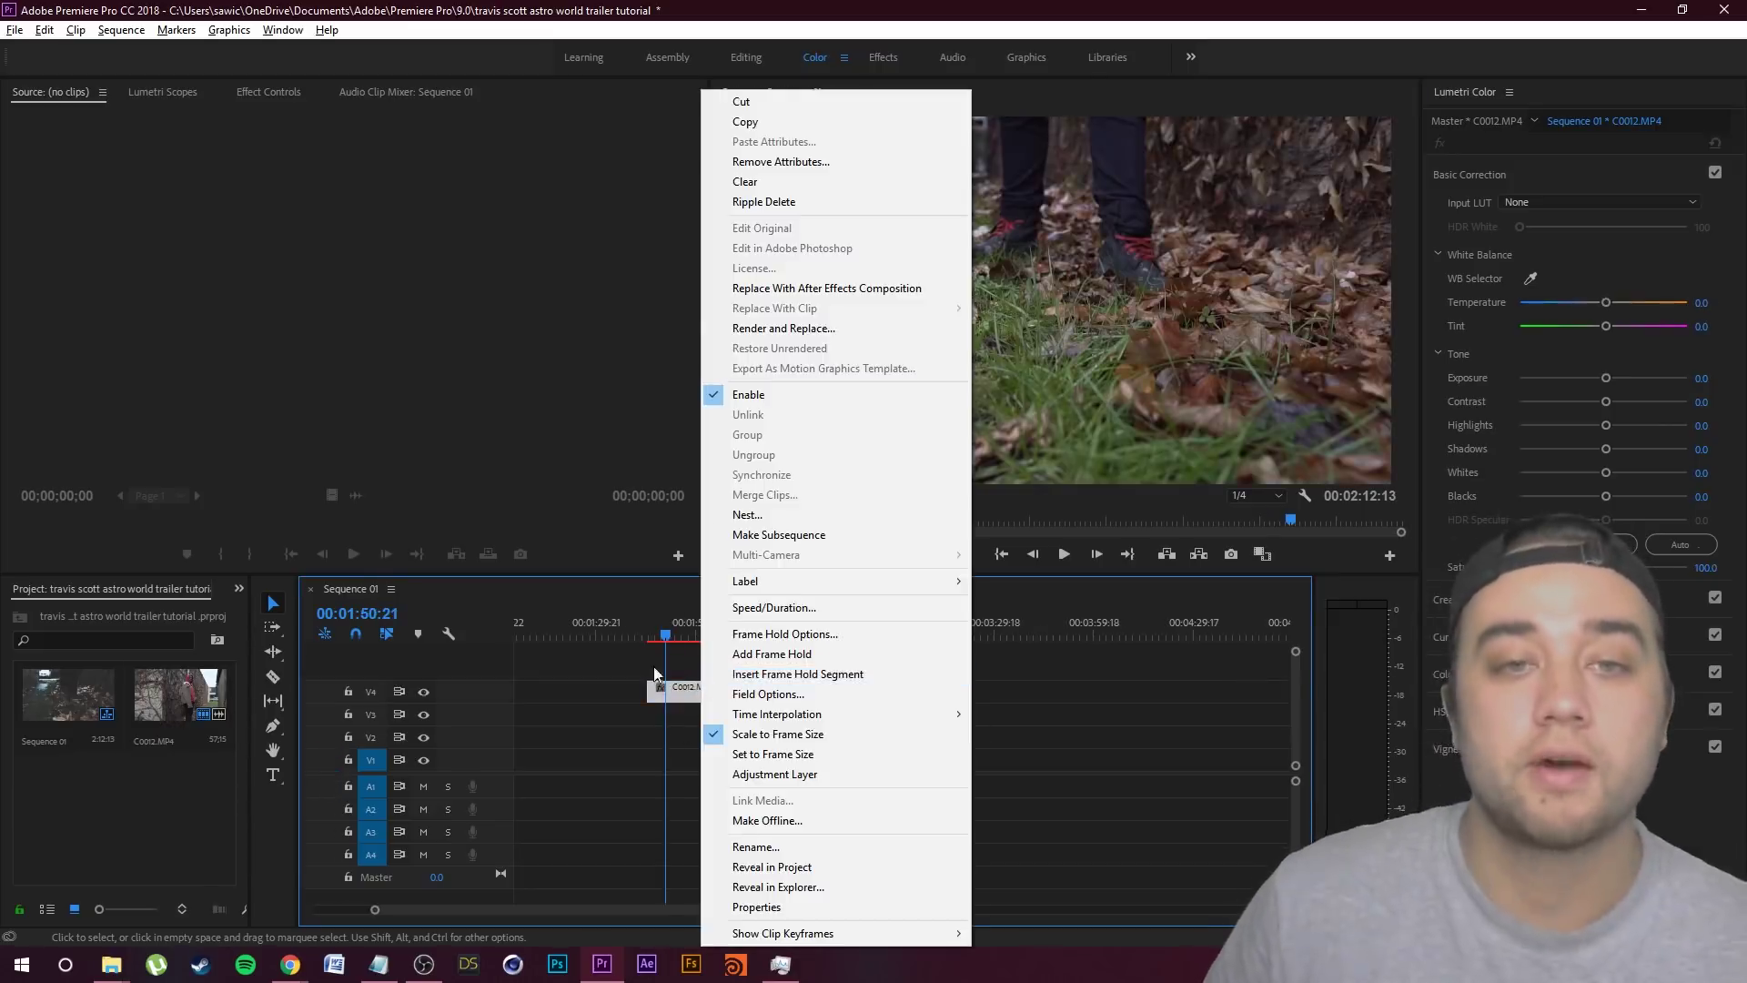
{"action": "left_click", "coordinate": [826, 287]}
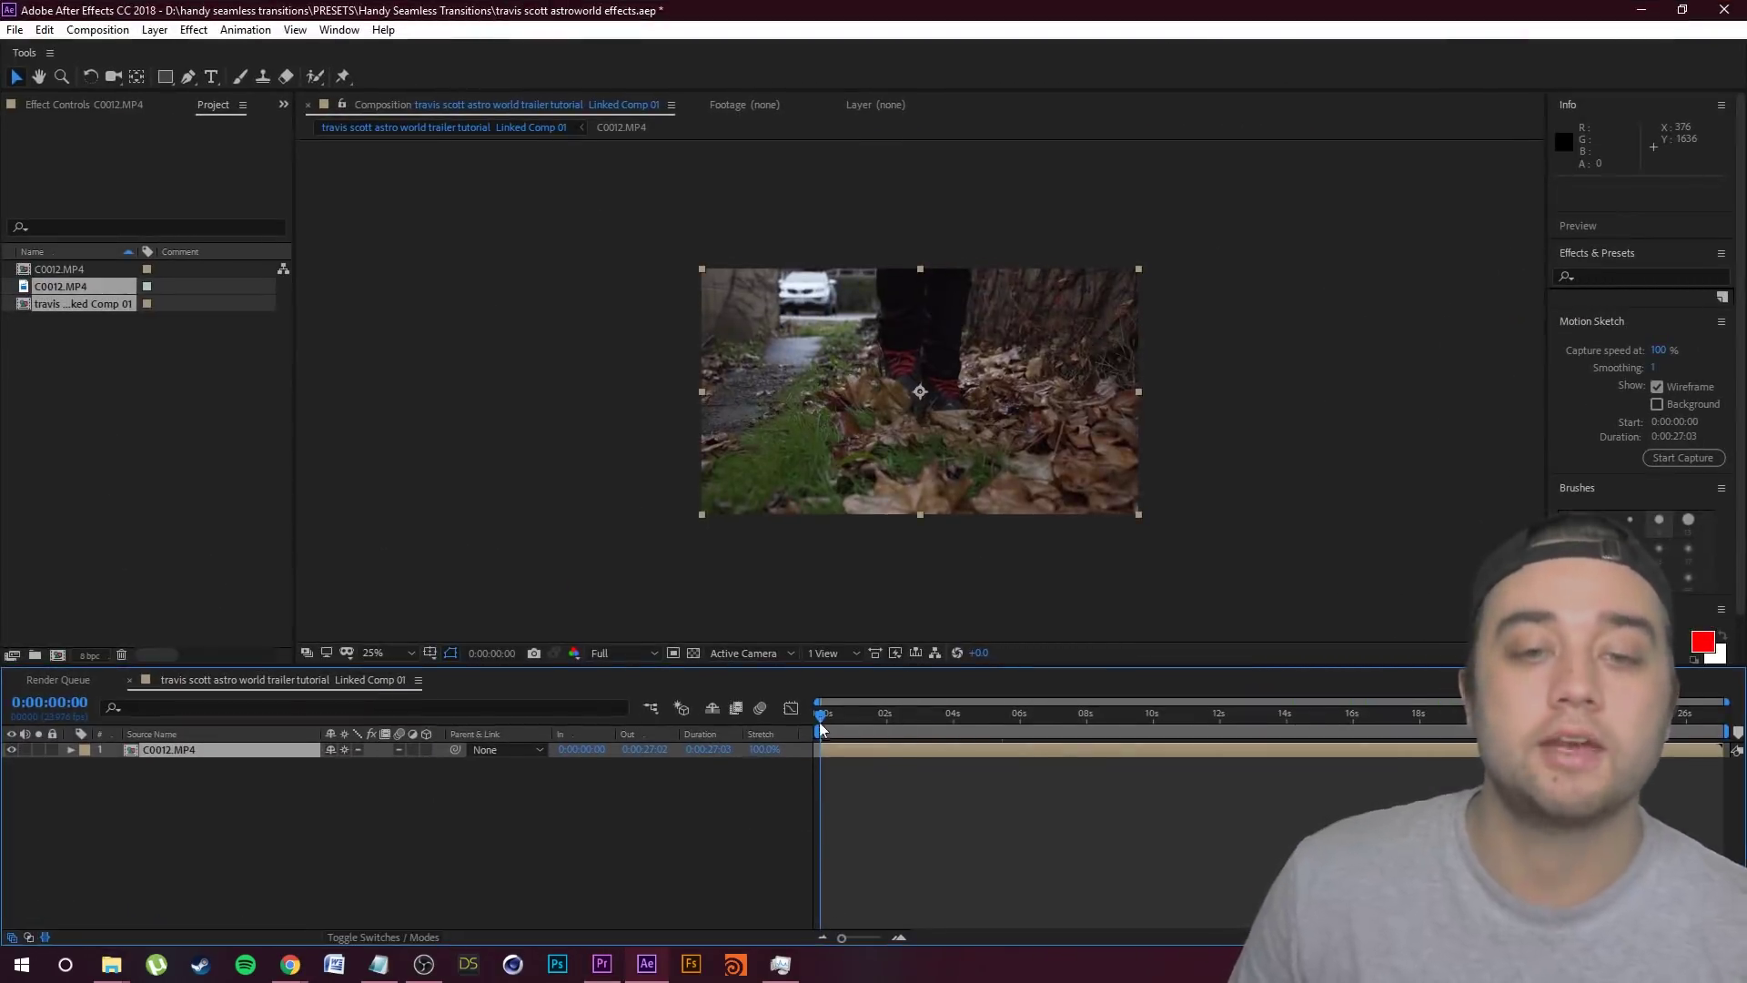
{"action": "left_click_drag", "start_coordinate": [821, 728], "coordinate": [860, 744]}
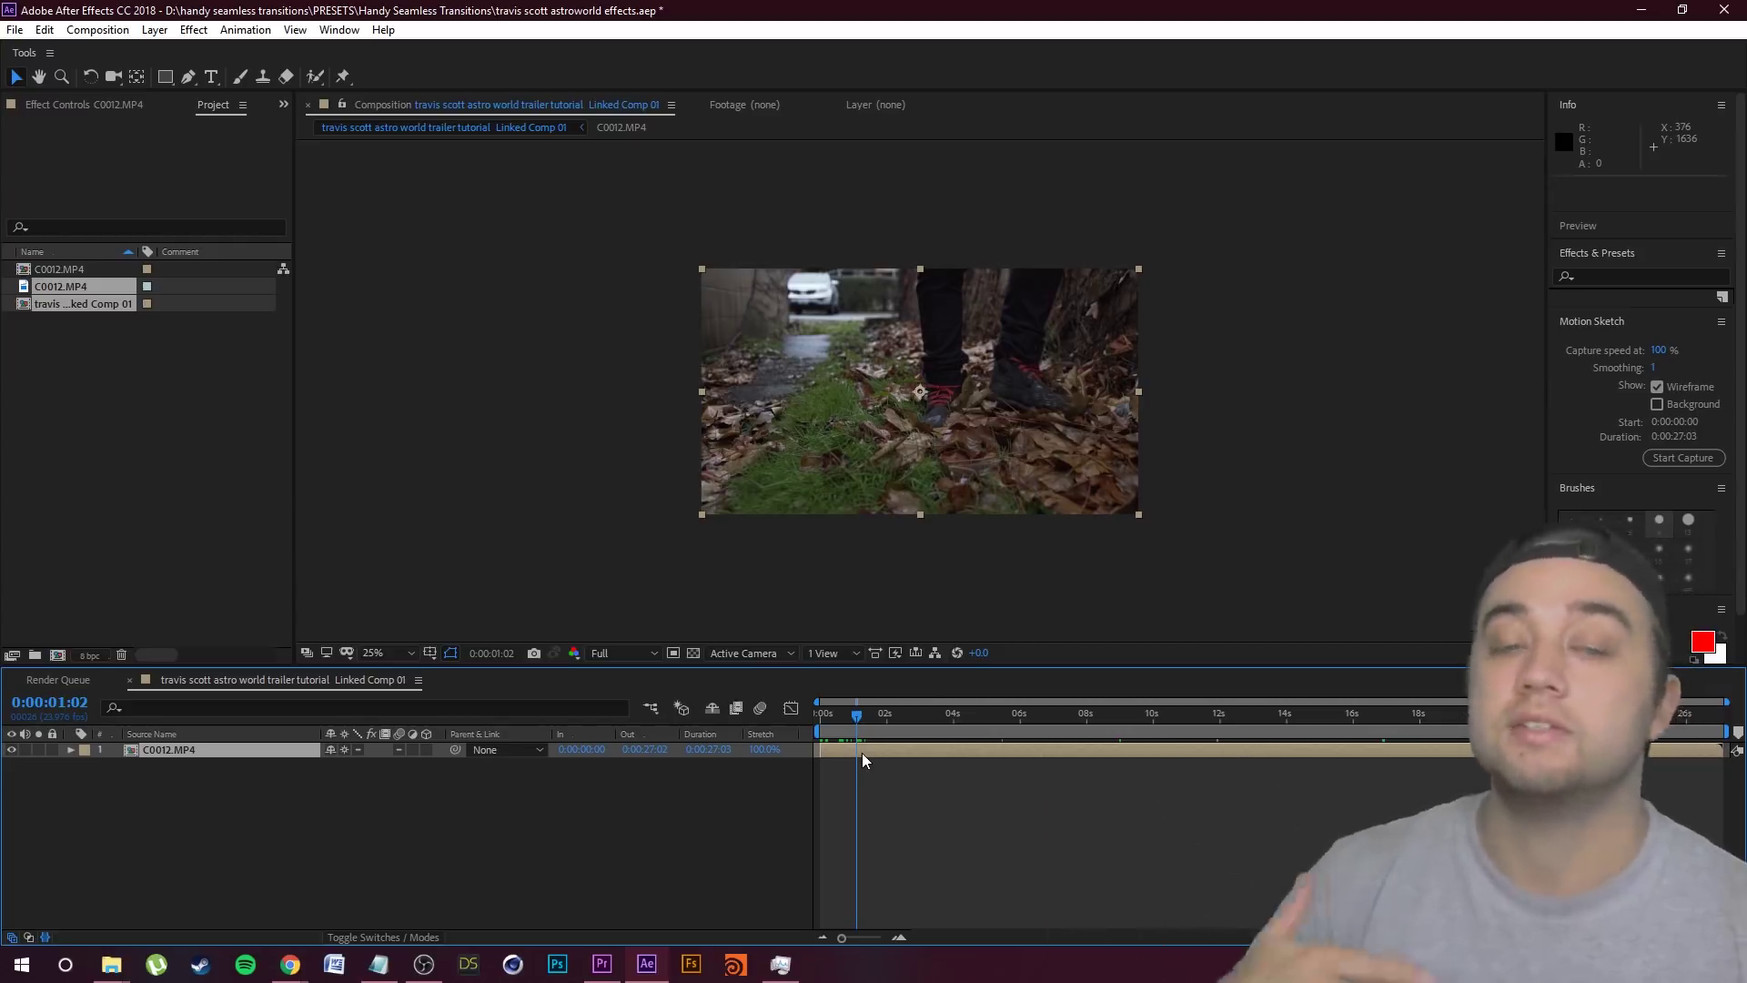
Step: Open the nested C0012.MP4 composition, run Track Camera on its footage layer, and scrub through the solved track points
{"action": "double_click", "coordinate": [191, 750]}
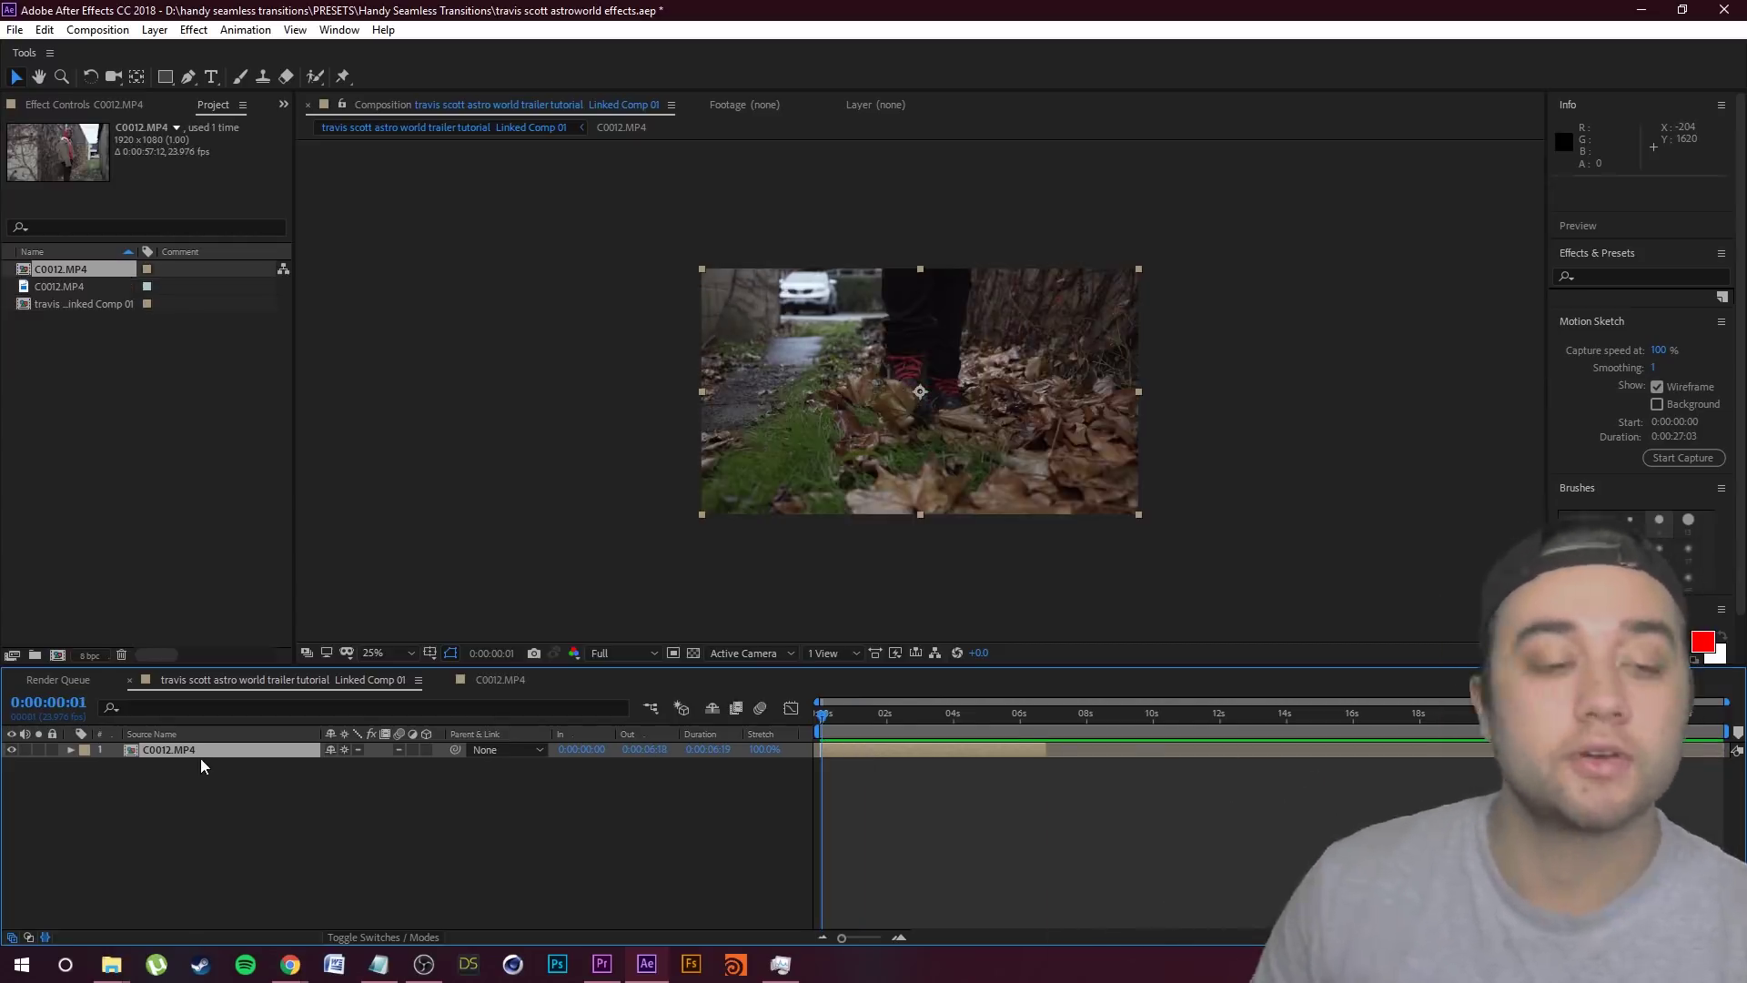
{"action": "right_click", "coordinate": [192, 750]}
{"action": "mouse_move", "coordinate": [358, 552]}
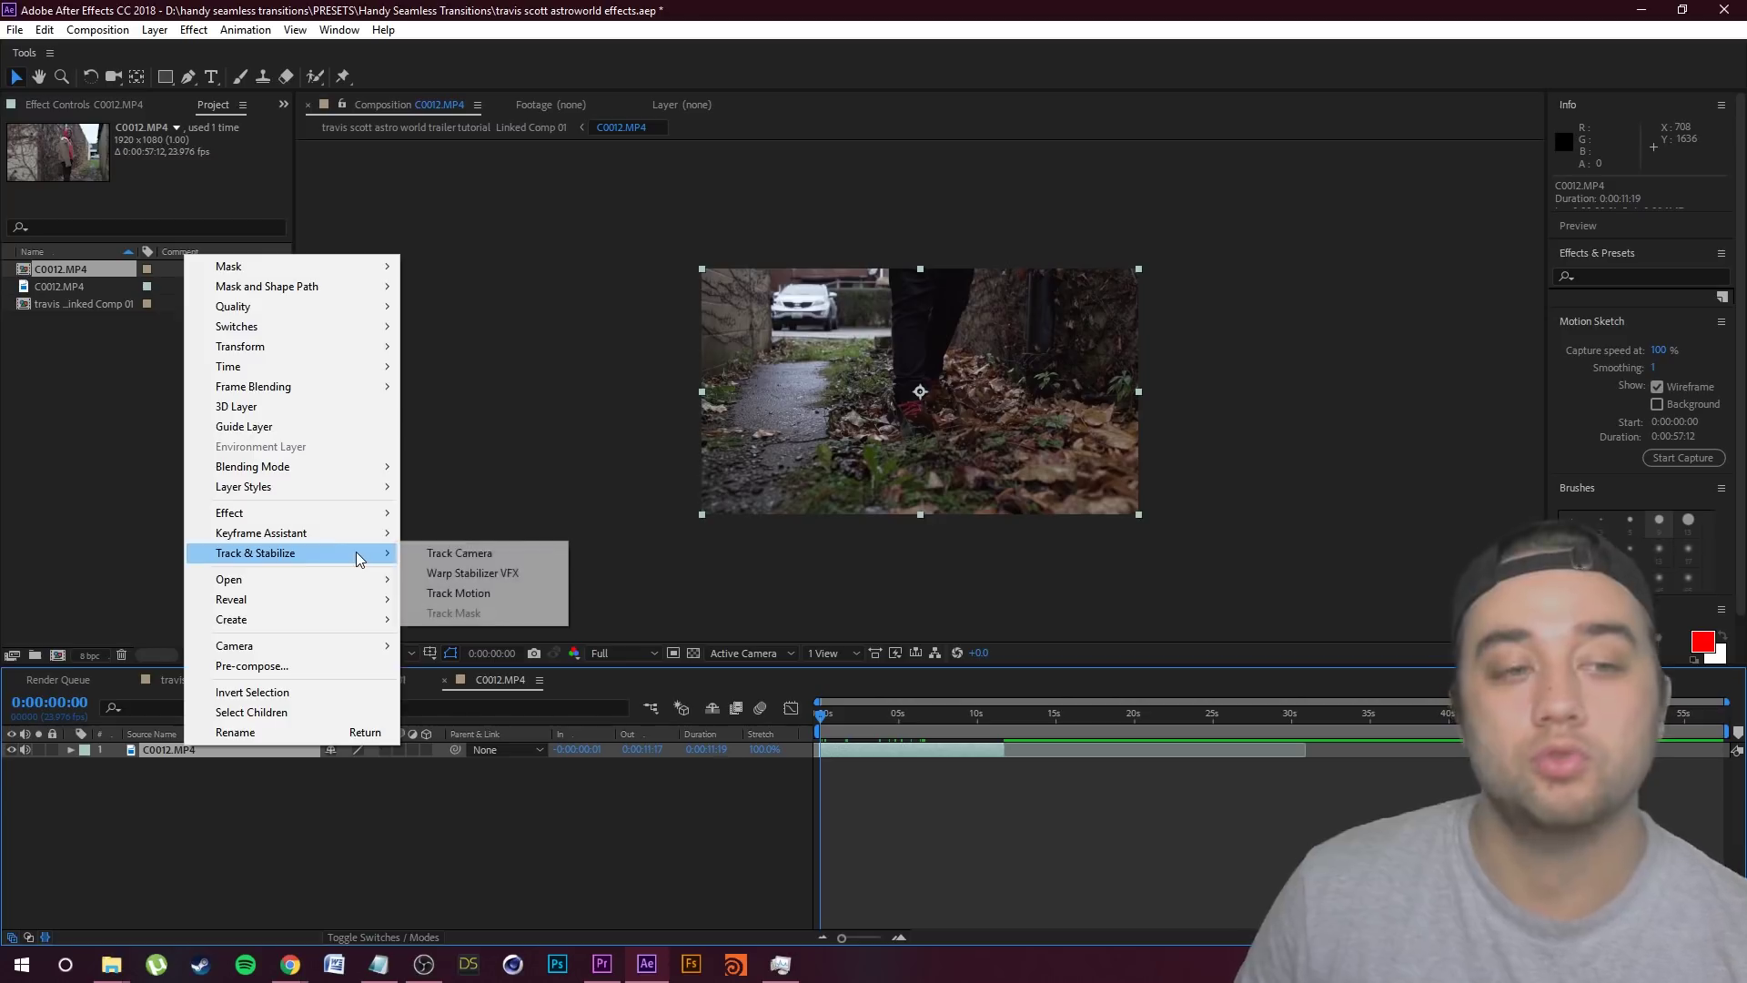
{"action": "left_click", "coordinate": [445, 555]}
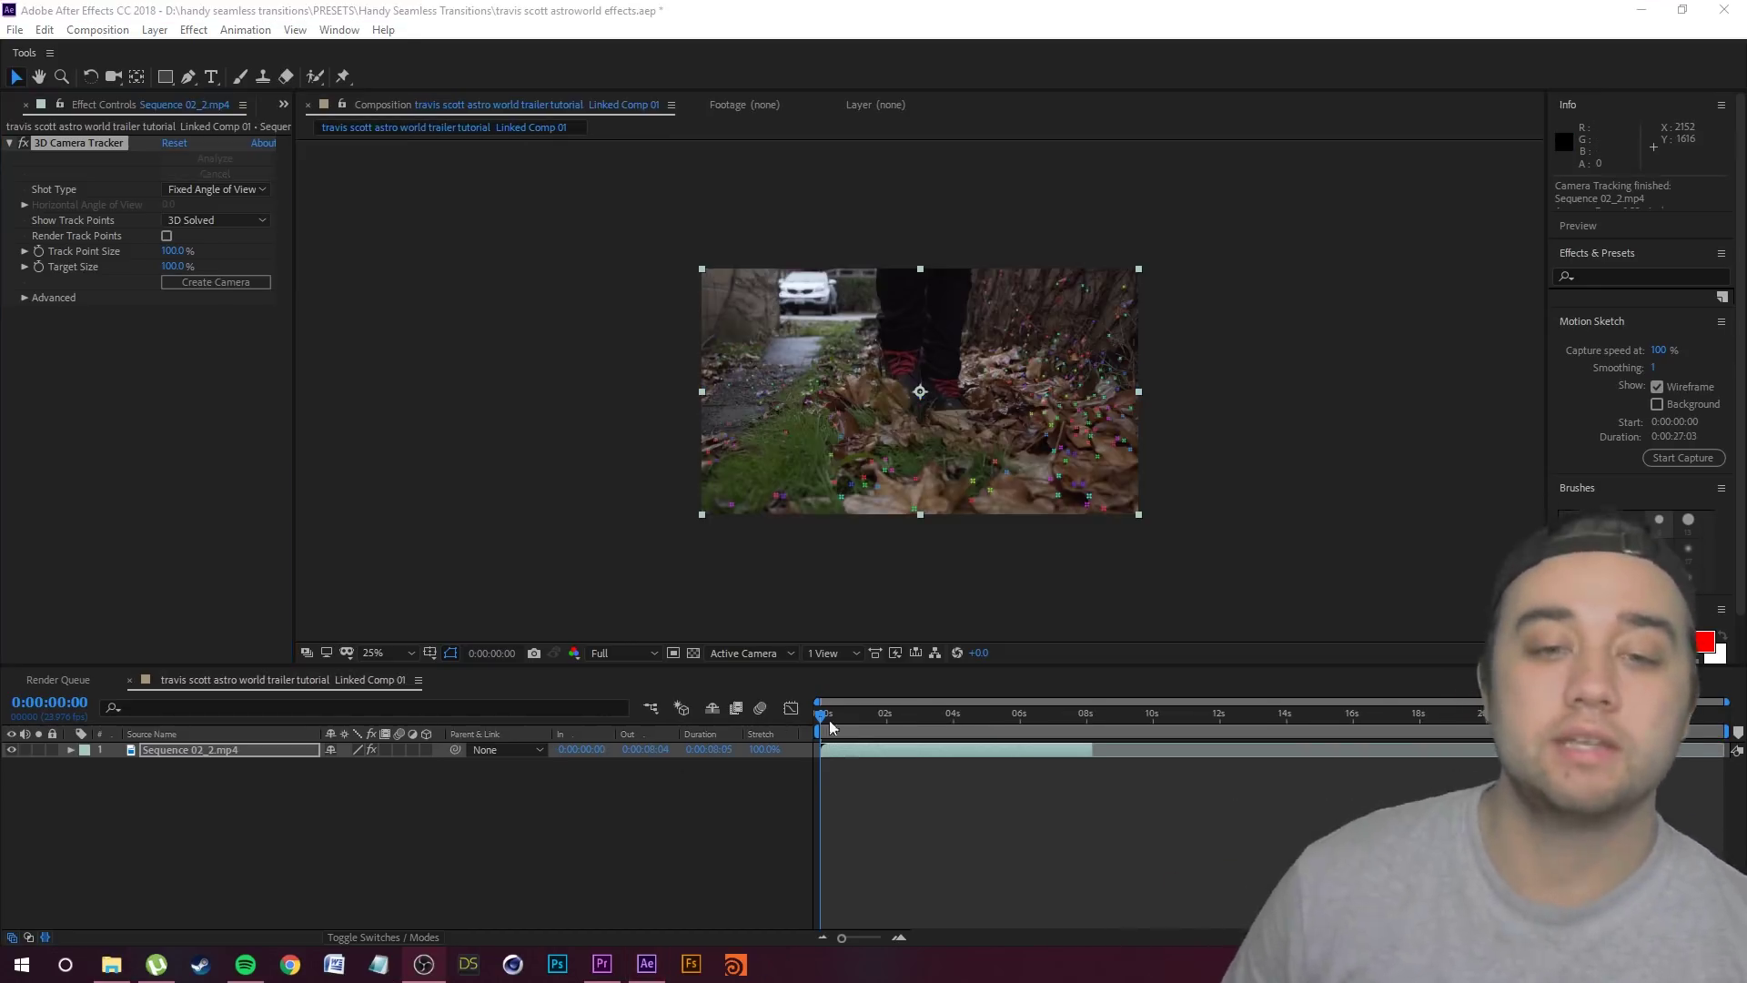
{"action": "left_click_drag", "start_coordinate": [830, 726], "coordinate": [921, 719]}
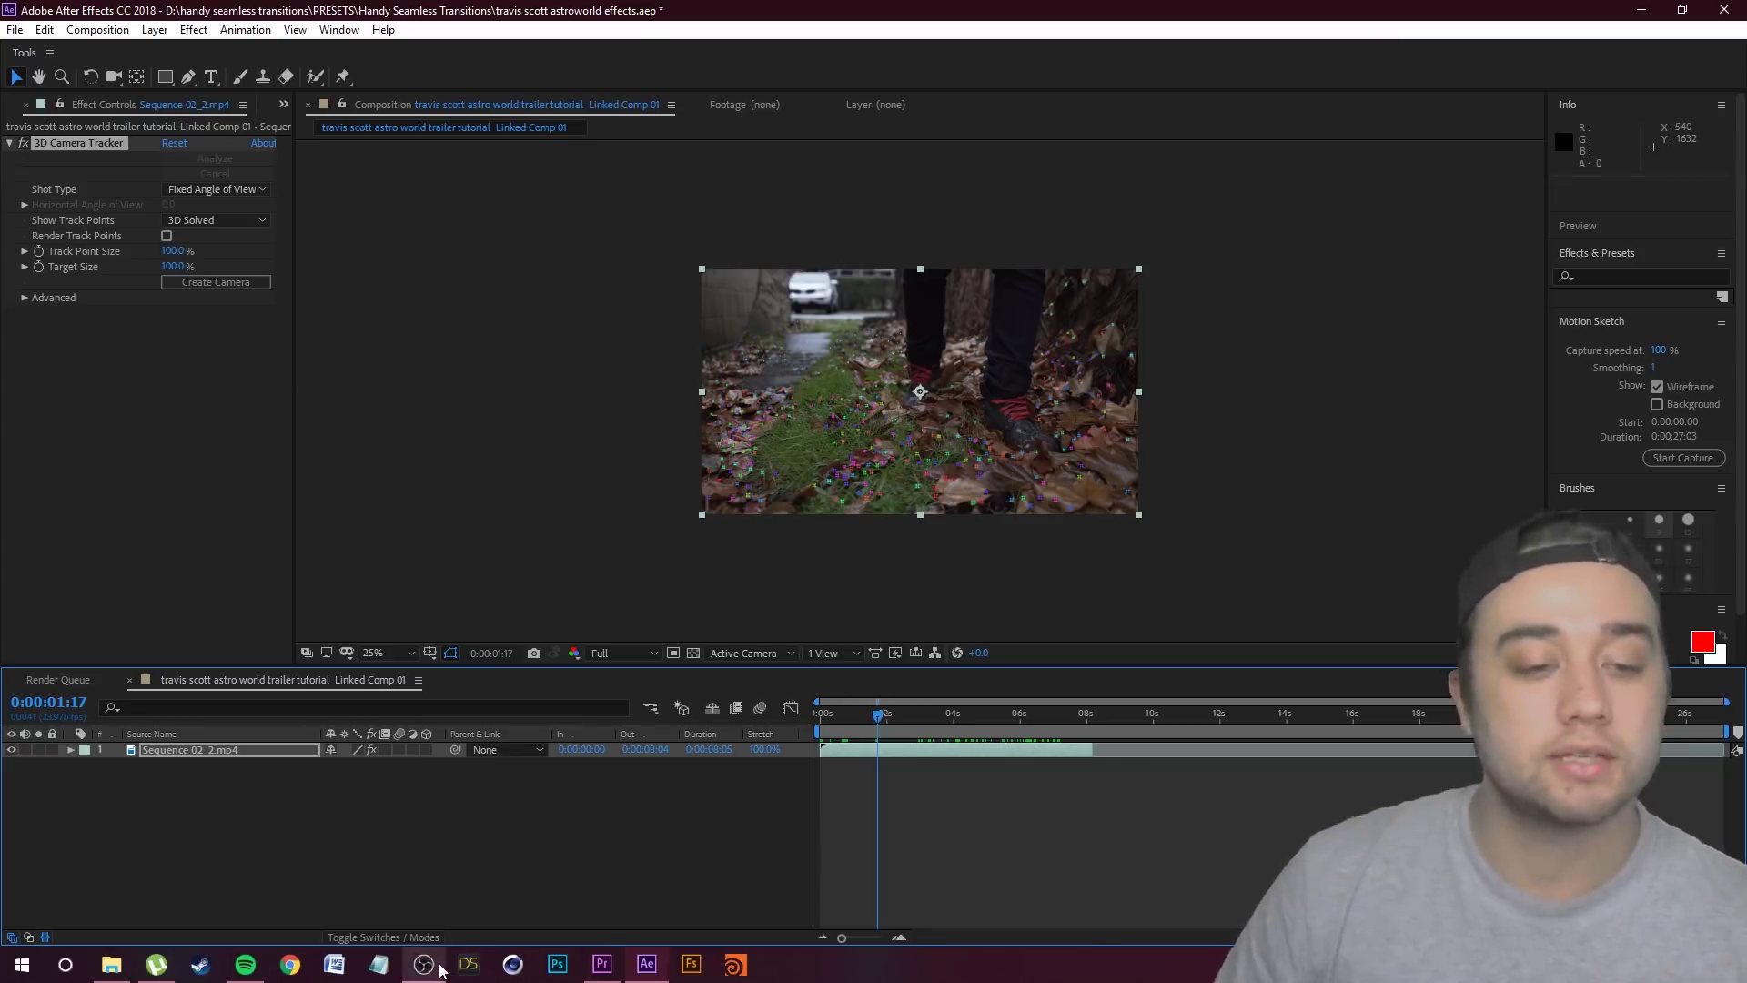
Step: Switch to Chrome, browse the FootageCrate home page, and search the site for "planet"
{"action": "left_click", "coordinate": [290, 963]}
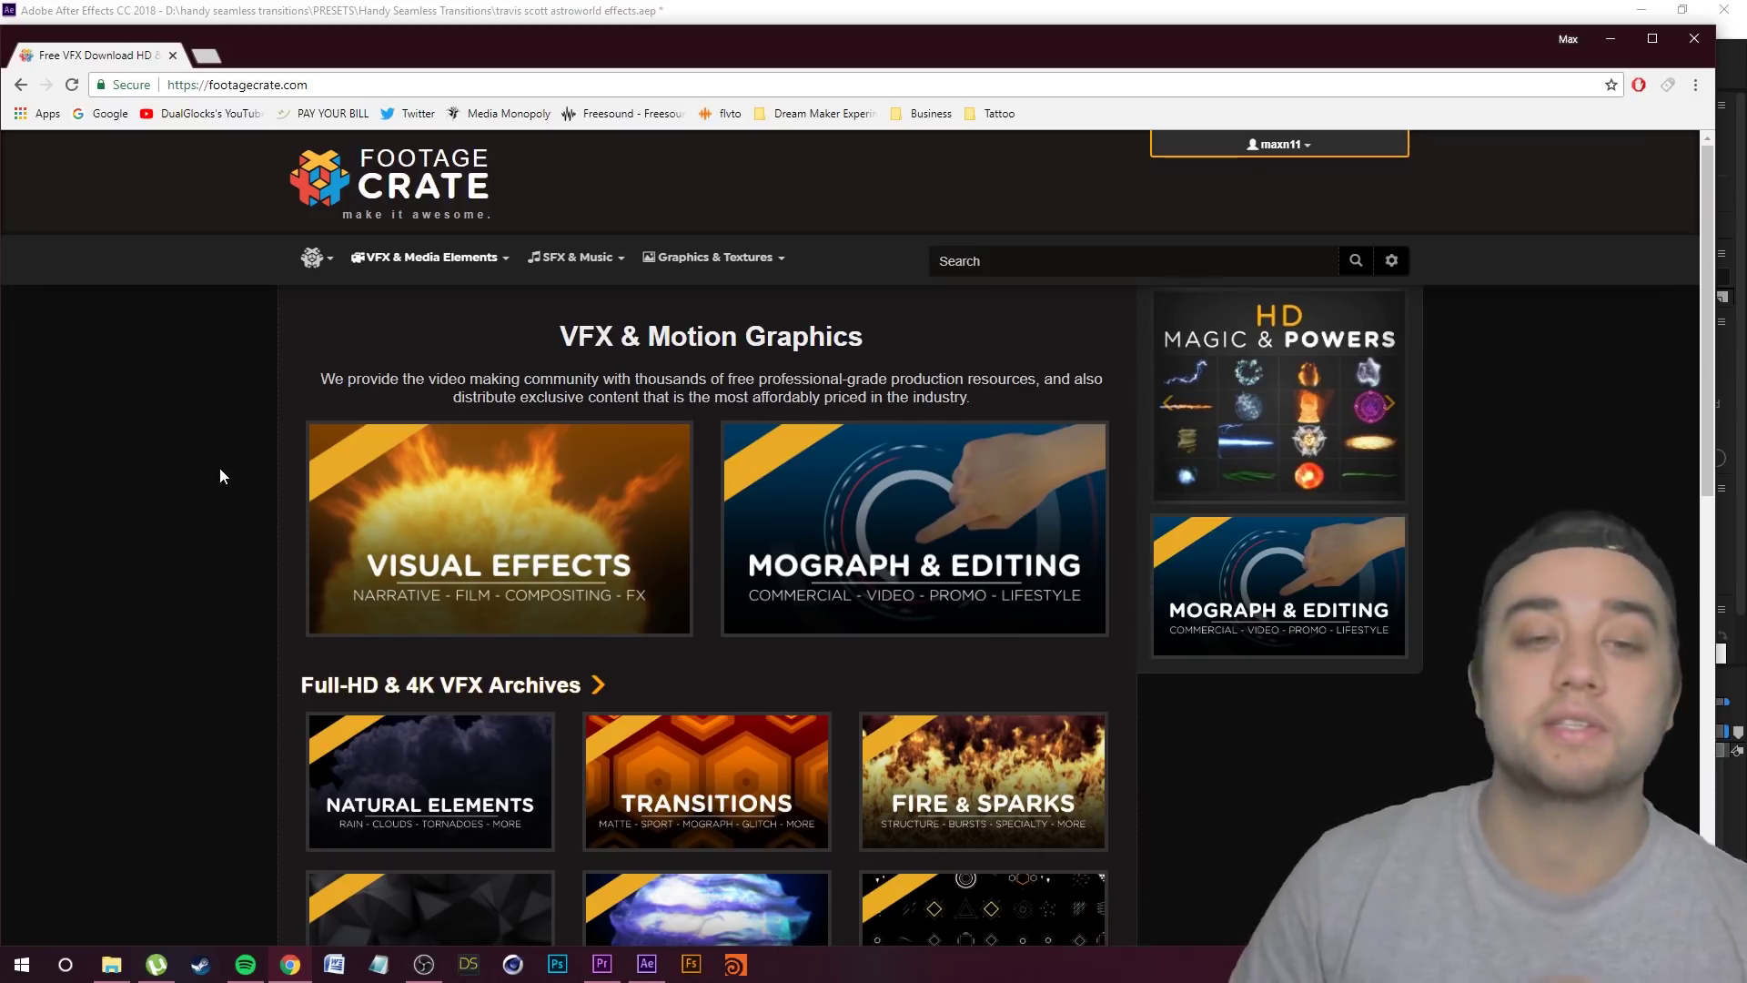
{"action": "scroll", "coordinate": [221, 468], "scroll_direction": "down", "scroll_amount": 8}
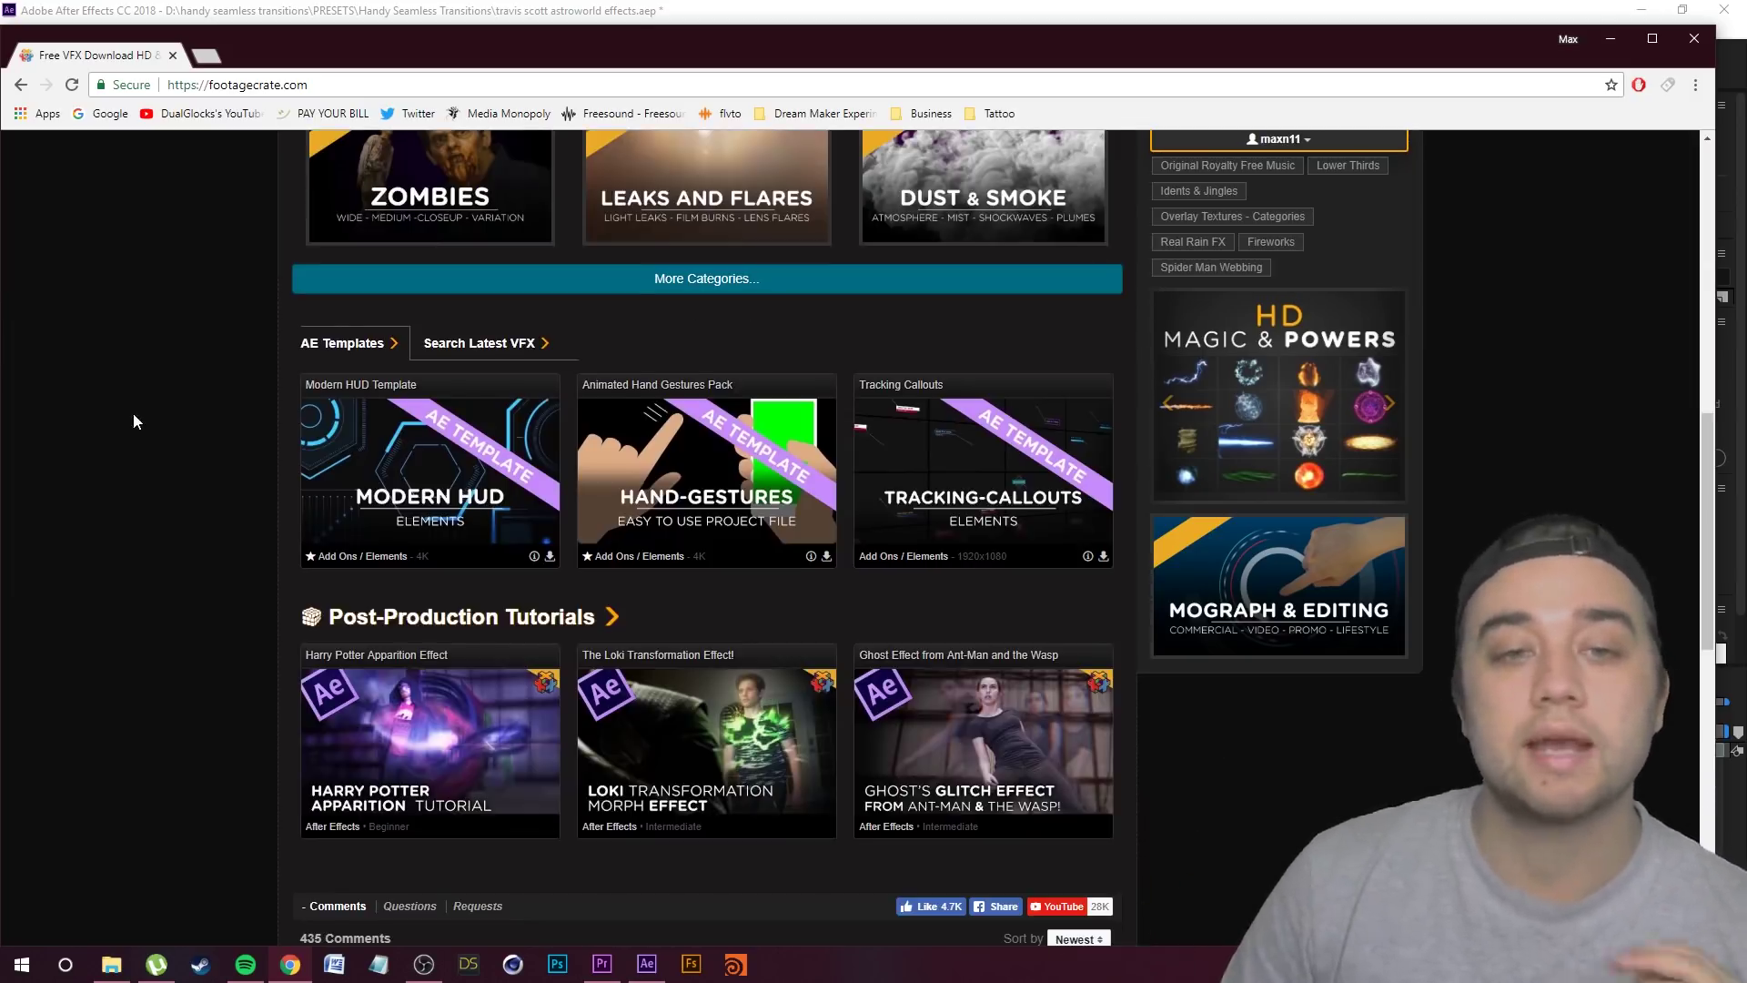
{"action": "scroll", "coordinate": [133, 422], "scroll_direction": "up", "scroll_amount": 8}
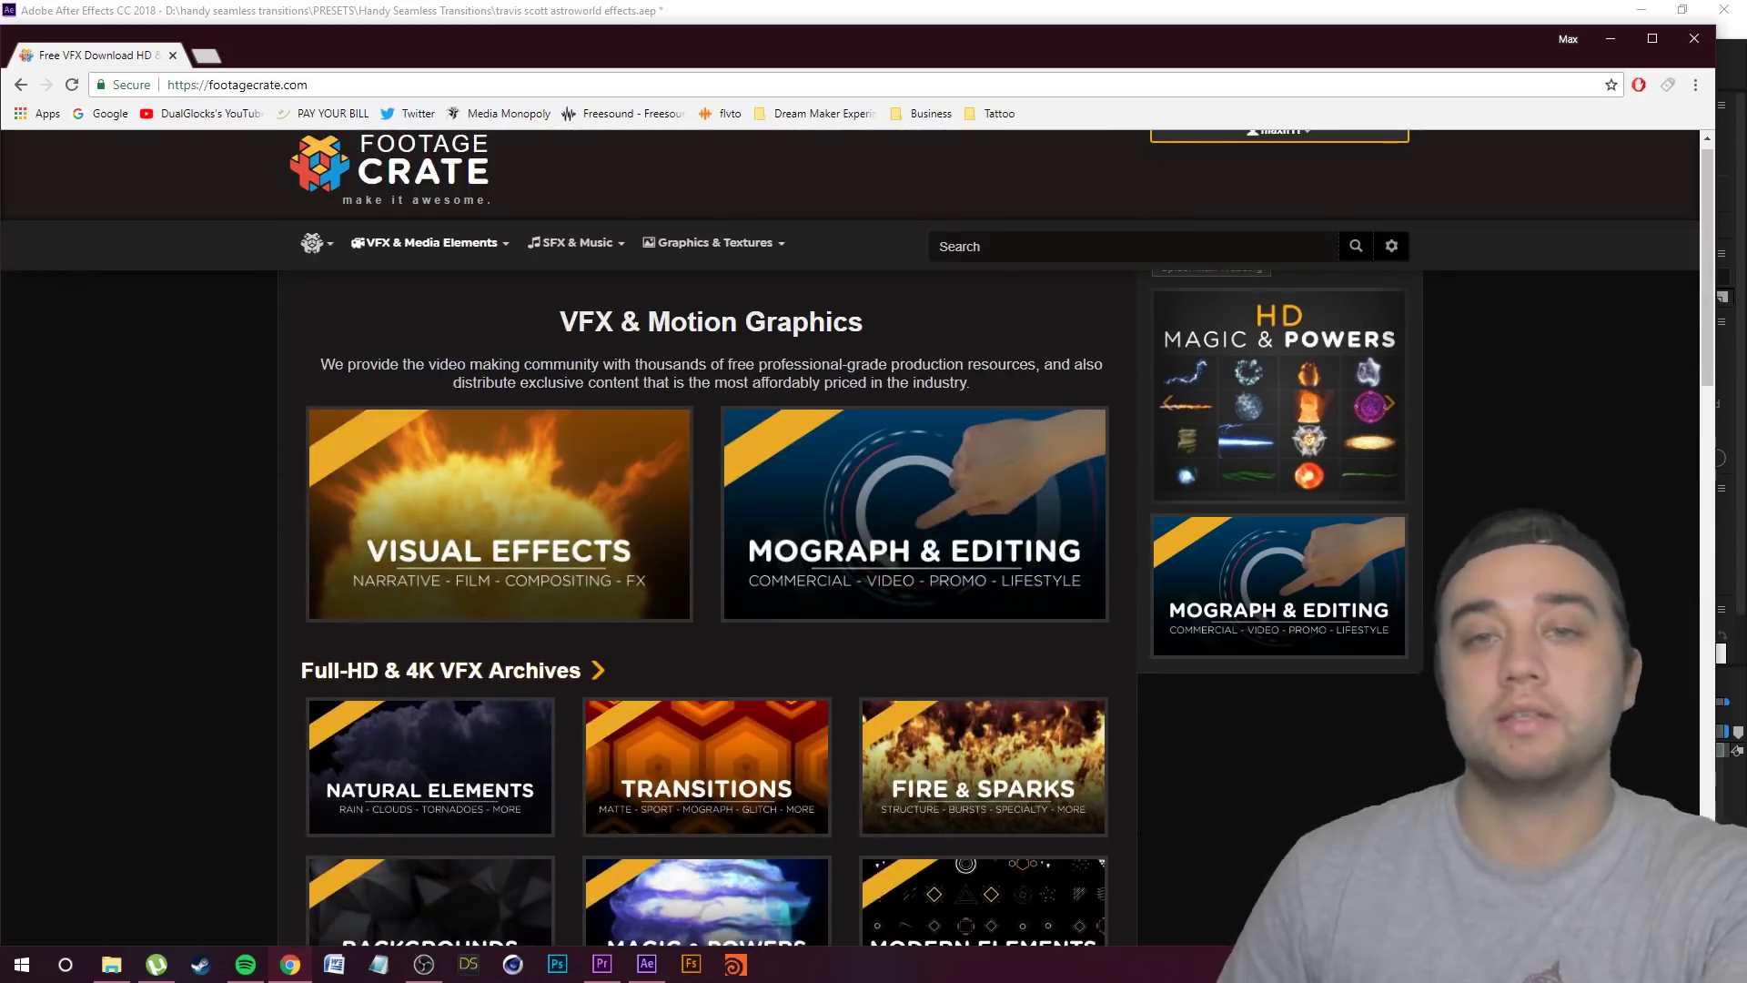
{"action": "type", "text": "planet"}
{"action": "key", "text": "Return"}
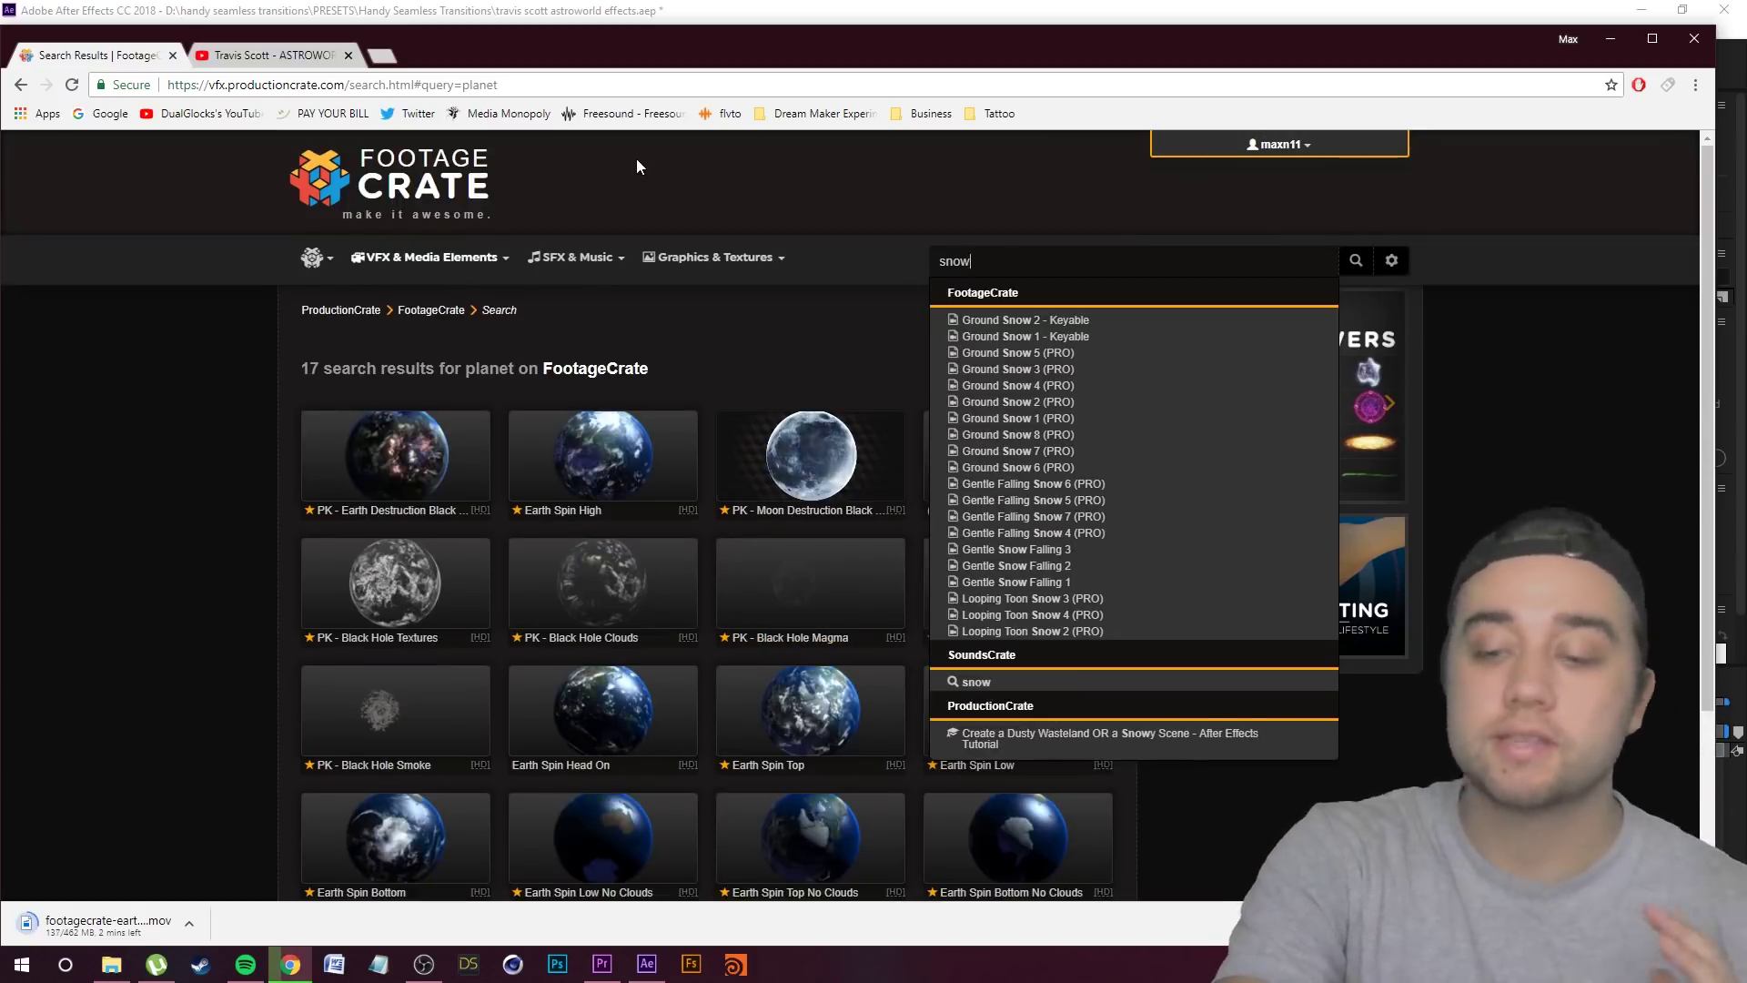
Step: Search FootageCrate for "snow" and look through the listed snow effects
{"action": "key", "text": "Return"}
{"action": "scroll", "coordinate": [233, 551], "scroll_direction": "down", "scroll_amount": 1}
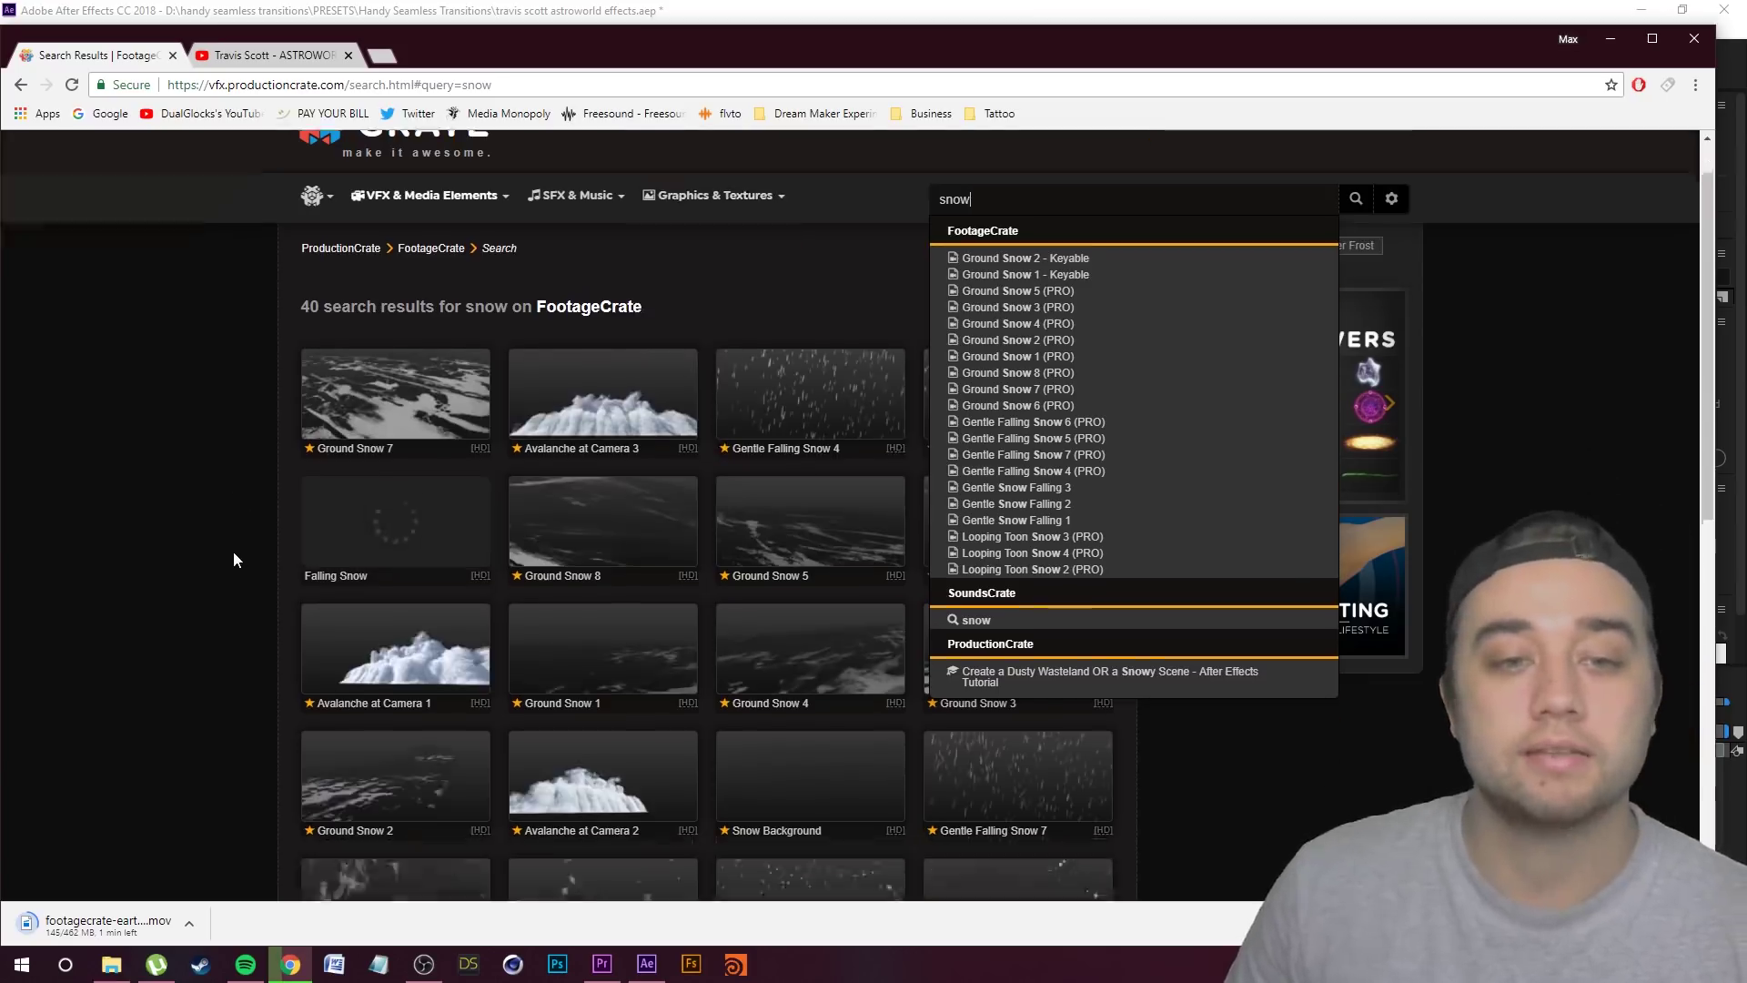
{"action": "scroll", "coordinate": [233, 552], "scroll_direction": "down", "scroll_amount": 2}
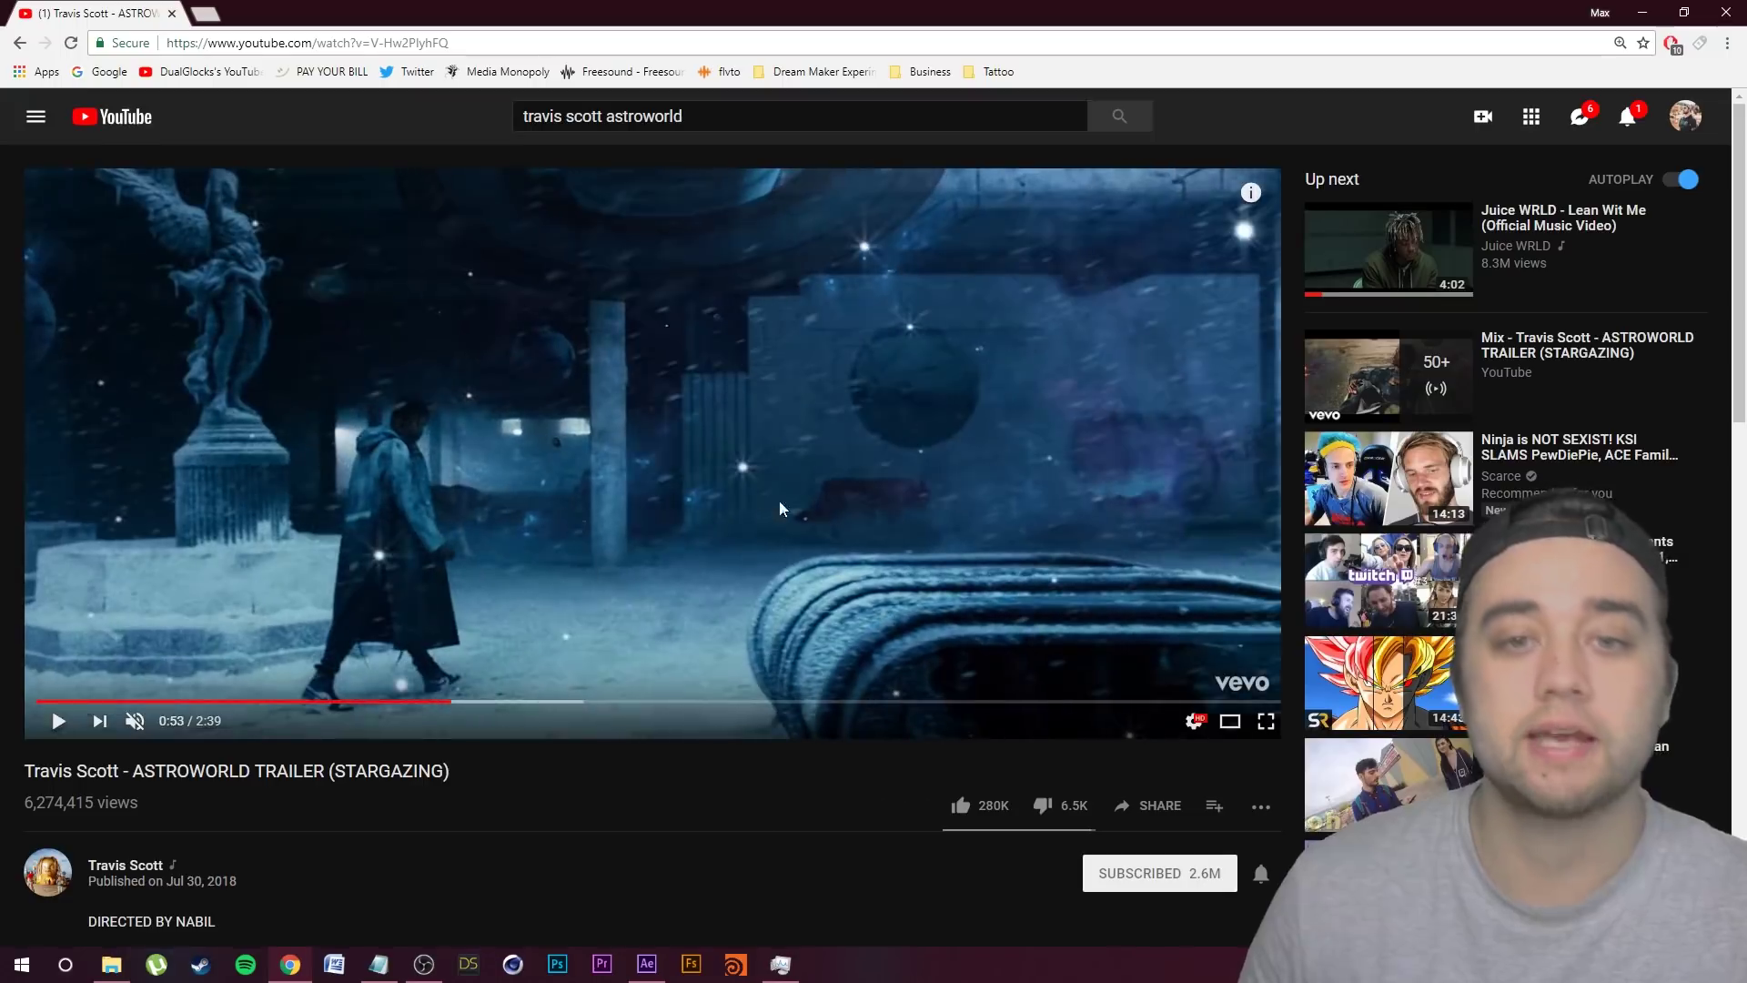
Step: Play the ASTROWORLD trailer briefly in full screen from 0:53 to examine the floating planets and snow, and exit full screen
{"action": "left_click", "coordinate": [1266, 721]}
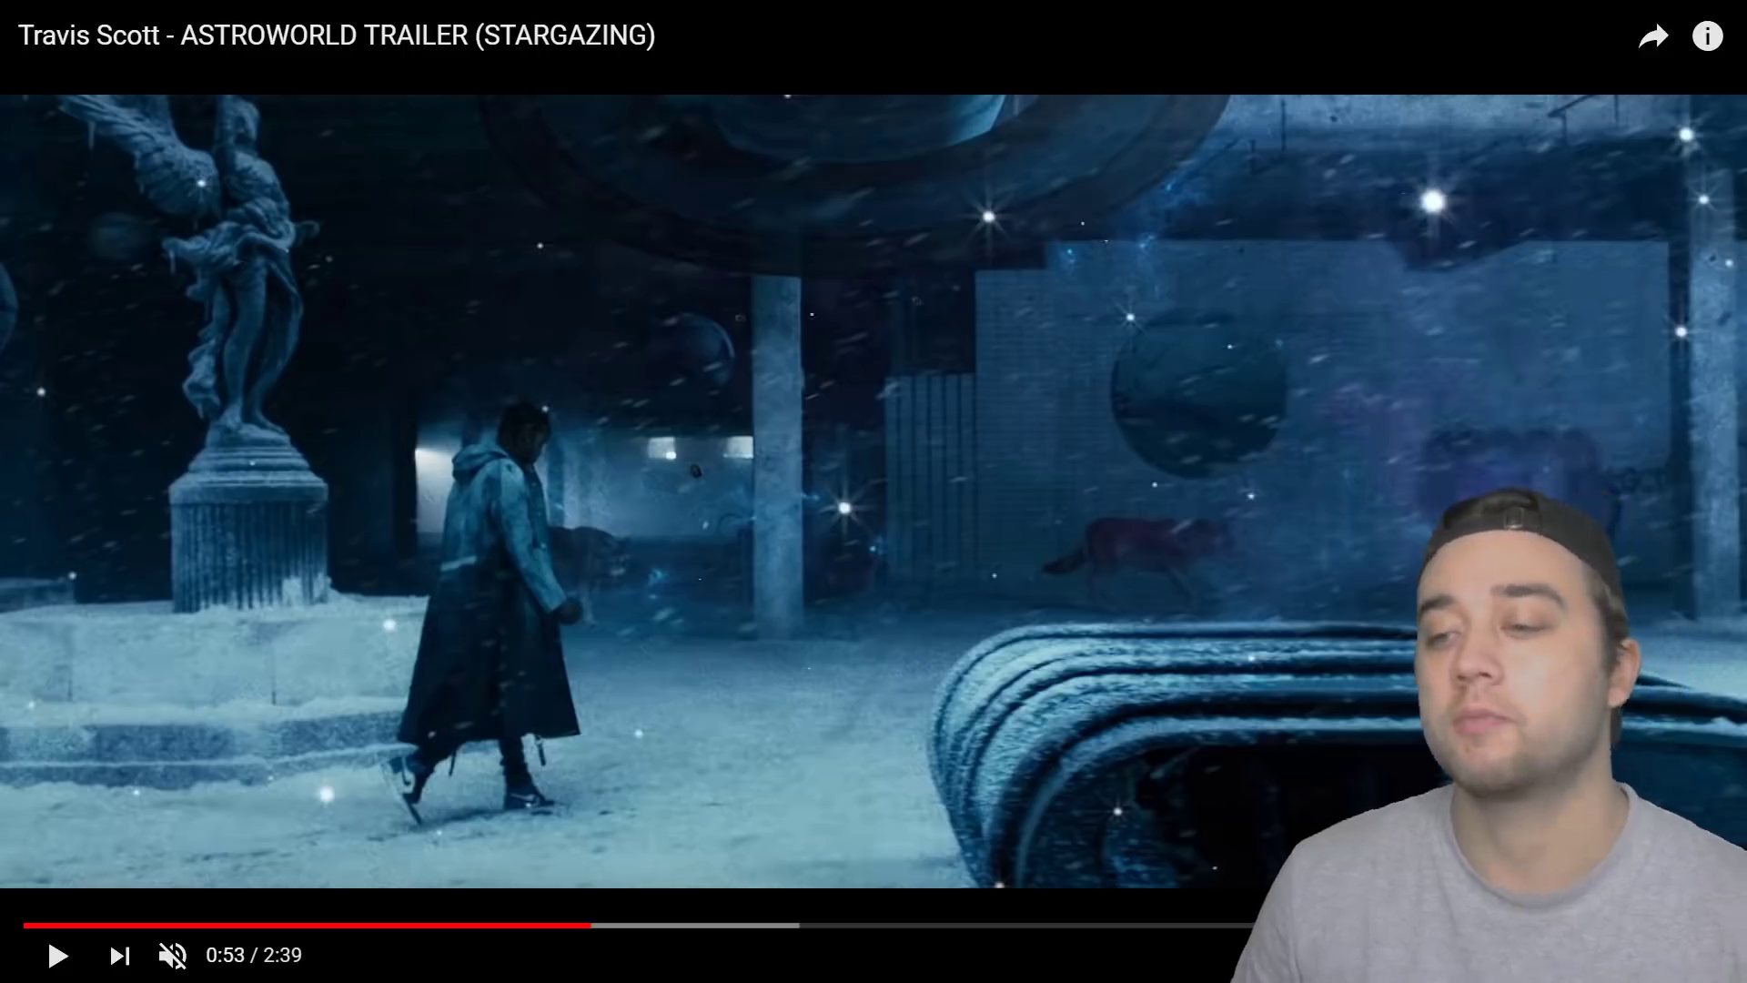
{"action": "key", "text": "space"}
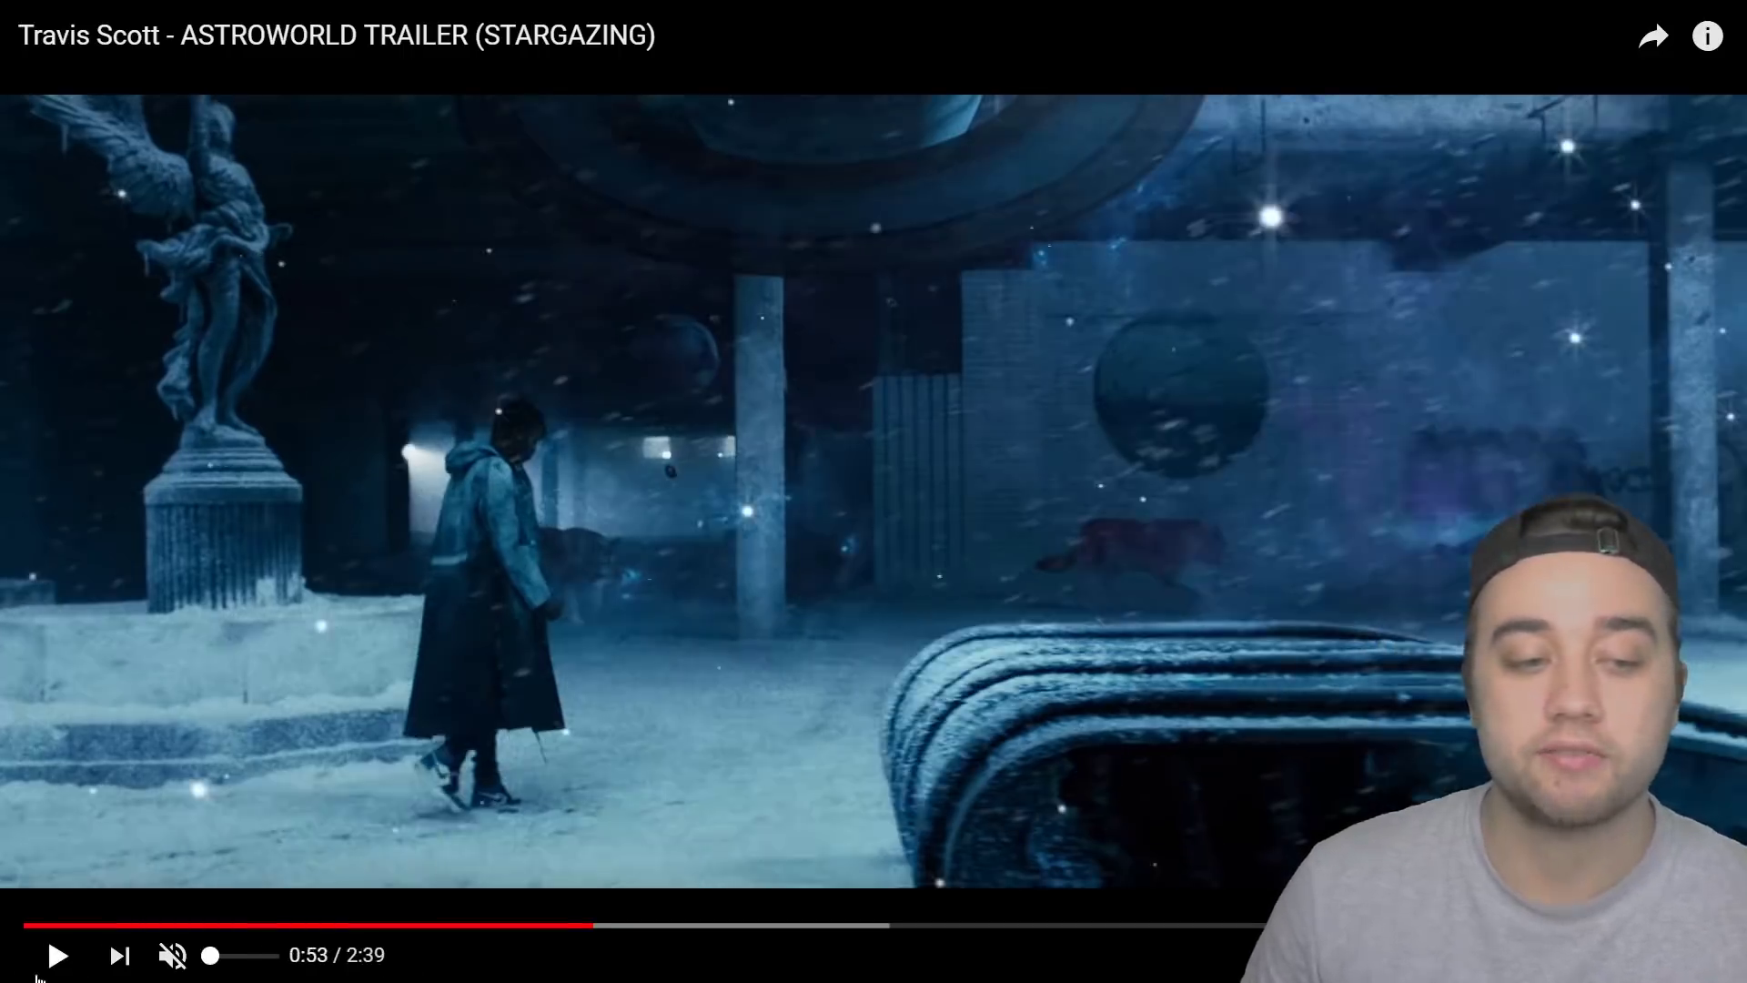
{"action": "key", "text": "space"}
{"action": "key", "text": "Escape"}
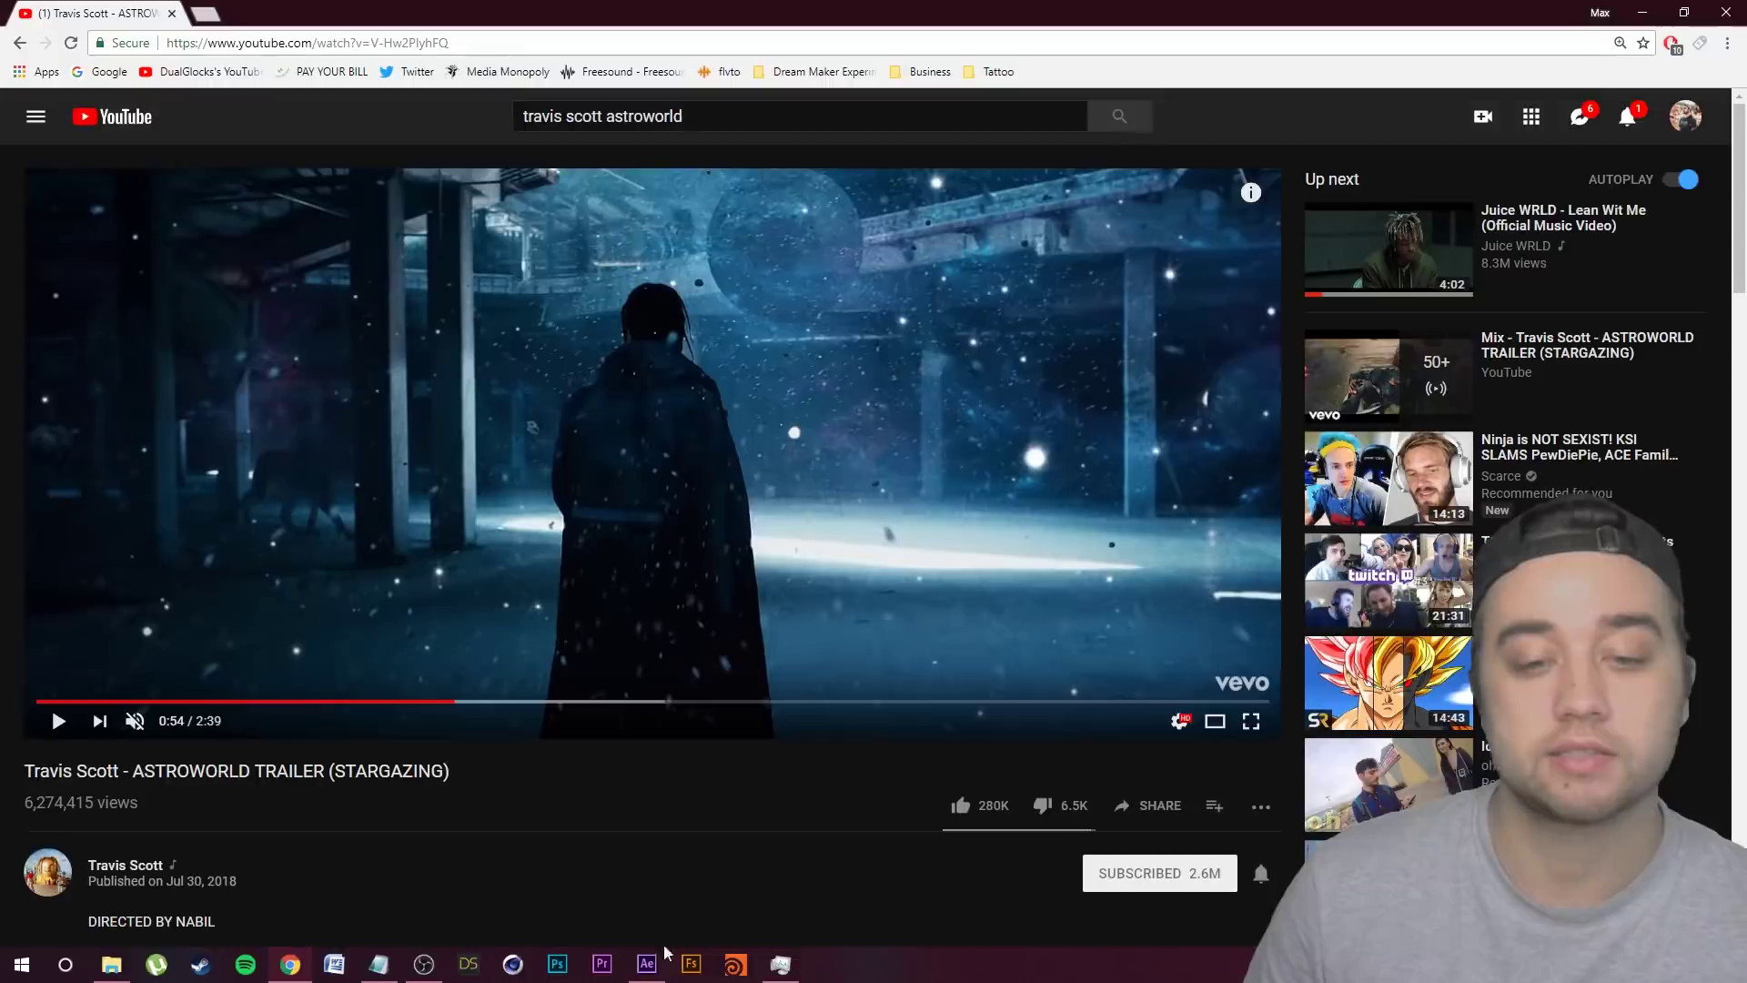
Step: Switch to After Effects, undo the creation of the 3D tracker camera, and select the Sequence 02_2.mp4 layer
{"action": "left_click", "coordinate": [647, 965]}
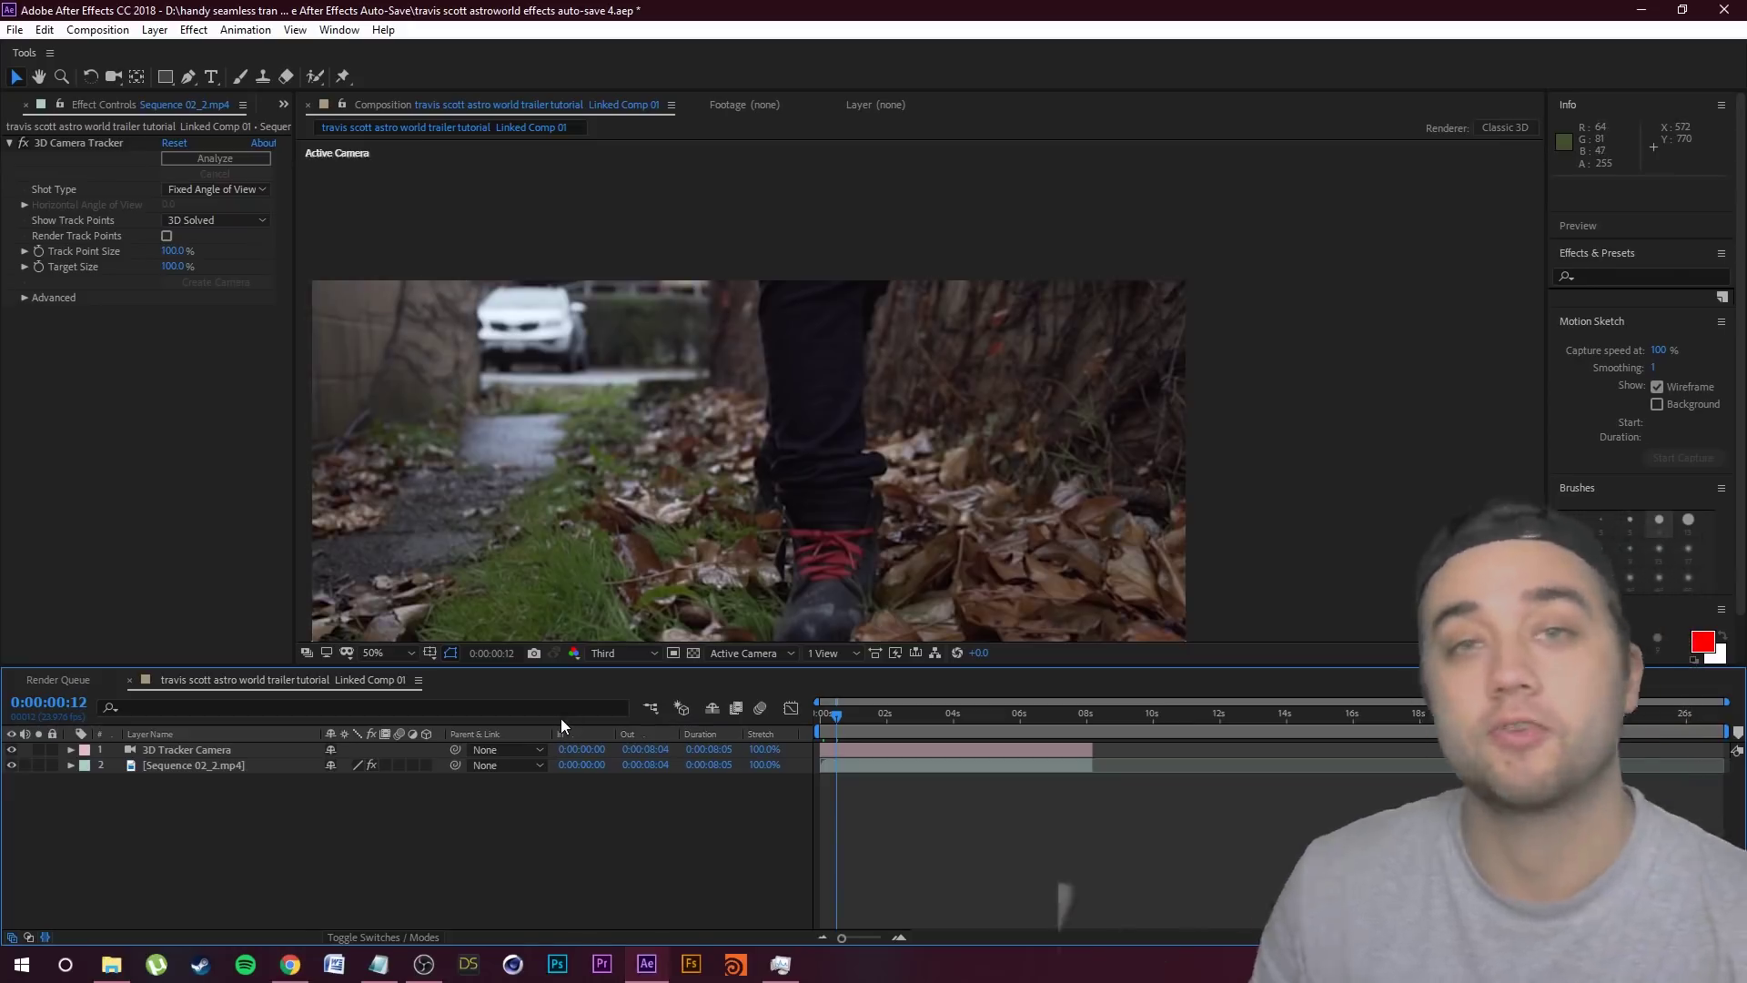
{"action": "key", "text": "ctrl+z"}
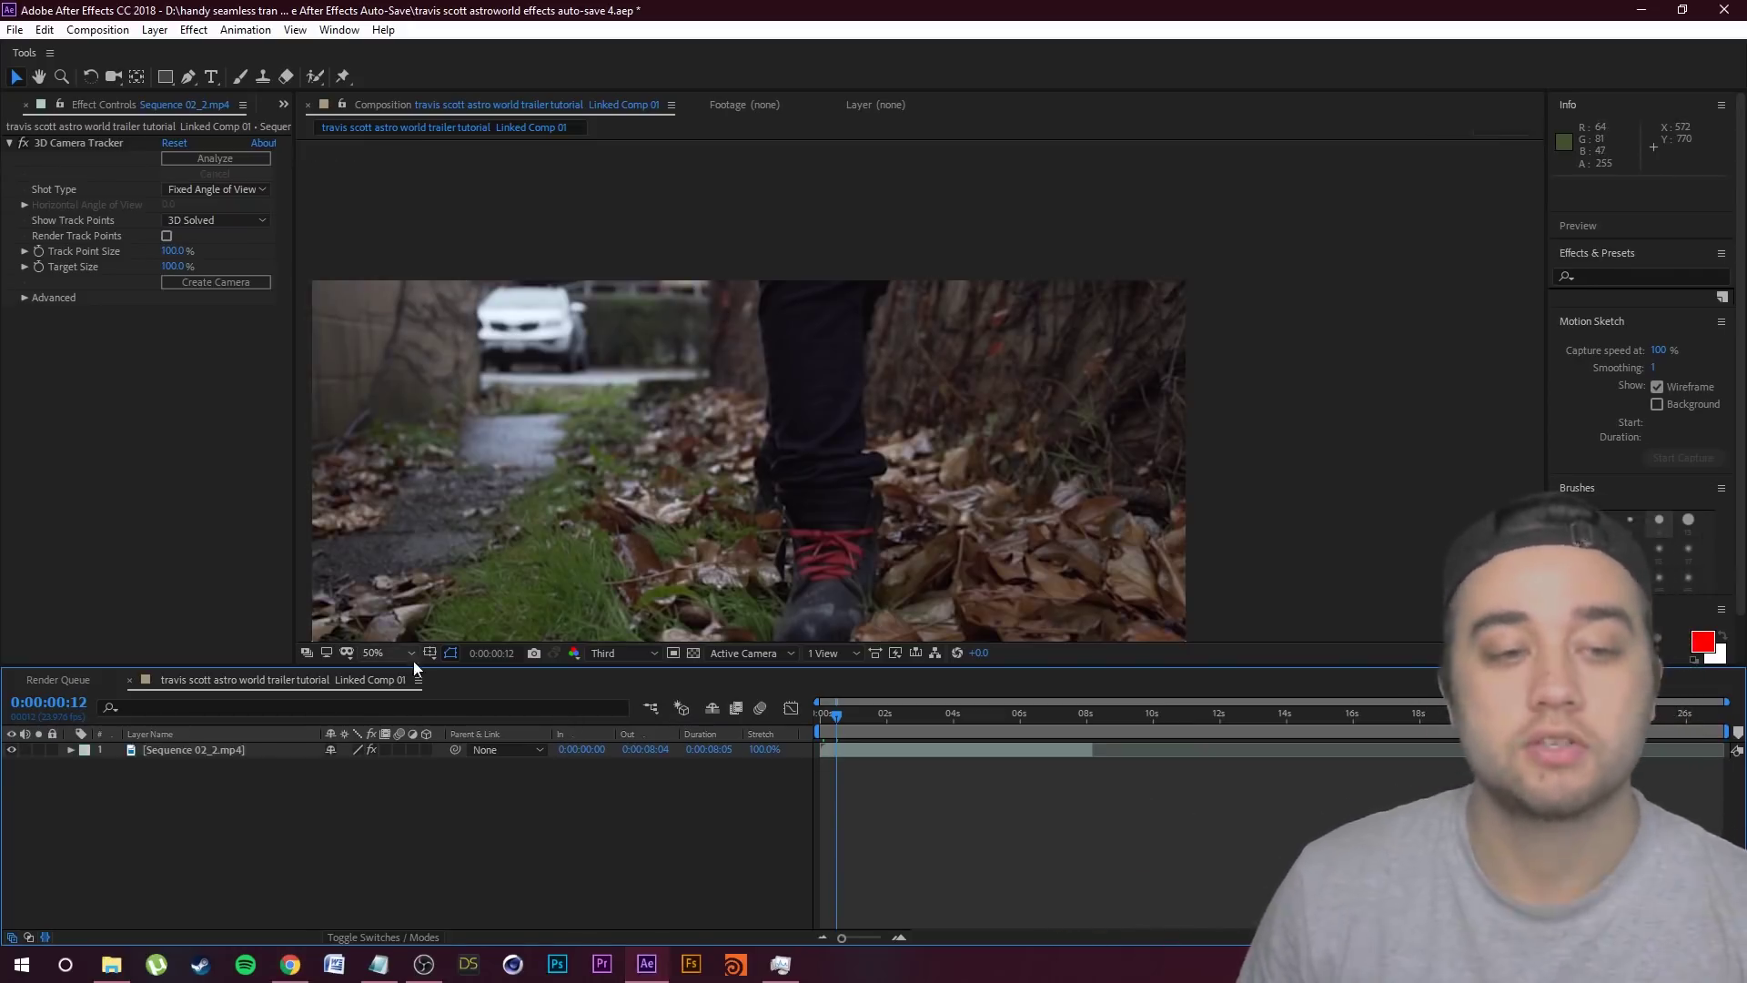
{"action": "left_click", "coordinate": [242, 745]}
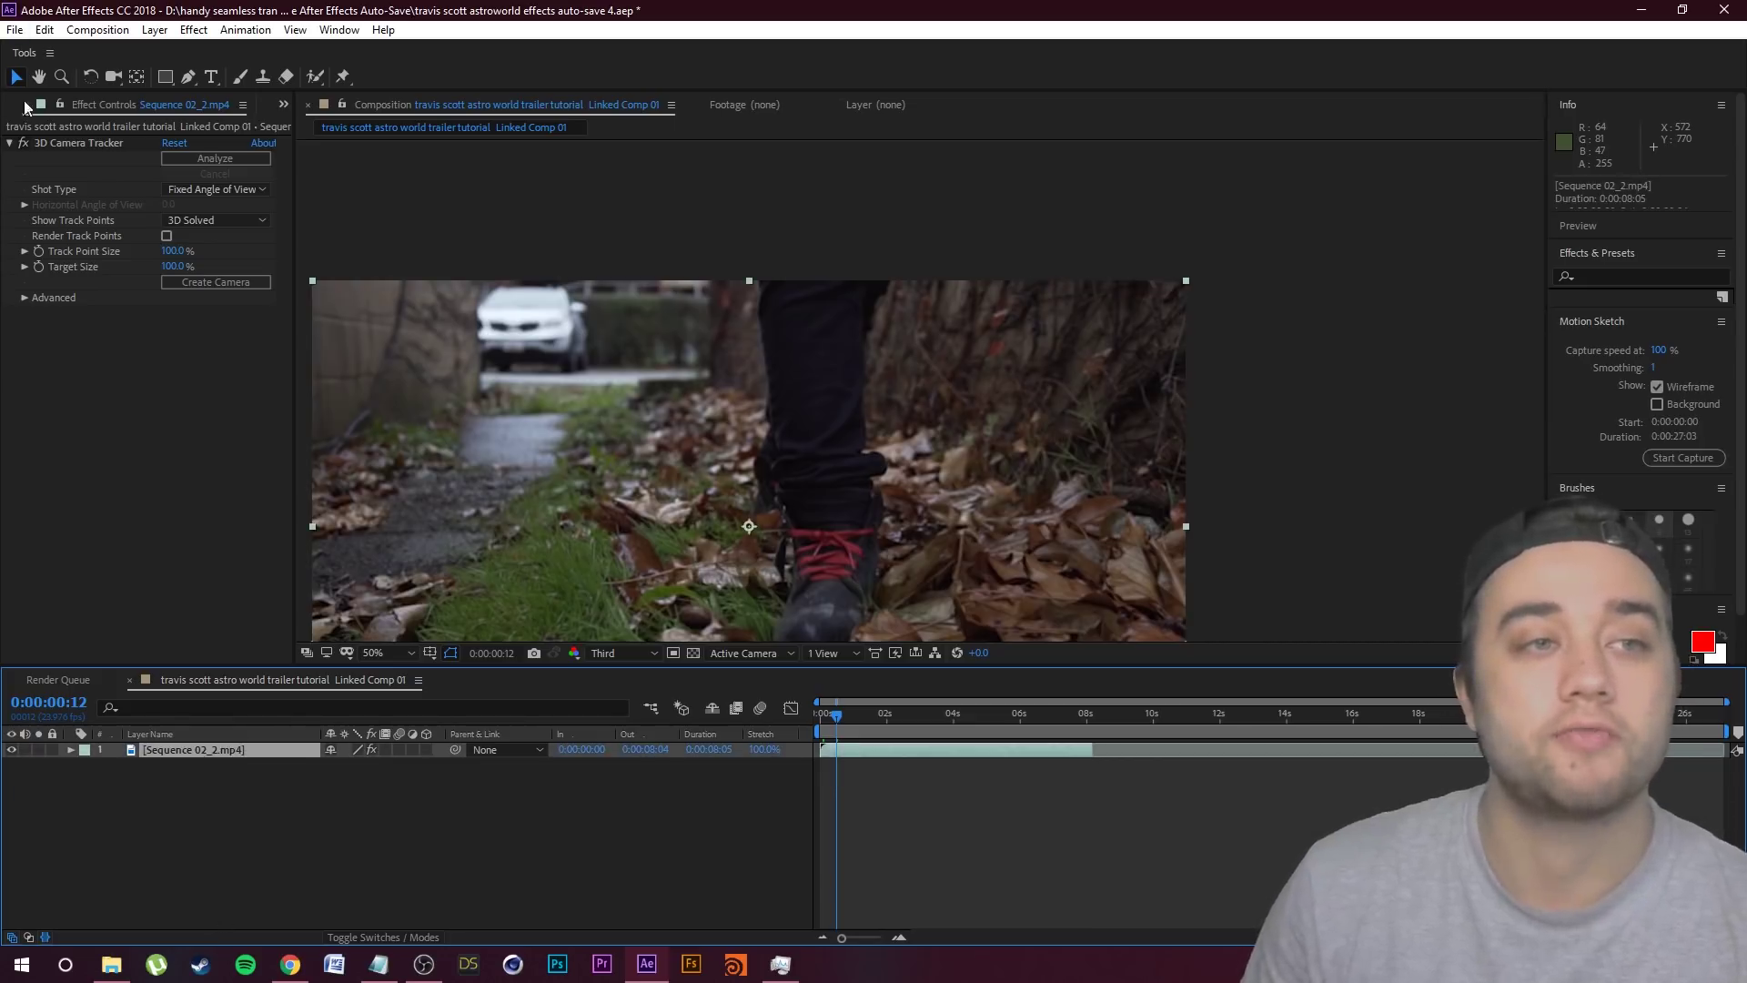
Step: Create the 3D tracker camera from the camera track and add a 1920 x 1080 black solid named star
{"action": "left_click", "coordinate": [209, 282]}
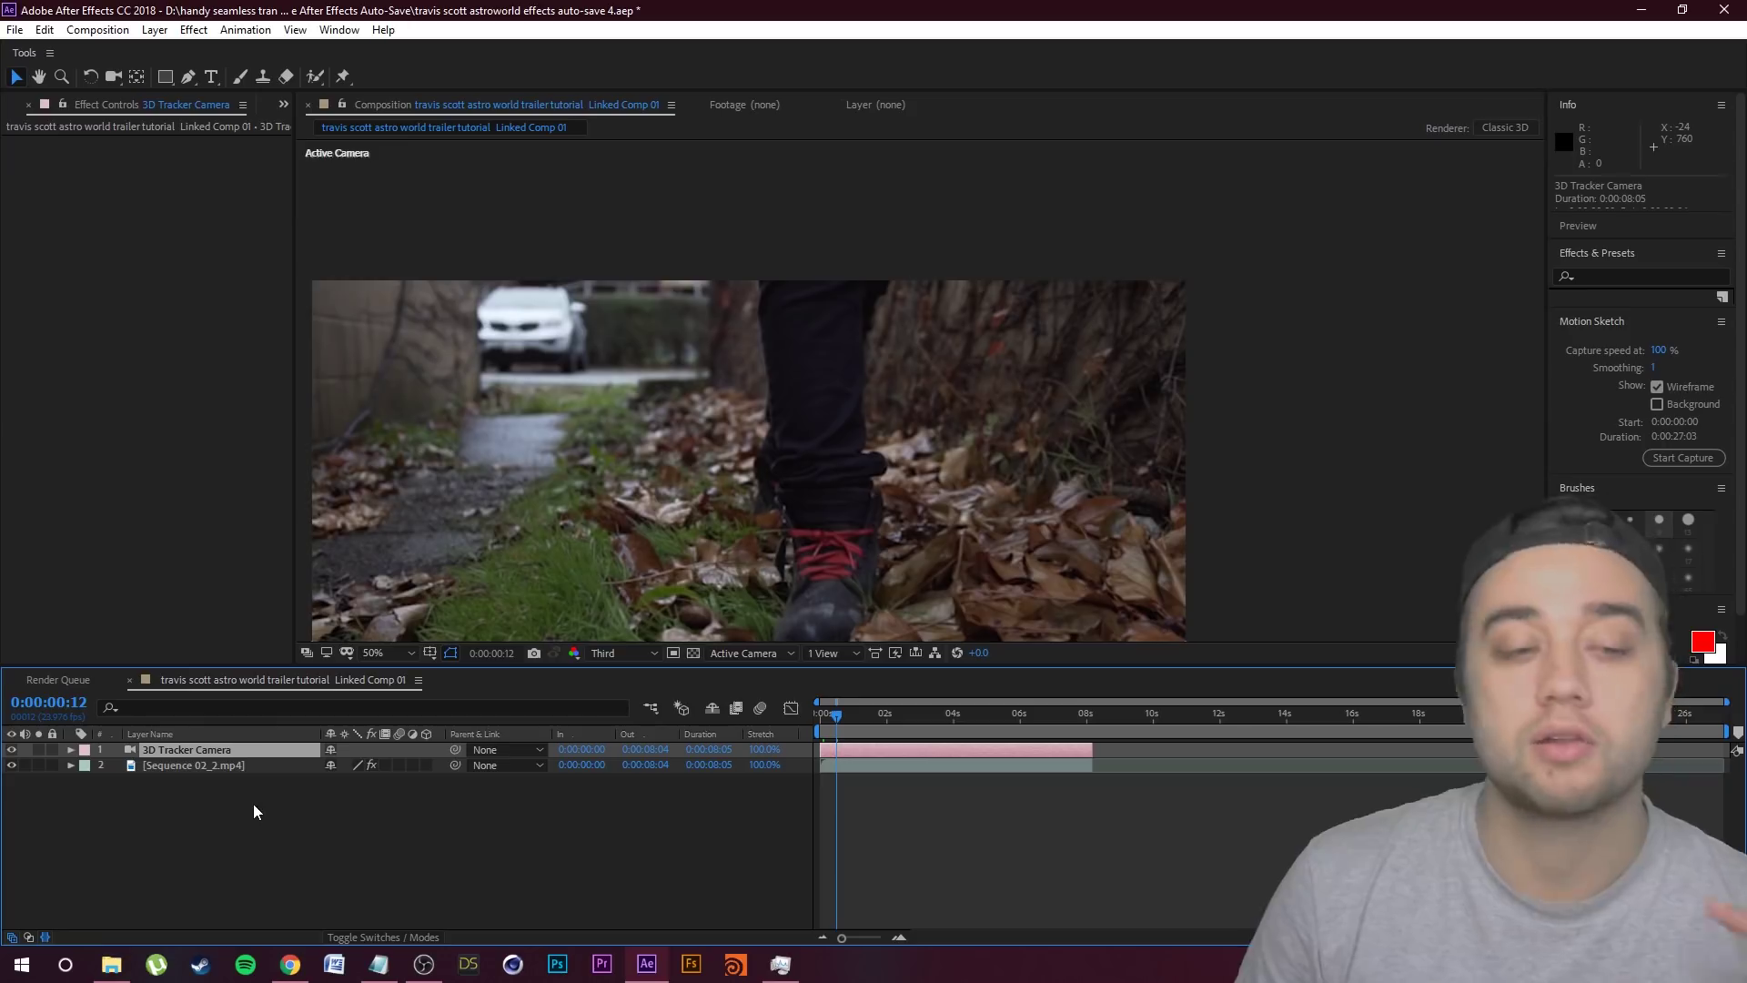
{"action": "right_click", "coordinate": [203, 871]}
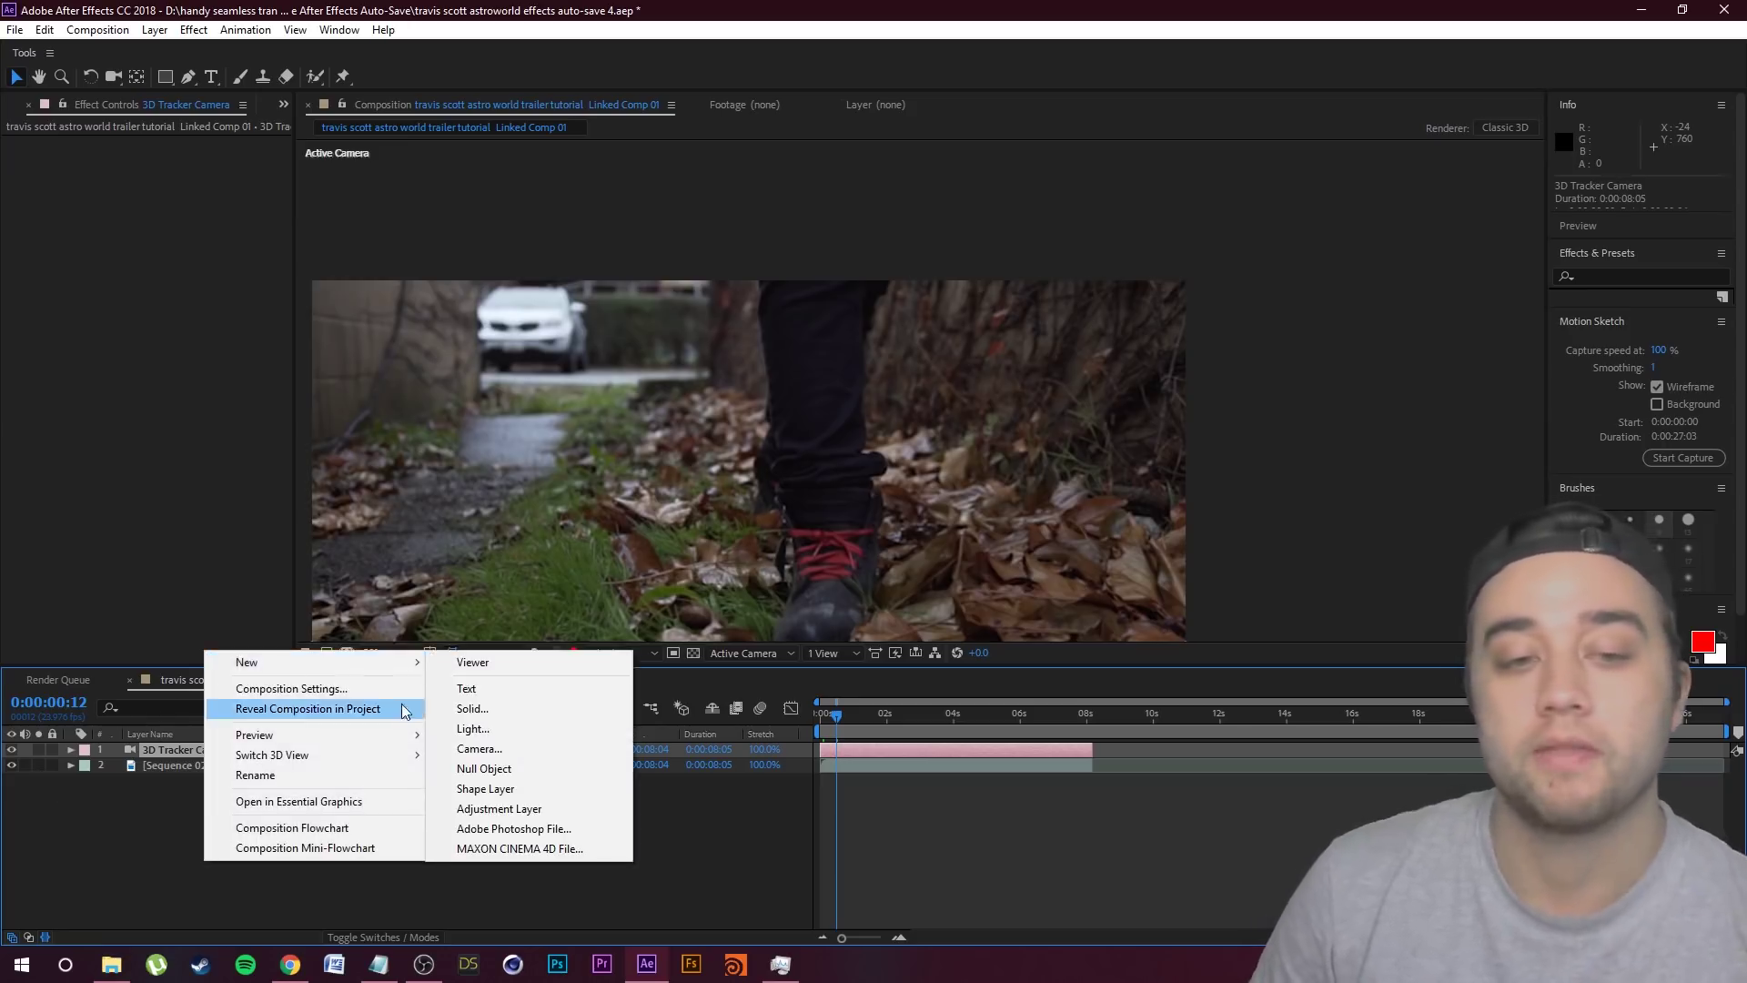
{"action": "left_click", "coordinate": [473, 708]}
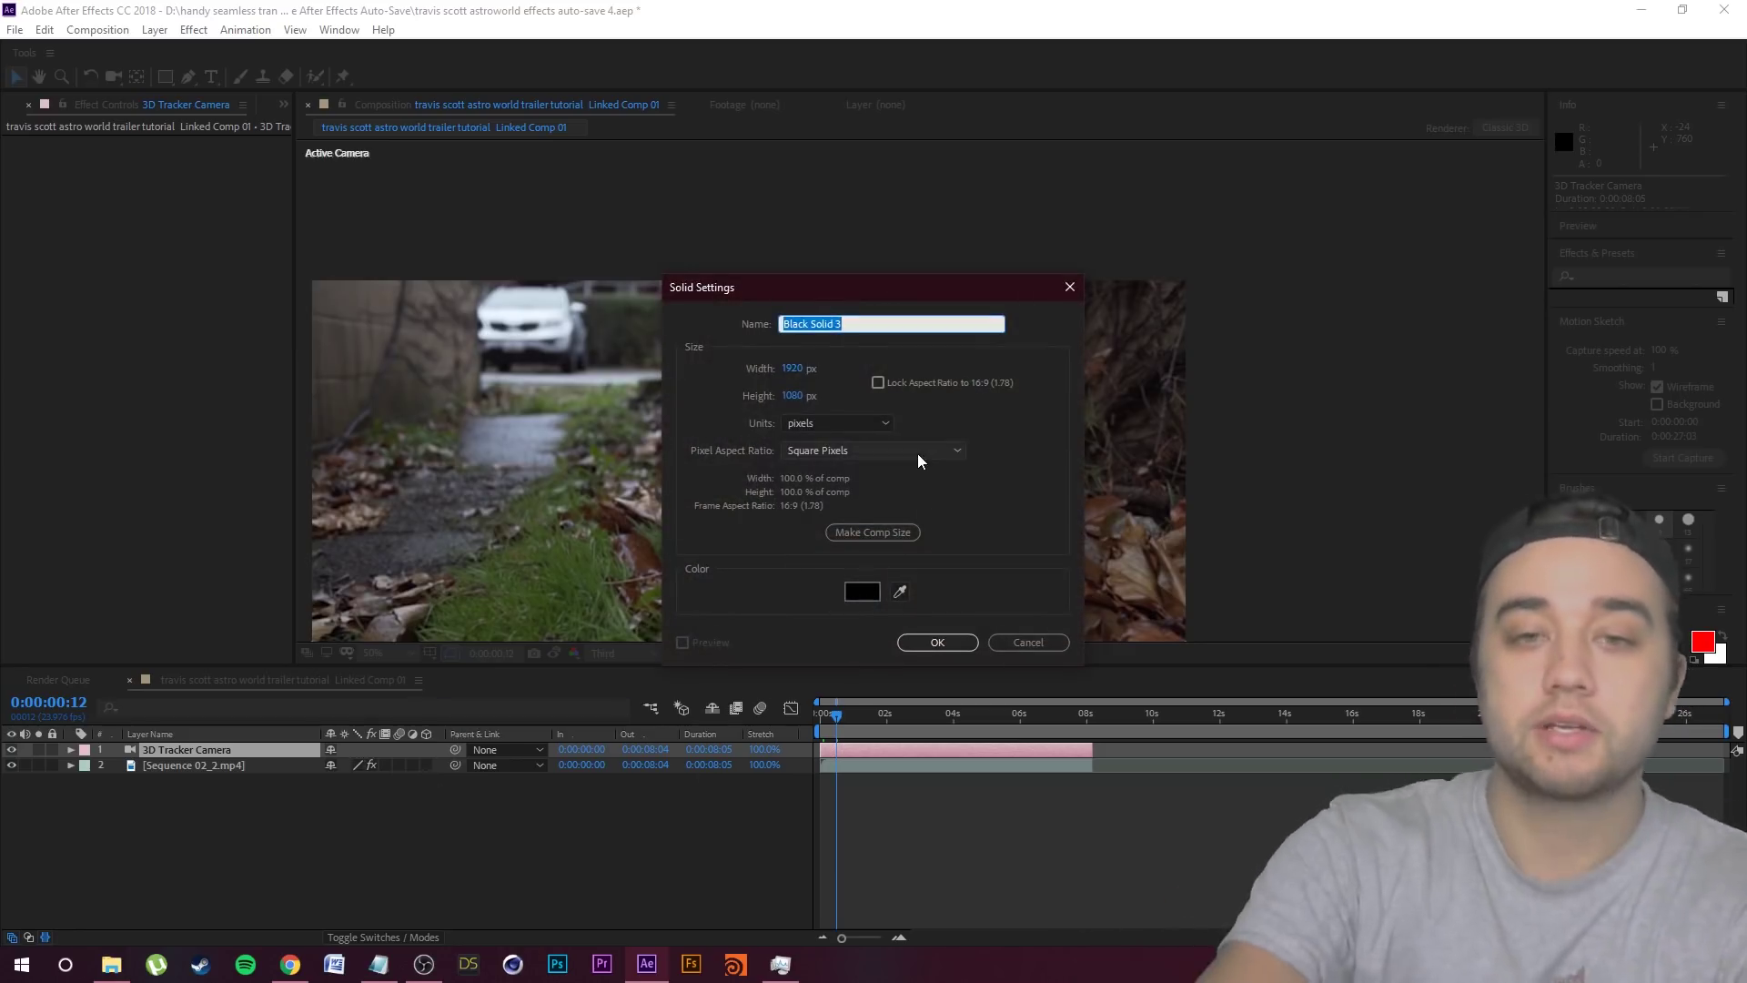
{"action": "type", "text": "star"}
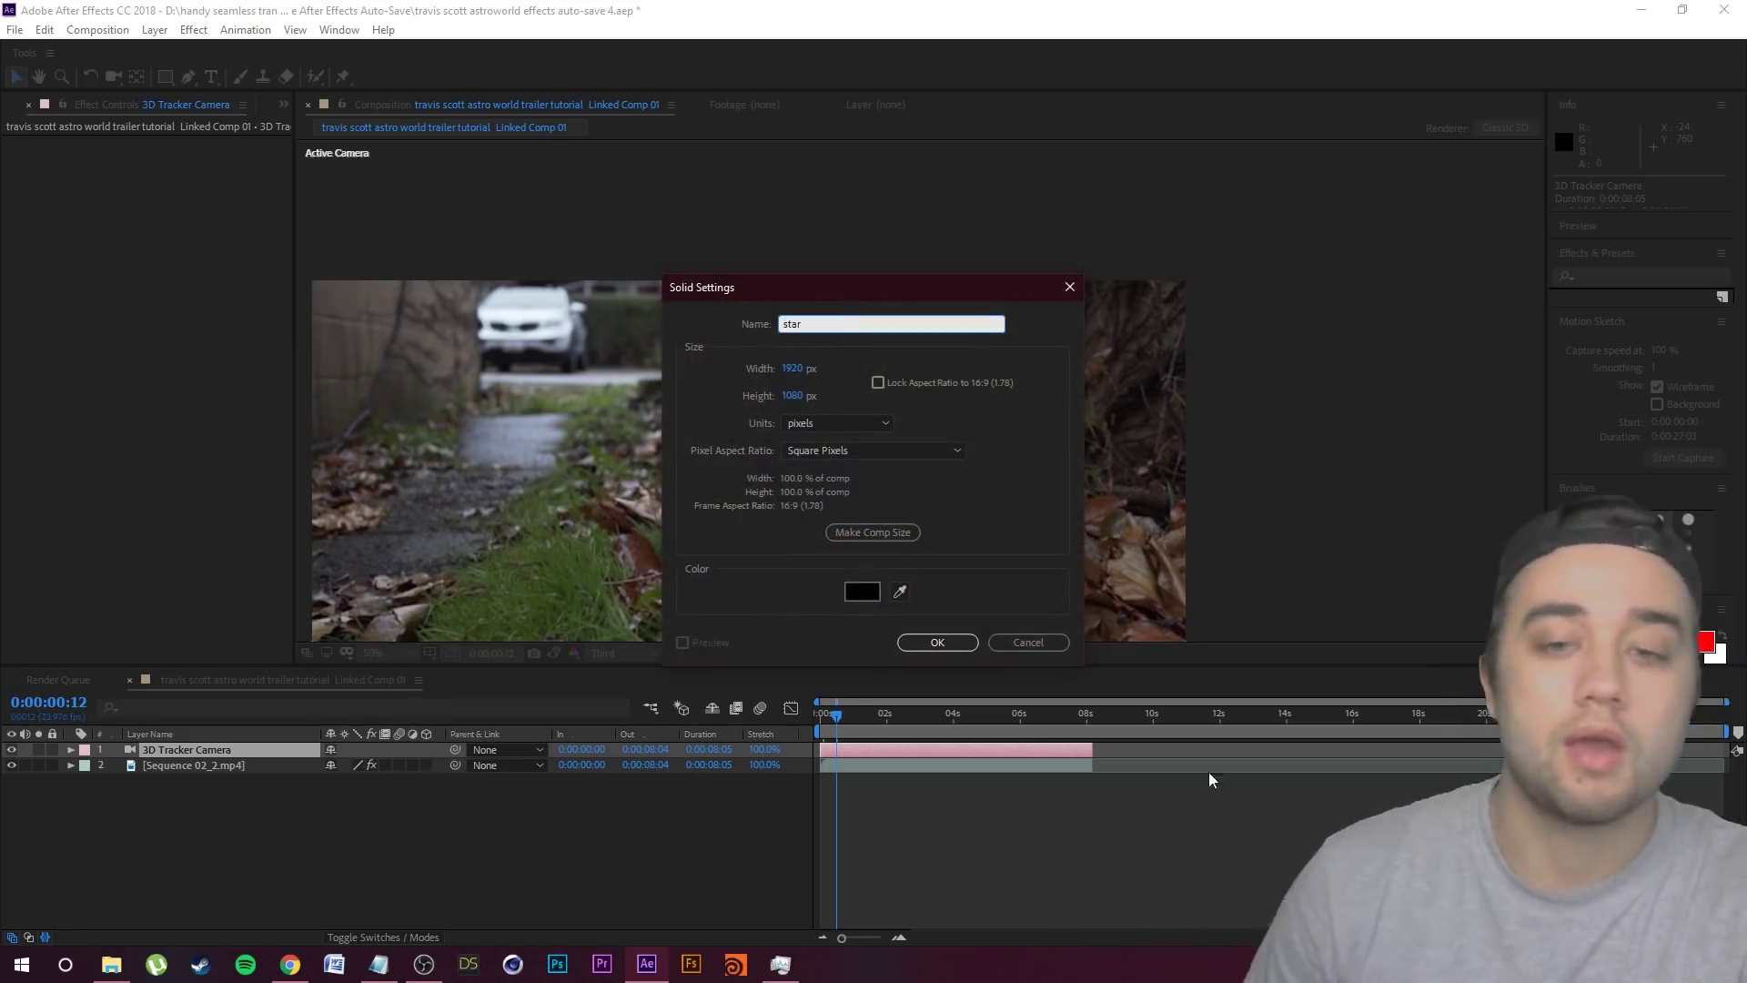
{"action": "left_click", "coordinate": [938, 642]}
{"action": "key", "text": "comma"}
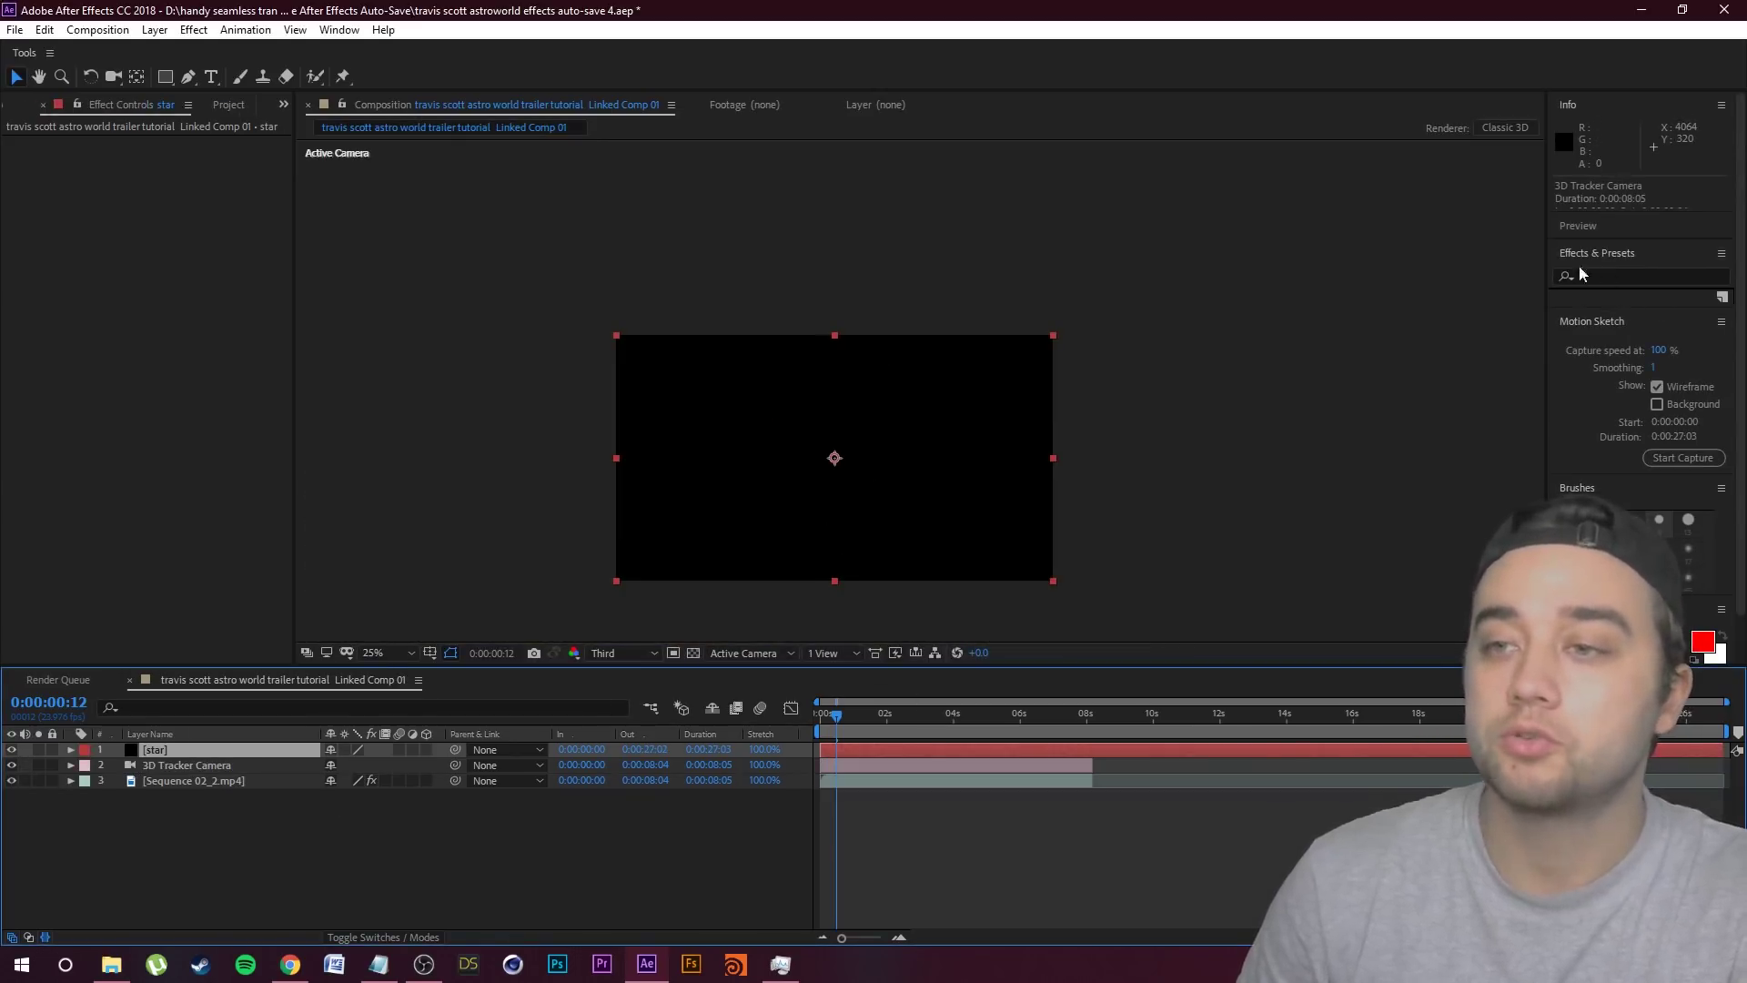
Step: Find the Generate Lens Flare effect by searching for "lens flare" and apply it to the star layer
{"action": "left_click", "coordinate": [1603, 276]}
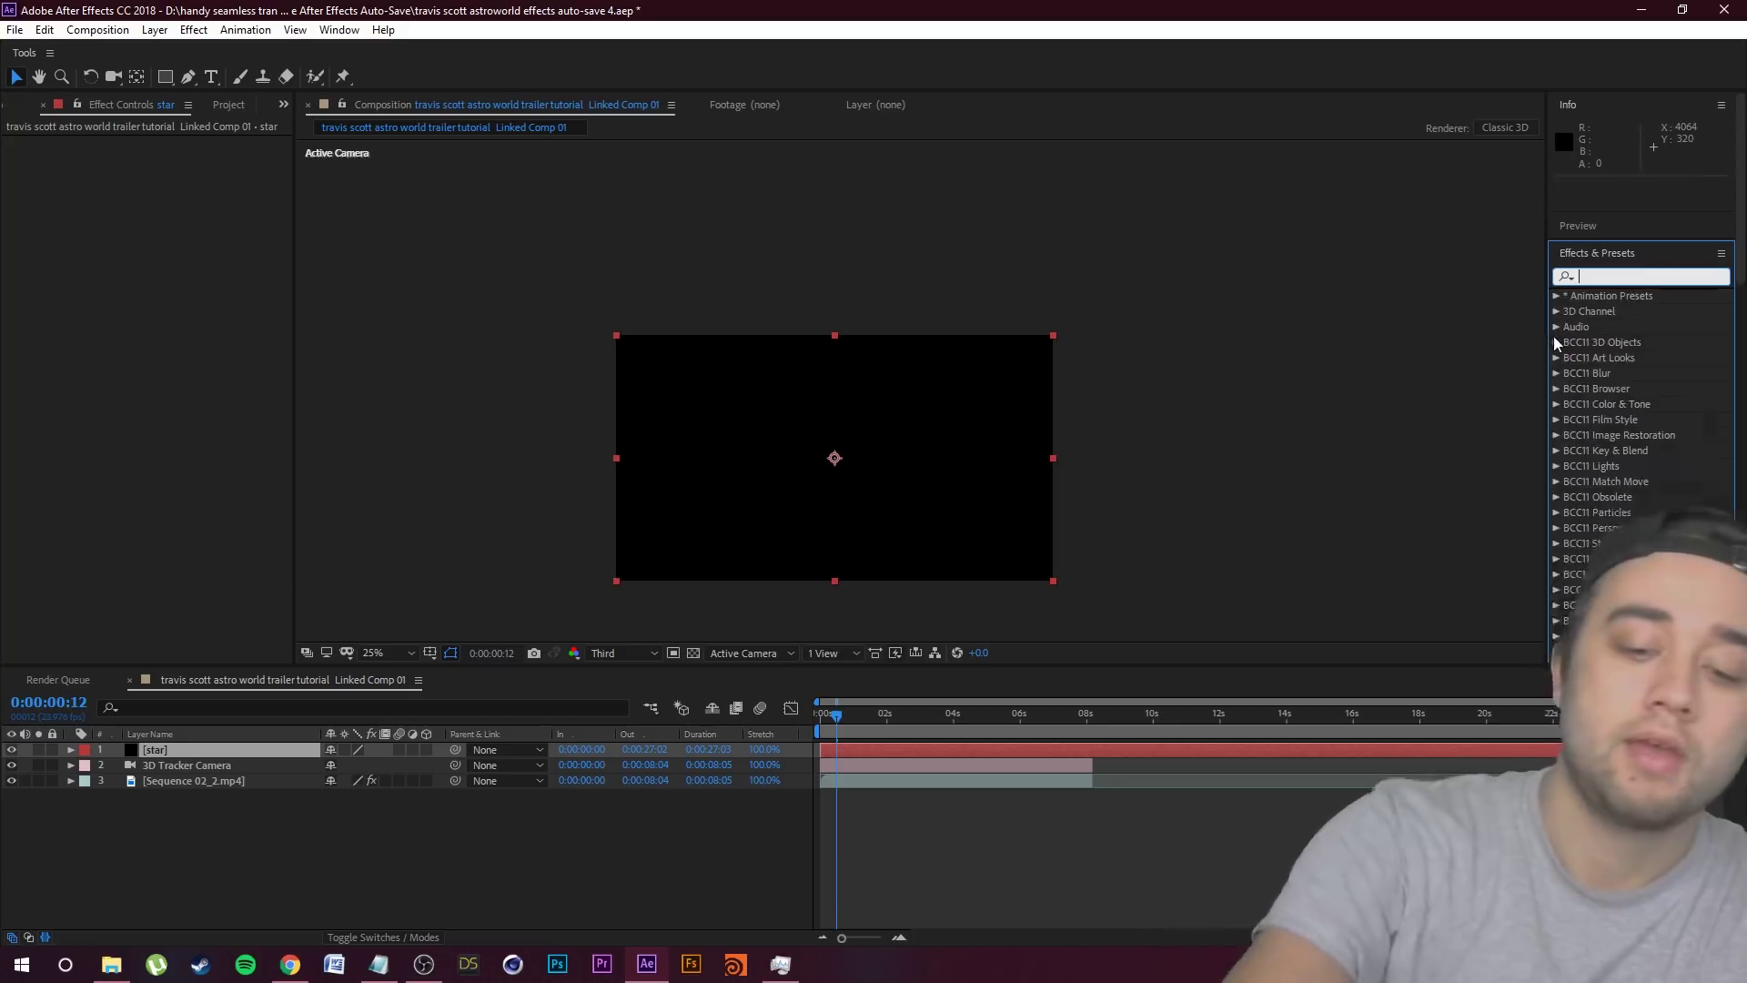
{"action": "type", "text": "lens fl"}
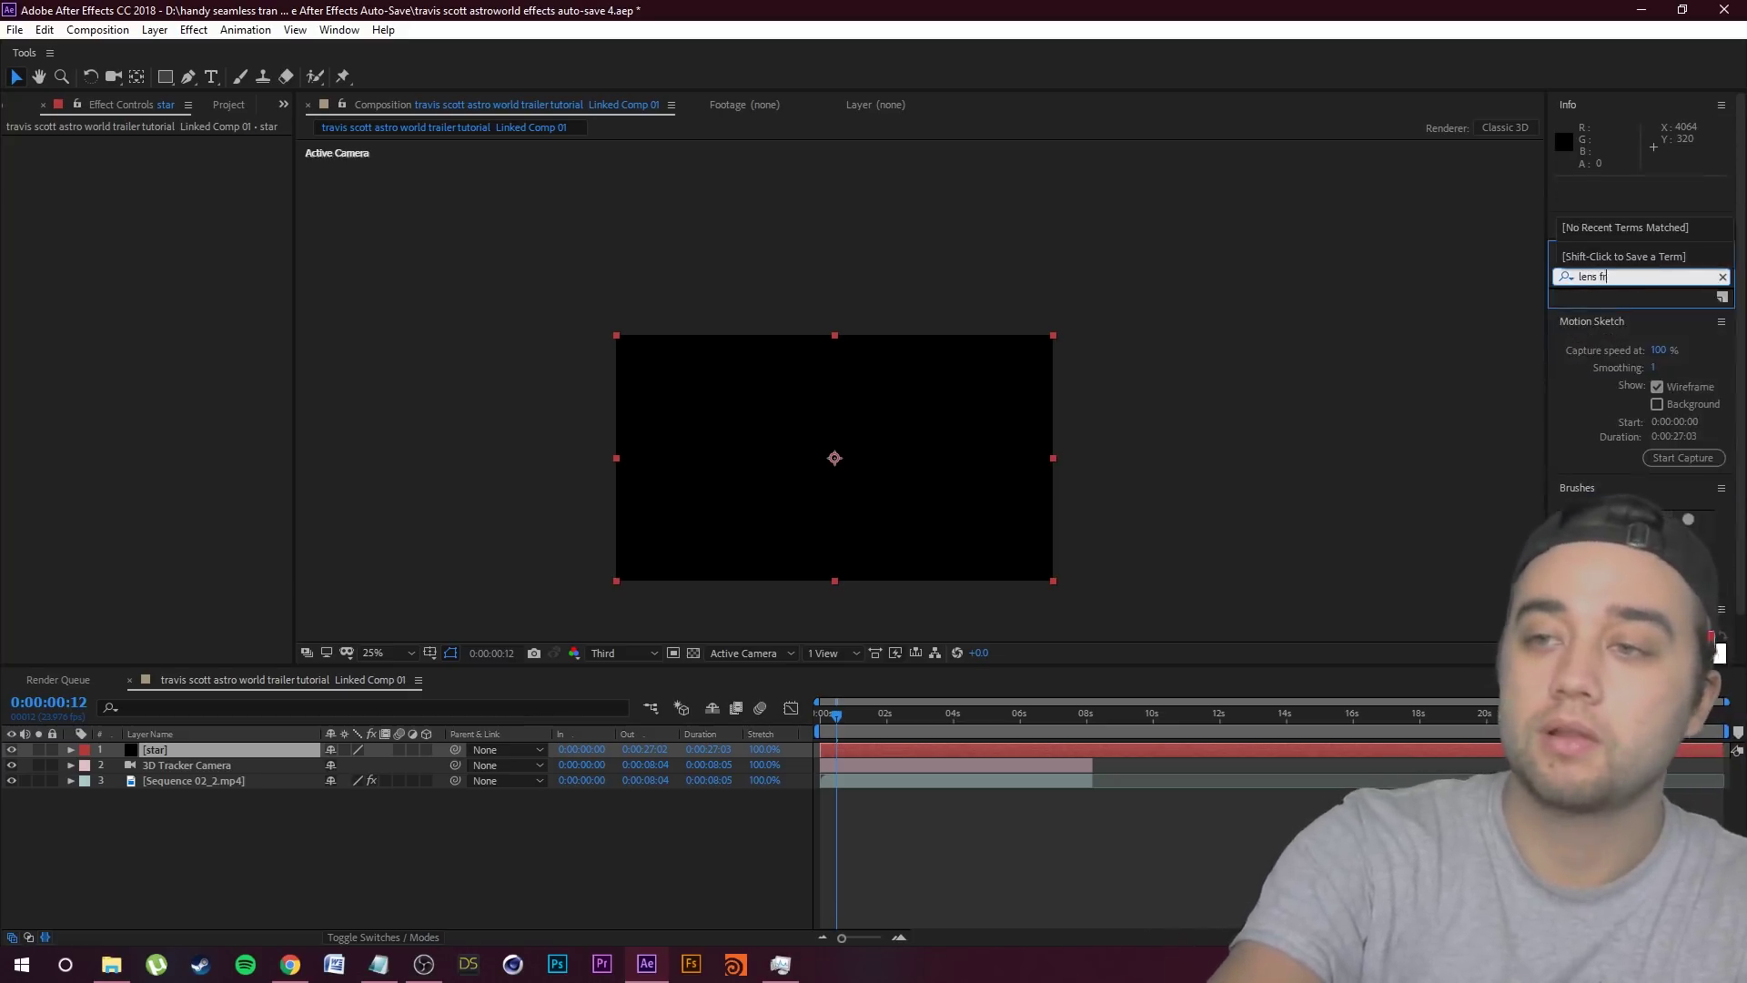
{"action": "type", "text": "are"}
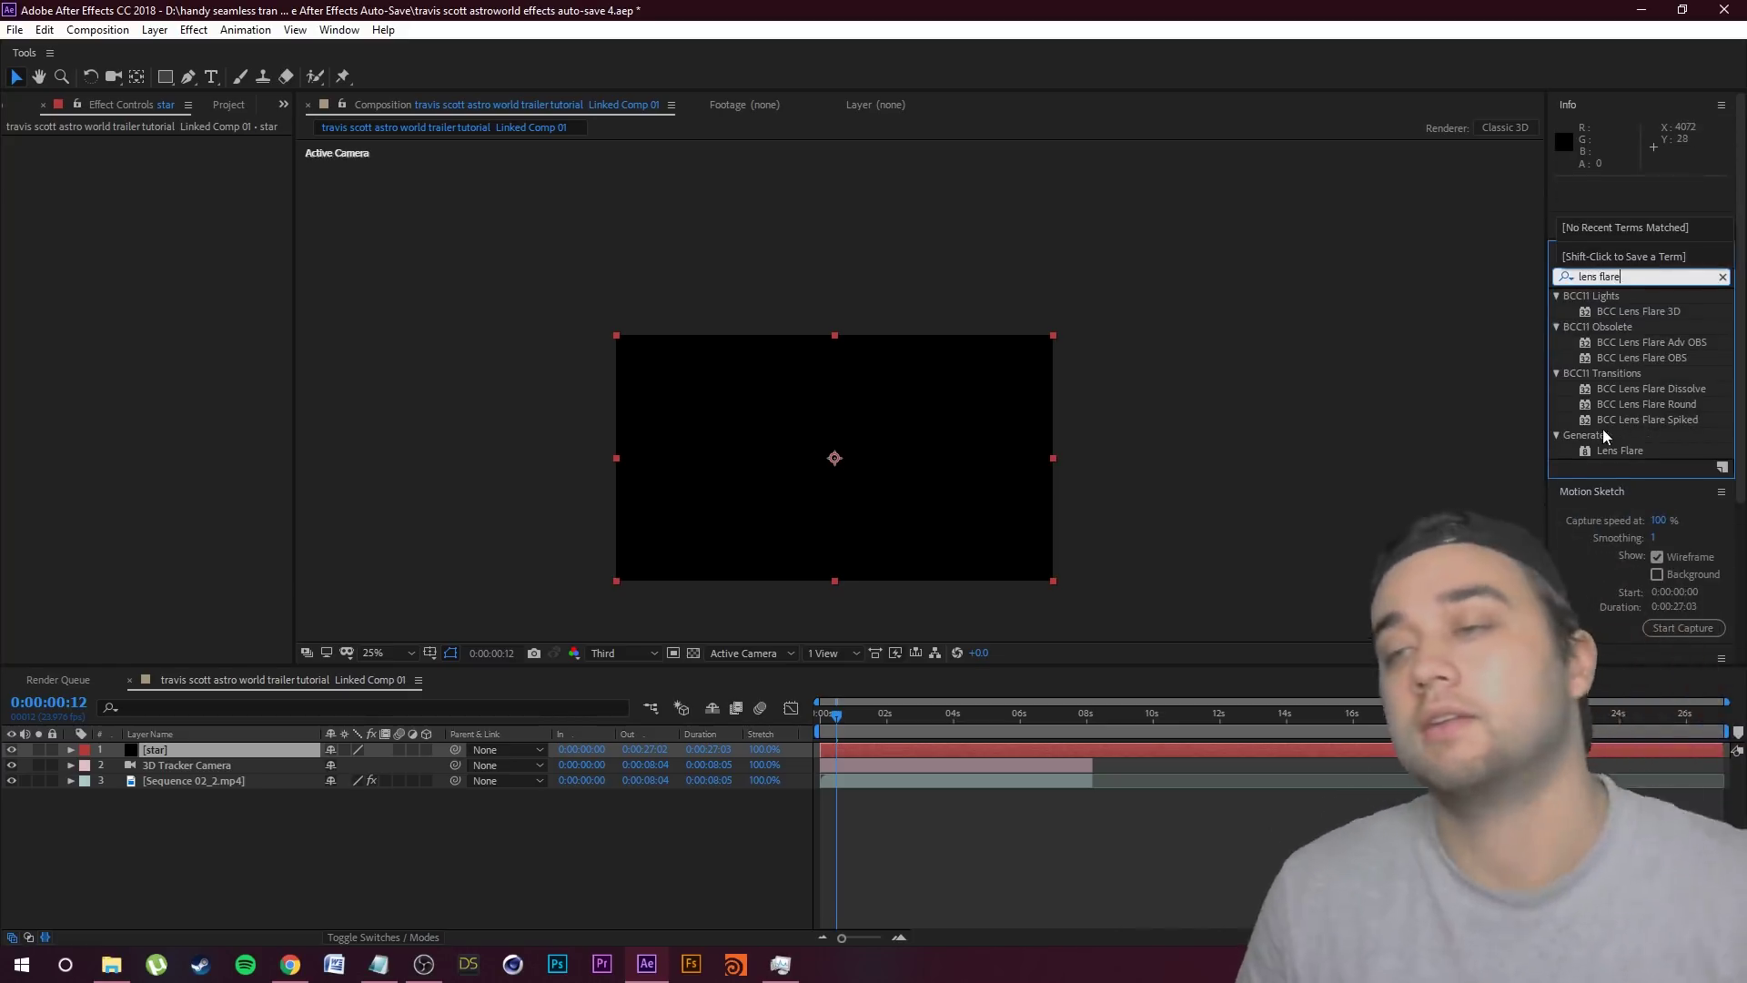
{"action": "left_click_drag", "start_coordinate": [1593, 391], "coordinate": [209, 745]}
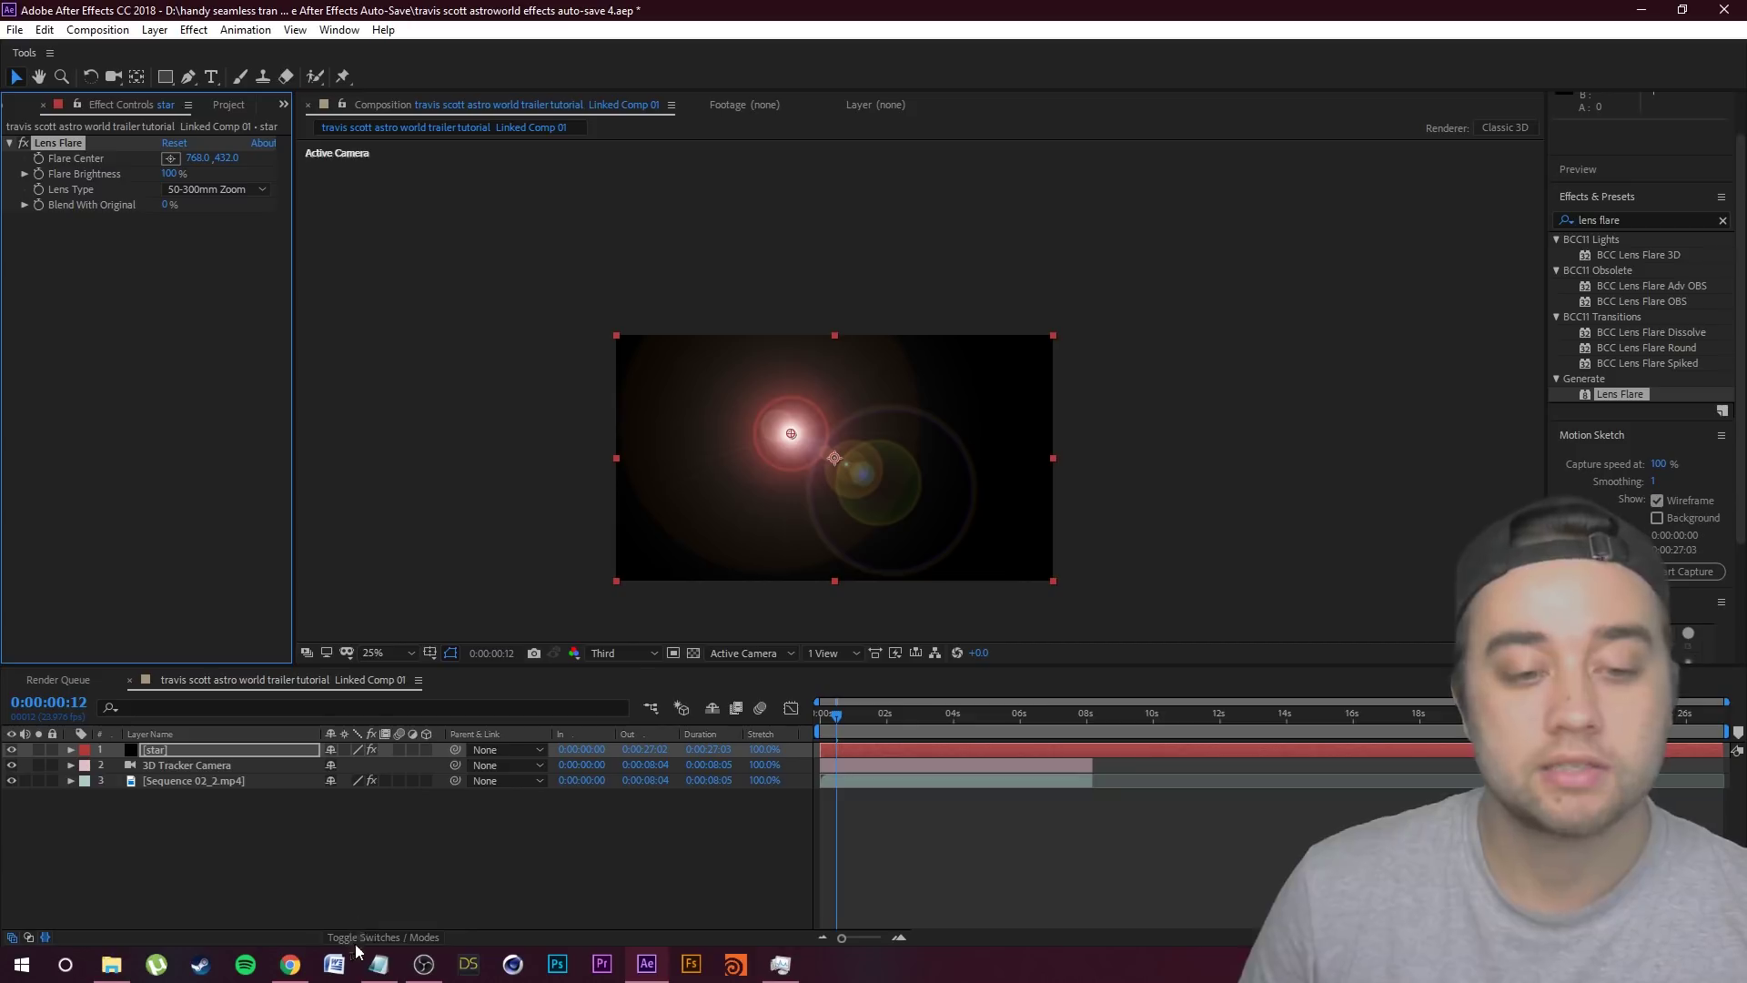
Step: Set the star layer's blending mode to Screen so the footage shows through the black
{"action": "left_click", "coordinate": [395, 936]}
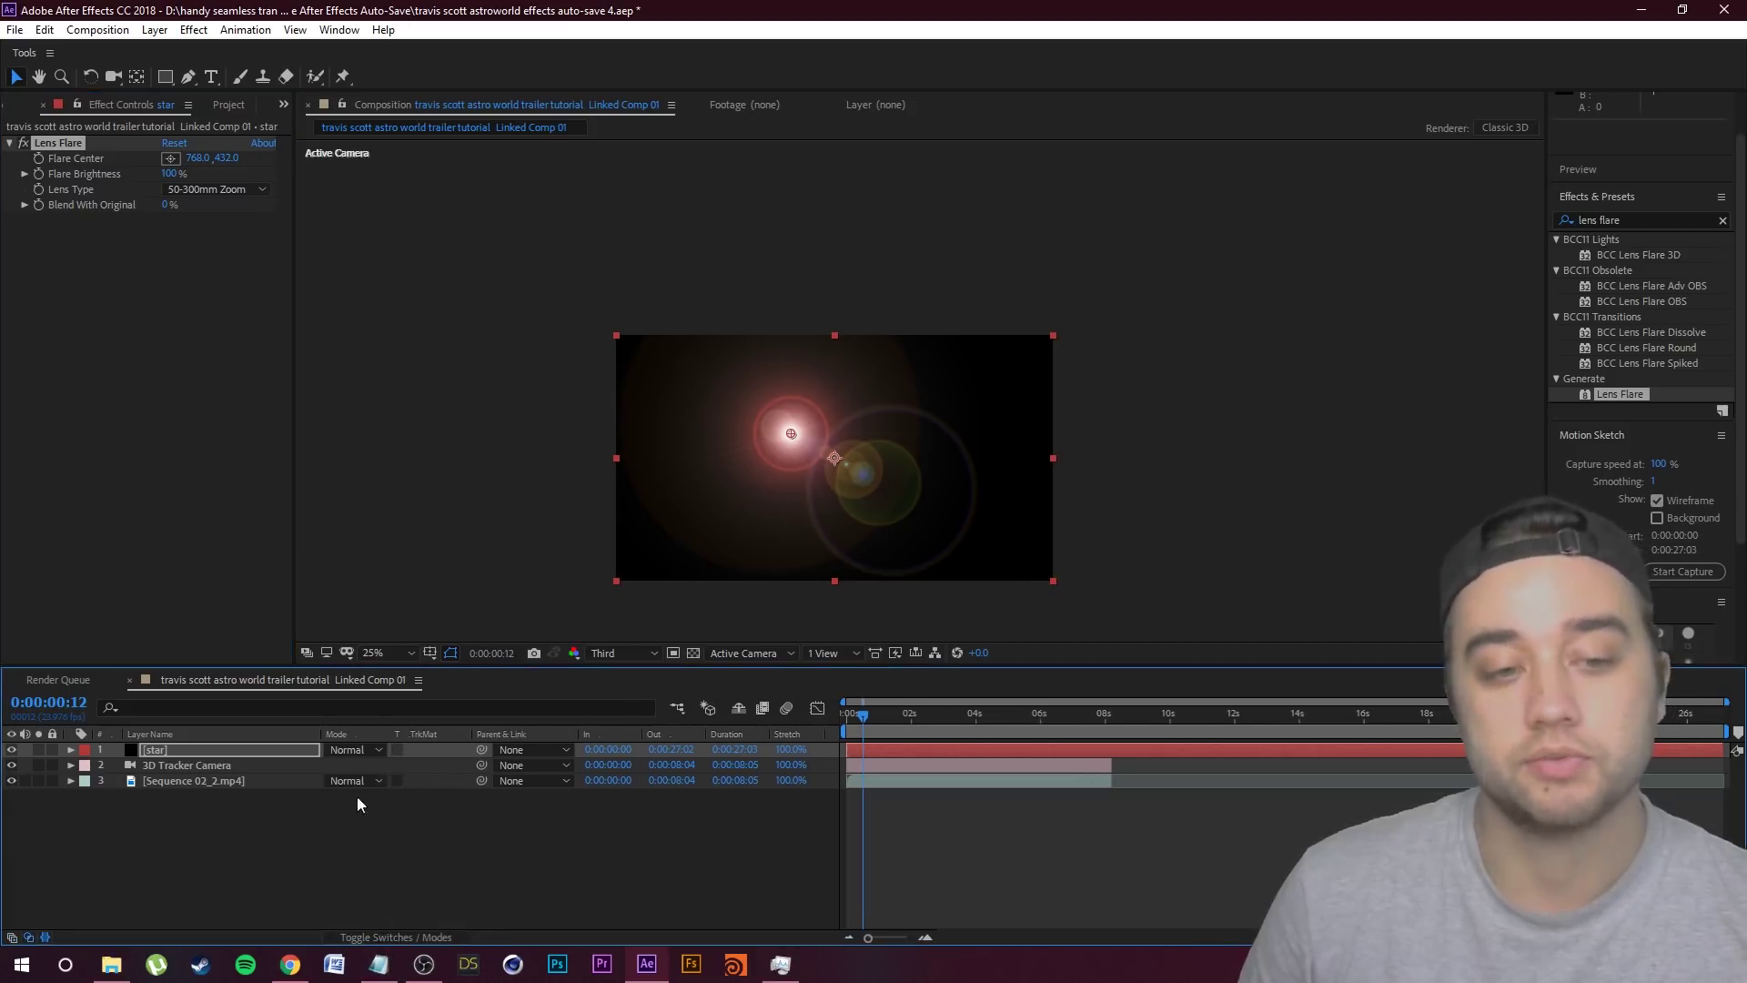
{"action": "left_click", "coordinate": [369, 749]}
{"action": "left_click", "coordinate": [446, 380]}
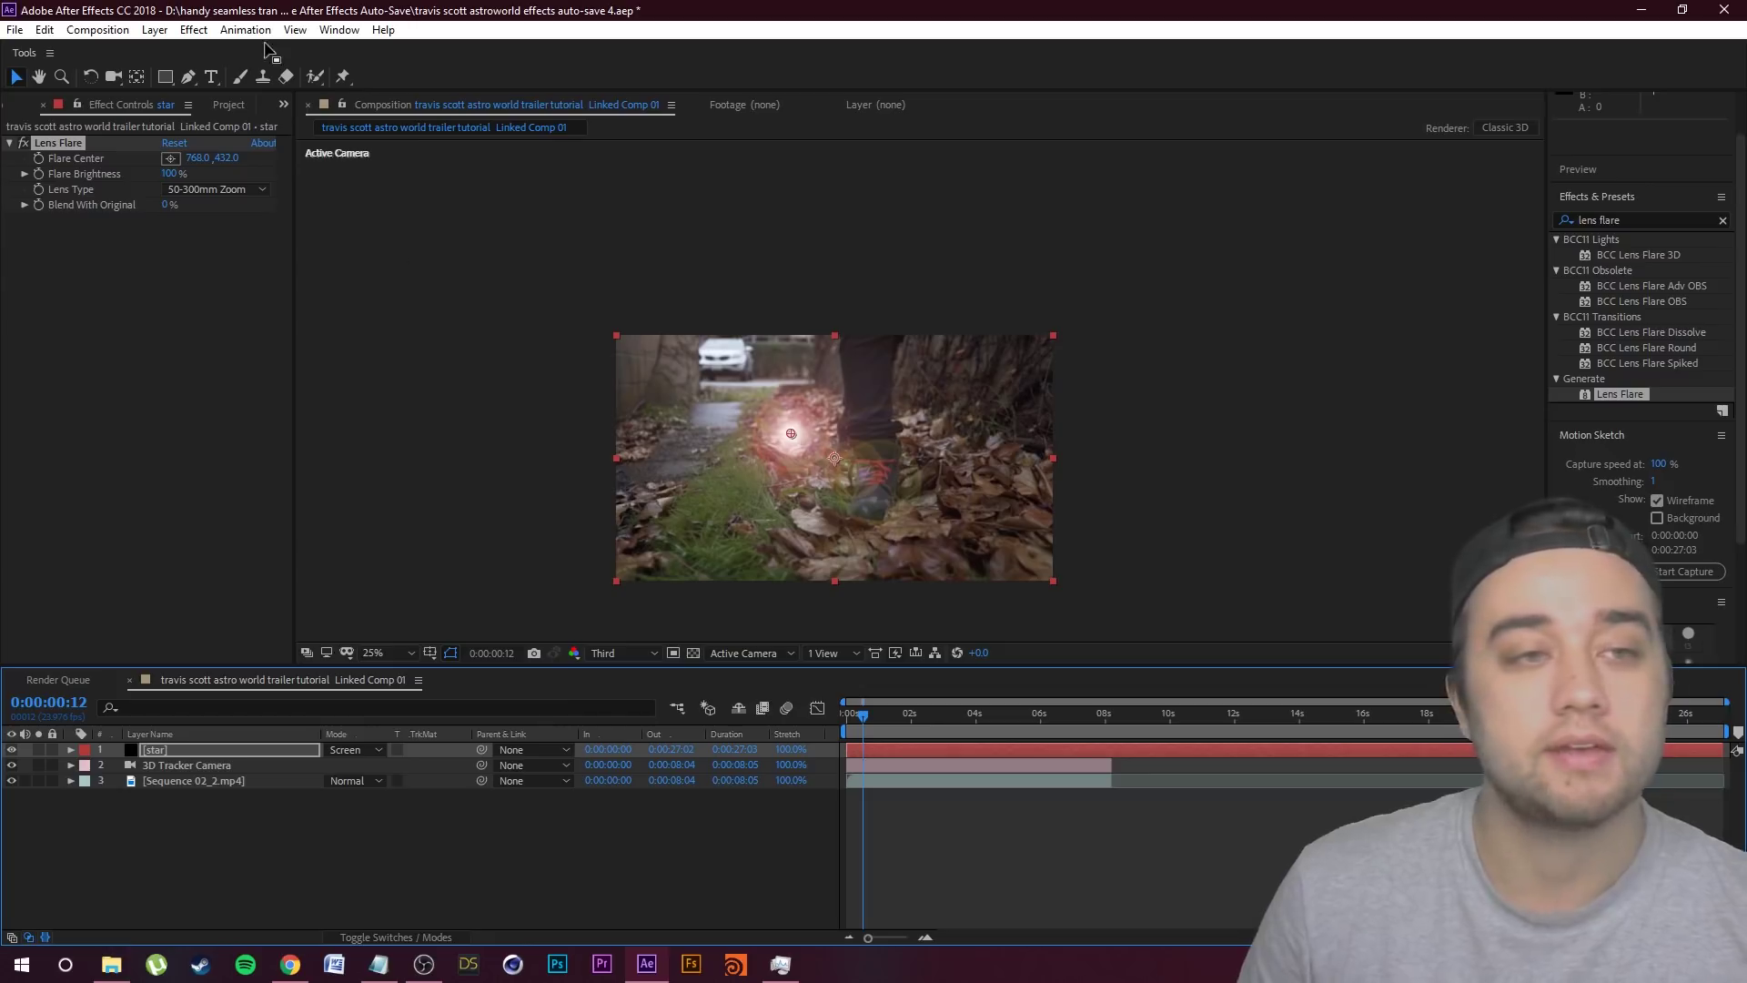
Step: Change the flare's Lens Type to 105mm Prime and lower its Flare Brightness to 66%
{"action": "left_click", "coordinate": [224, 191]}
{"action": "left_click", "coordinate": [222, 251]}
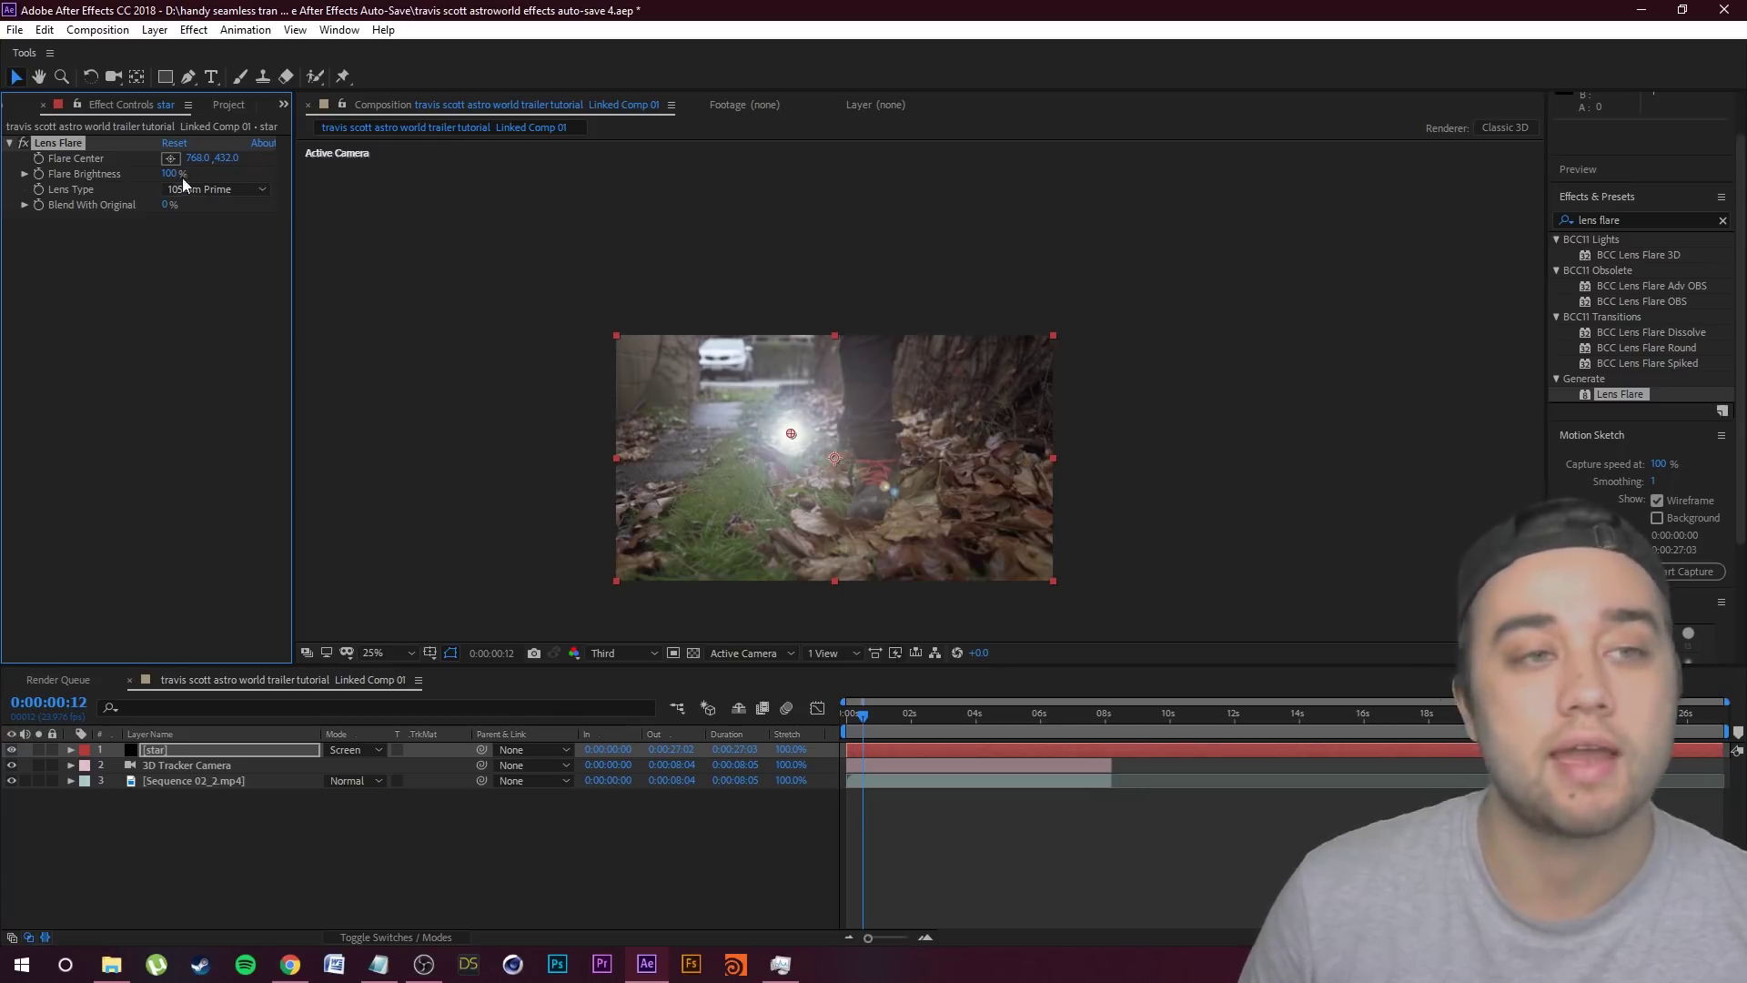
{"action": "mouse_move", "coordinate": [169, 174]}
{"action": "left_mouse_down"}
{"action": "mouse_move", "coordinate": [135, 195]}
{"action": "mouse_move", "coordinate": [146, 185]}
{"action": "left_mouse_up"}
{"action": "mouse_move", "coordinate": [858, 724]}
{"action": "left_mouse_down"}
{"action": "mouse_move", "coordinate": [927, 727]}
{"action": "mouse_move", "coordinate": [864, 734]}
{"action": "left_mouse_up"}
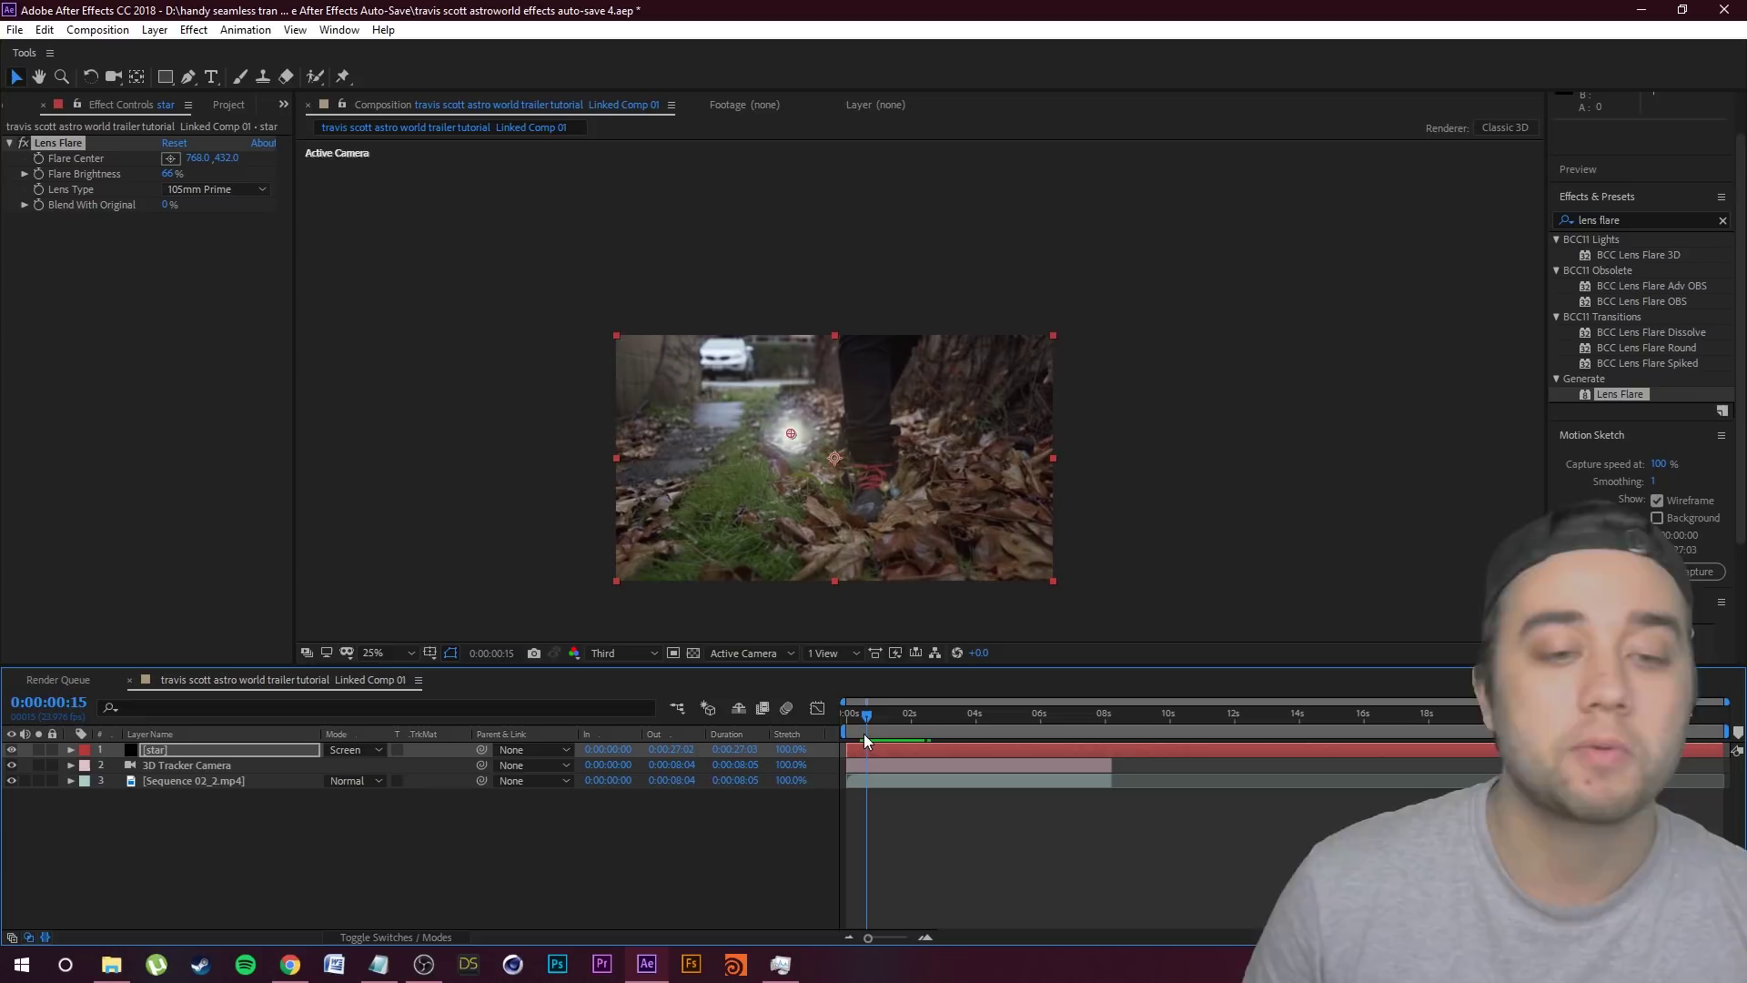
Step: Make the star layer 3D and check how the flare follows the camera movement up to about 0:00:03:23
{"action": "left_click", "coordinate": [382, 934]}
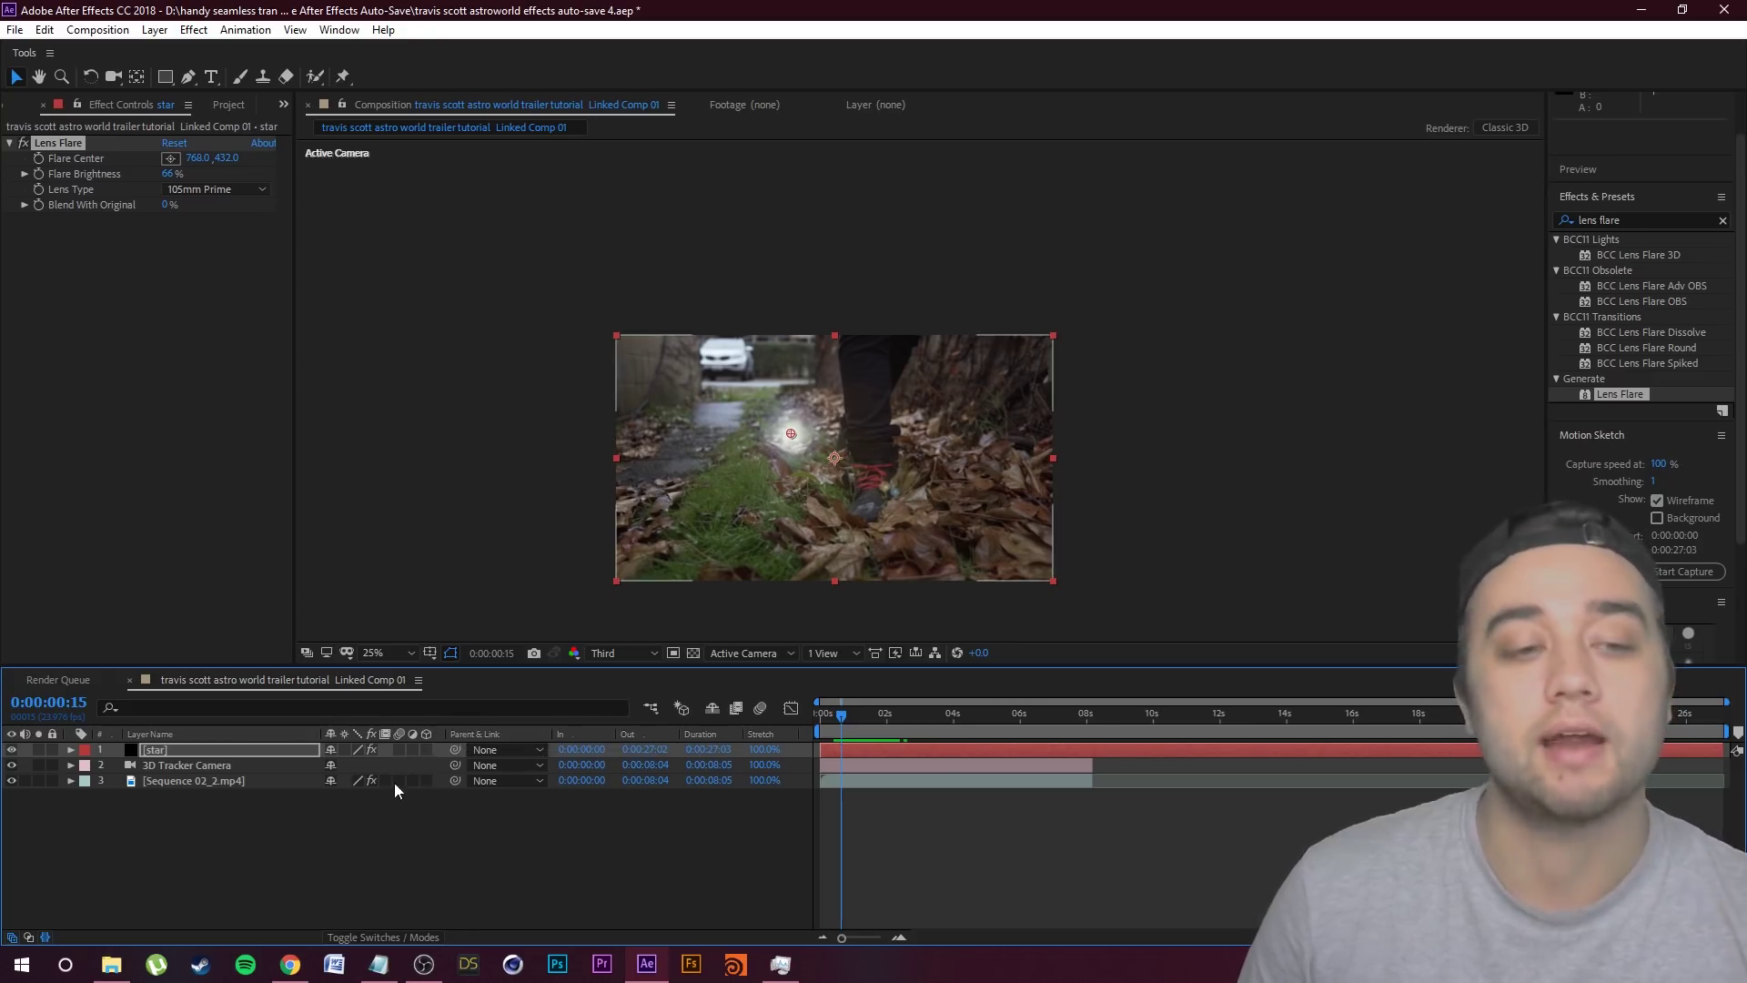
{"action": "left_click", "coordinate": [834, 728]}
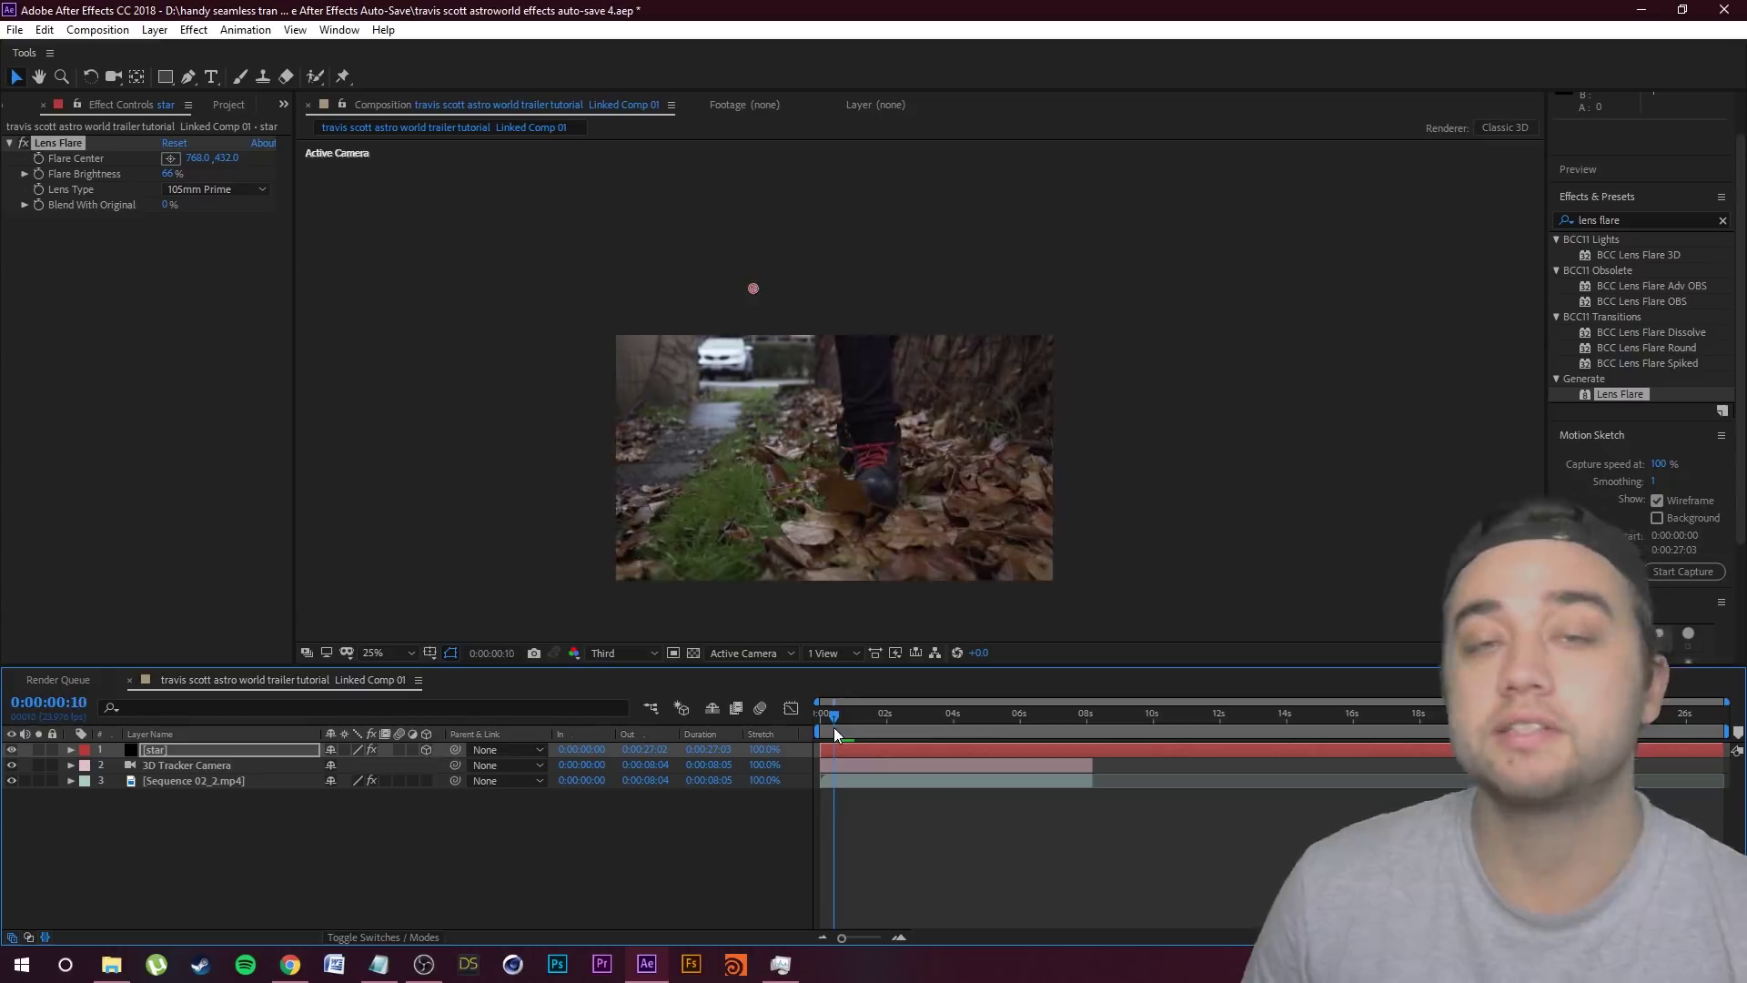
{"action": "left_click_drag", "start_coordinate": [834, 728], "coordinate": [952, 763]}
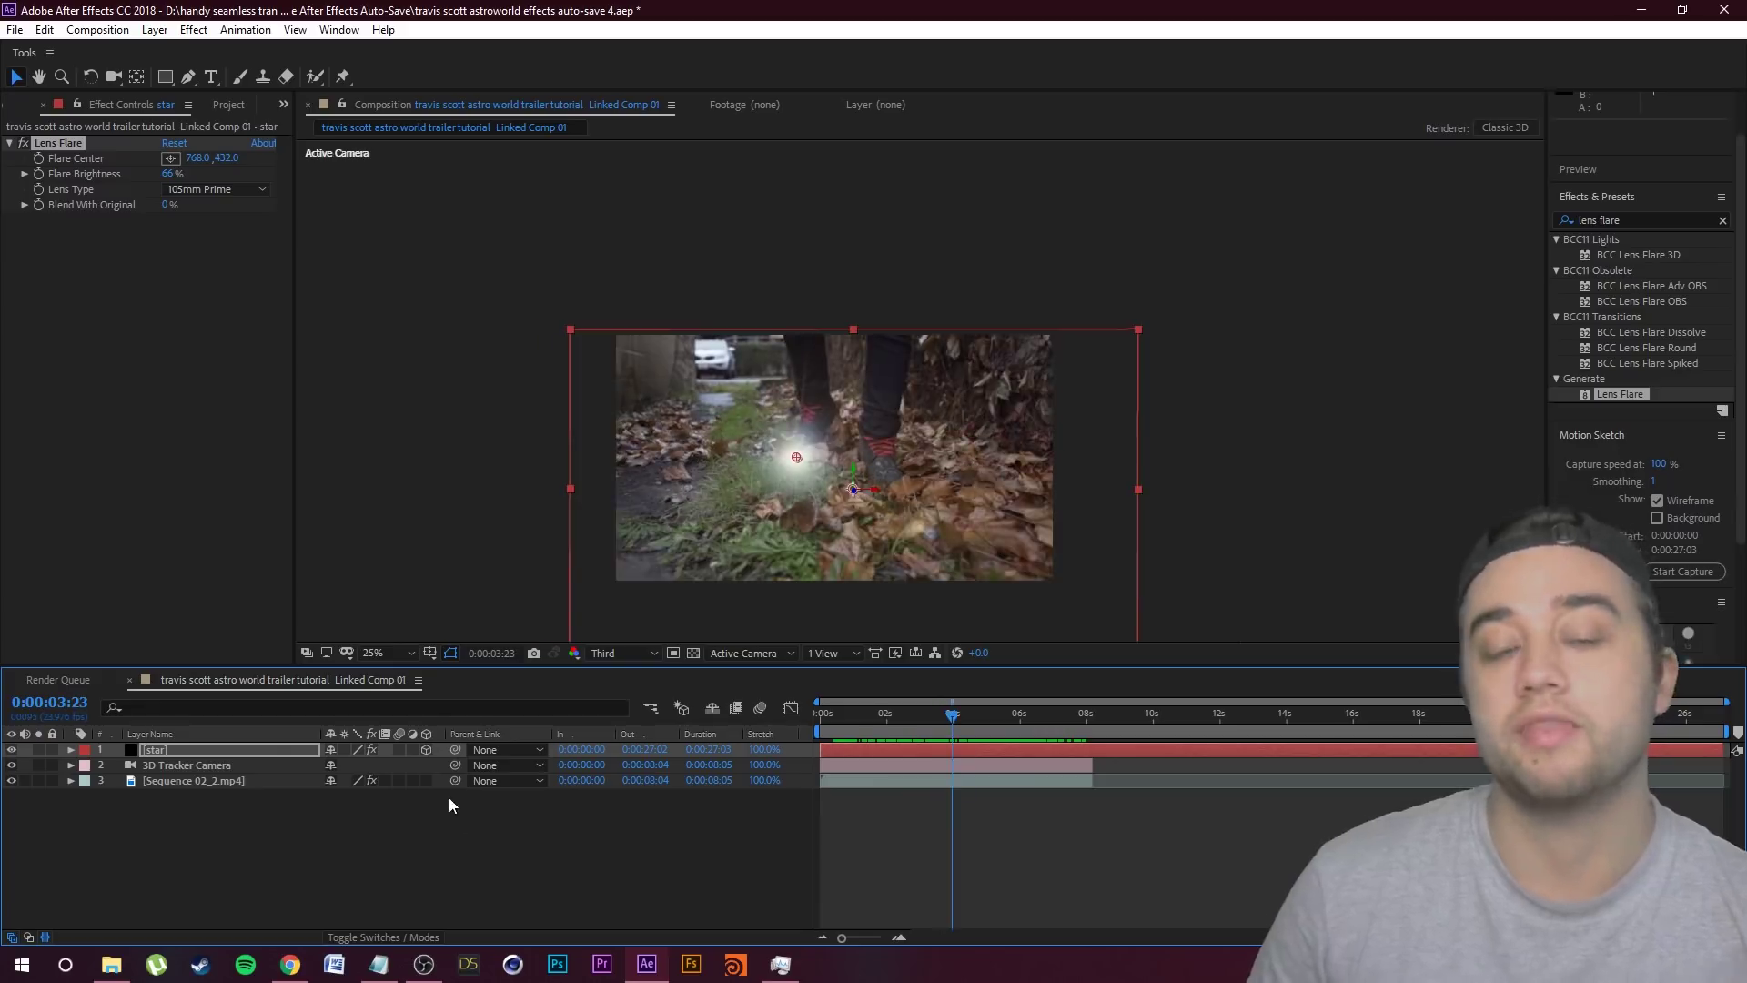
Step: Duplicate the star layer and move the copy to a position of about -159, -95, 3244
{"action": "left_click", "coordinate": [244, 746]}
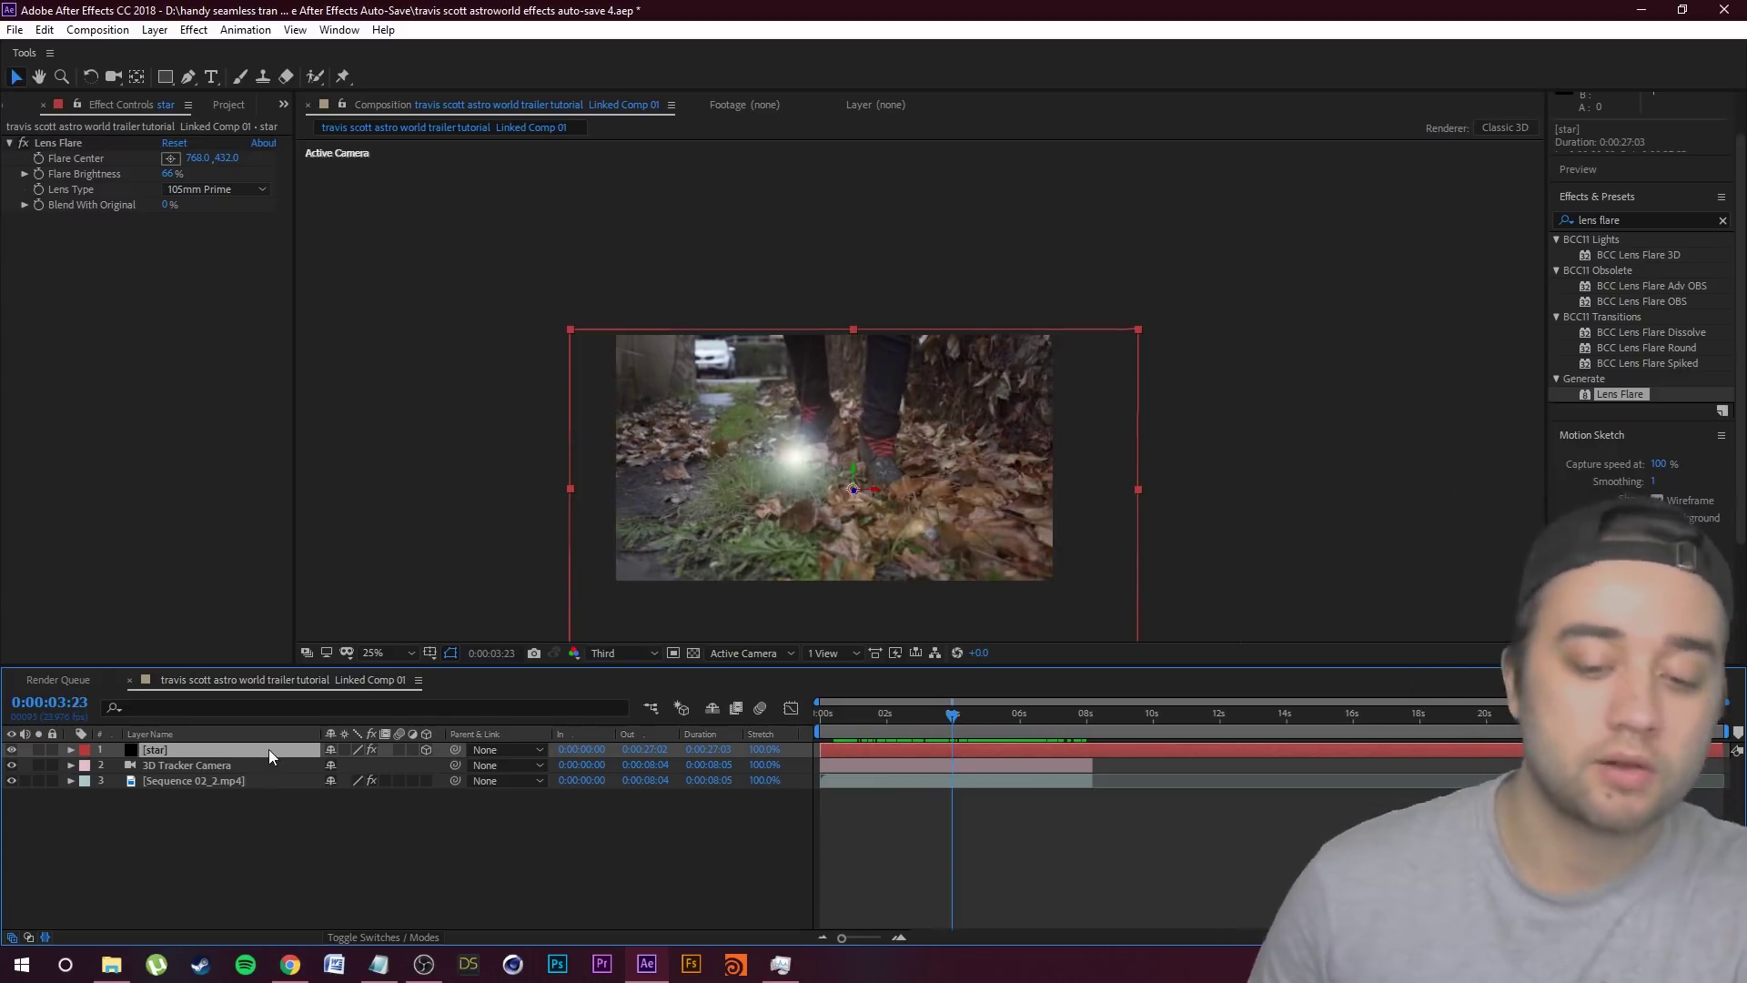
{"action": "key", "text": "ctrl+d"}
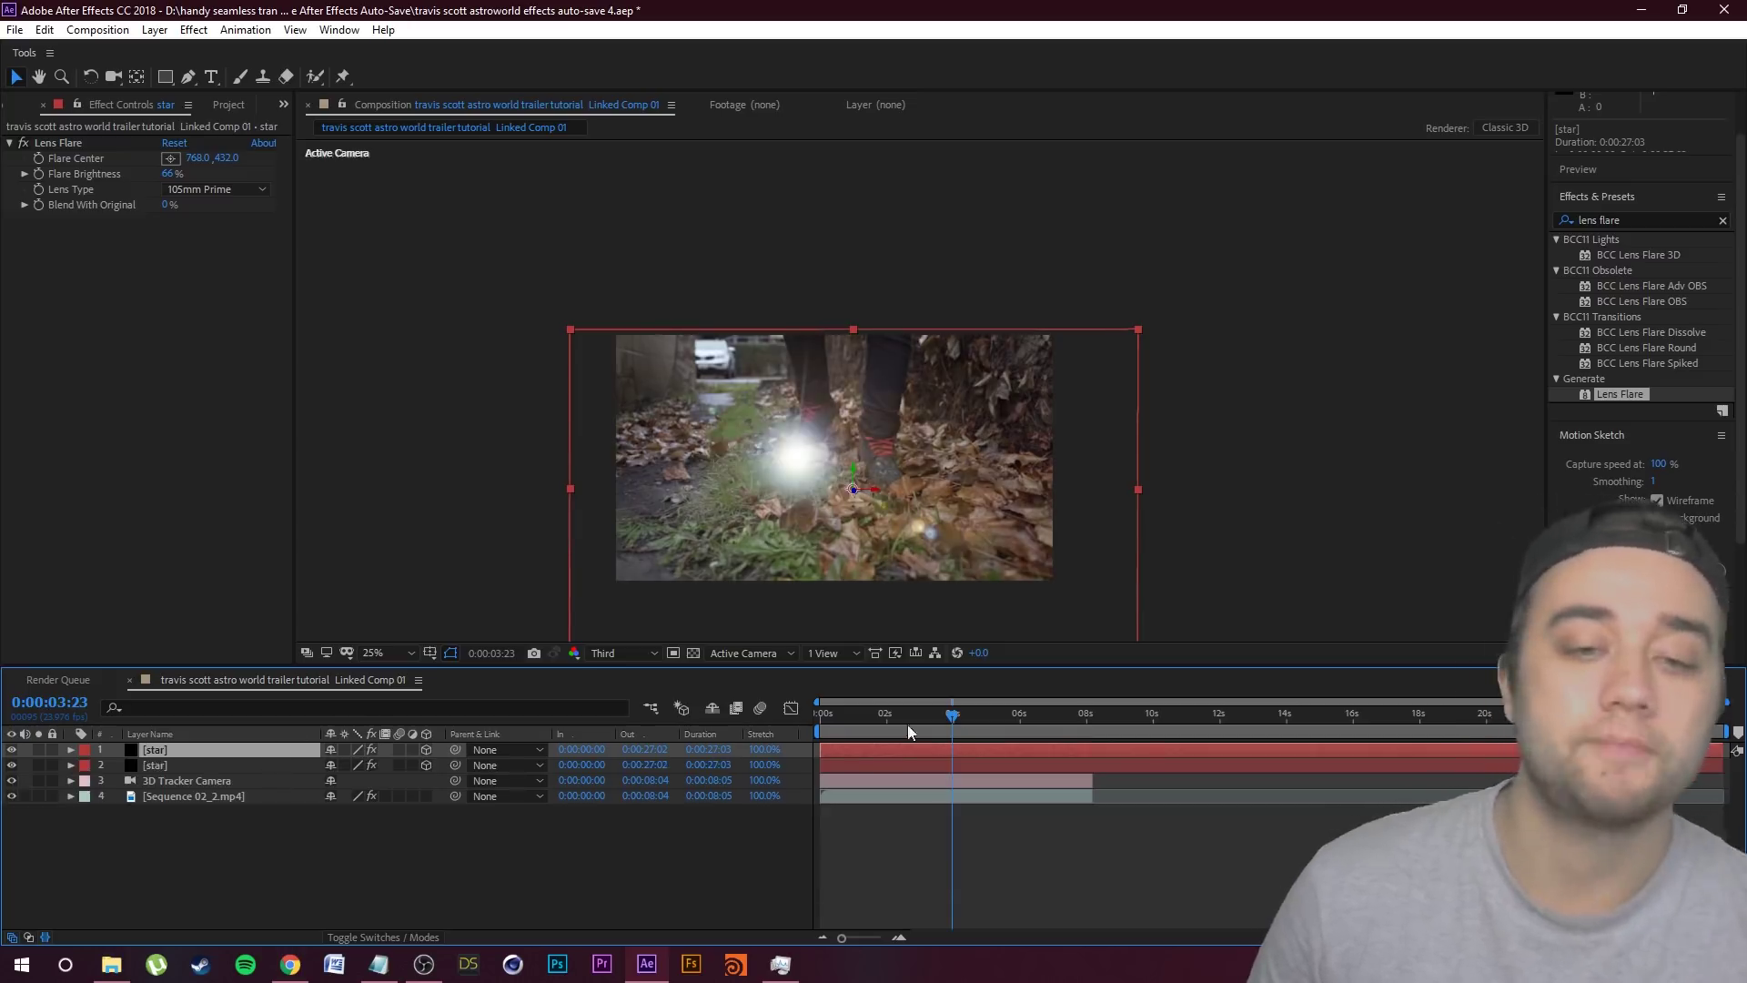
{"action": "left_click", "coordinate": [71, 749]}
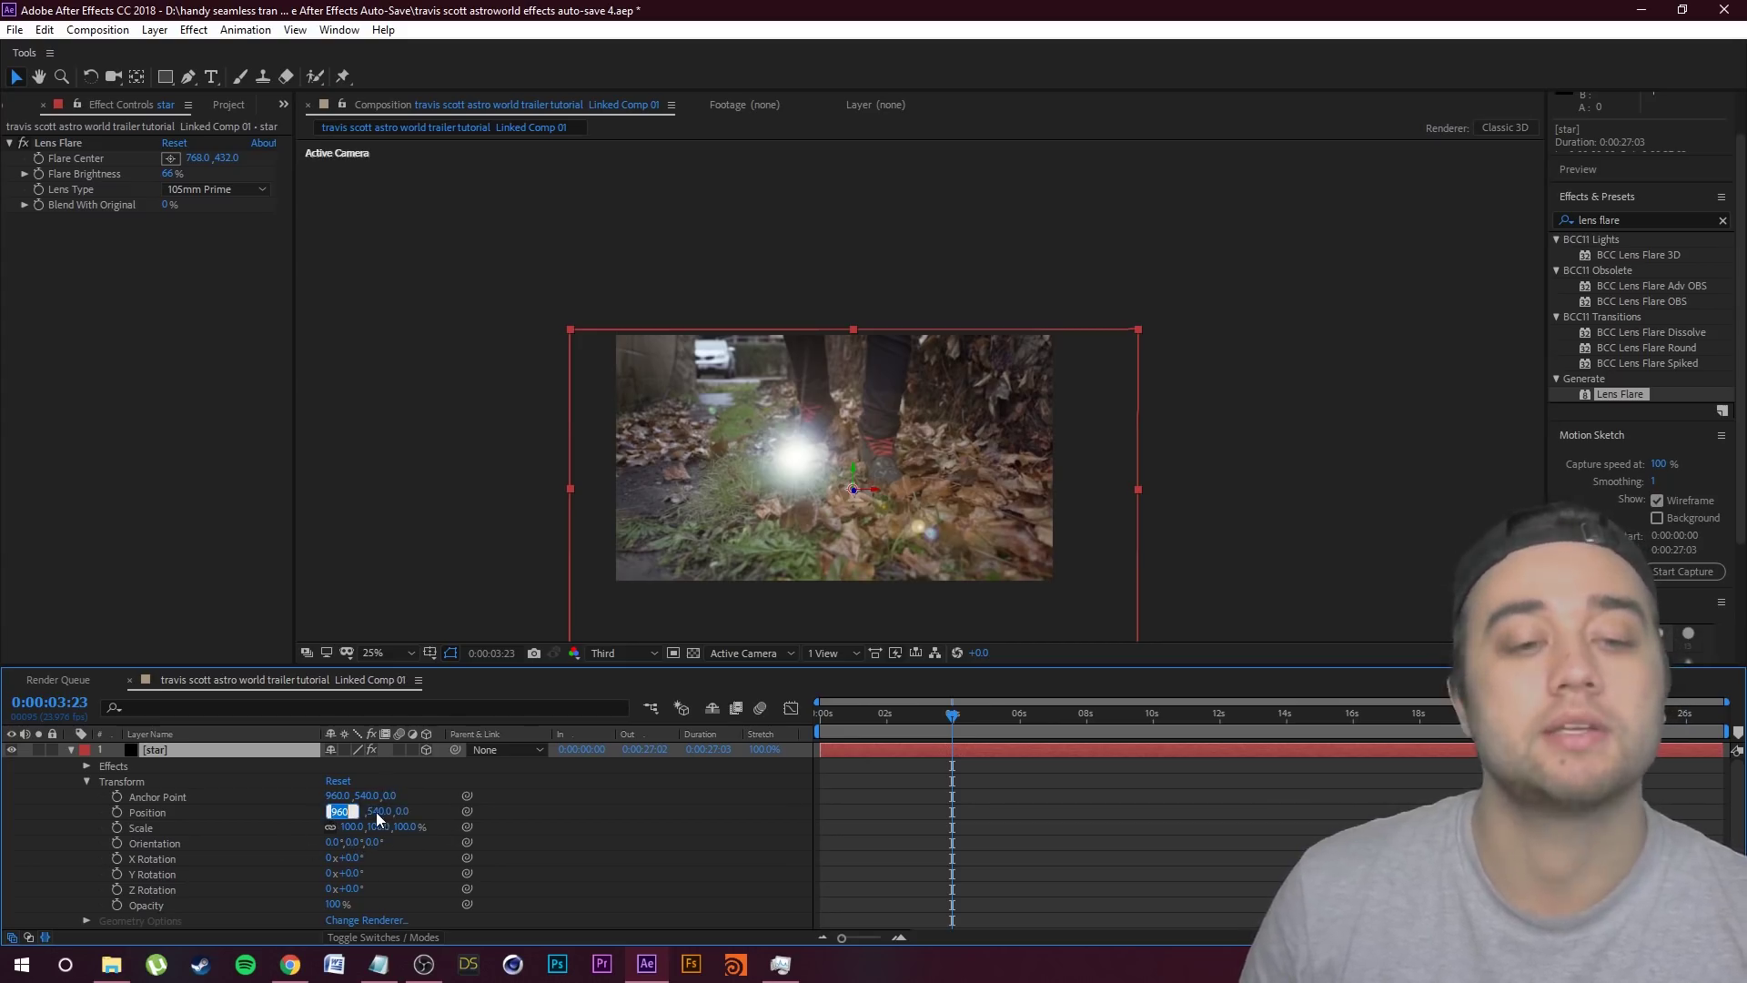
{"action": "left_click", "coordinate": [433, 816]}
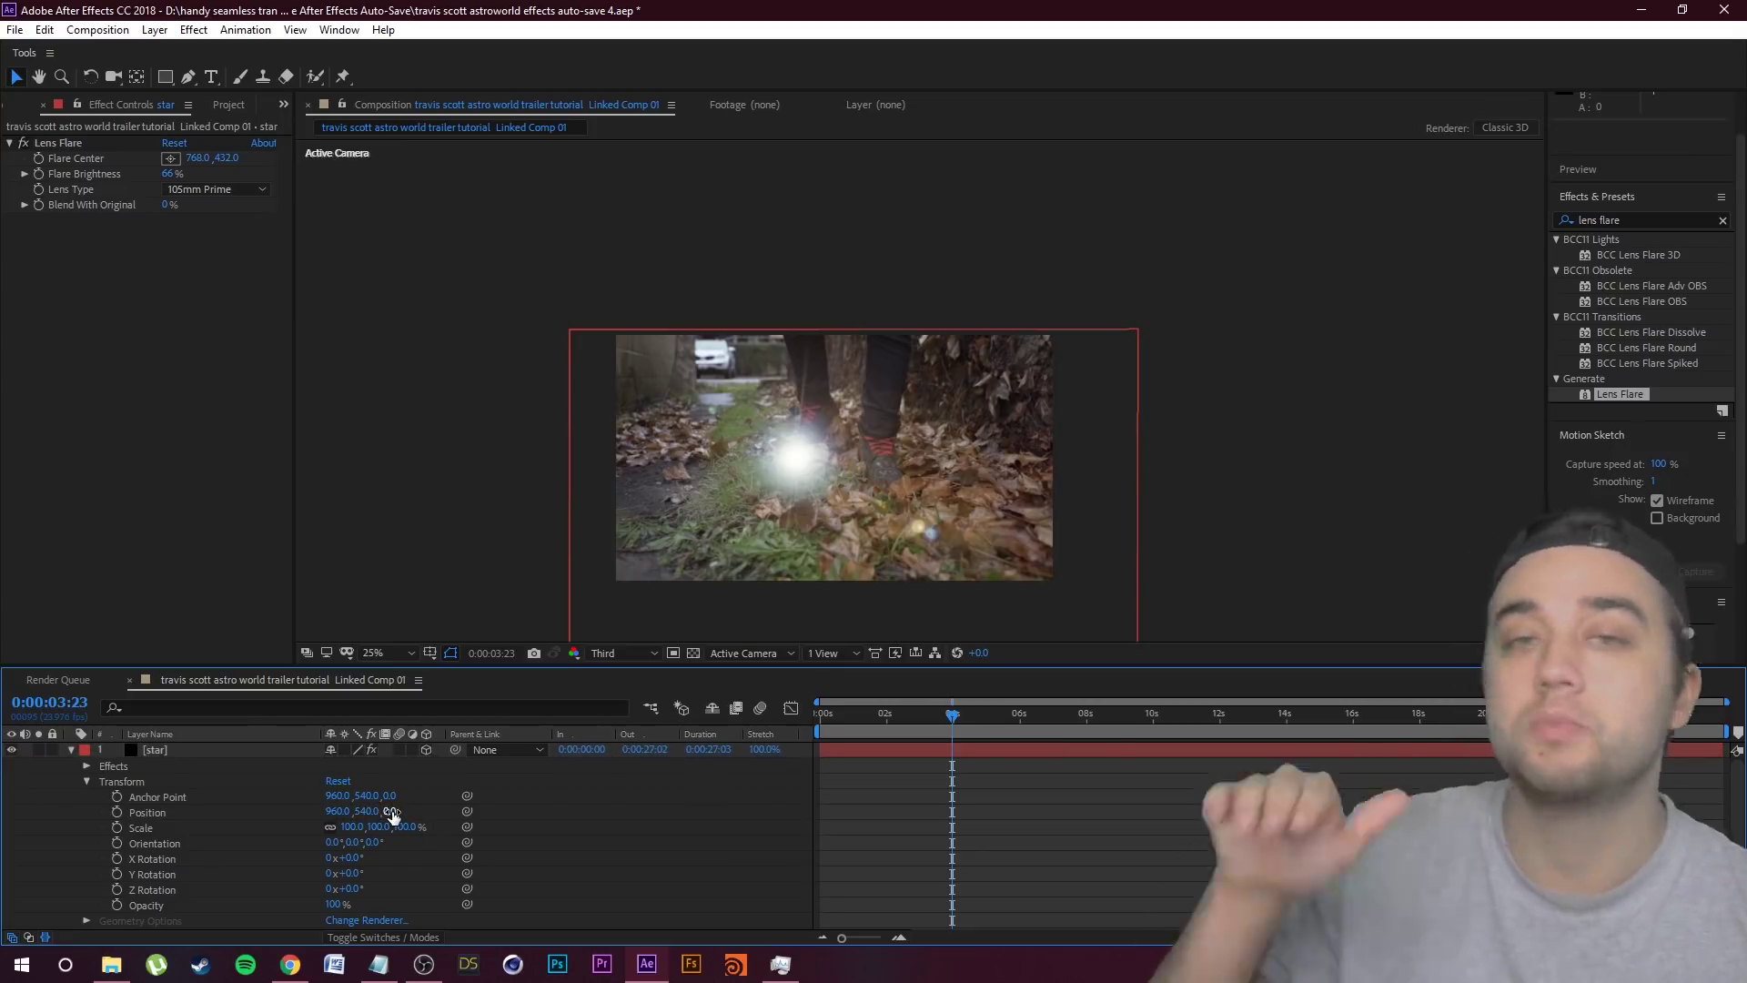
{"action": "mouse_move", "coordinate": [389, 813]}
{"action": "left_mouse_down"}
{"action": "mouse_move", "coordinate": [464, 812]}
{"action": "mouse_move", "coordinate": [392, 814]}
{"action": "left_mouse_up"}
{"action": "left_click_drag", "start_coordinate": [270, 815], "coordinate": [310, 815]}
{"action": "left_click_drag", "start_coordinate": [953, 721], "coordinate": [865, 777]}
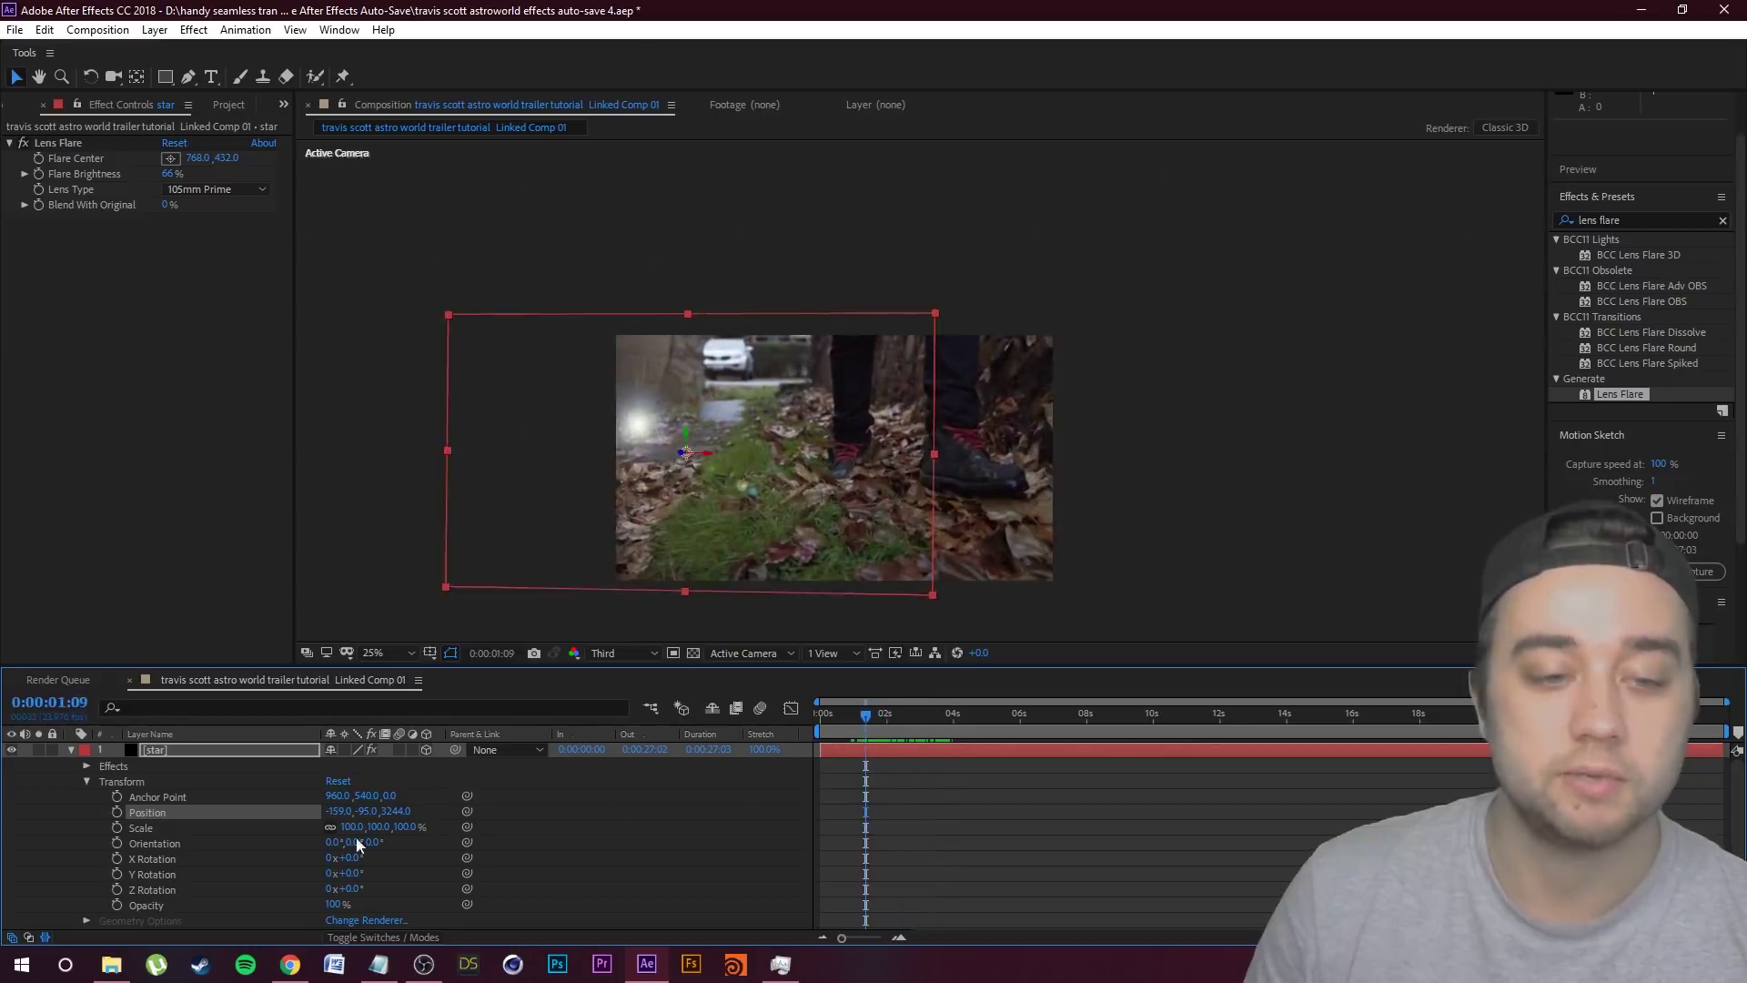
Step: Push the duplicated star deeper into the scene, to a position of about -109, -178, 4121
{"action": "key", "text": "Page_Down"}
{"action": "key", "text": "Page_Down"}
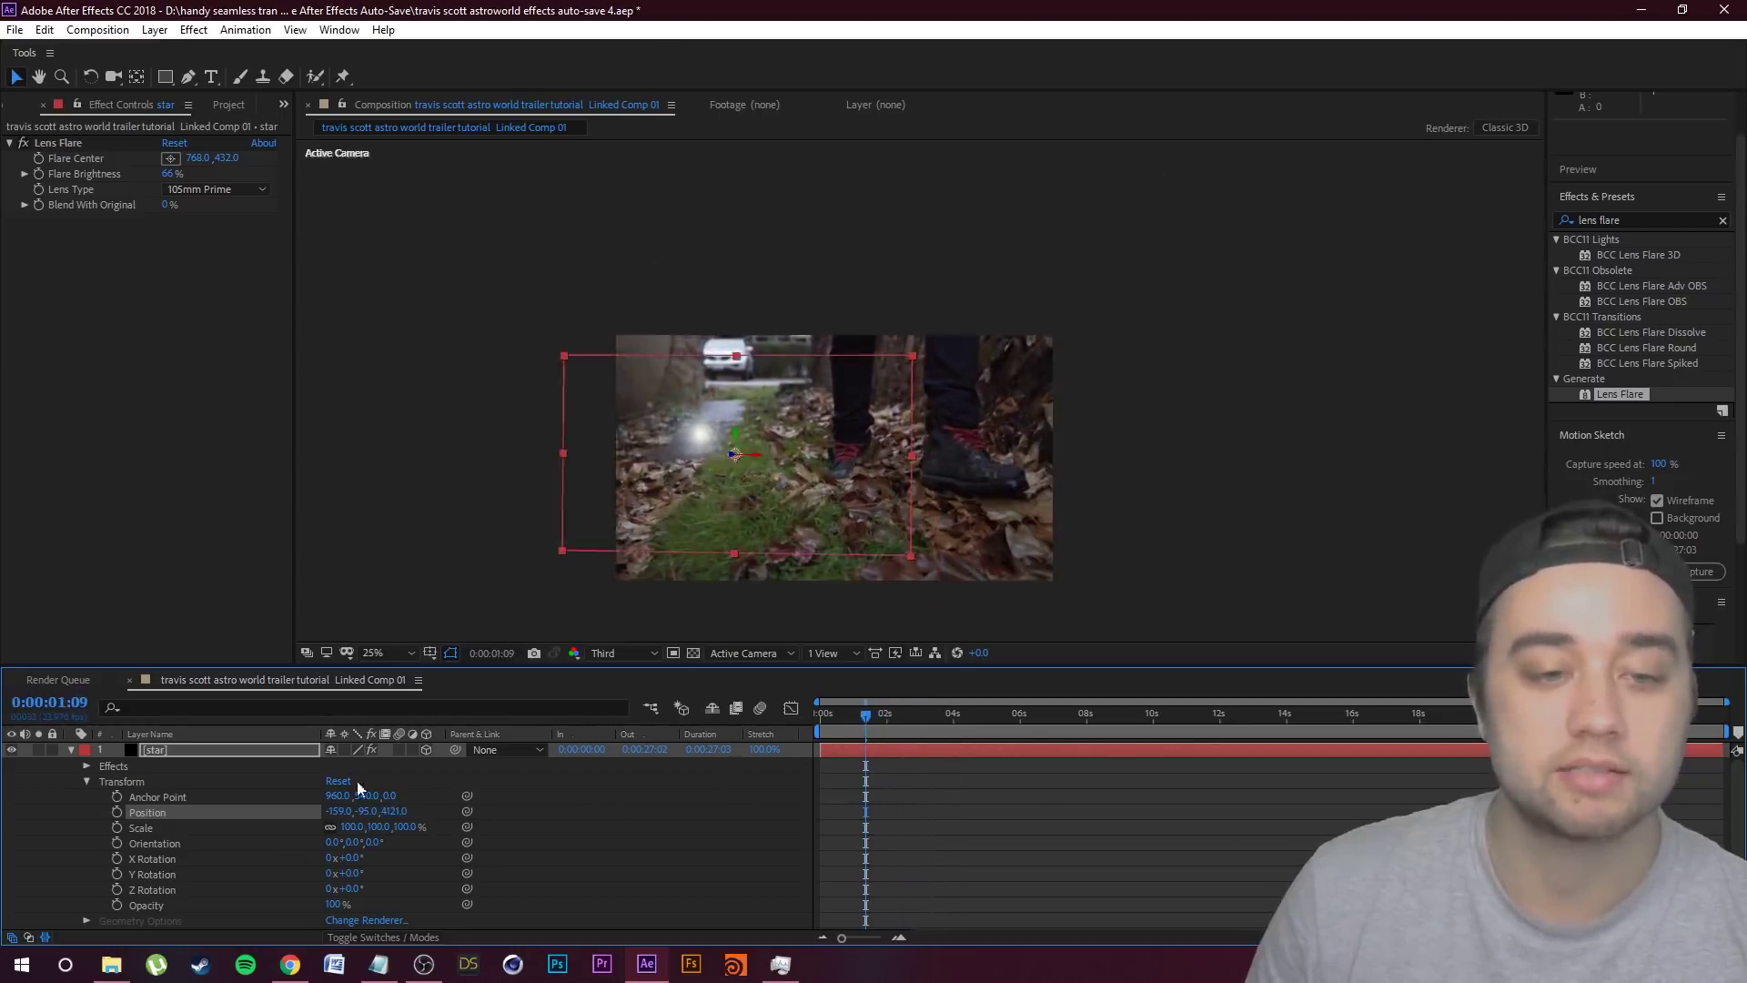
{"action": "left_click_drag", "start_coordinate": [878, 753], "coordinate": [974, 714]}
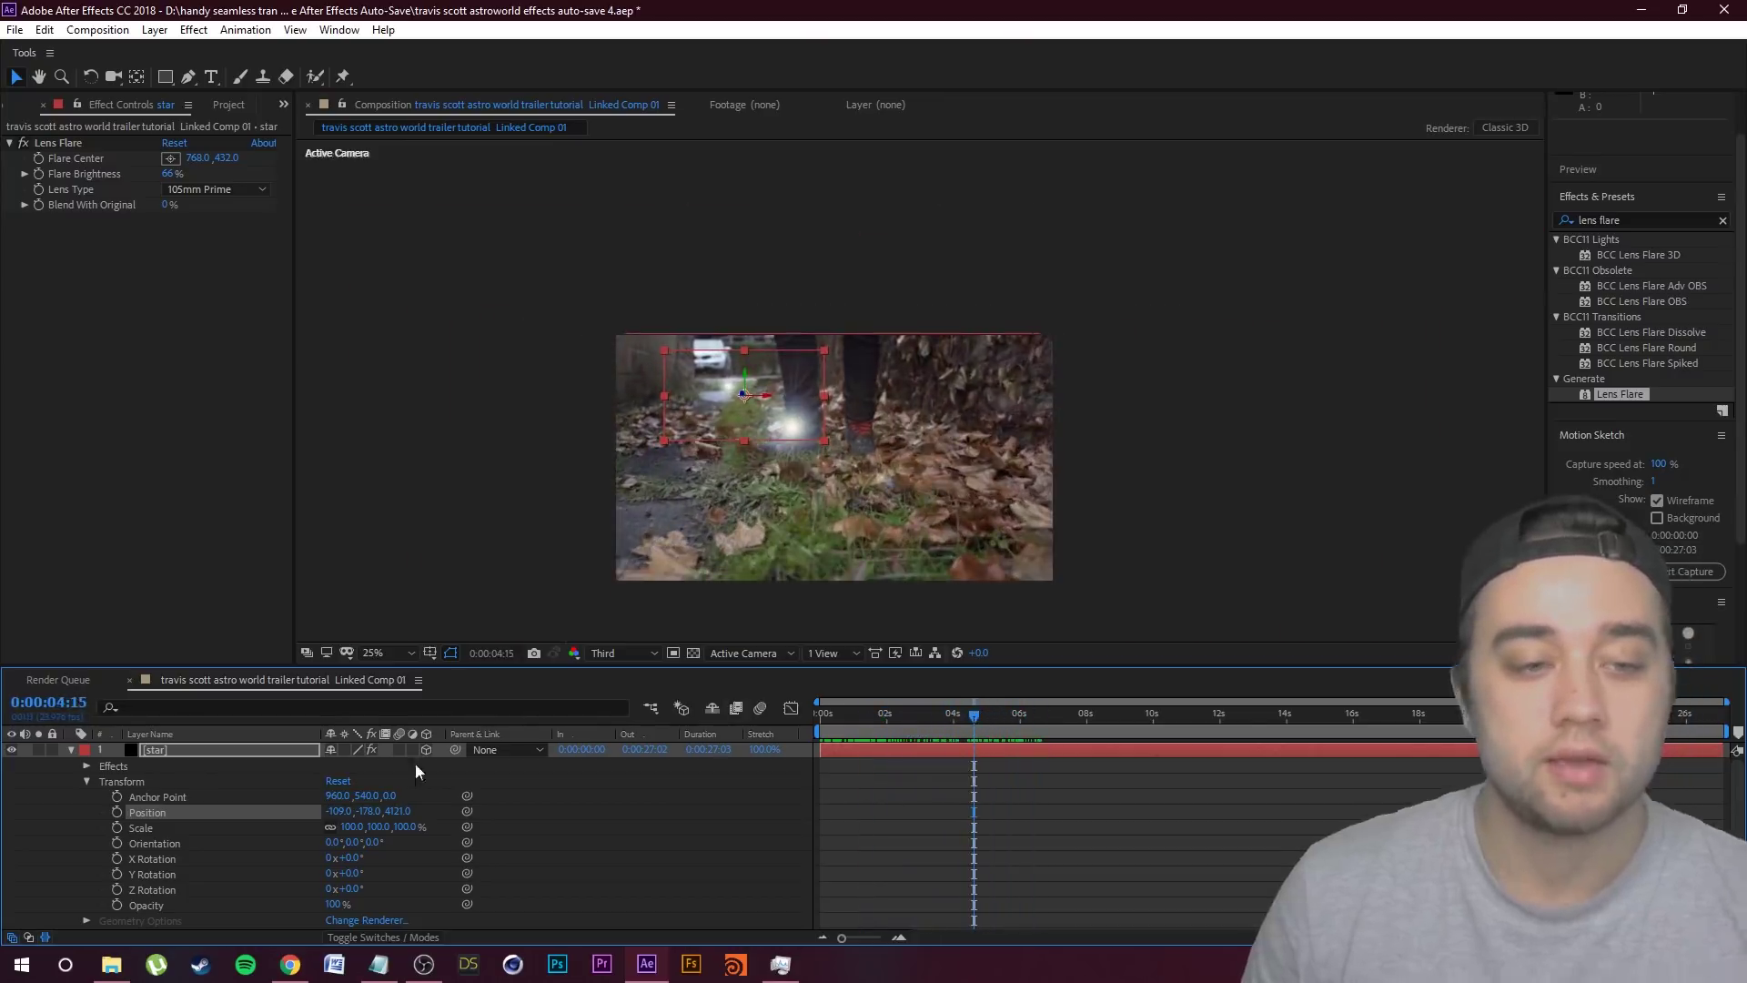
Step: Duplicate the repositioned star layer and set the new copy's Z Rotation to about 115°
{"action": "key", "text": "ctrl+d"}
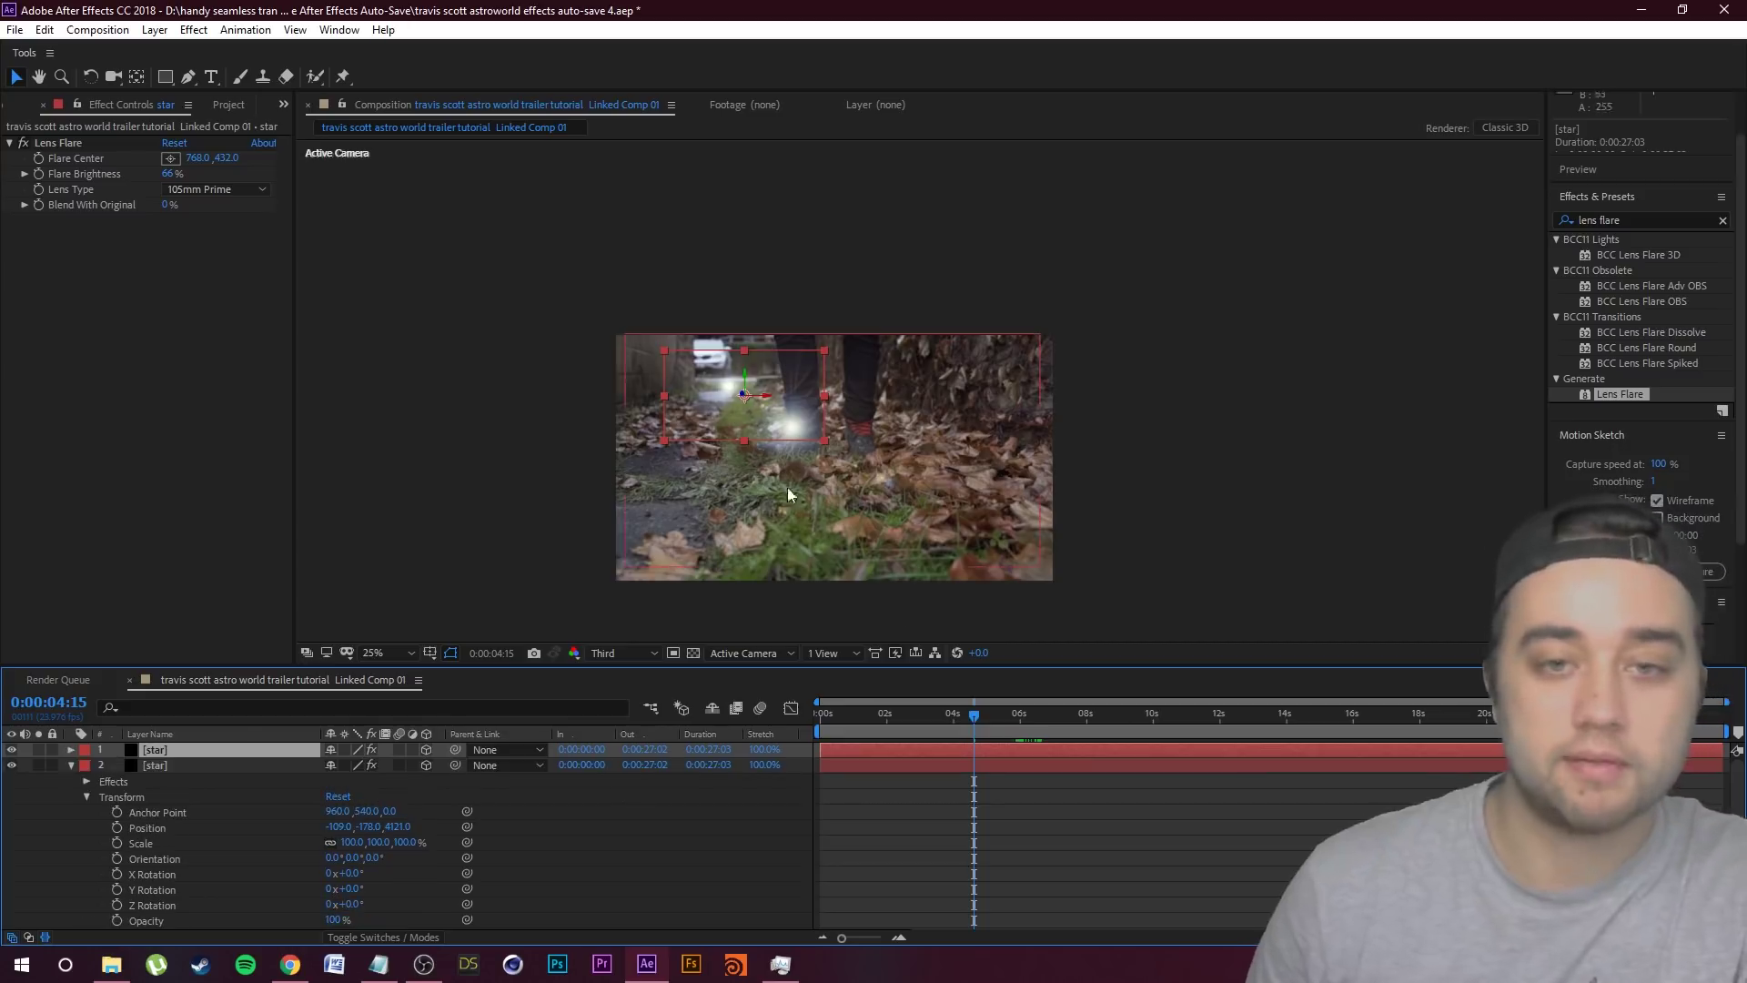
{"action": "left_click", "coordinate": [73, 765]}
{"action": "left_click", "coordinate": [71, 750]}
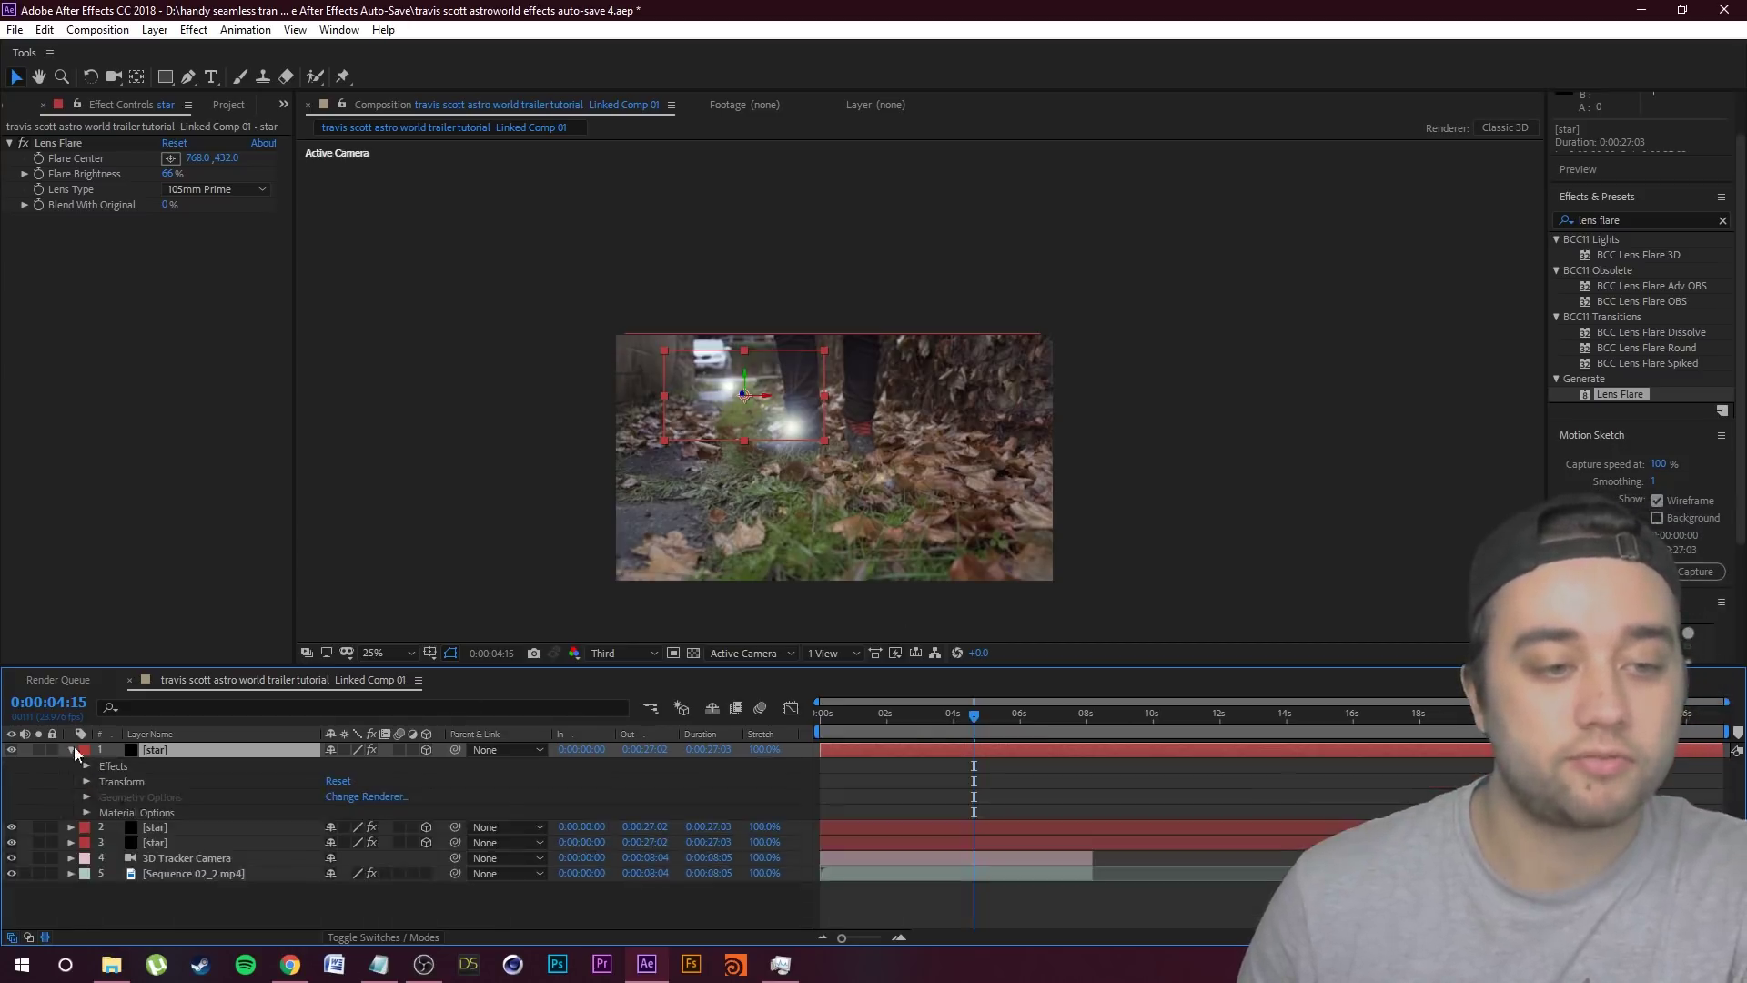
{"action": "left_click", "coordinate": [86, 782]}
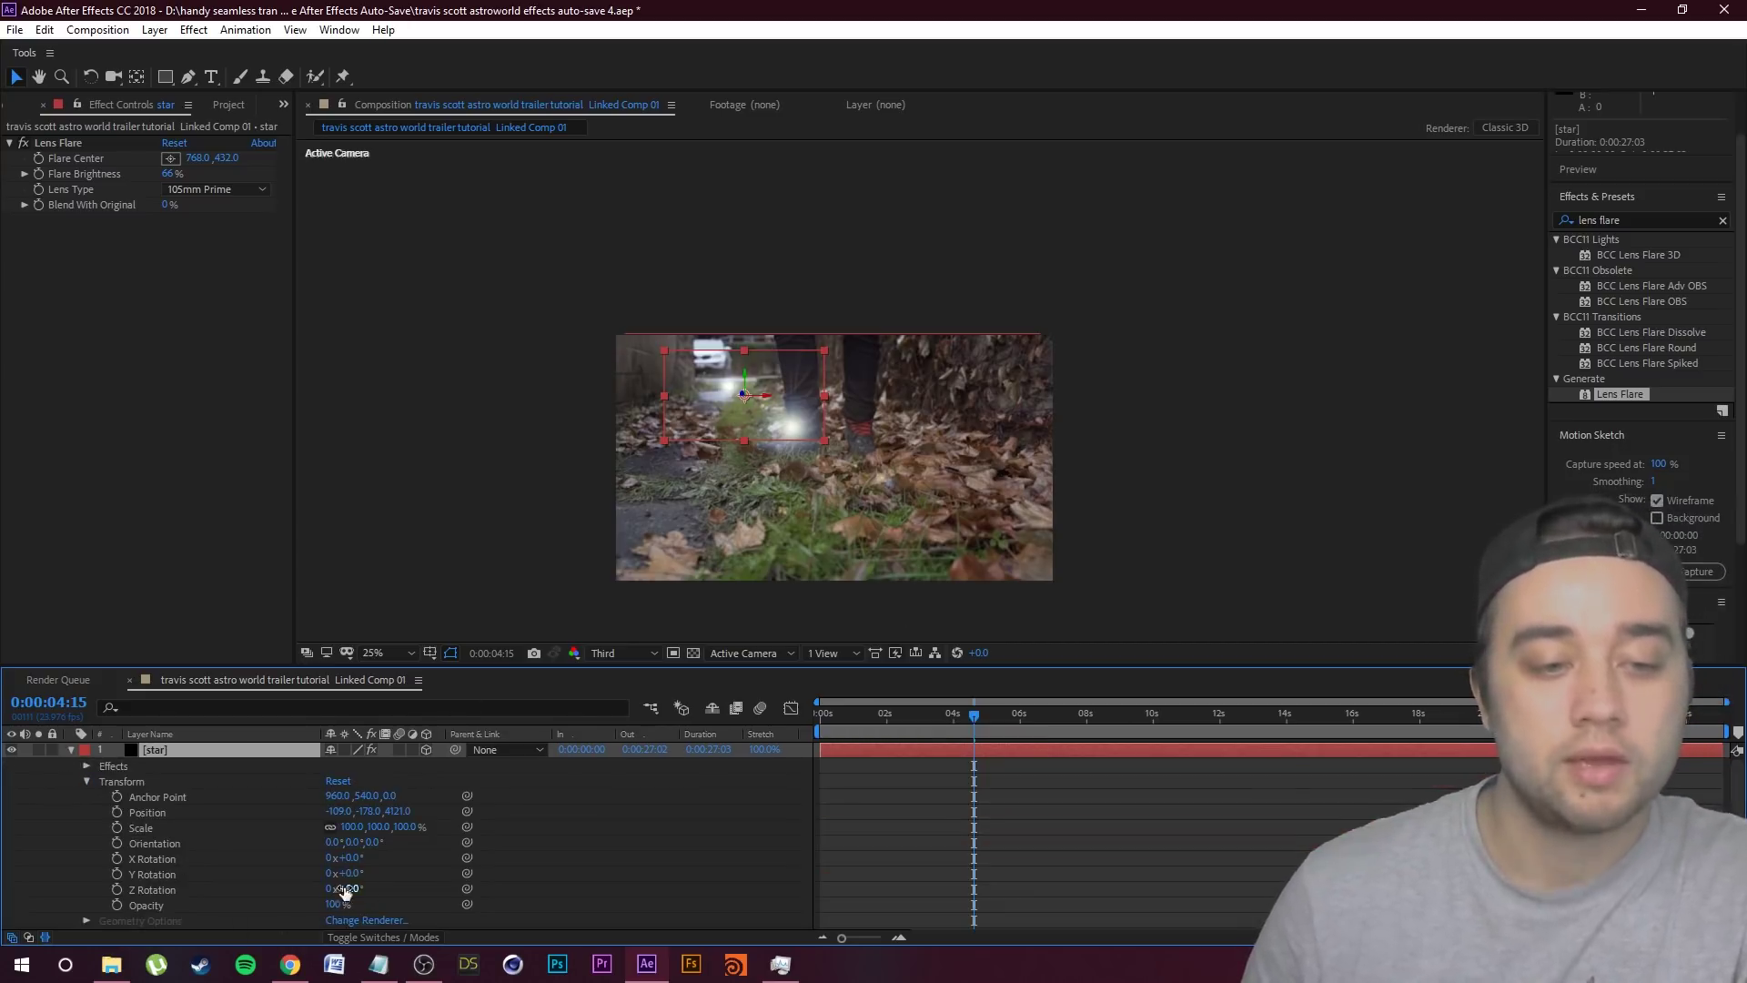
{"action": "left_click_drag", "start_coordinate": [353, 890], "coordinate": [455, 888]}
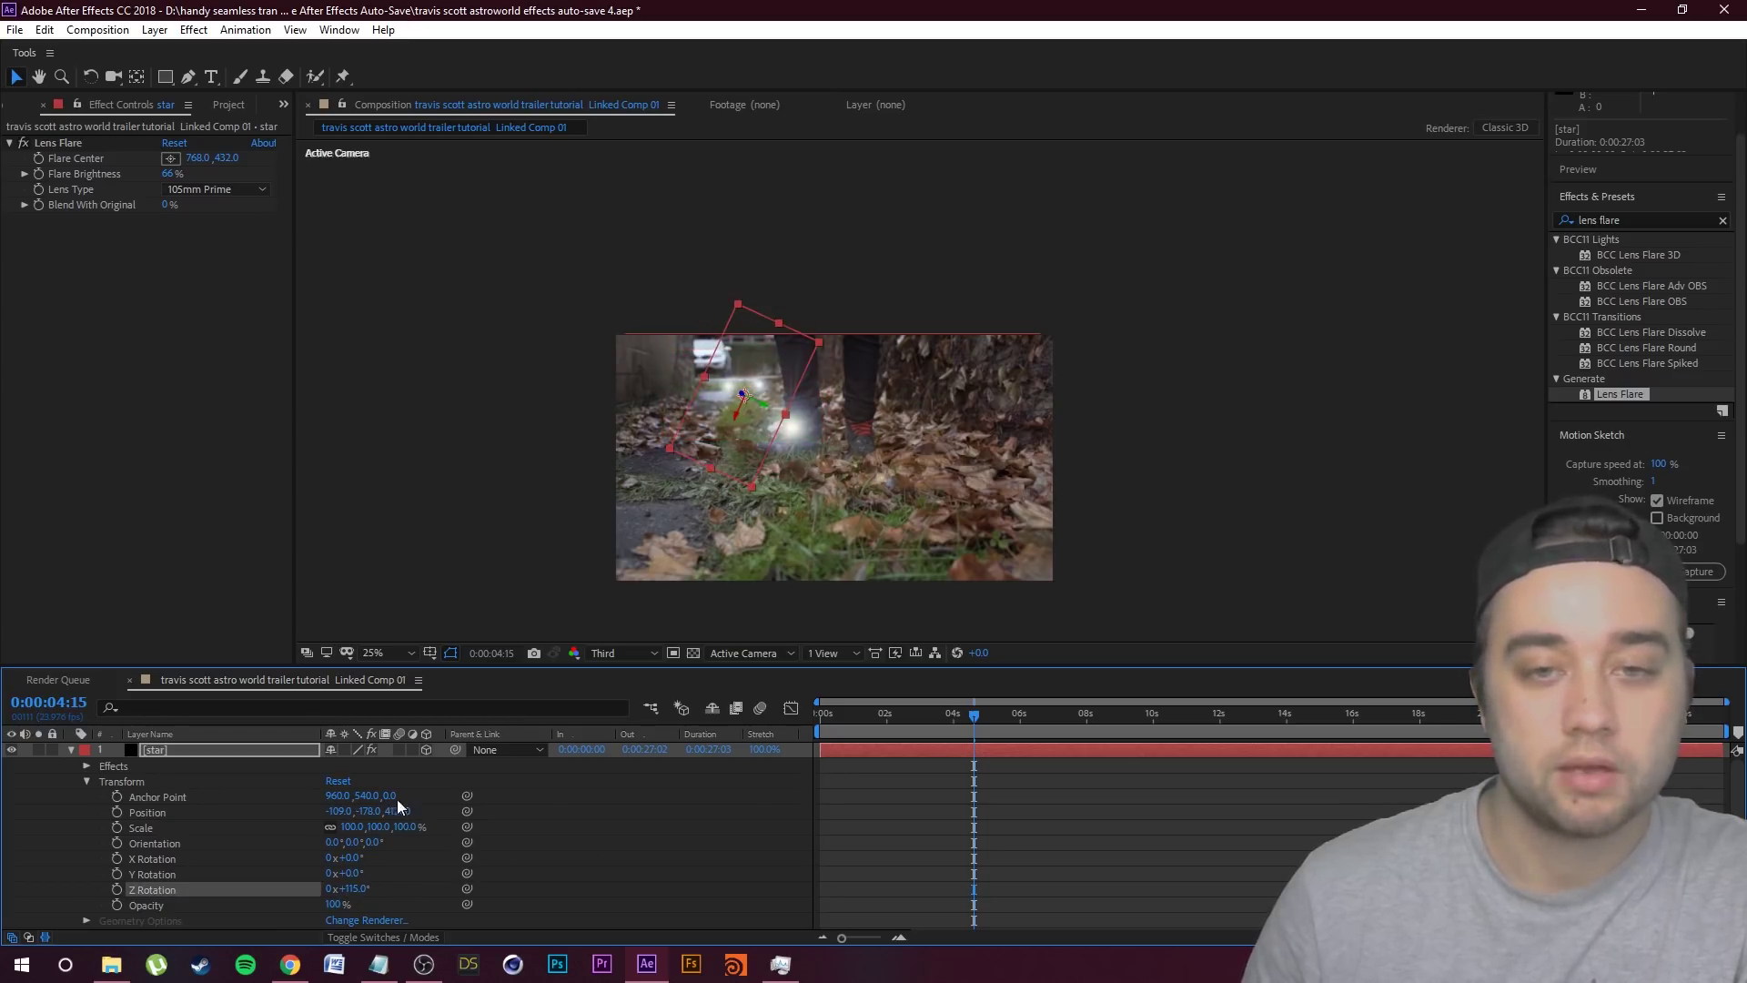
Step: Bring the third star closer in depth, to a Z position of about 3668, and check the stars along the timeline
{"action": "left_click_drag", "start_coordinate": [406, 813], "coordinate": [321, 792]}
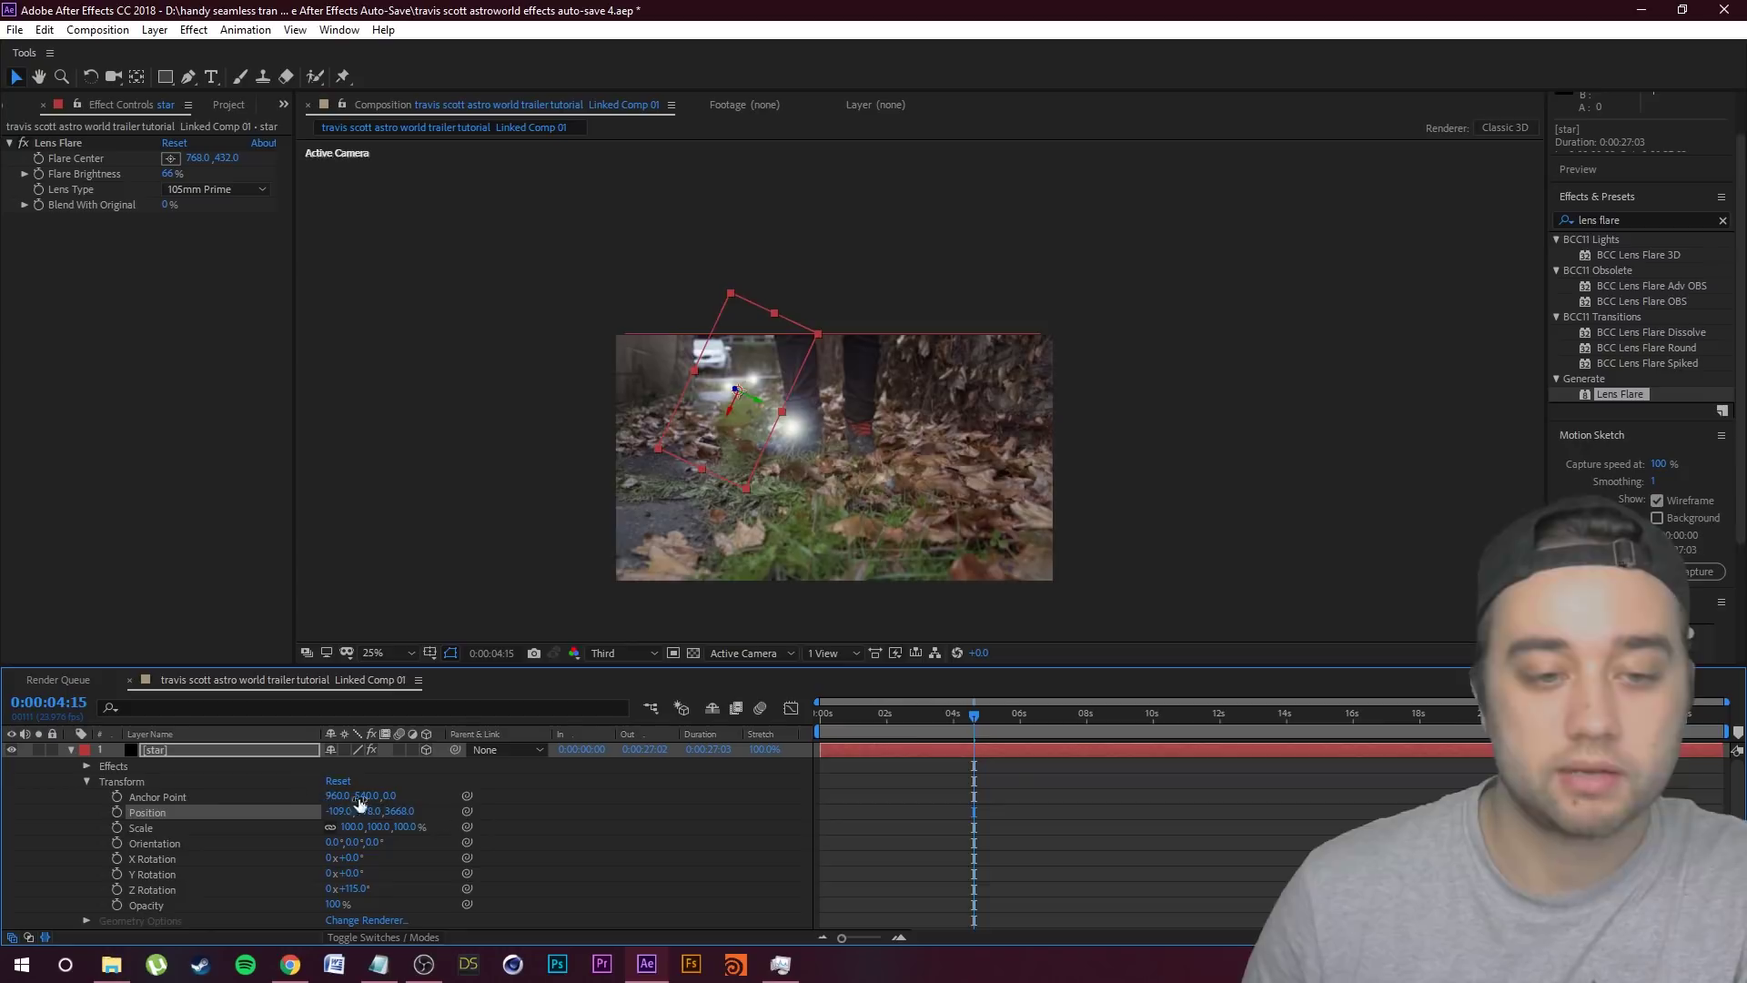
{"action": "left_click_drag", "start_coordinate": [974, 748], "coordinate": [1039, 775]}
{"action": "left_click_drag", "start_coordinate": [835, 715], "coordinate": [827, 715]}
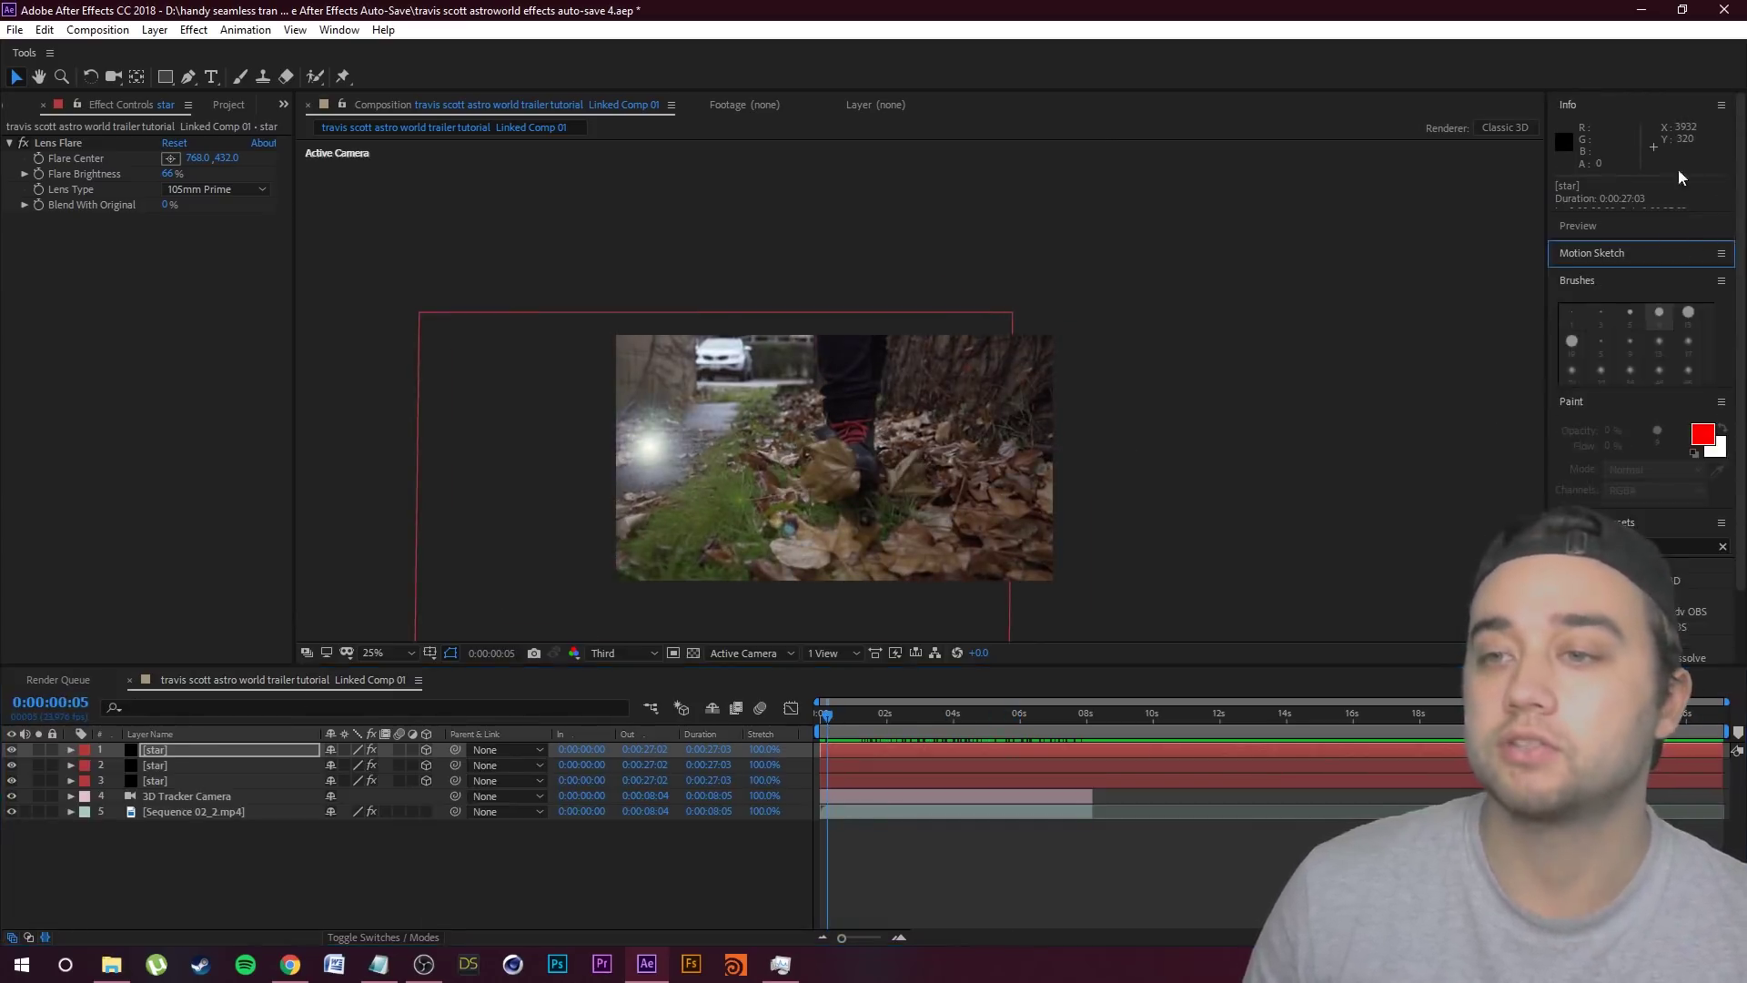
Step: Search the effects for "glint", apply Sapphire S_Glint to the original star layer, and preview it at about 0:00:03:11
{"action": "key", "text": "ctrl+5"}
{"action": "left_click", "coordinate": [1632, 246]}
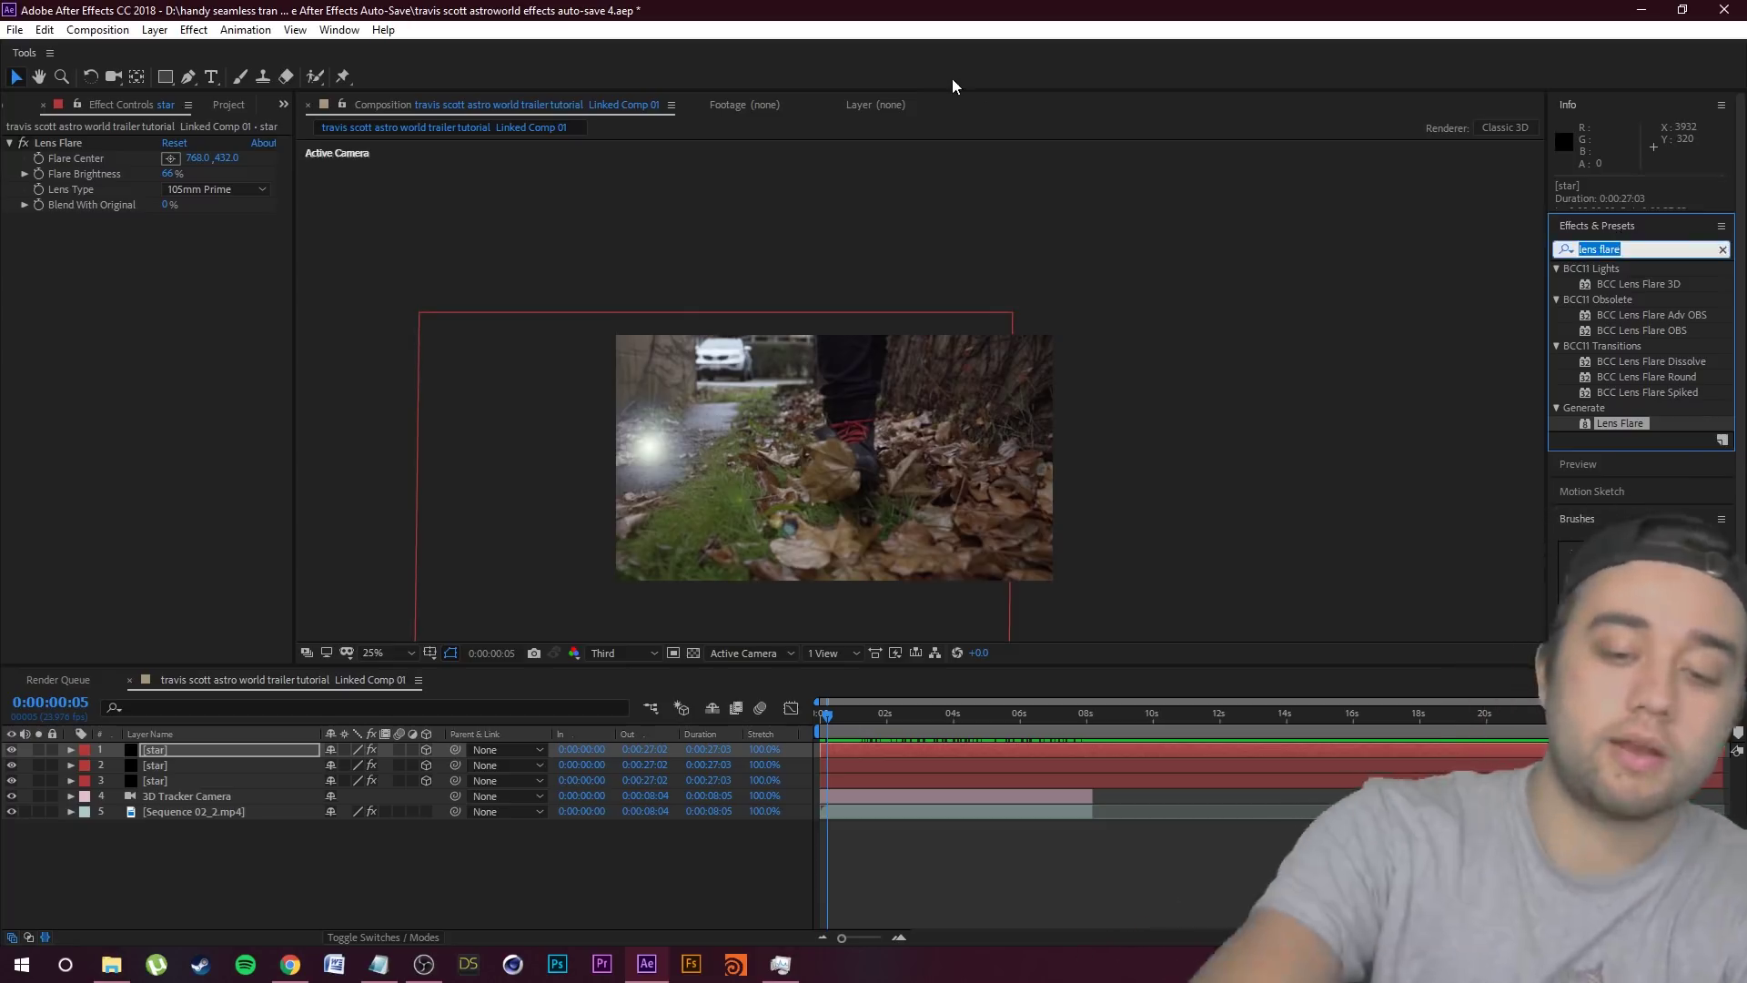
{"action": "type", "text": "glibnt"}
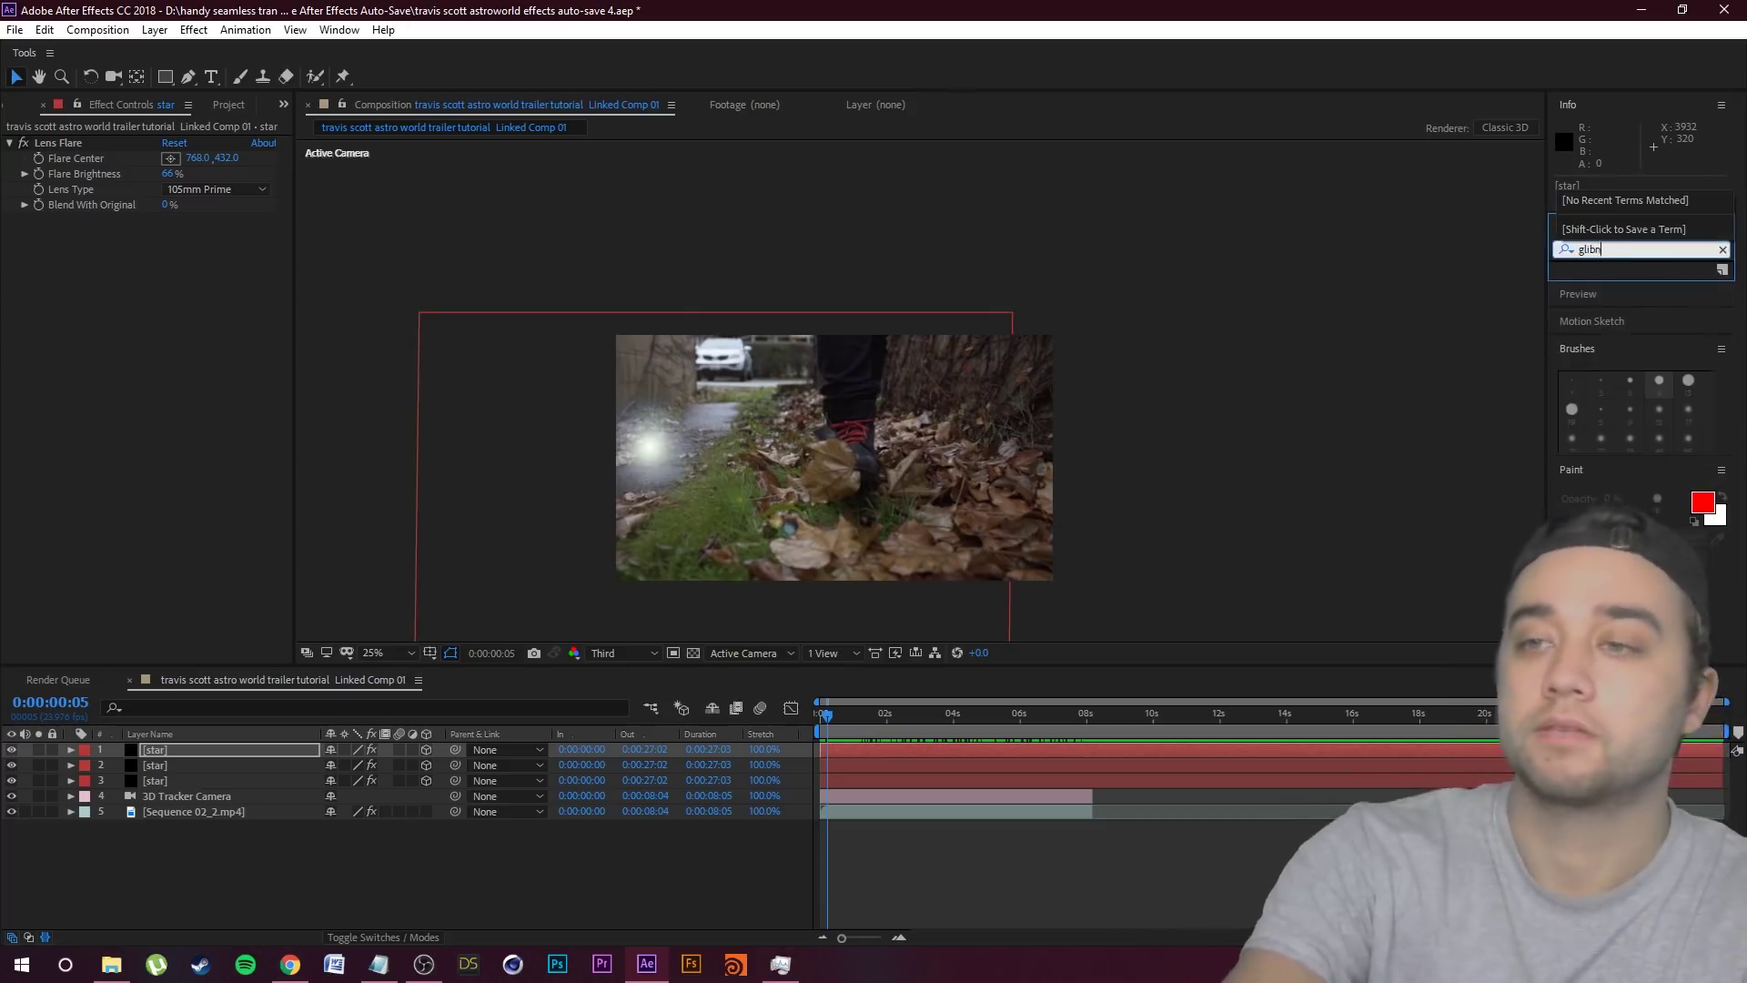
{"action": "key", "text": "BackSpace"}
{"action": "key", "text": "BackSpace"}
{"action": "type", "text": "nt"}
{"action": "left_click_drag", "start_coordinate": [1607, 316], "coordinate": [173, 783]}
{"action": "left_click_drag", "start_coordinate": [834, 733], "coordinate": [834, 734]}
{"action": "left_click_drag", "start_coordinate": [830, 715], "coordinate": [935, 715]}
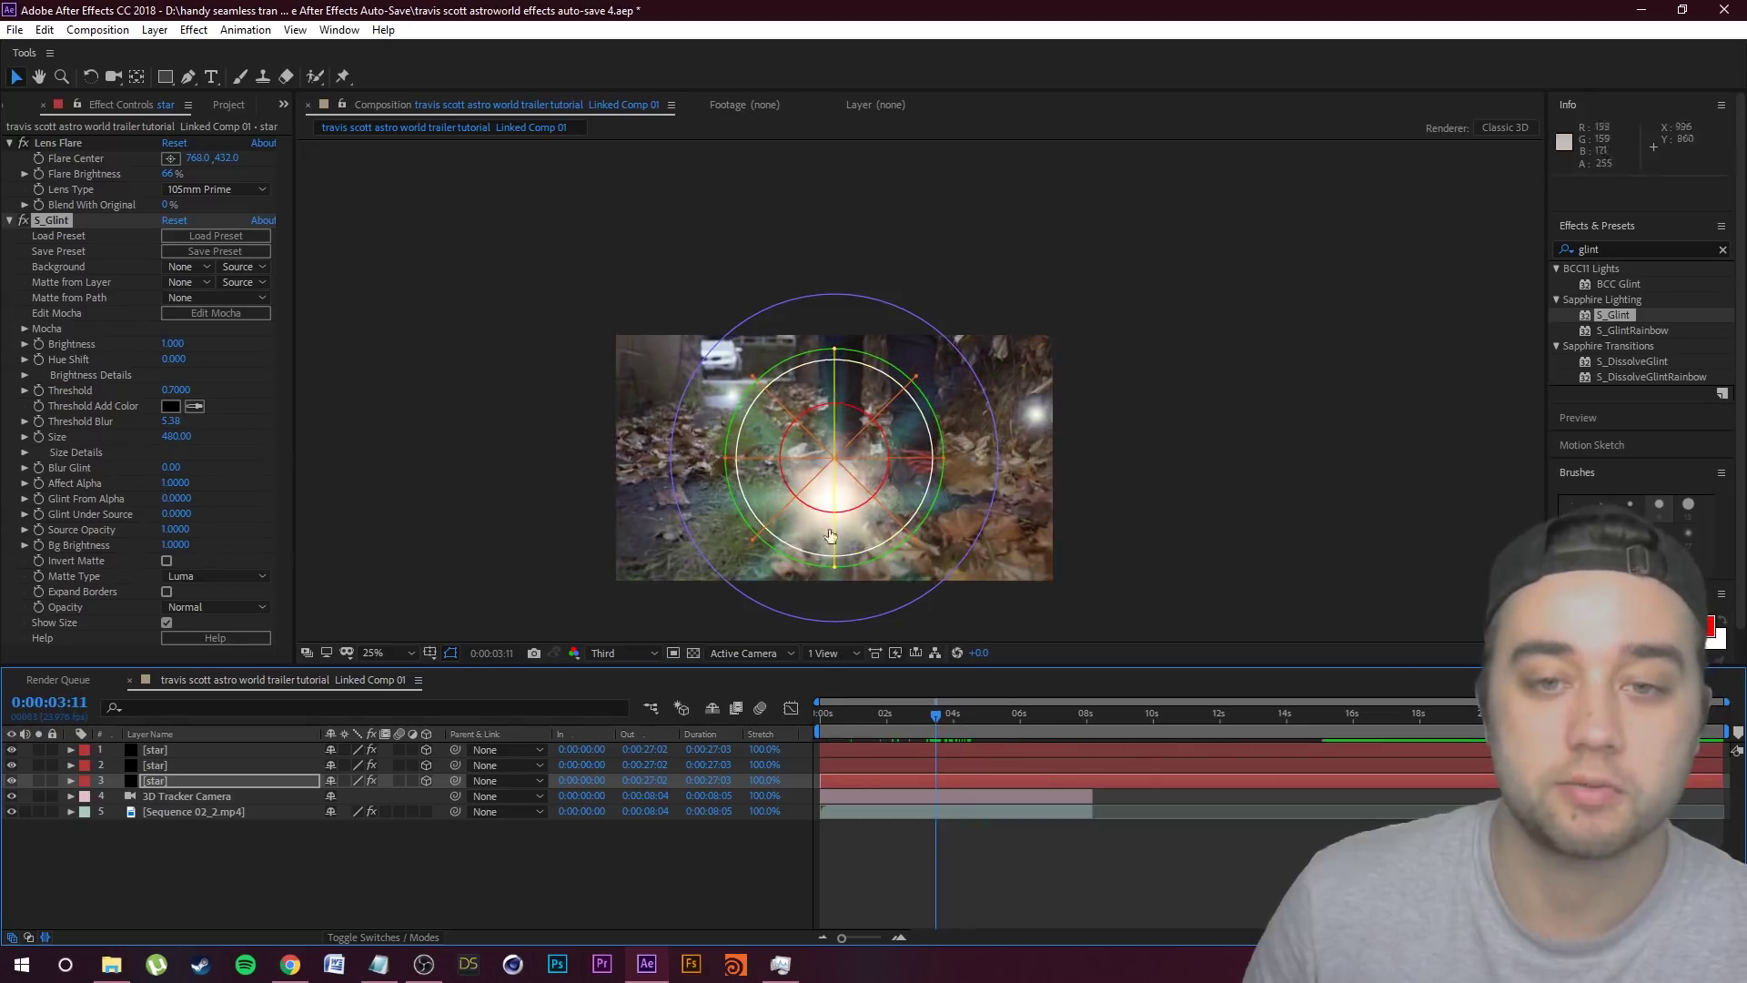
Step: Raise the S_Glint Threshold to about 0.93 and check the weaker glint at 0:00:04:00
{"action": "left_click", "coordinate": [39, 220]}
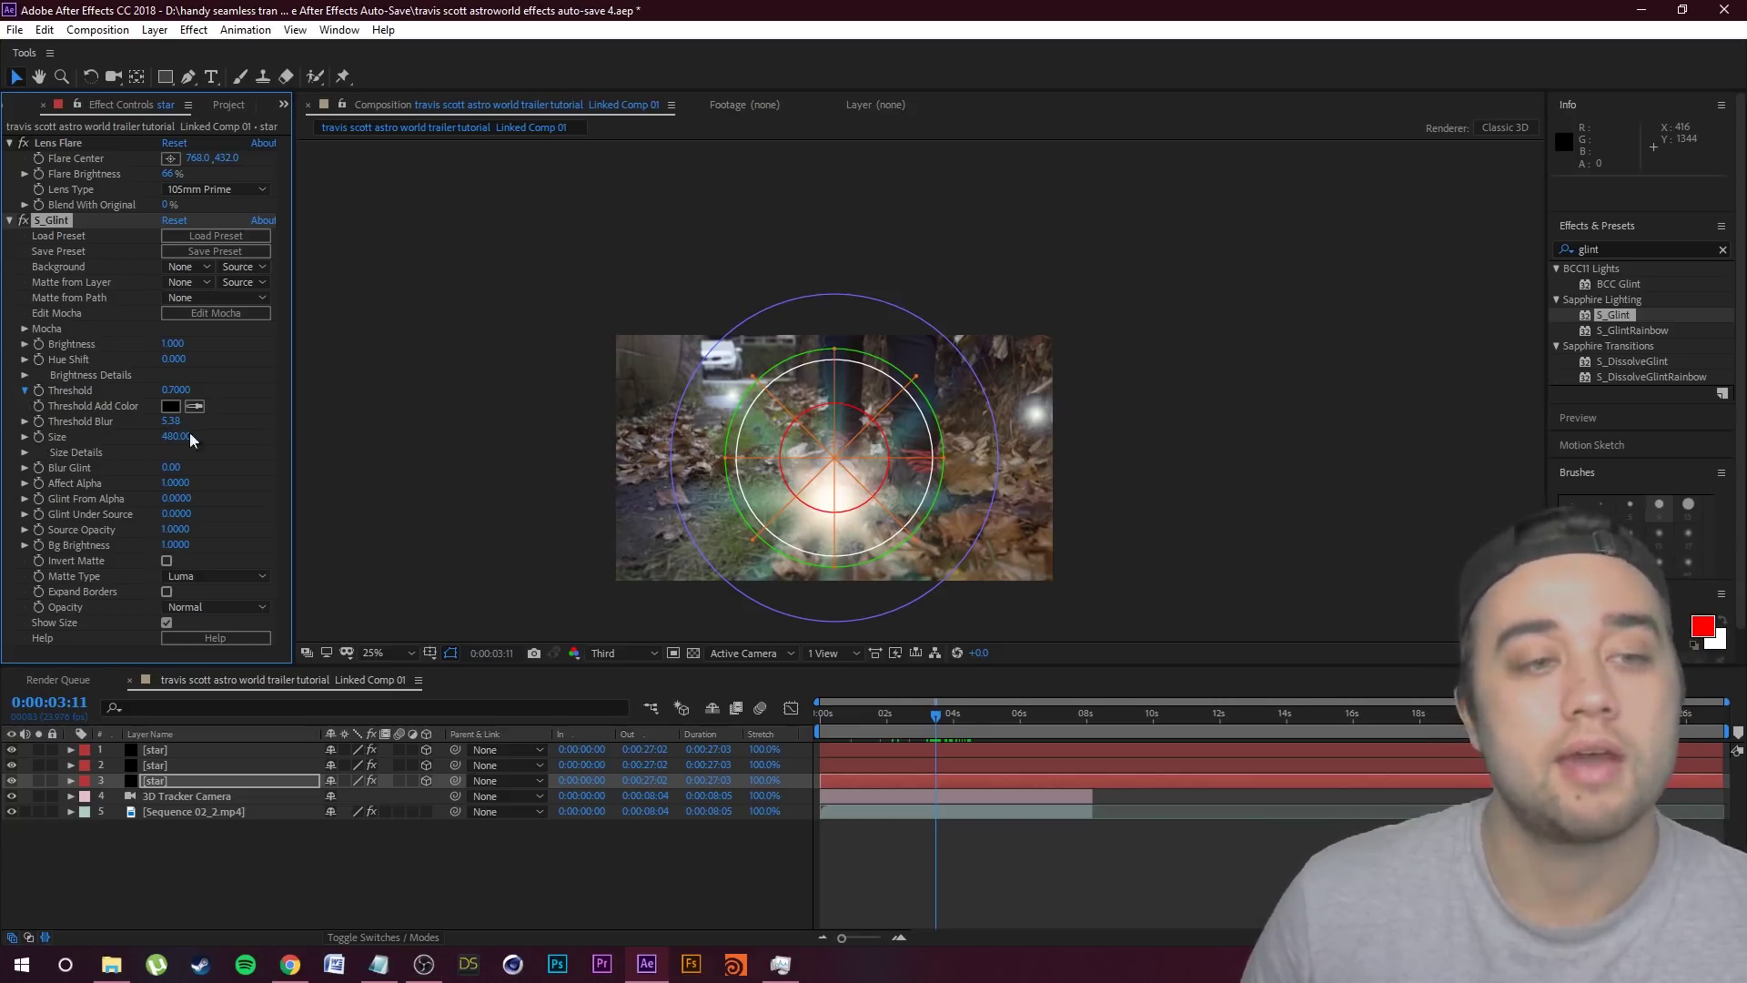
{"action": "left_click_drag", "start_coordinate": [189, 417], "coordinate": [255, 417]}
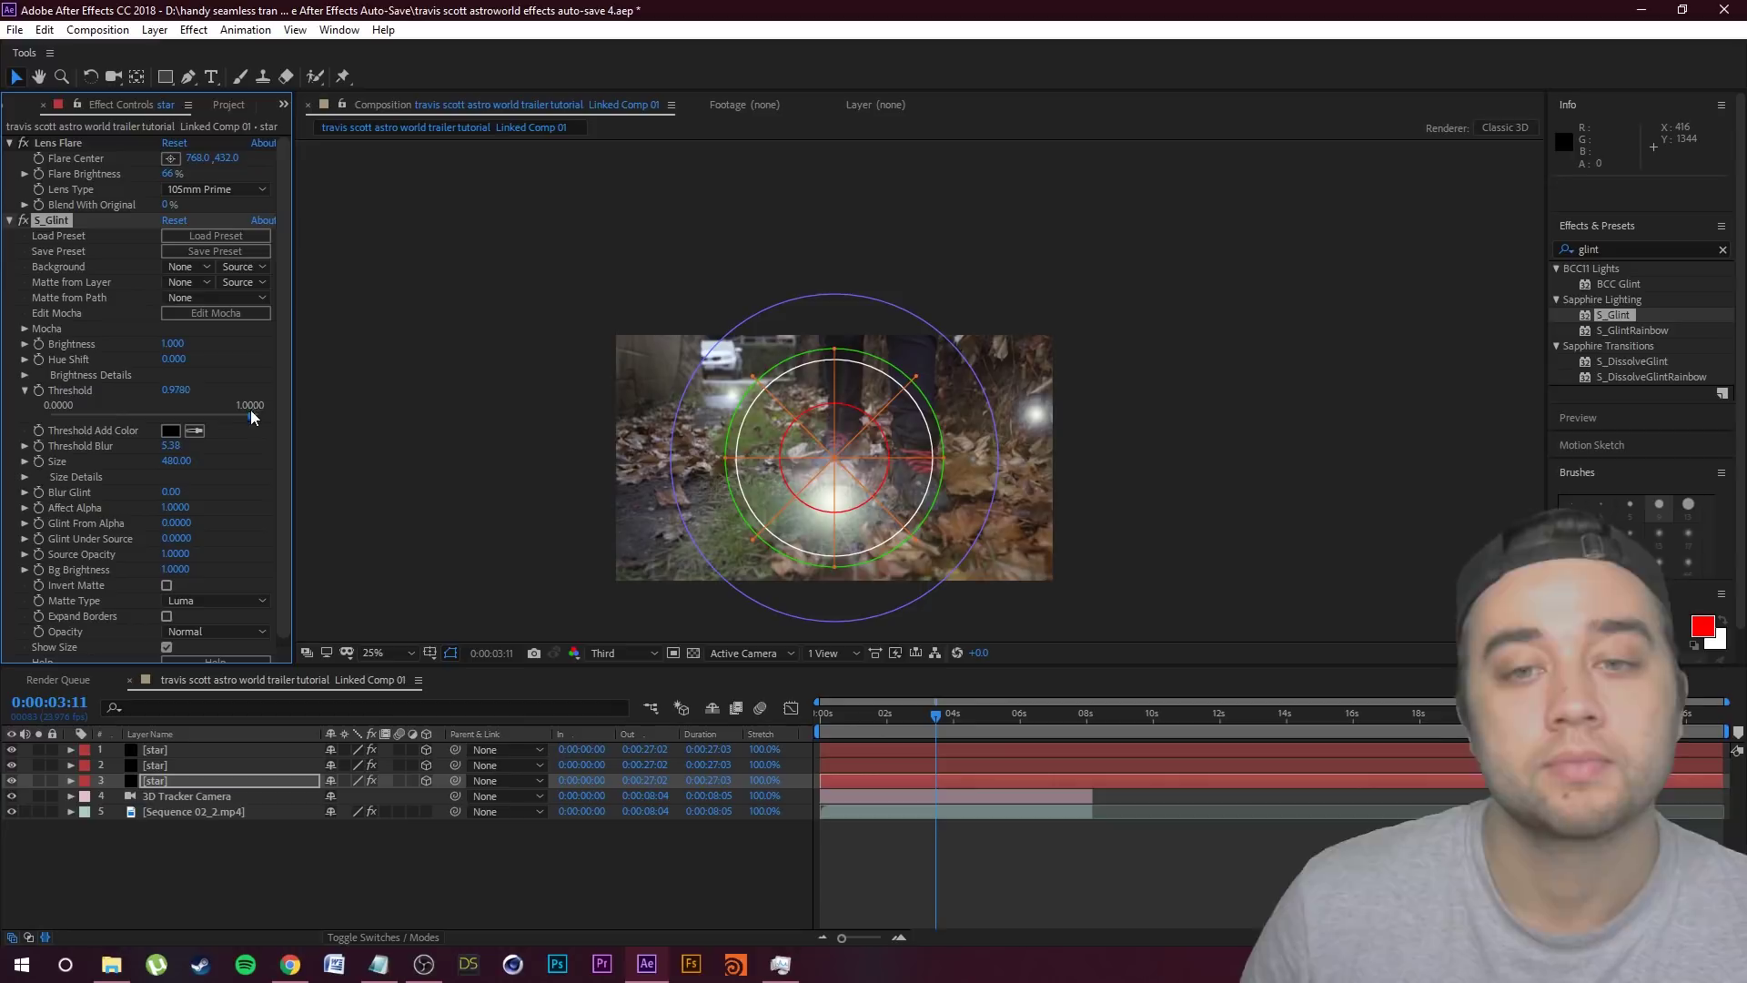
{"action": "mouse_move", "coordinate": [938, 723]}
{"action": "left_mouse_down"}
{"action": "mouse_move", "coordinate": [969, 723]}
{"action": "mouse_move", "coordinate": [953, 724]}
{"action": "left_mouse_up"}
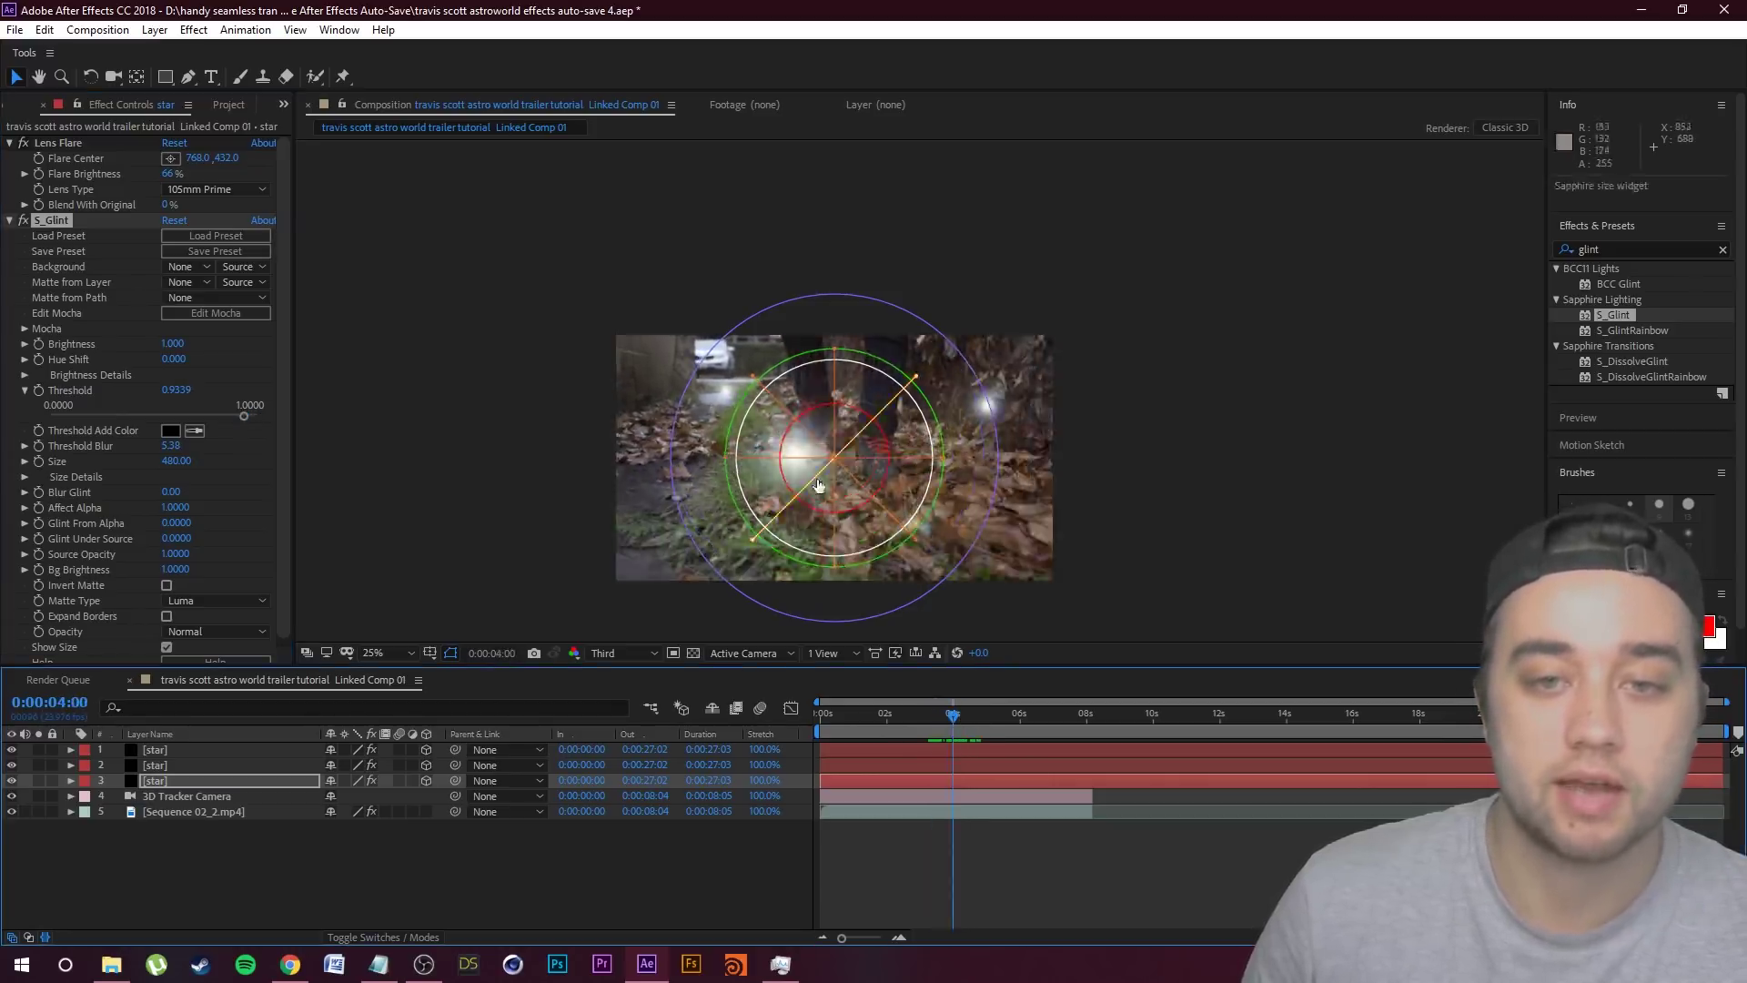
Step: Copy the S_Glint effect from the original star layer to the other two star layers and preview the glints
{"action": "left_click", "coordinate": [601, 869]}
{"action": "key", "text": "."}
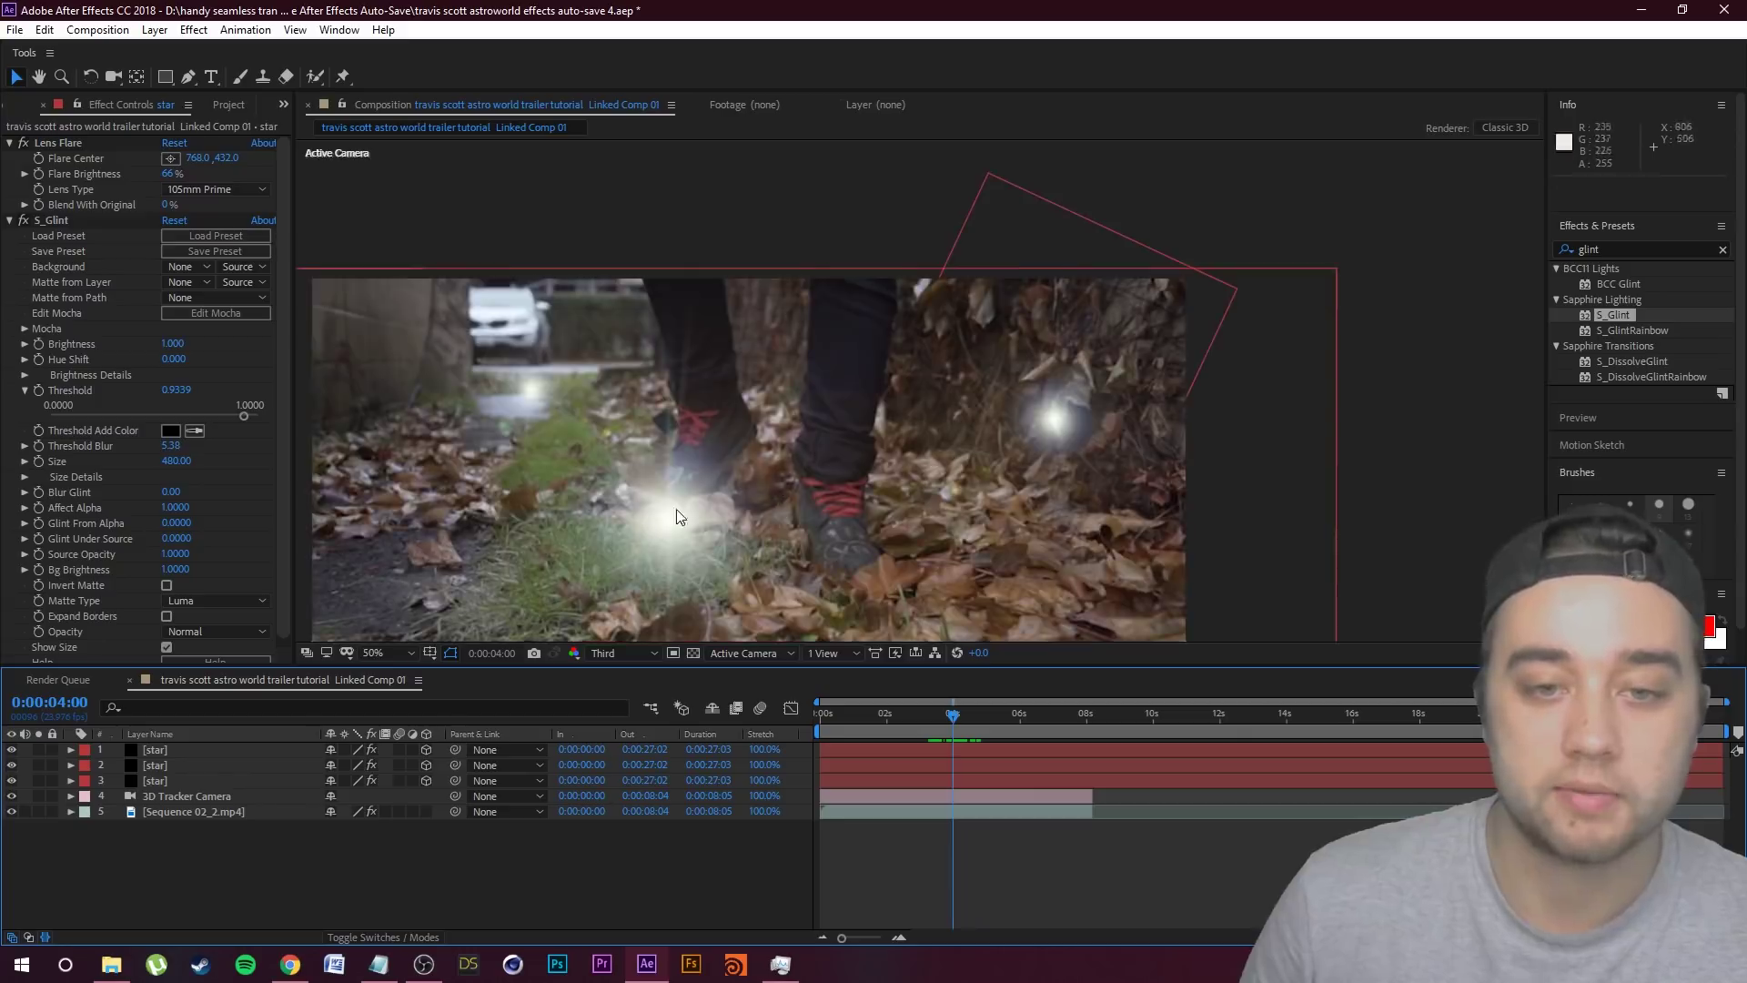
{"action": "left_click", "coordinate": [54, 221]}
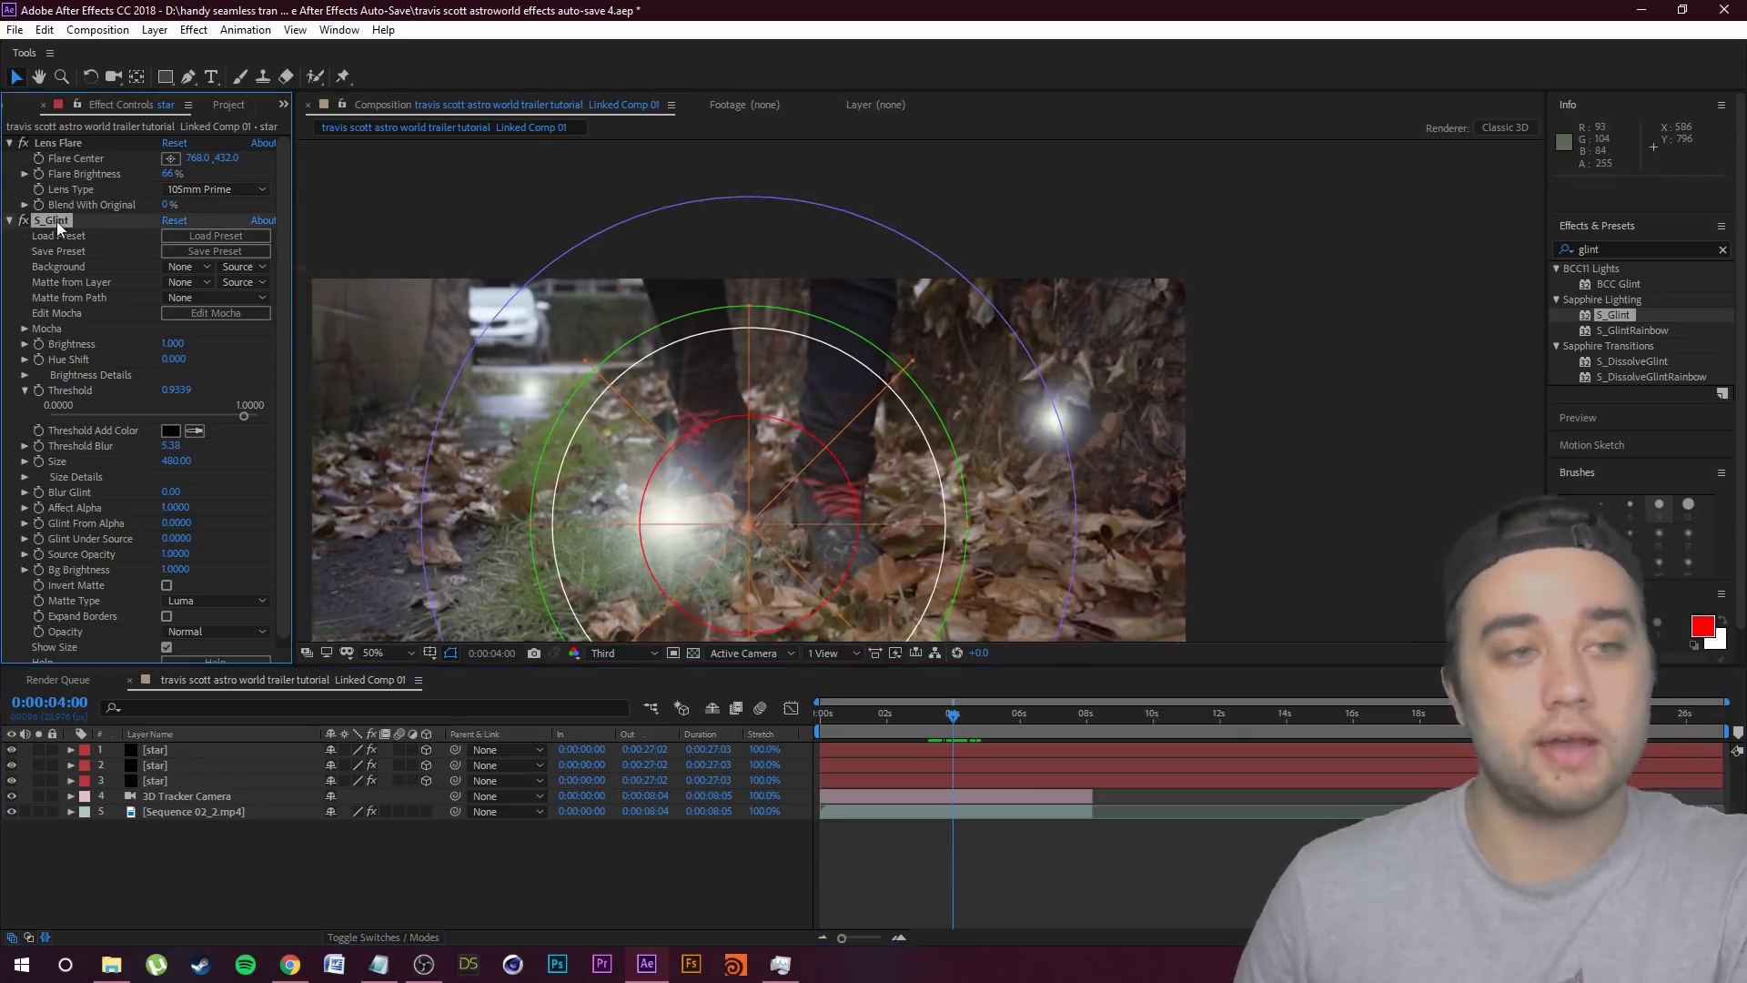
{"action": "left_click", "coordinate": [155, 766]}
{"action": "left_click", "coordinate": [55, 221]}
{"action": "left_click", "coordinate": [154, 750]}
{"action": "left_click", "coordinate": [417, 854]}
{"action": "key", "text": "space"}
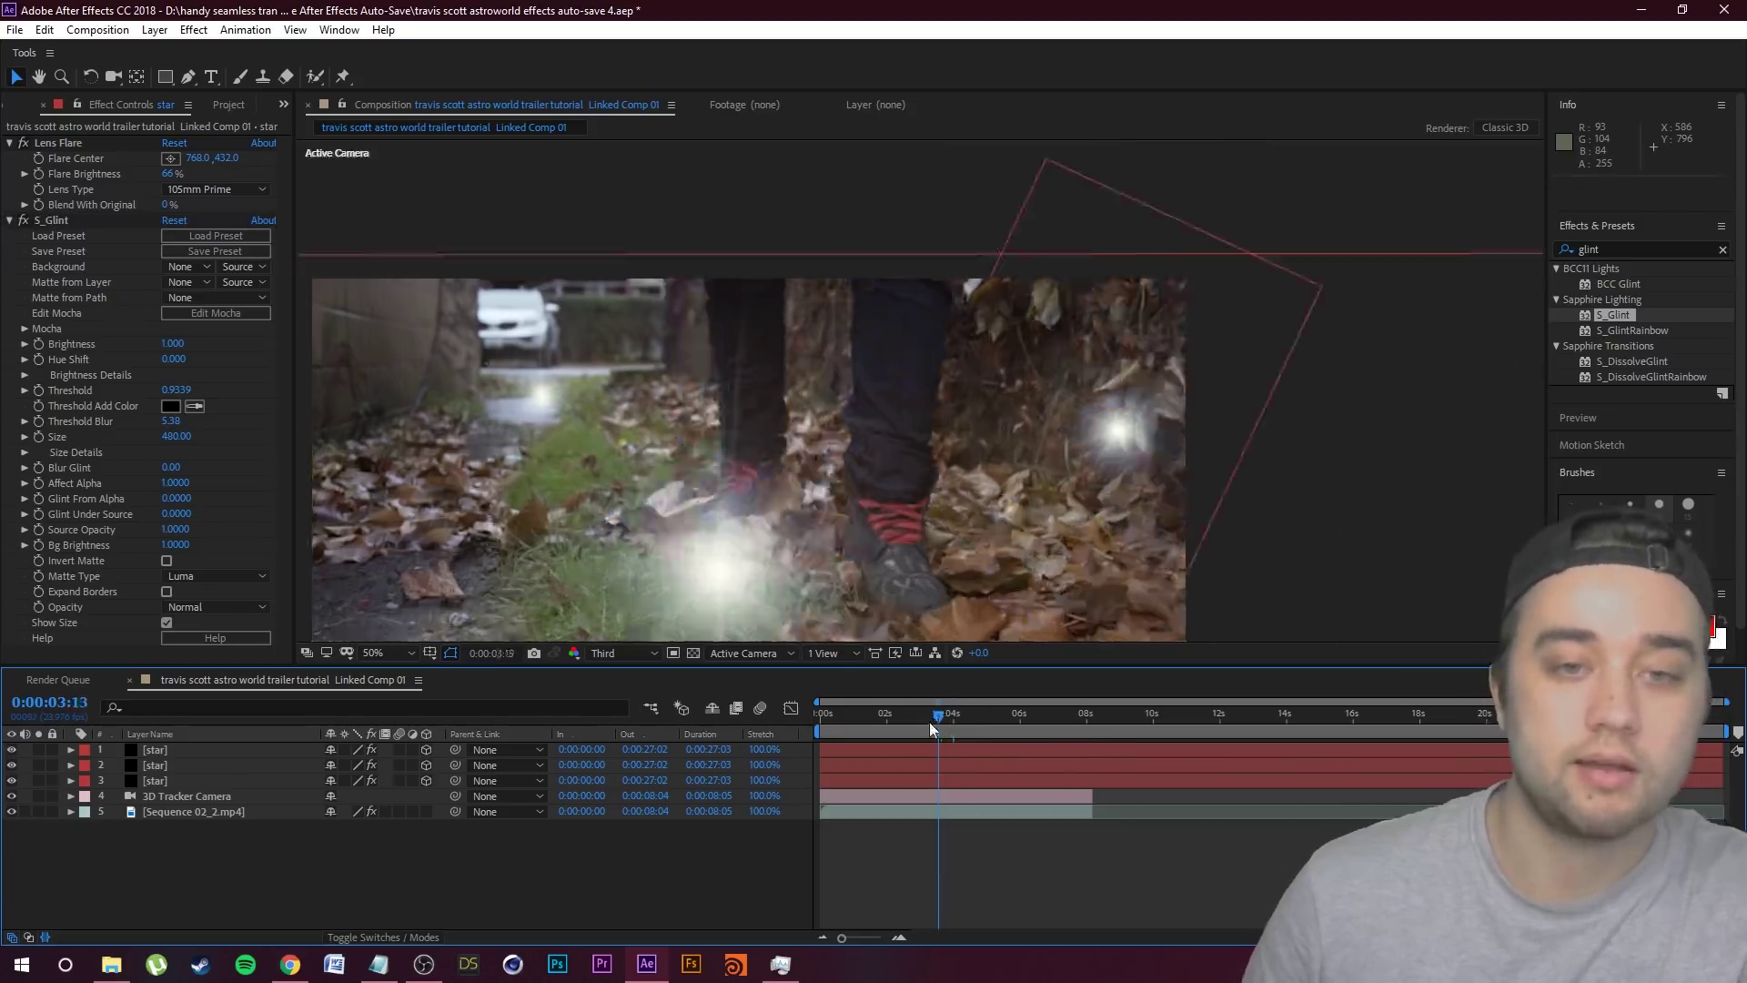
Step: Search the effects for "flicker", apply Sapphire S_Flicker to all three star layers, and check the stars along the timeline
{"action": "left_click", "coordinate": [1629, 249]}
{"action": "type", "text": "flicker"}
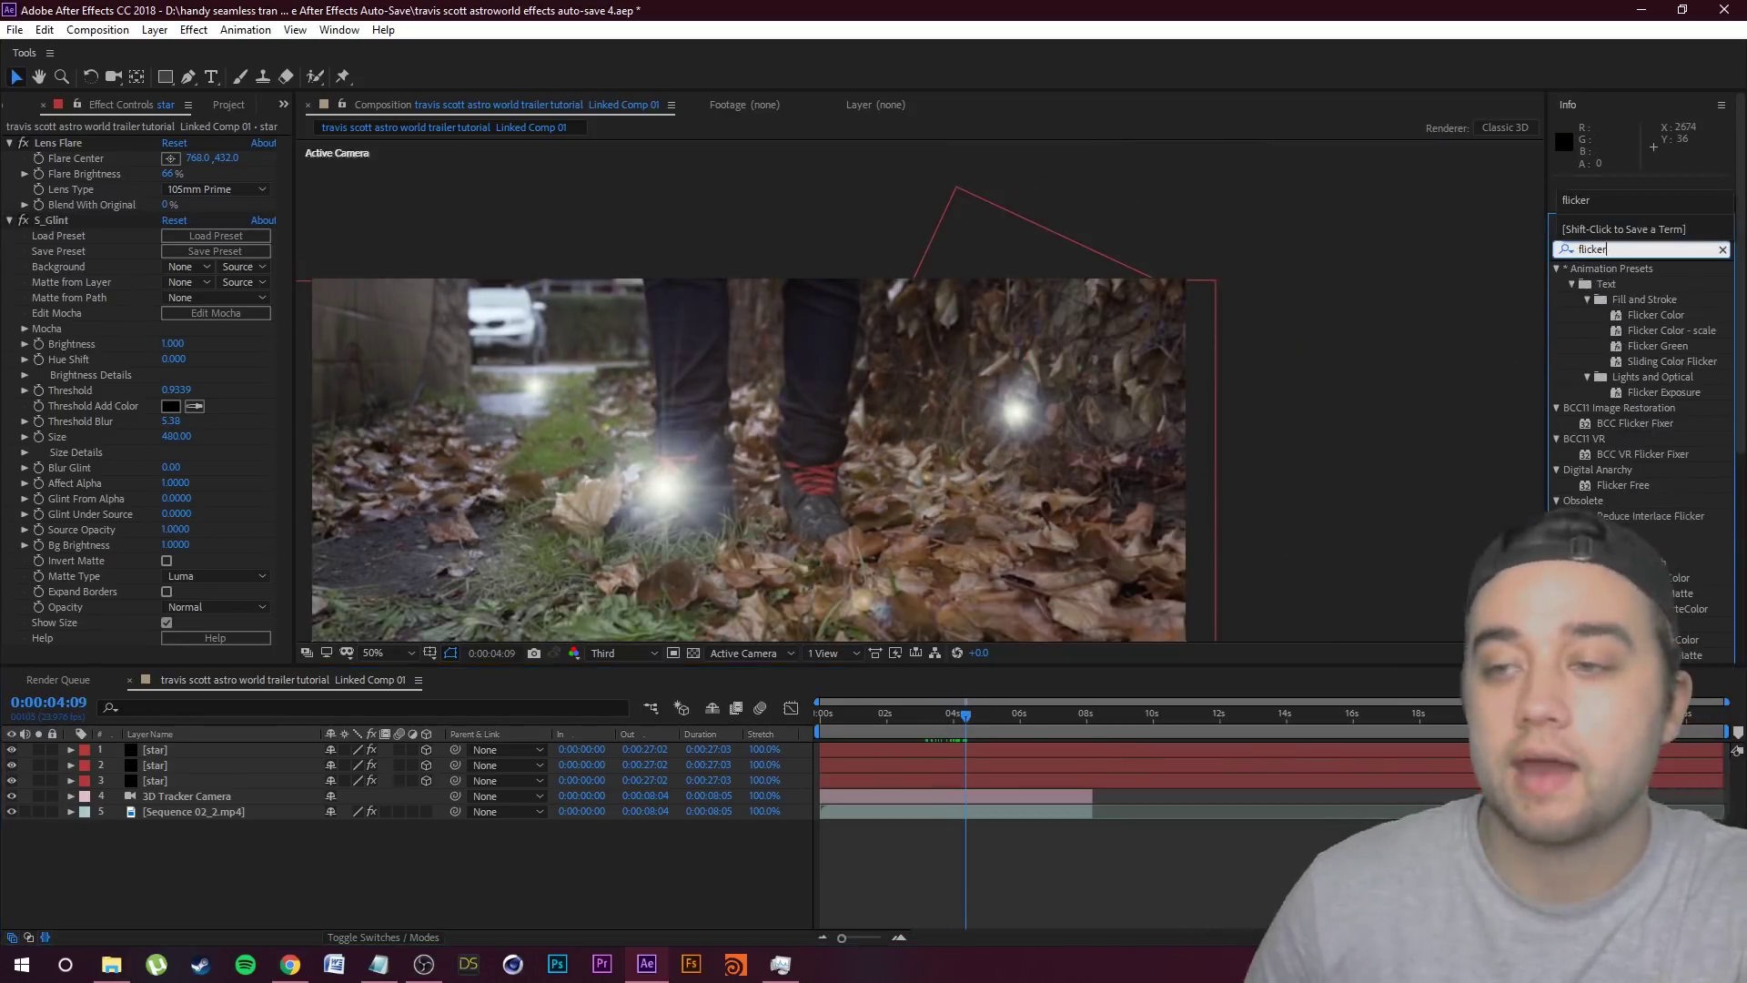
{"action": "left_click_drag", "start_coordinate": [1623, 485], "coordinate": [228, 752]}
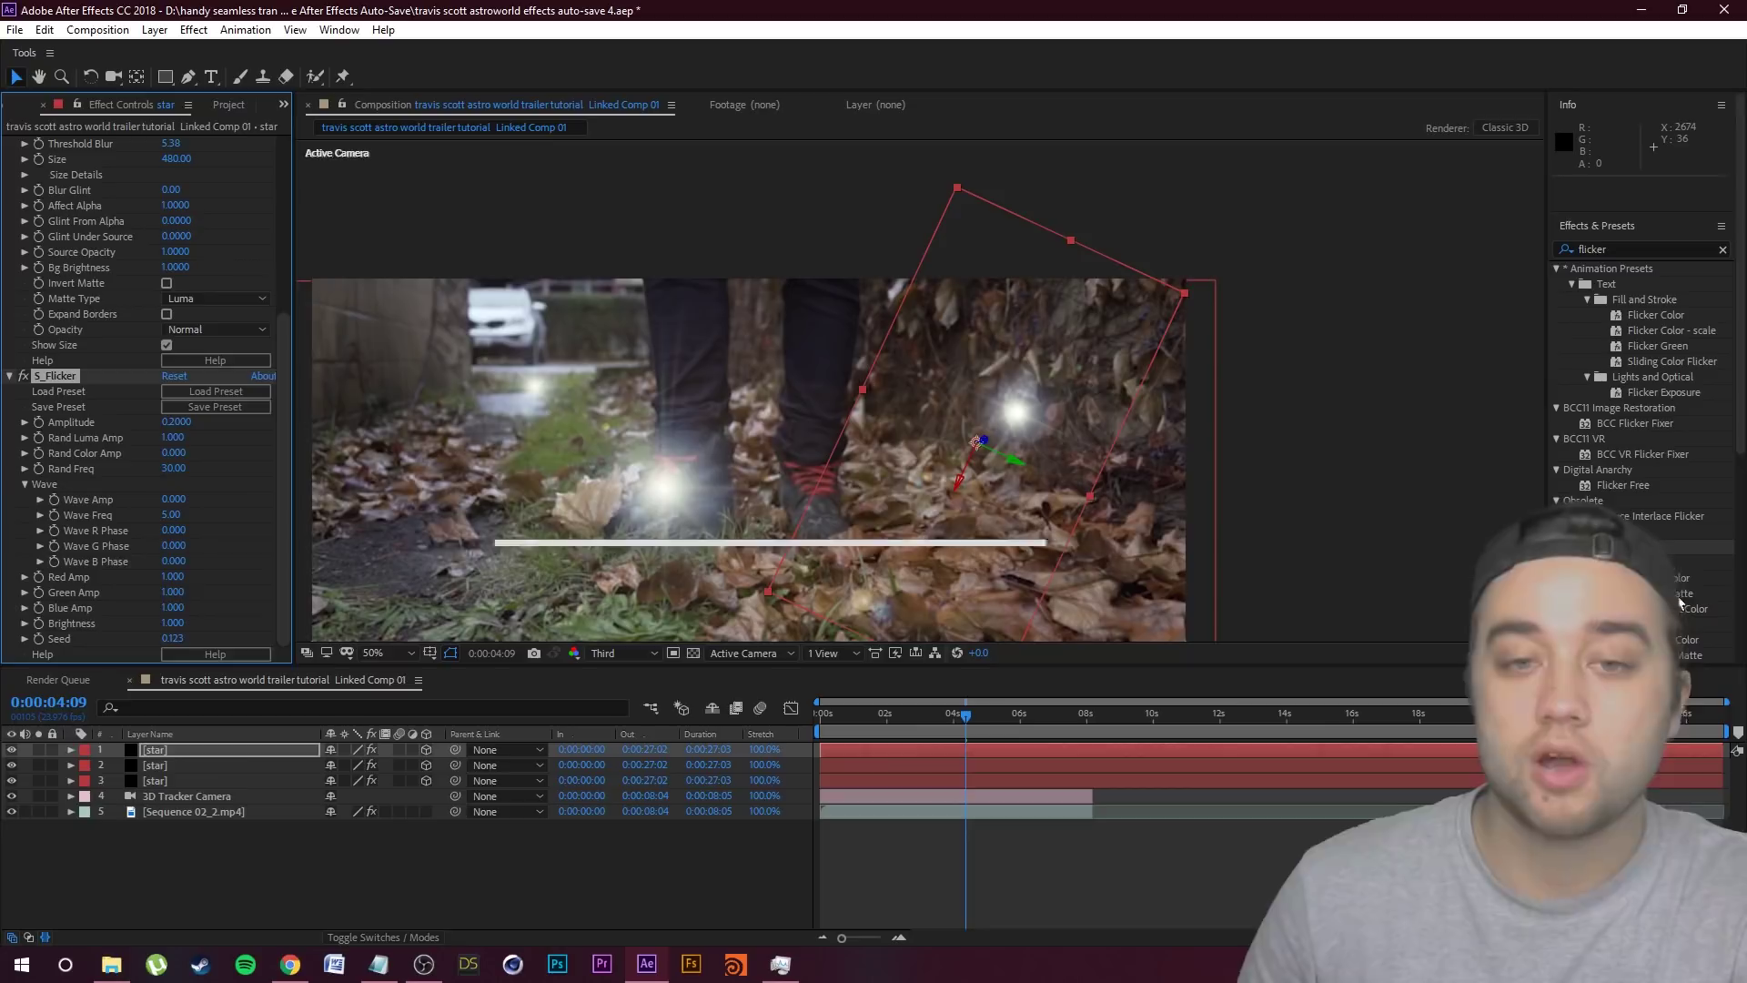
{"action": "left_click", "coordinate": [214, 765]}
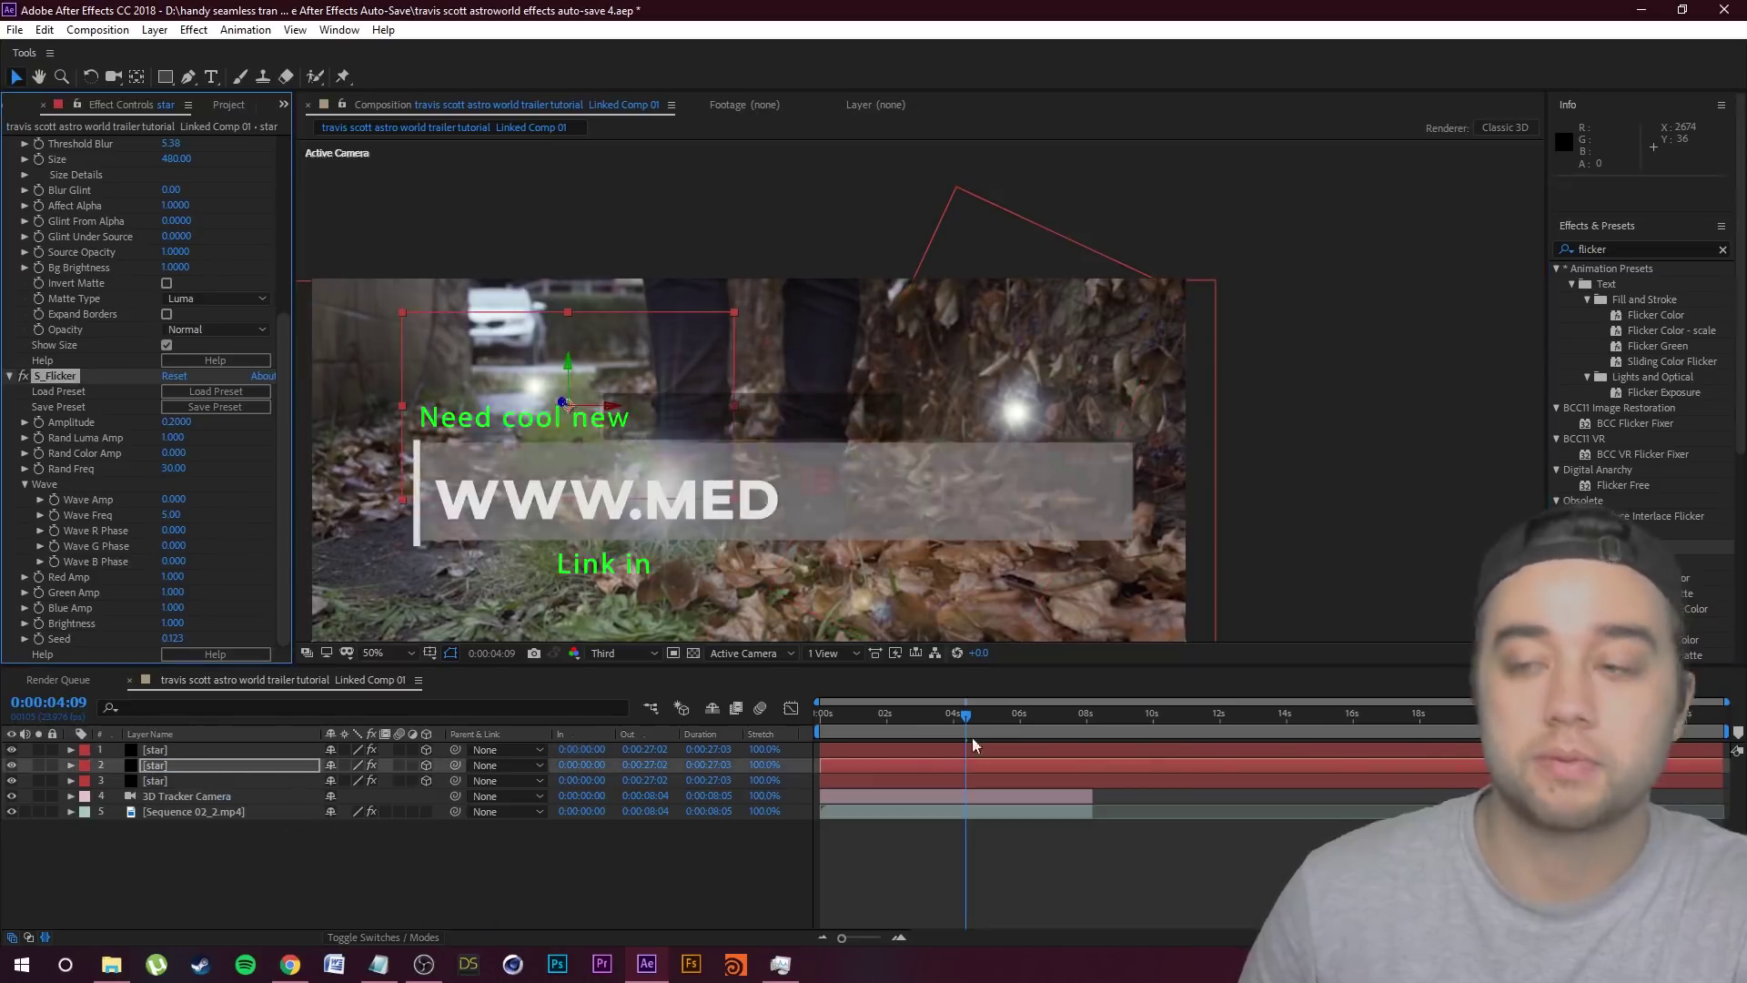
{"action": "left_click", "coordinate": [1626, 549]}
{"action": "left_click_drag", "start_coordinate": [1627, 548], "coordinate": [227, 781]}
{"action": "left_click_drag", "start_coordinate": [952, 713], "coordinate": [1019, 651]}
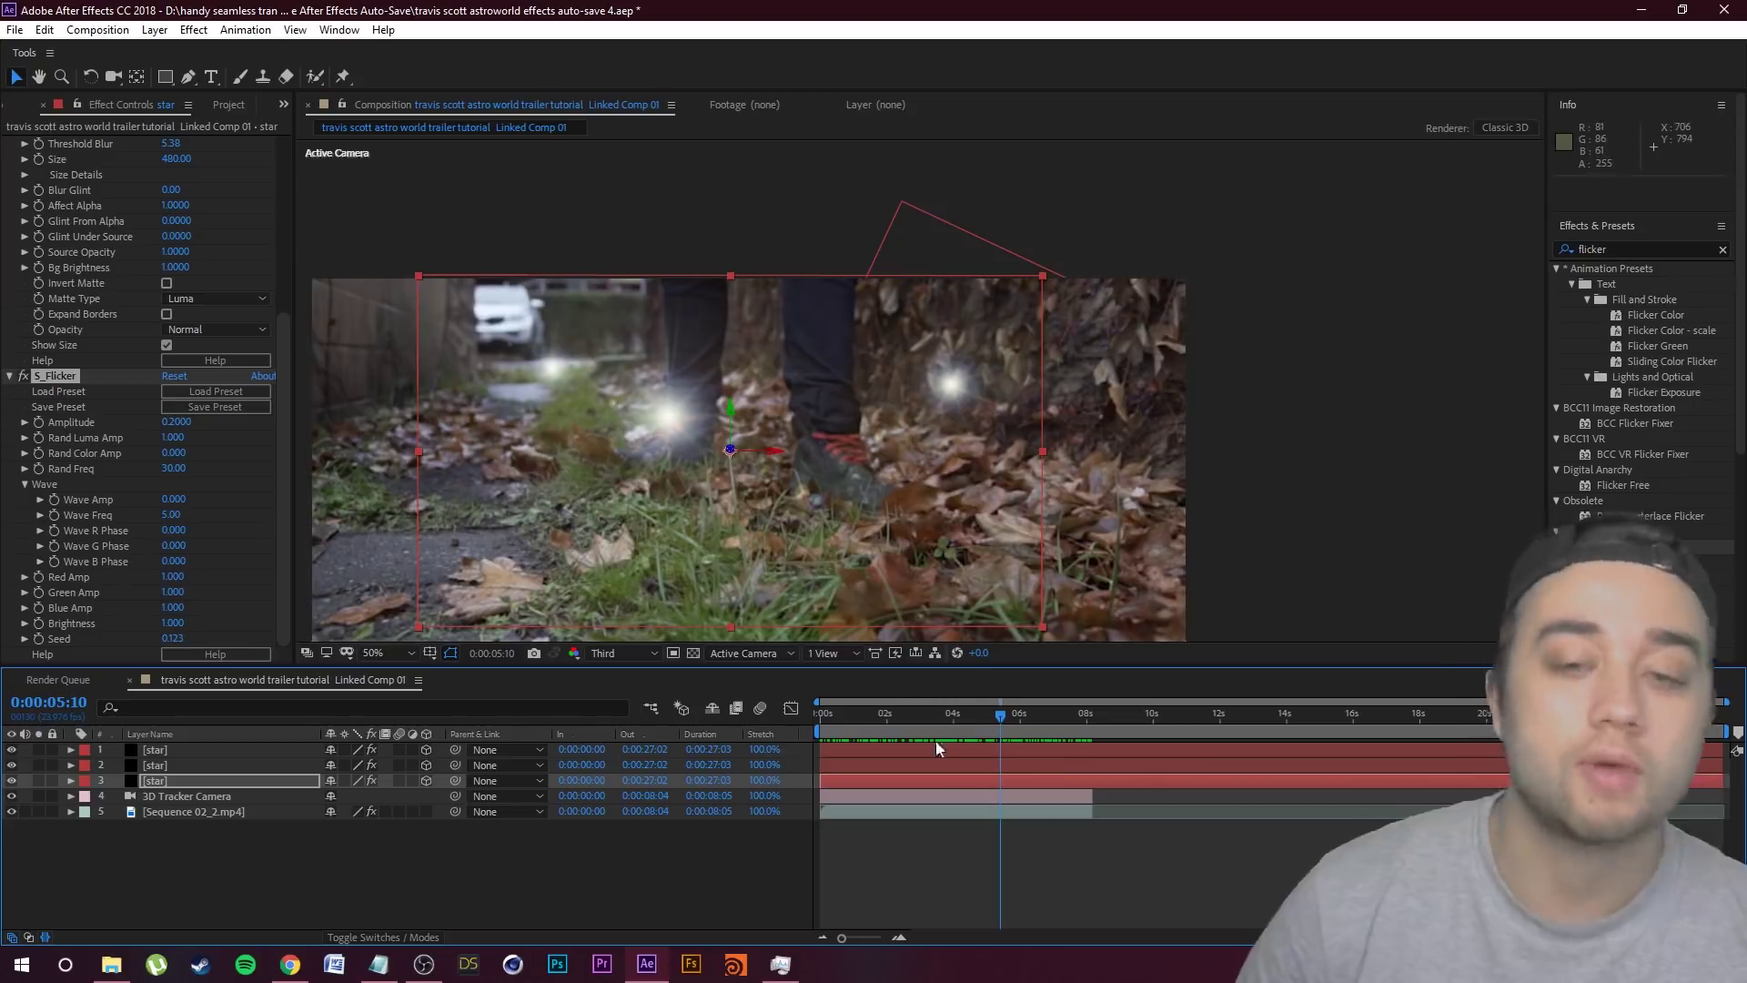
{"action": "left_click_drag", "start_coordinate": [981, 730], "coordinate": [839, 717]}
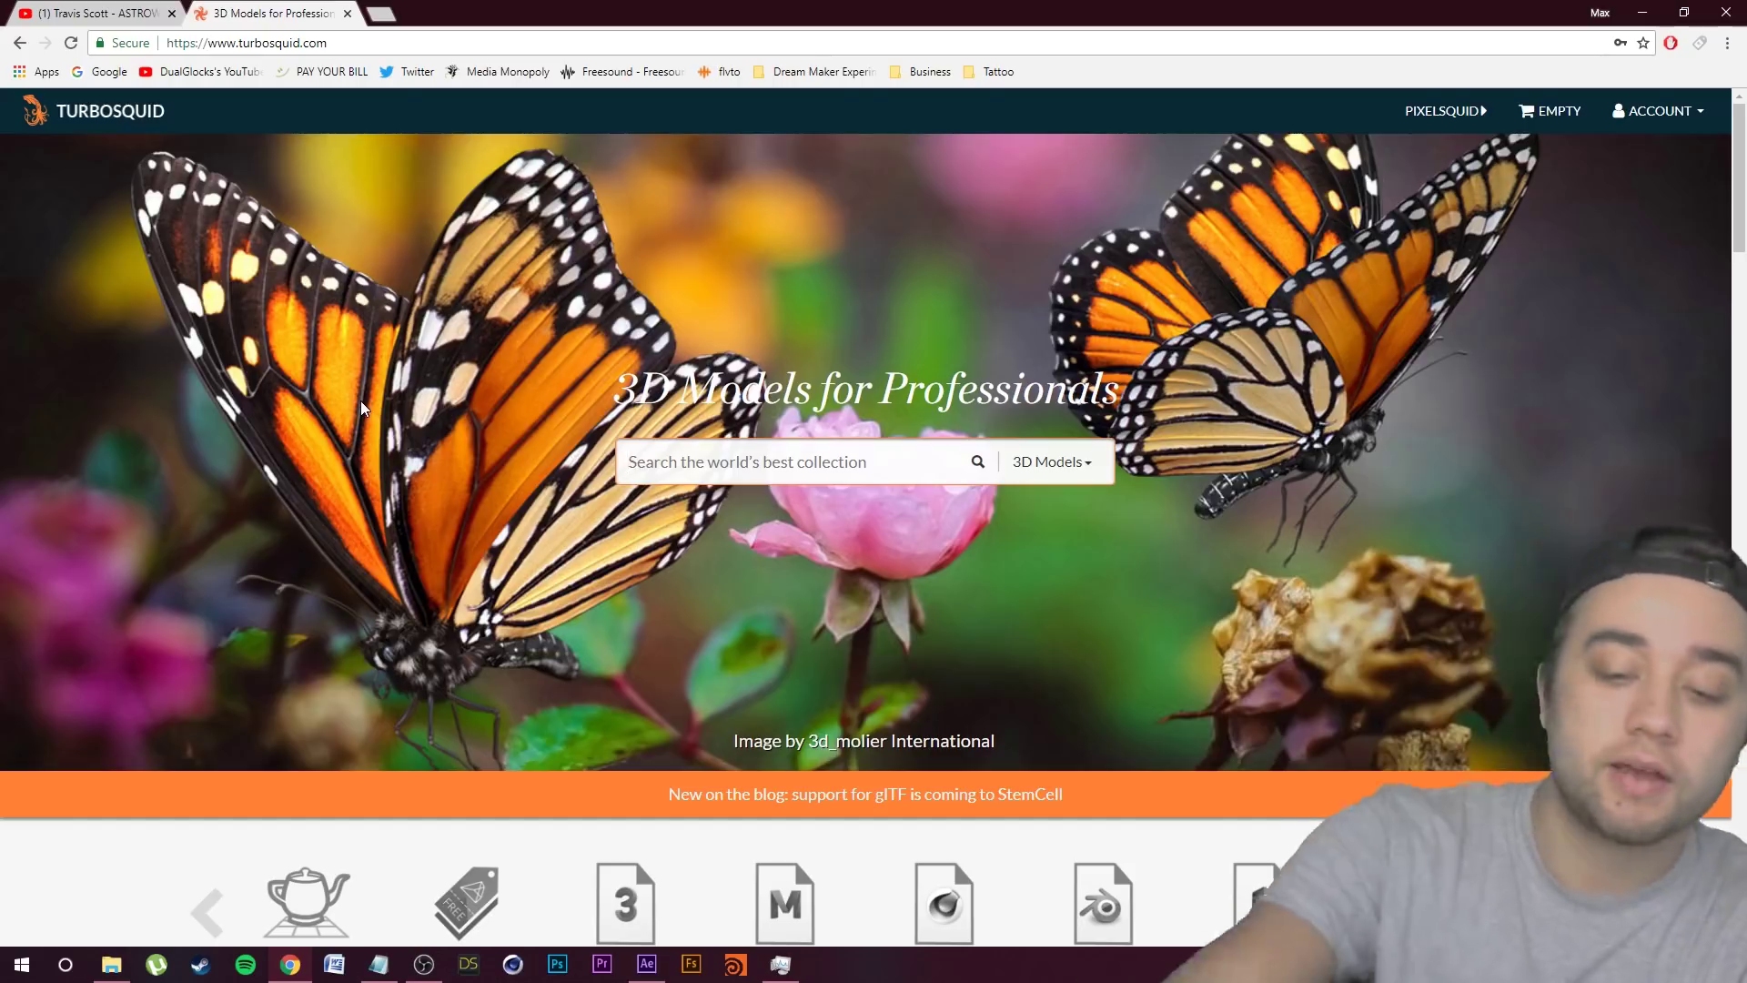
Step: Search TurboSquid for "wolf" 3D models, browse them, and filter the results to free models
{"action": "type", "text": "wolf"}
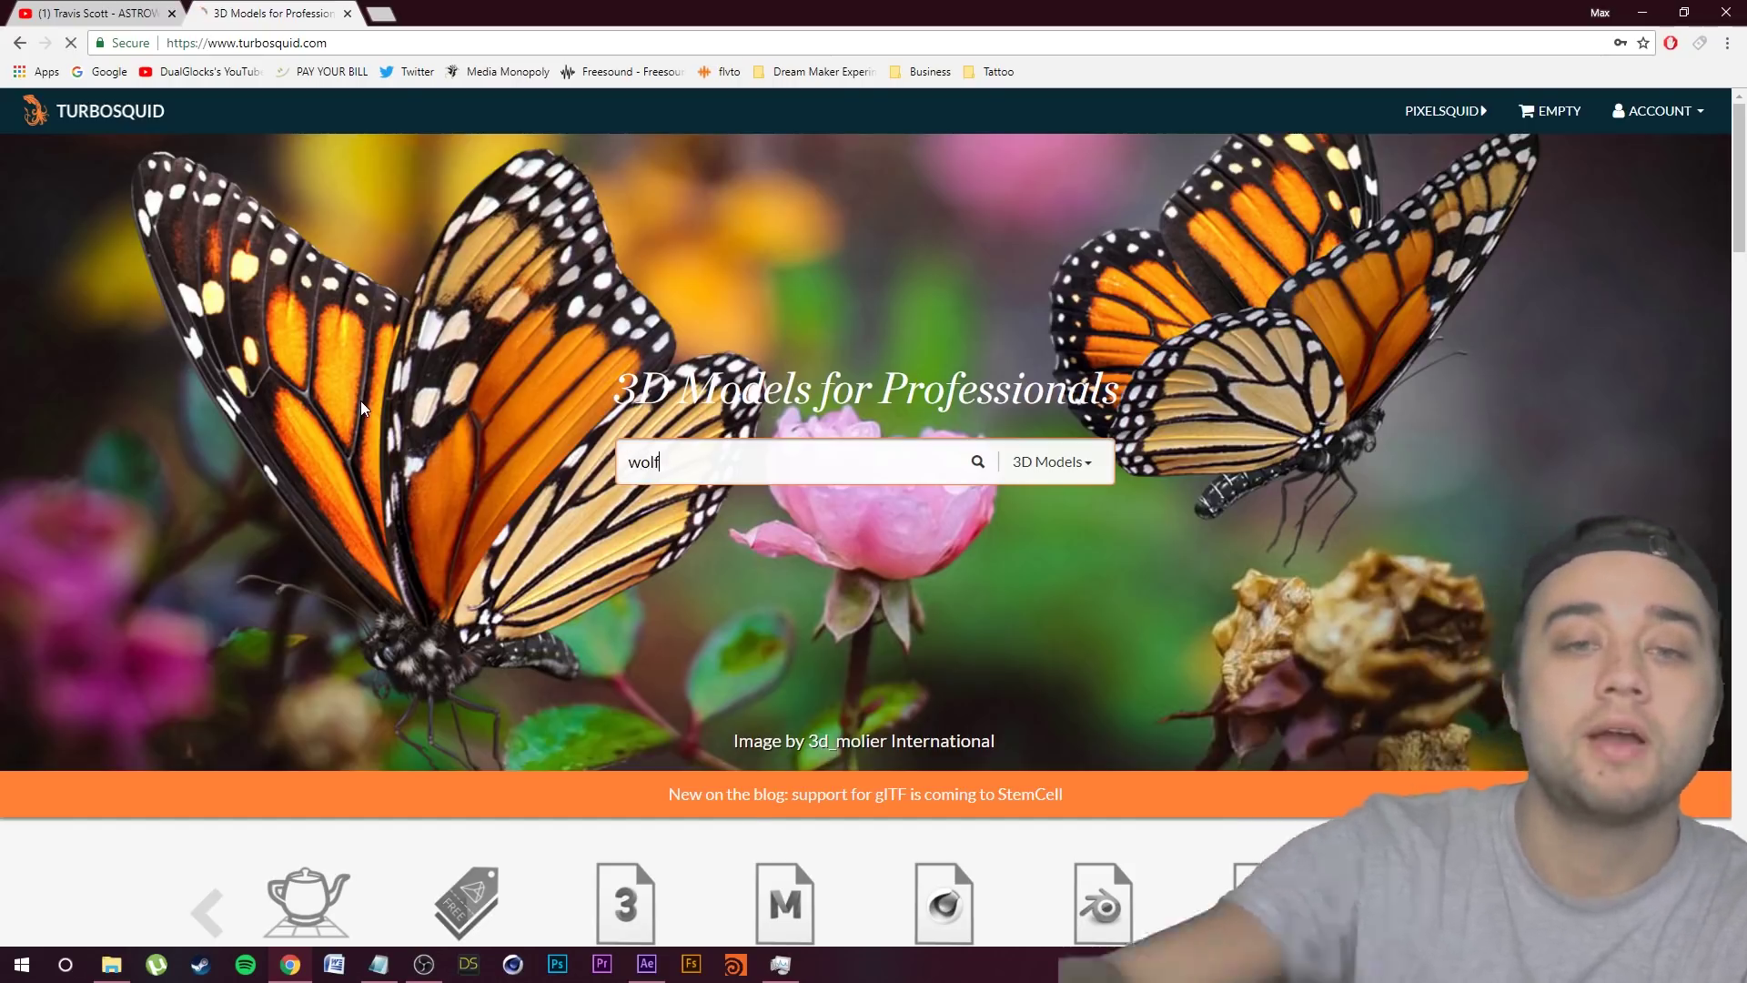
{"action": "key", "text": "Return"}
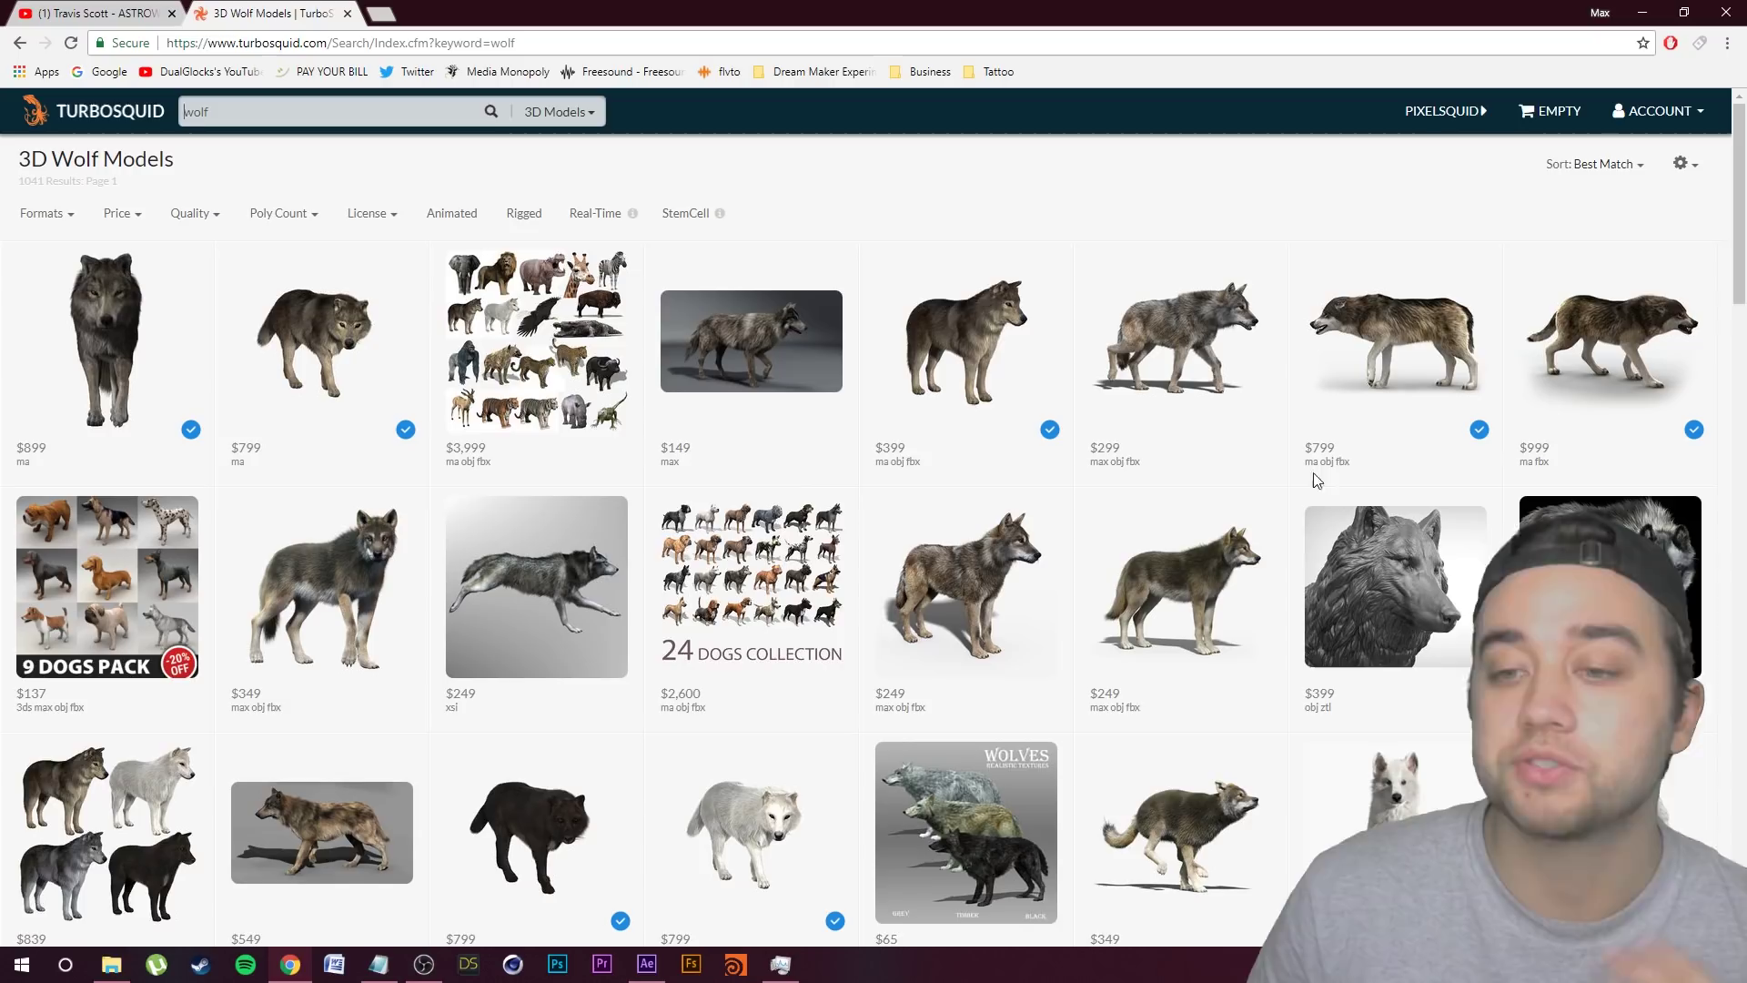
{"action": "scroll", "coordinate": [265, 612], "scroll_direction": "down", "scroll_amount": 4}
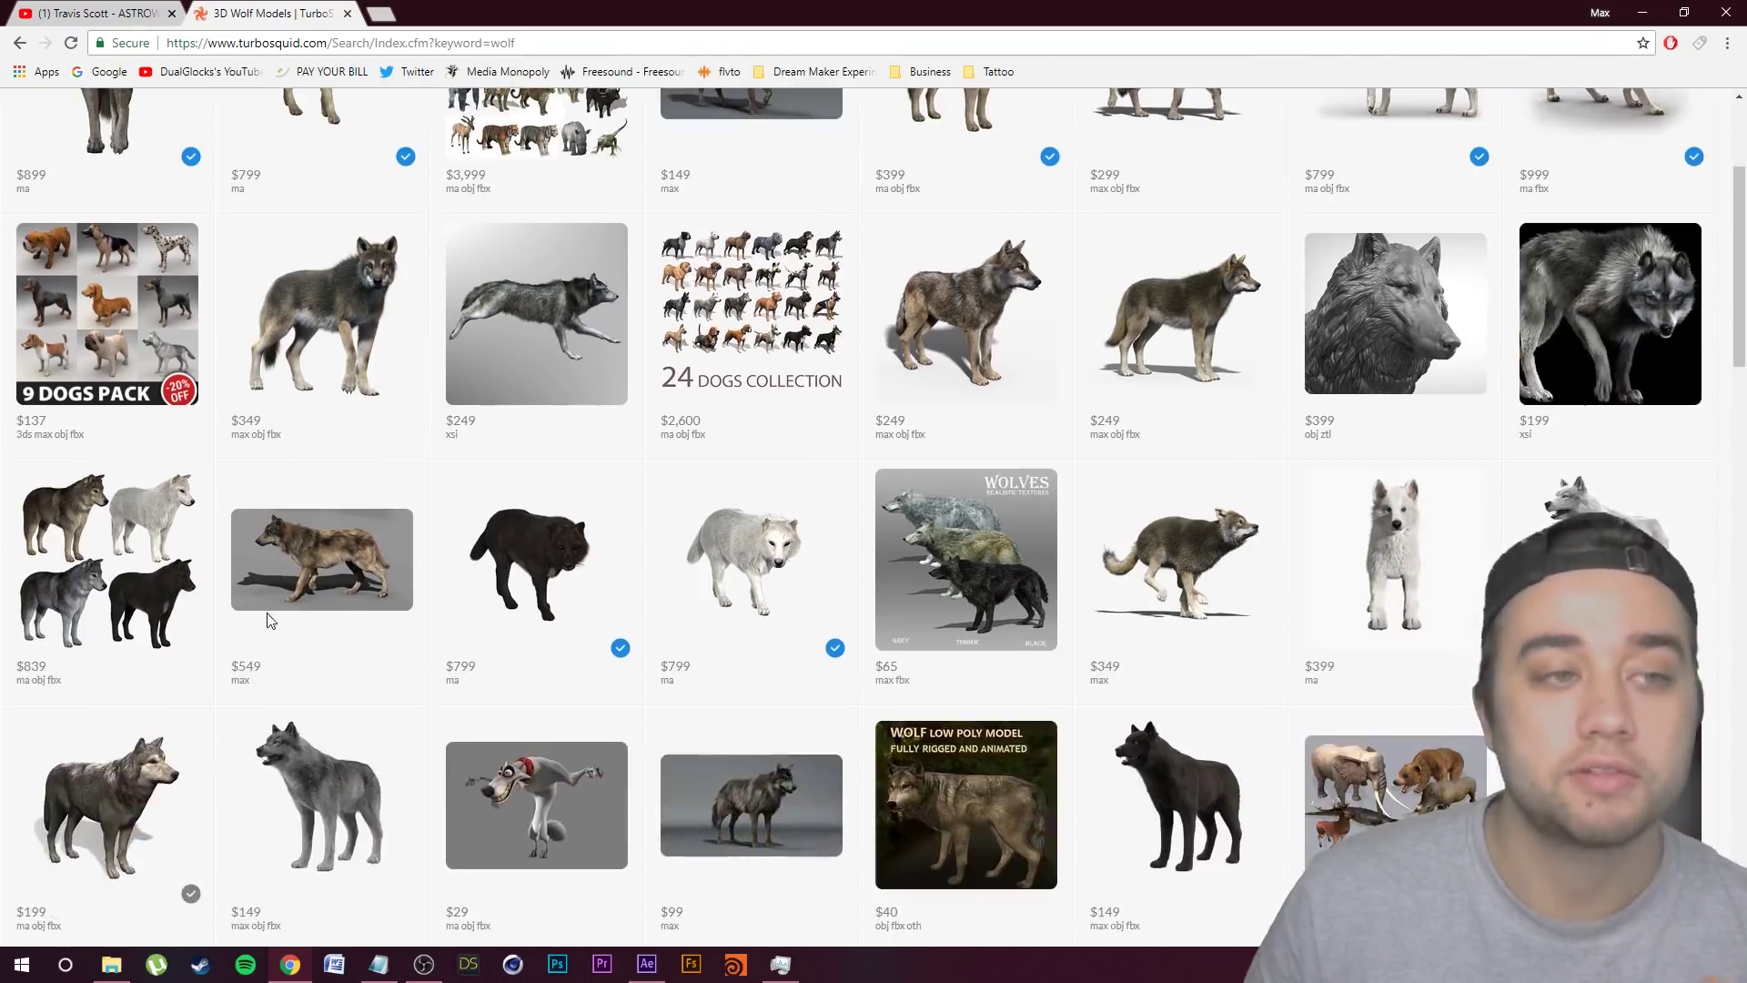
{"action": "scroll", "coordinate": [421, 643], "scroll_direction": "up", "scroll_amount": 4}
{"action": "scroll", "coordinate": [643, 630], "scroll_direction": "up", "scroll_amount": 1}
{"action": "left_click", "coordinate": [116, 212]}
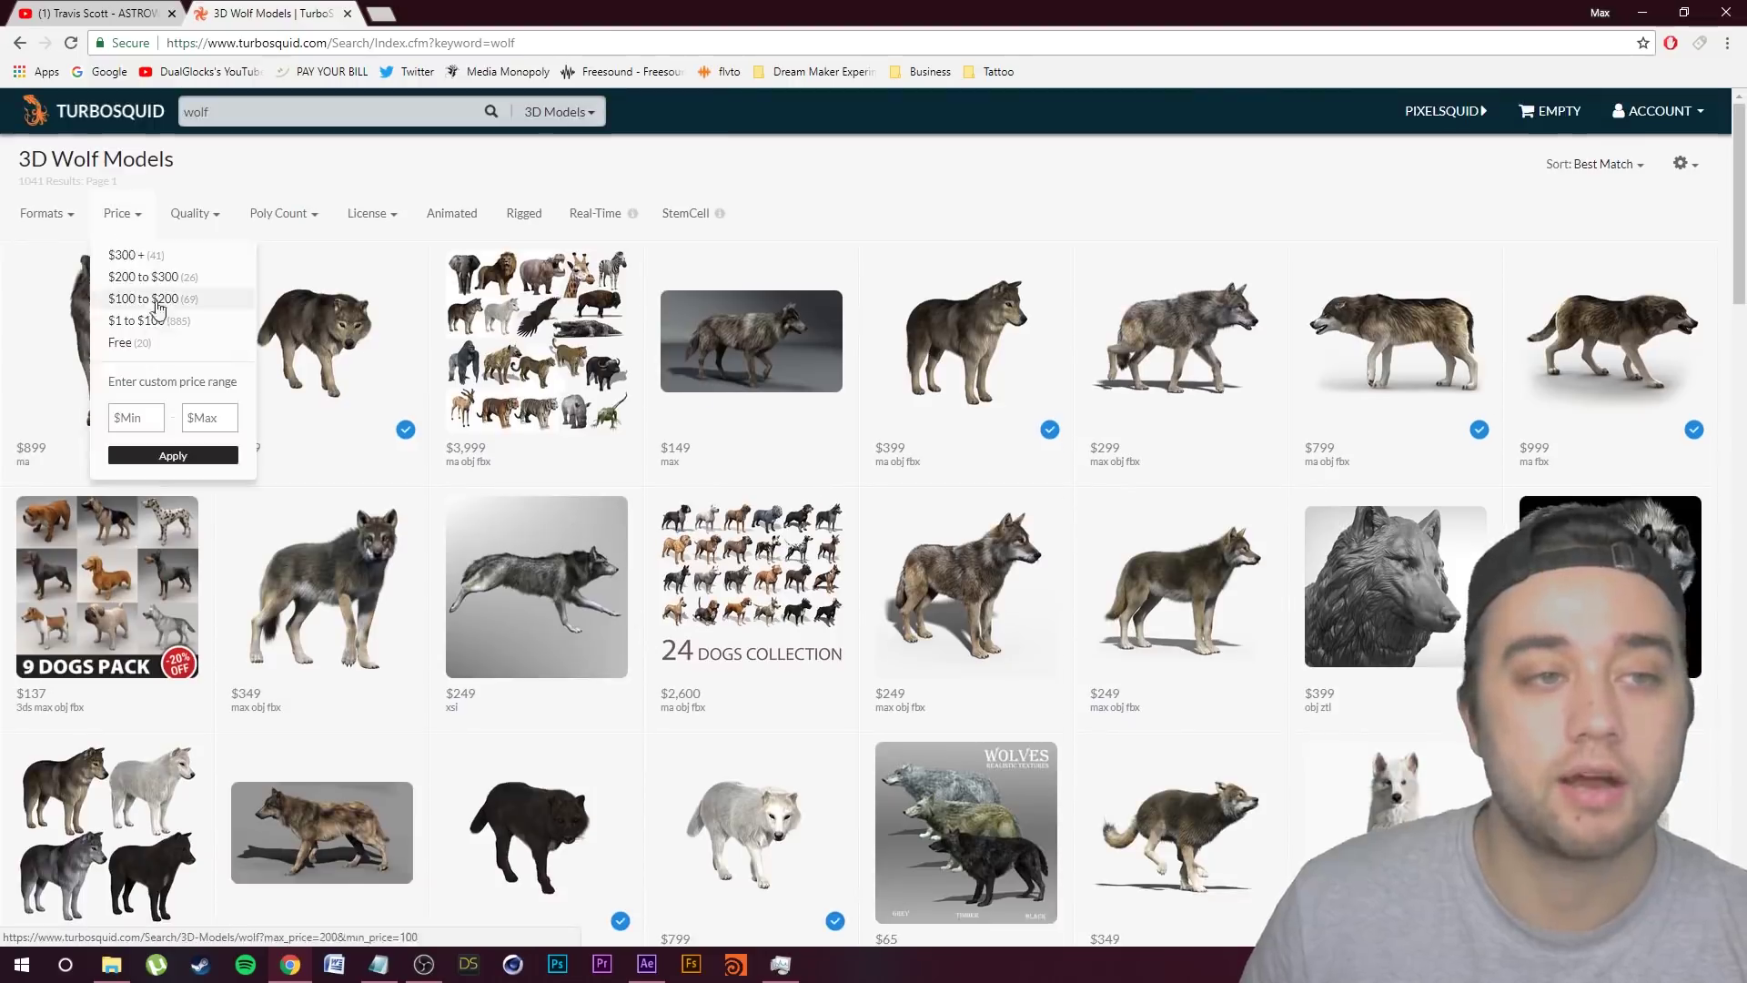
{"action": "left_click", "coordinate": [127, 344]}
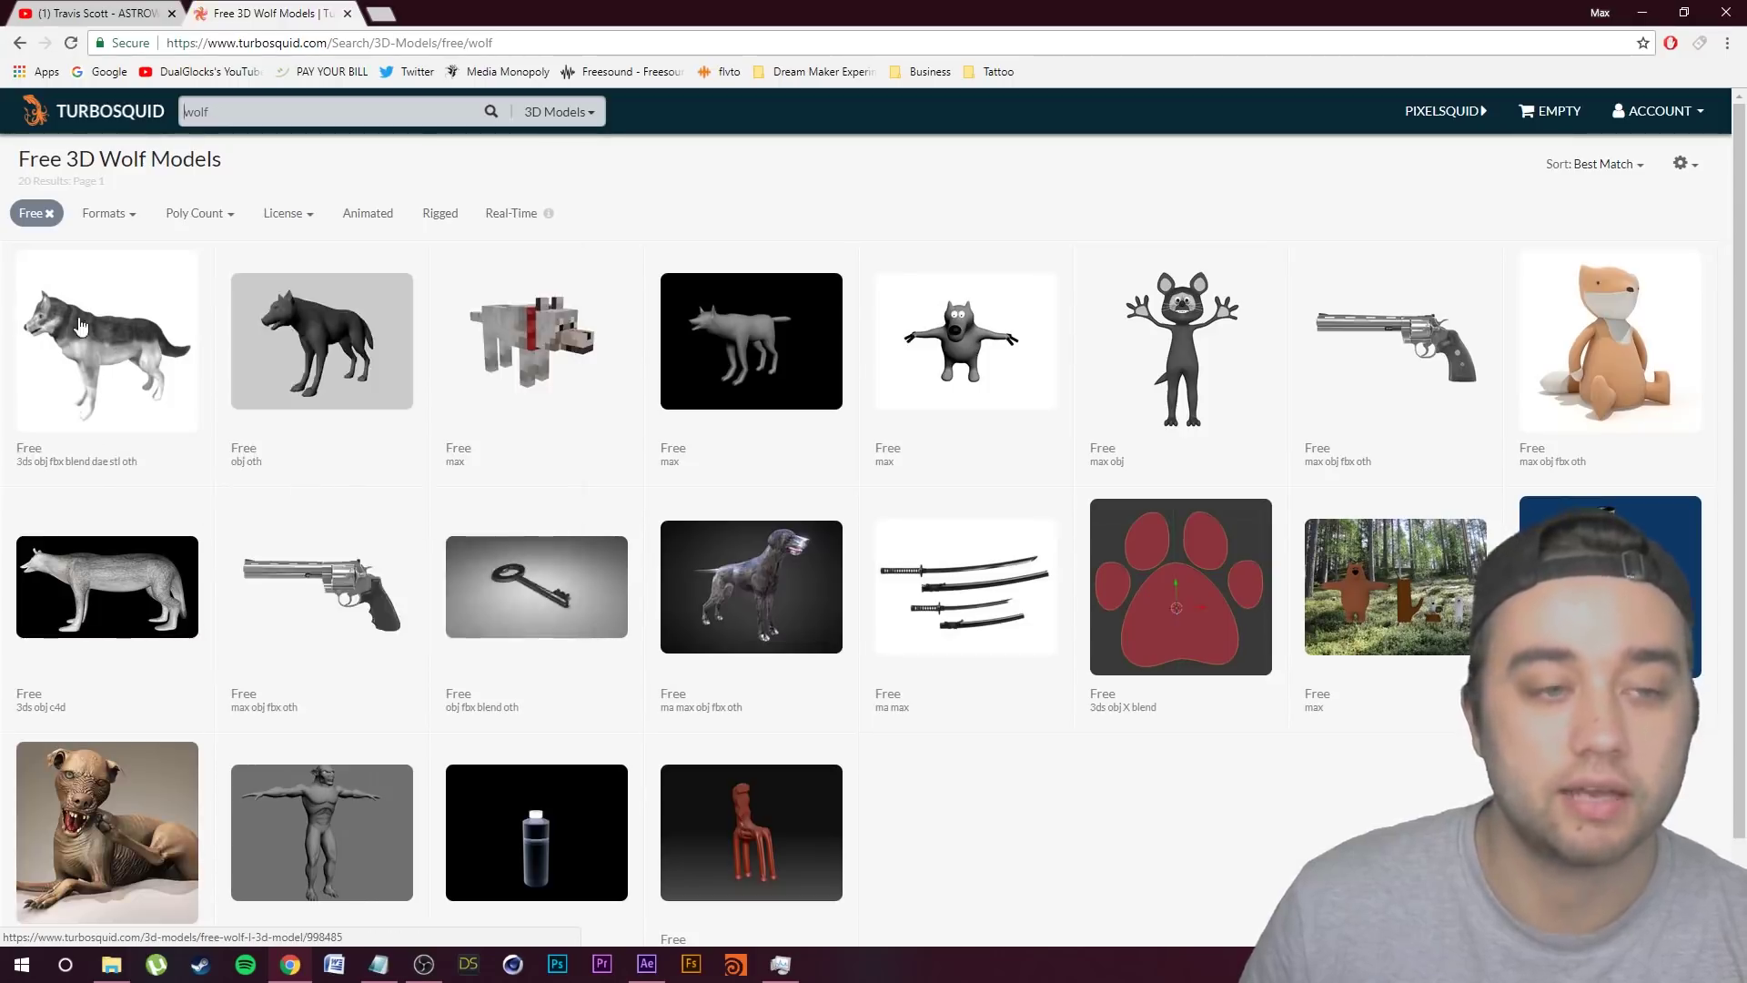
{"action": "mouse_move", "coordinate": [106, 343]}
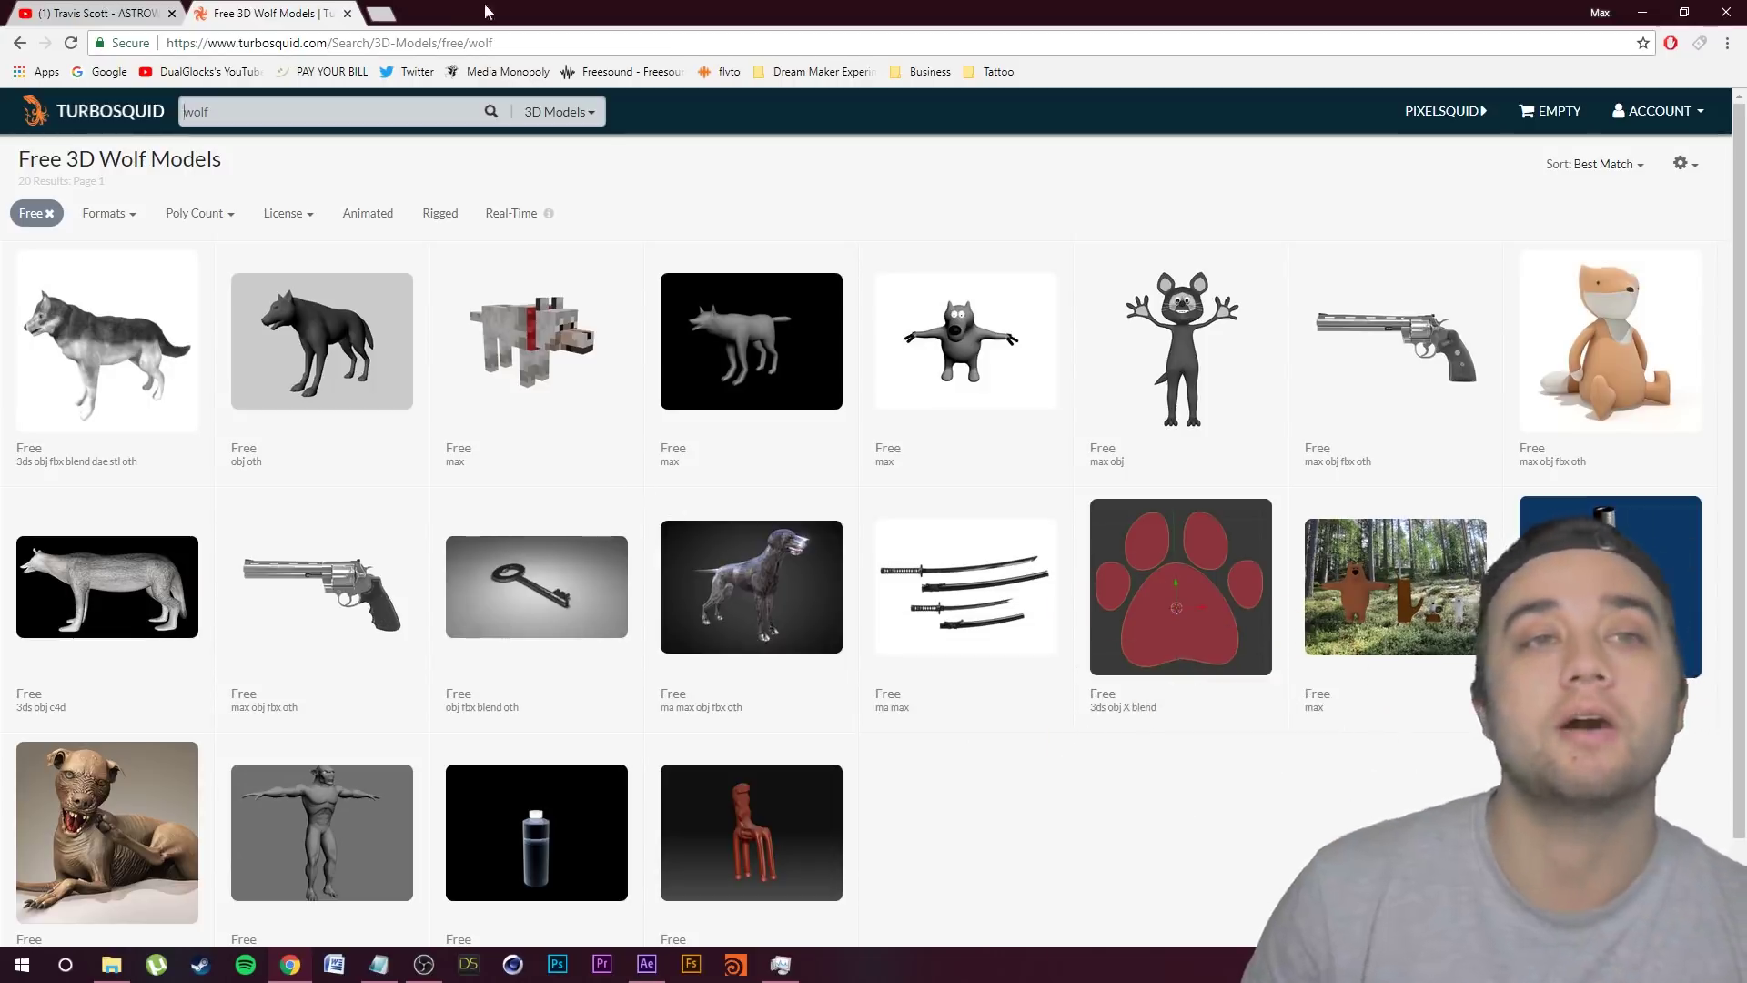
Step: Open daz3d.com/home in a new browser tab and look through its user galleries
{"action": "left_click", "coordinate": [380, 20]}
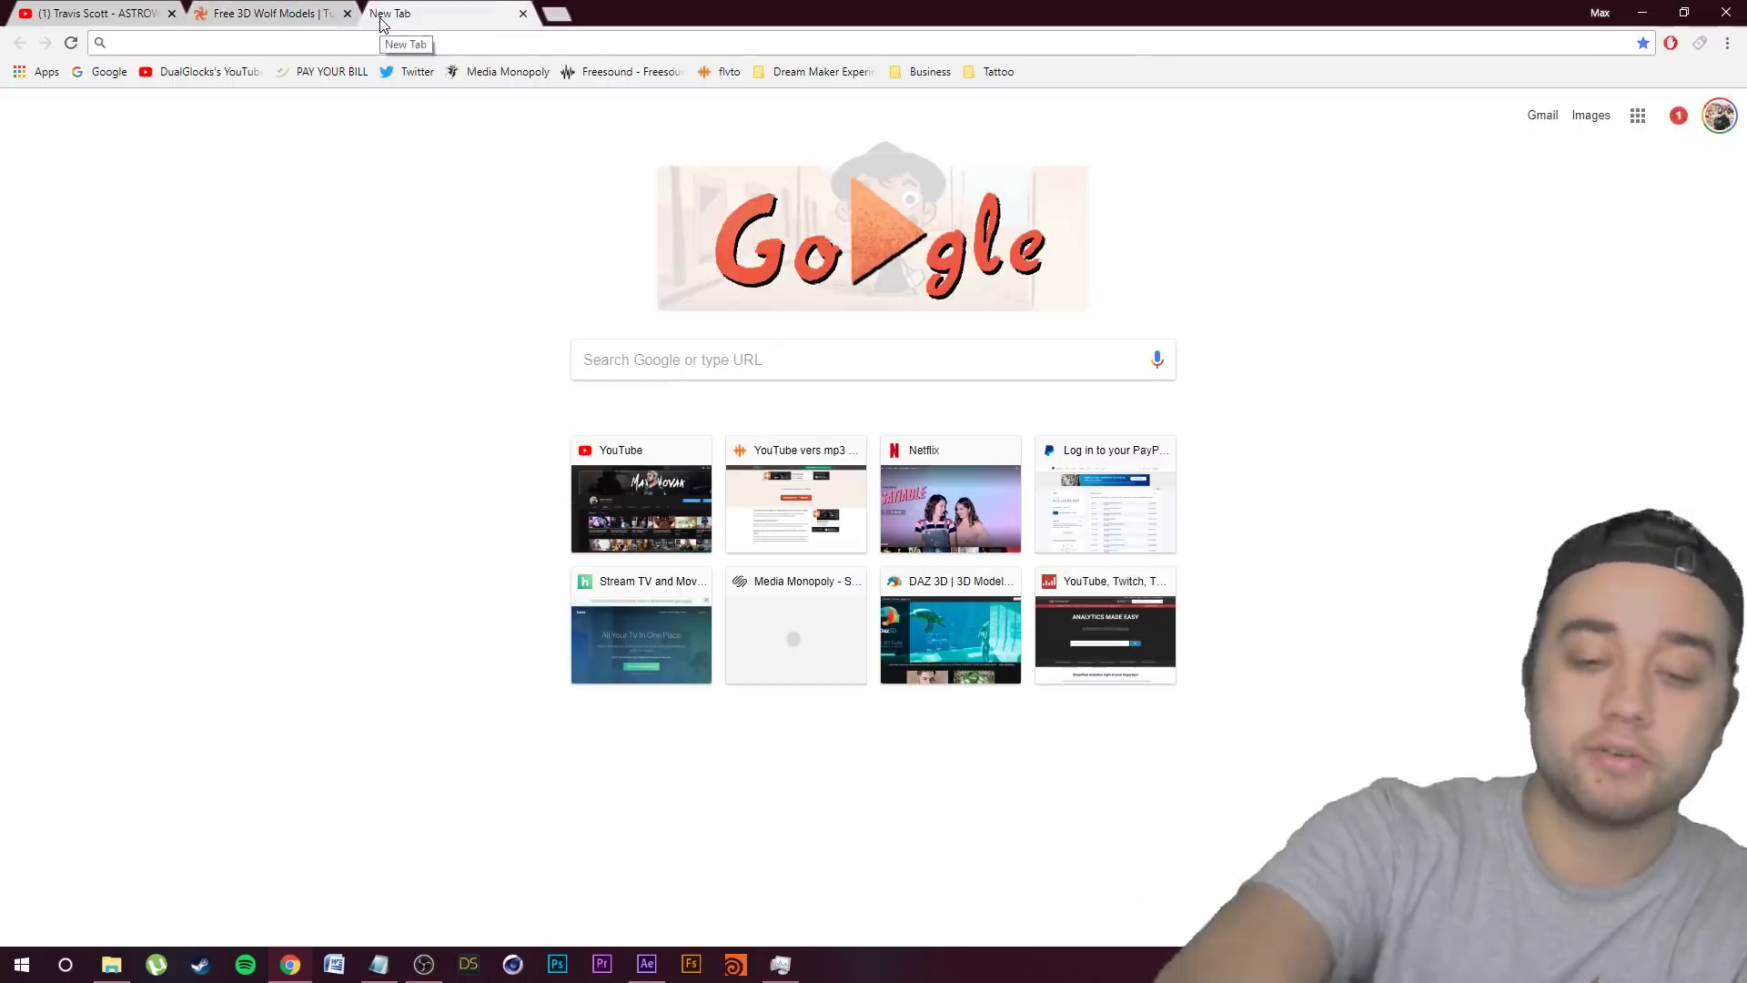
{"action": "type", "text": "daz3d.com/home"}
{"action": "key", "text": "Return"}
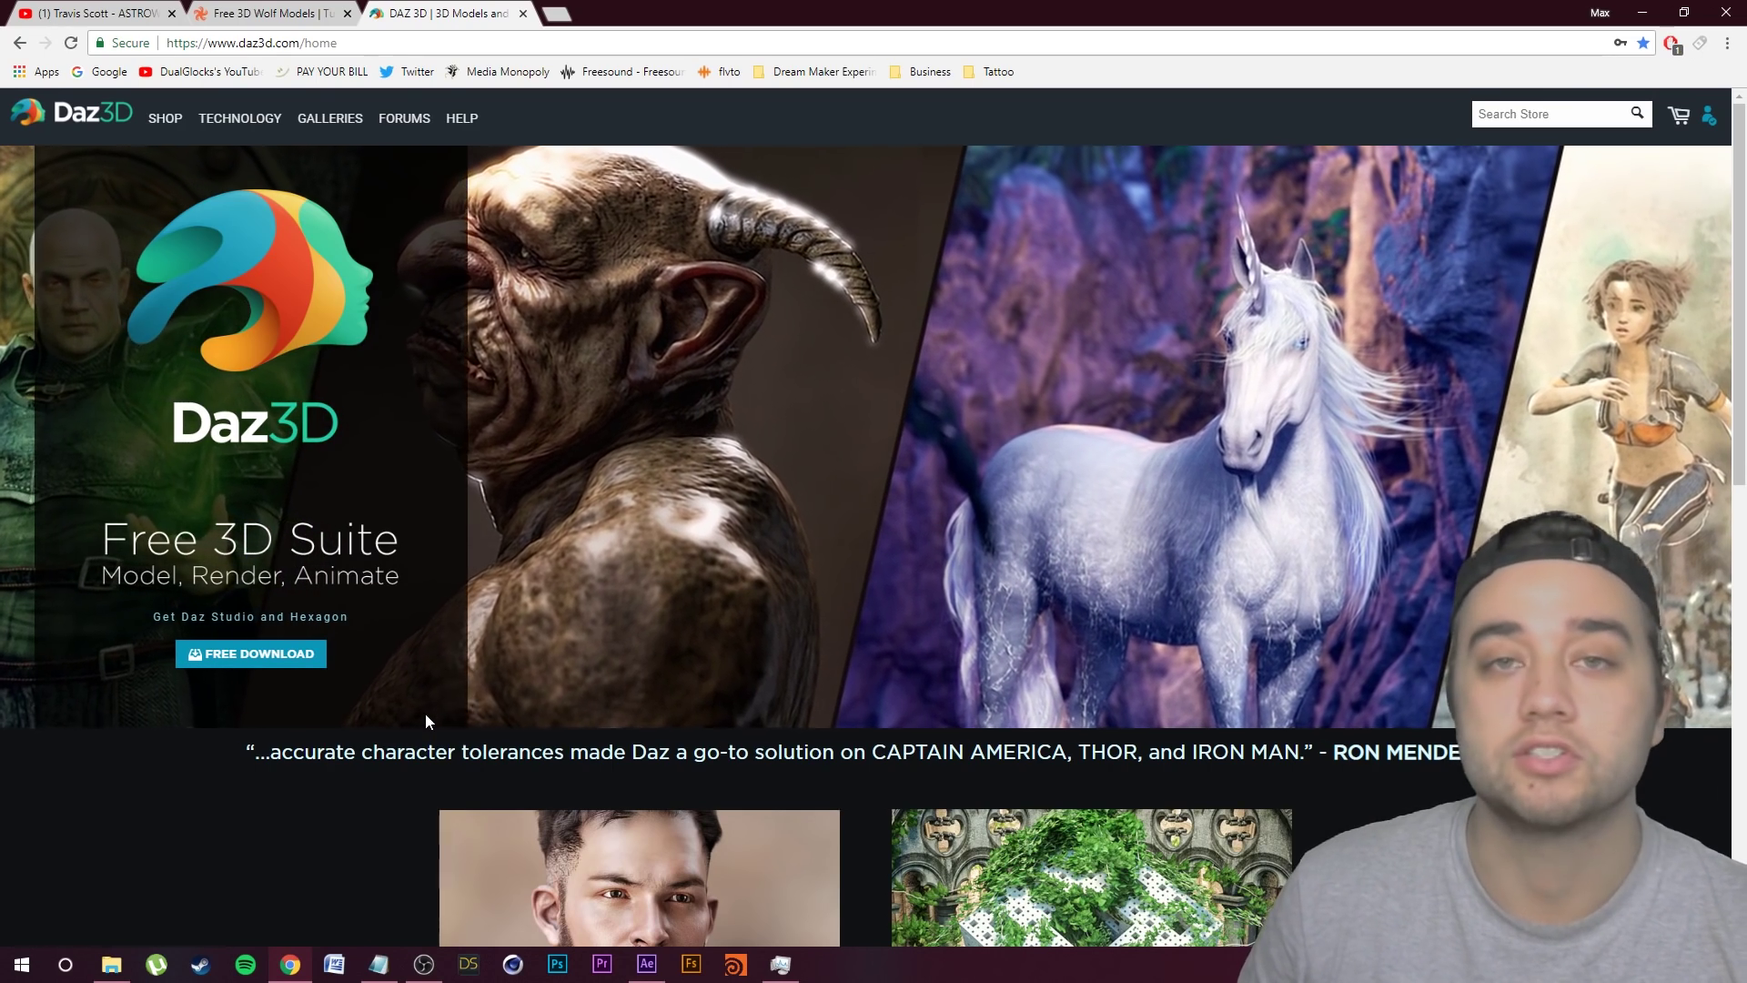
{"action": "left_click", "coordinate": [314, 118]}
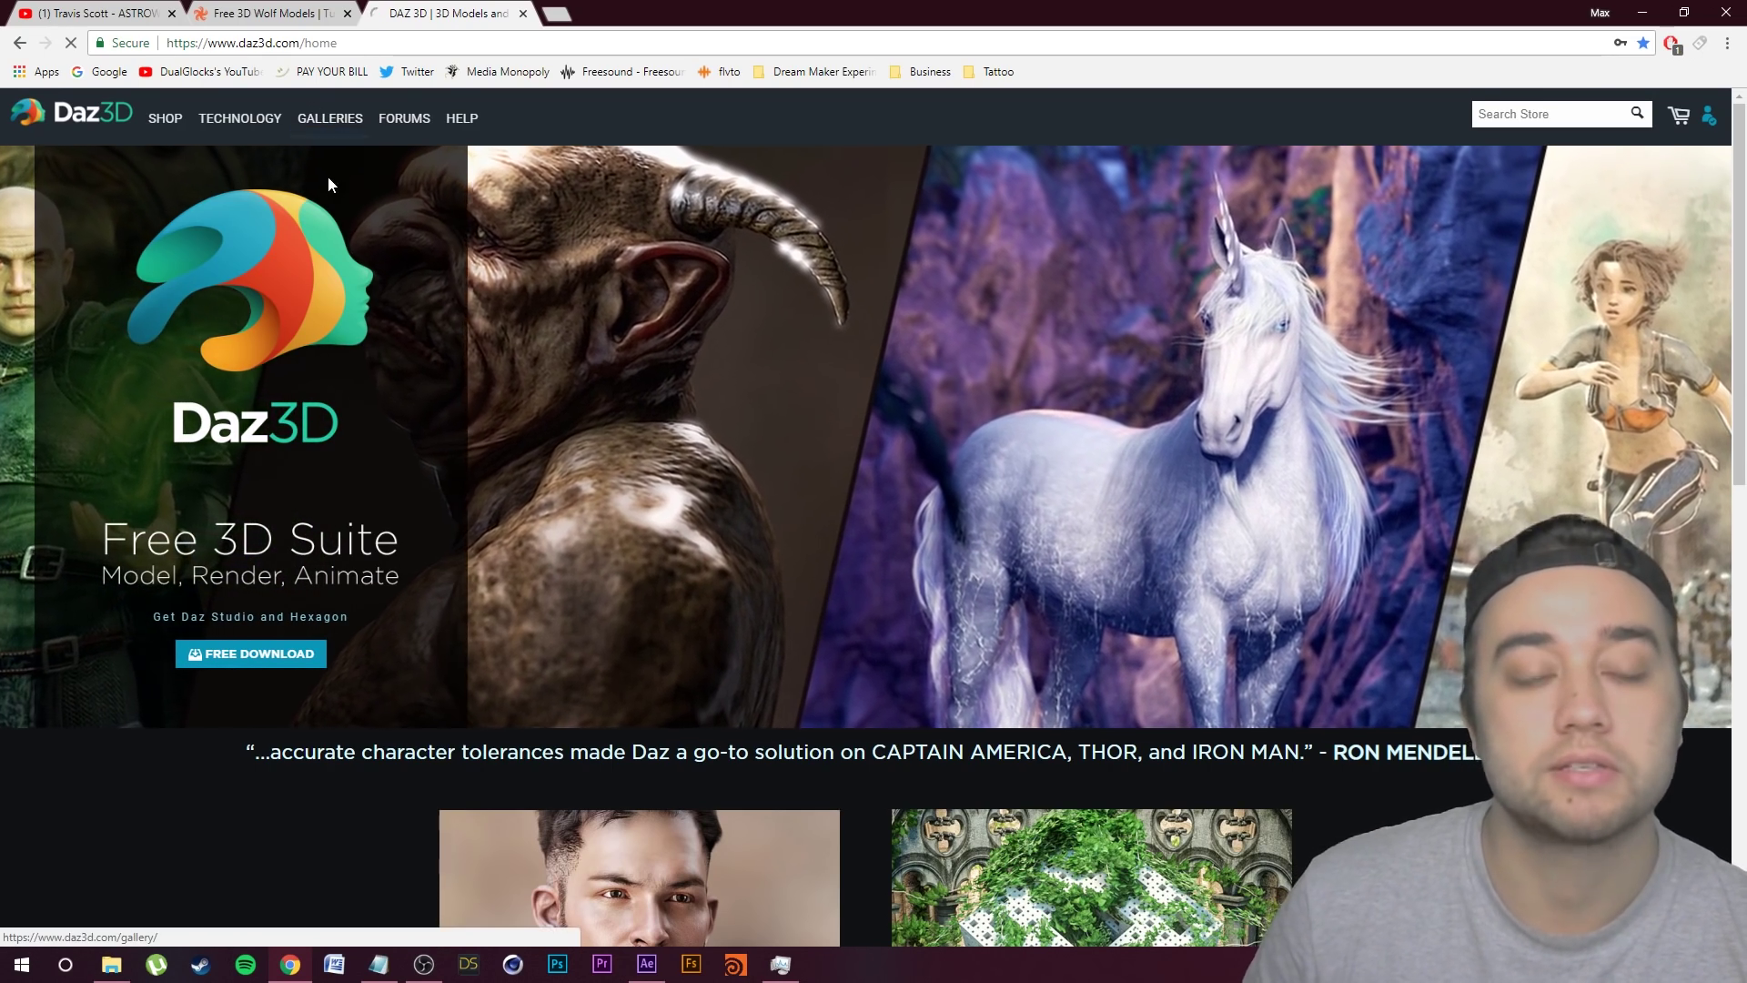
{"action": "scroll", "coordinate": [475, 378], "scroll_direction": "down", "scroll_amount": 7}
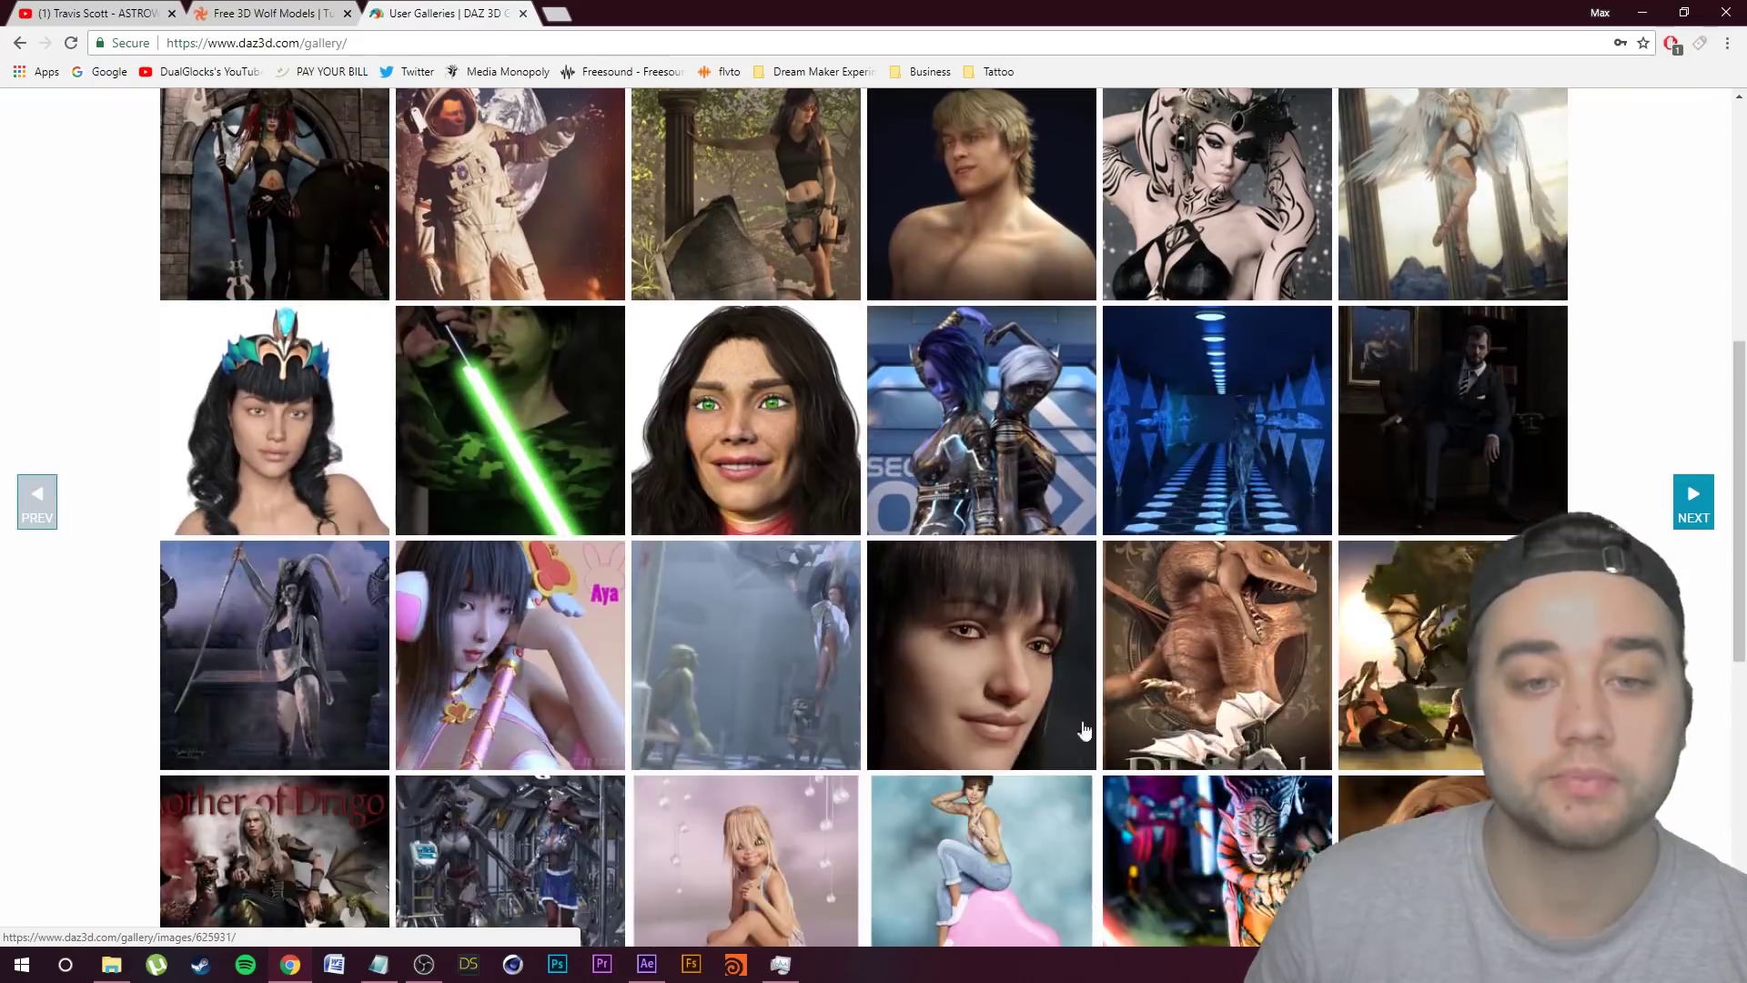
{"action": "scroll", "coordinate": [547, 813], "scroll_direction": "up", "scroll_amount": 3}
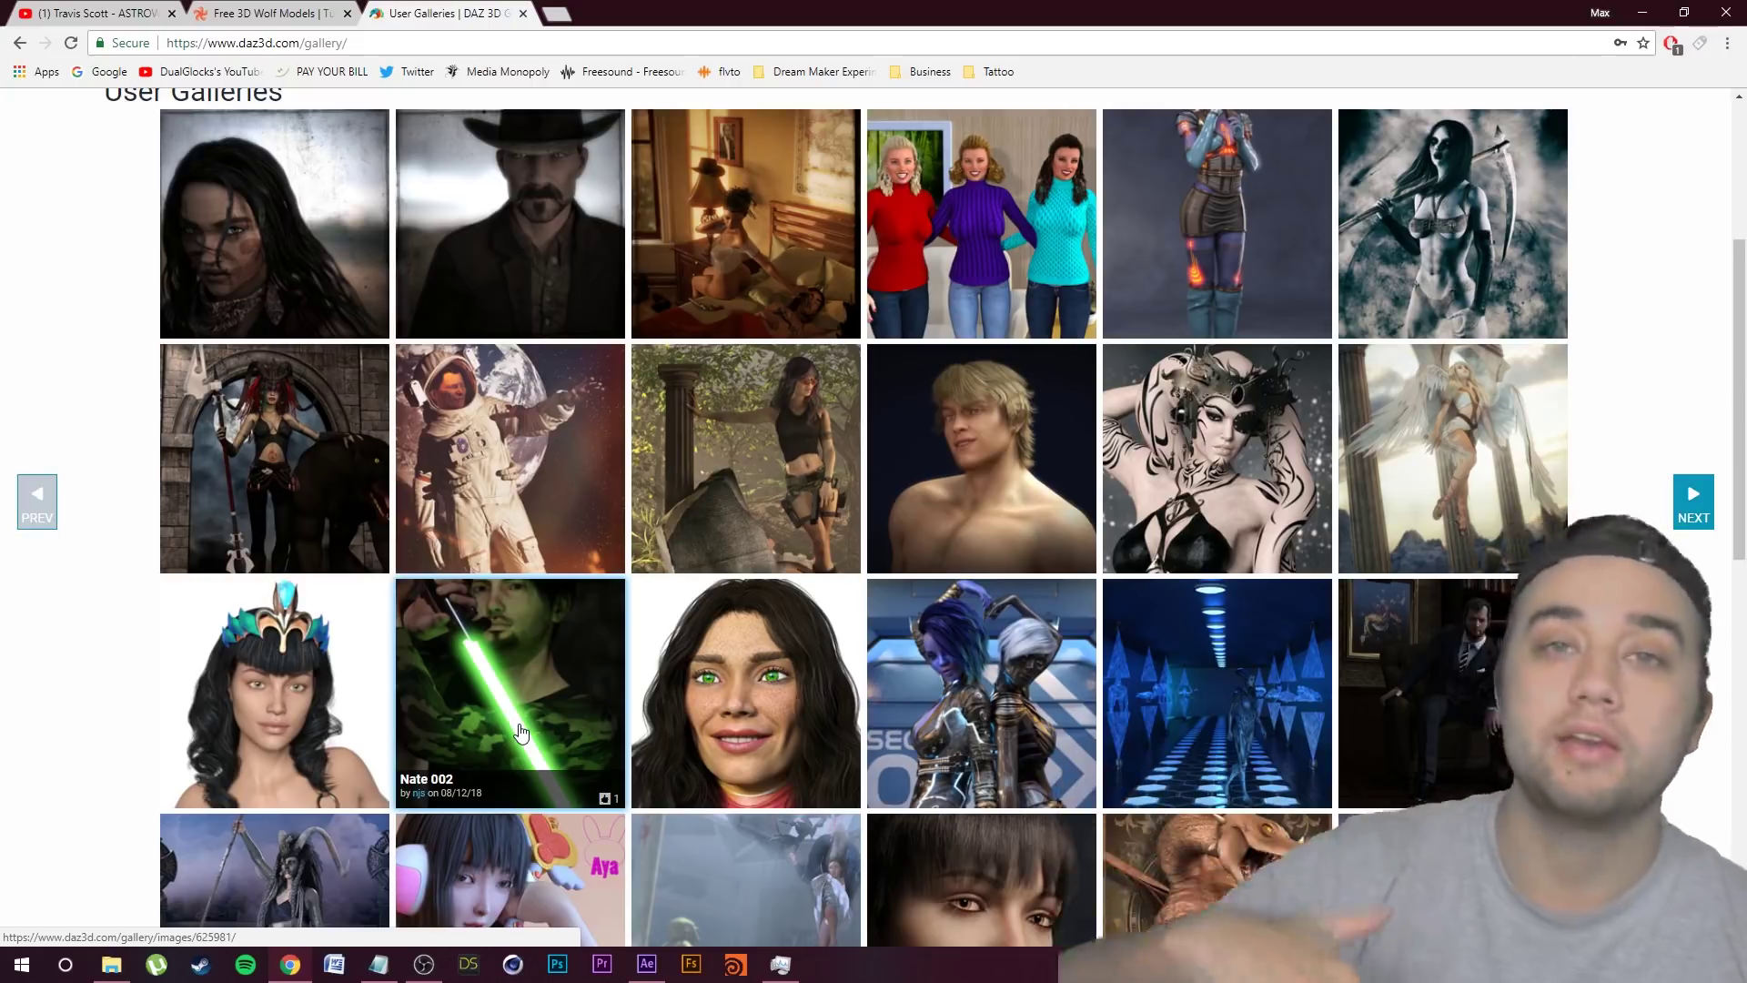
{"action": "scroll", "coordinate": [521, 734], "scroll_direction": "up", "scroll_amount": 4}
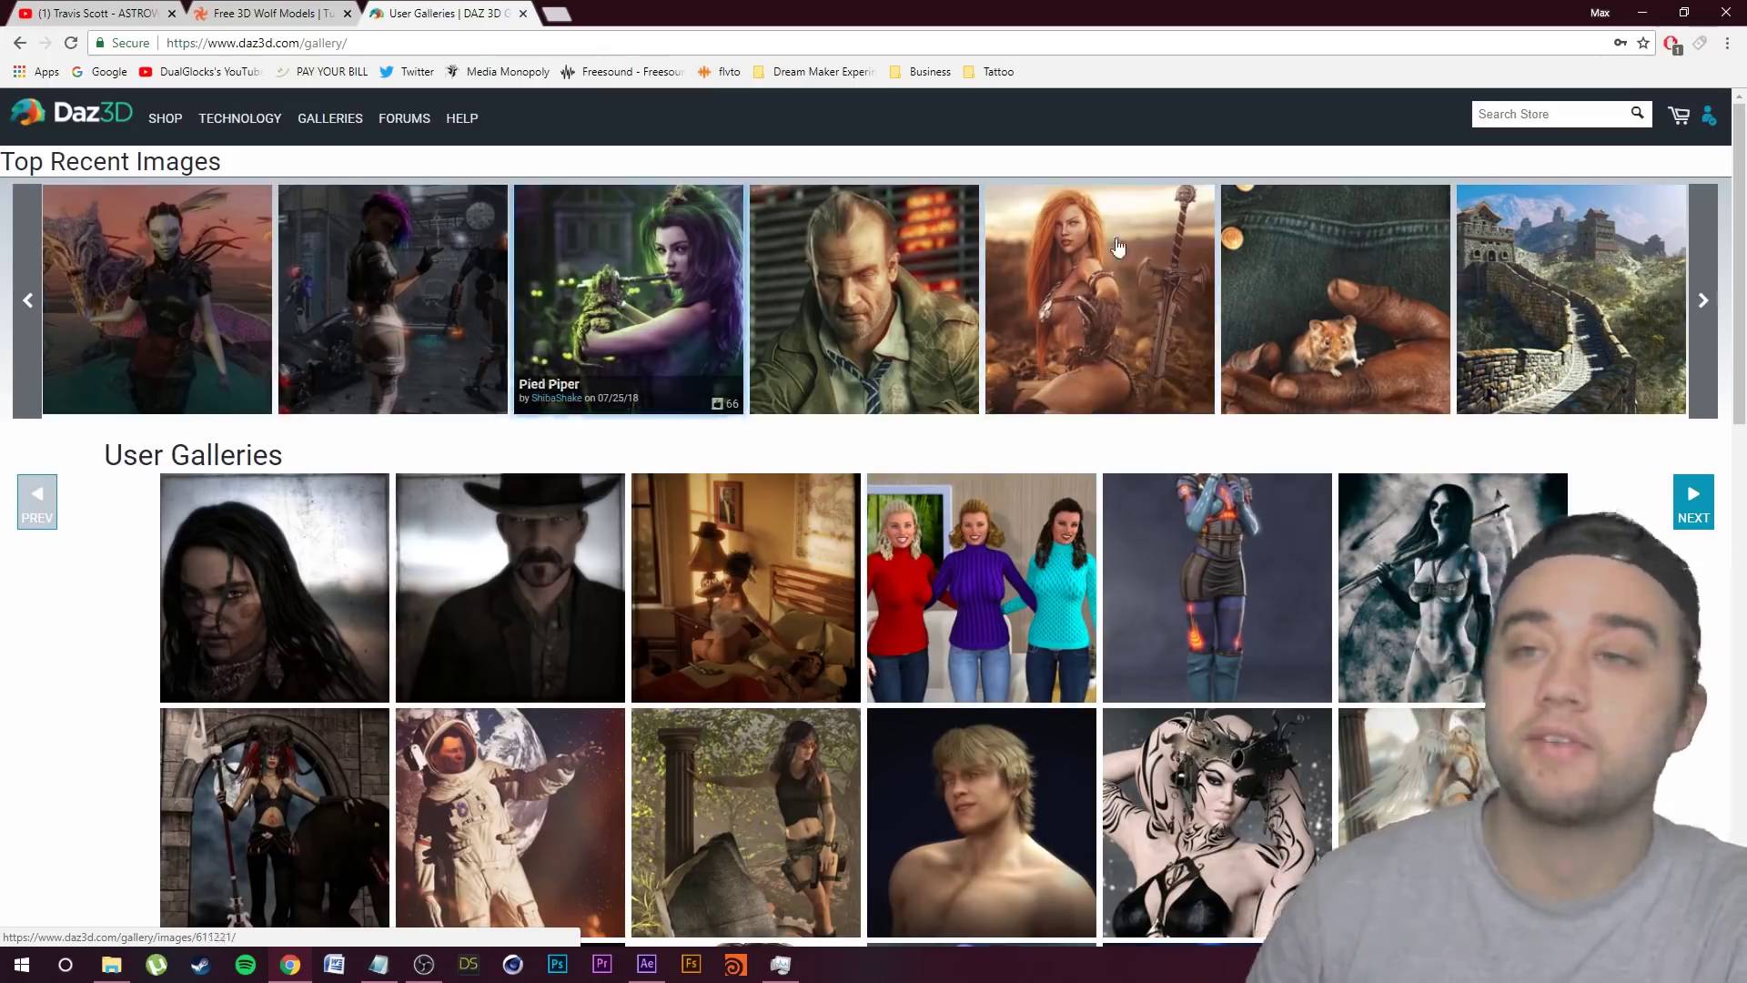
Step: Search the Daz3D store for "wolf" and open the Wolf 2.0 by AM product page
{"action": "left_click", "coordinate": [1497, 111]}
{"action": "type", "text": "w"}
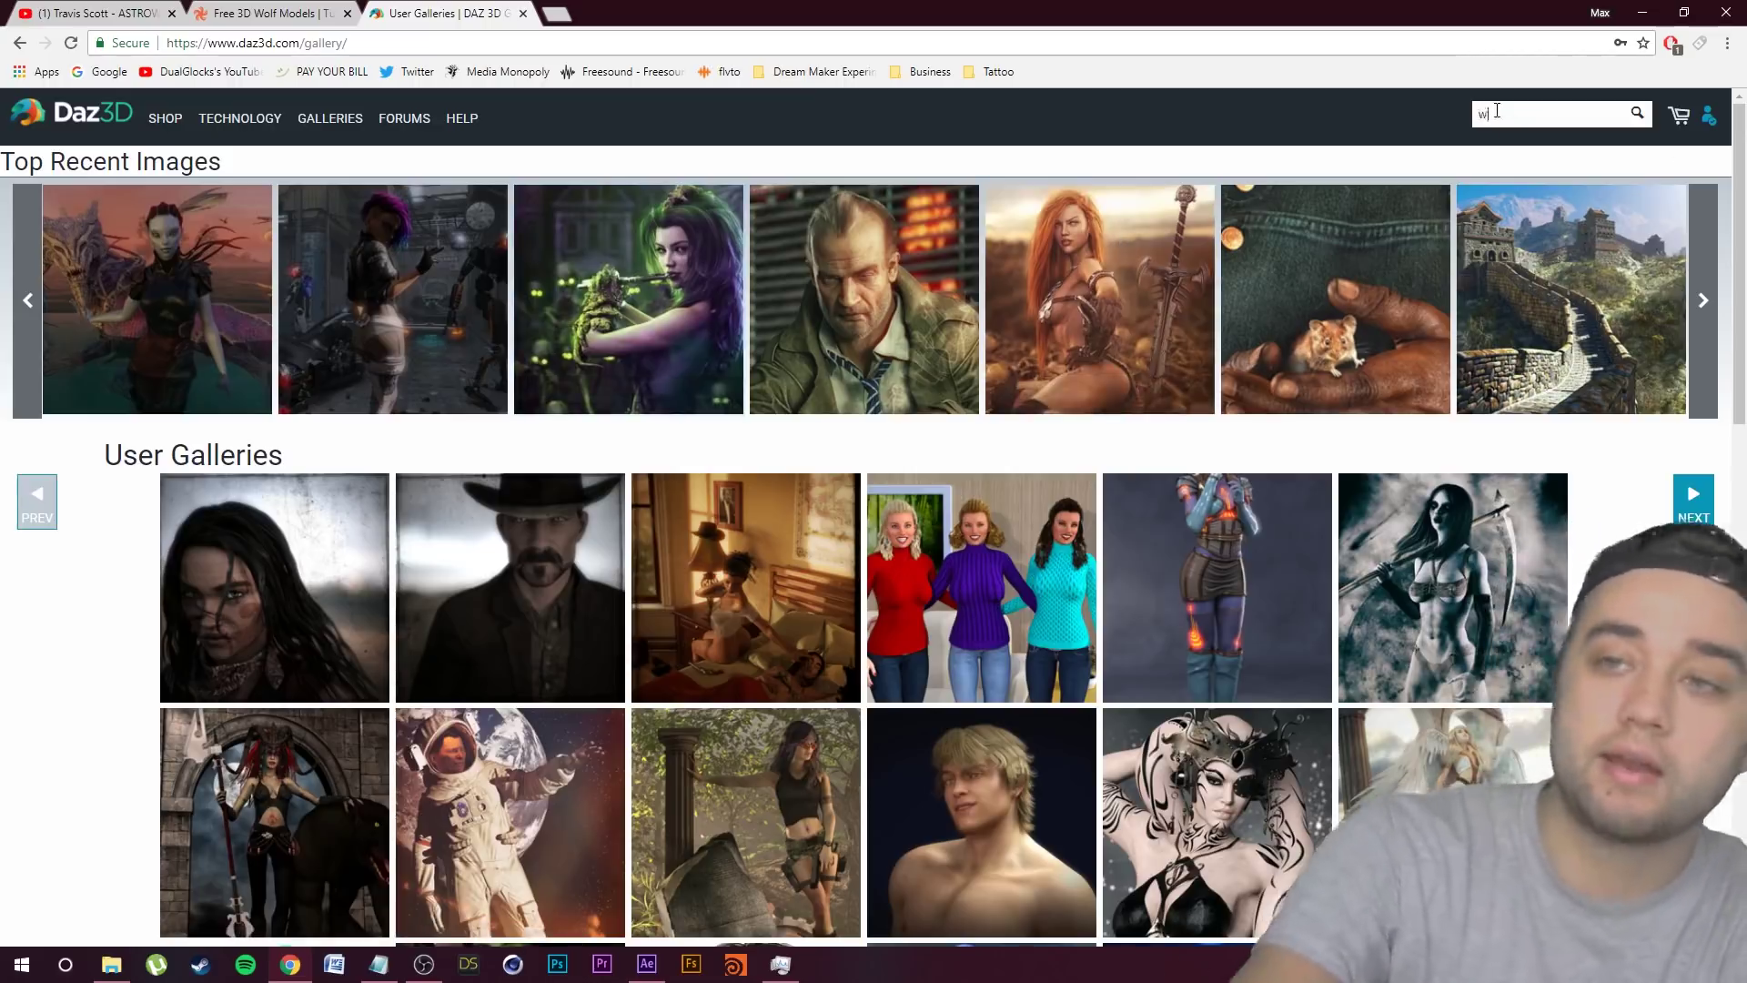
{"action": "type", "text": "olf"}
{"action": "key", "text": "Return"}
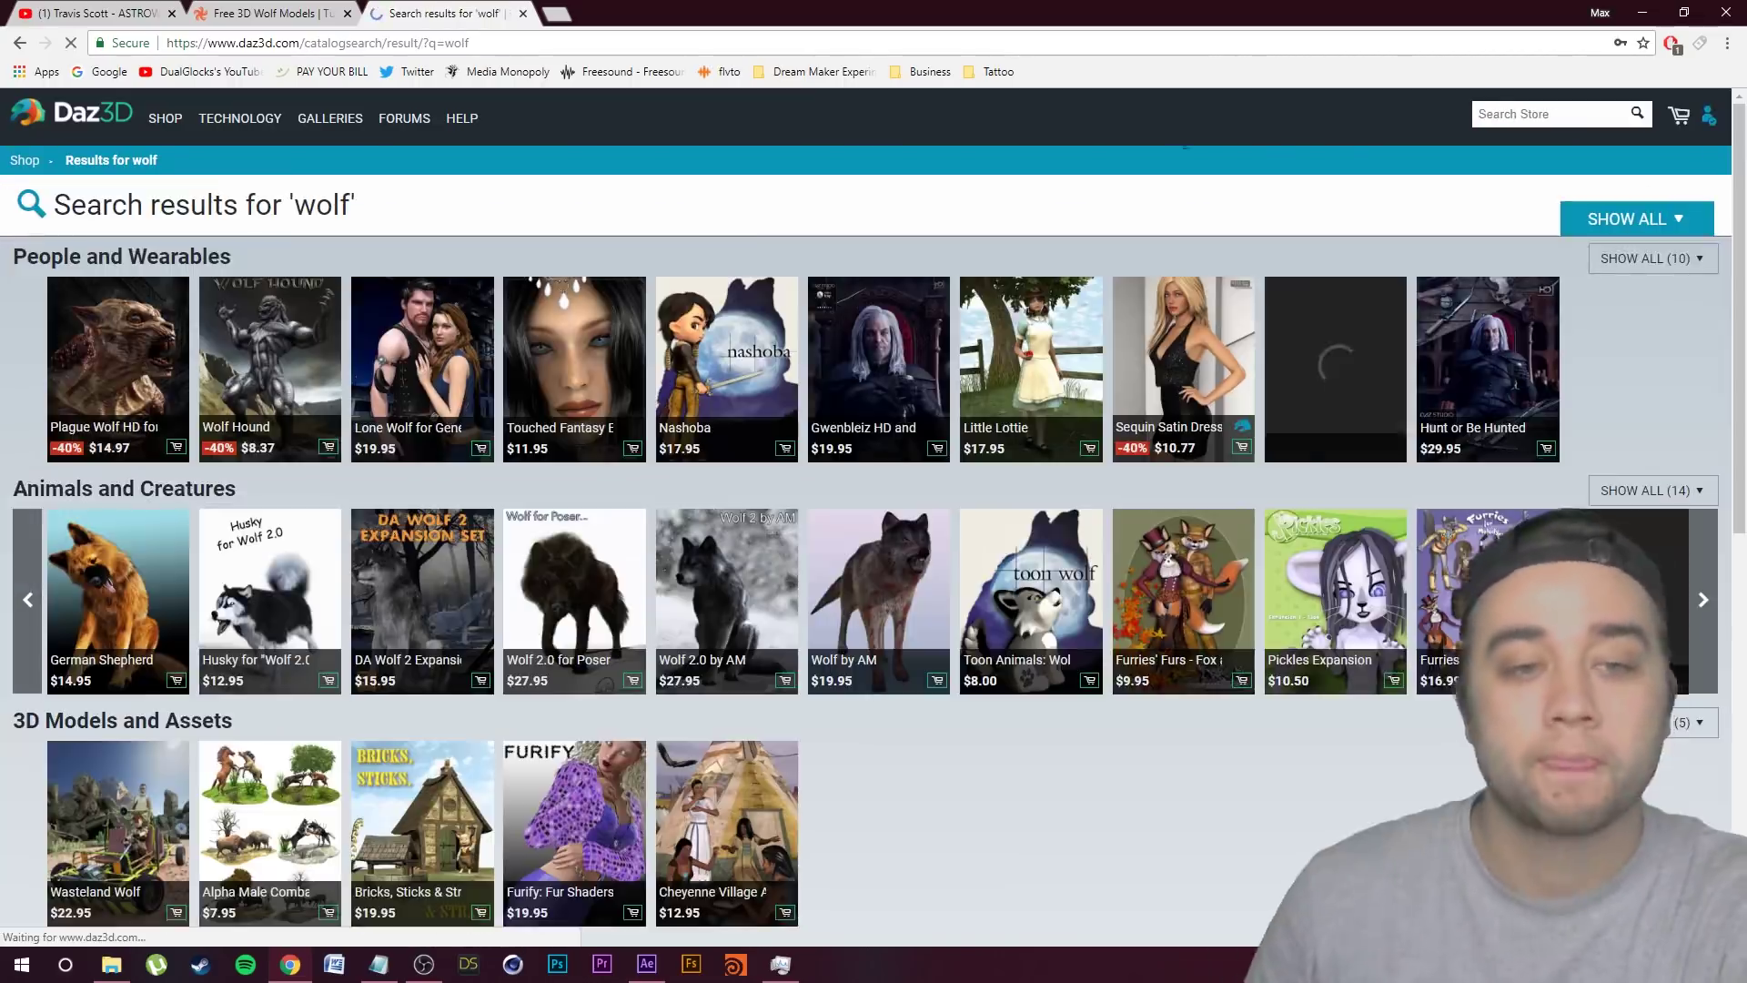
{"action": "left_click", "coordinate": [738, 636]}
{"action": "scroll", "coordinate": [627, 655], "scroll_direction": "down", "scroll_amount": 2}
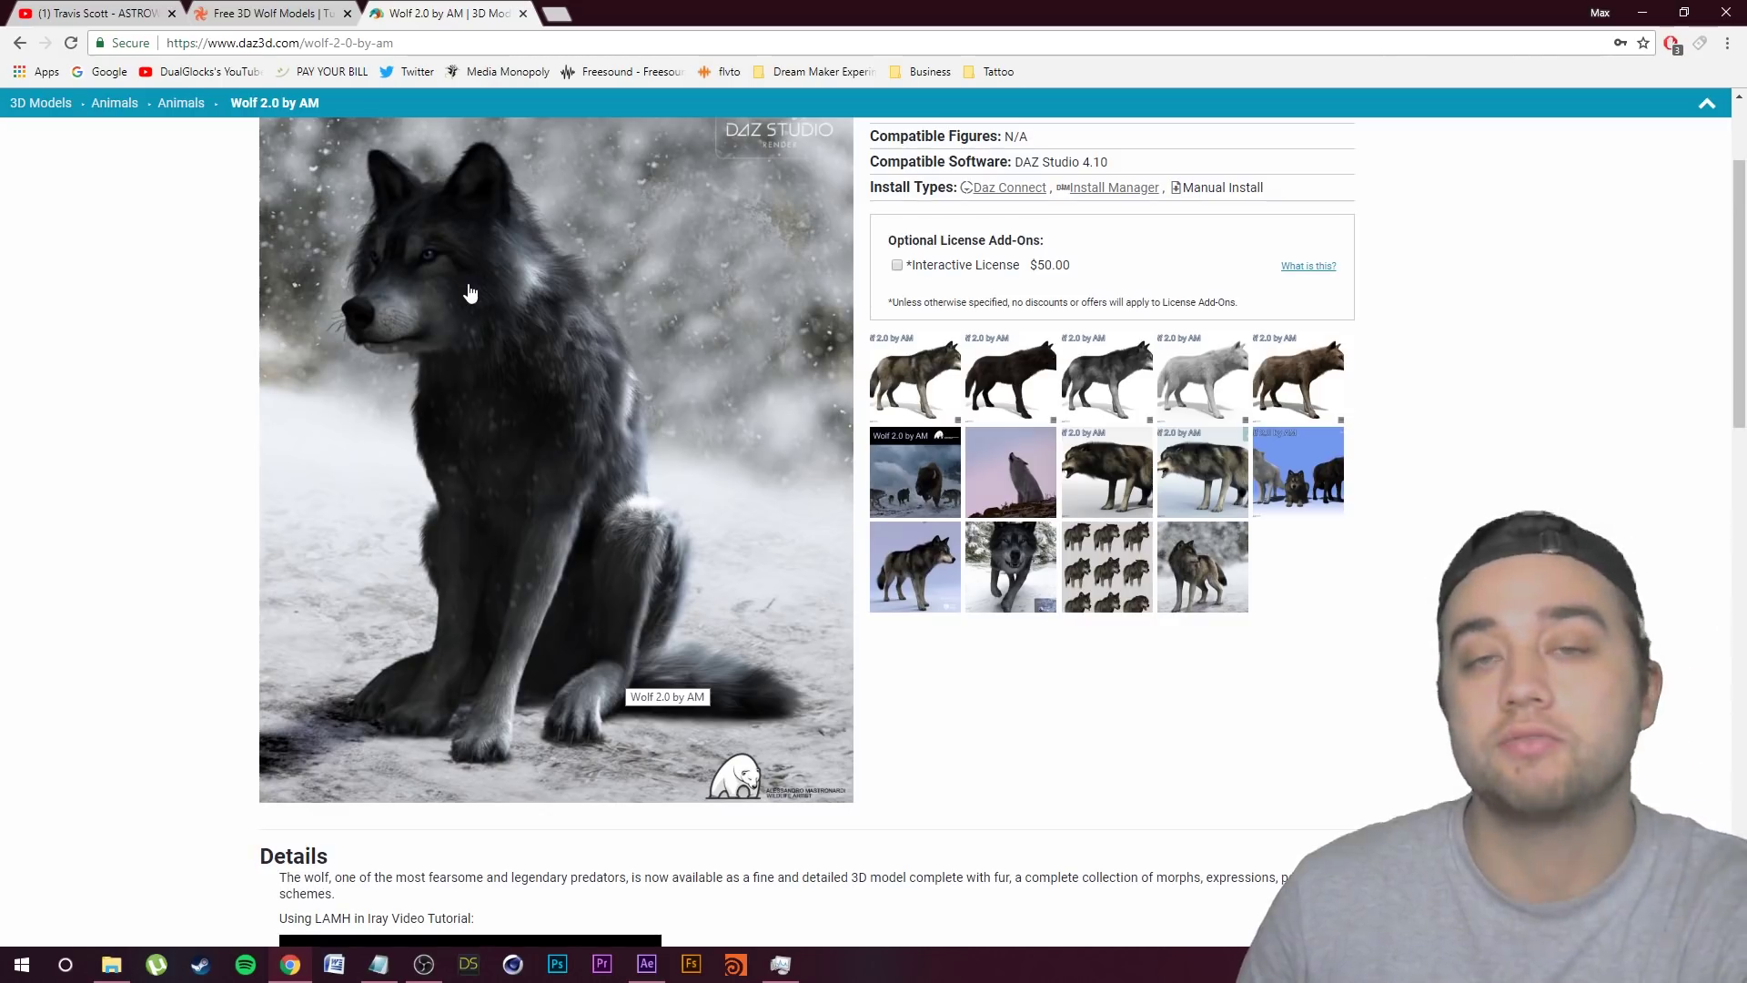
Step: Review the add-ons and included features of Wolf 2.0 by AM and the Look At My Hair product page
{"action": "scroll", "coordinate": [985, 383], "scroll_direction": "down", "scroll_amount": 10}
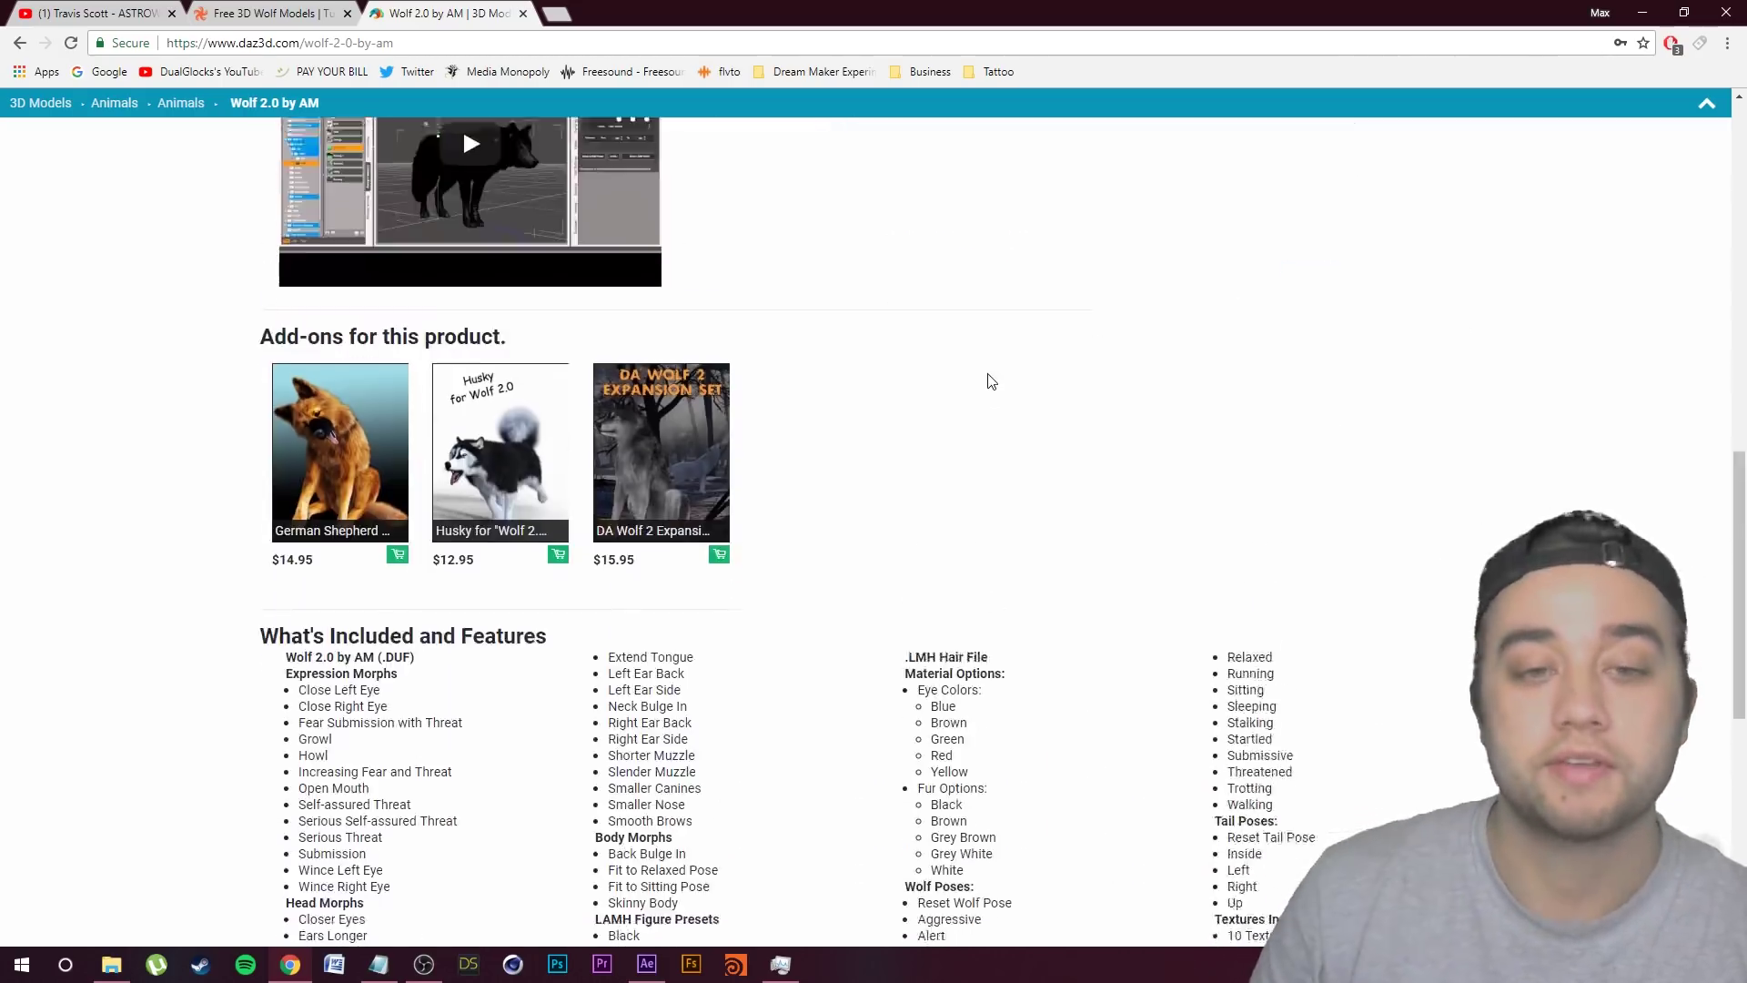
{"action": "scroll", "coordinate": [982, 388], "scroll_direction": "up", "scroll_amount": 3}
{"action": "scroll", "coordinate": [982, 389], "scroll_direction": "up", "scroll_amount": 10}
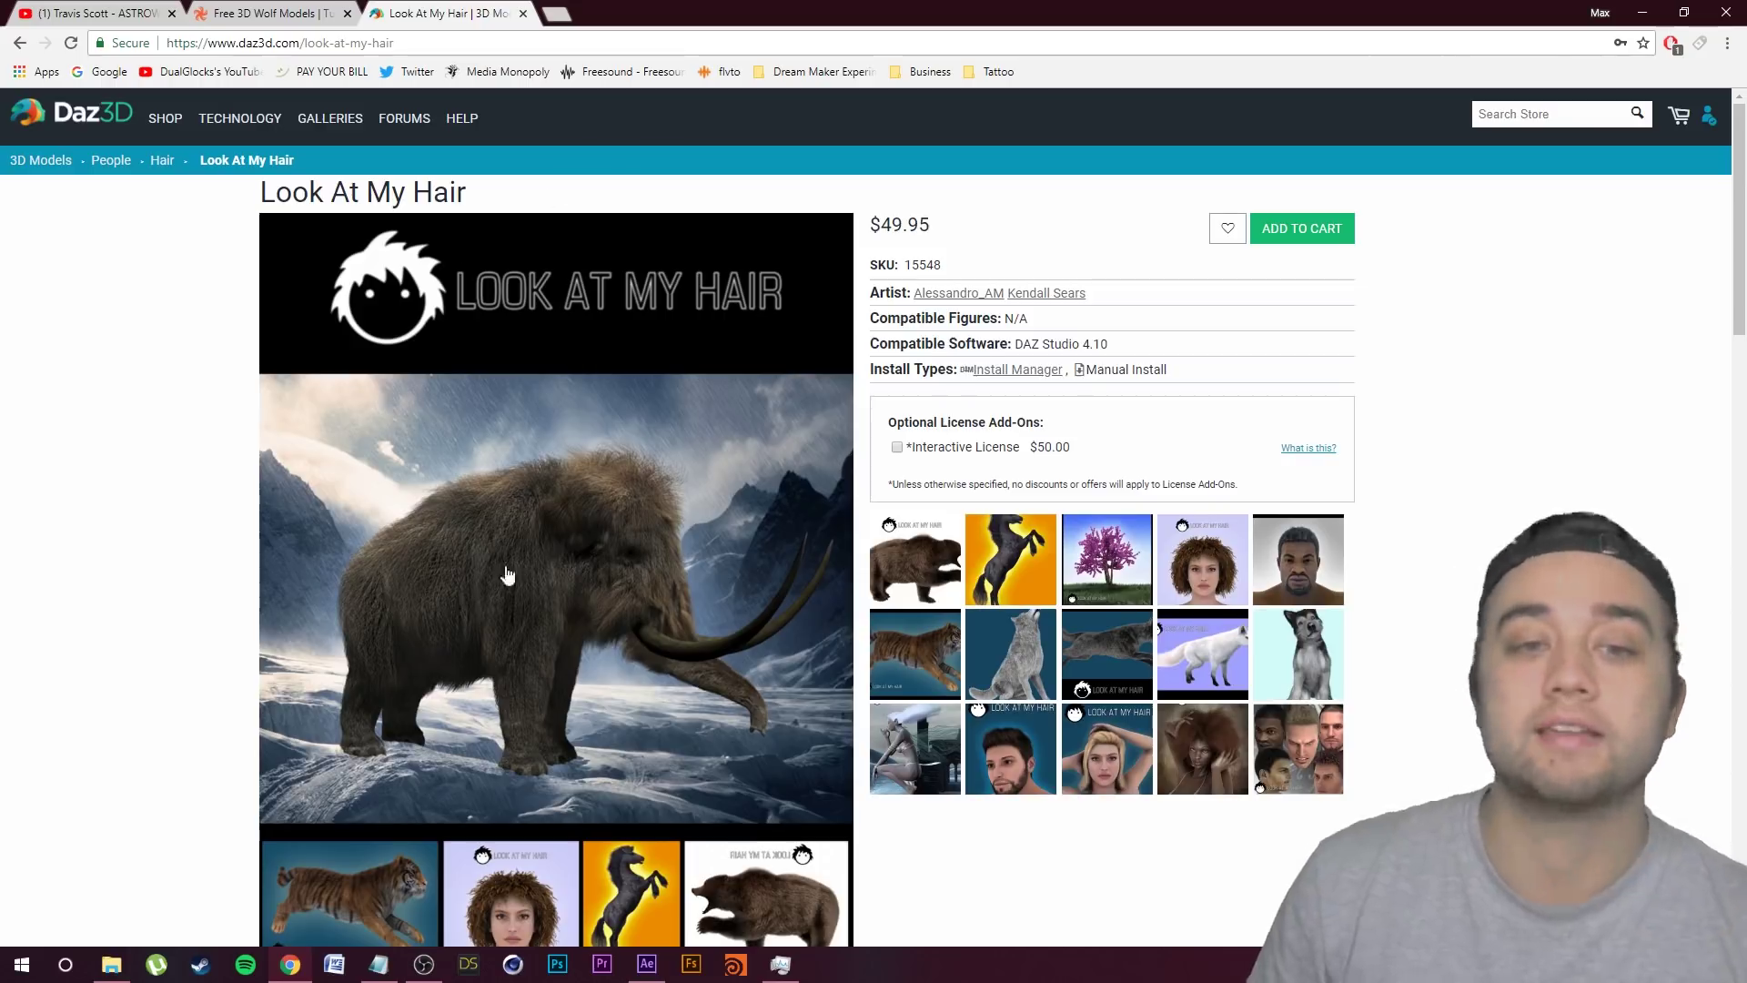
{"action": "scroll", "coordinate": [696, 619], "scroll_direction": "down", "scroll_amount": 2}
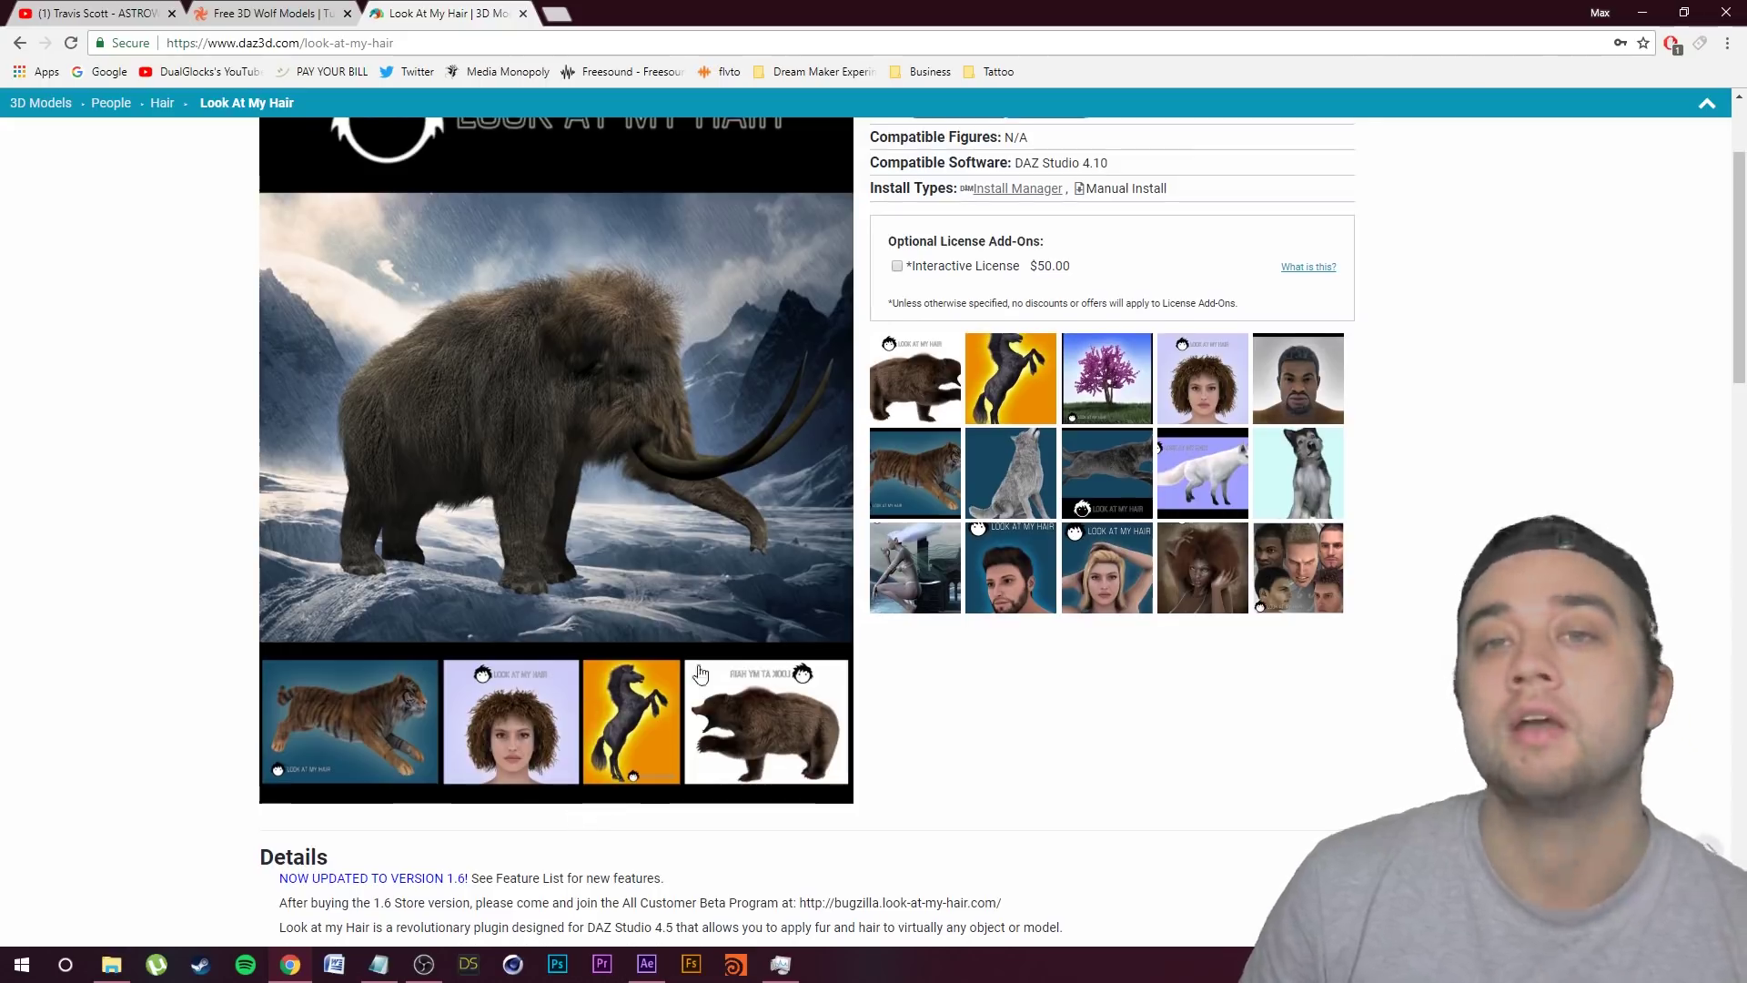
{"action": "scroll", "coordinate": [1035, 337], "scroll_direction": "up", "scroll_amount": 2}
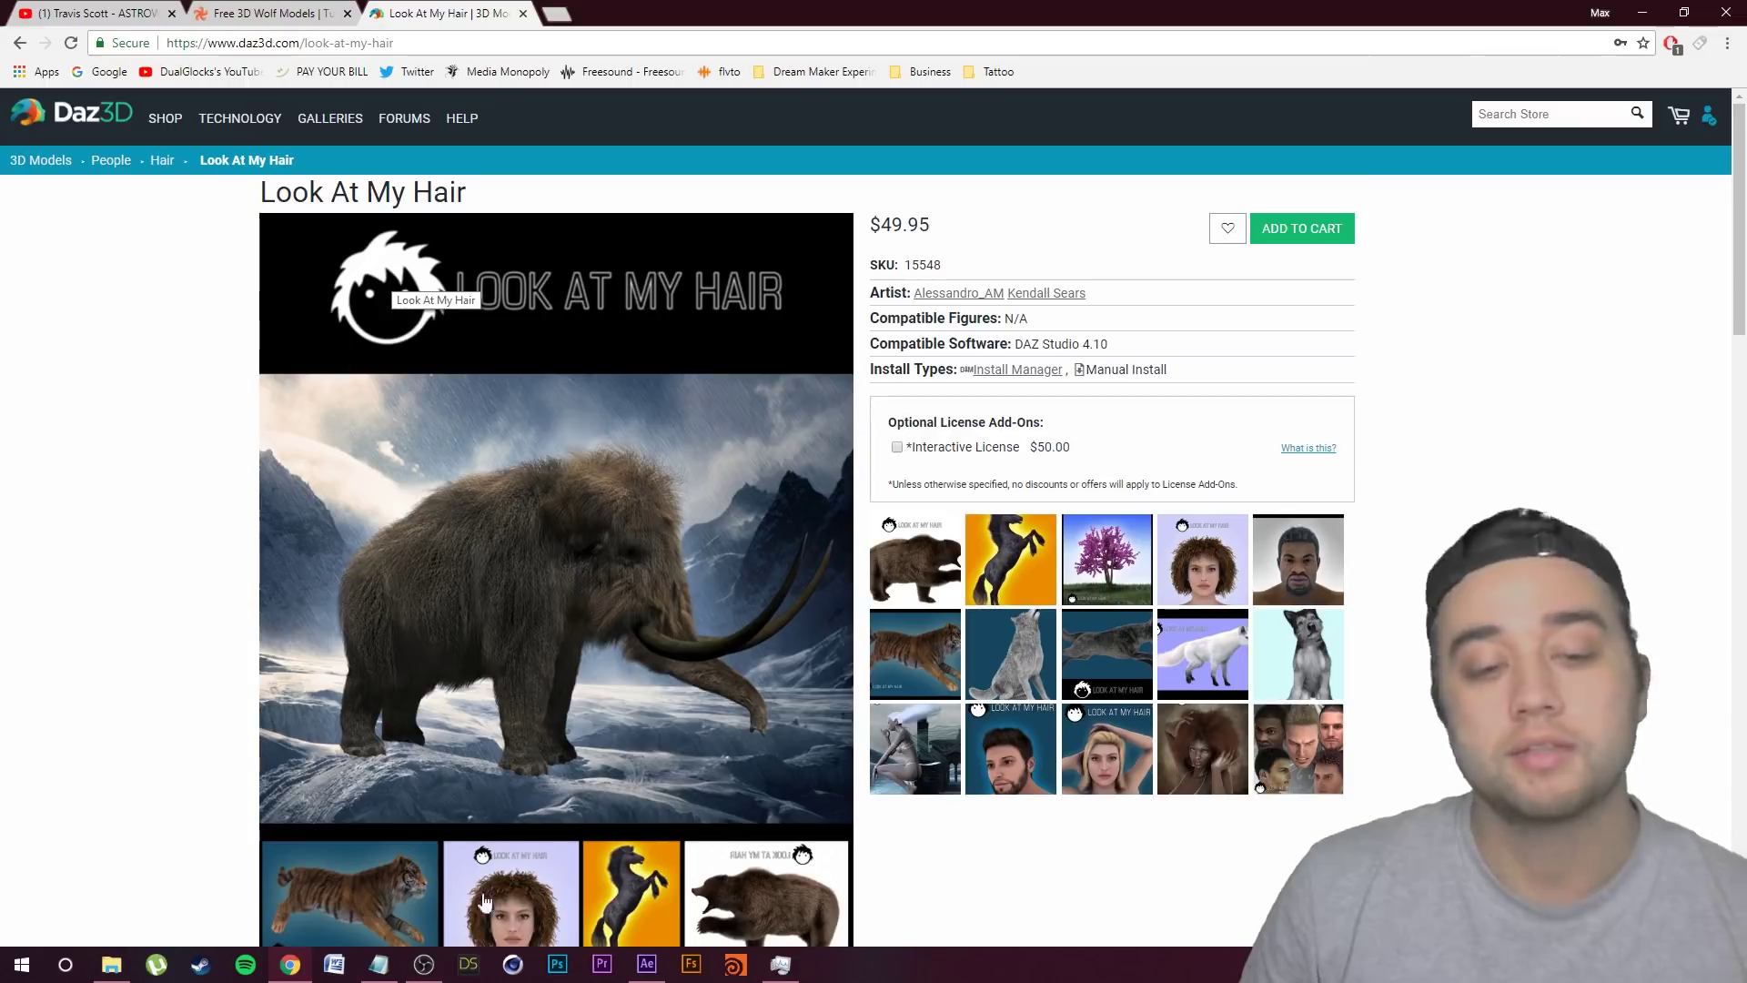
Step: Switch to DAZ Studio, dismiss the welcome window, and check the Install and Smart Content views before returning to the Content Library
{"action": "left_click", "coordinate": [477, 970]}
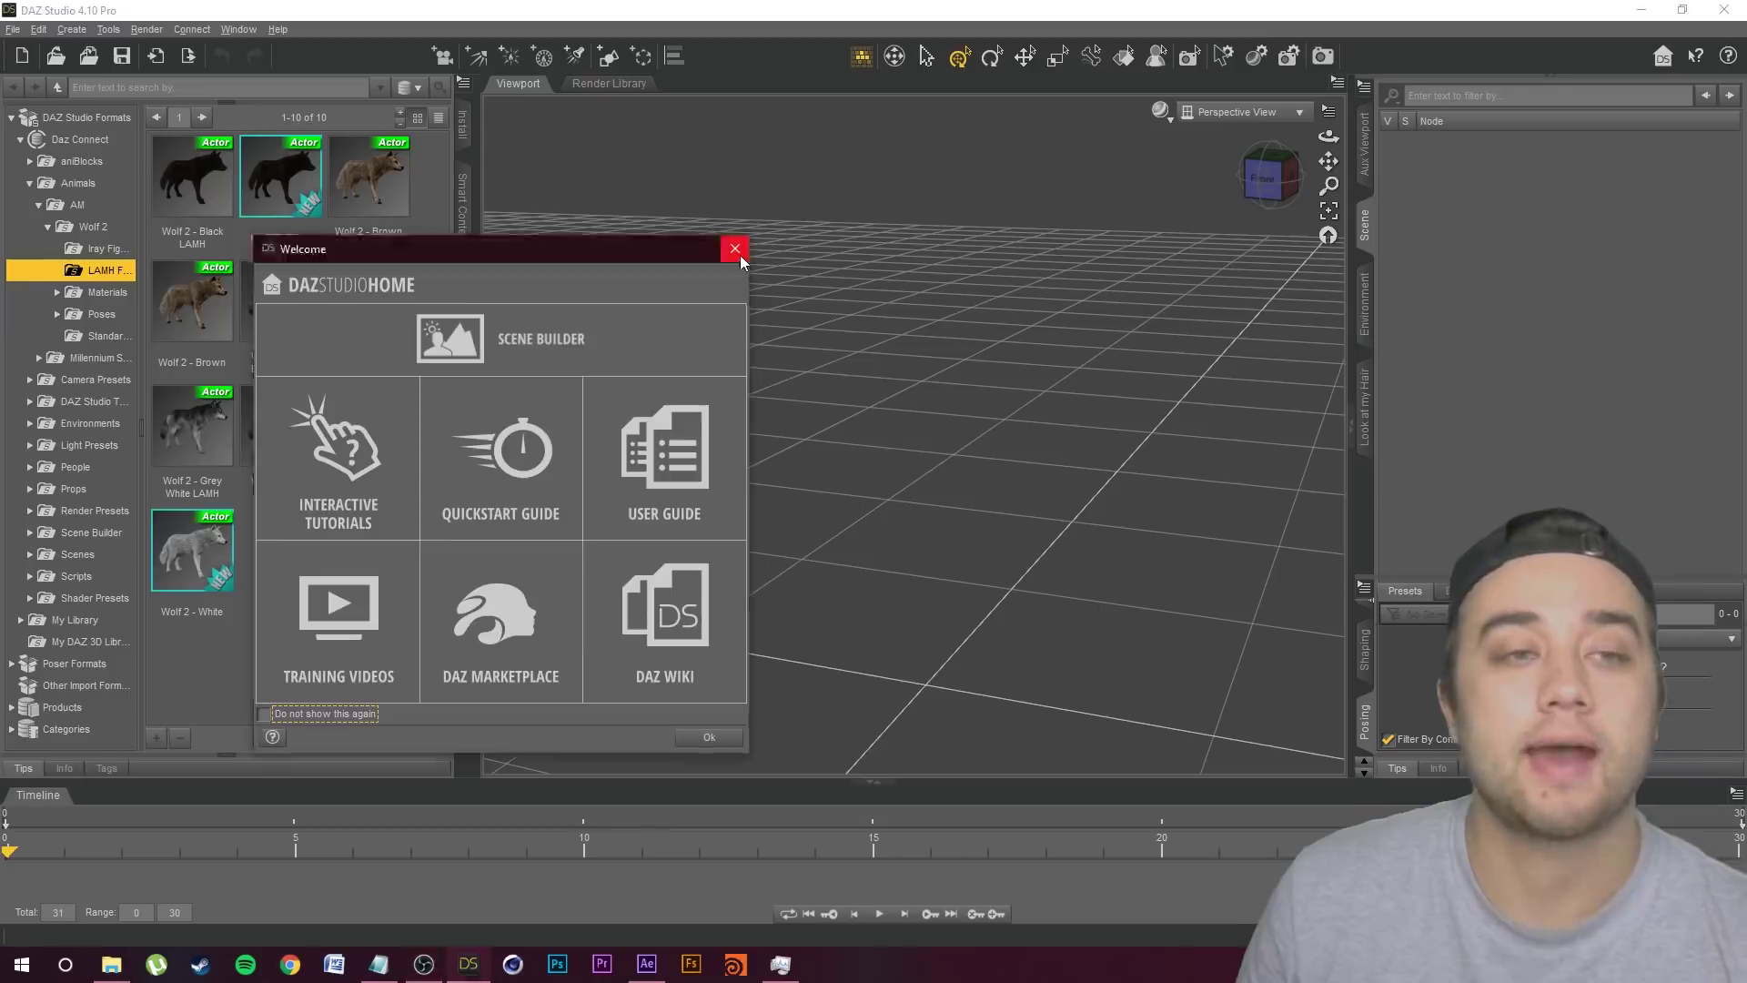
{"action": "left_click", "coordinate": [737, 253]}
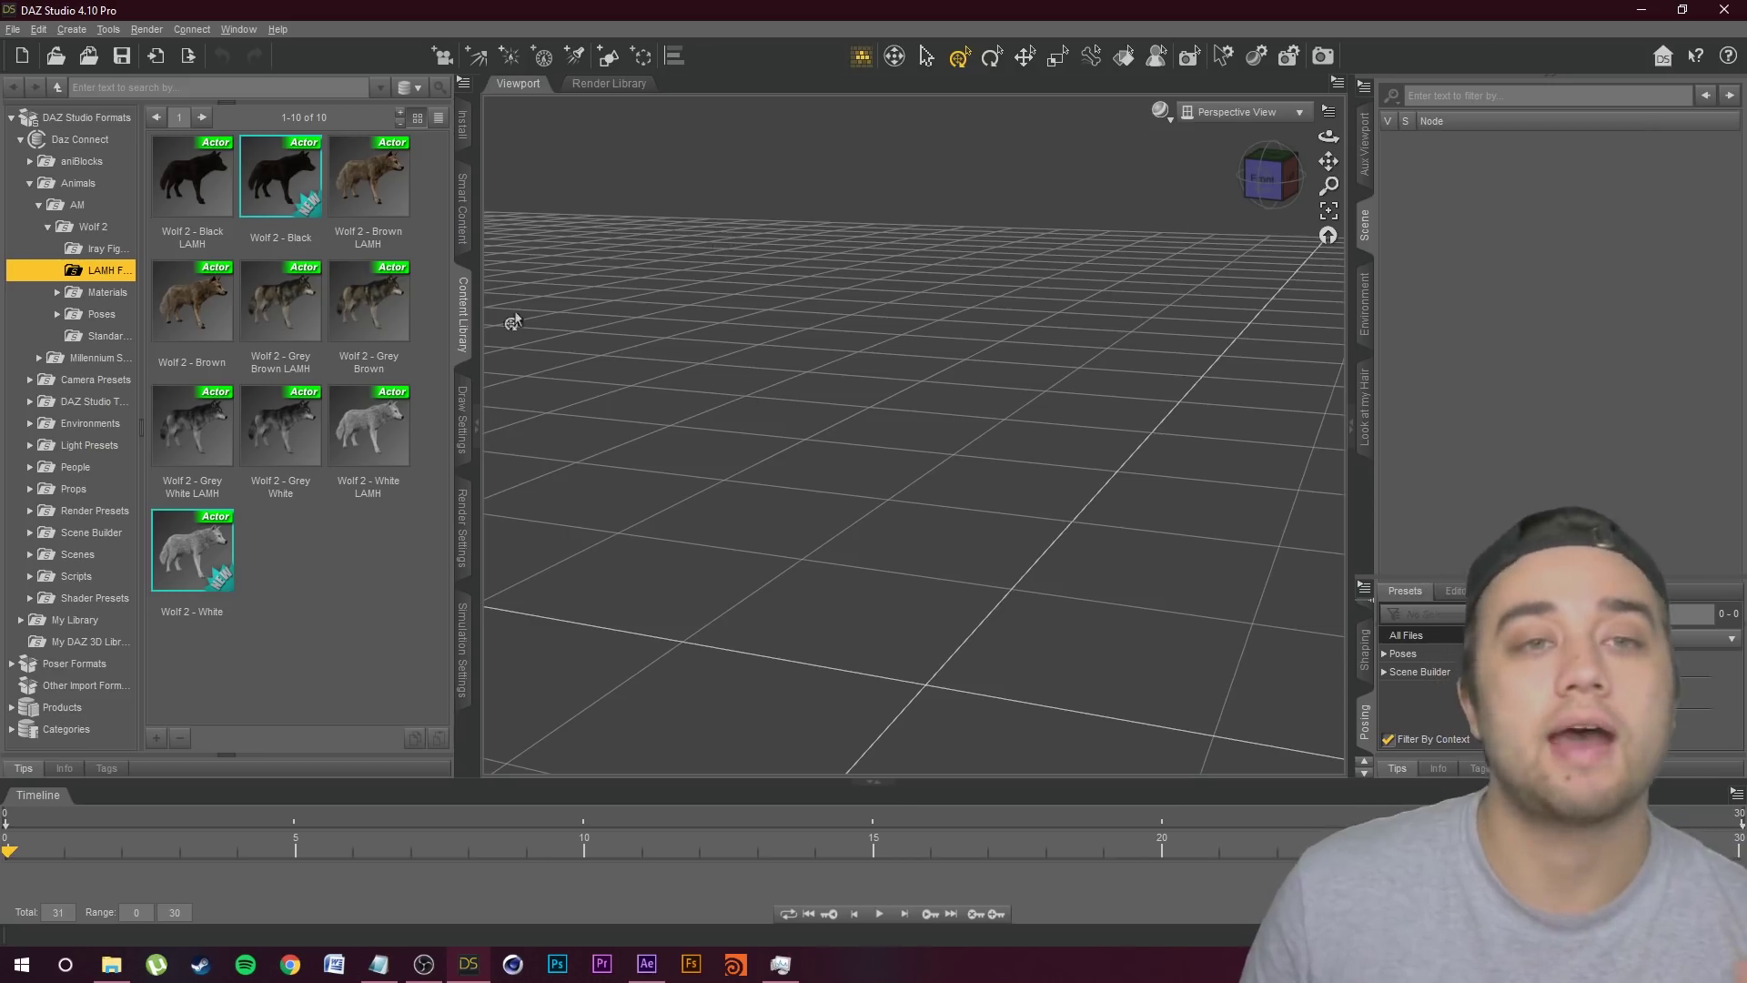
{"action": "left_click", "coordinate": [468, 144]}
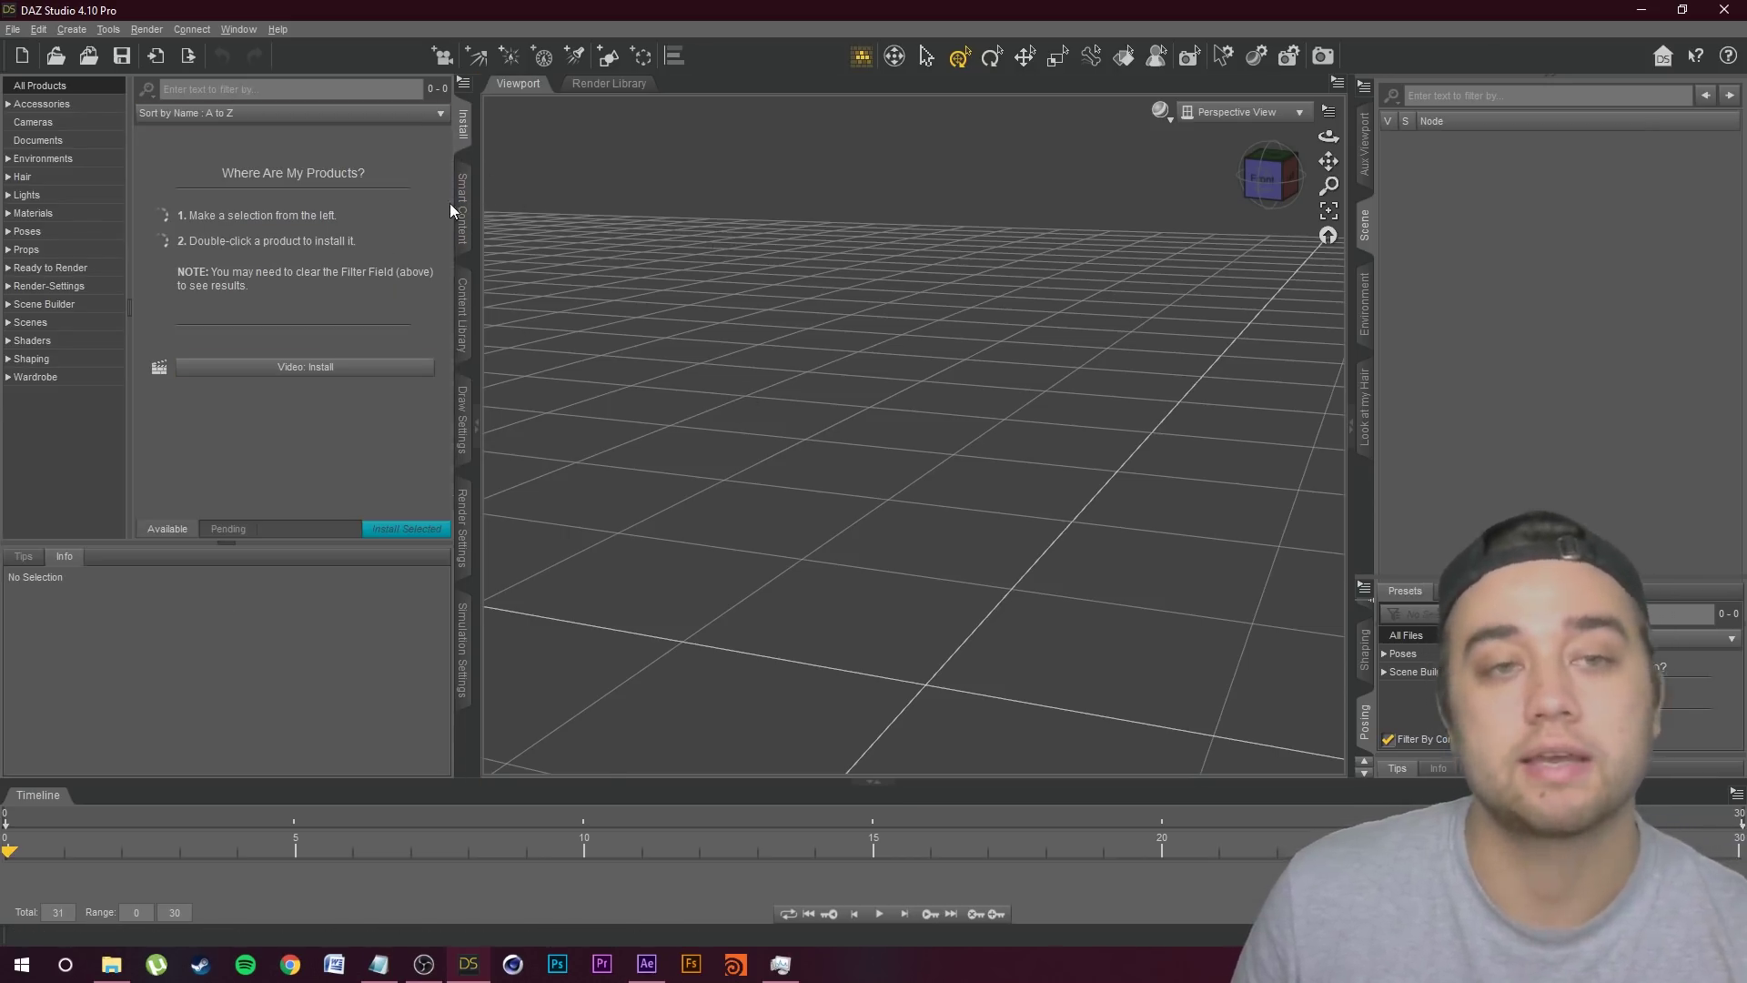
{"action": "left_click", "coordinate": [463, 228]}
{"action": "left_click", "coordinate": [463, 320]}
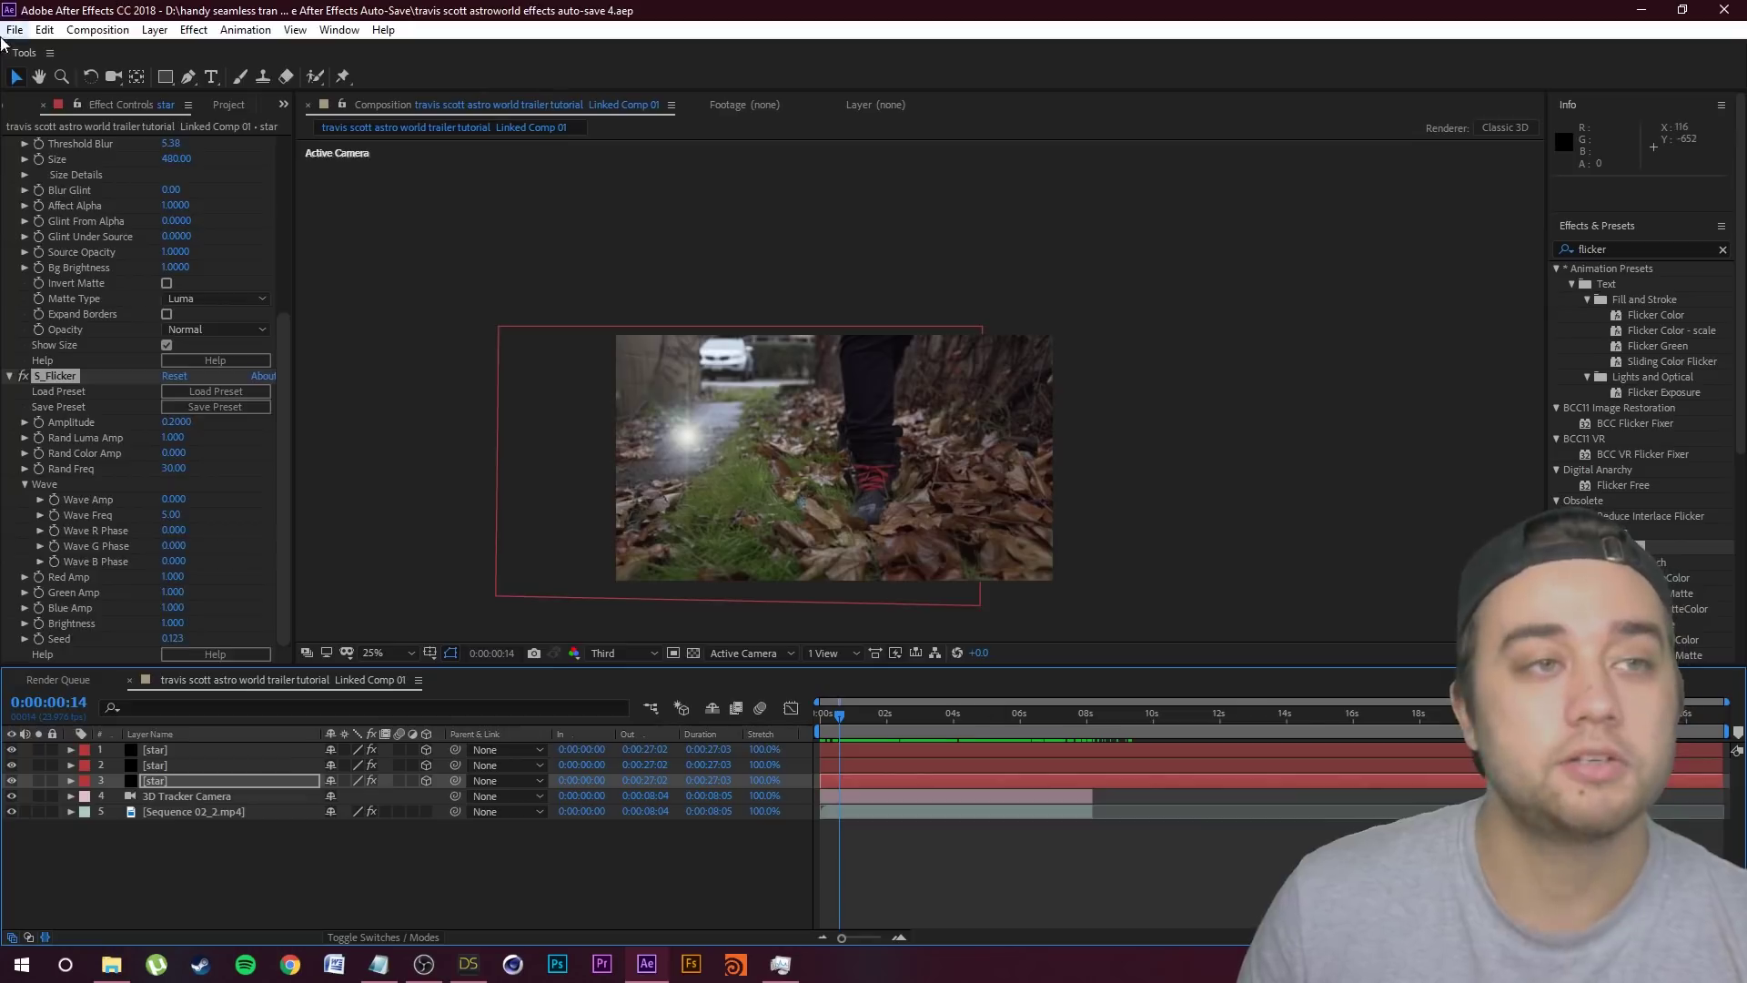
{"action": "left_click", "coordinate": [14, 29]}
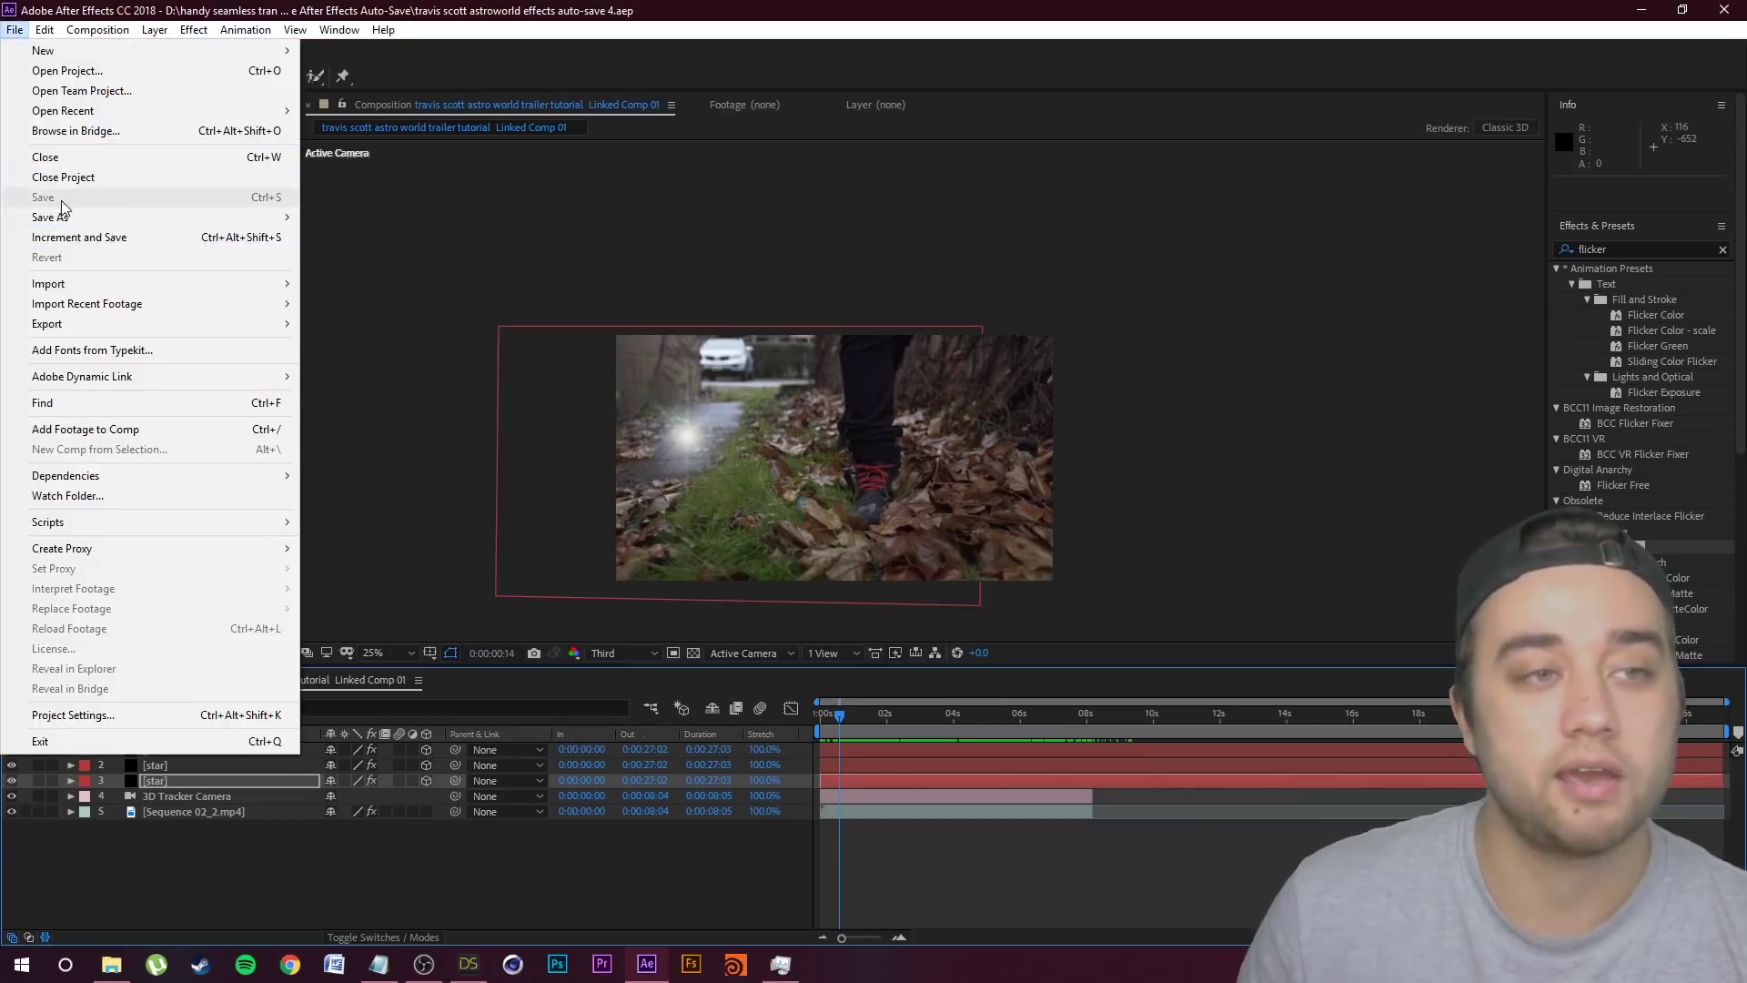
{"action": "left_click", "coordinate": [684, 9]}
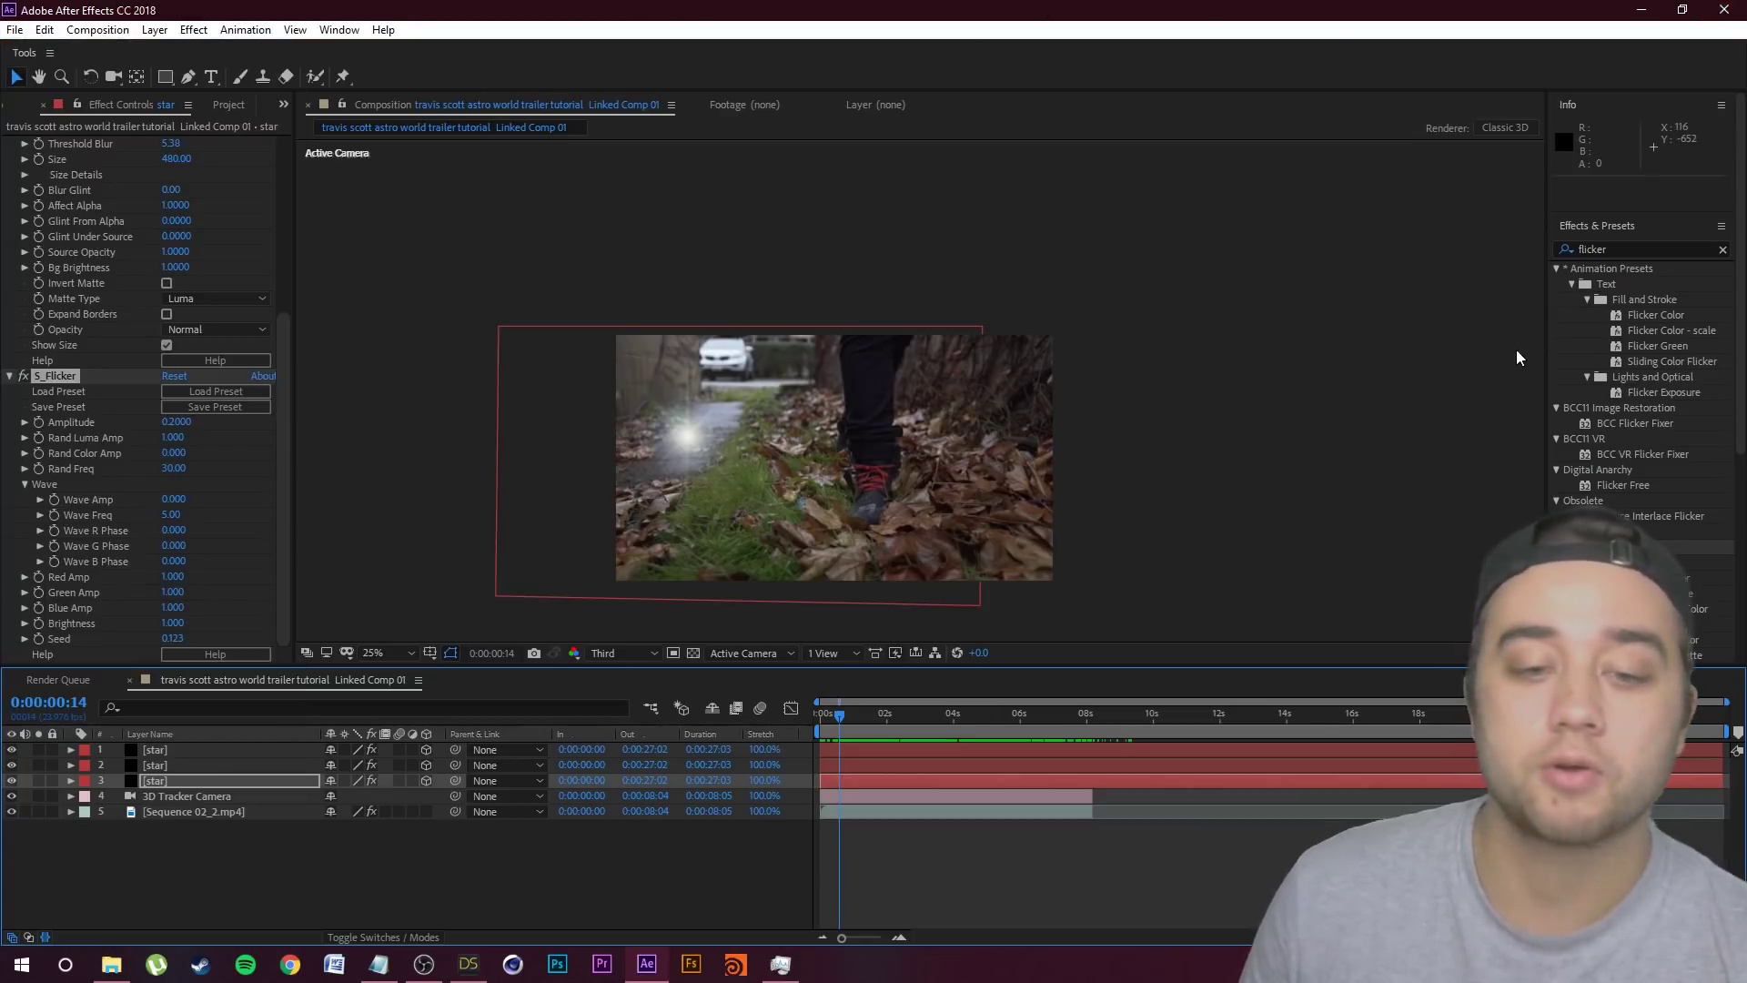
{"action": "mouse_move", "coordinate": [472, 963]}
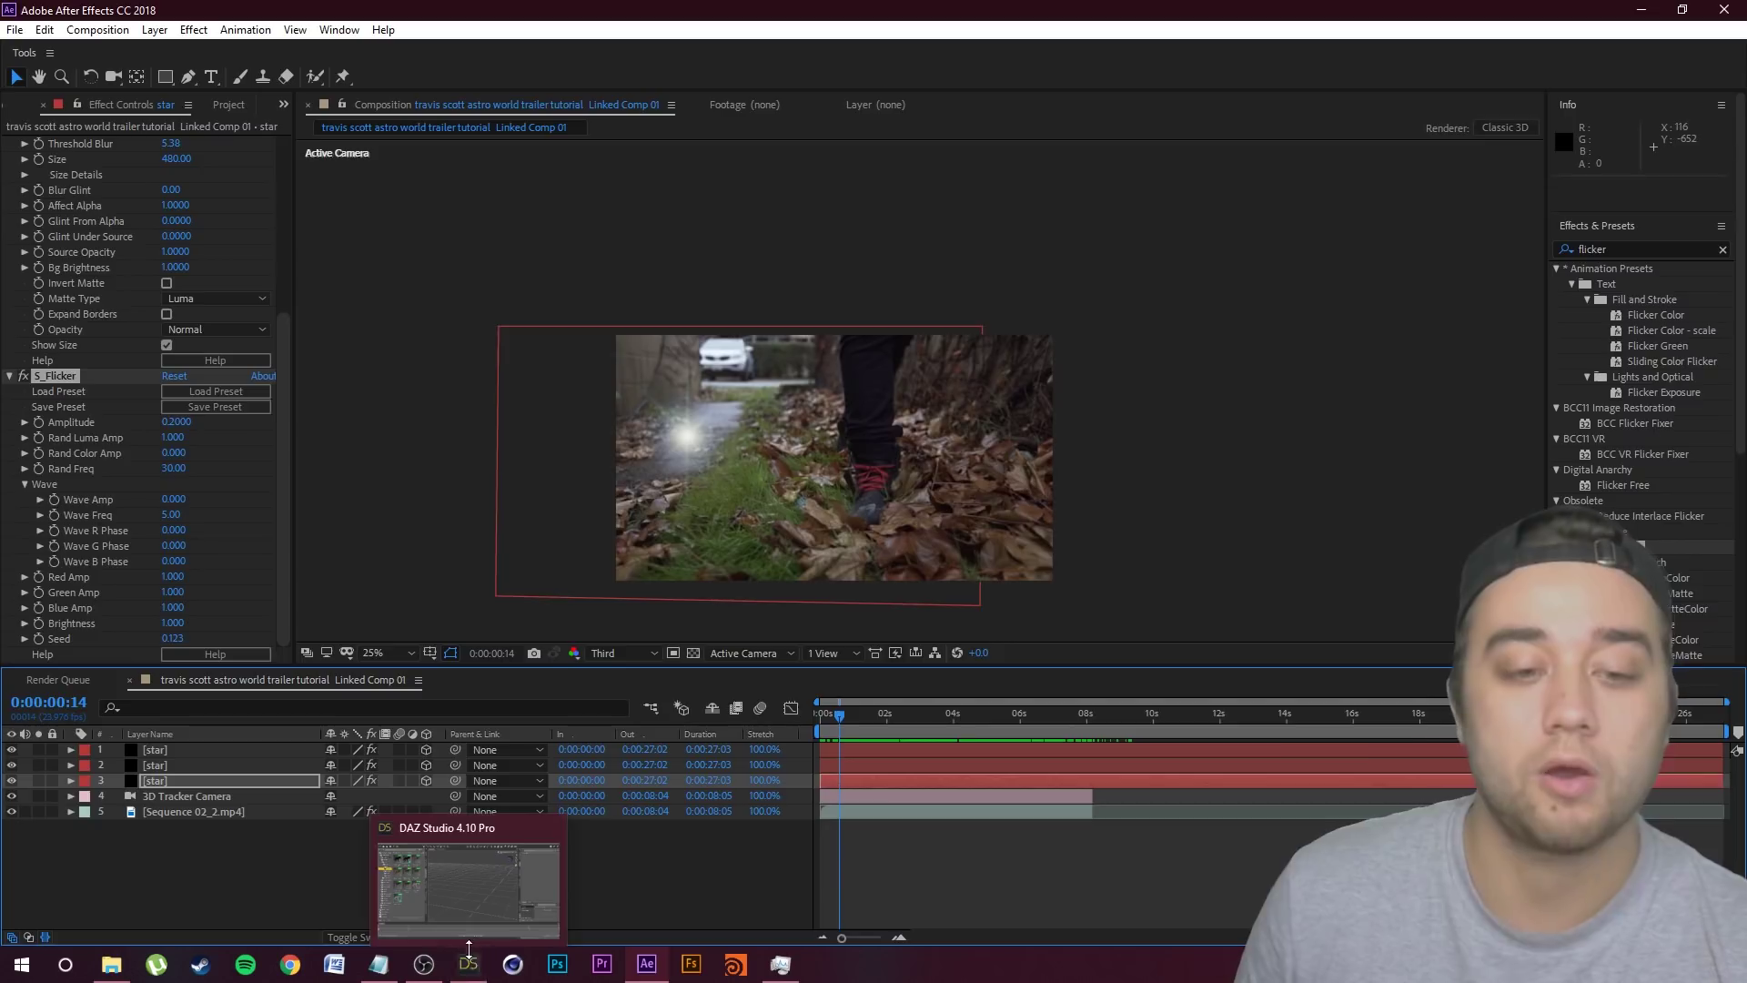
{"action": "left_click", "coordinate": [495, 911]}
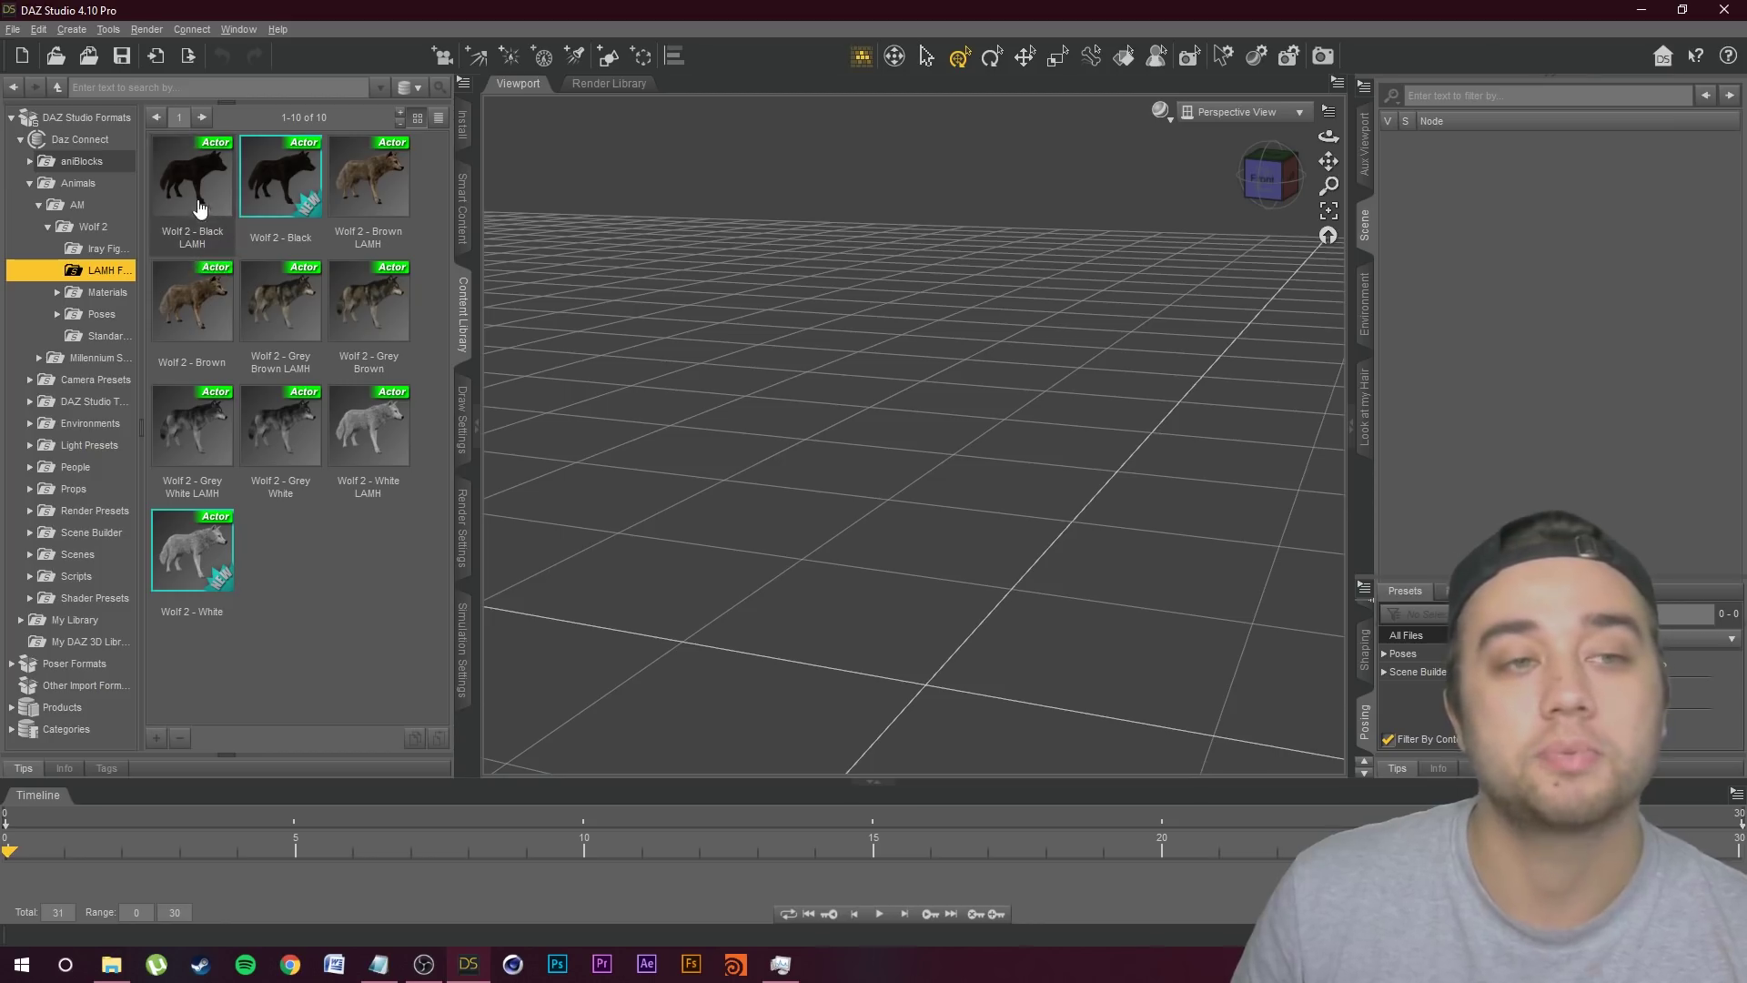
Step: Load the Wolf 2 - Black LAMH actor from the content library into the scene
{"action": "left_click_drag", "start_coordinate": [188, 200], "coordinate": [619, 512]}
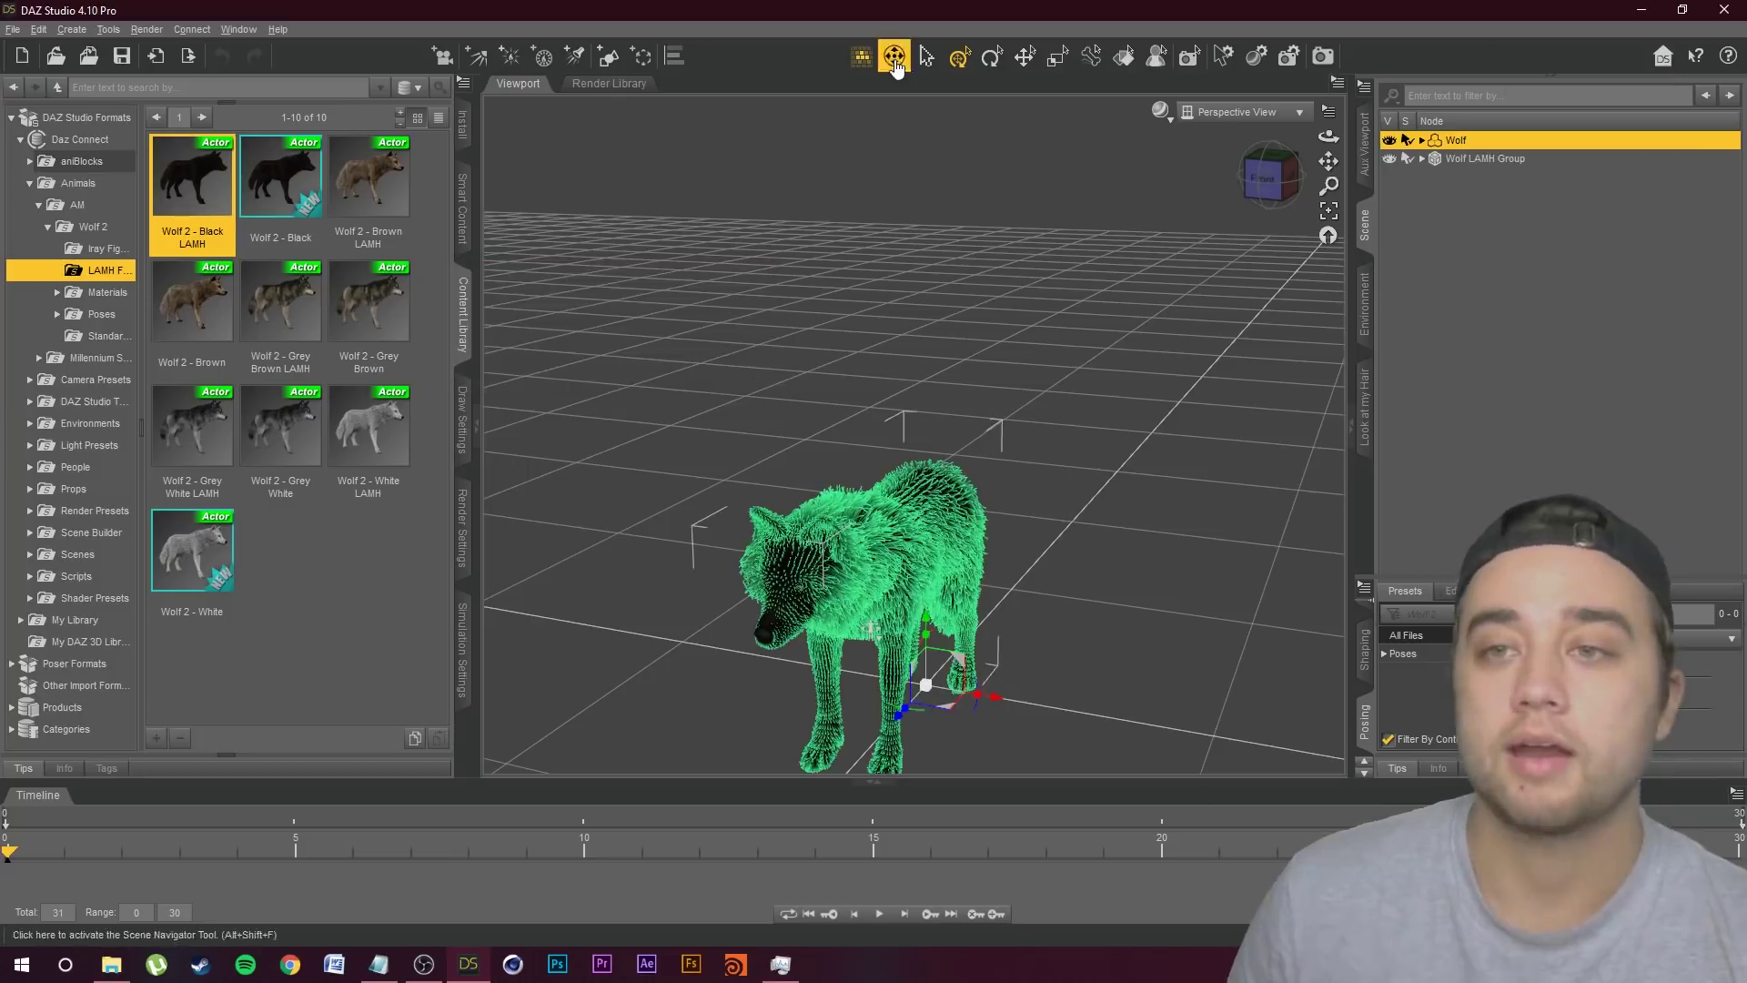
{"action": "mouse_move", "coordinate": [1269, 178]}
{"action": "left_mouse_down"}
{"action": "mouse_move", "coordinate": [1311, 178]}
{"action": "mouse_move", "coordinate": [1265, 177]}
{"action": "left_mouse_up"}
{"action": "left_click_drag", "start_coordinate": [861, 657], "coordinate": [872, 660]}
{"action": "left_click_drag", "start_coordinate": [1272, 182], "coordinate": [1285, 202]}
Step: Preview the wolf in the NVIDIA Iray draw style and return the viewport to Texture Shaded
{"action": "left_click", "coordinate": [1162, 112]}
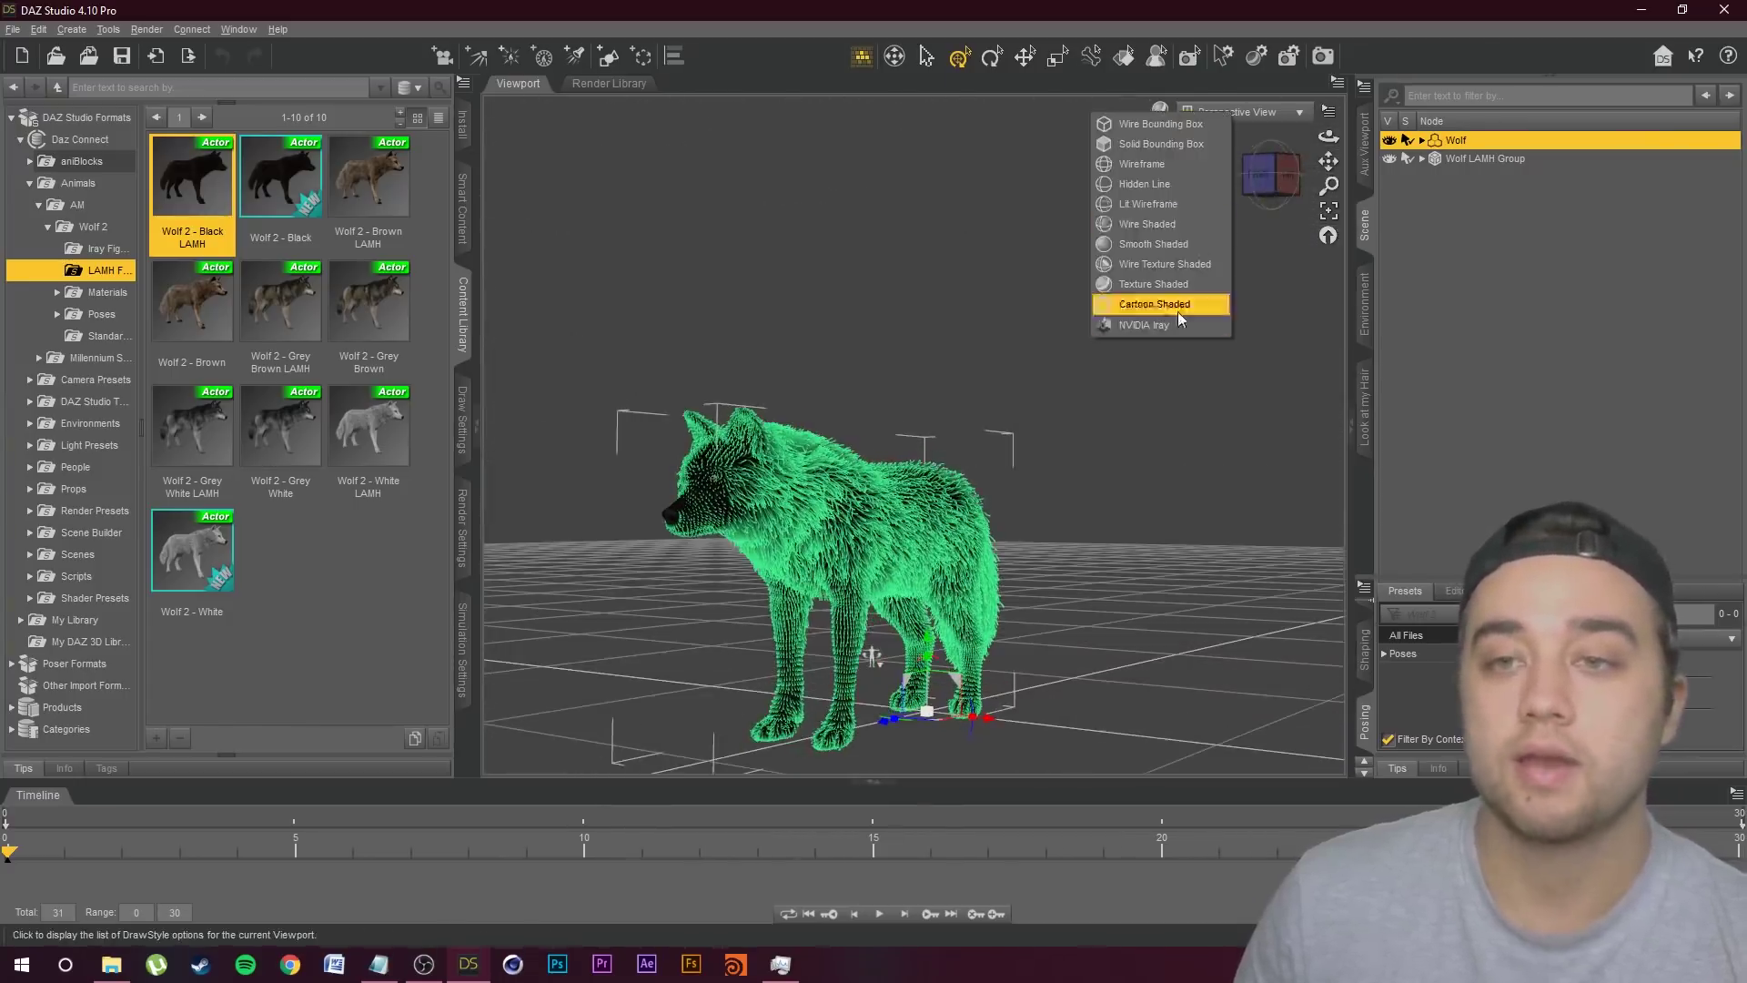
{"action": "left_click", "coordinate": [1172, 288]}
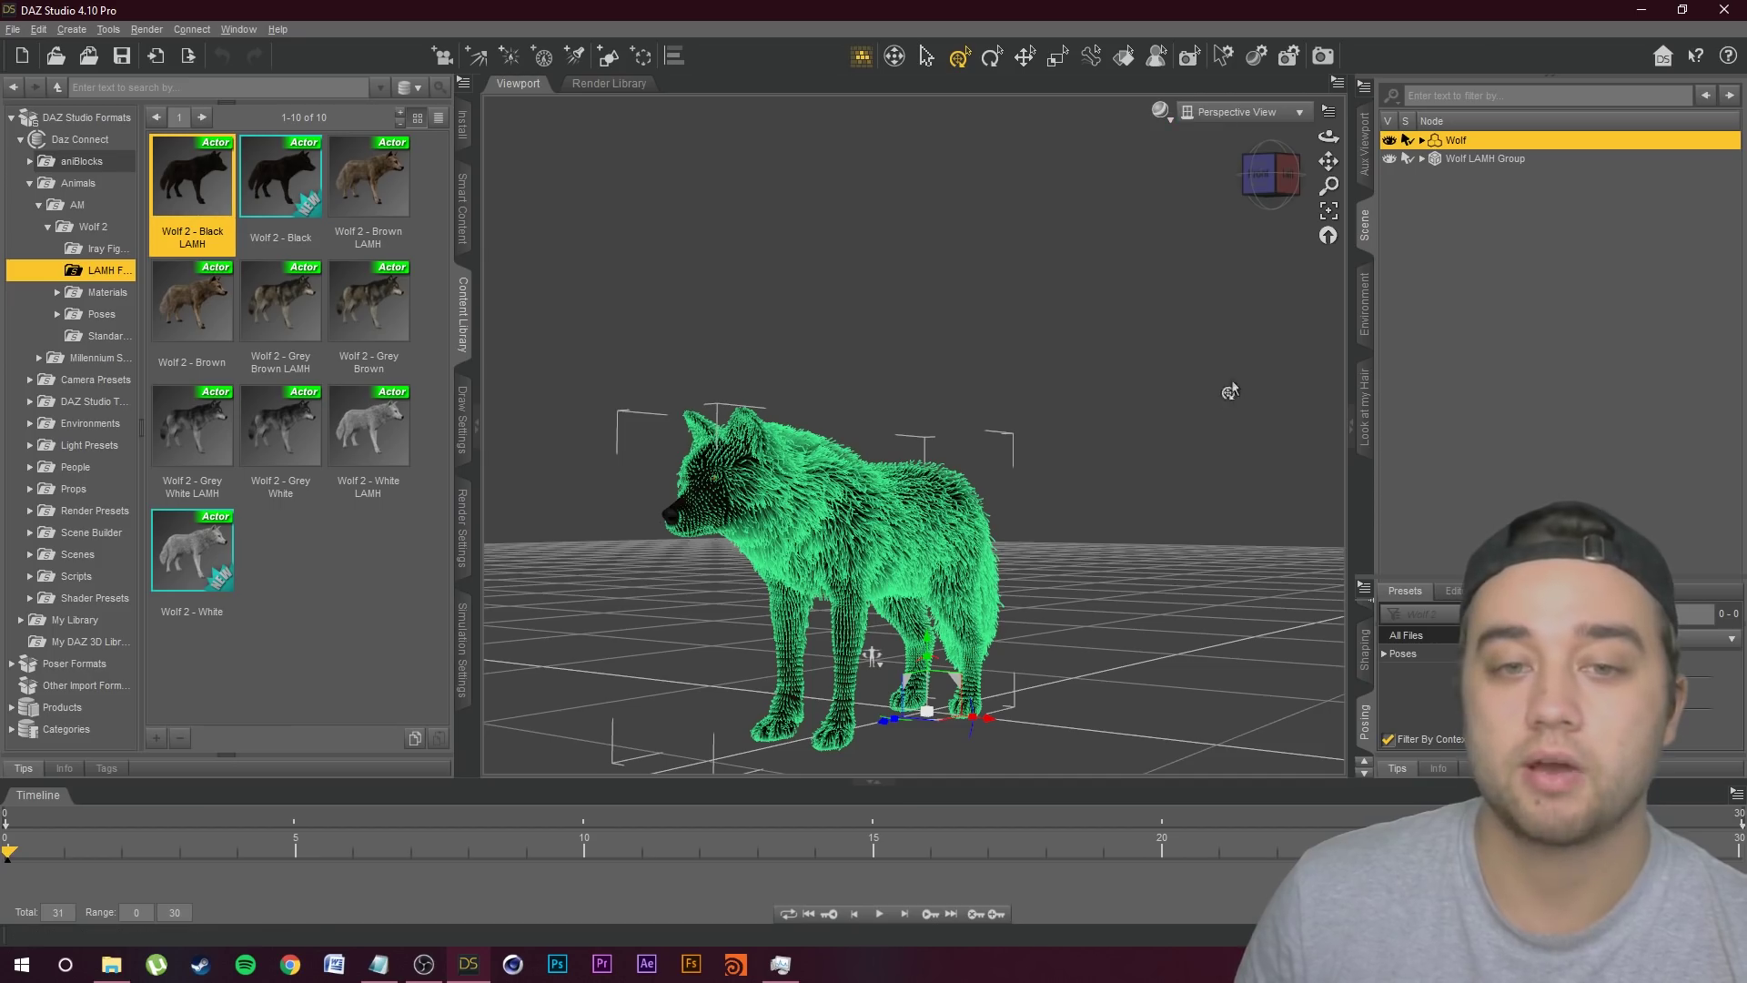
{"action": "left_click", "coordinate": [1163, 112]}
{"action": "left_click", "coordinate": [1124, 319]}
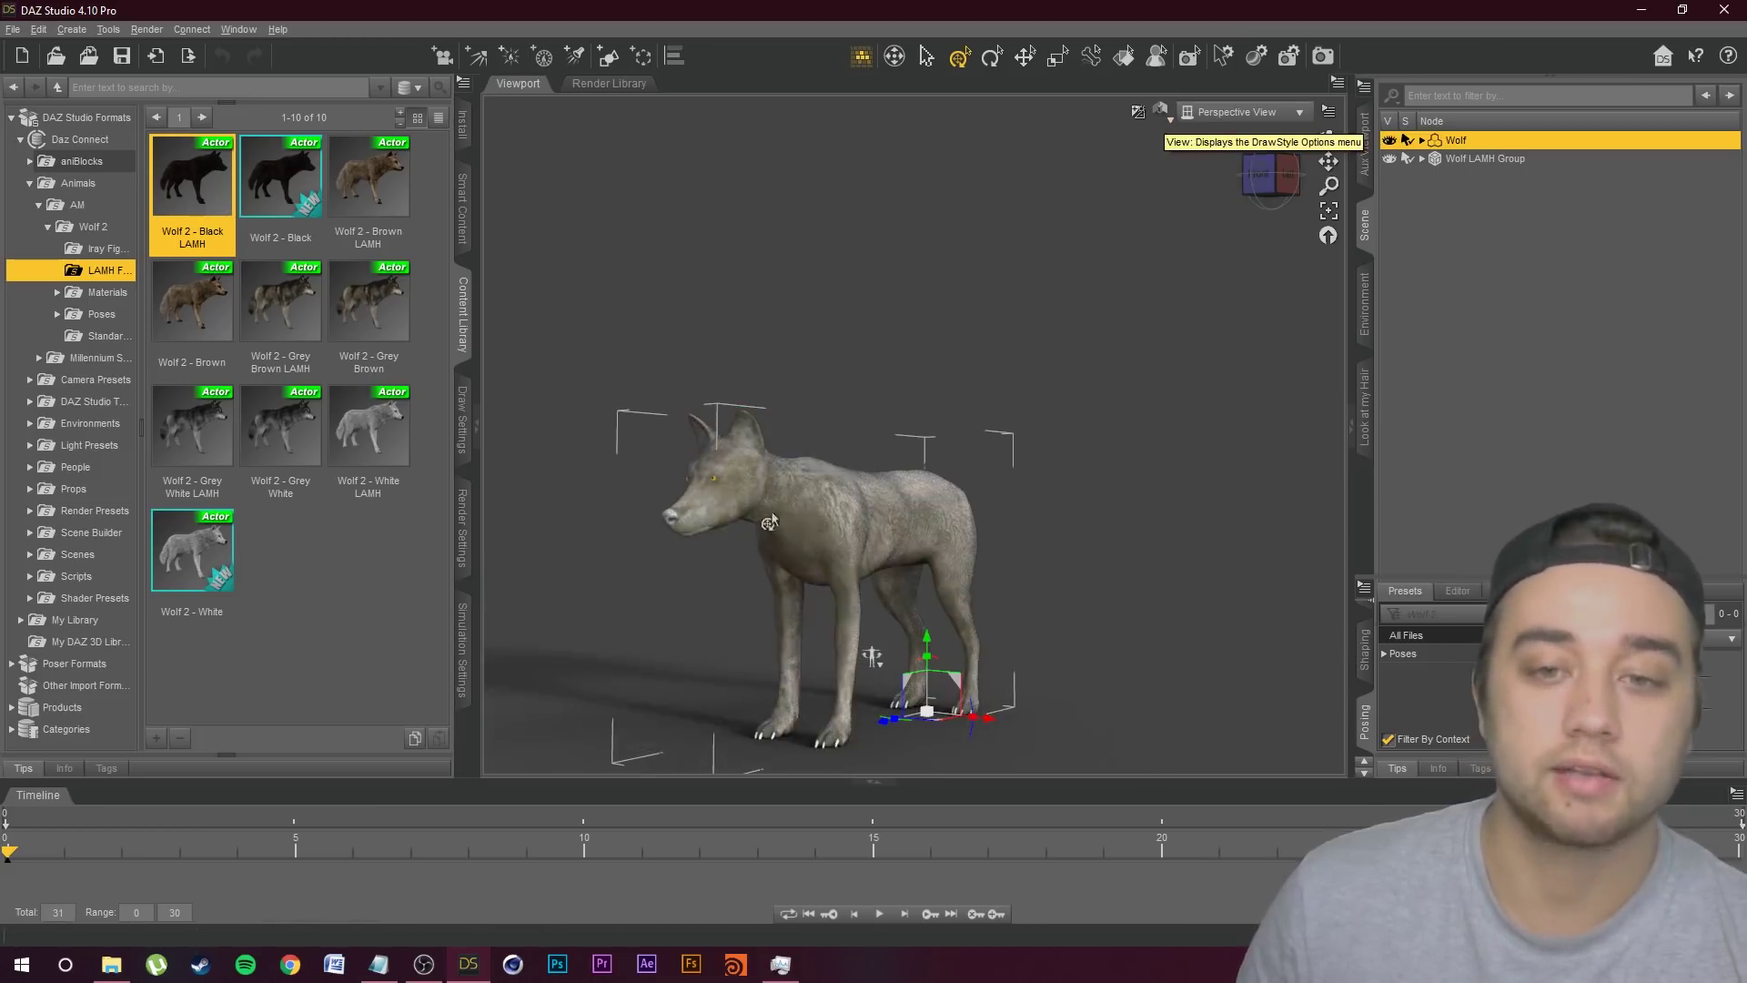
{"action": "scroll", "coordinate": [810, 553], "scroll_direction": "down", "scroll_amount": 1}
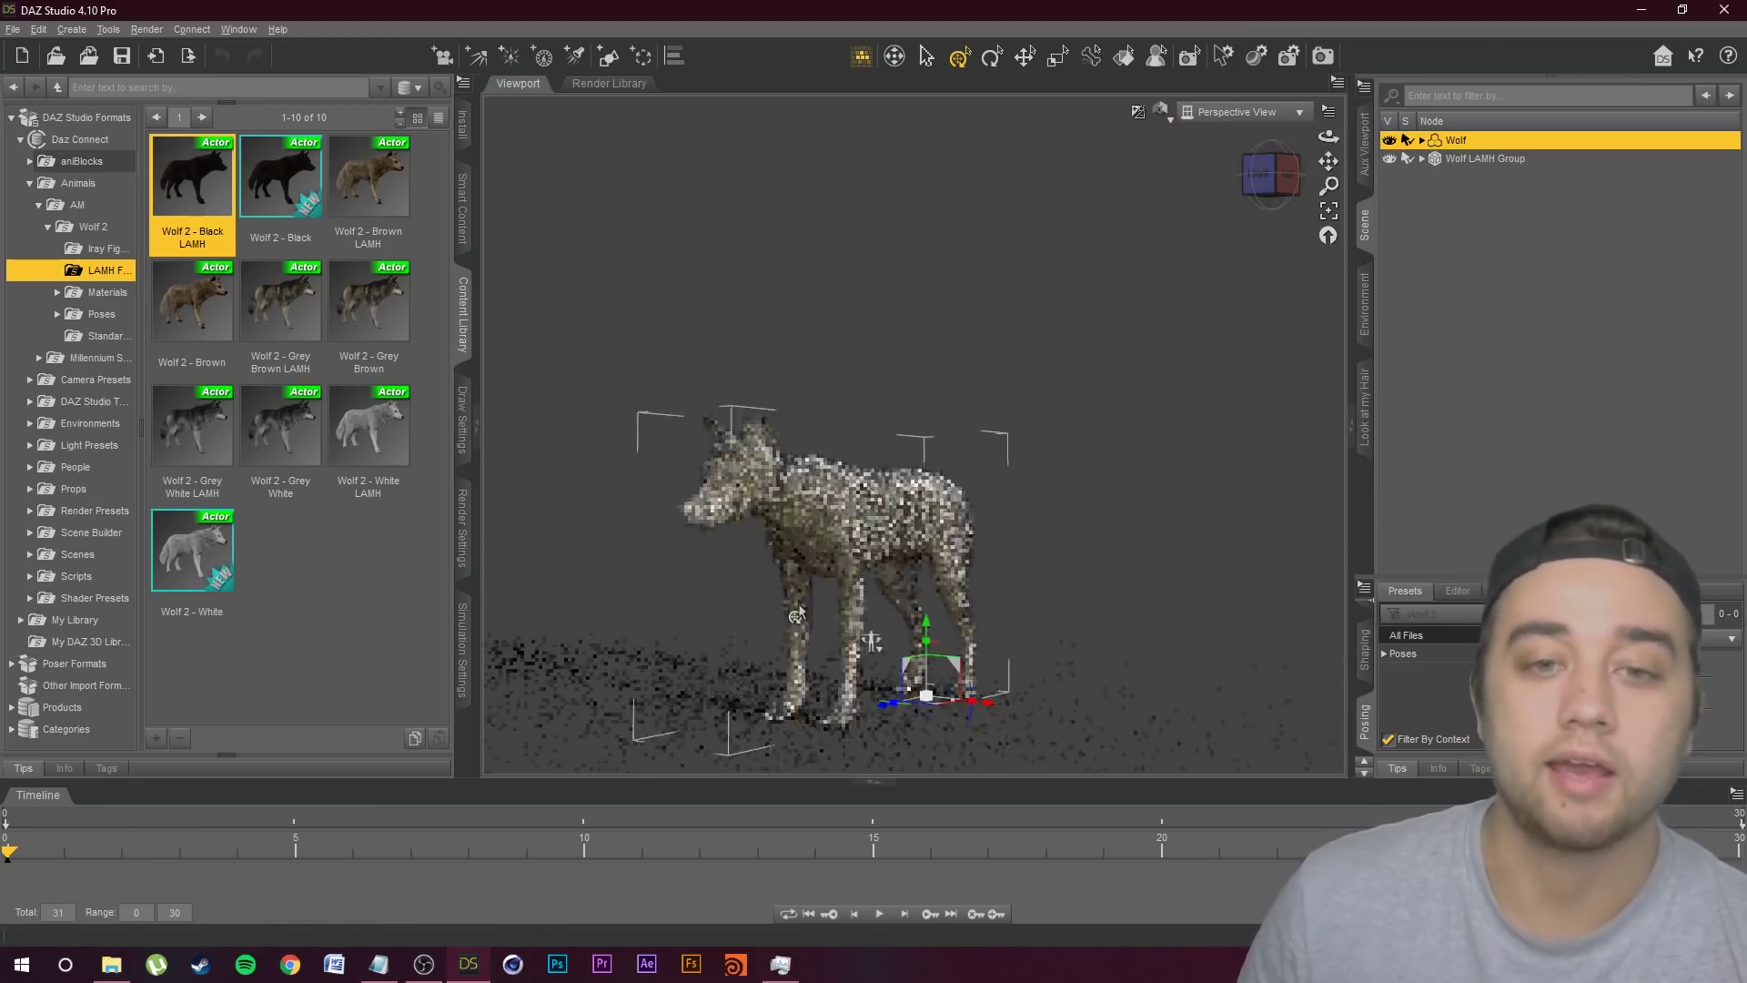
{"action": "left_click", "coordinate": [1162, 113]}
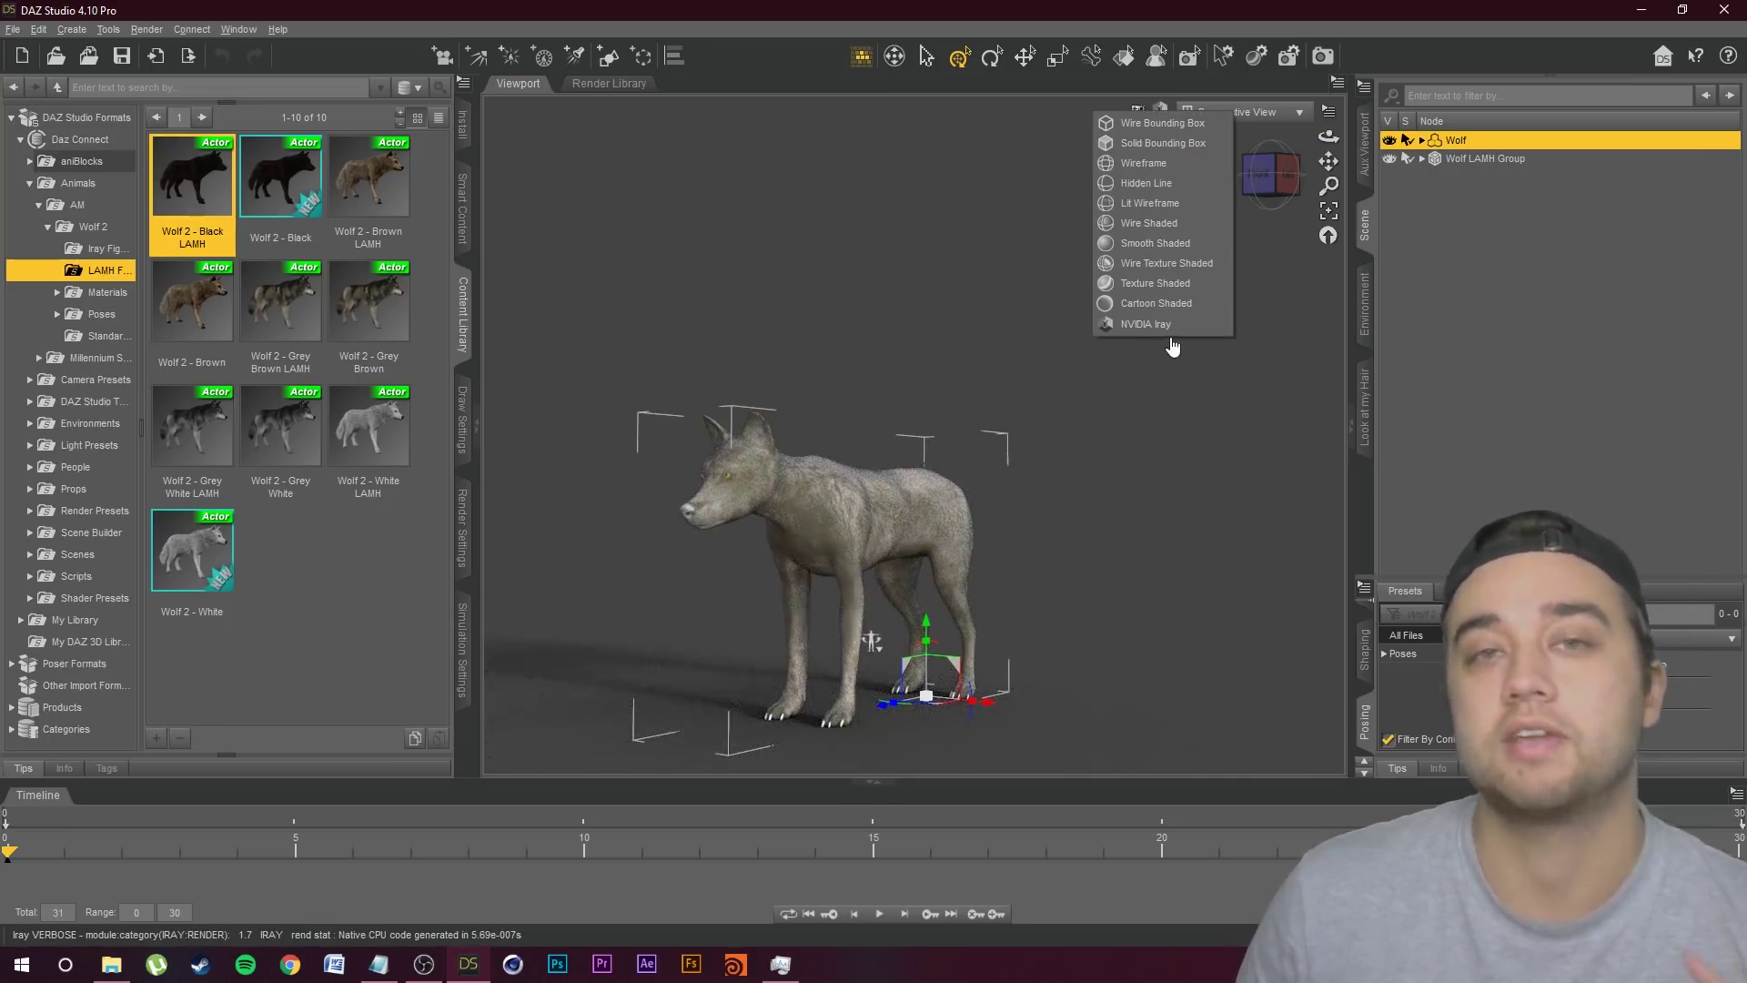
{"action": "left_click", "coordinate": [1187, 283]}
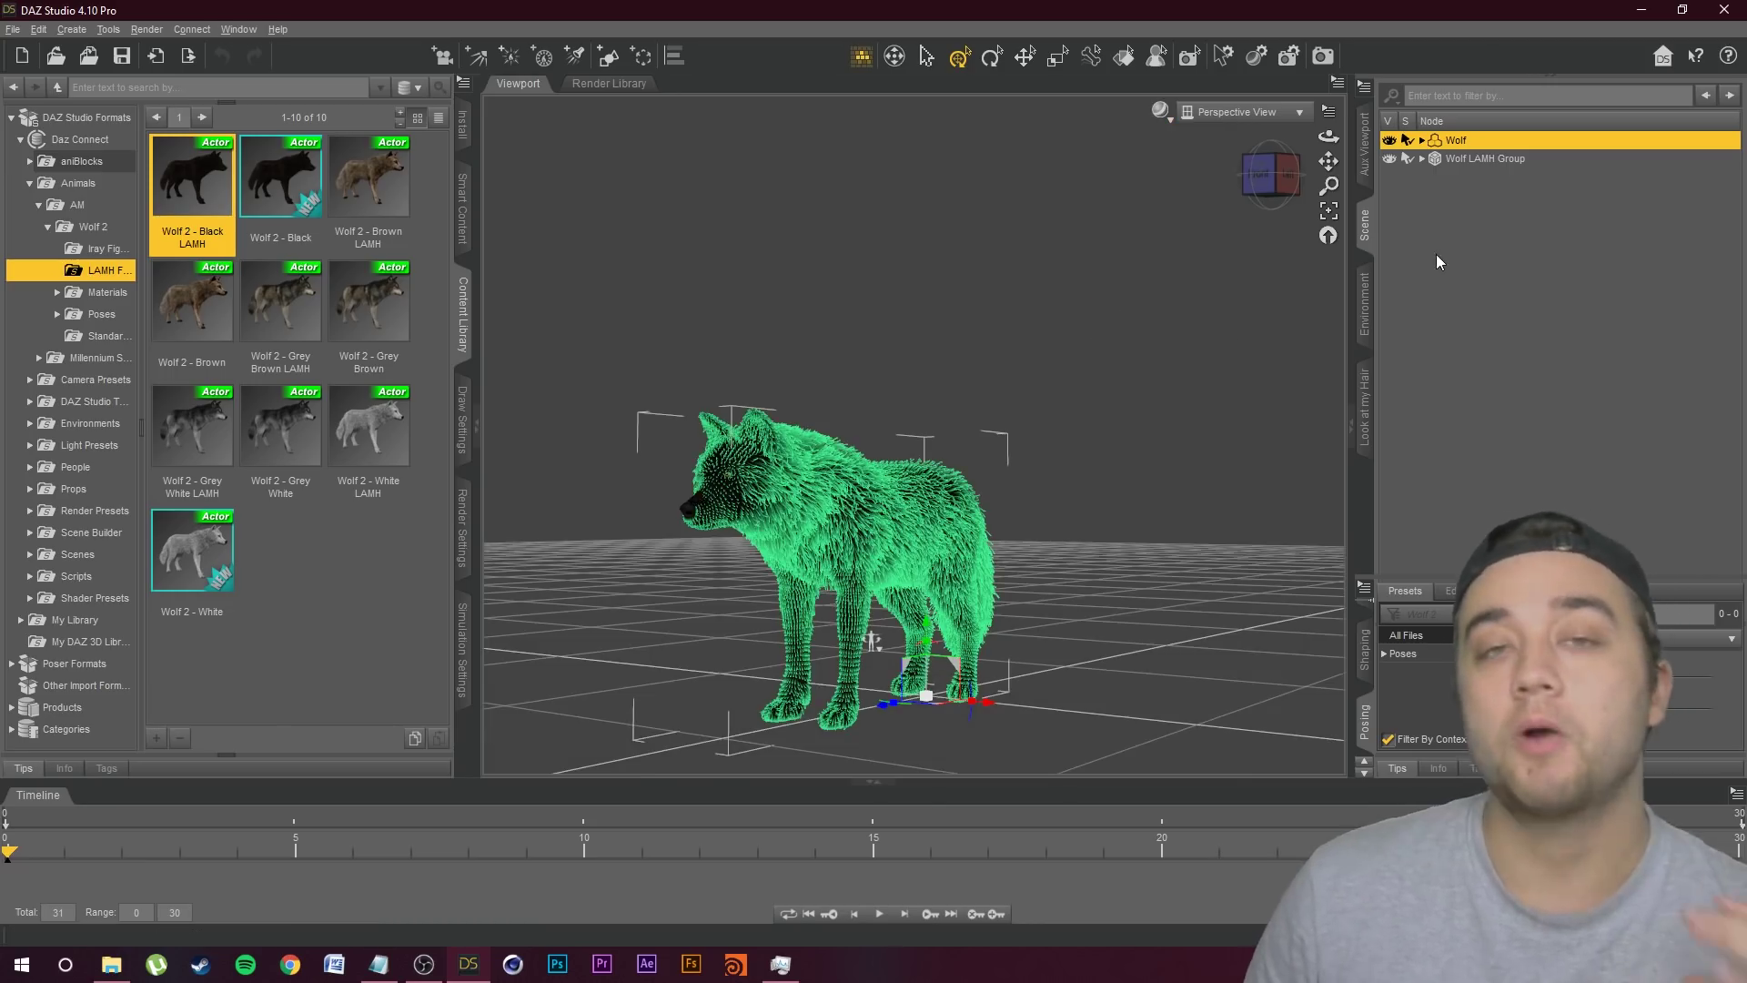
Step: Display the Look at my Hair pane with its export settings
{"action": "left_click", "coordinate": [238, 30]}
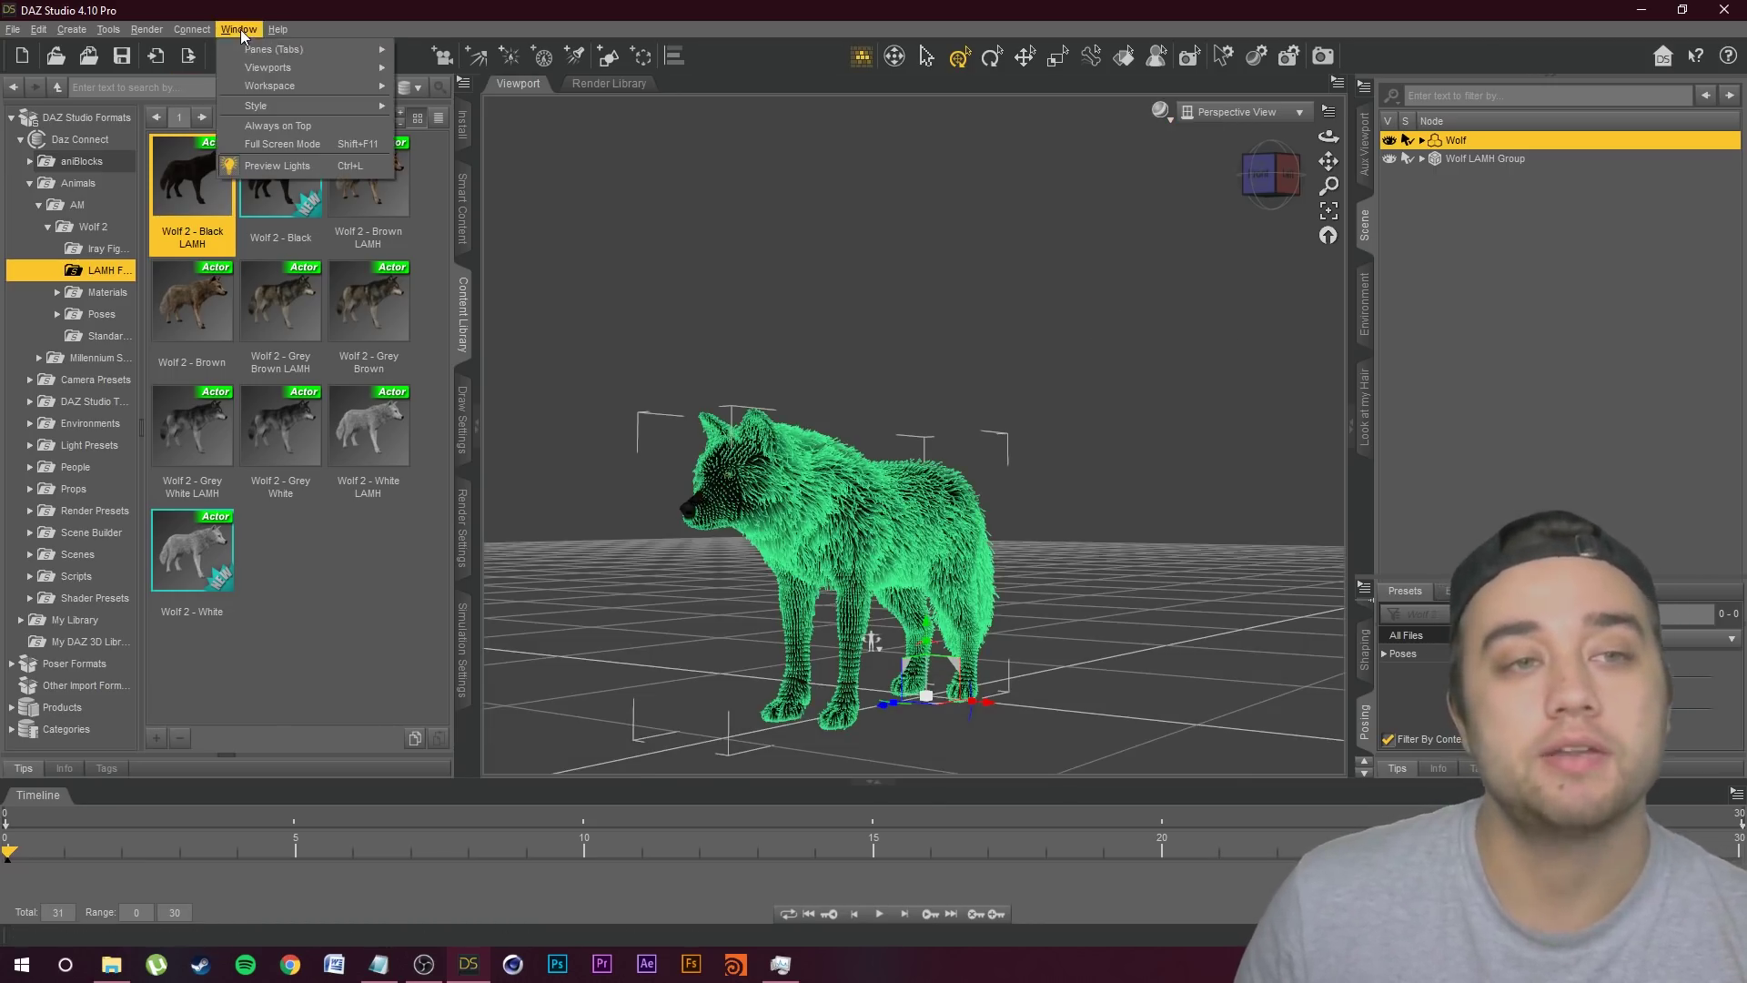
{"action": "mouse_move", "coordinate": [301, 49]}
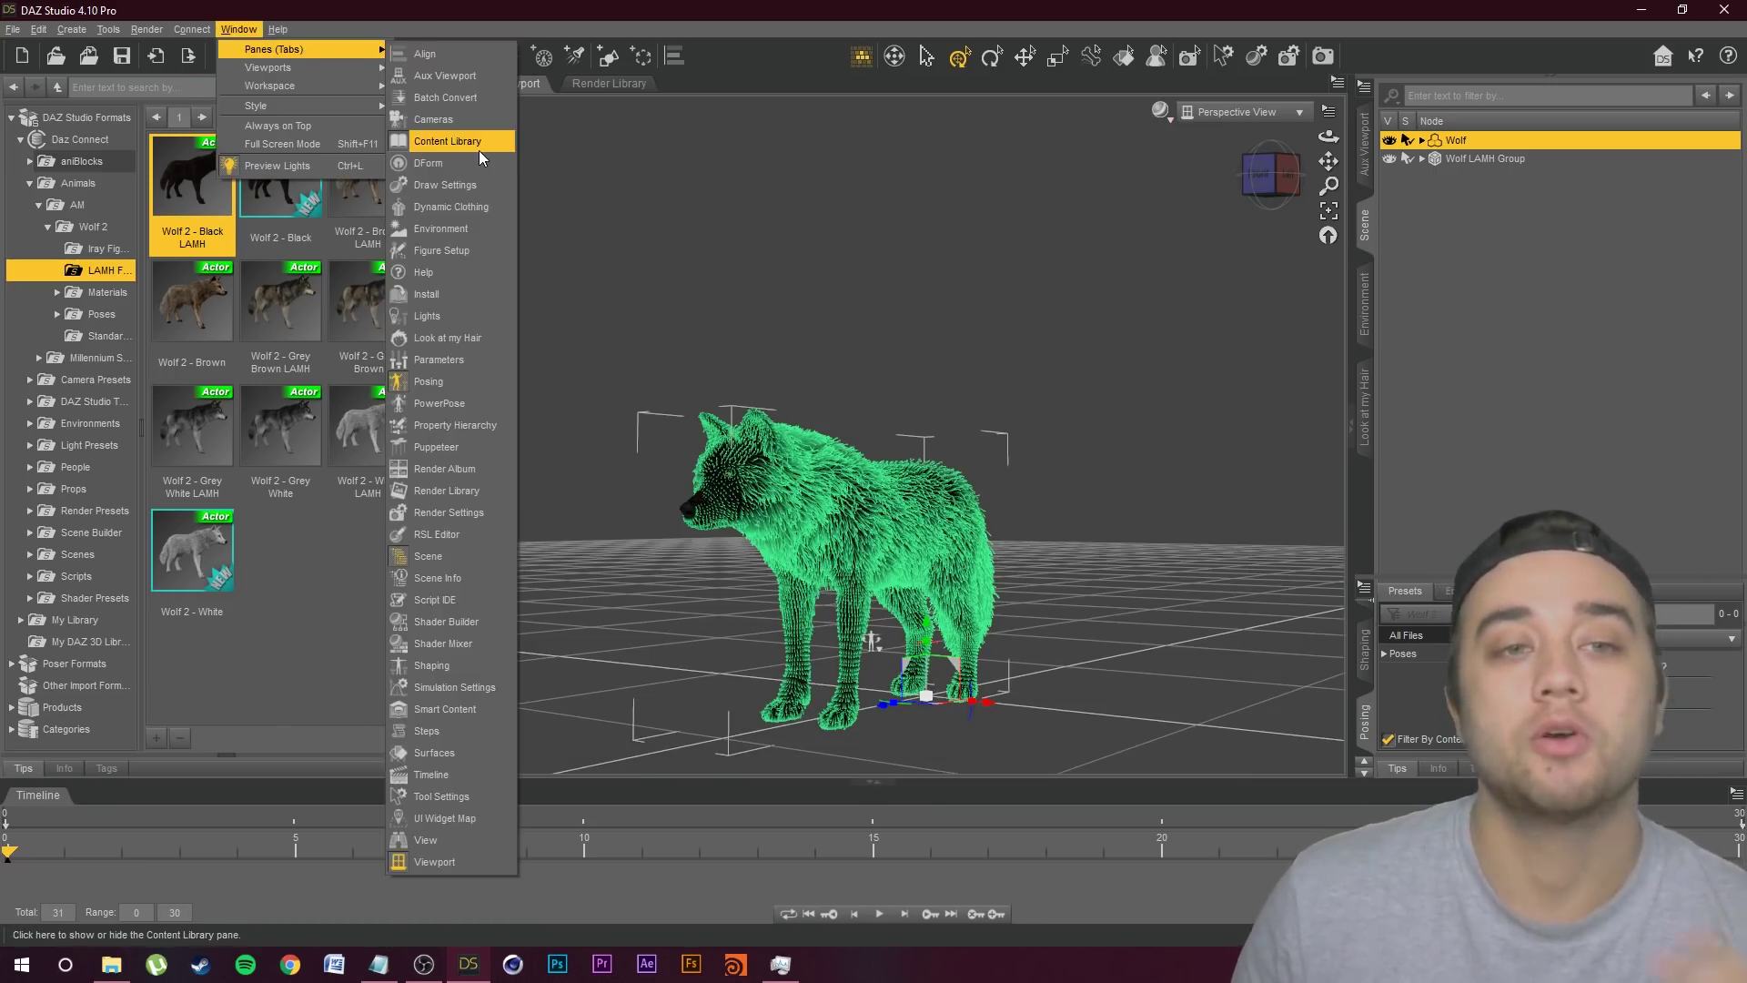
{"action": "left_click", "coordinate": [438, 335]}
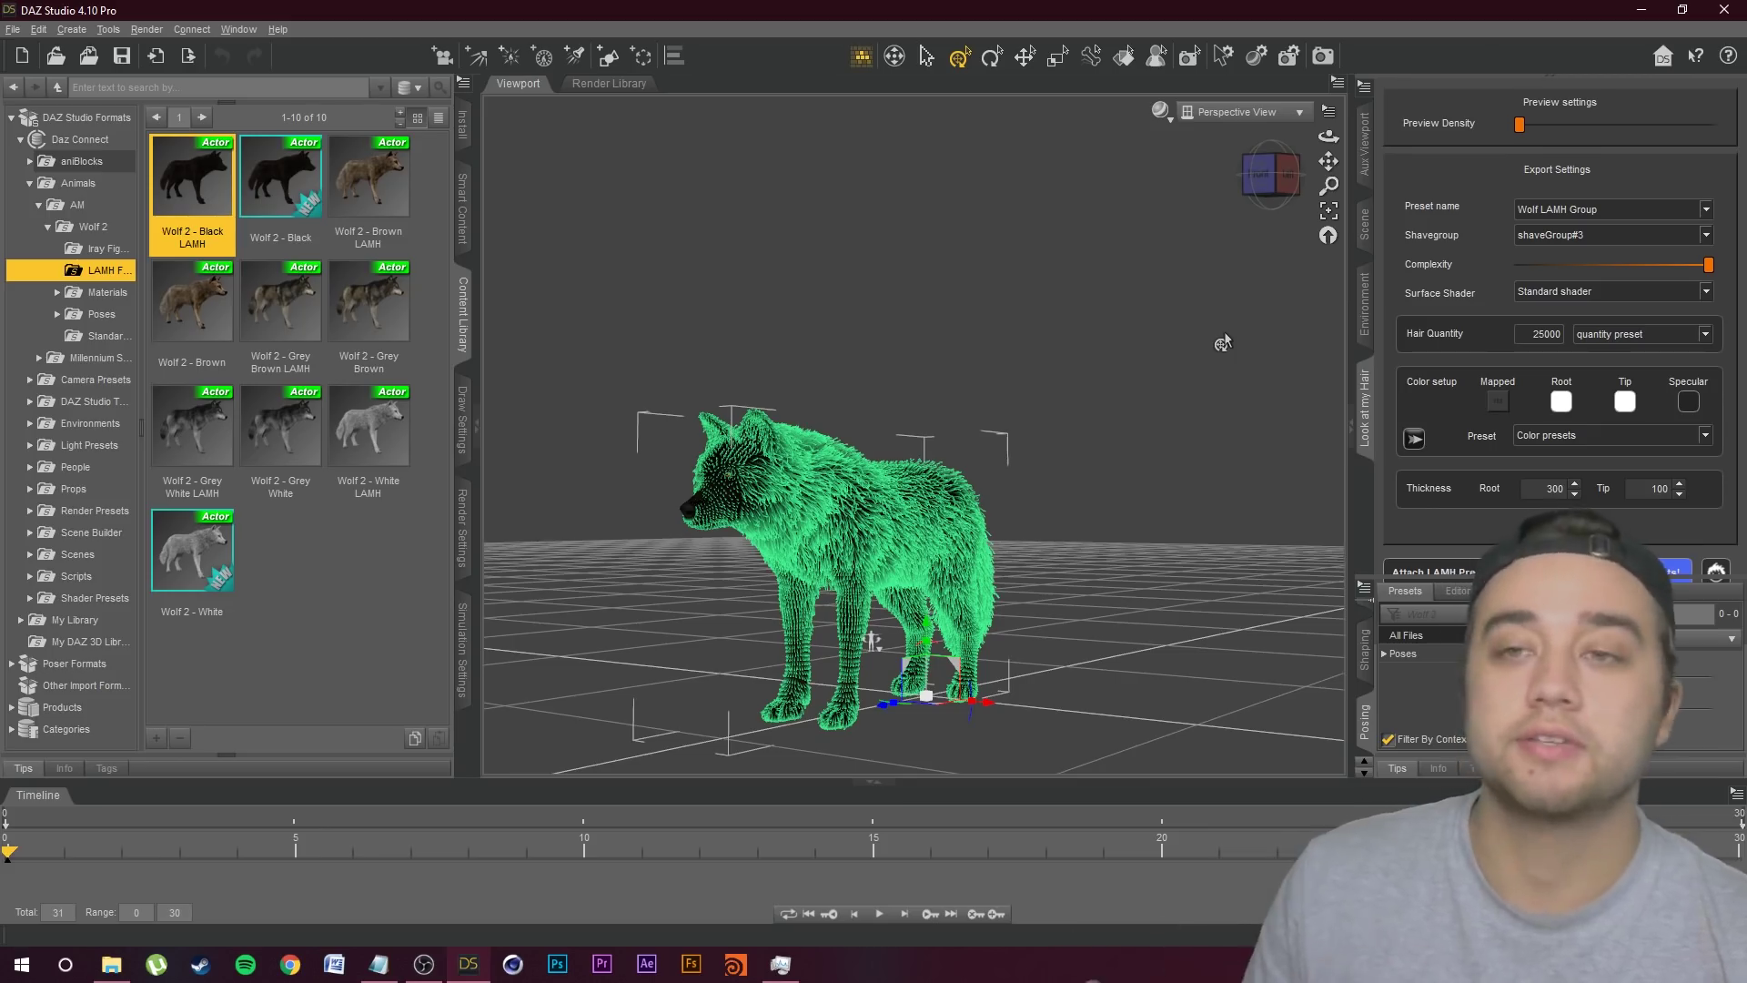
{"action": "left_click", "coordinate": [1370, 423]}
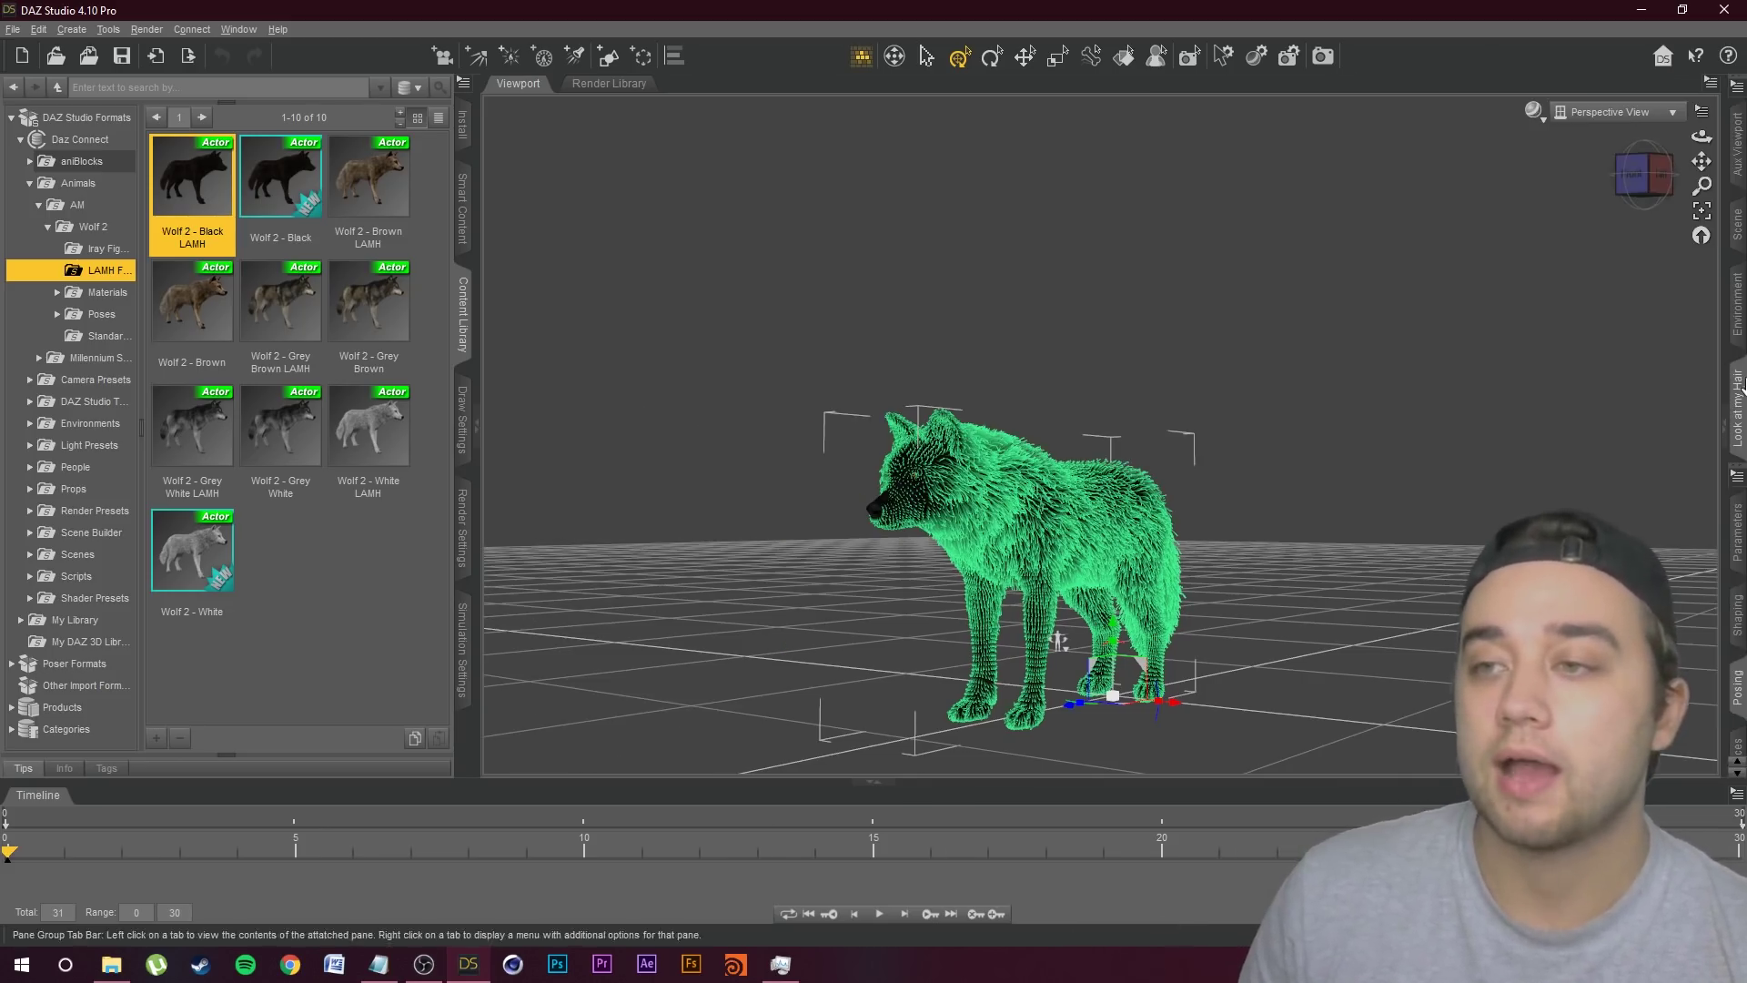
{"action": "left_click", "coordinate": [1739, 410]}
Step: Select the Wolf LAMH Group and export its hair to OBJ from Look at my Hair, accepting the default export folder
{"action": "left_click", "coordinate": [1365, 223]}
{"action": "left_click", "coordinate": [1485, 159]}
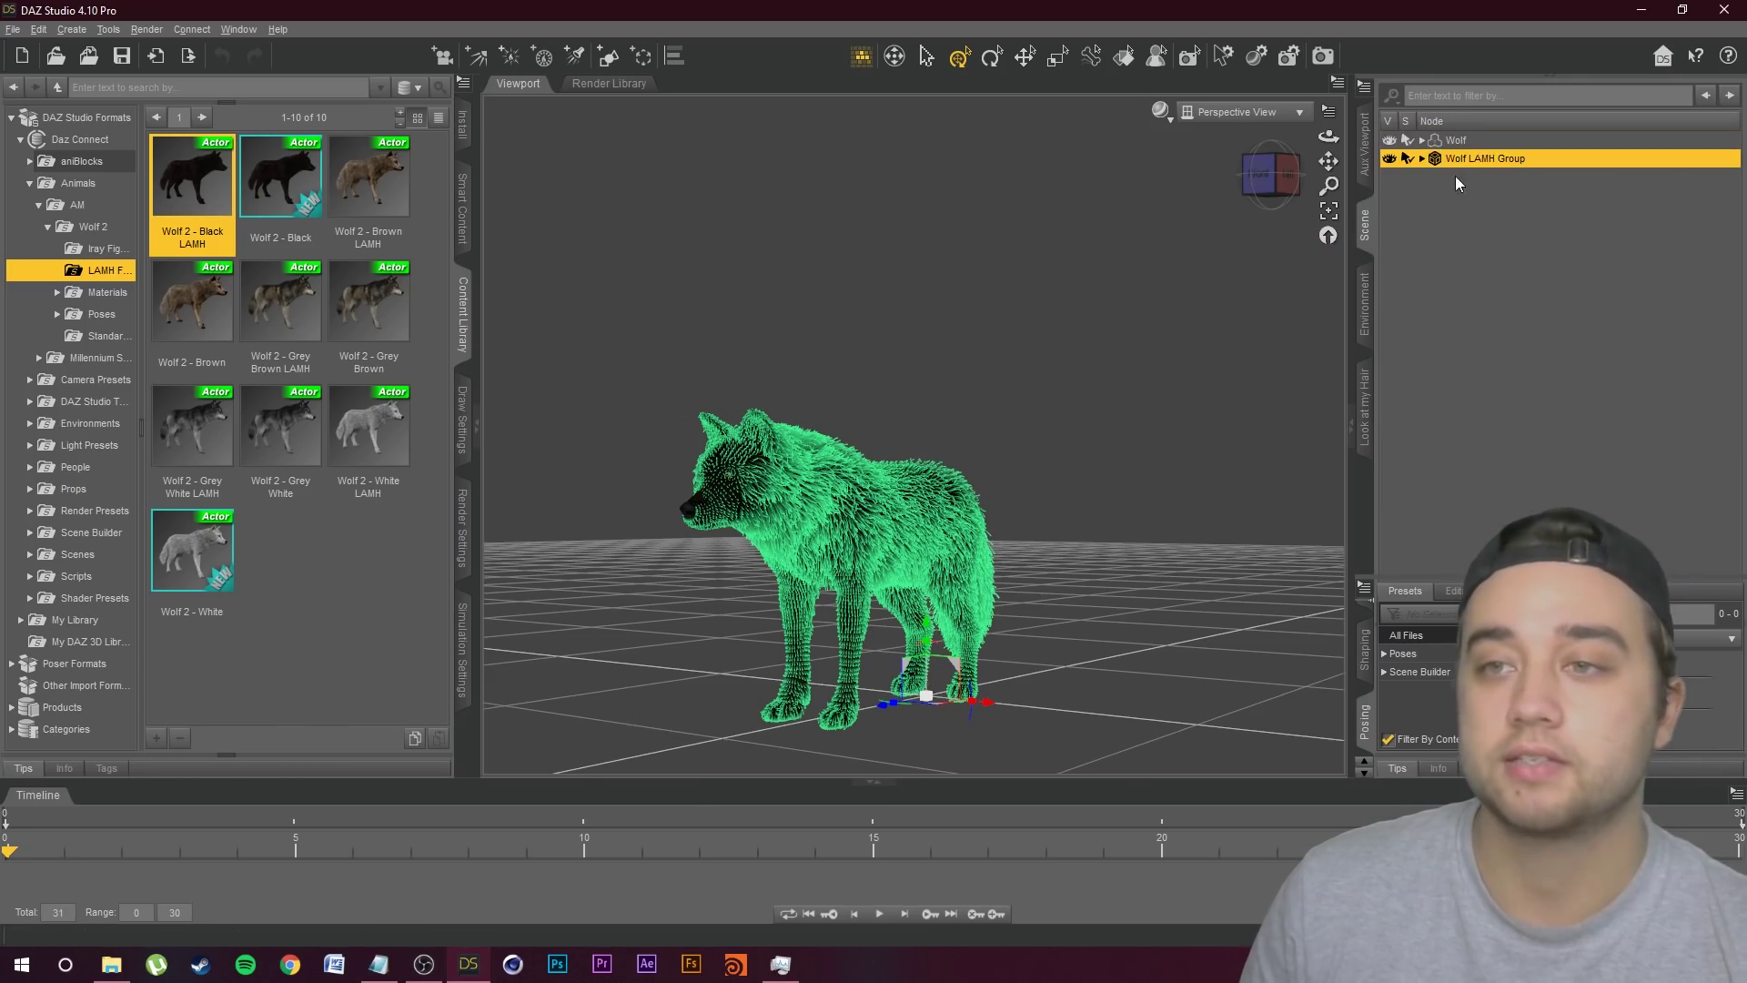
{"action": "left_click", "coordinate": [1368, 415]}
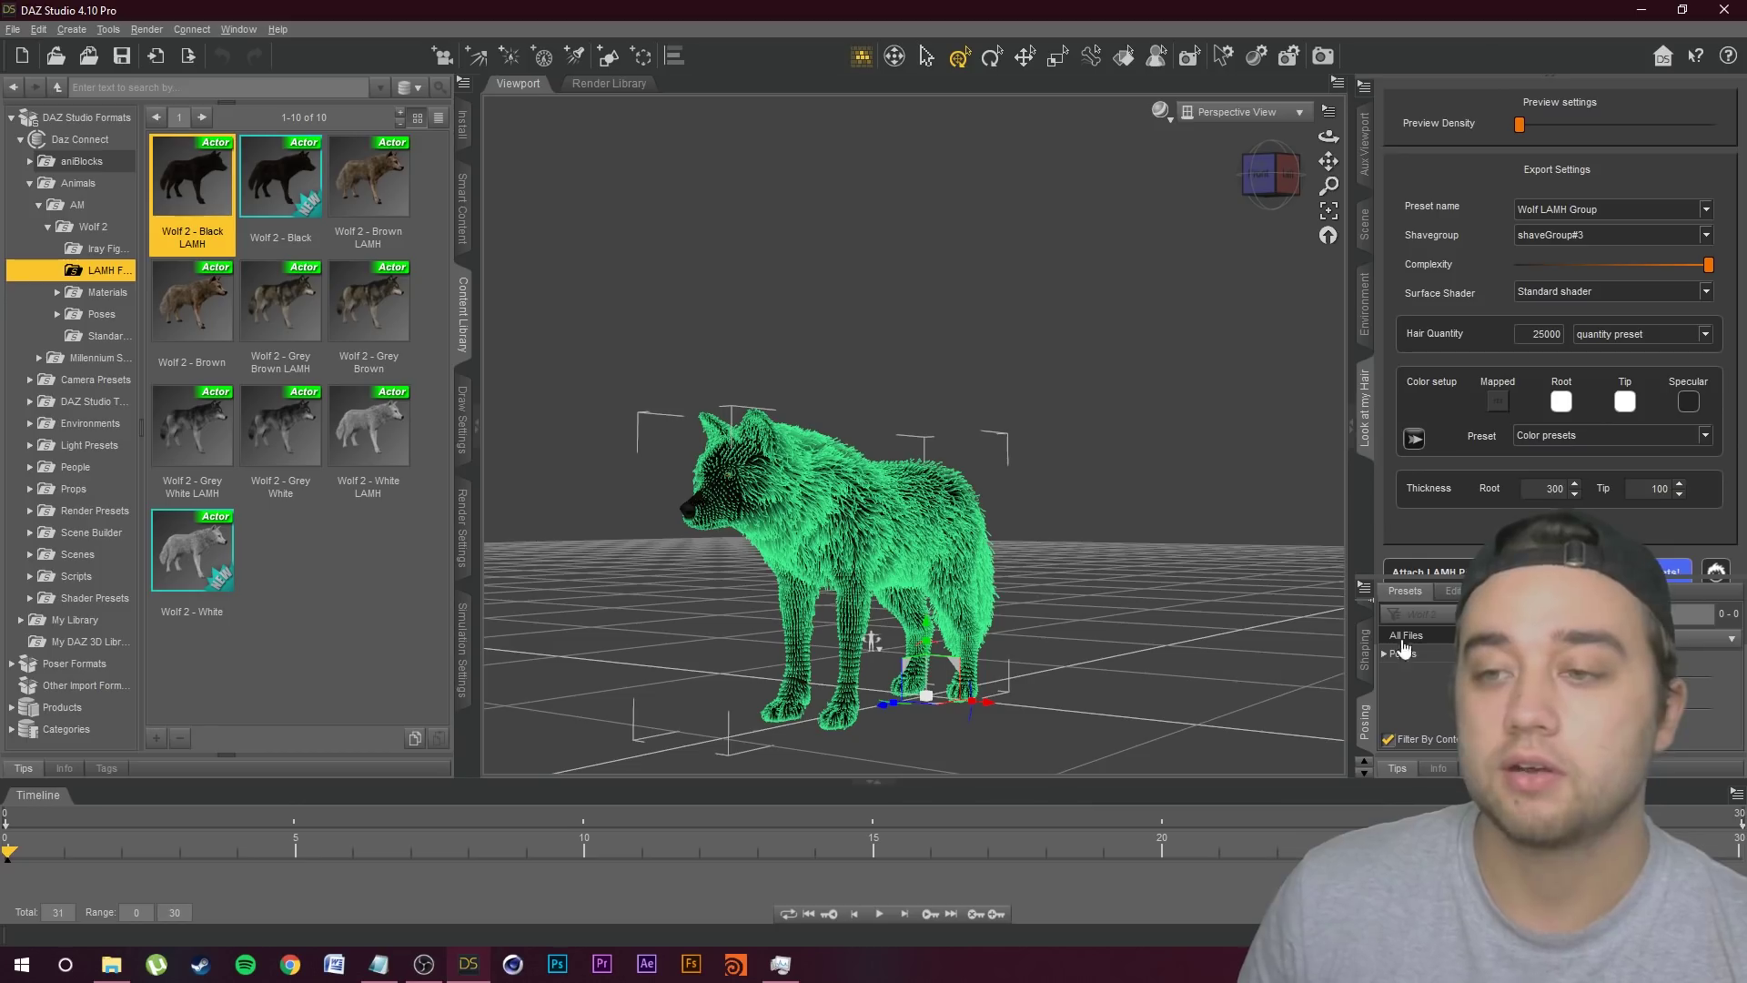
{"action": "left_click_drag", "start_coordinate": [1454, 577], "coordinate": [1178, 637]}
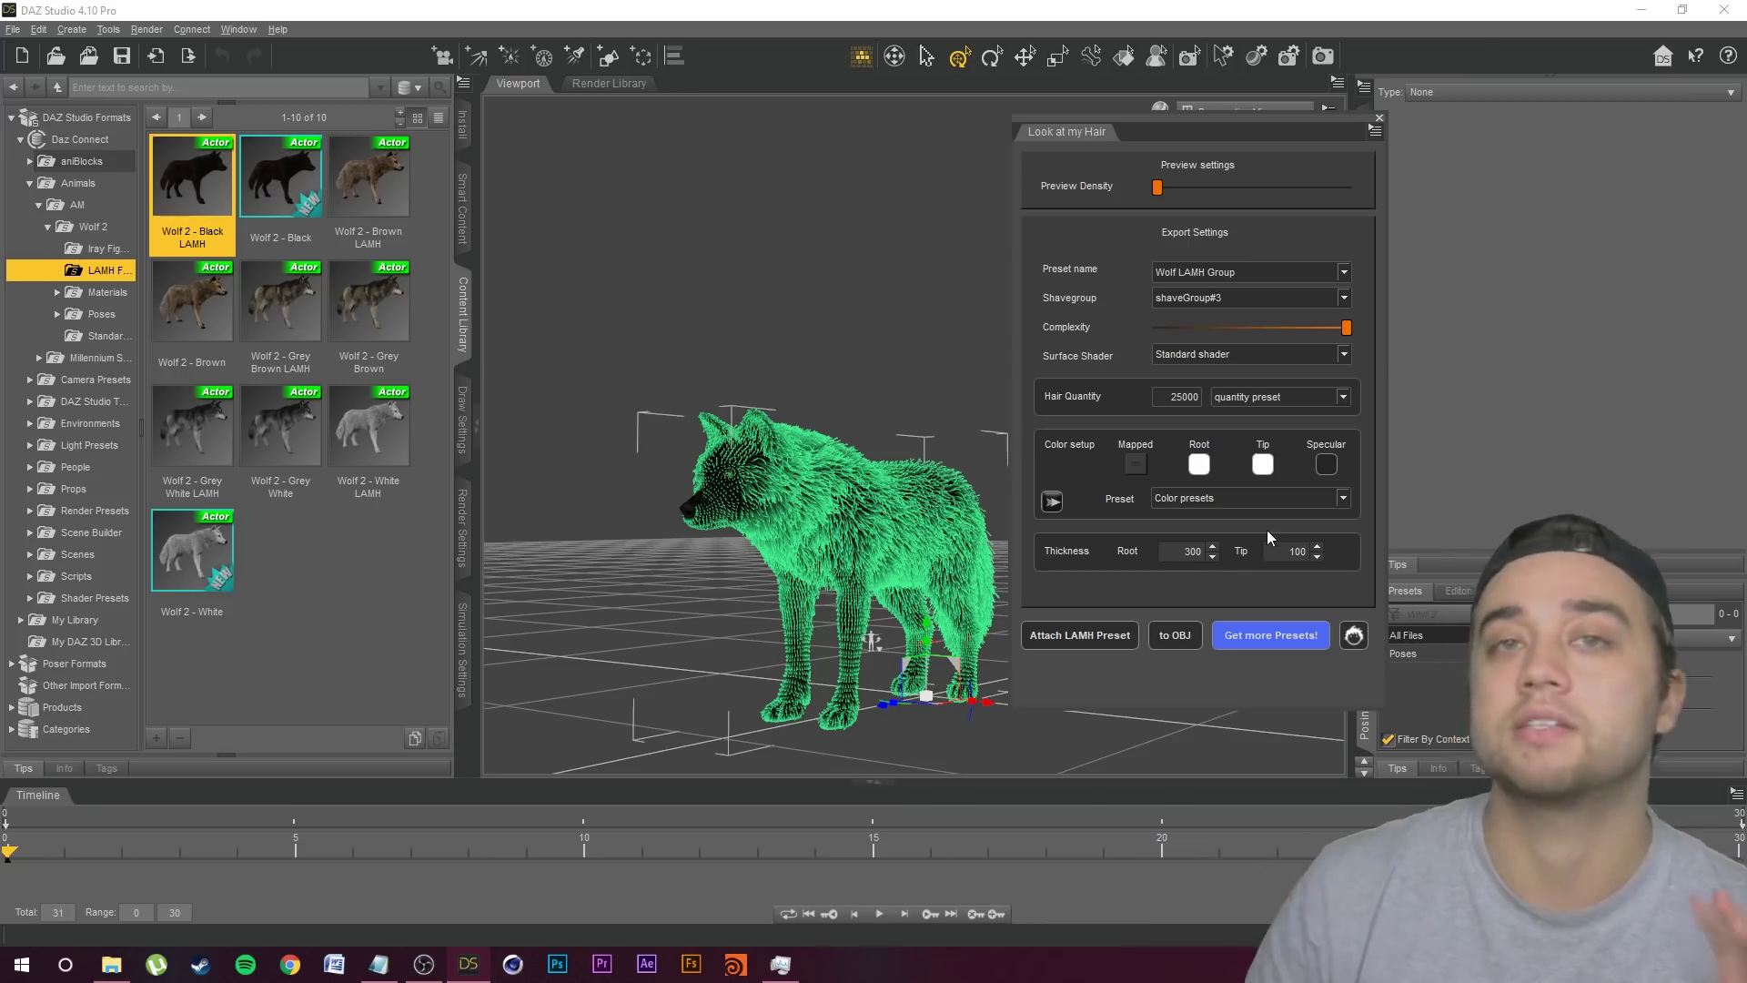
{"action": "left_click", "coordinate": [1175, 634]}
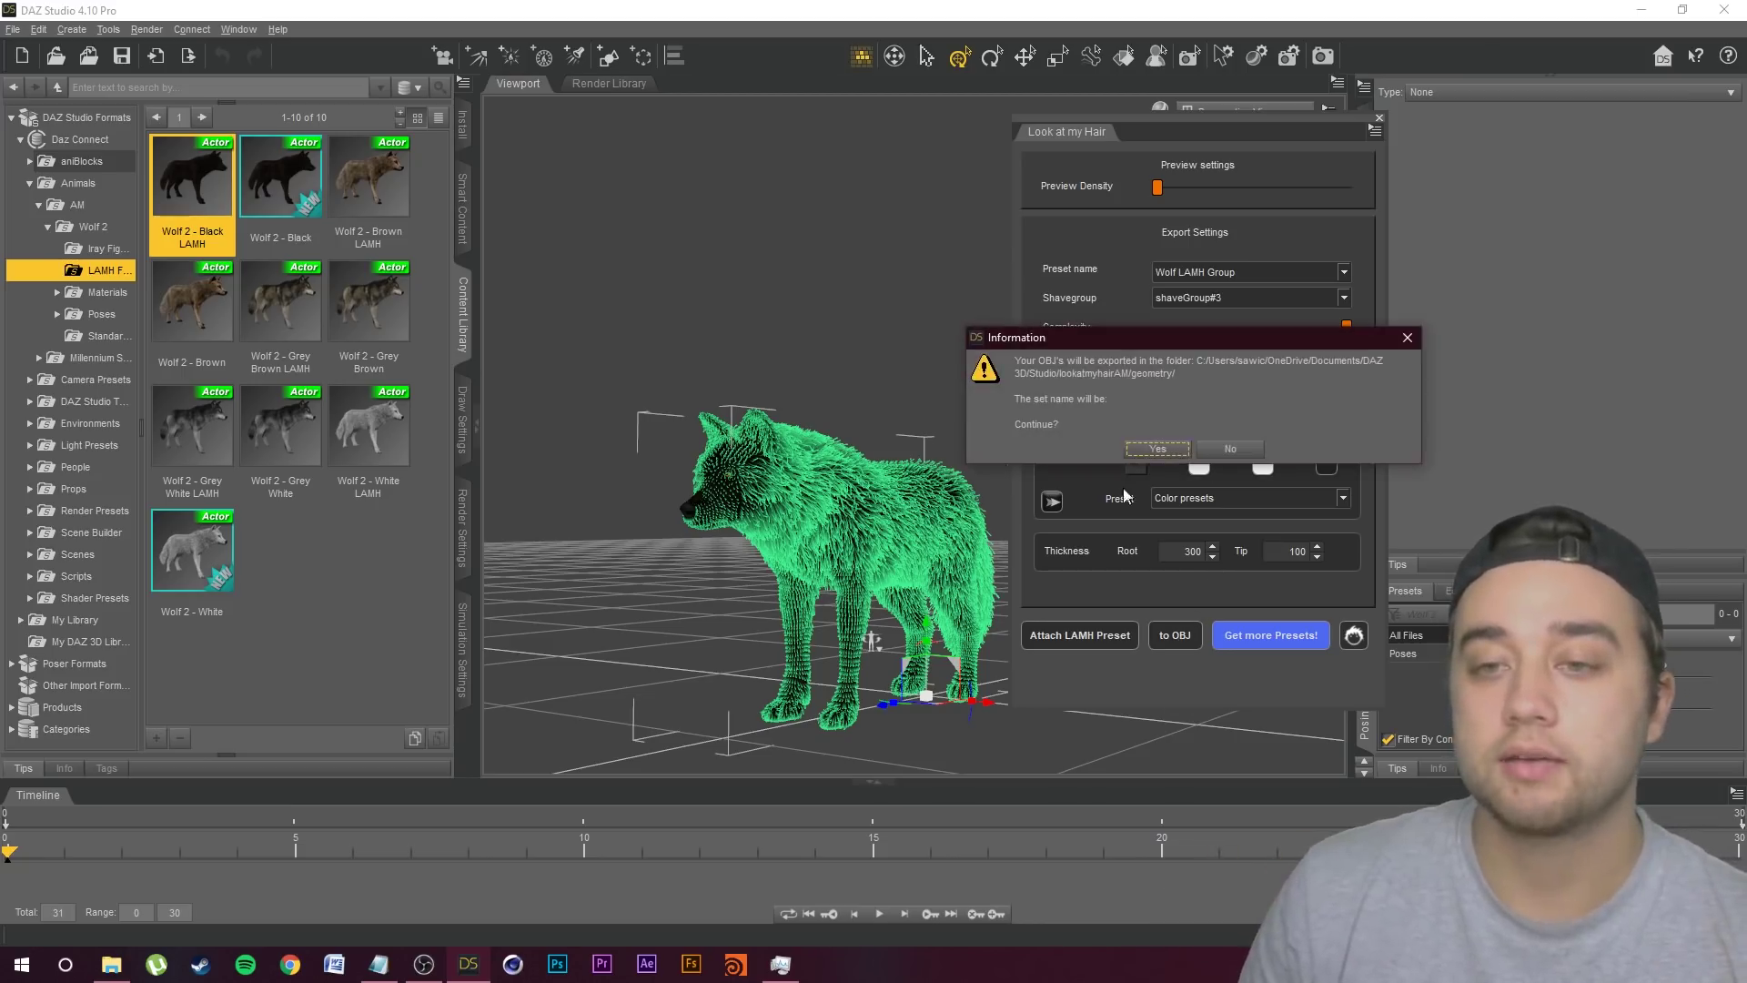
{"action": "left_click", "coordinate": [1163, 452]}
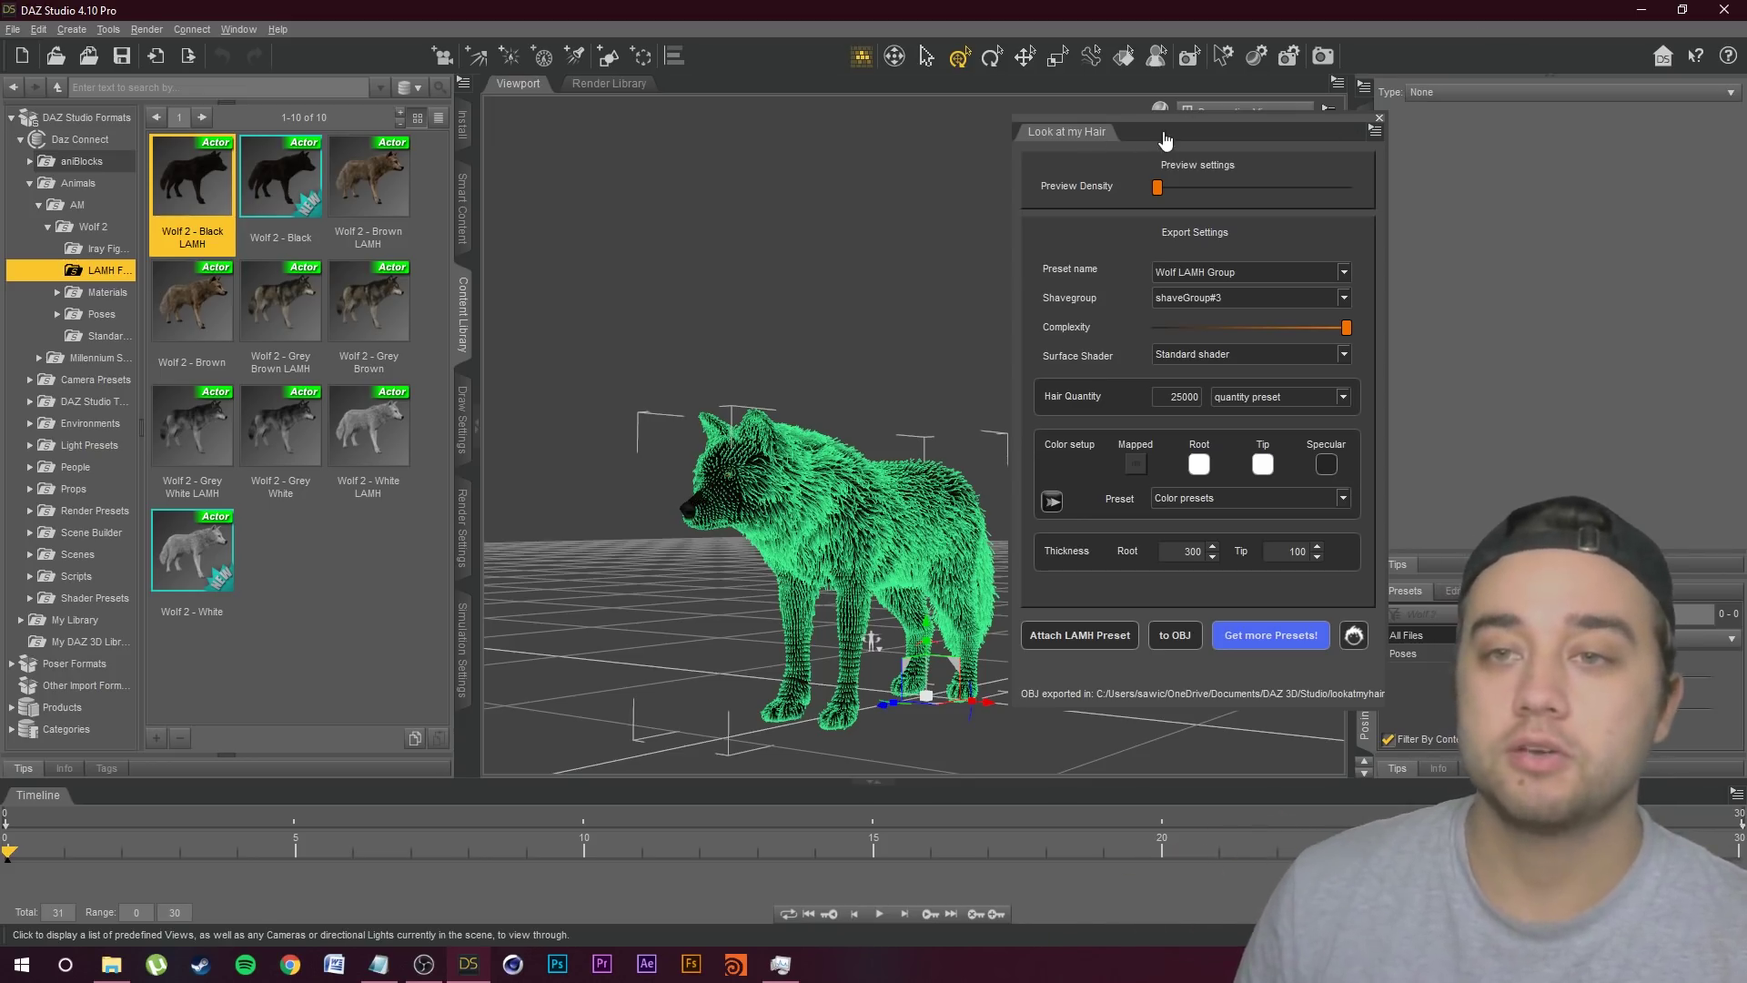
{"action": "left_click_drag", "start_coordinate": [1189, 140], "coordinate": [1529, 137]}
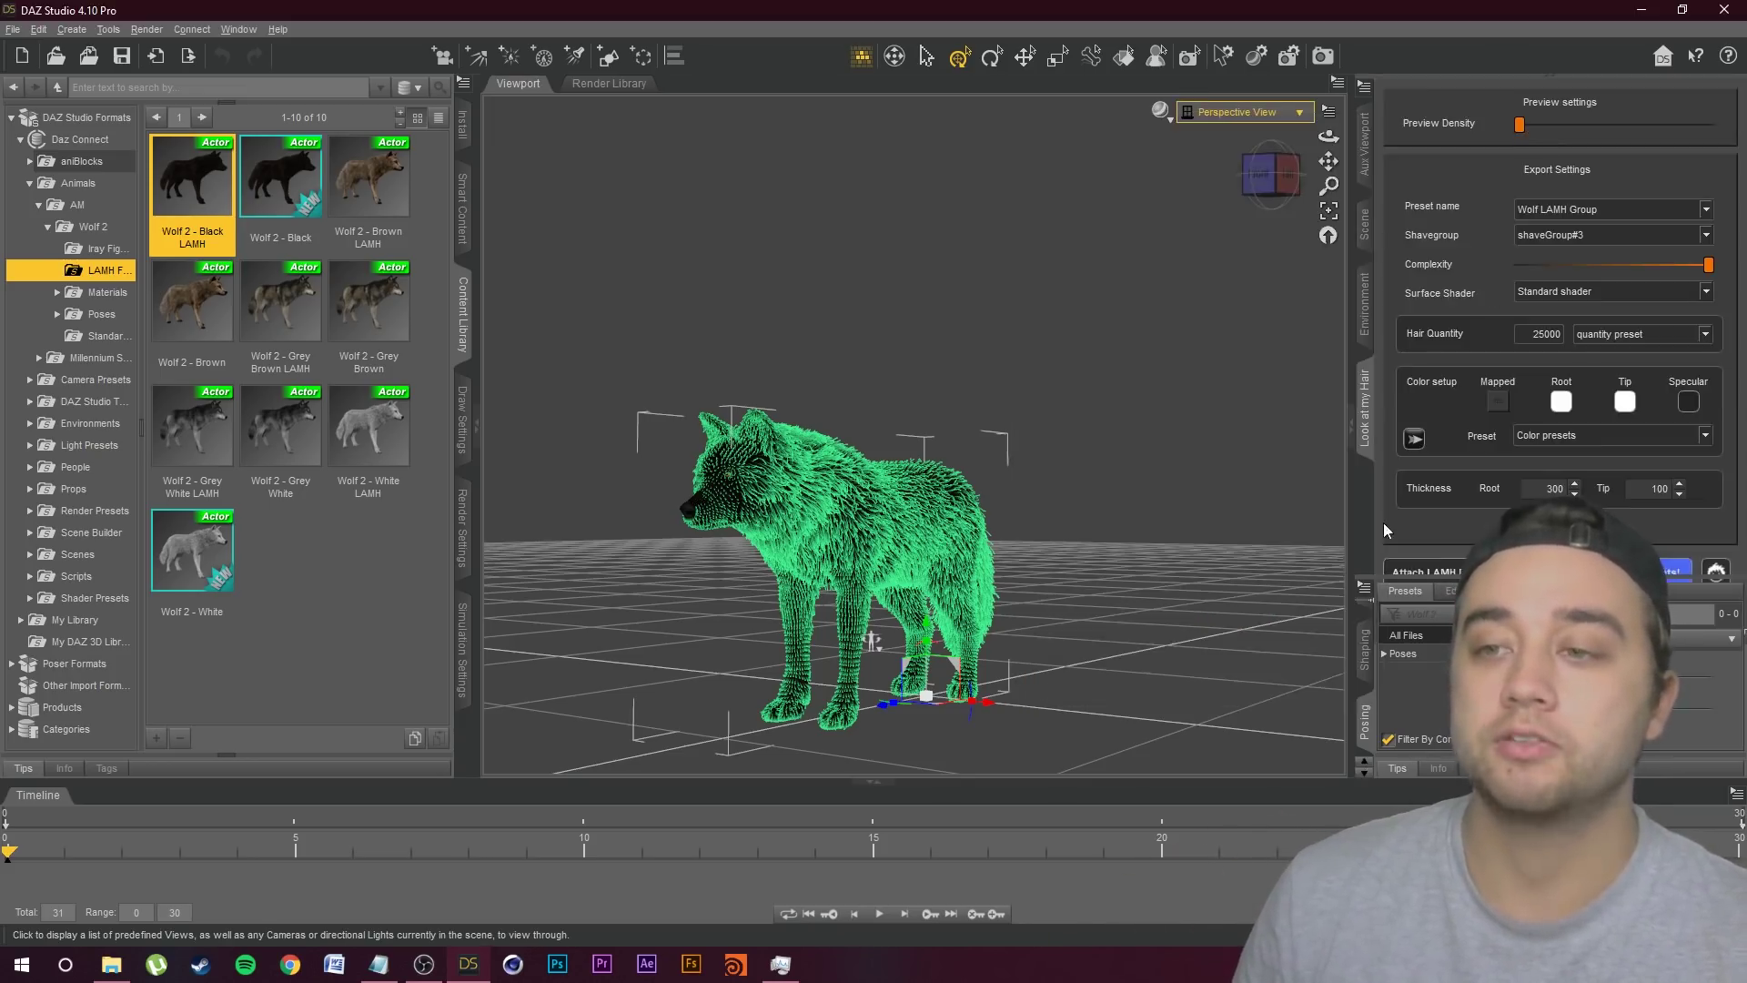
Step: Expand the Wolf LAMH Group and hide its three RMan_body nodes to check the wolf's fur
{"action": "left_click", "coordinate": [1362, 241]}
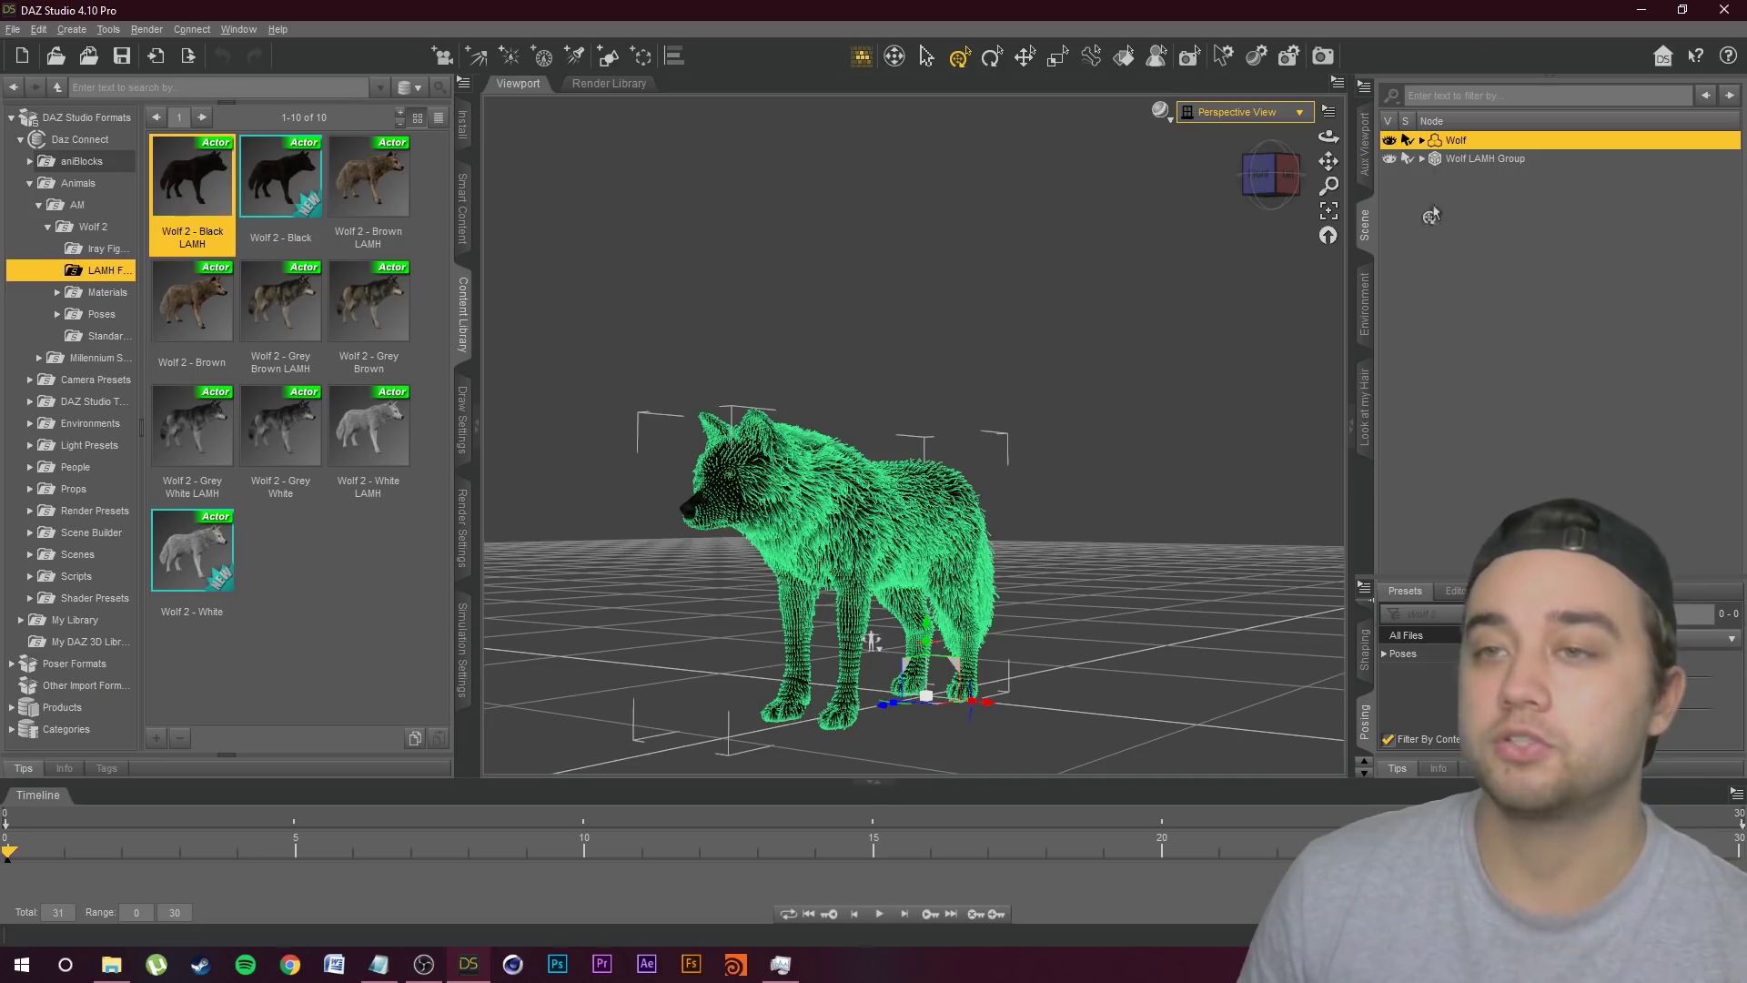
{"action": "left_click", "coordinate": [1421, 158]}
{"action": "left_click", "coordinate": [1479, 231]}
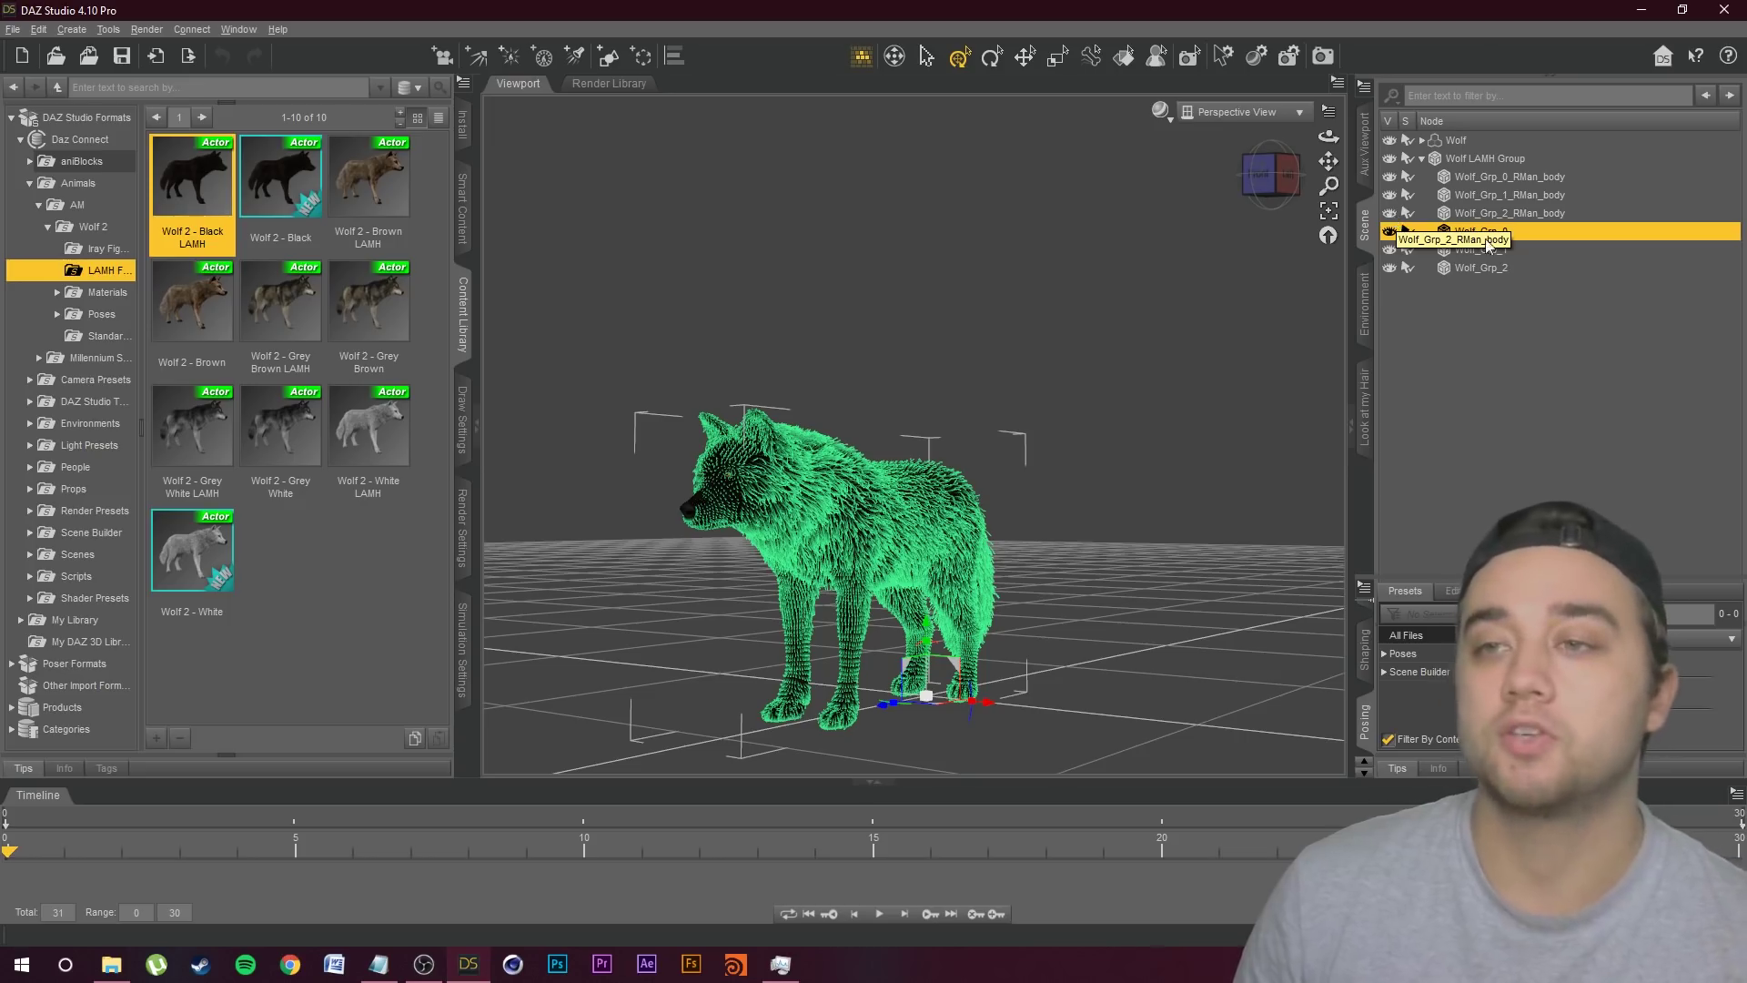
{"action": "left_click", "coordinate": [1391, 215]}
{"action": "left_click", "coordinate": [1390, 176]}
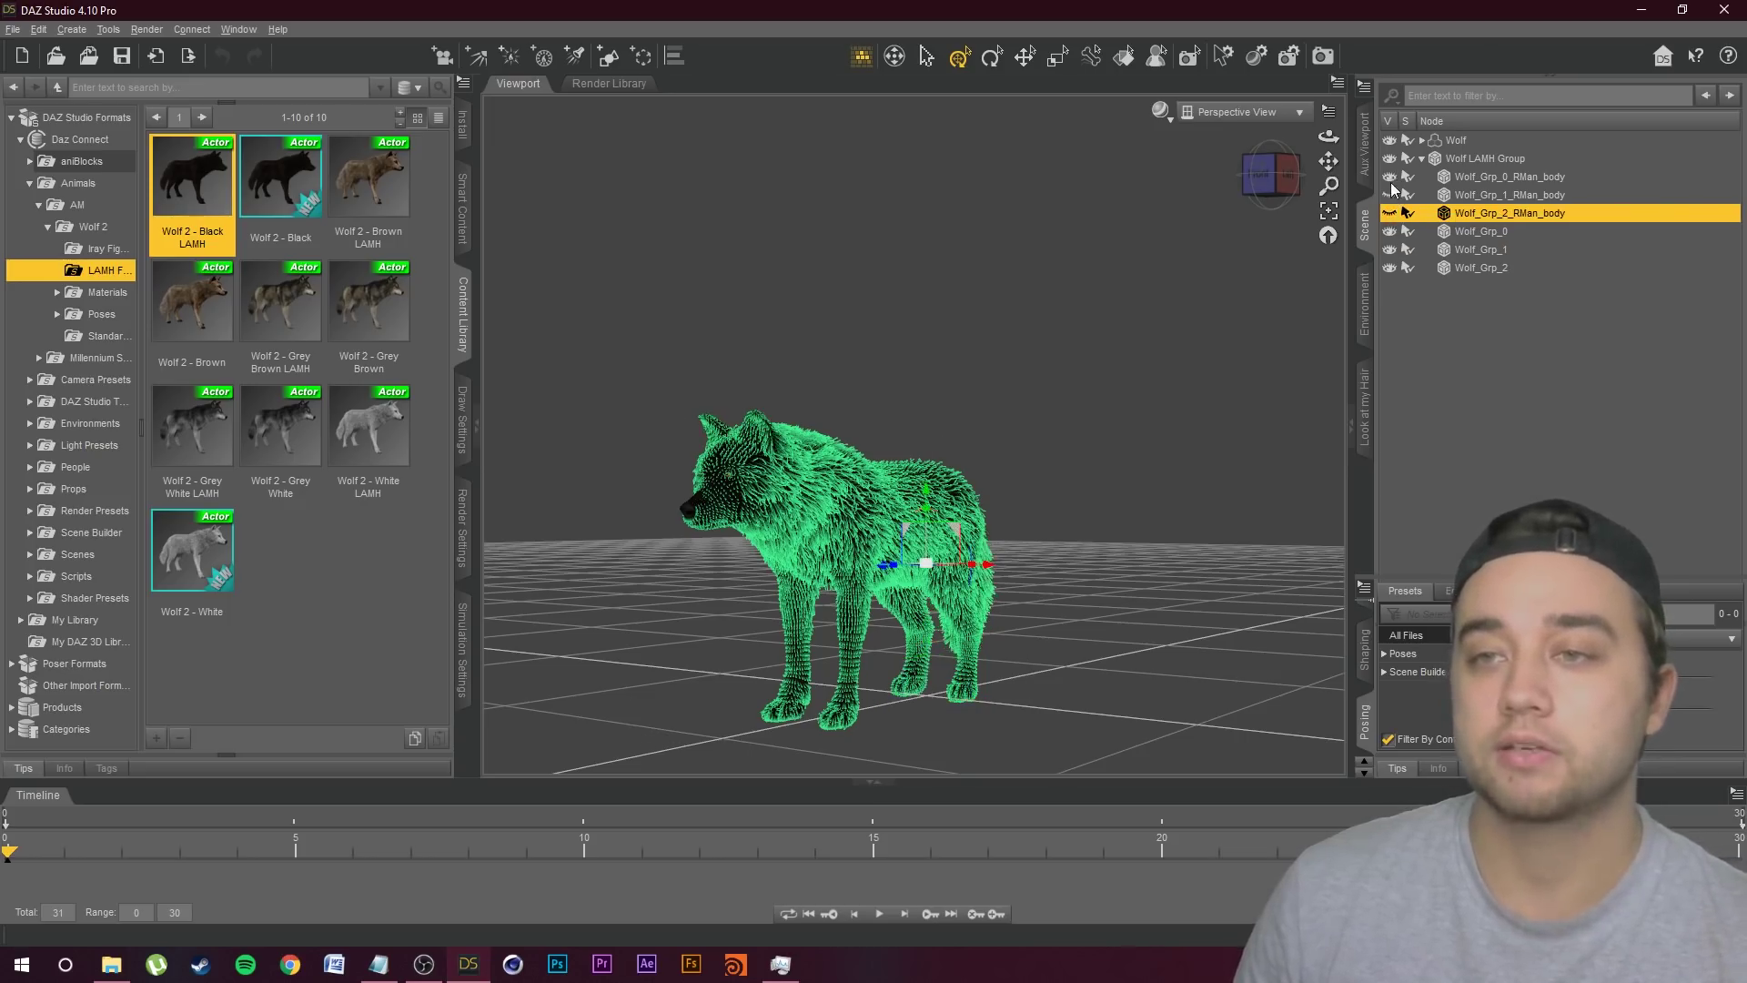
{"action": "left_click", "coordinate": [1390, 195]}
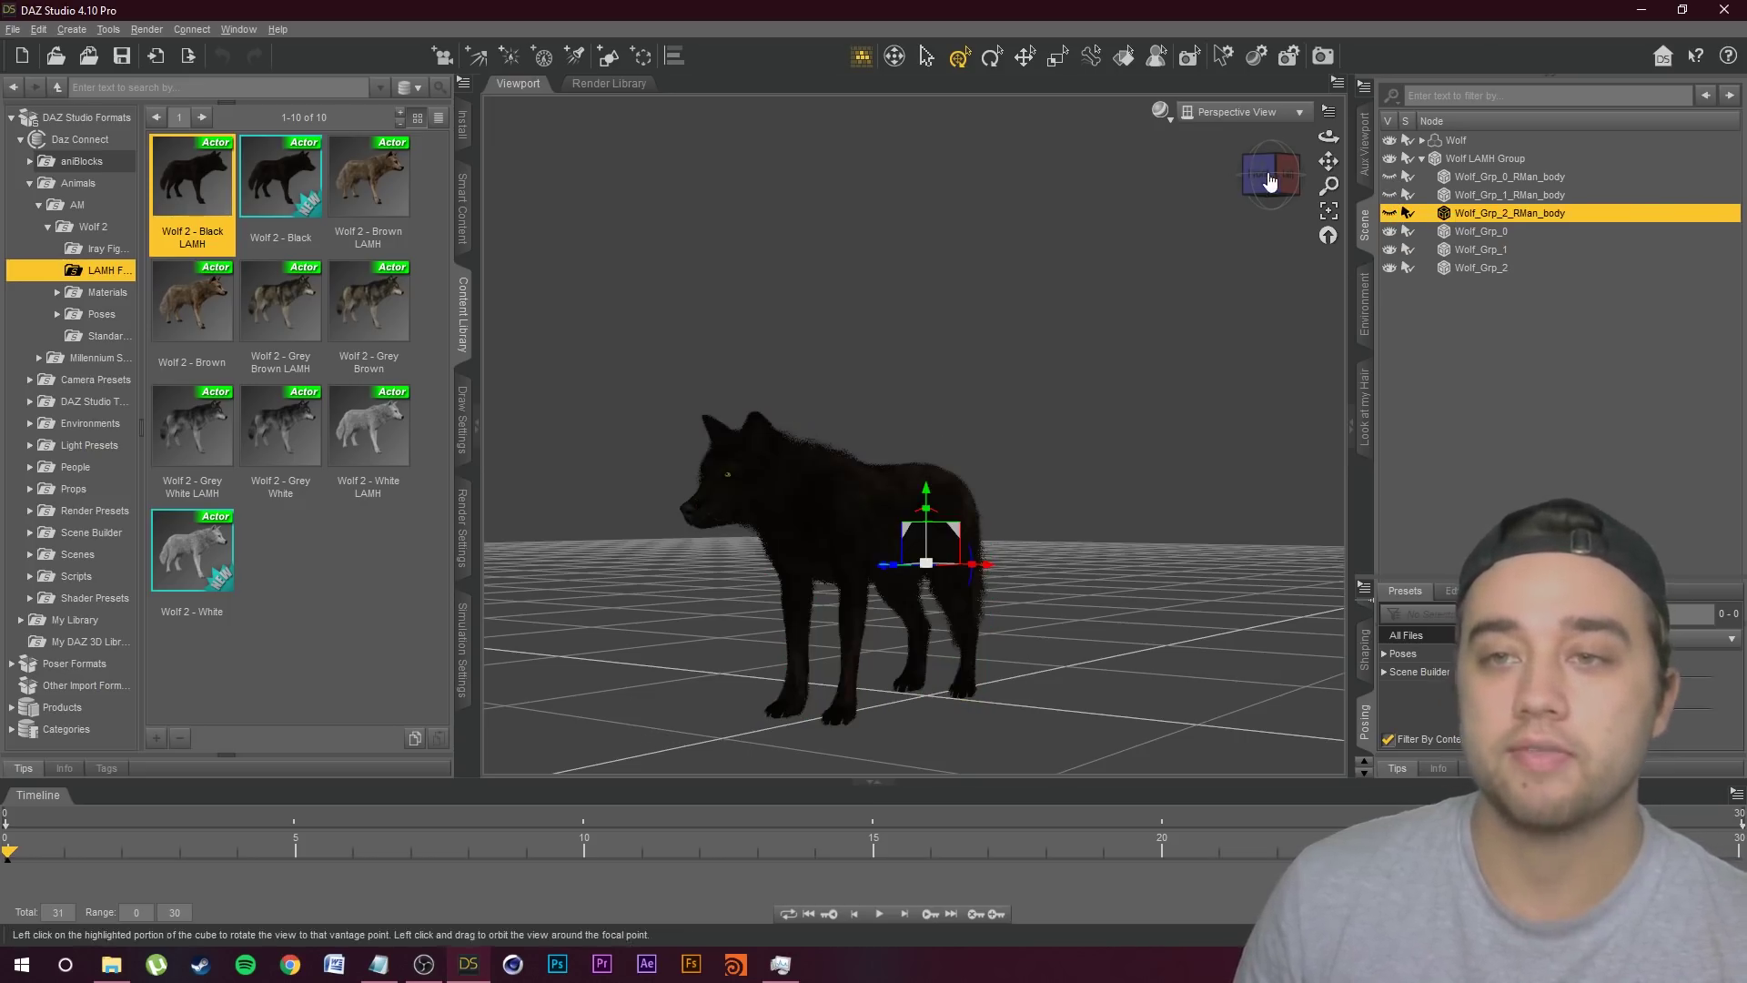
{"action": "mouse_move", "coordinate": [1316, 270]}
{"action": "left_mouse_down"}
{"action": "mouse_move", "coordinate": [1365, 273]}
{"action": "mouse_move", "coordinate": [1306, 273]}
{"action": "left_mouse_up"}
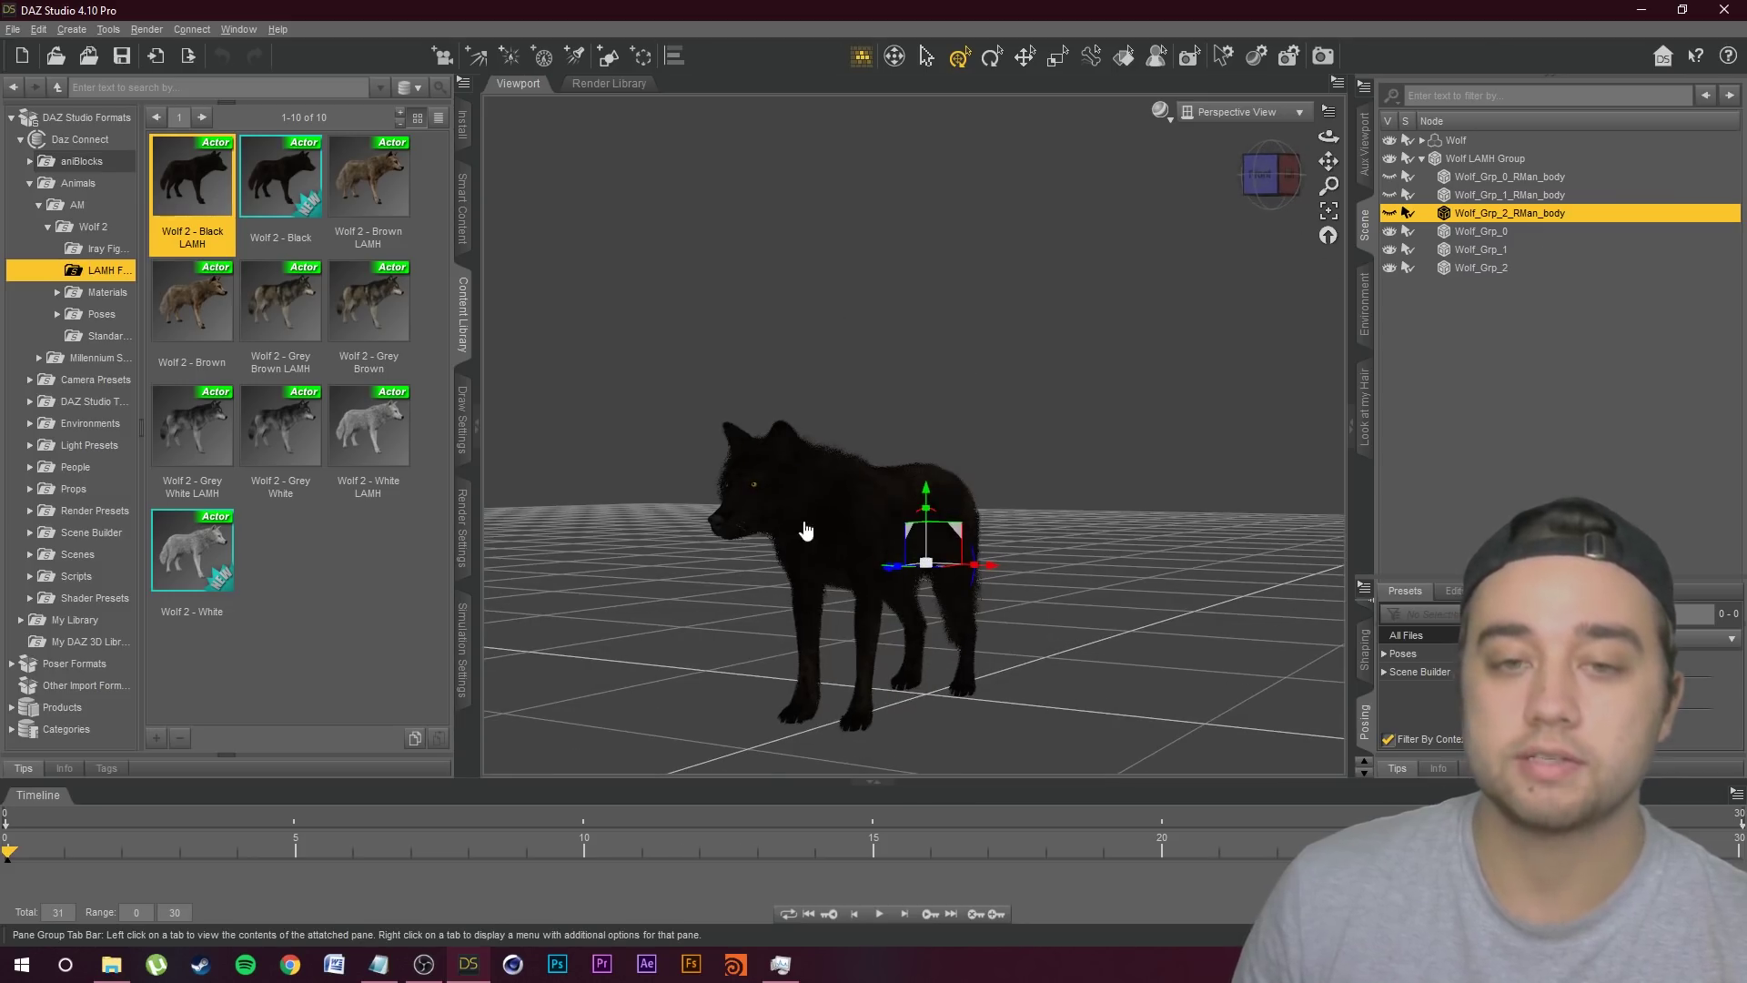
{"action": "left_click_drag", "start_coordinate": [805, 551], "coordinate": [848, 458], "text": "alt"}
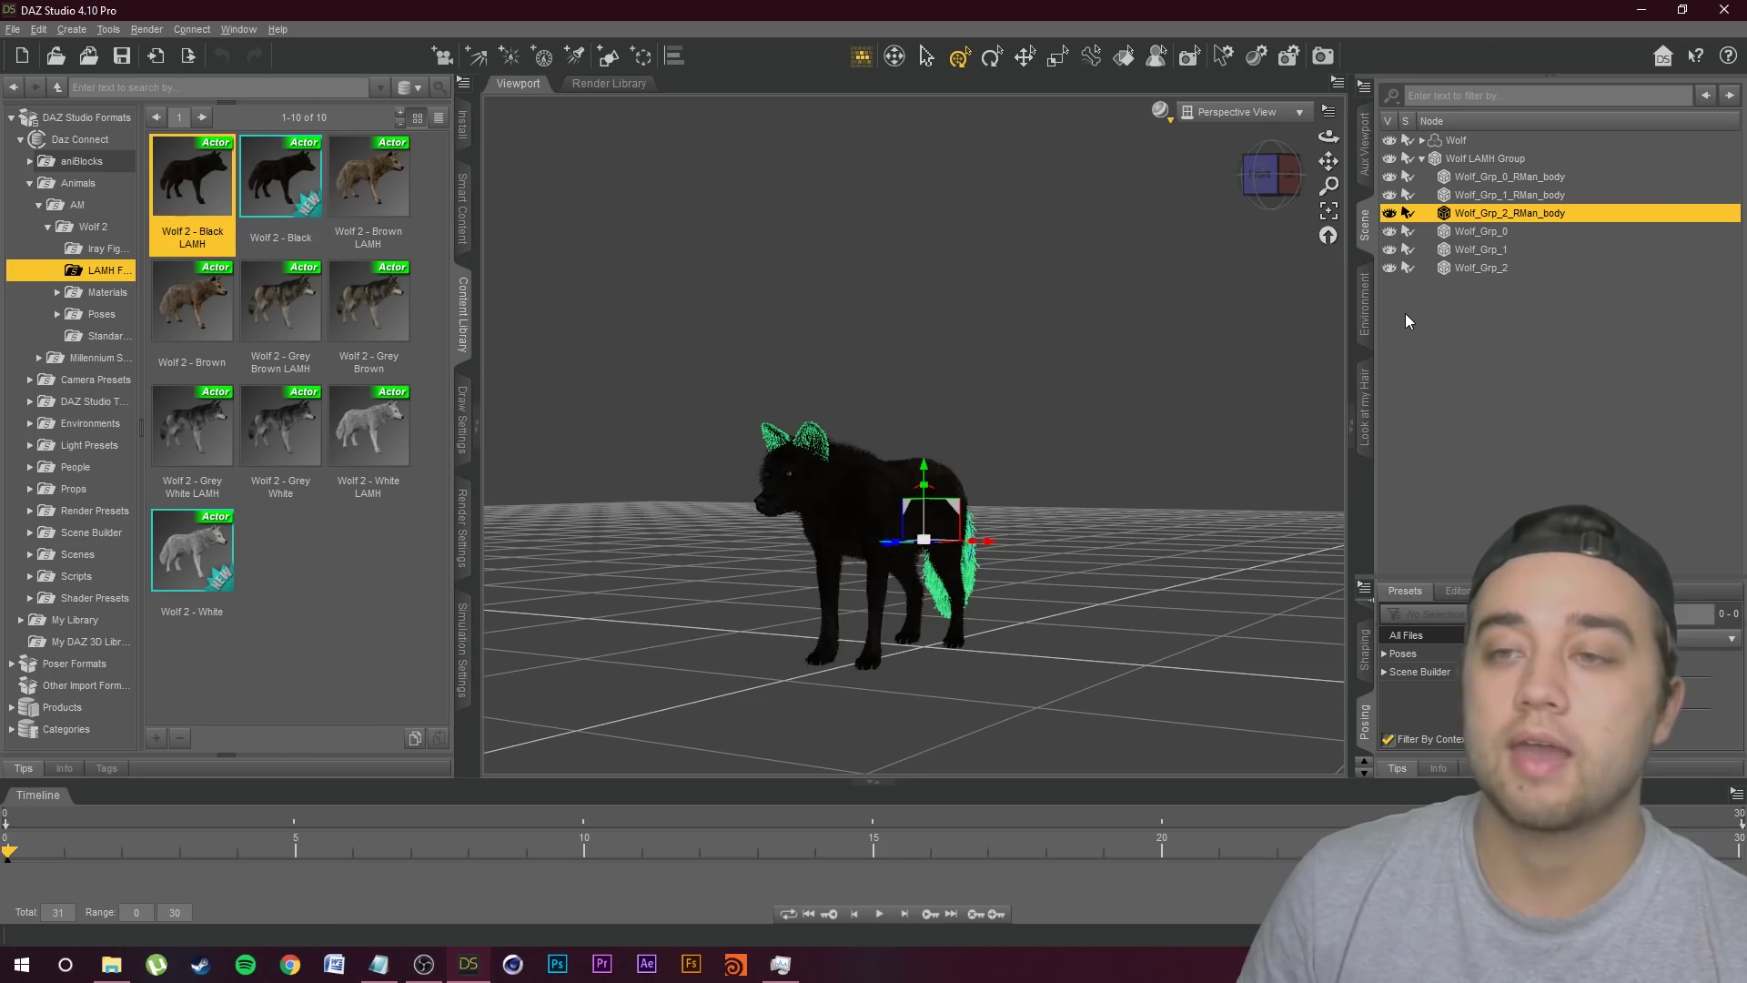
Step: Select both the Wolf and Wolf LAMH Group nodes and save an Autodesk FBX export named WOLF TUTO in the DAZ 3D folder
{"action": "left_click", "coordinate": [1318, 286]}
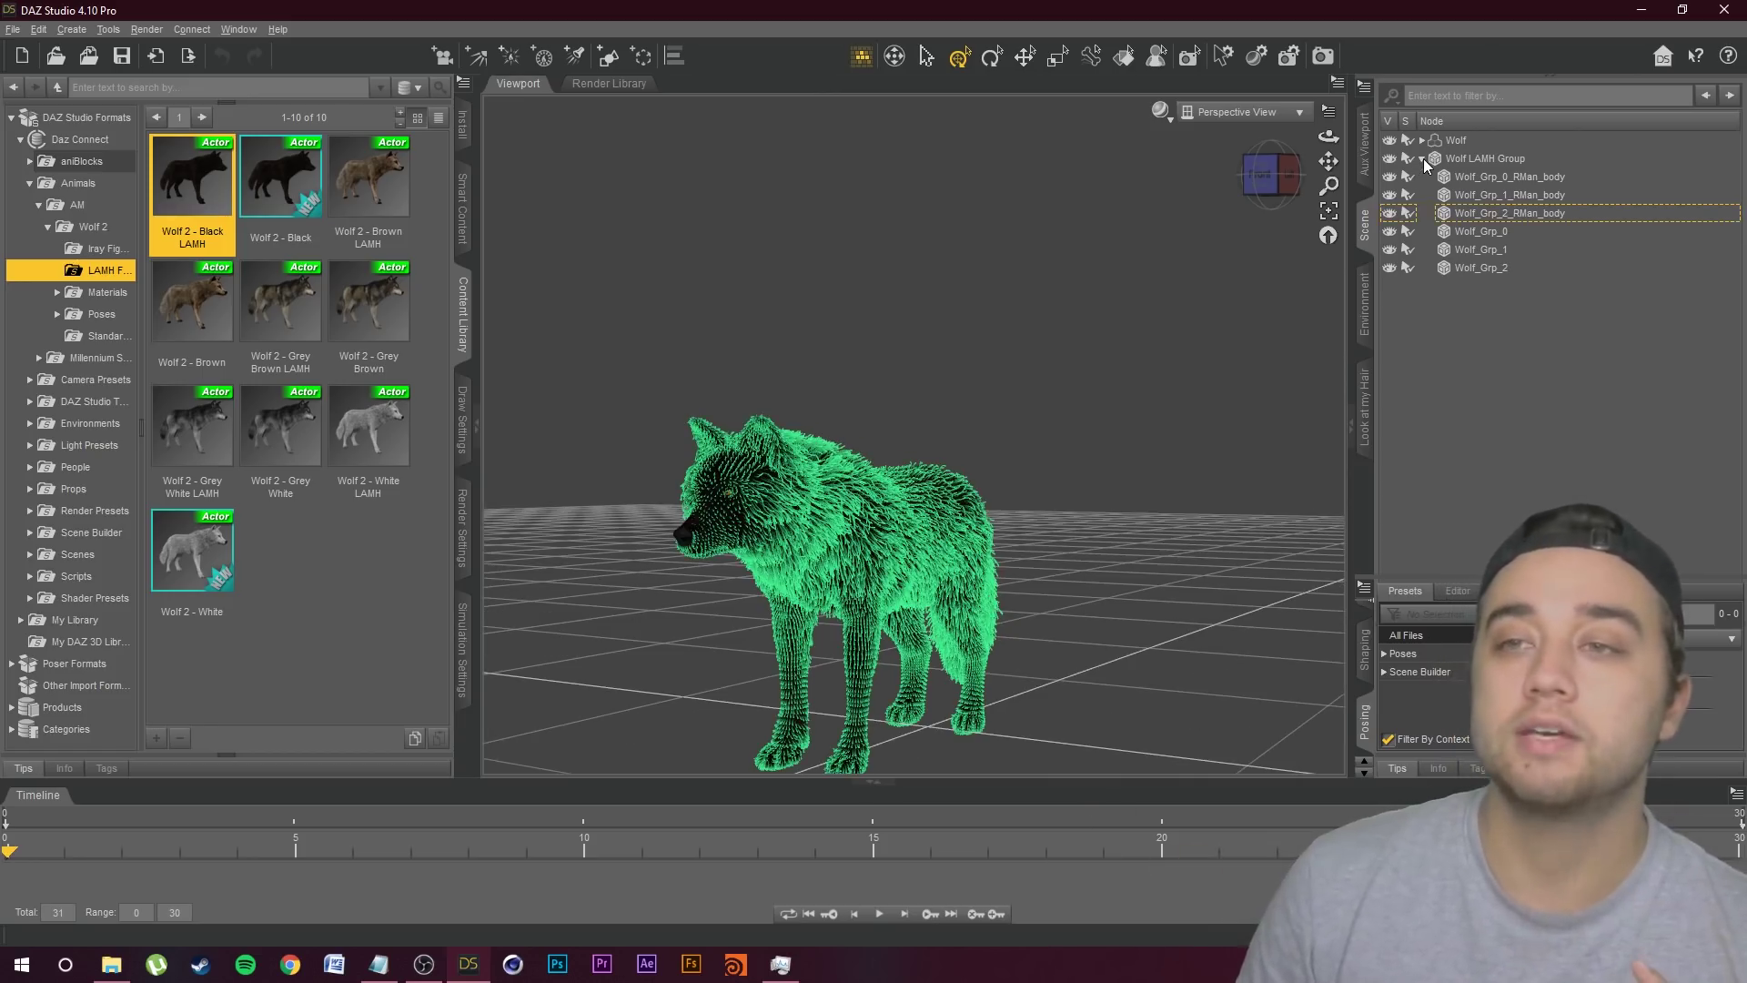
{"action": "left_click", "coordinate": [1423, 159]}
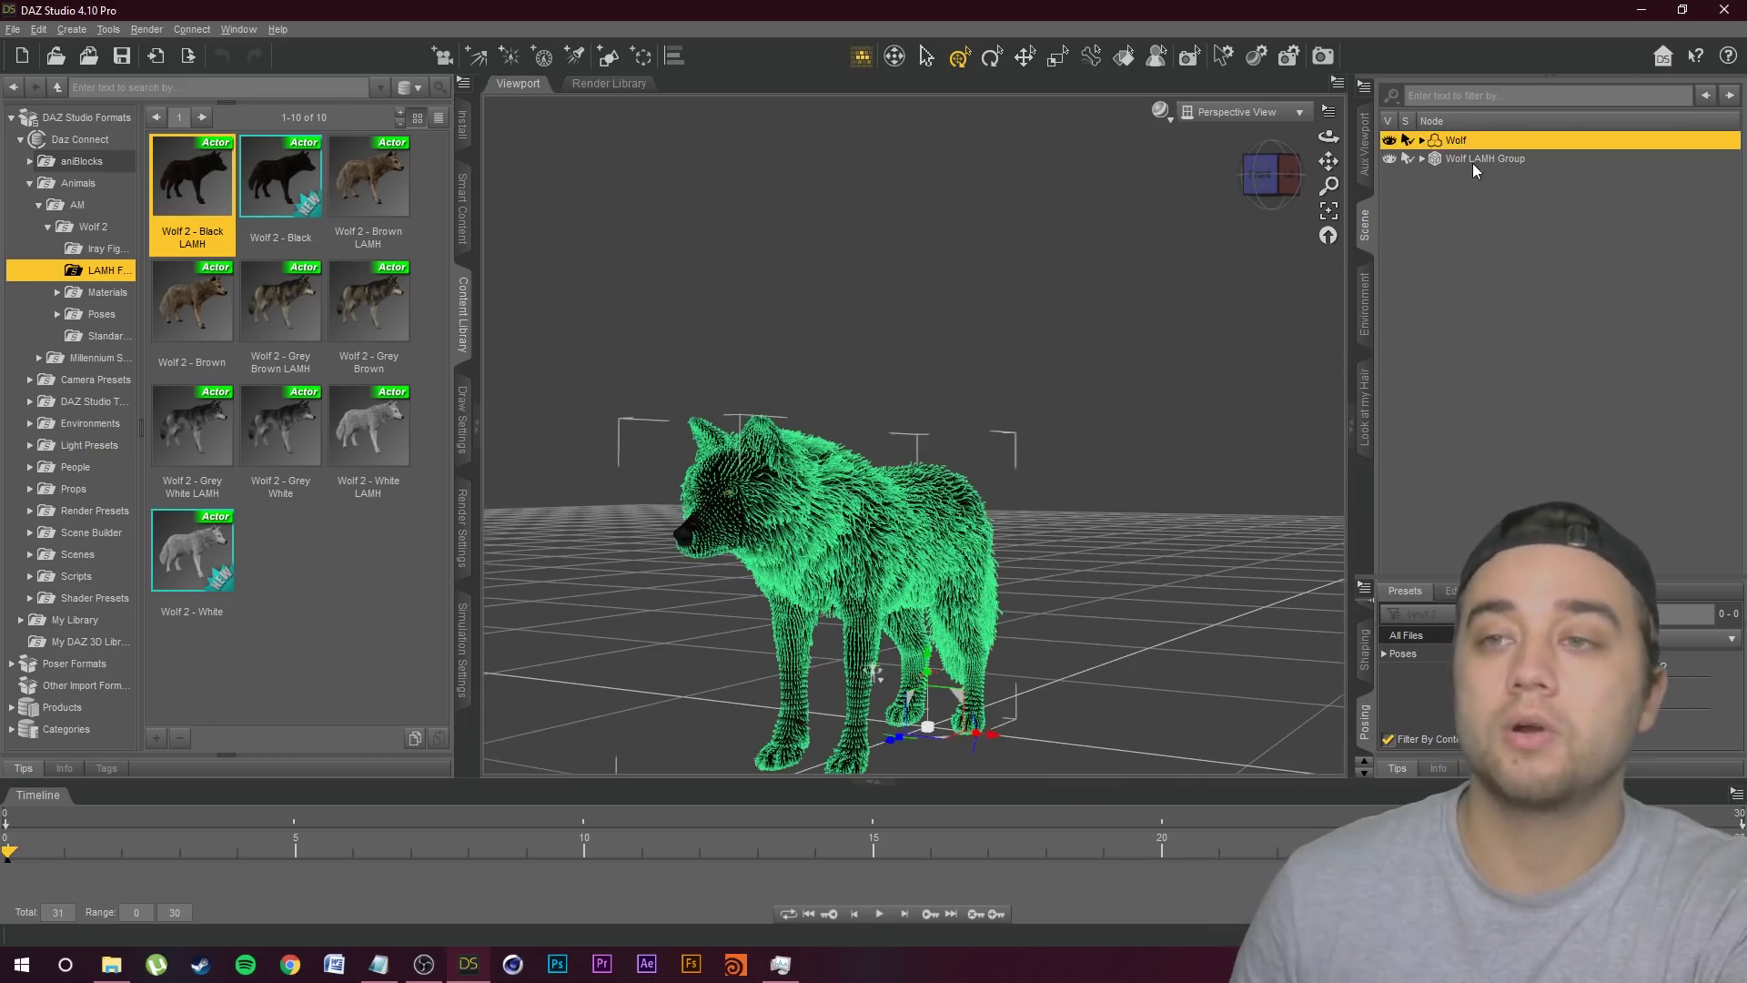
{"action": "left_click", "coordinate": [1472, 159], "text": "ctrl"}
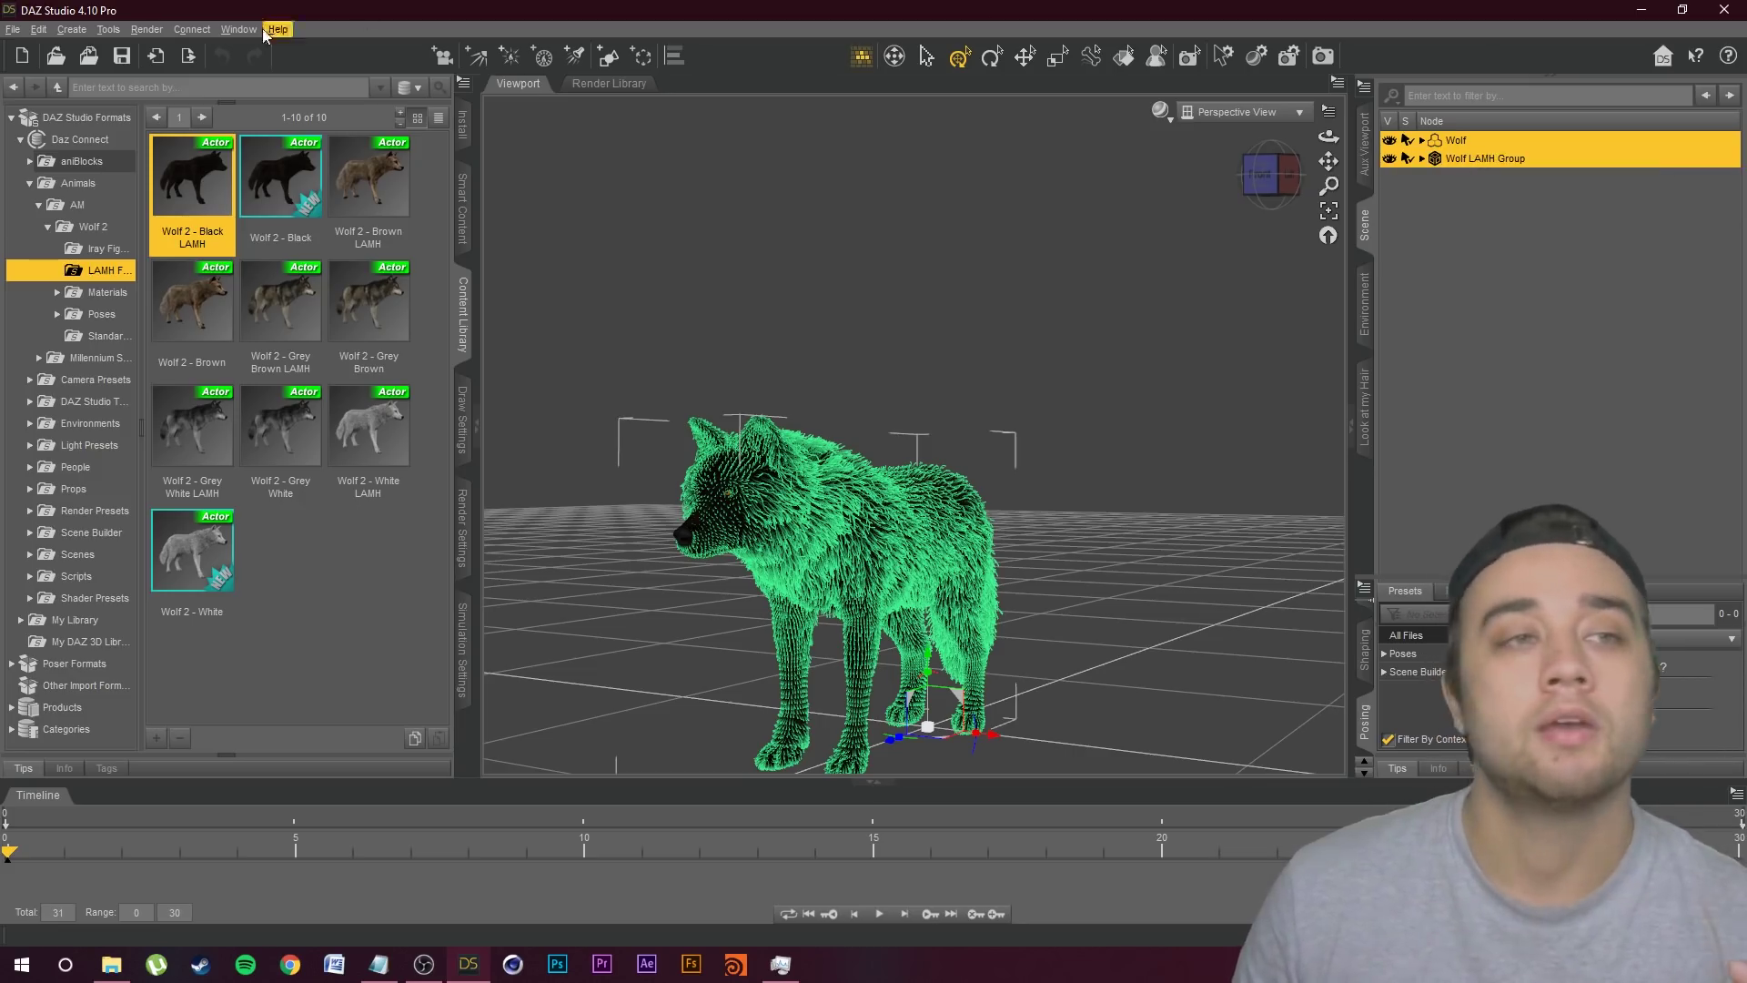
{"action": "left_click", "coordinate": [12, 29]}
{"action": "key", "text": "Escape"}
{"action": "left_click", "coordinate": [12, 30]}
{"action": "key", "text": "Escape"}
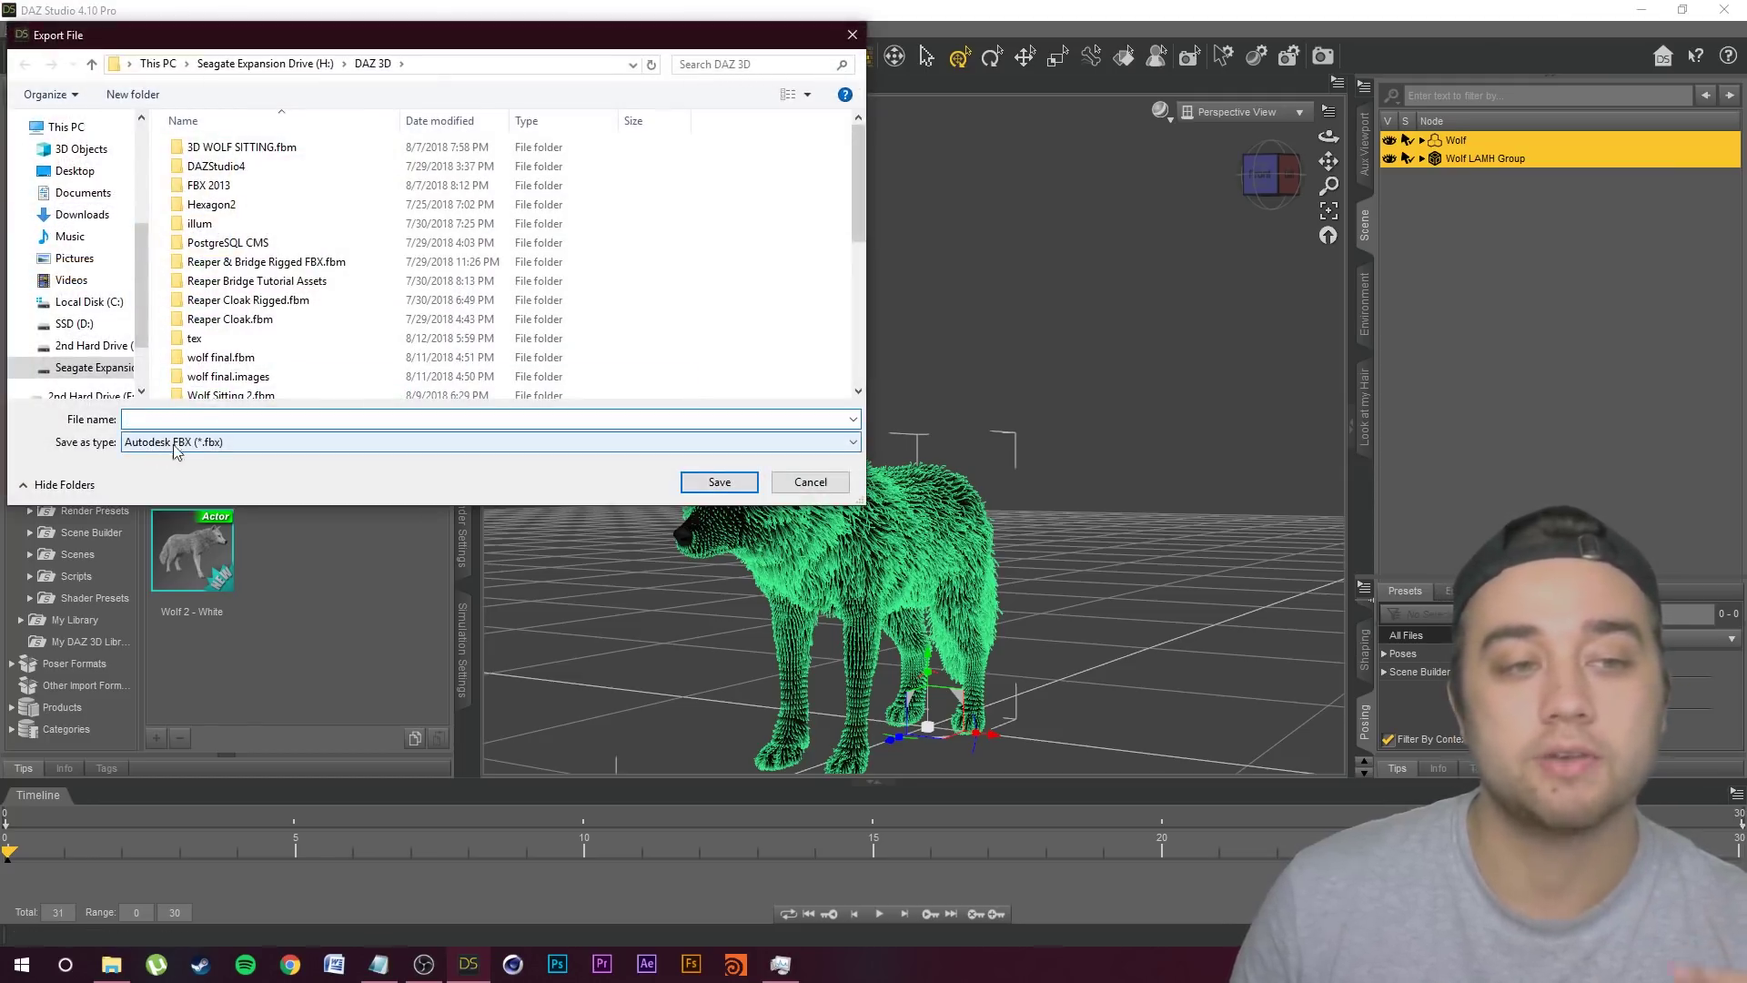
{"action": "scroll", "coordinate": [368, 322], "scroll_direction": "down", "scroll_amount": 7}
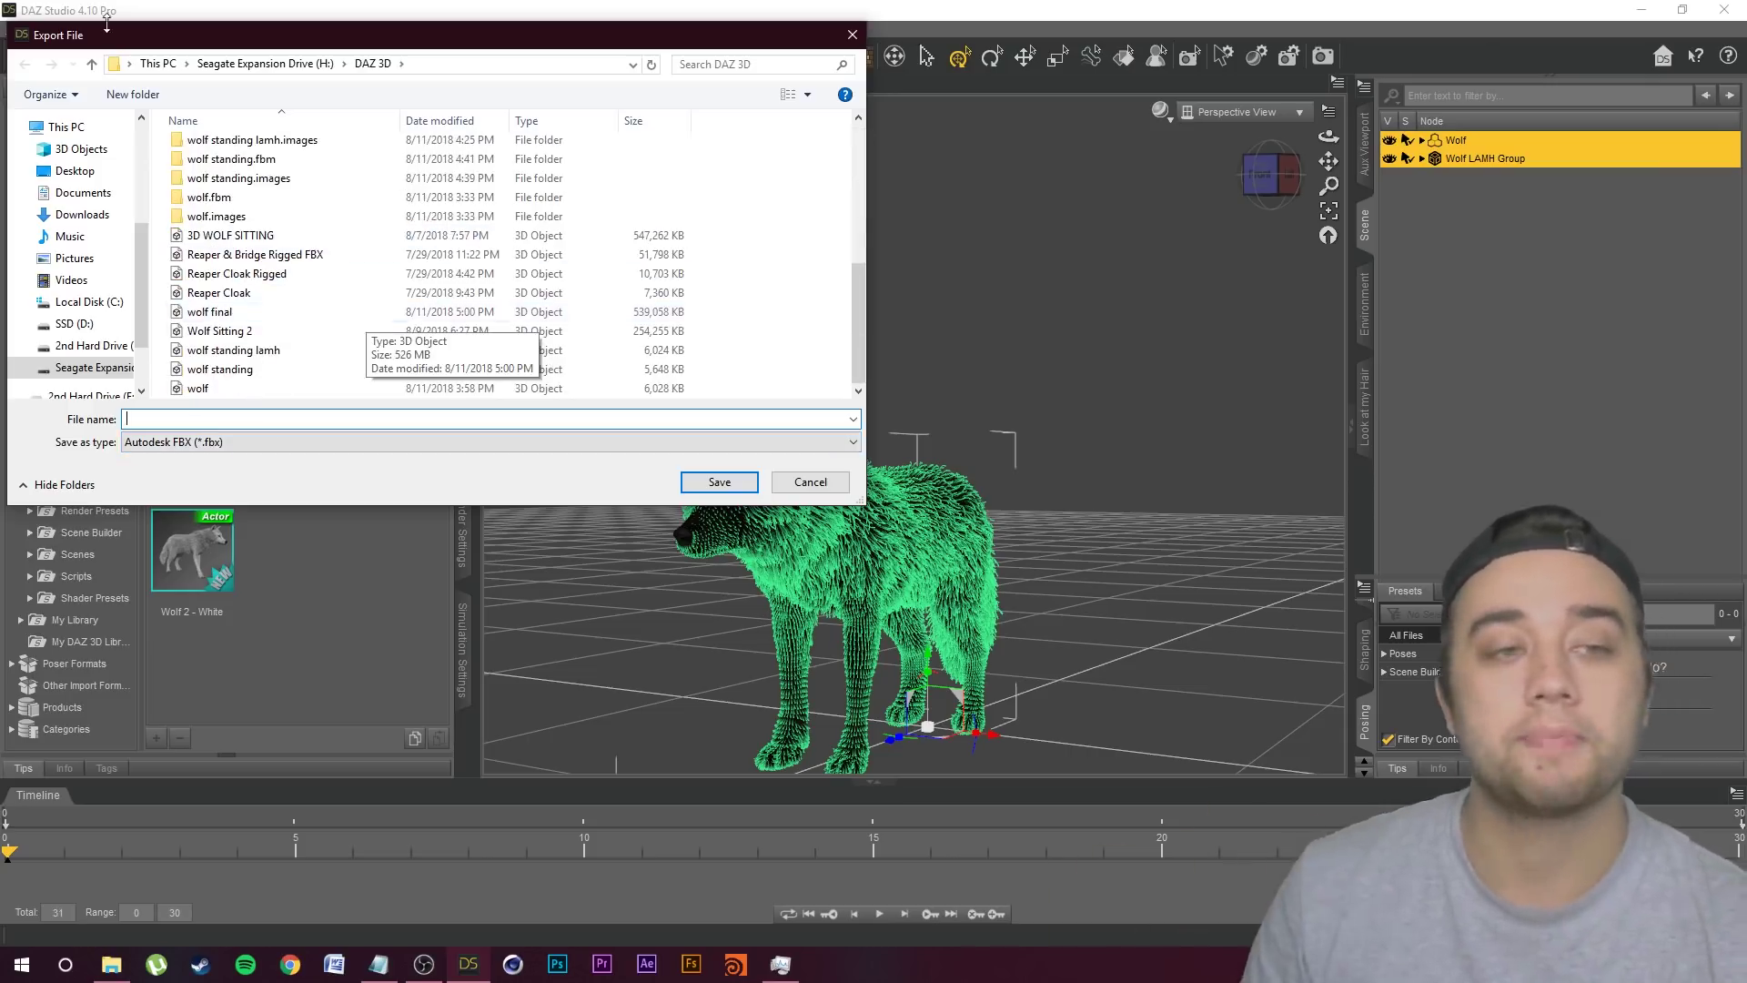
{"action": "type", "text": "WOLF TUIT"}
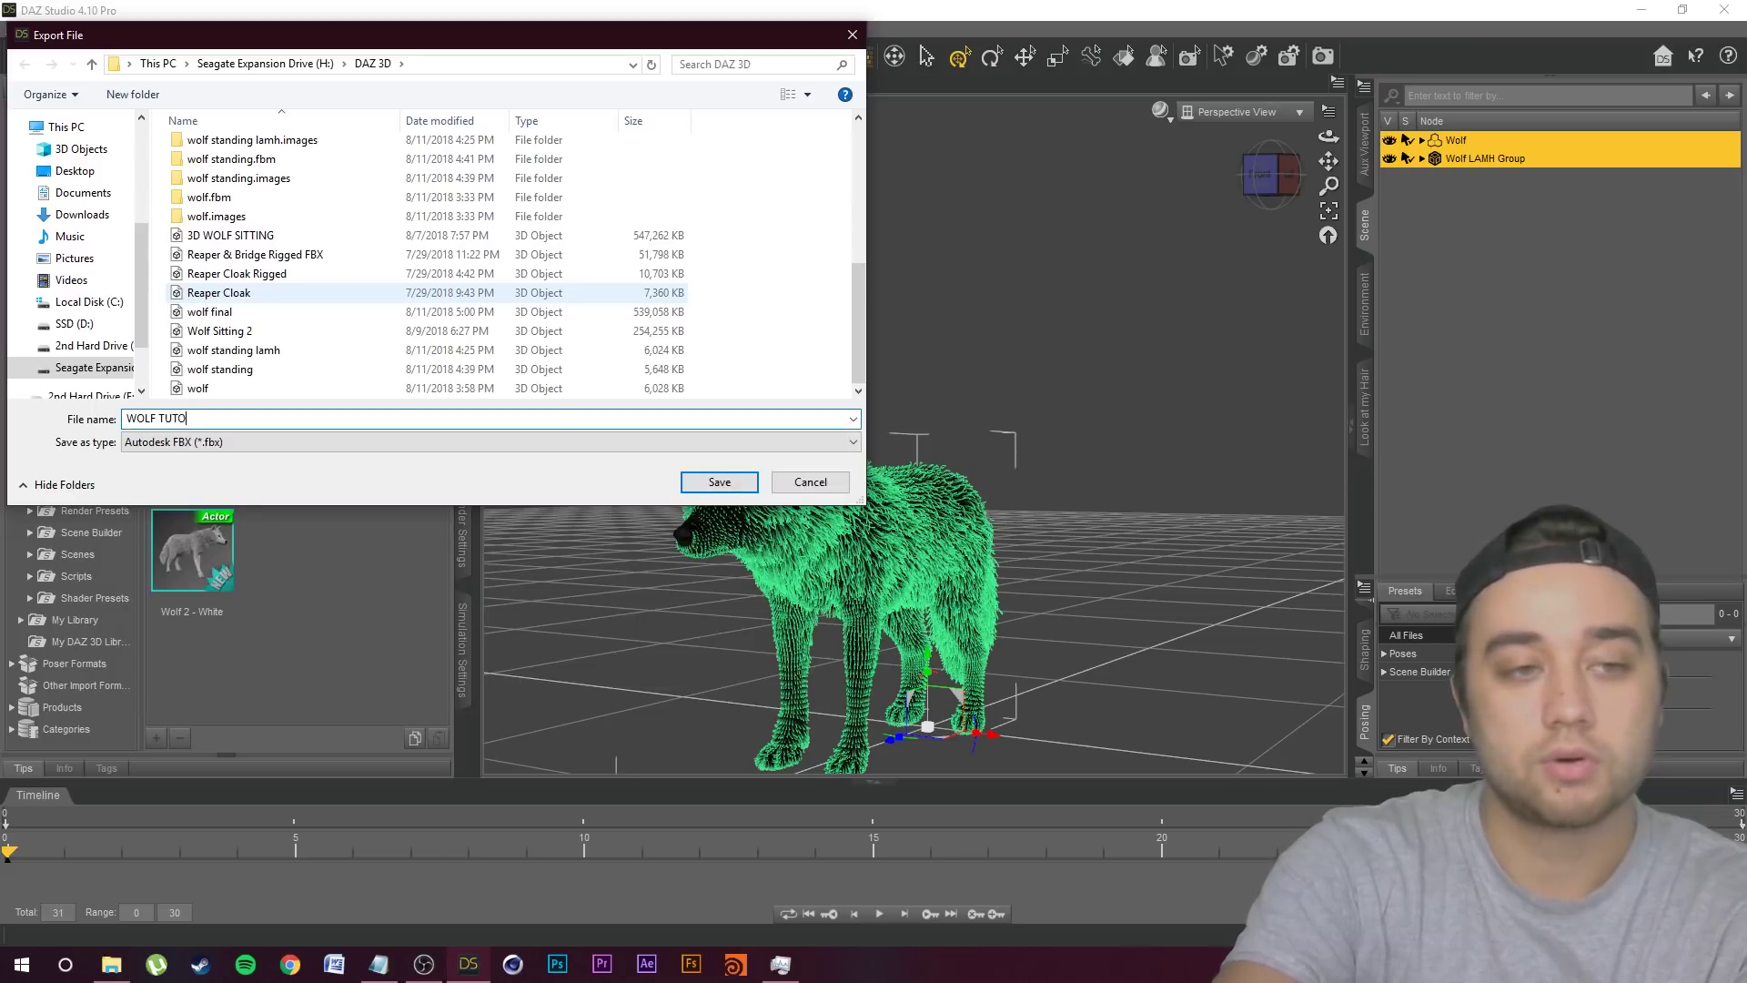
{"action": "key", "text": "Return"}
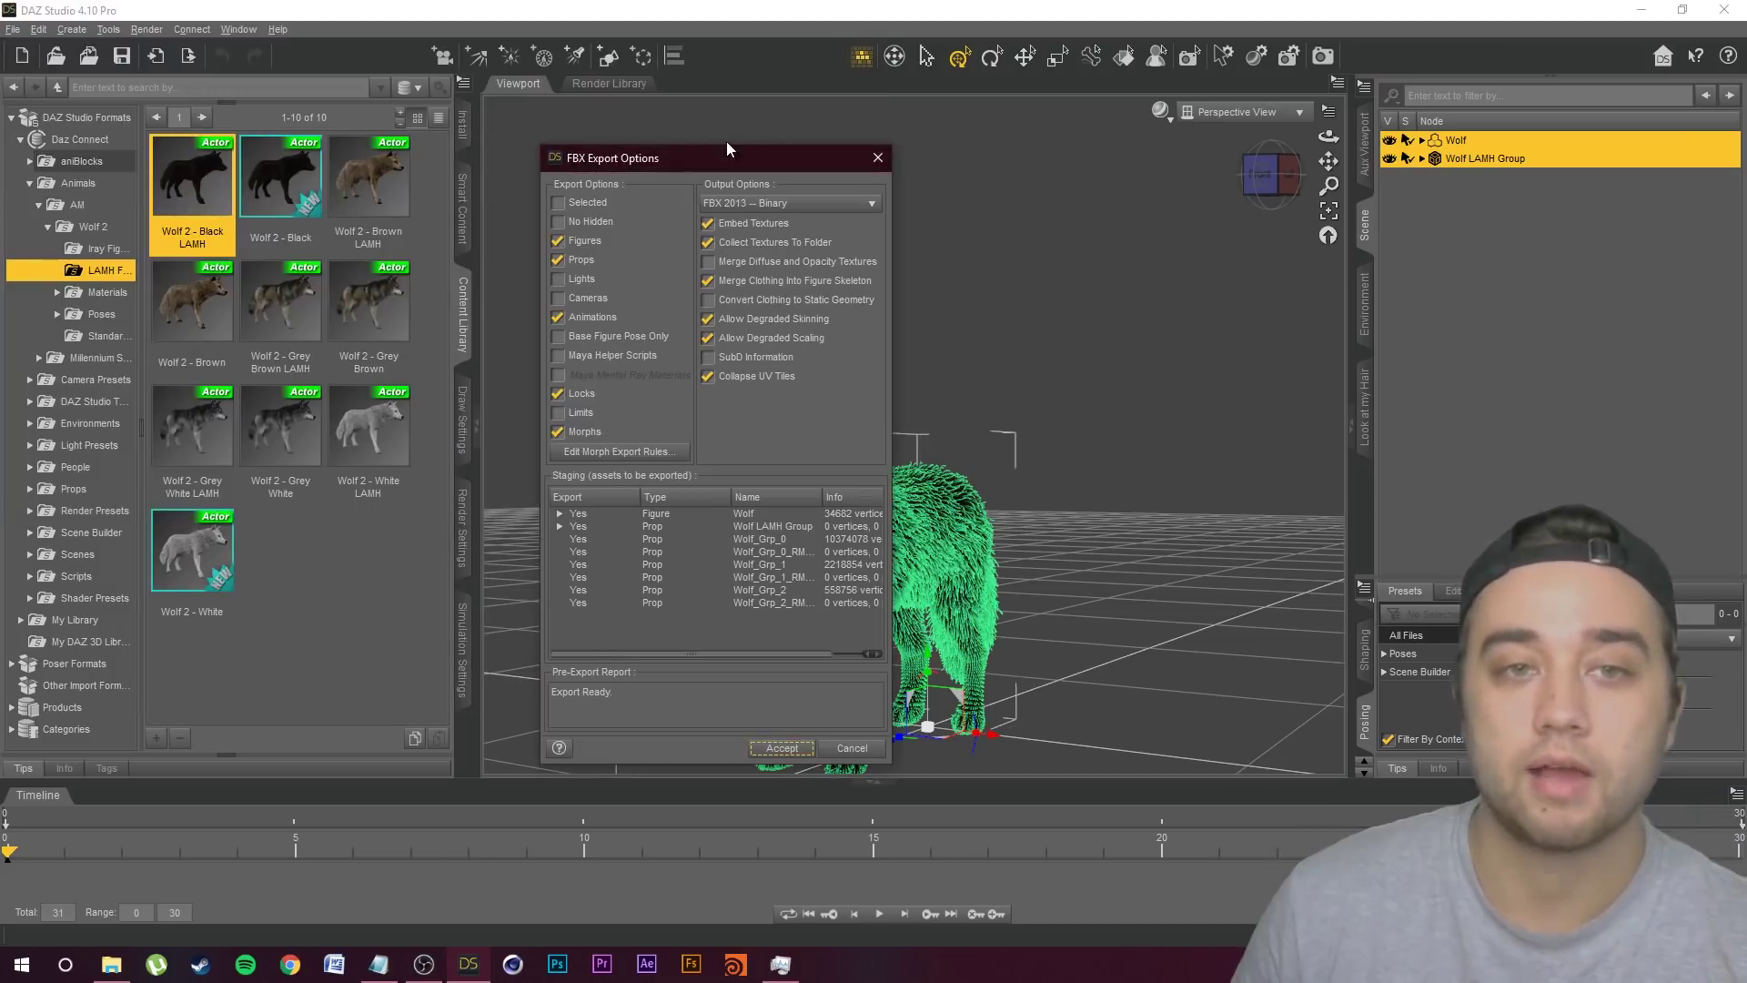
Step: Run the FBX export as FBX 2013 Binary with Figures, Props and Embed Textures included
{"action": "left_click_drag", "start_coordinate": [628, 158], "coordinate": [689, 163]}
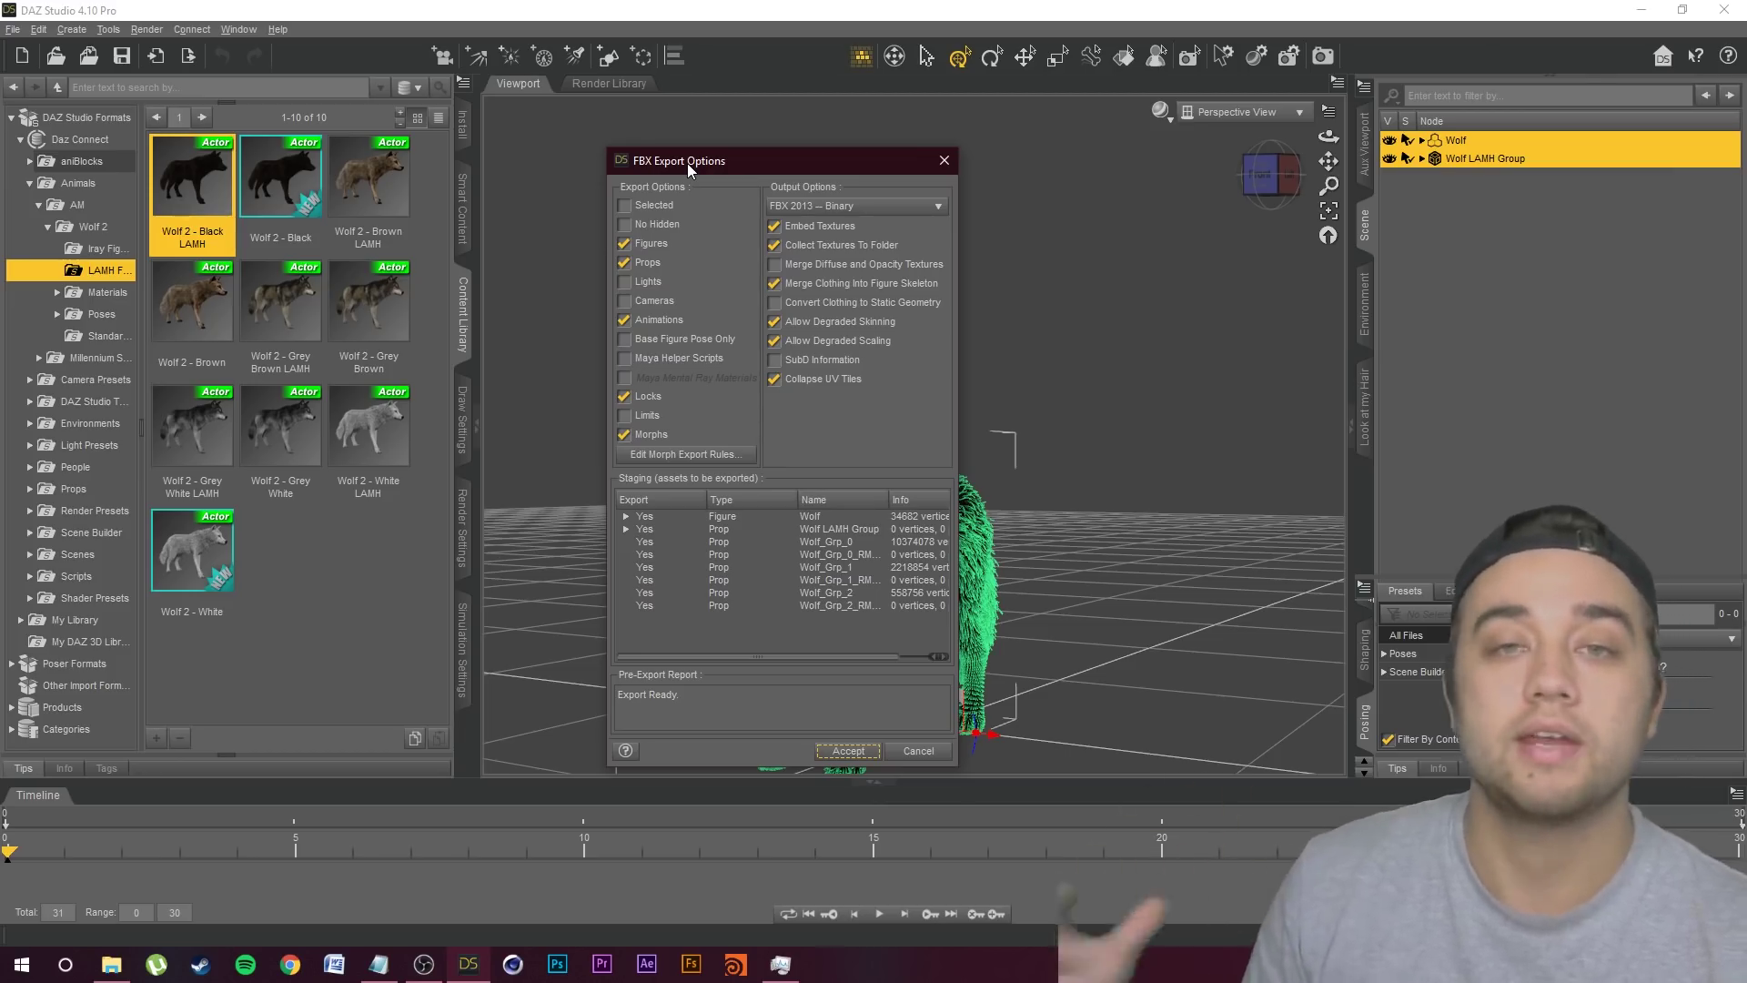
{"action": "left_click", "coordinate": [624, 264]}
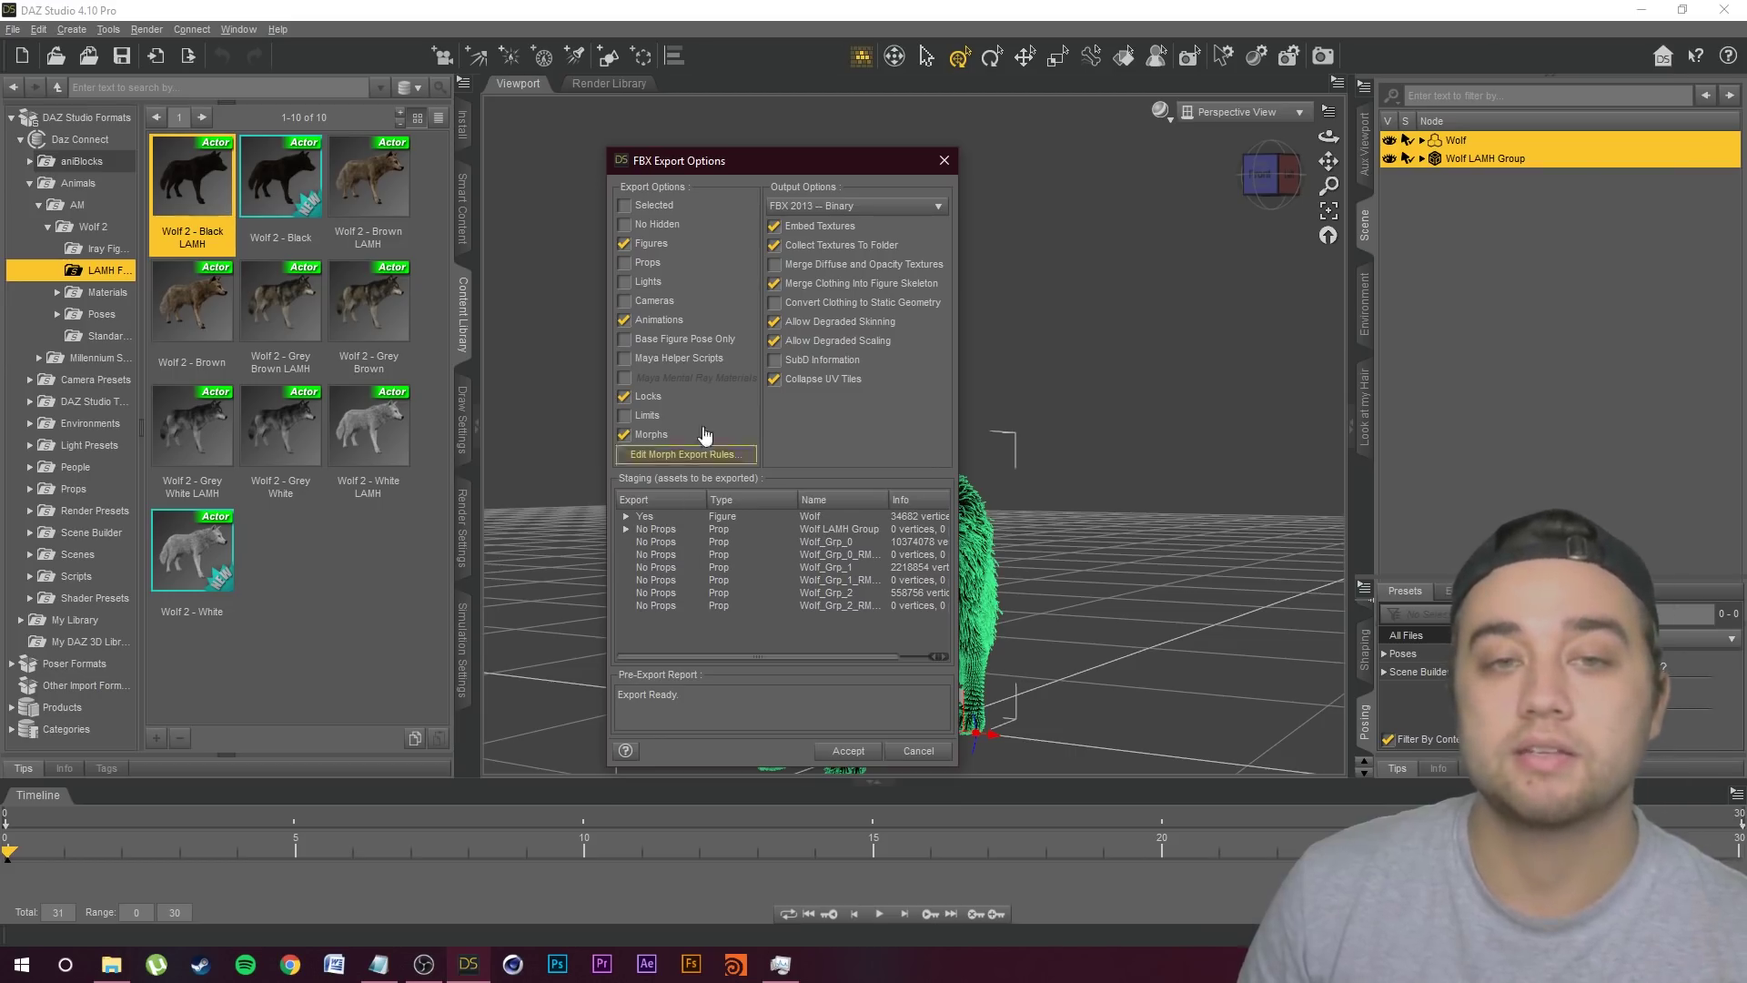
{"action": "left_click", "coordinate": [625, 264]}
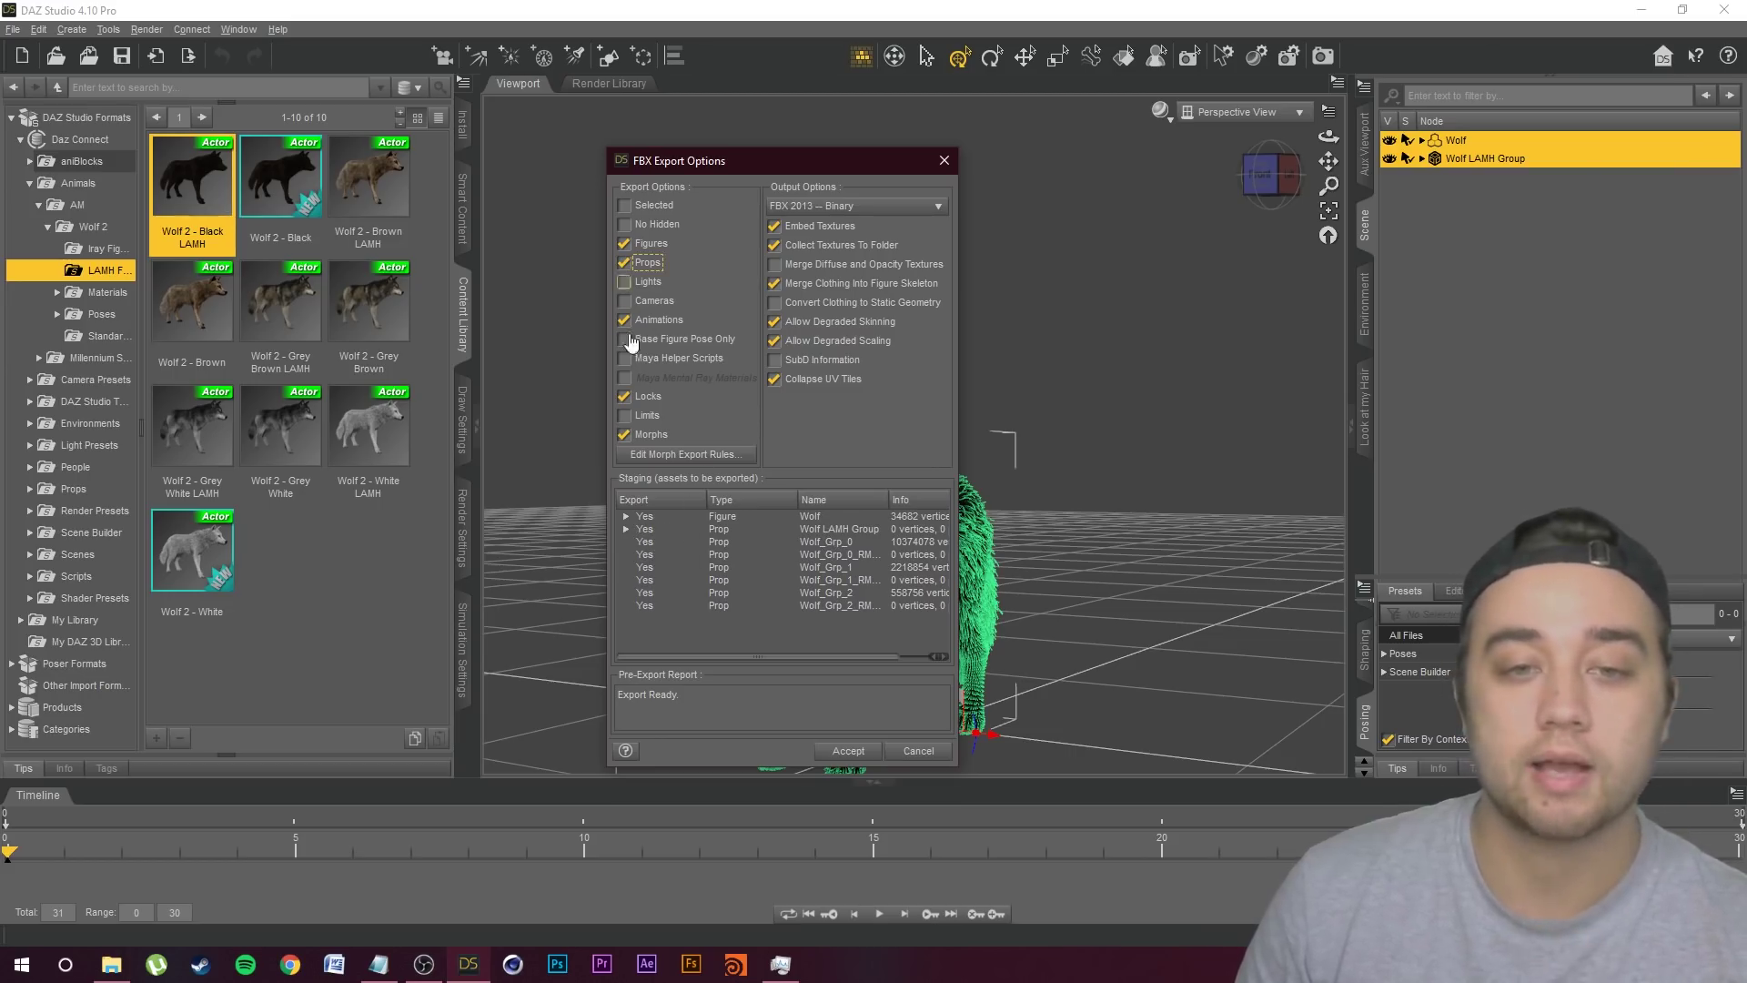
{"action": "left_click", "coordinate": [847, 752]}
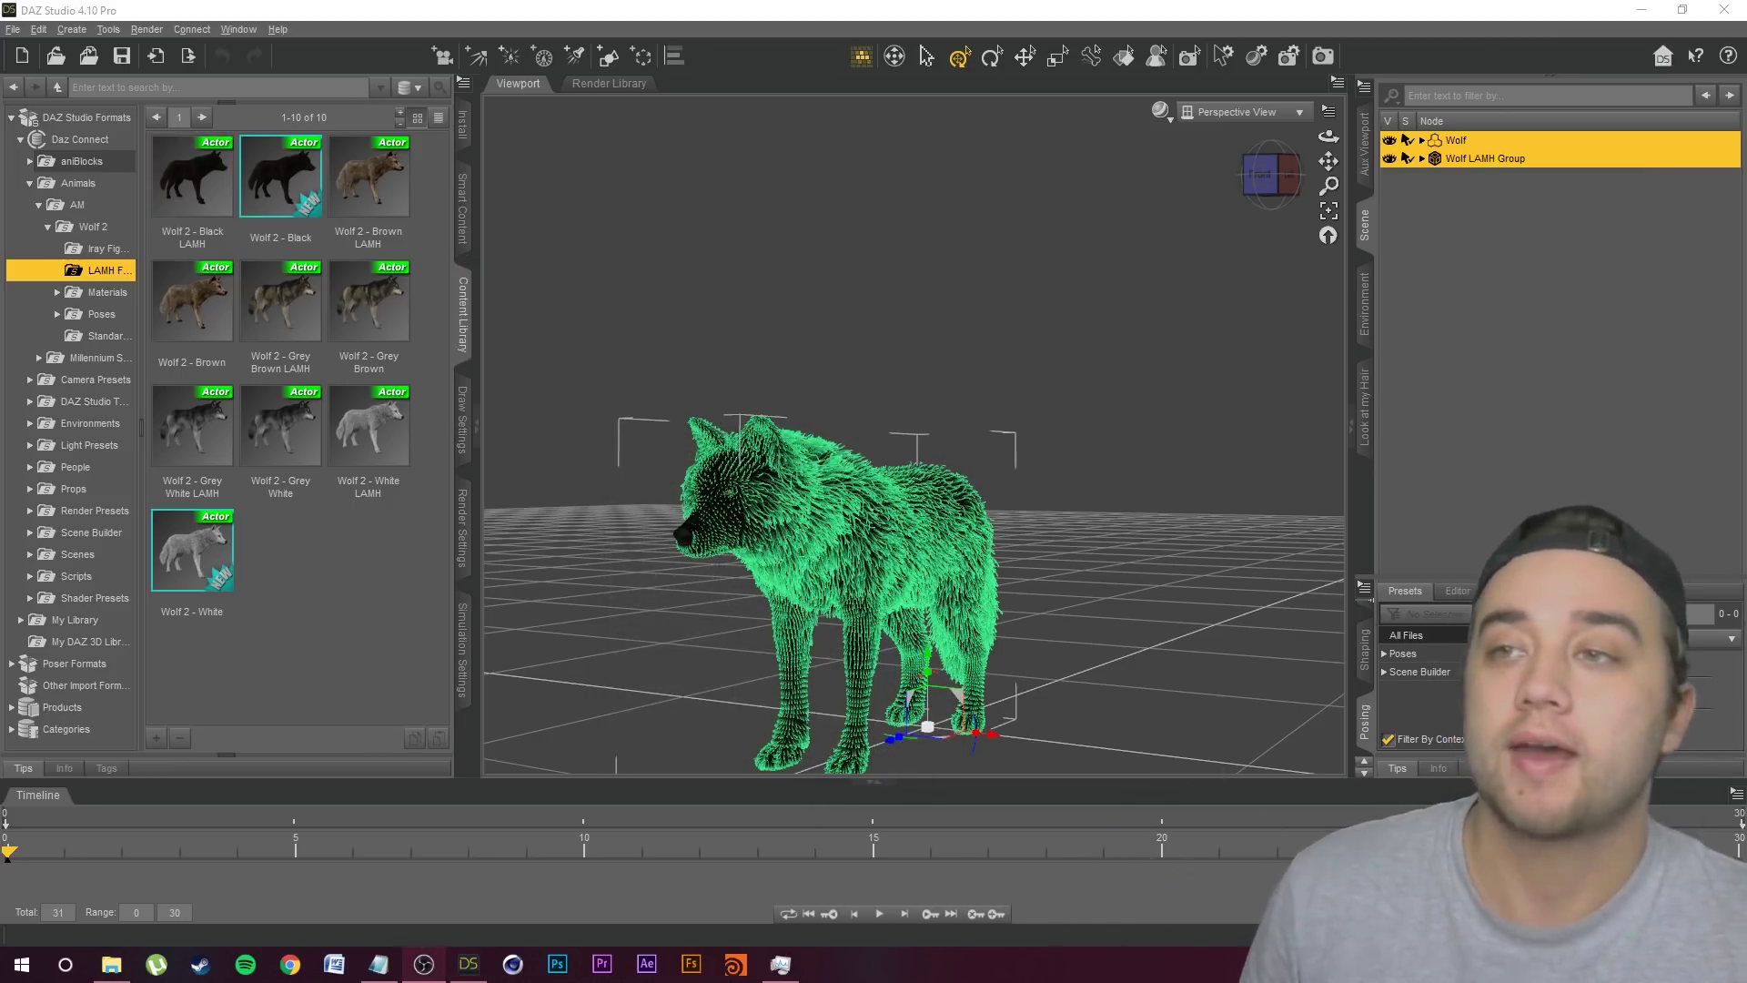
Step: Close DAZ Studio without saving the scene, and open WOLF TUTORIAL.fbx in Cinema 4D with all FBX import options enabled
{"action": "left_click", "coordinate": [1725, 10]}
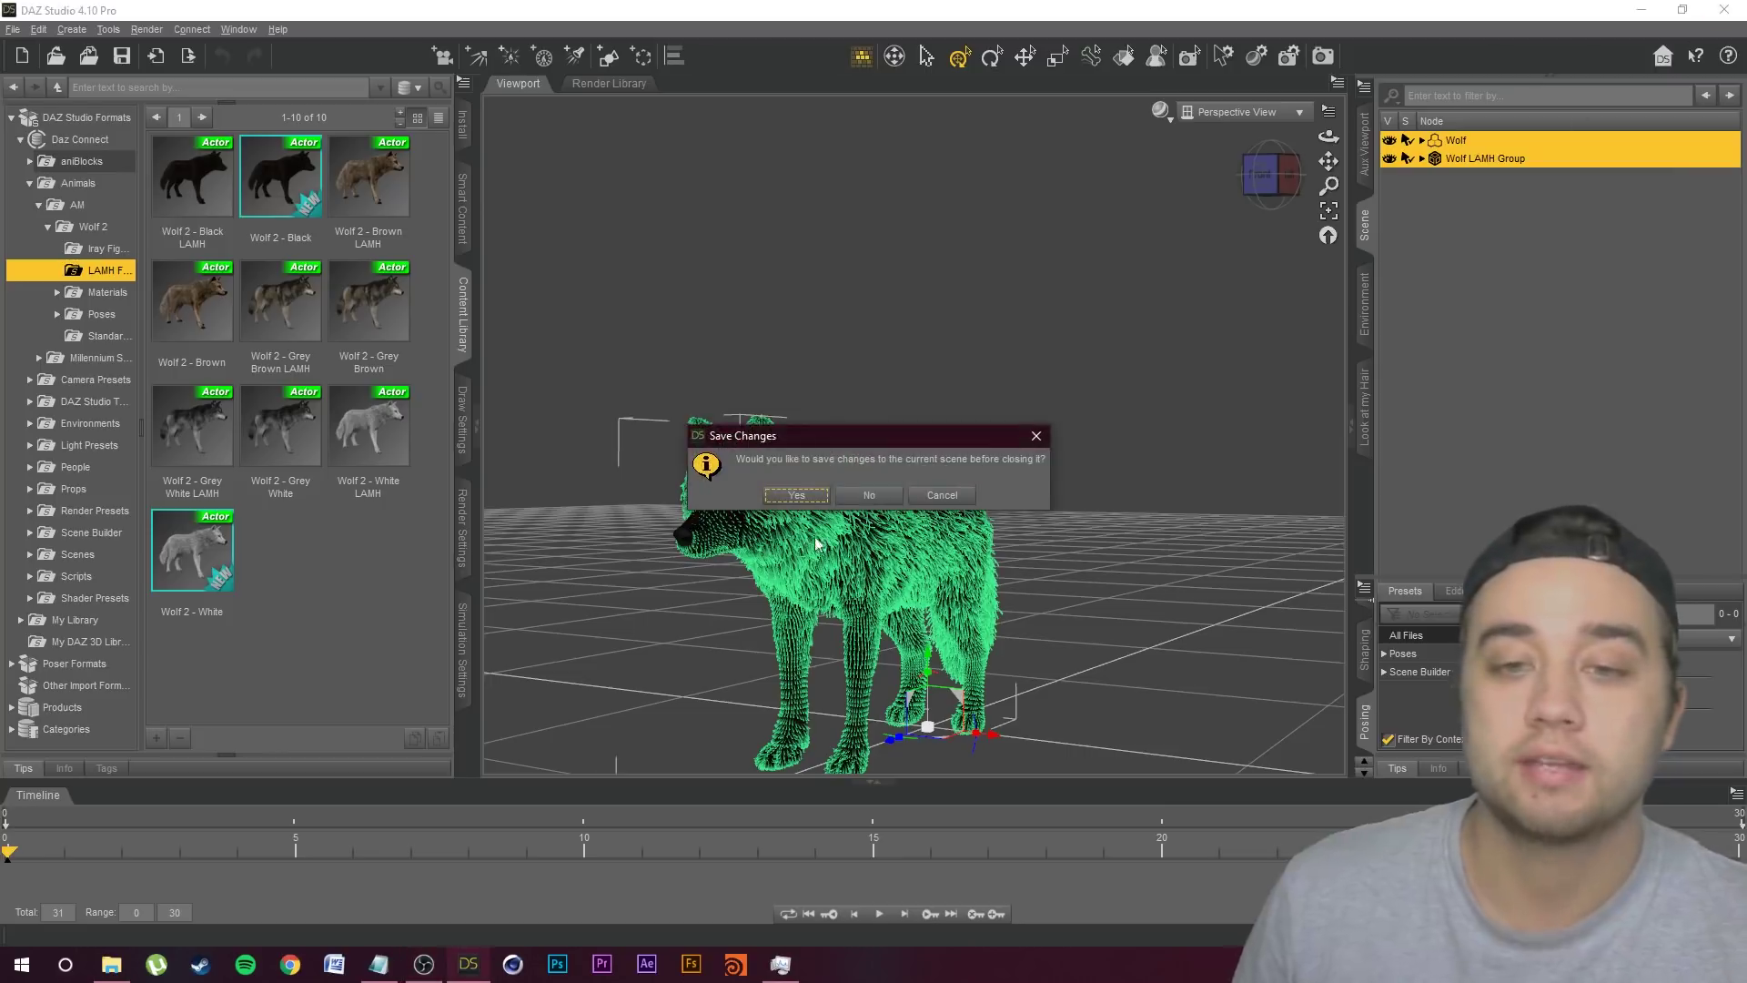
{"action": "left_click", "coordinate": [865, 495]}
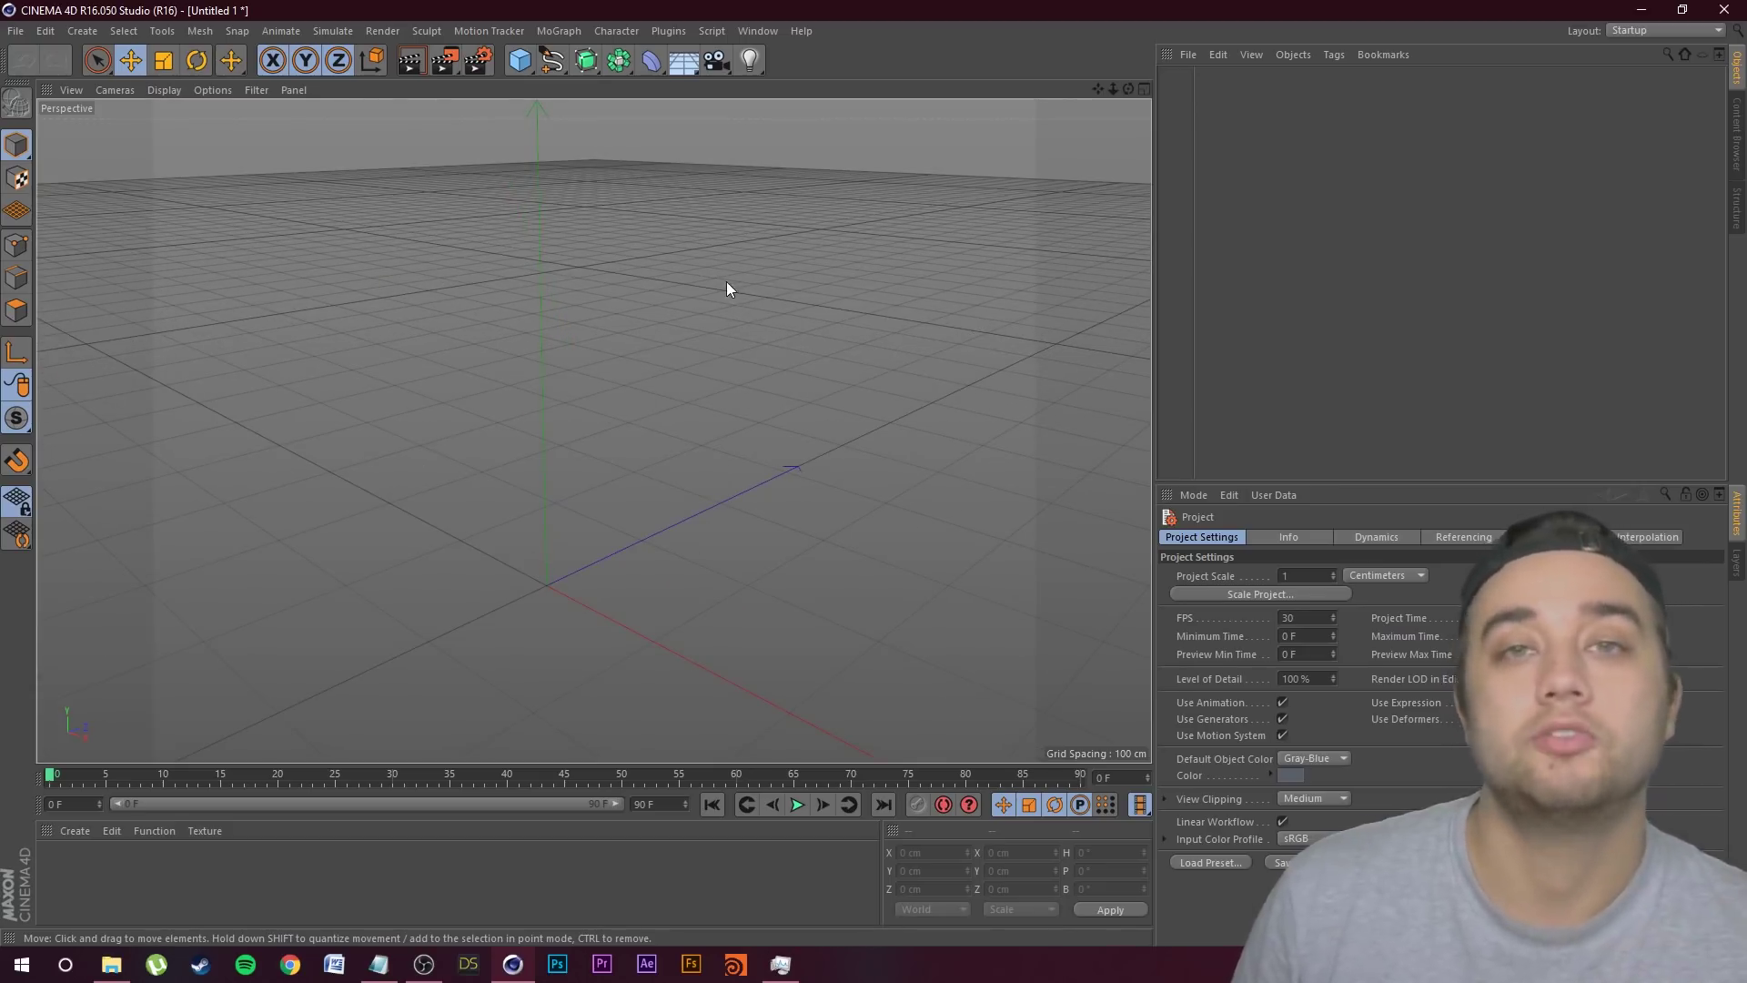
{"action": "left_click", "coordinate": [17, 31]}
{"action": "left_click", "coordinate": [55, 69]}
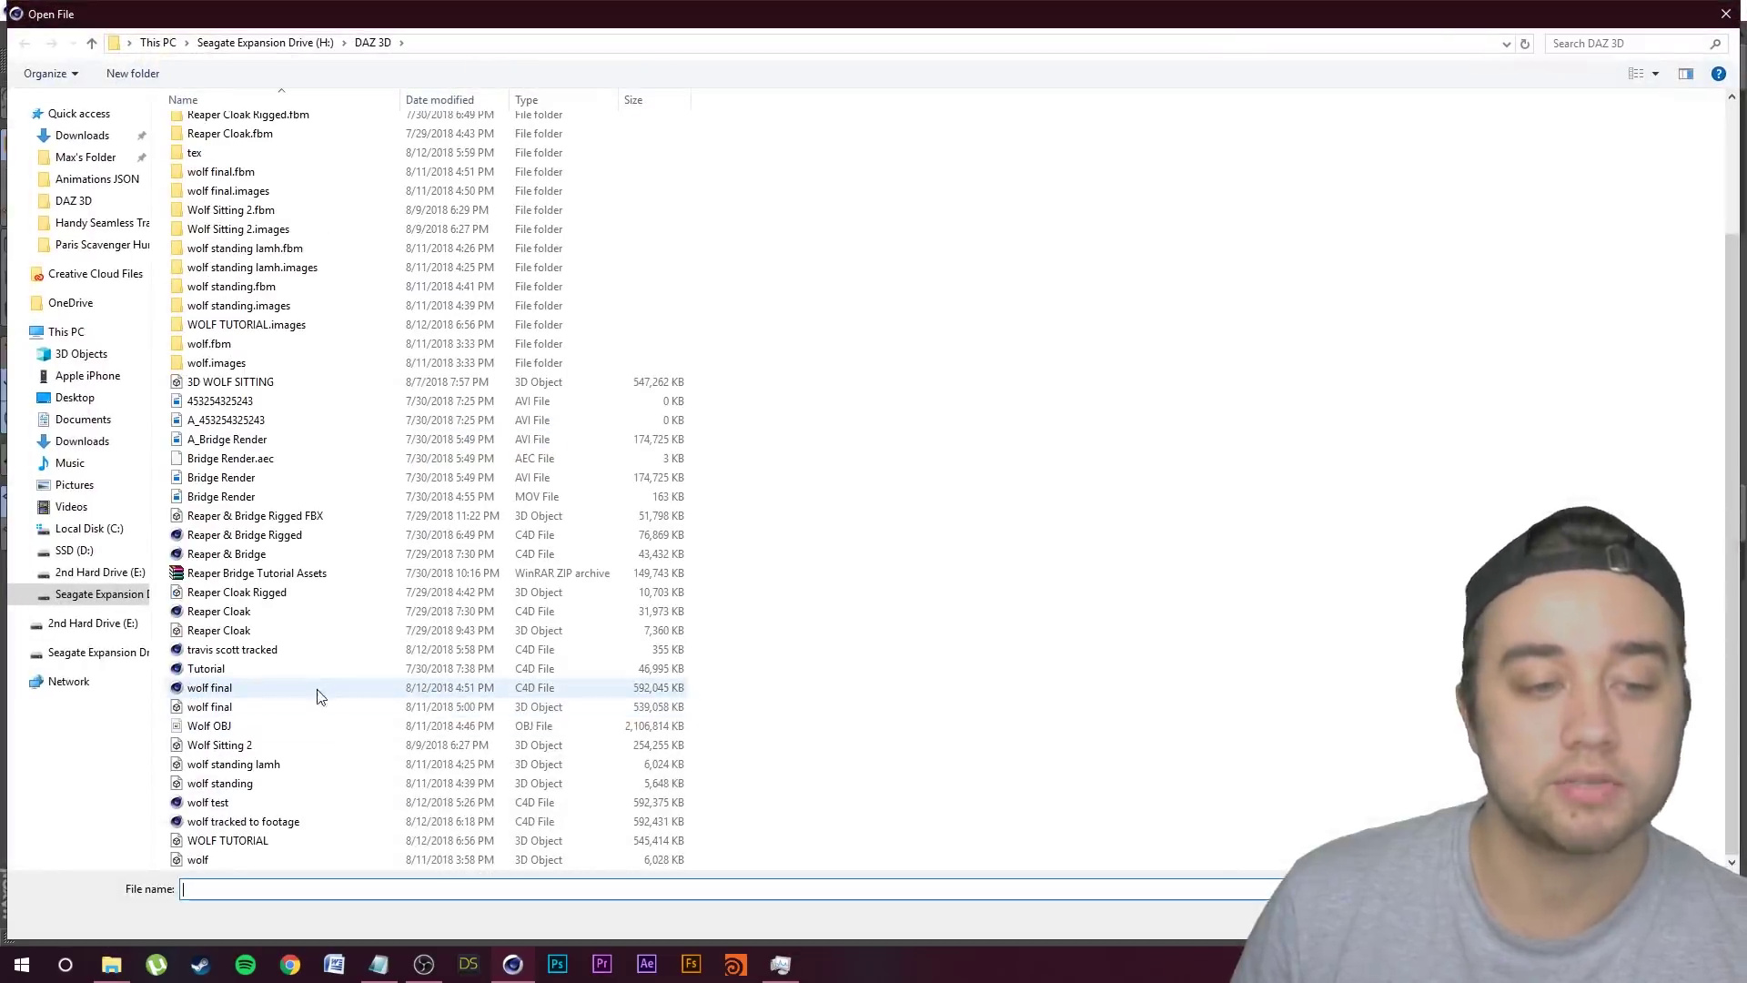
{"action": "double_click", "coordinate": [209, 841]}
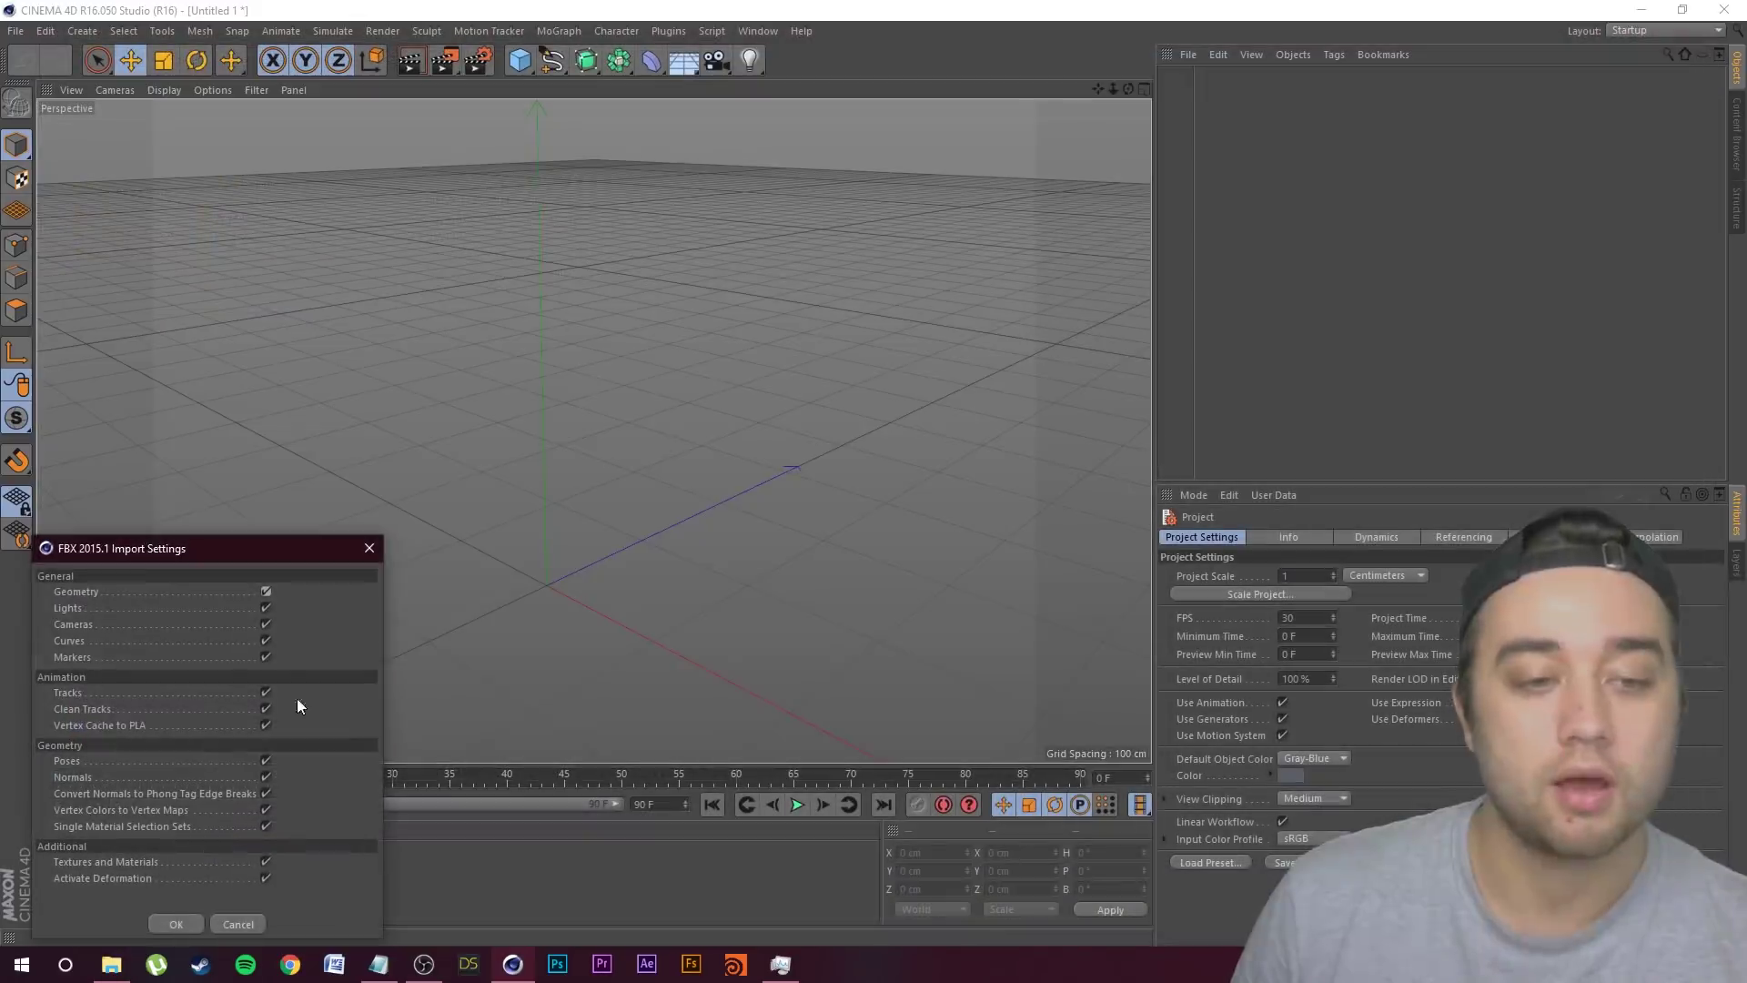
{"action": "left_click", "coordinate": [188, 926]}
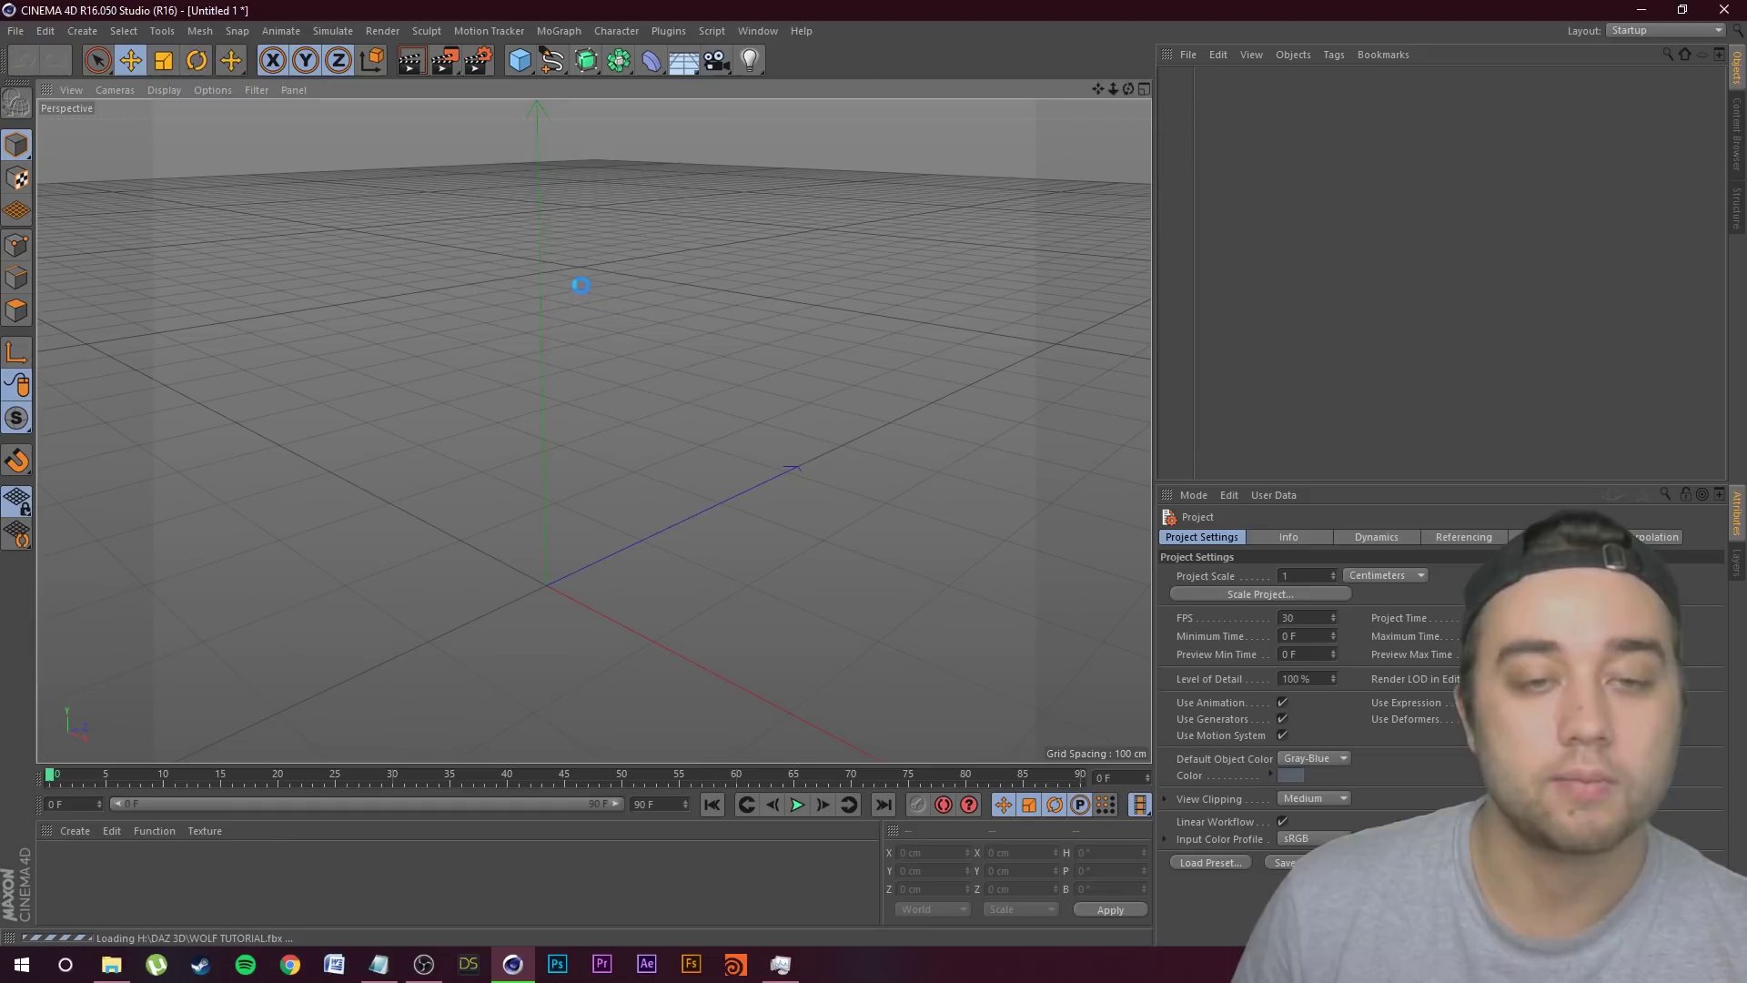
{"action": "left_click", "coordinate": [549, 403]}
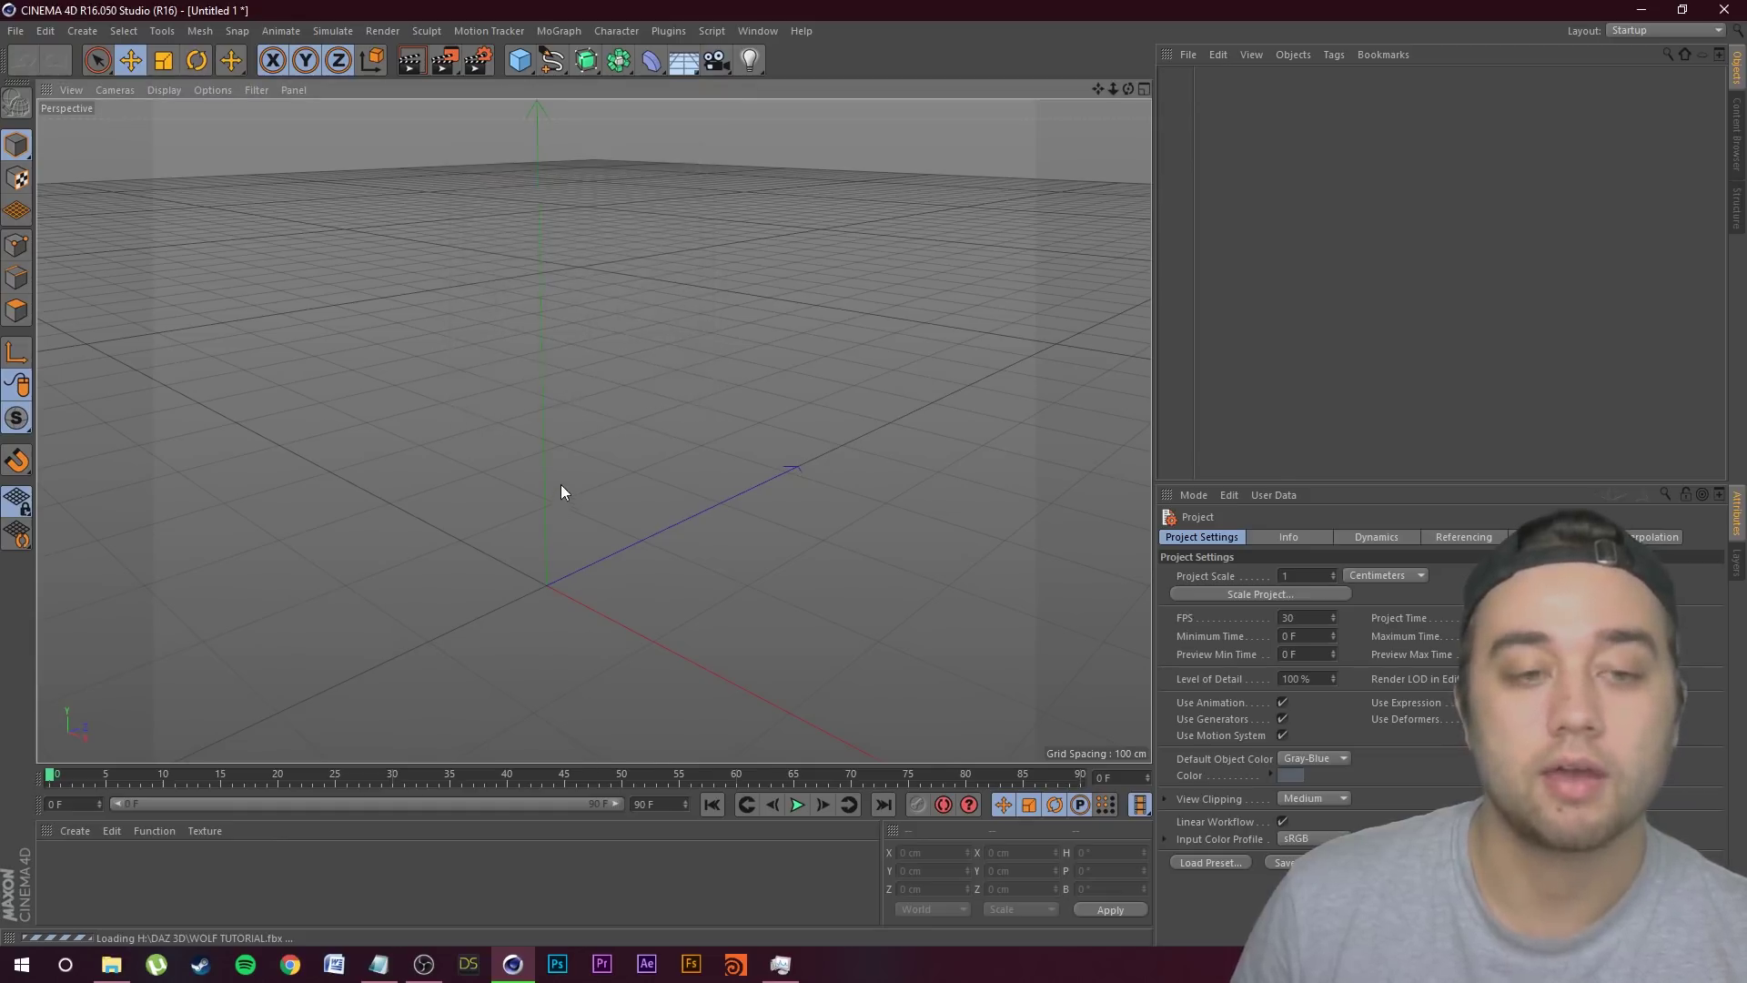
{"action": "left_click_drag", "start_coordinate": [614, 186], "coordinate": [1056, 239], "text": "alt"}
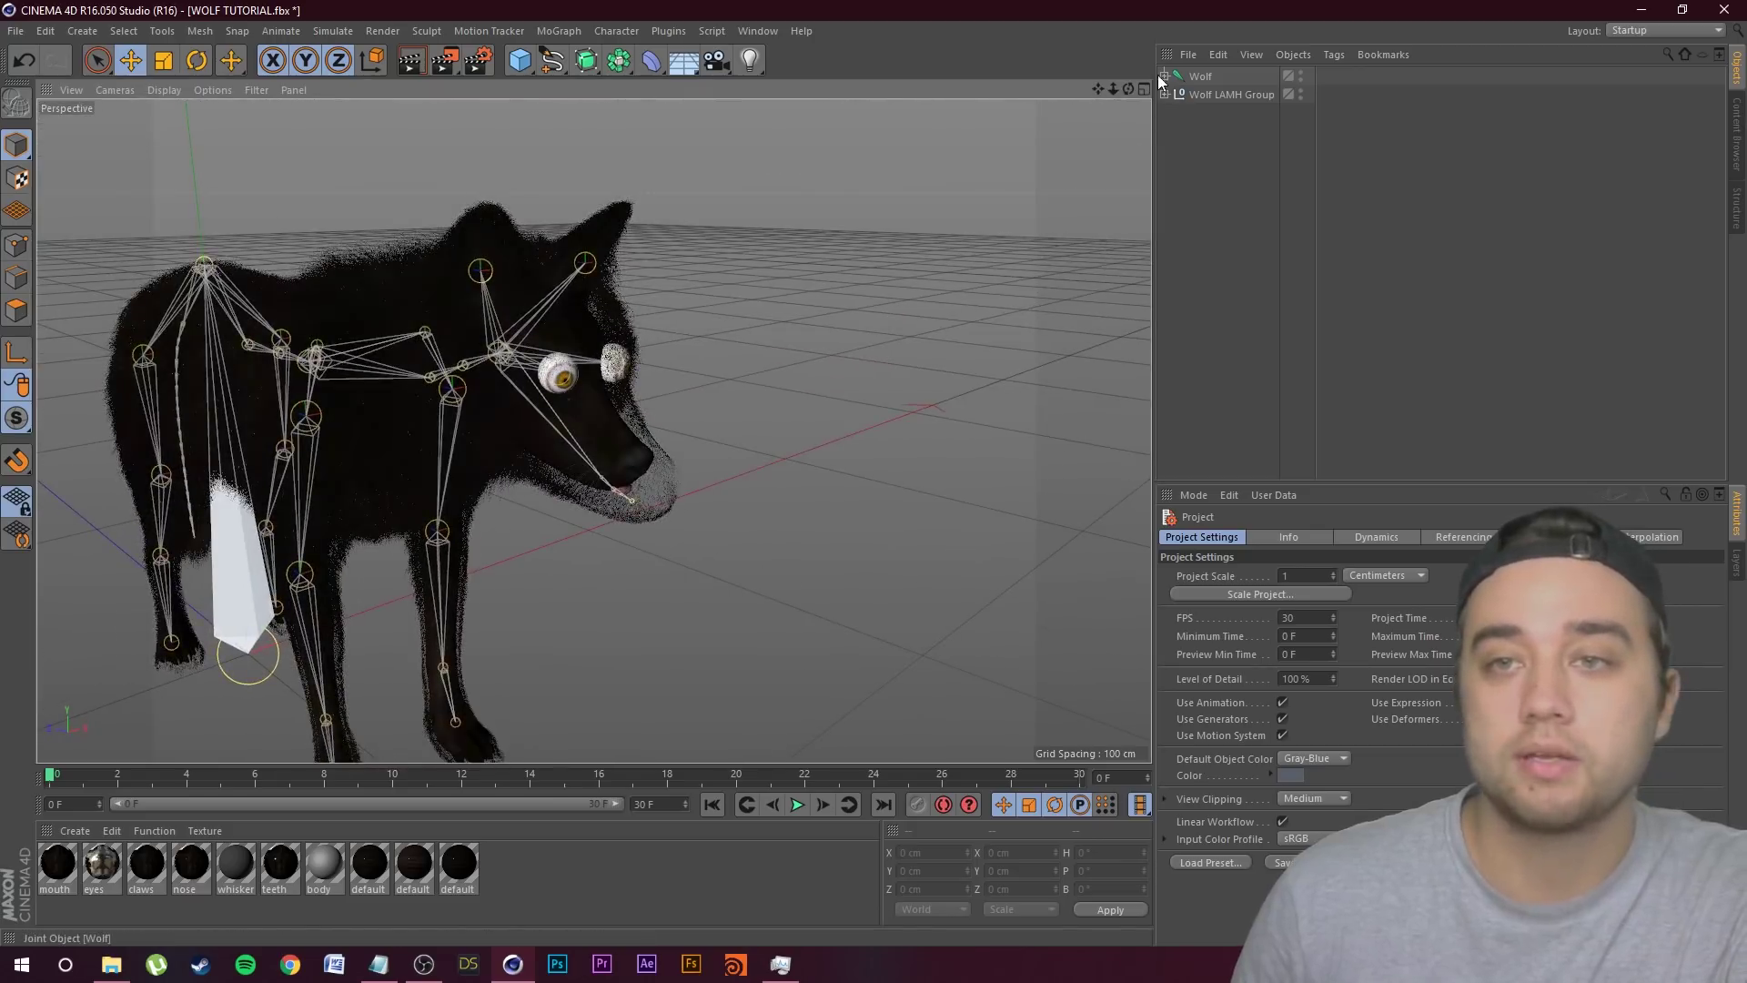
Step: Expand the Wolf and Wolf LAMH Group hierarchies and delete the Weight tag from Wolf.Shape
{"action": "left_click", "coordinate": [1164, 77]}
{"action": "left_click", "coordinate": [1165, 132]}
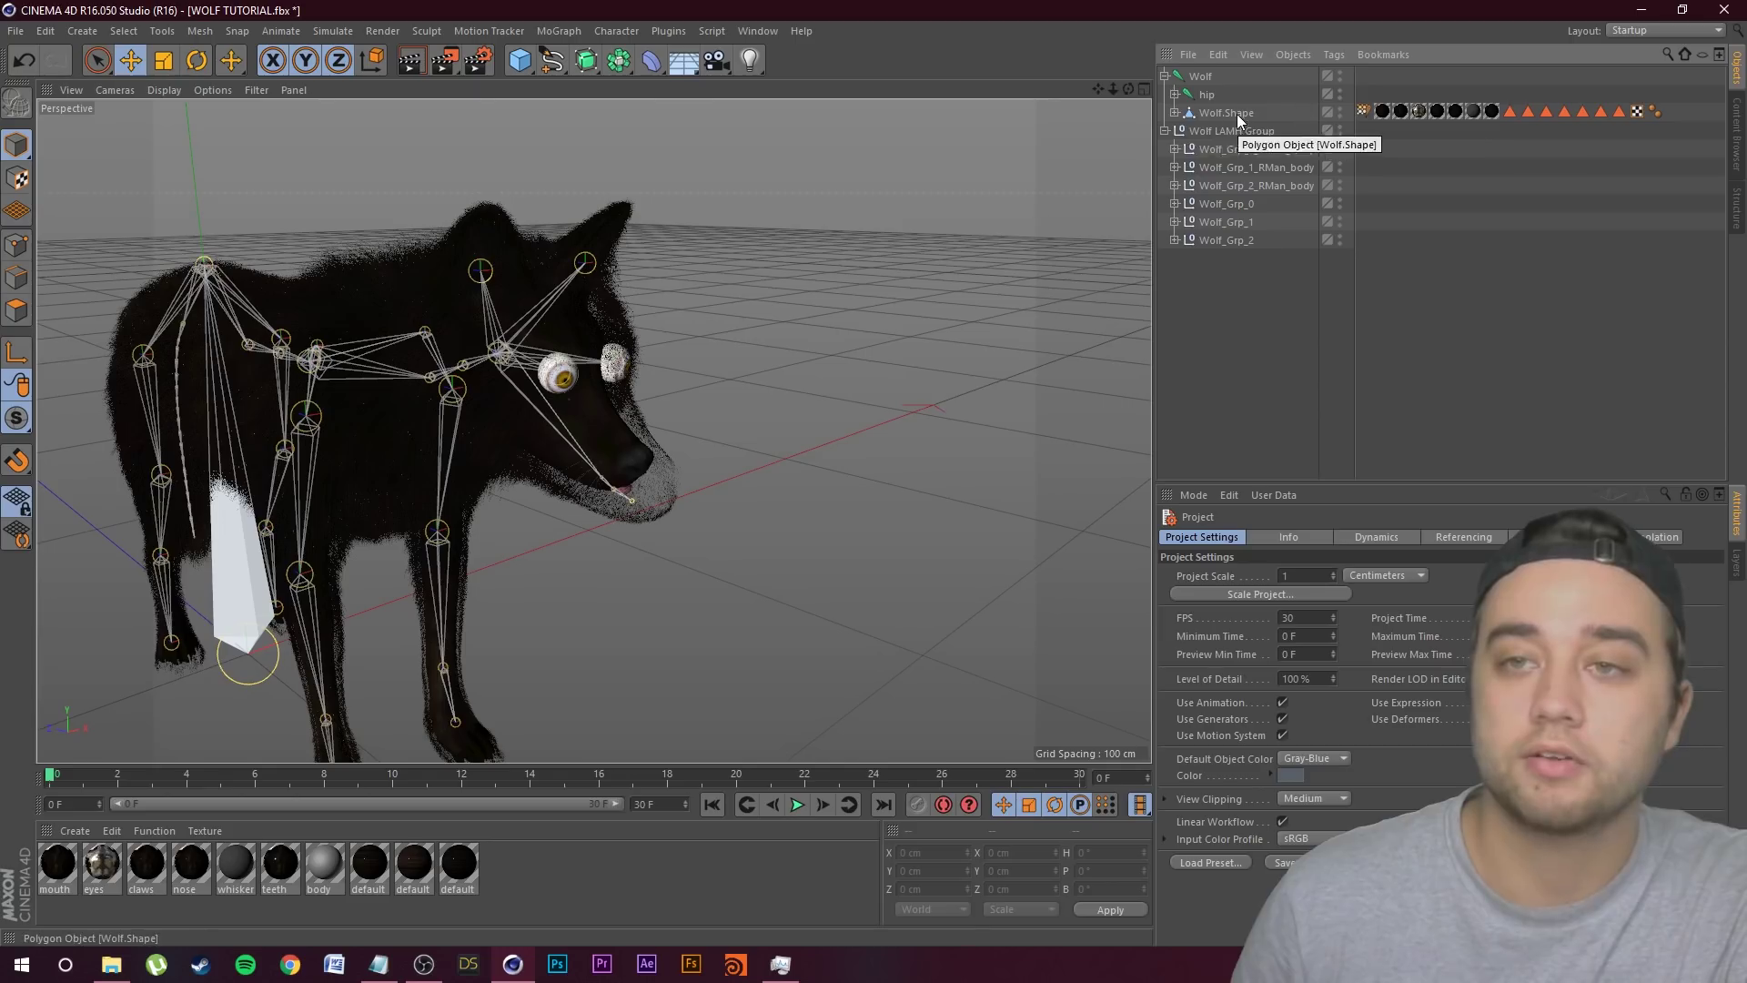
{"action": "left_click", "coordinate": [1365, 113]}
{"action": "key", "text": "Delete"}
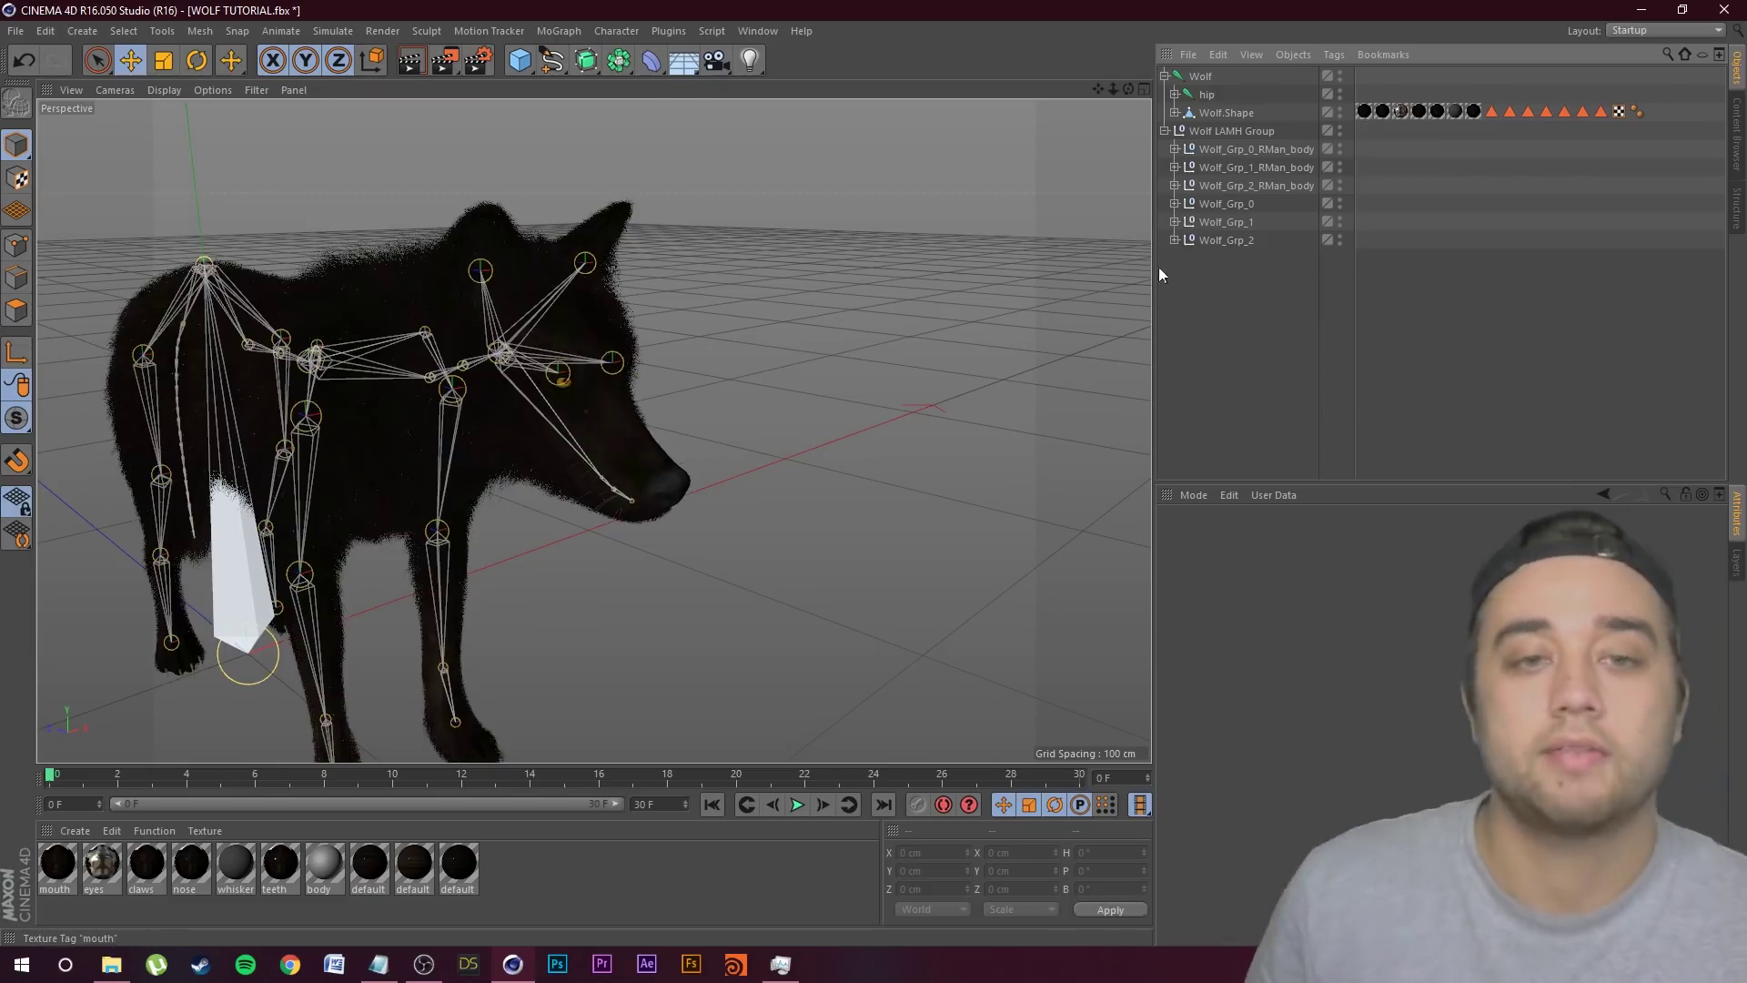
Step: Collapse the Wolf LAMH Group and move Wolf.Shape out of the Wolf hierarchy to the top level above Wolf
{"action": "left_click_drag", "start_coordinate": [1025, 326], "coordinate": [1010, 298], "text": "alt"}
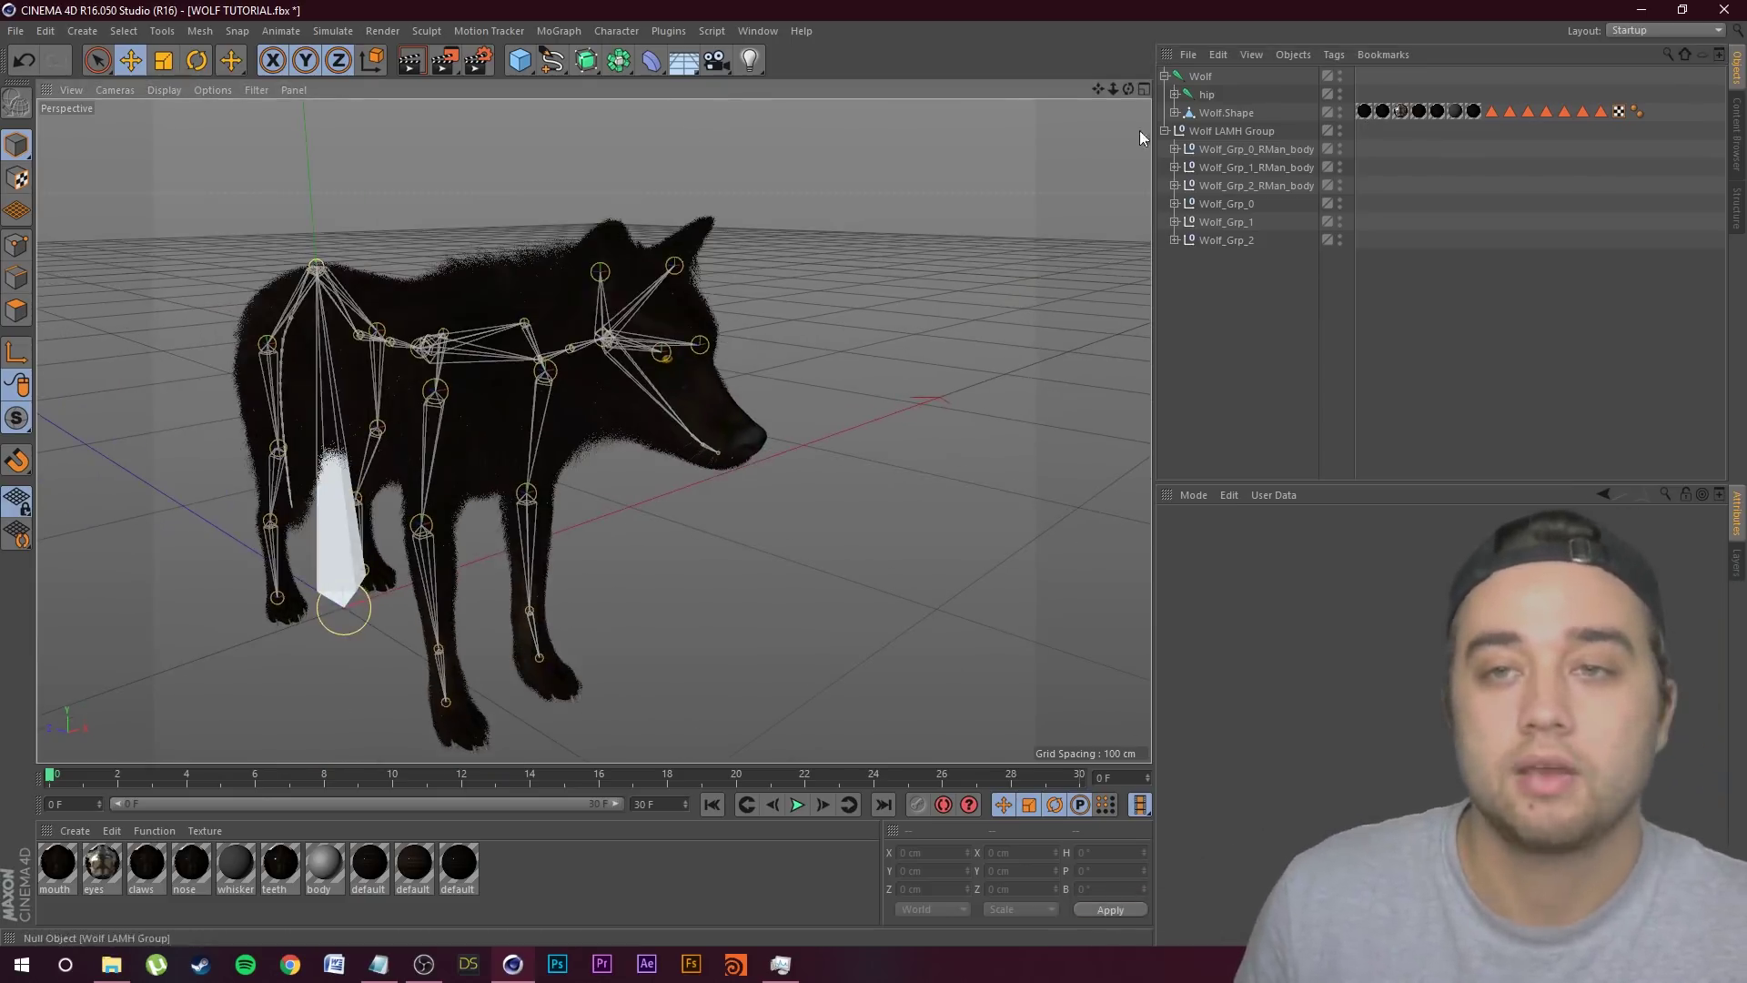
{"action": "left_click_drag", "start_coordinate": [970, 293], "coordinate": [933, 258], "text": "alt"}
{"action": "right_click_drag", "start_coordinate": [933, 258], "coordinate": [915, 463], "text": "alt"}
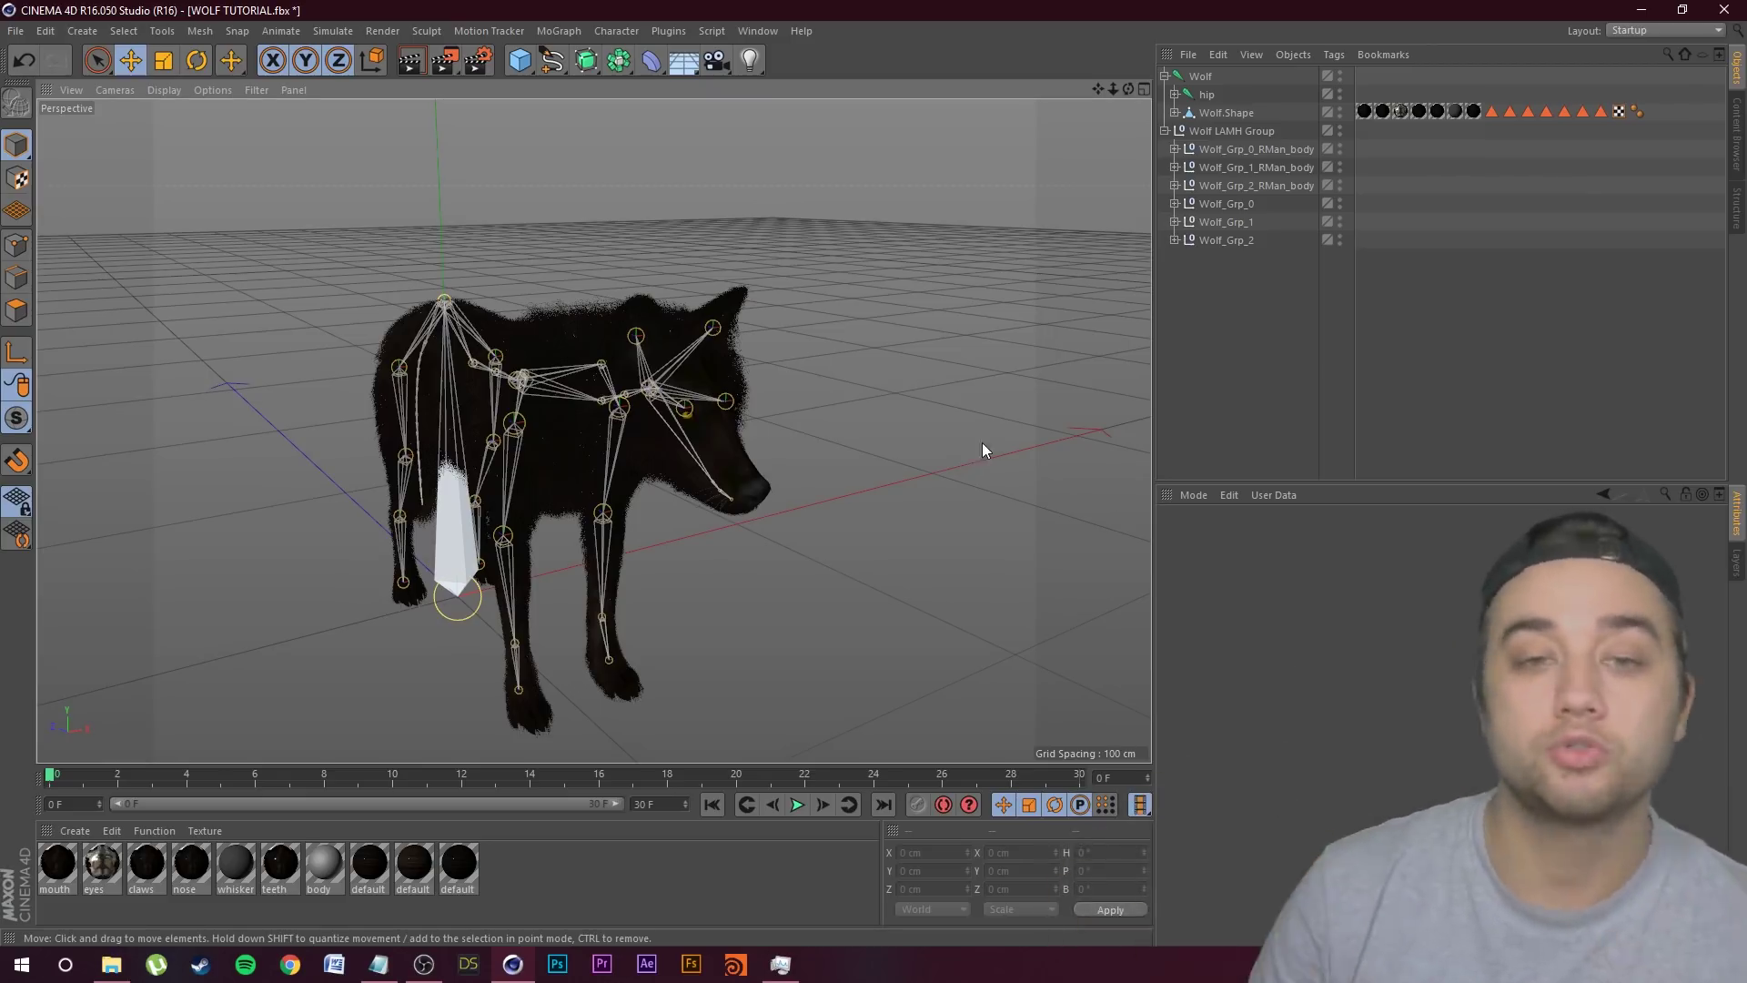
{"action": "left_click", "coordinate": [1164, 130]}
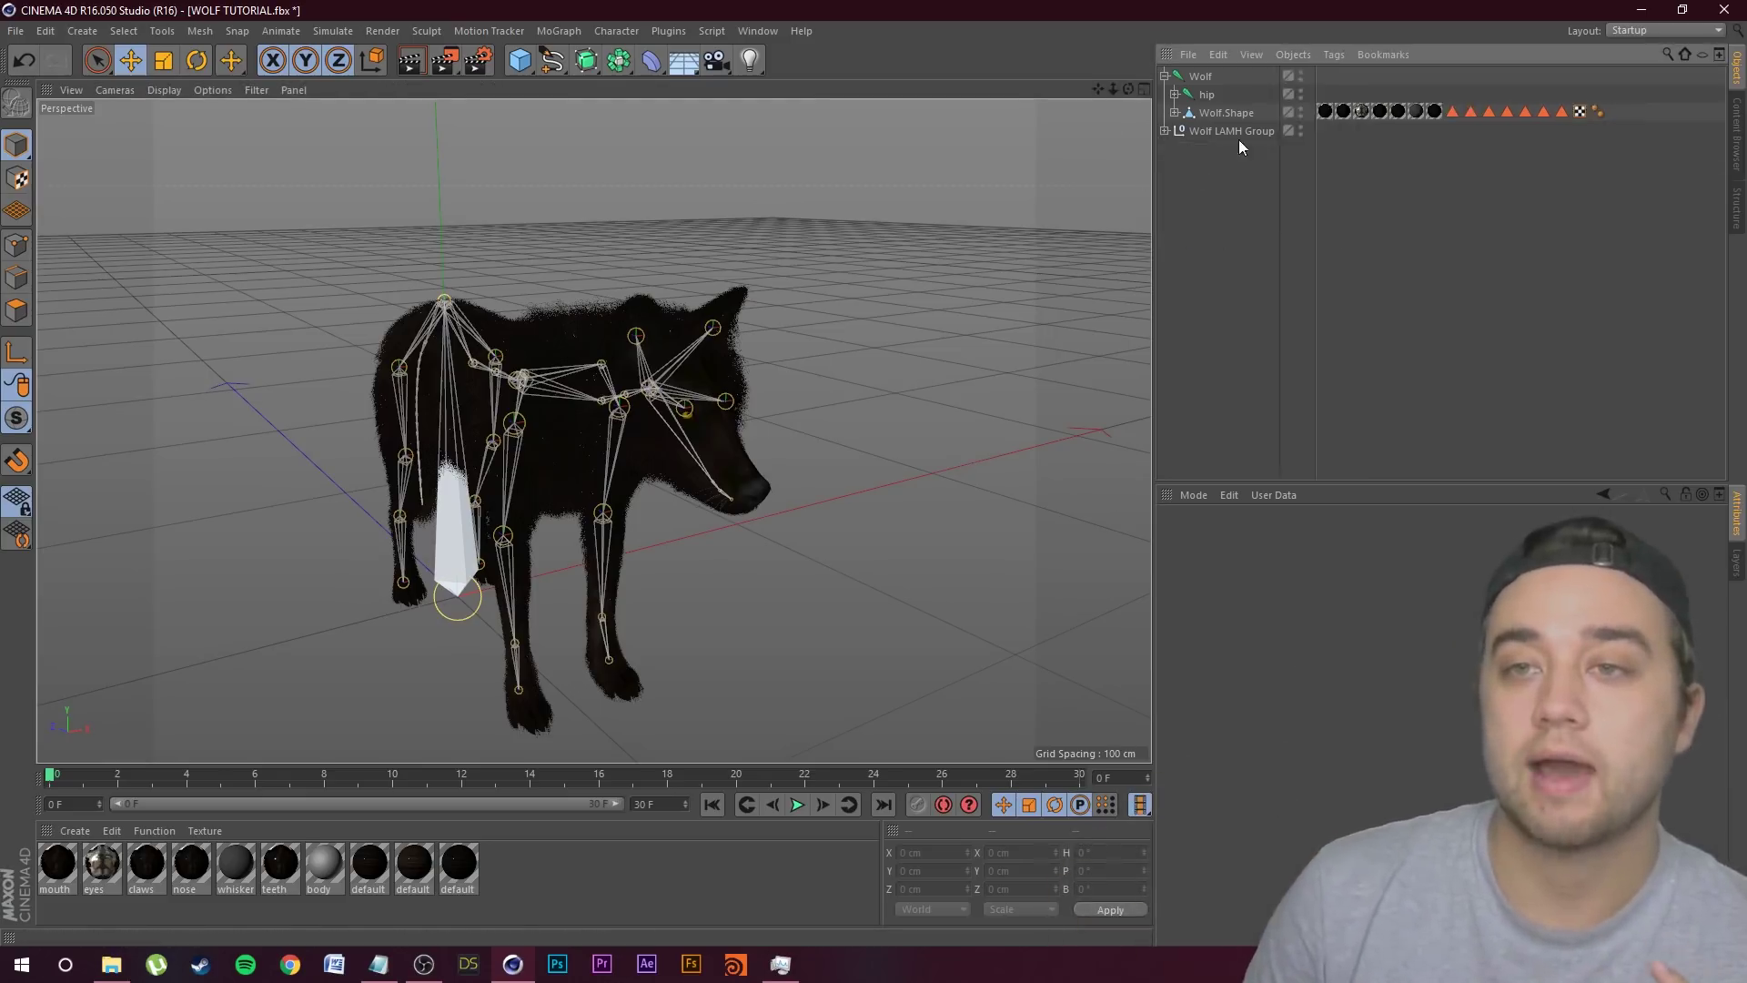
{"action": "left_click_drag", "start_coordinate": [1226, 113], "coordinate": [1201, 73]}
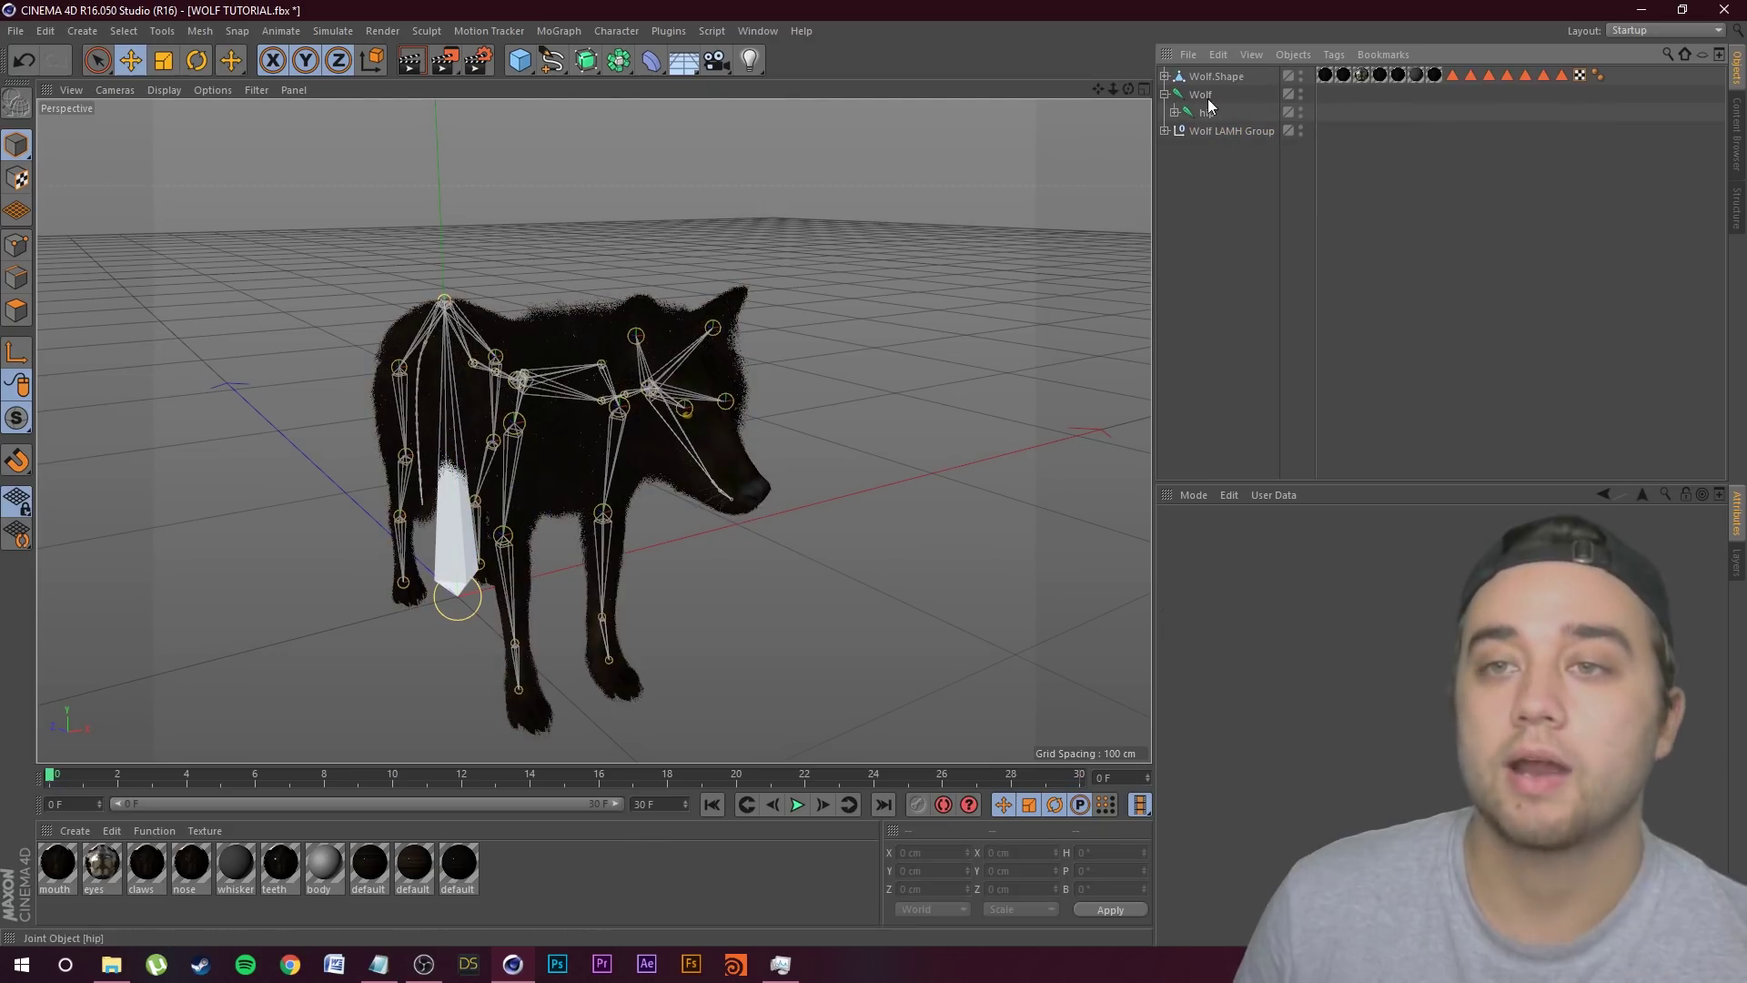
Step: Select the Wolf joint with all its children plus Wolf.Shape, and bind the mesh to the joints
{"action": "right_click", "coordinate": [1206, 95]}
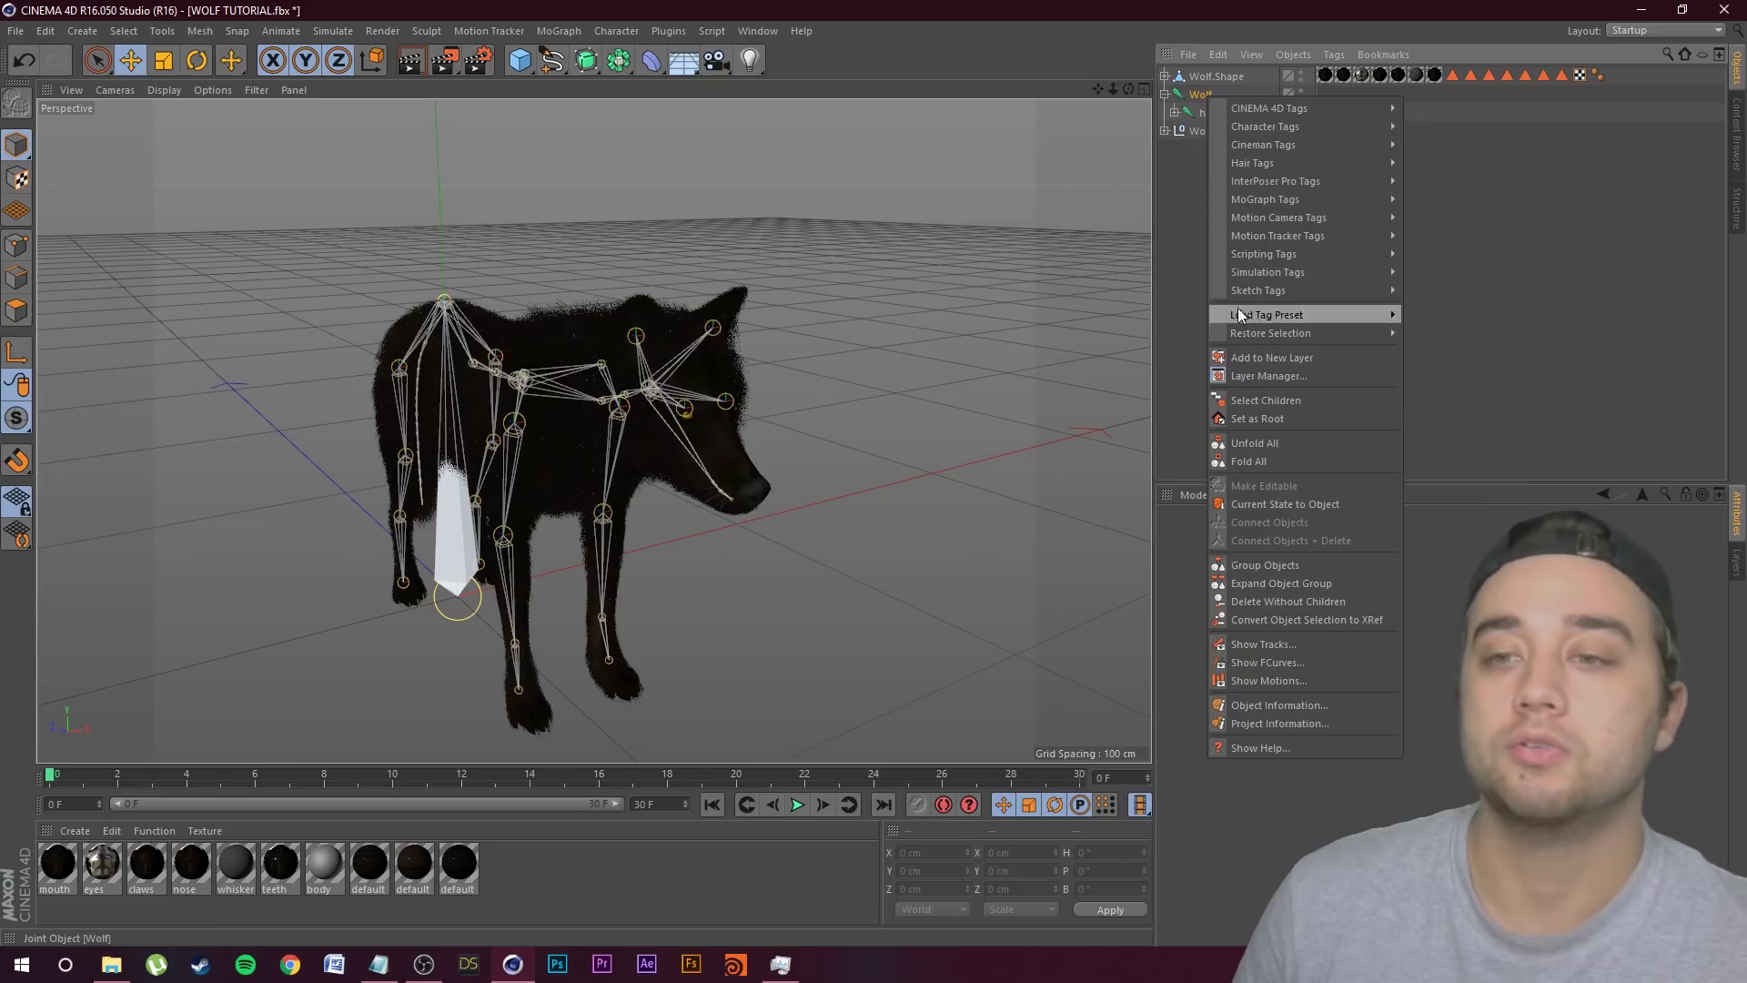
{"action": "left_click", "coordinate": [1256, 400]}
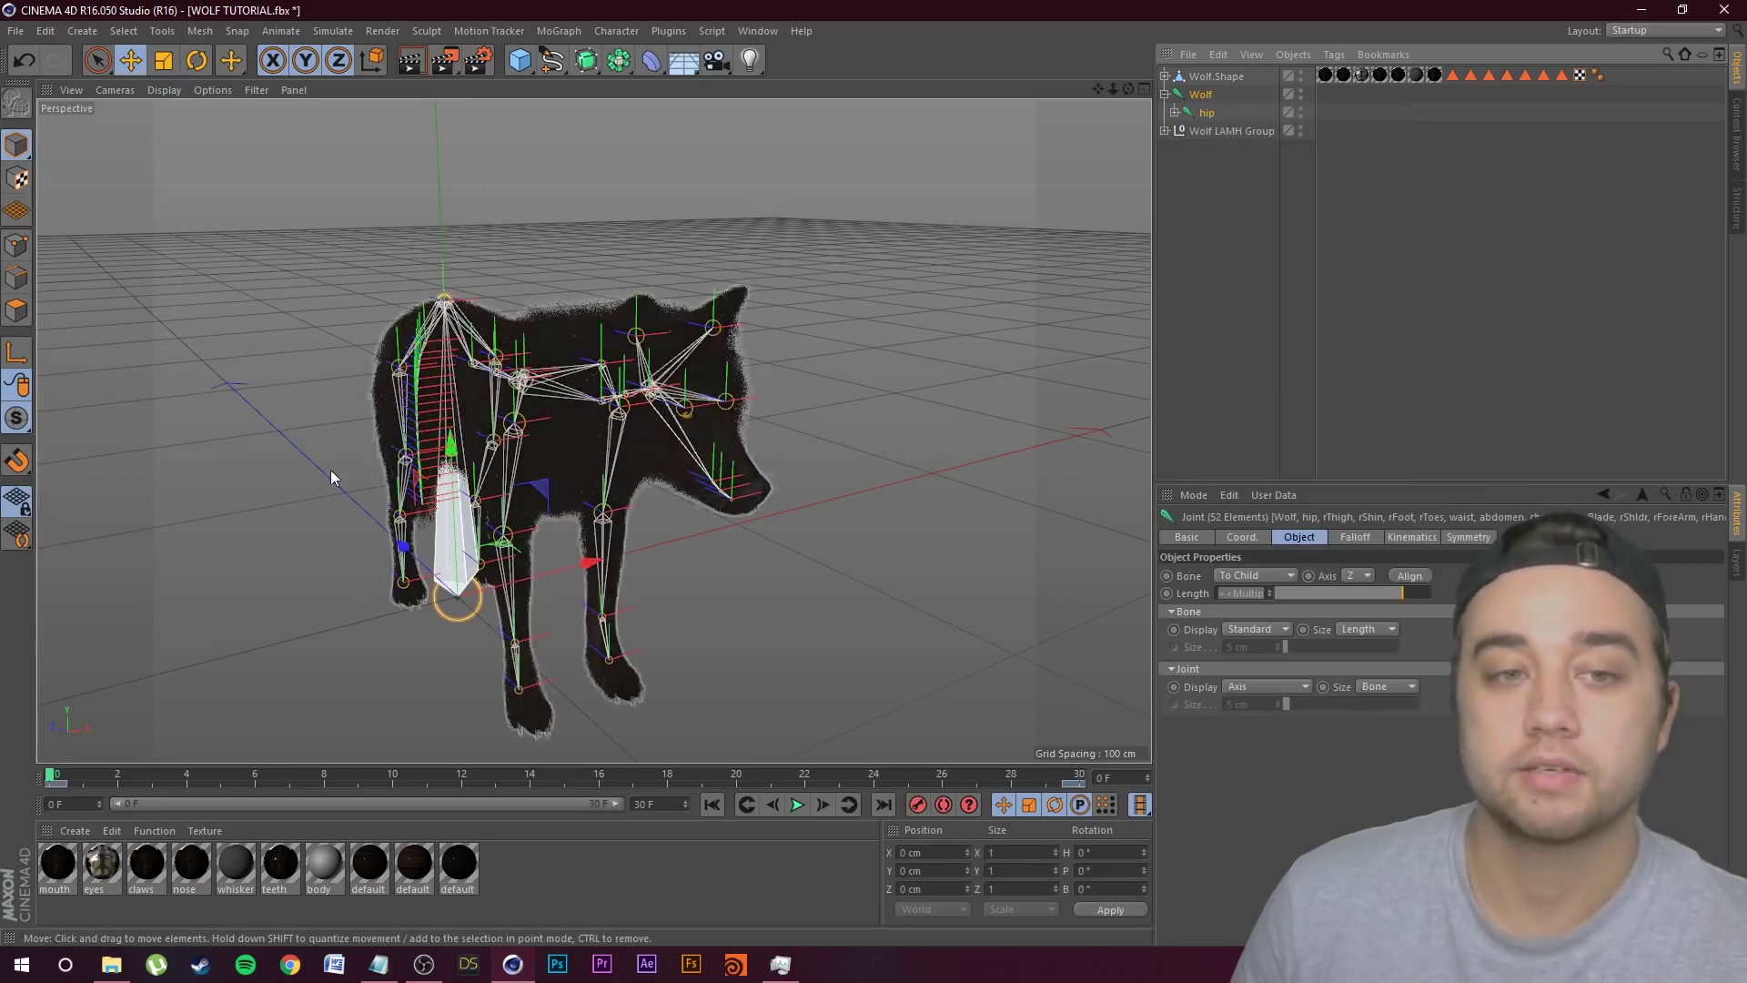
{"action": "left_click", "coordinate": [1215, 74], "text": "ctrl"}
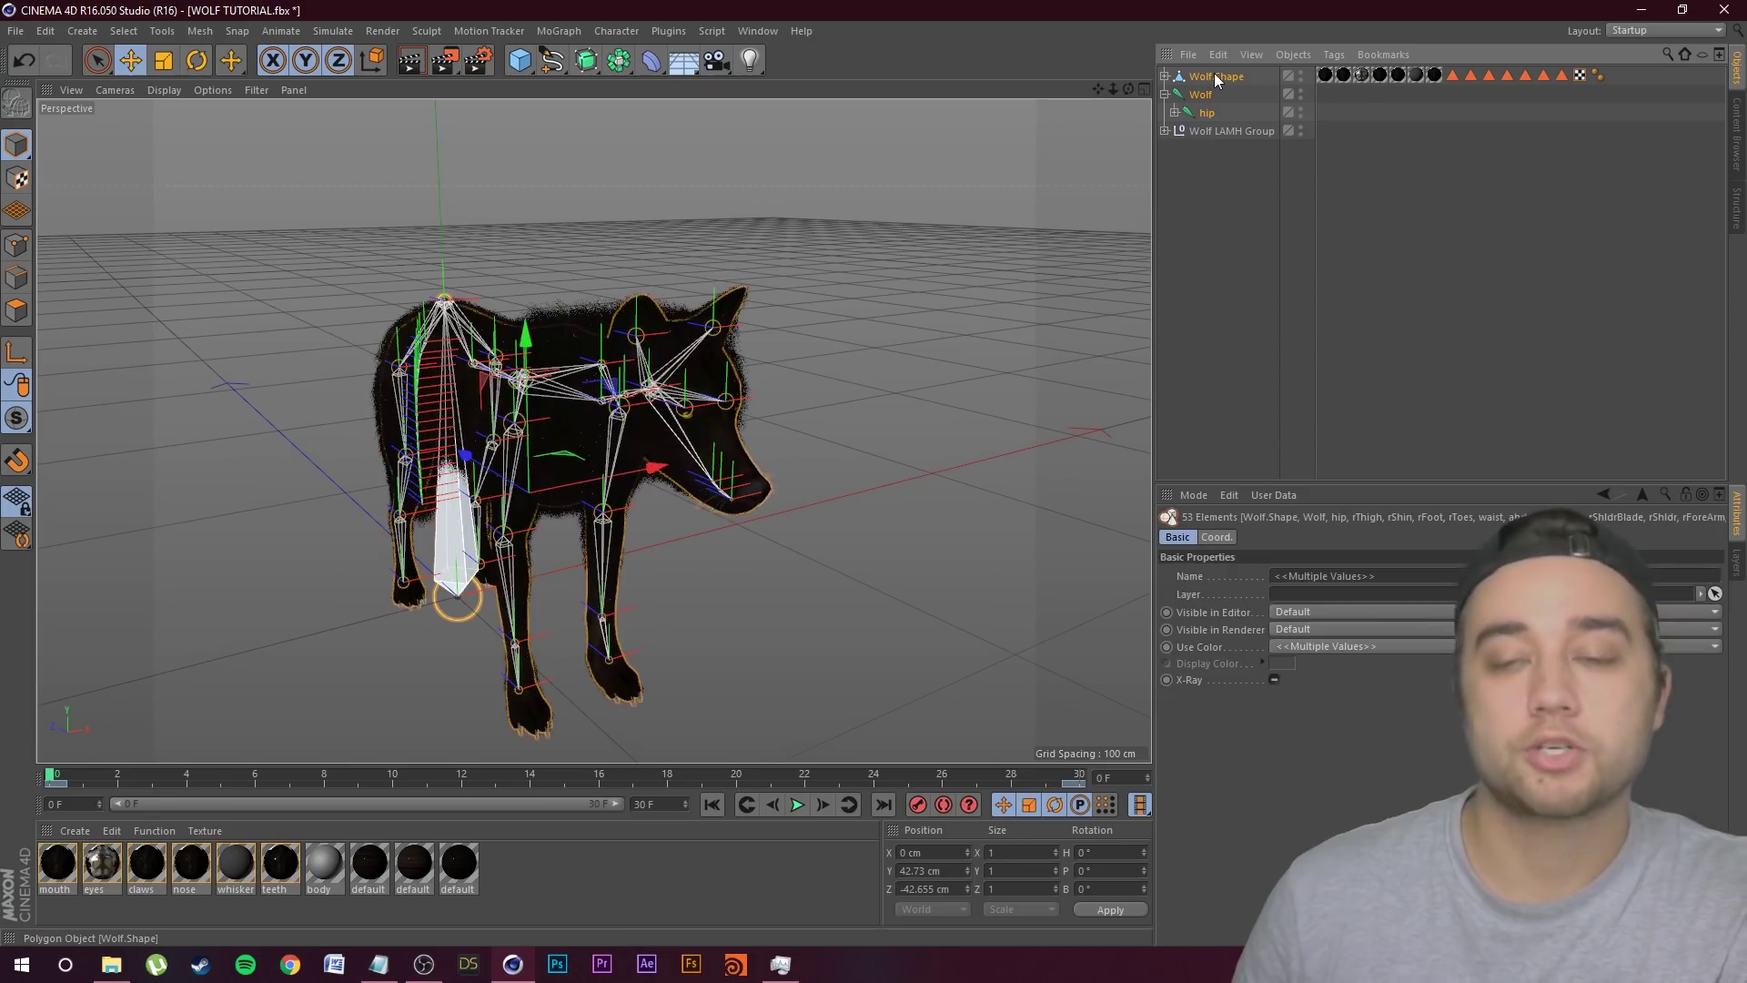
{"action": "left_click", "coordinate": [605, 36]}
{"action": "mouse_move", "coordinate": [639, 78]}
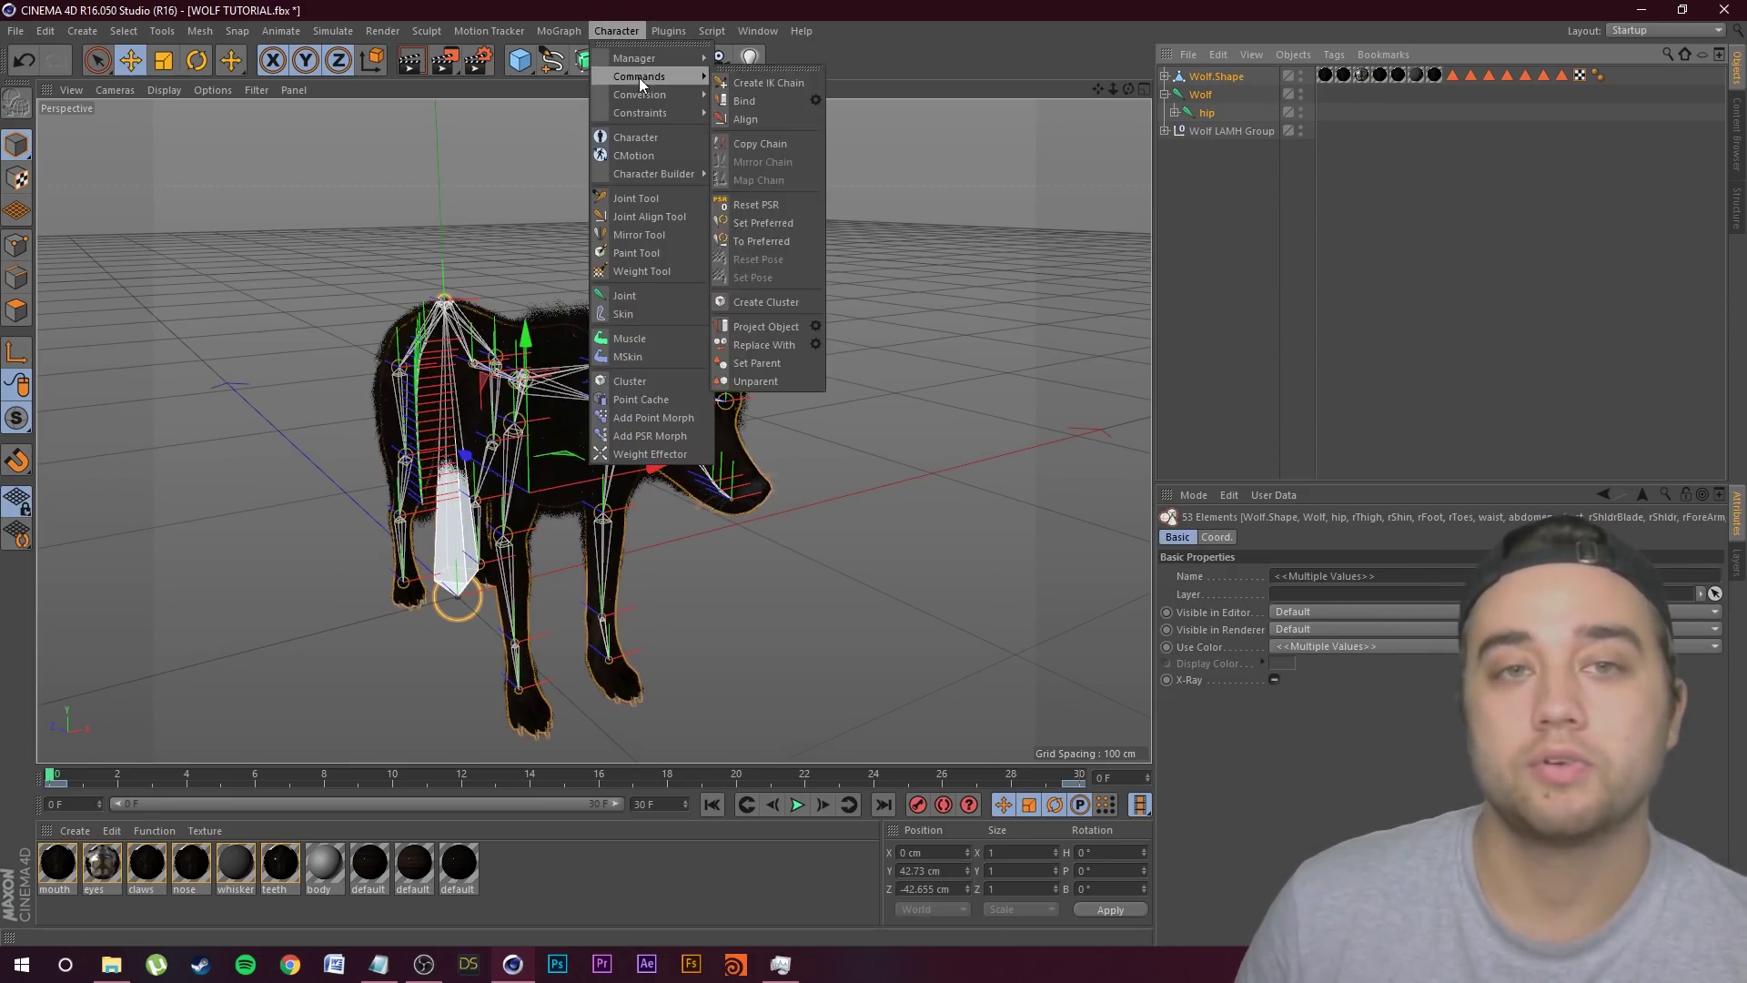
{"action": "left_click", "coordinate": [762, 102]}
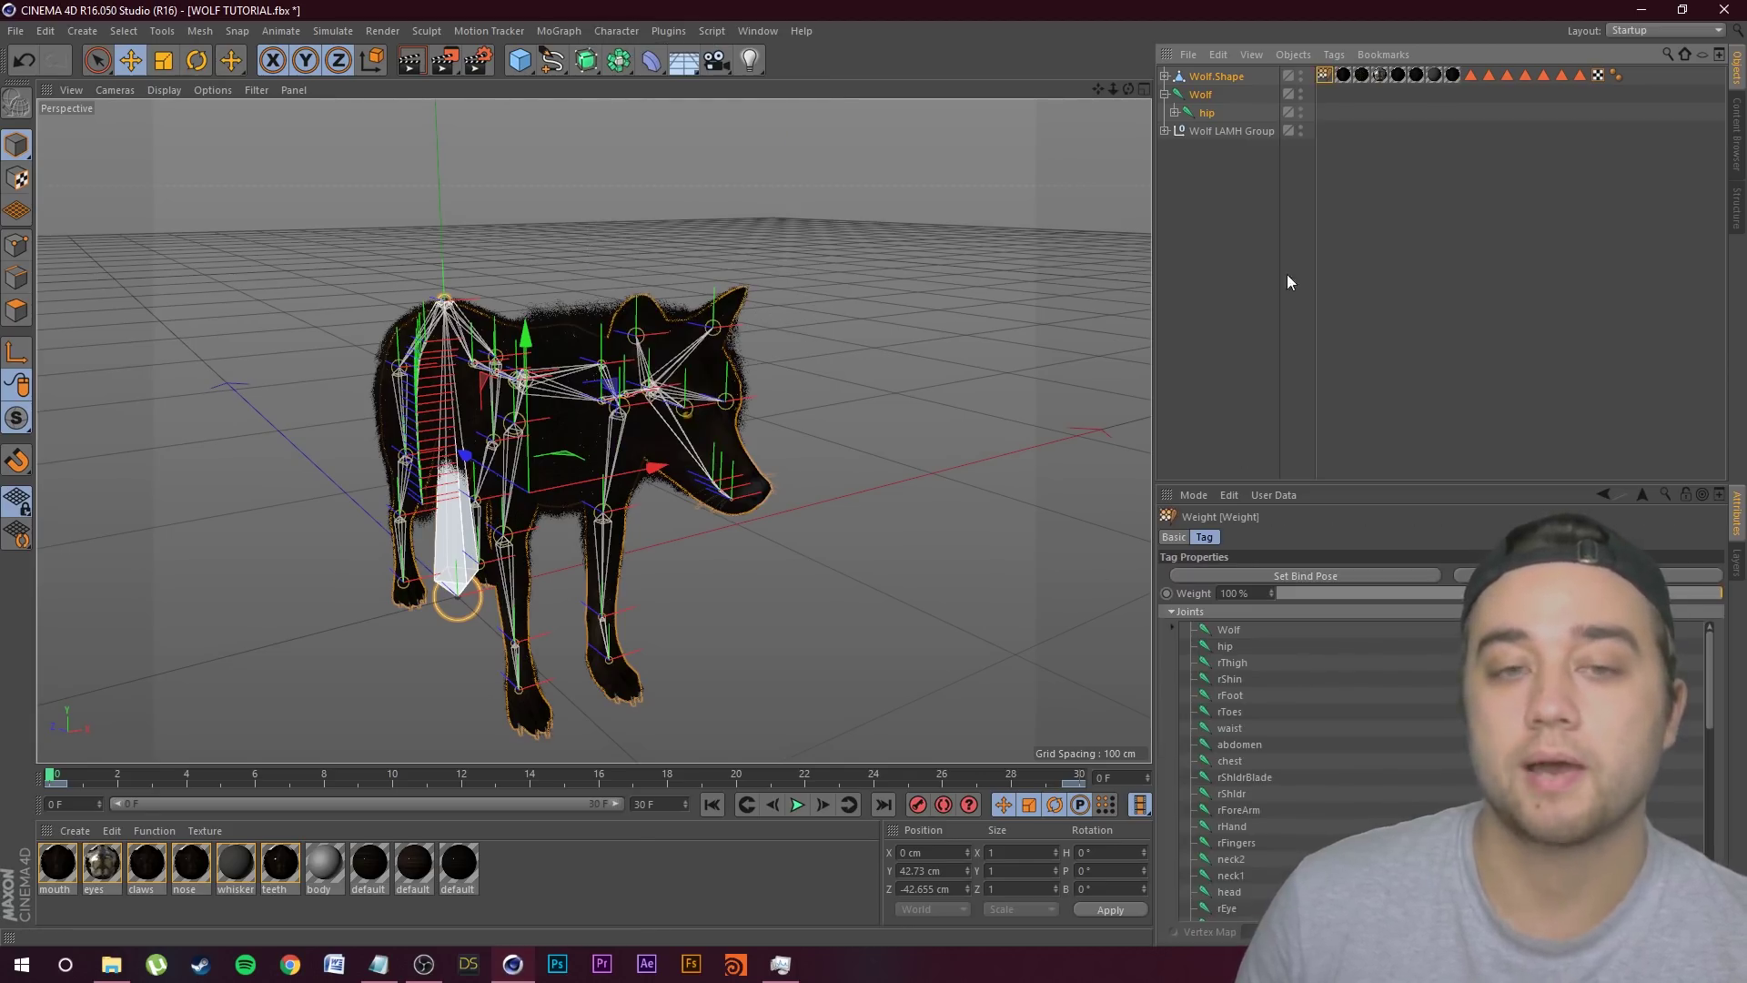
{"action": "left_click", "coordinate": [1293, 216]}
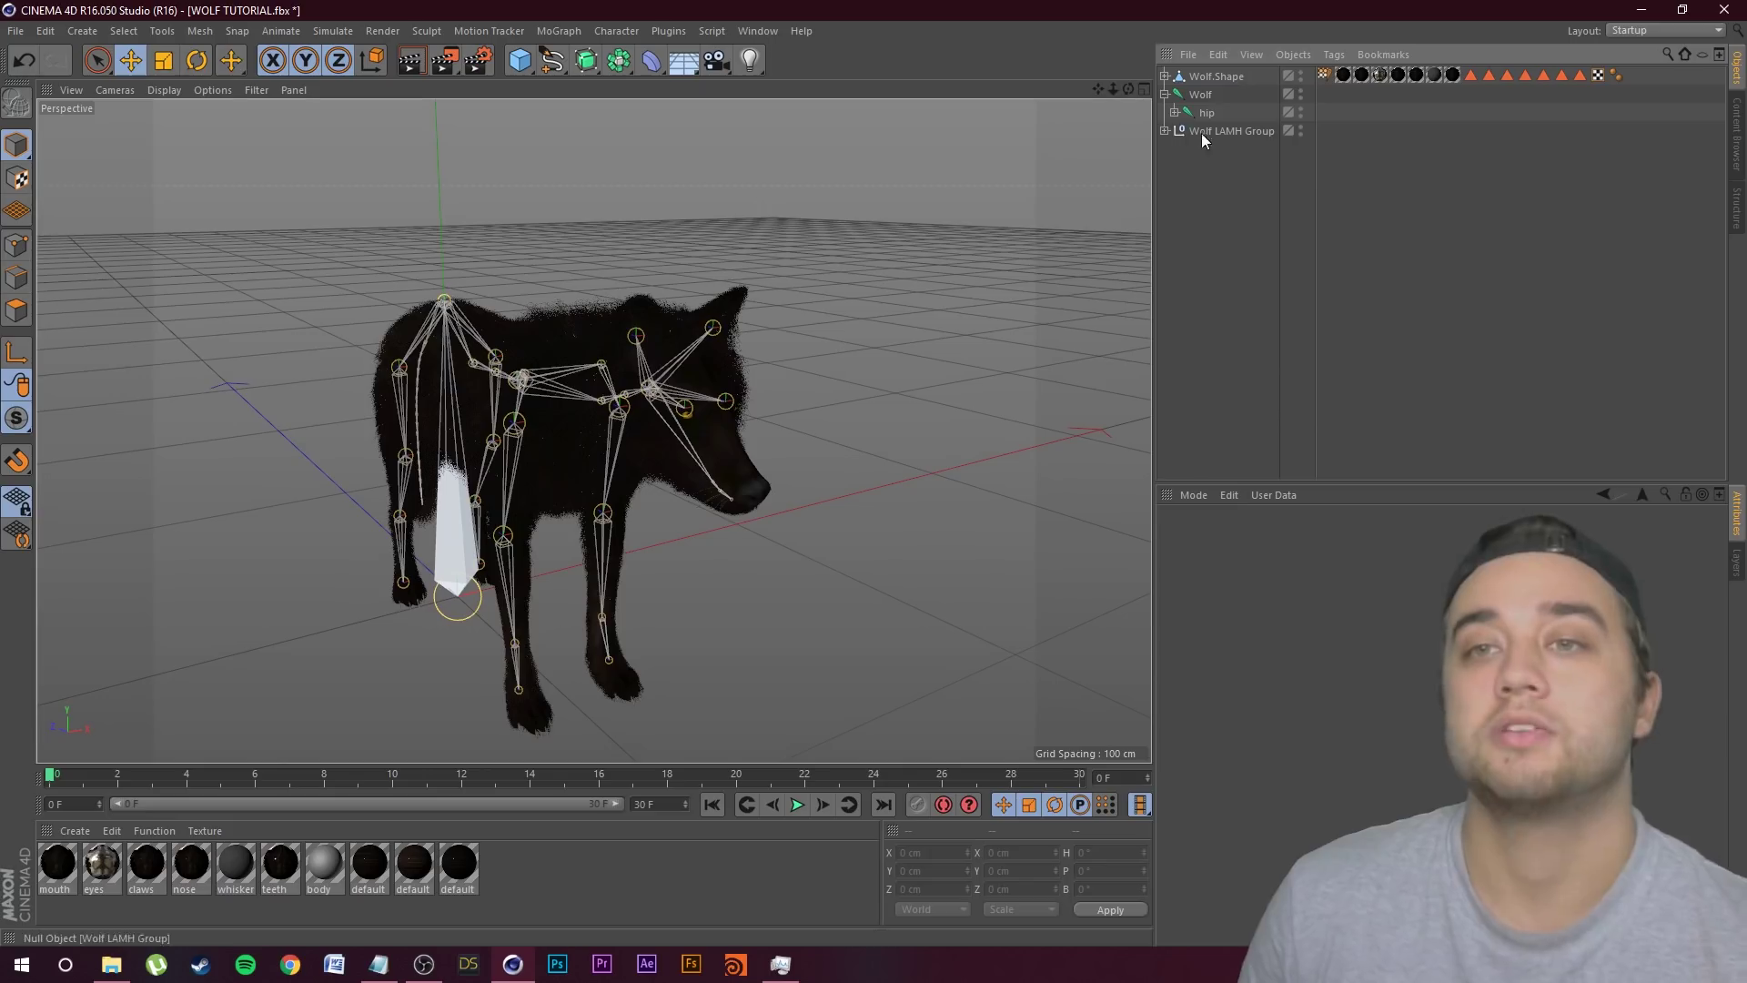
Step: Expand the joint hierarchy from hip through waist, abdomen, chest, neck2 and neck1, and select the head joint
{"action": "left_click", "coordinate": [1175, 112]}
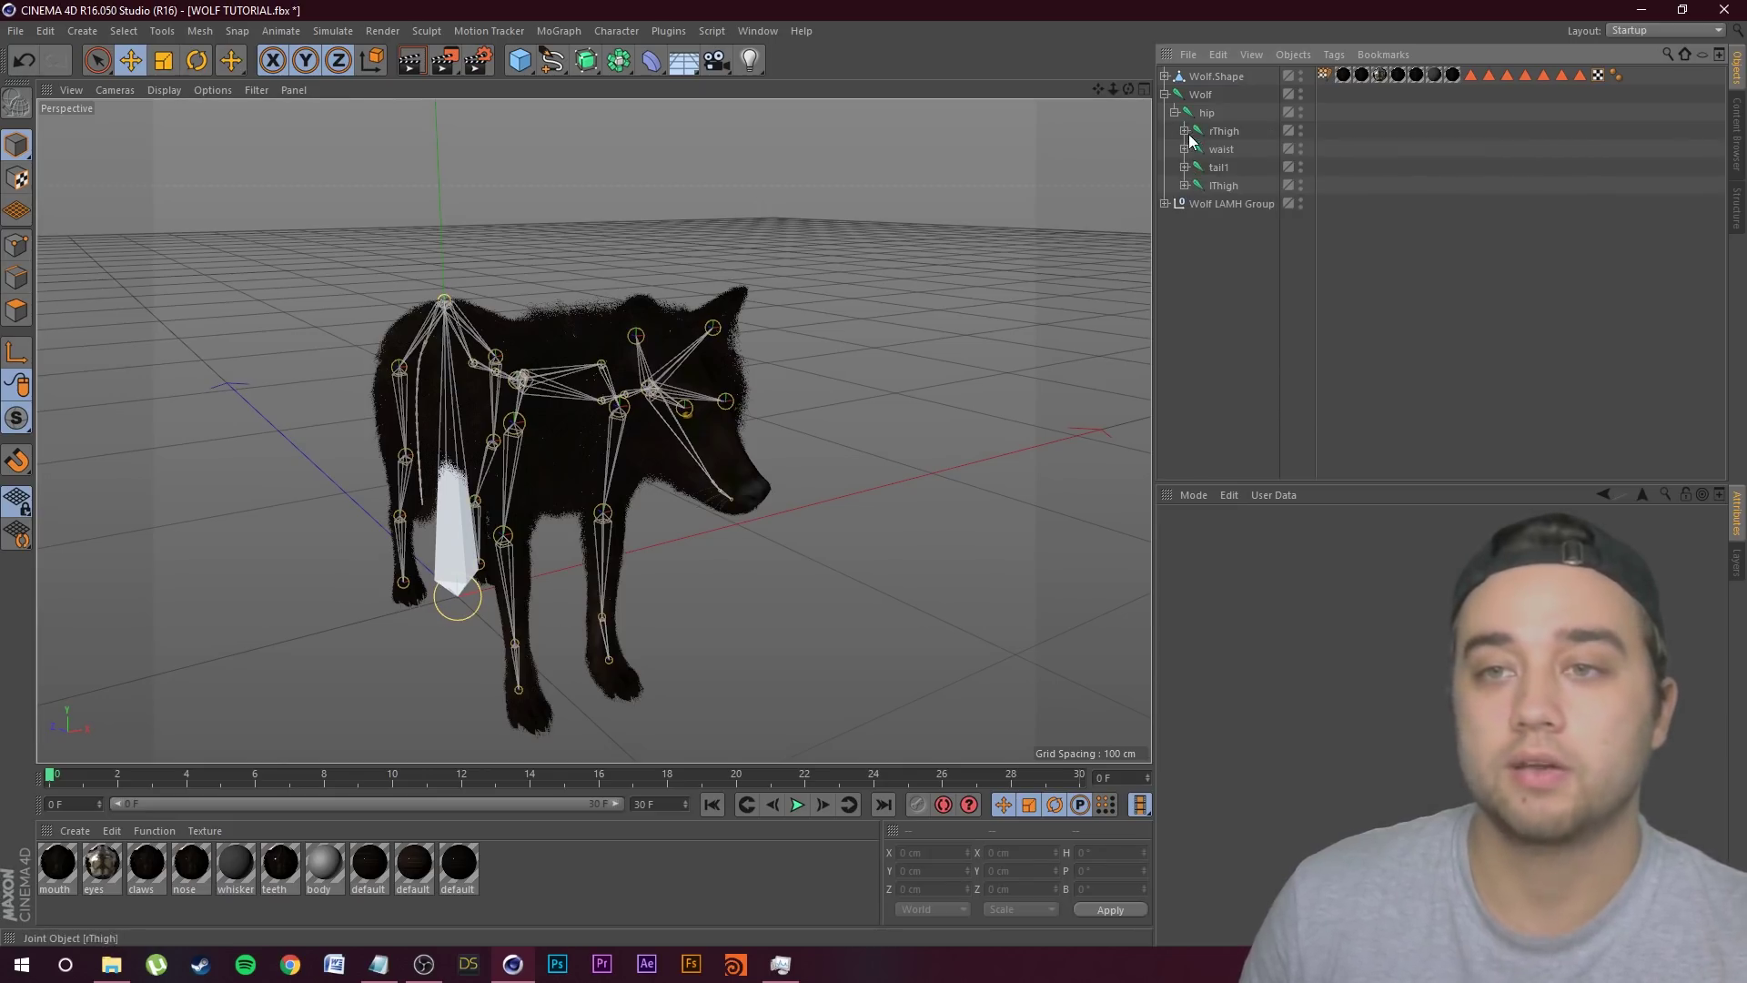
{"action": "left_click", "coordinate": [1186, 149]}
{"action": "left_click", "coordinate": [1194, 166]}
{"action": "left_click", "coordinate": [1206, 185]}
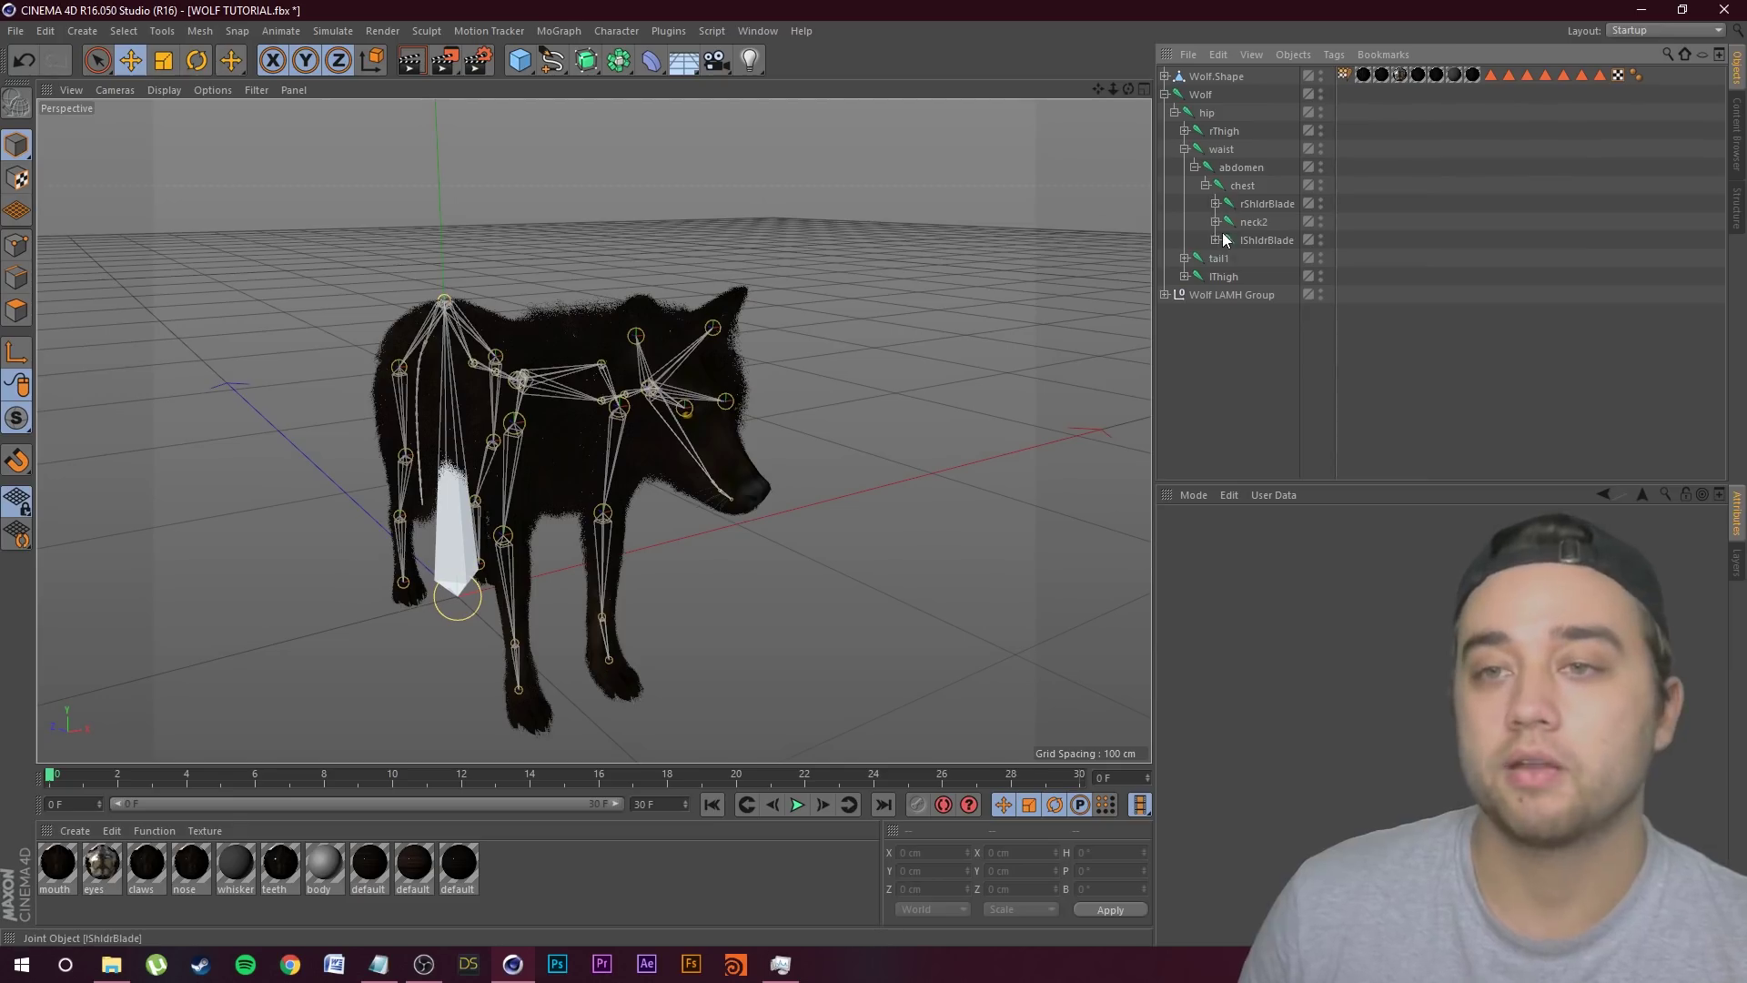
{"action": "left_click", "coordinate": [1216, 221]}
{"action": "left_click", "coordinate": [1226, 239]}
{"action": "left_click", "coordinate": [1236, 258]}
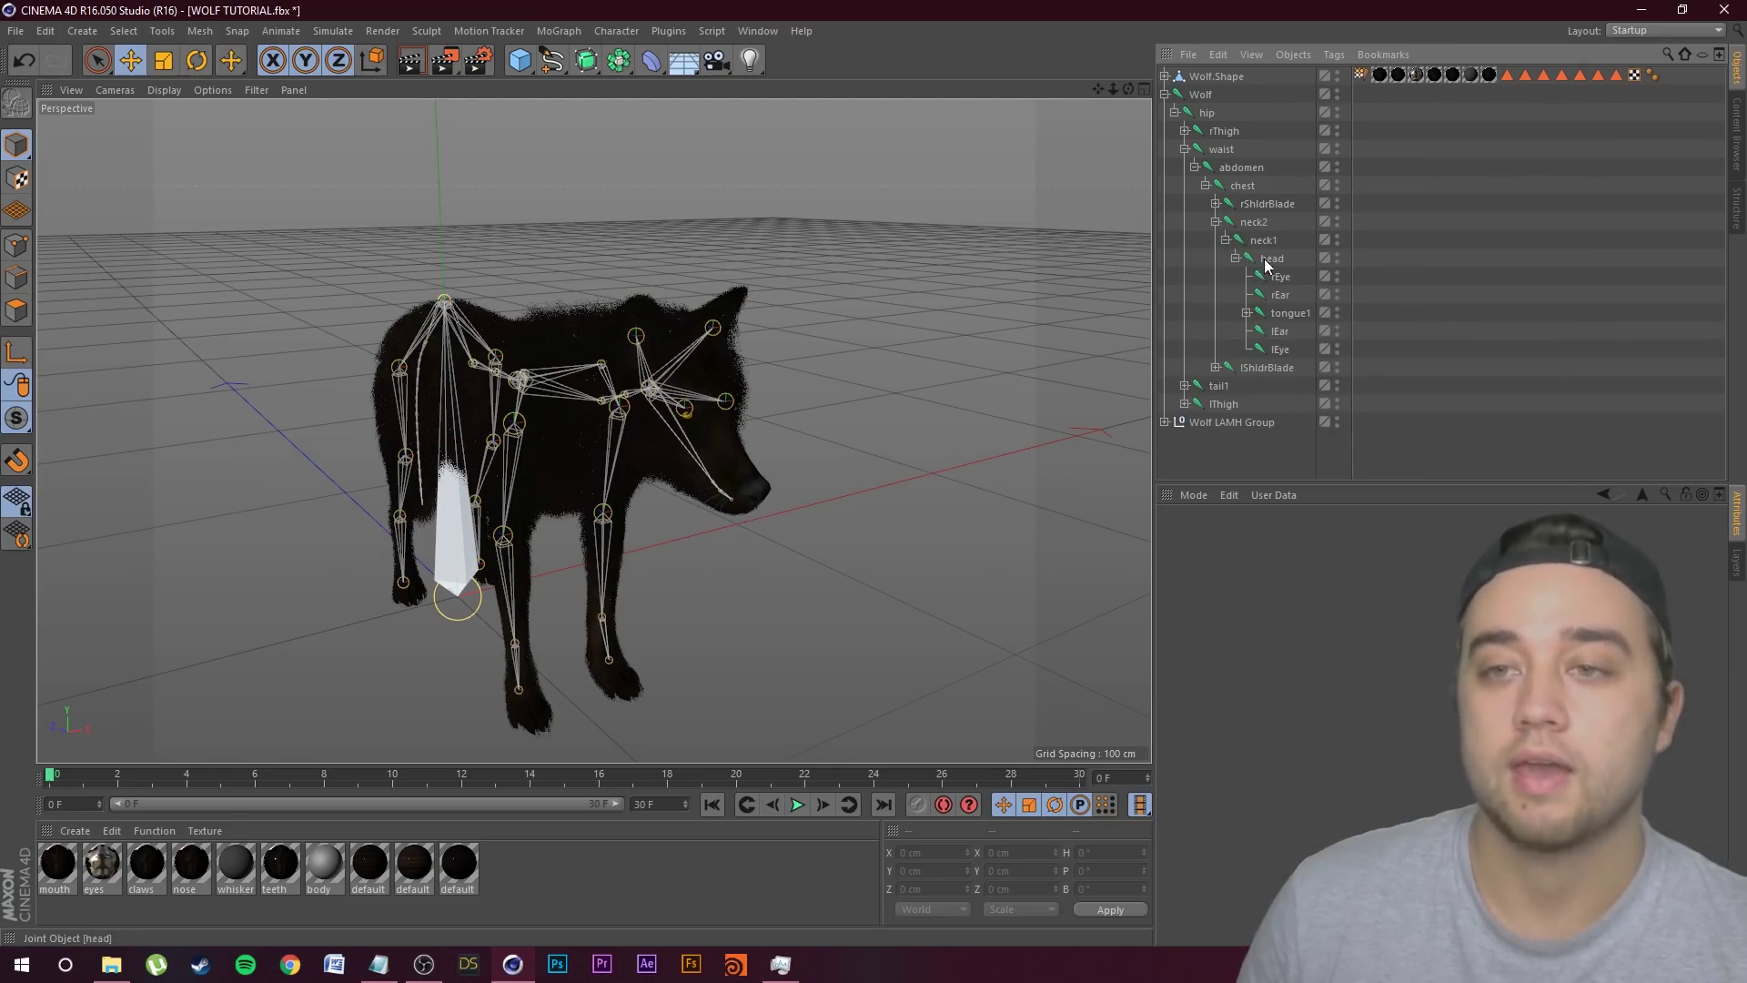
{"action": "left_click", "coordinate": [1272, 258]}
Step: Rotate the wolf's head joint with the Rotate tool to test the rig, and undo the rotation
{"action": "left_click", "coordinate": [187, 62]}
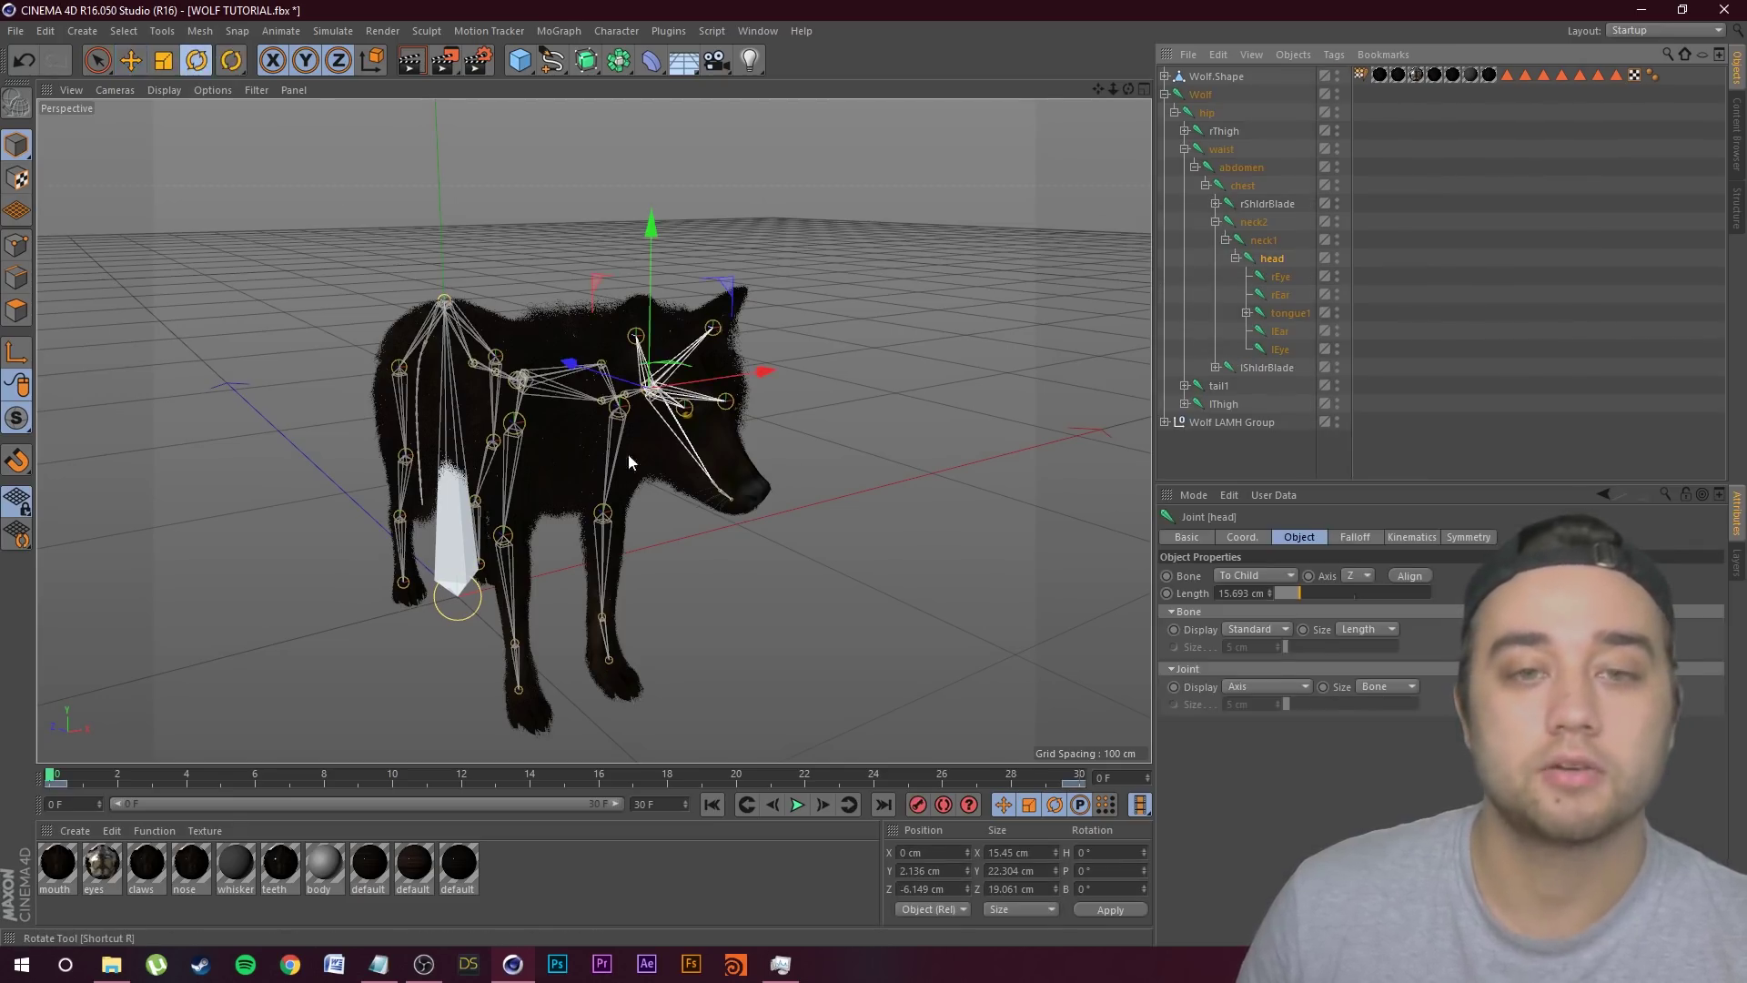
{"action": "left_click_drag", "start_coordinate": [714, 418], "coordinate": [810, 373]}
{"action": "scroll", "coordinate": [964, 496], "scroll_direction": "down", "scroll_amount": 2}
{"action": "scroll", "coordinate": [948, 522], "scroll_direction": "up", "scroll_amount": 1}
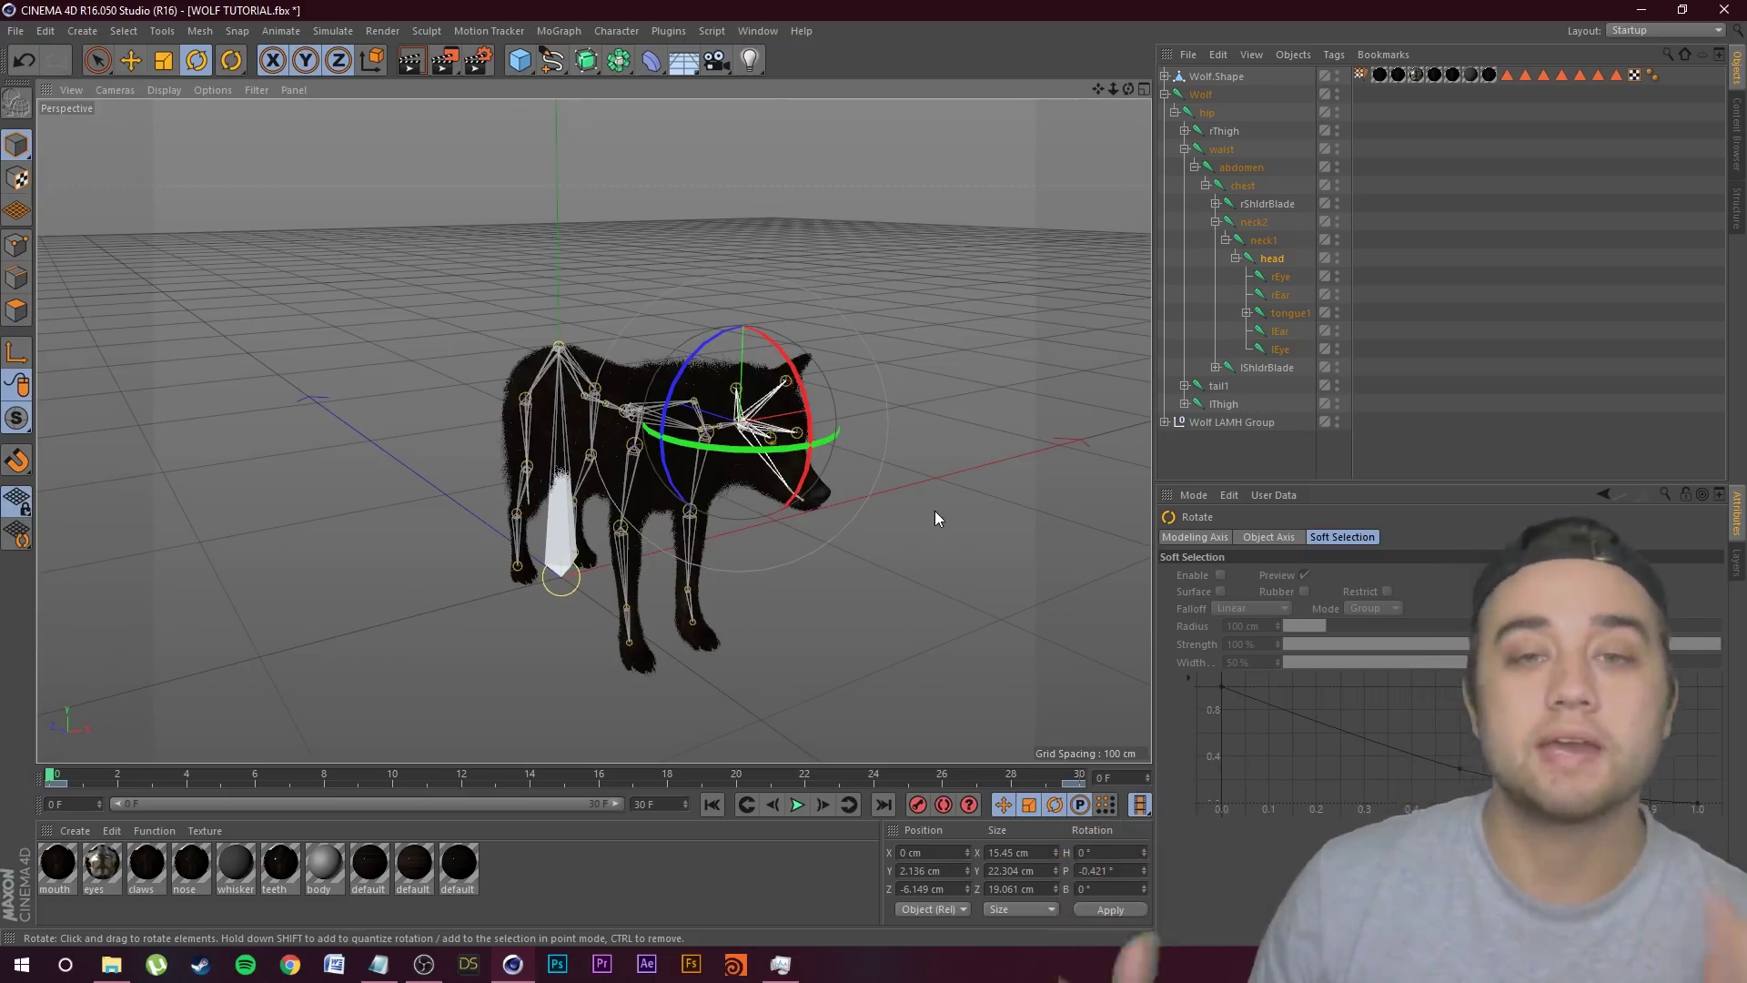
{"action": "key", "text": "ctrl+z"}
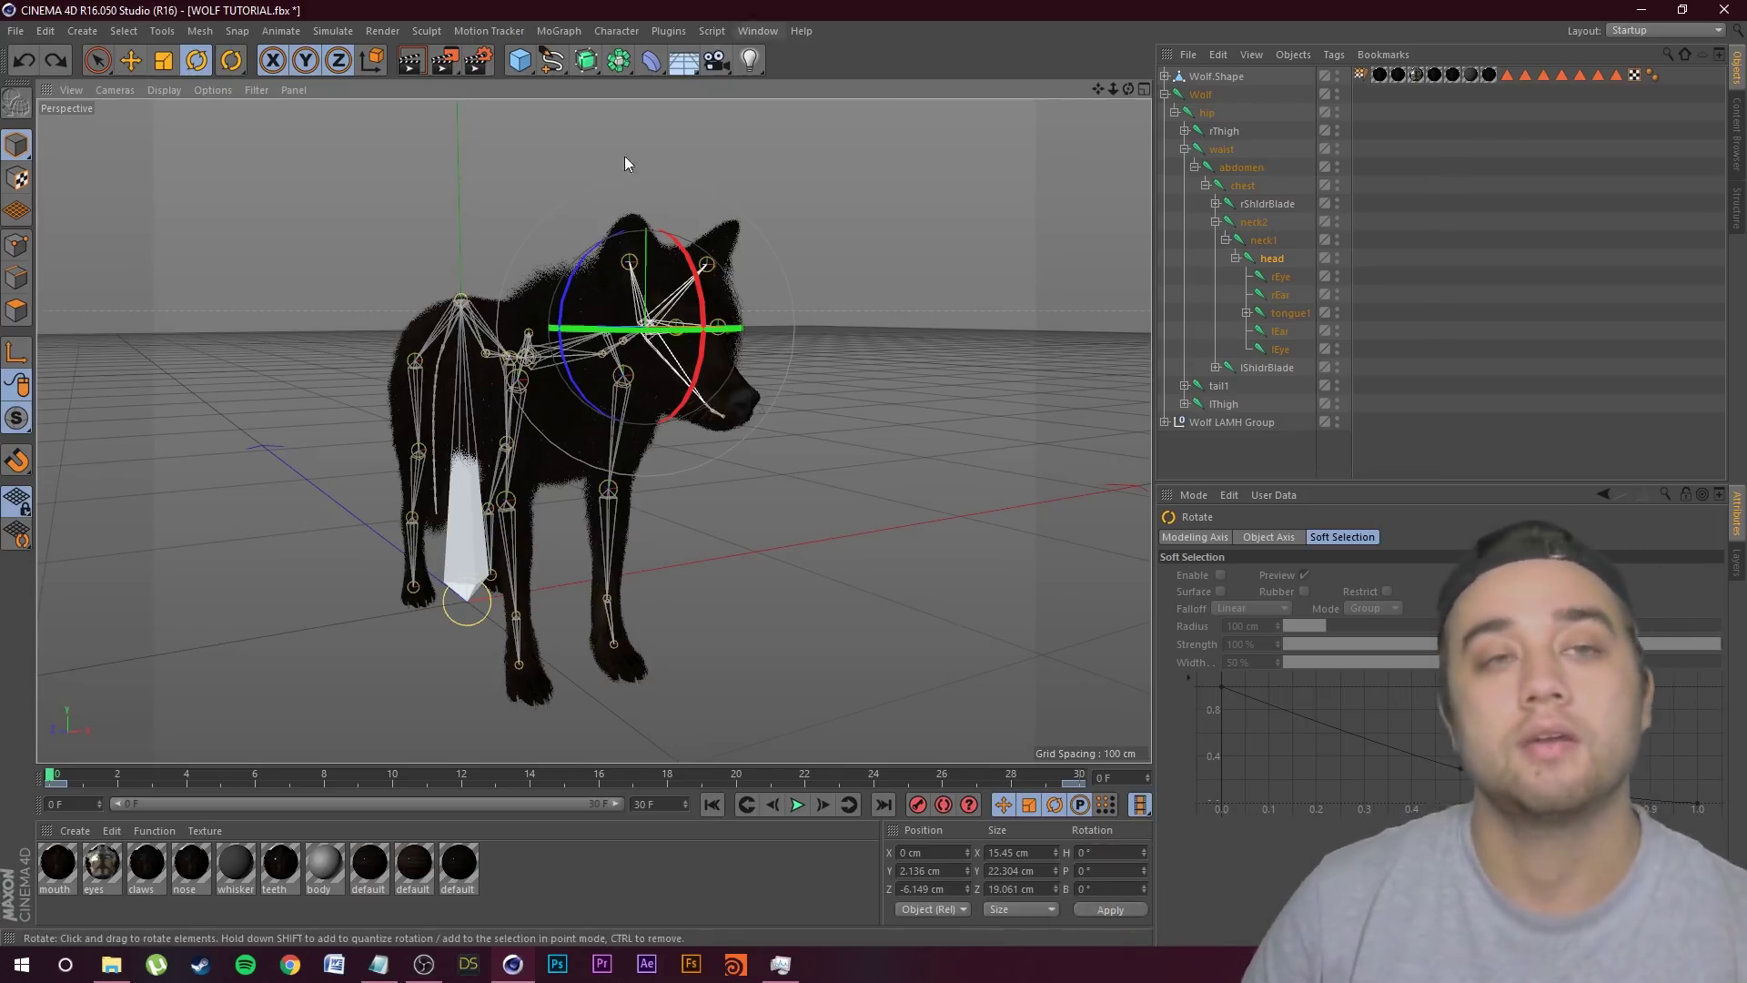
Step: Render the wolf to the Picture Viewer and zoom in on the rendered image
{"action": "left_click", "coordinate": [458, 67]}
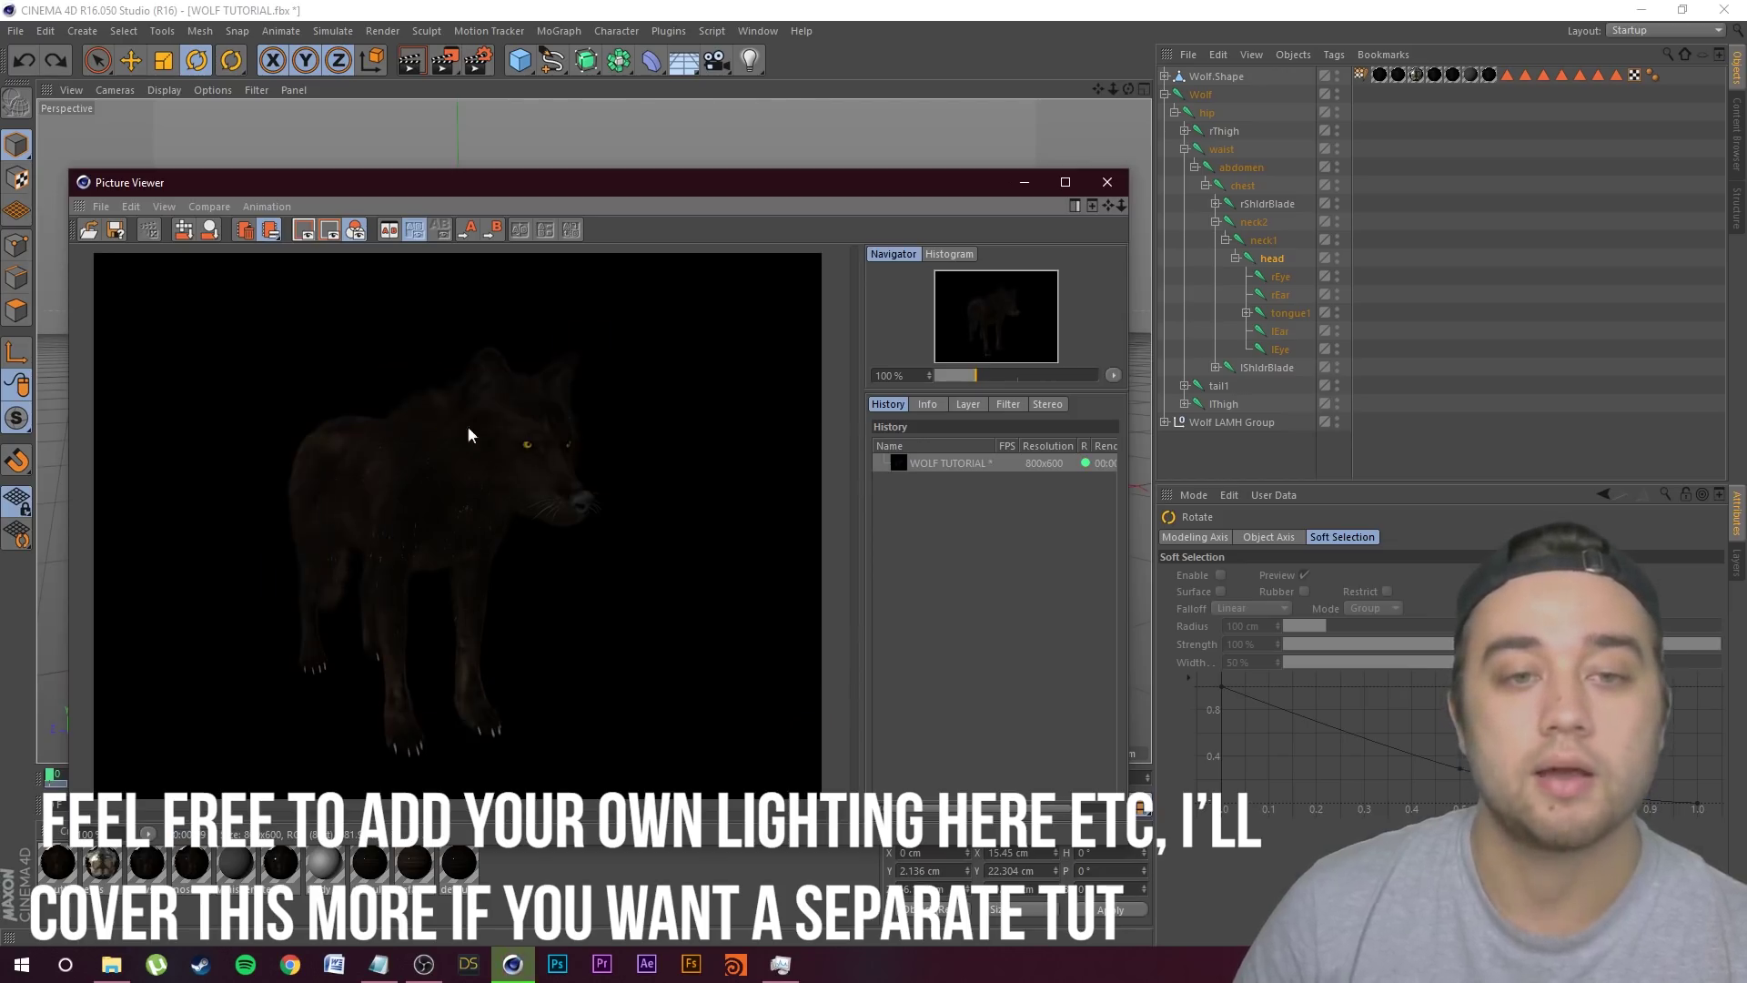
{"action": "scroll", "coordinate": [427, 524], "scroll_direction": "up", "scroll_amount": 2}
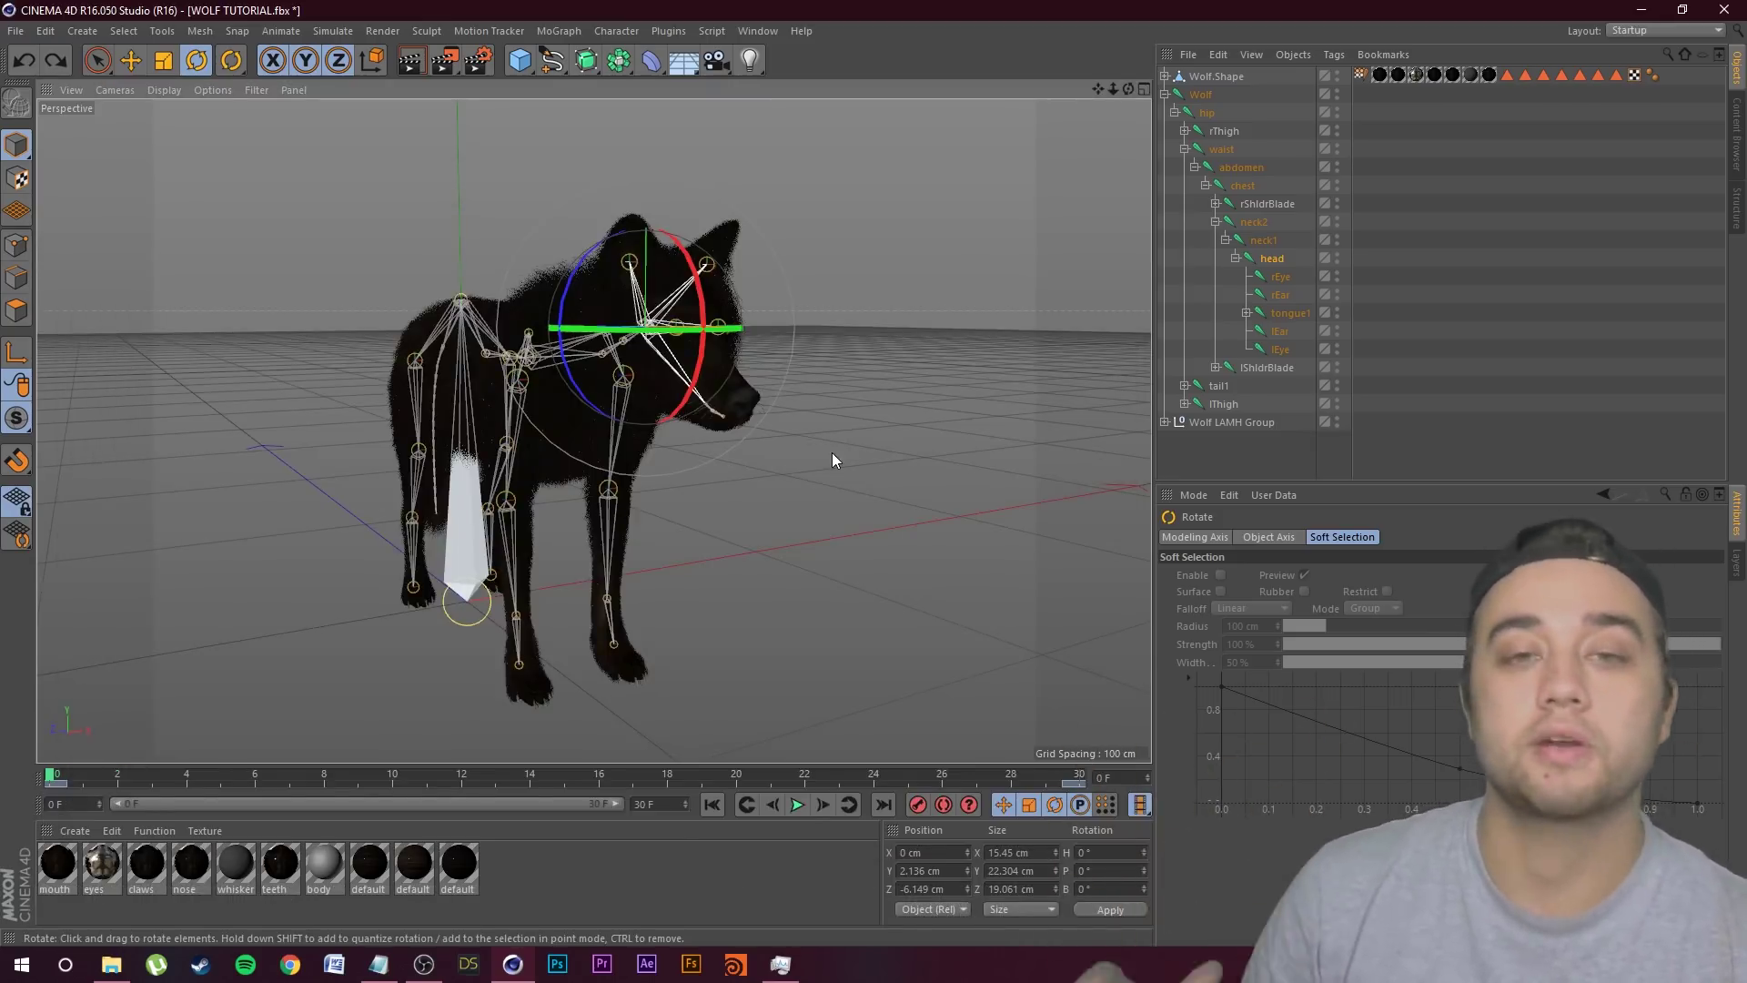
Step: Save the Cinema 4D project as WOLF TUTORIAL C4D in the DAZ 3D folder
{"action": "left_click", "coordinate": [16, 33]}
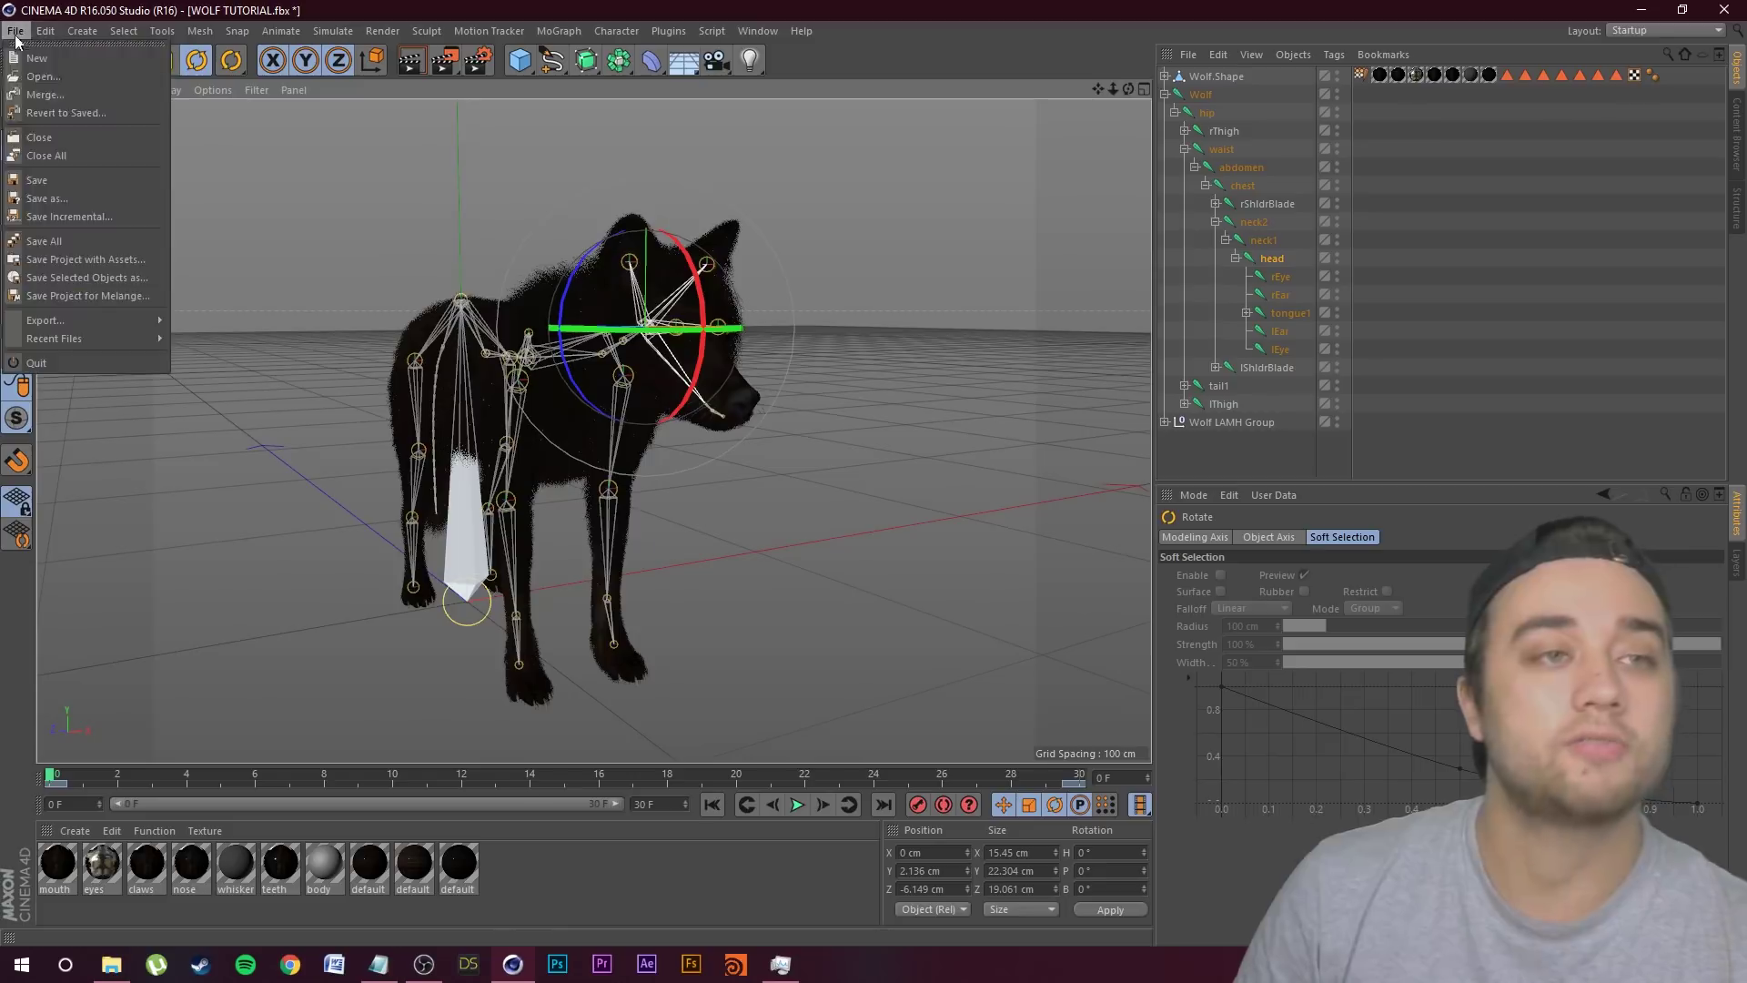
{"action": "left_click", "coordinate": [47, 199]}
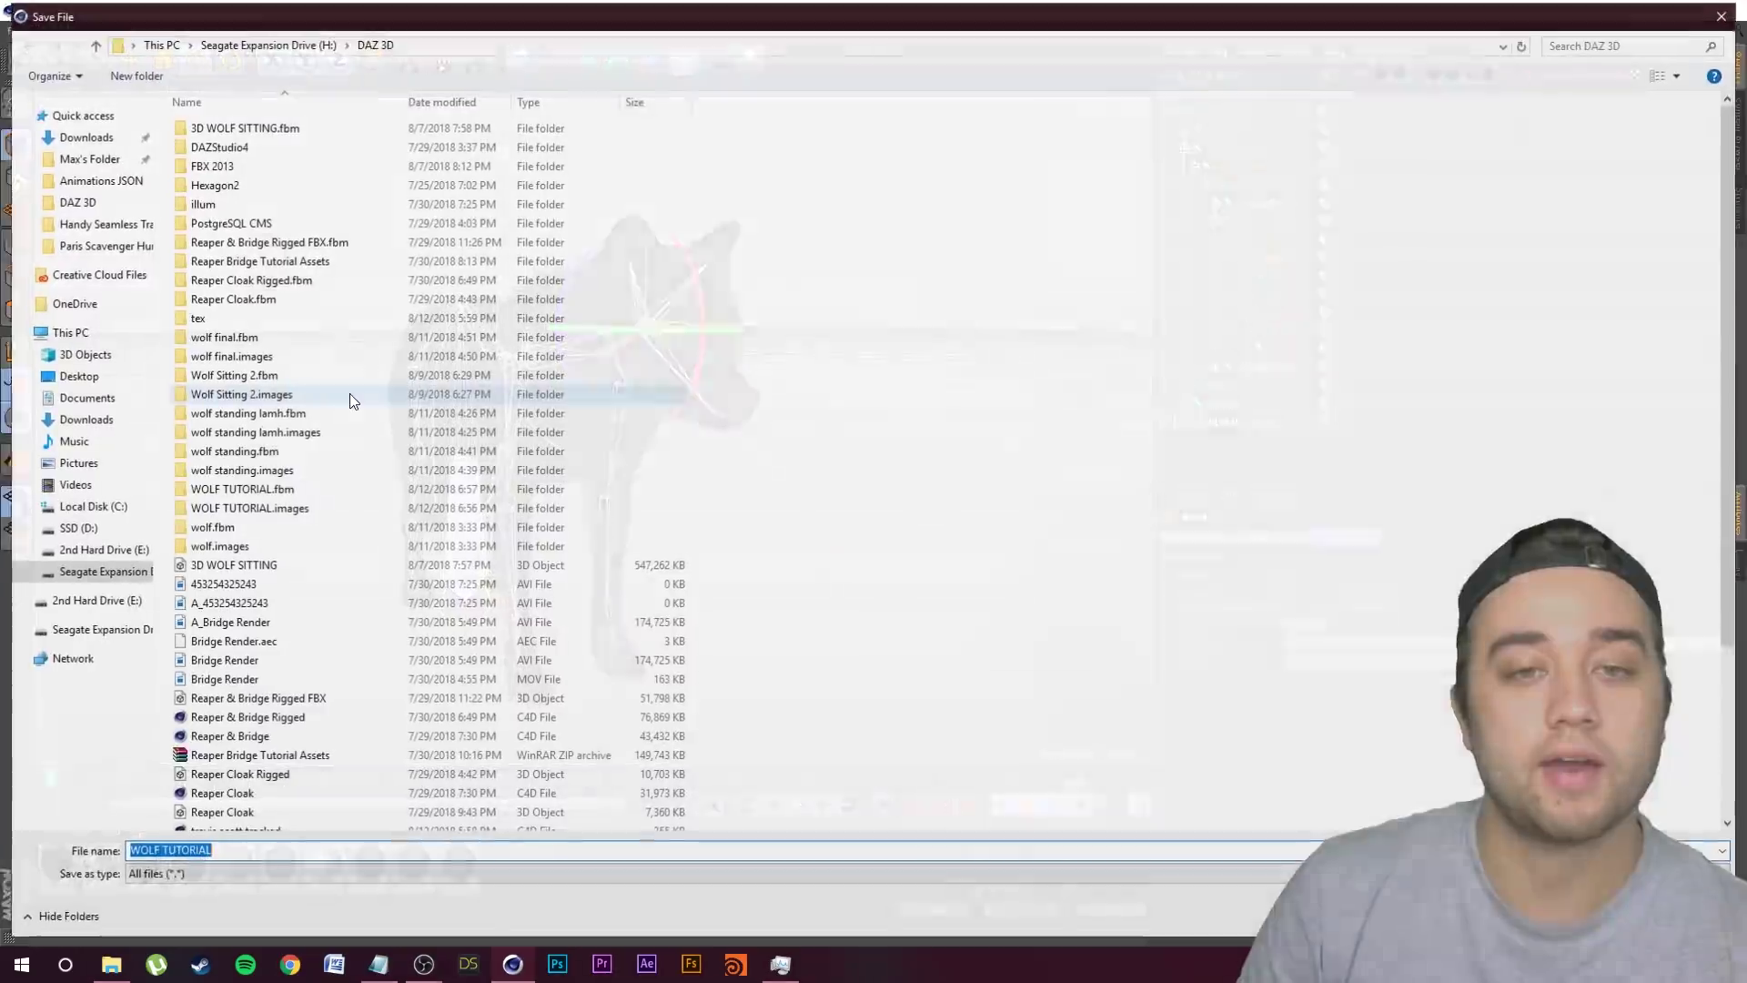
{"action": "type", "text": "WOLF TUTORIAL C4D"}
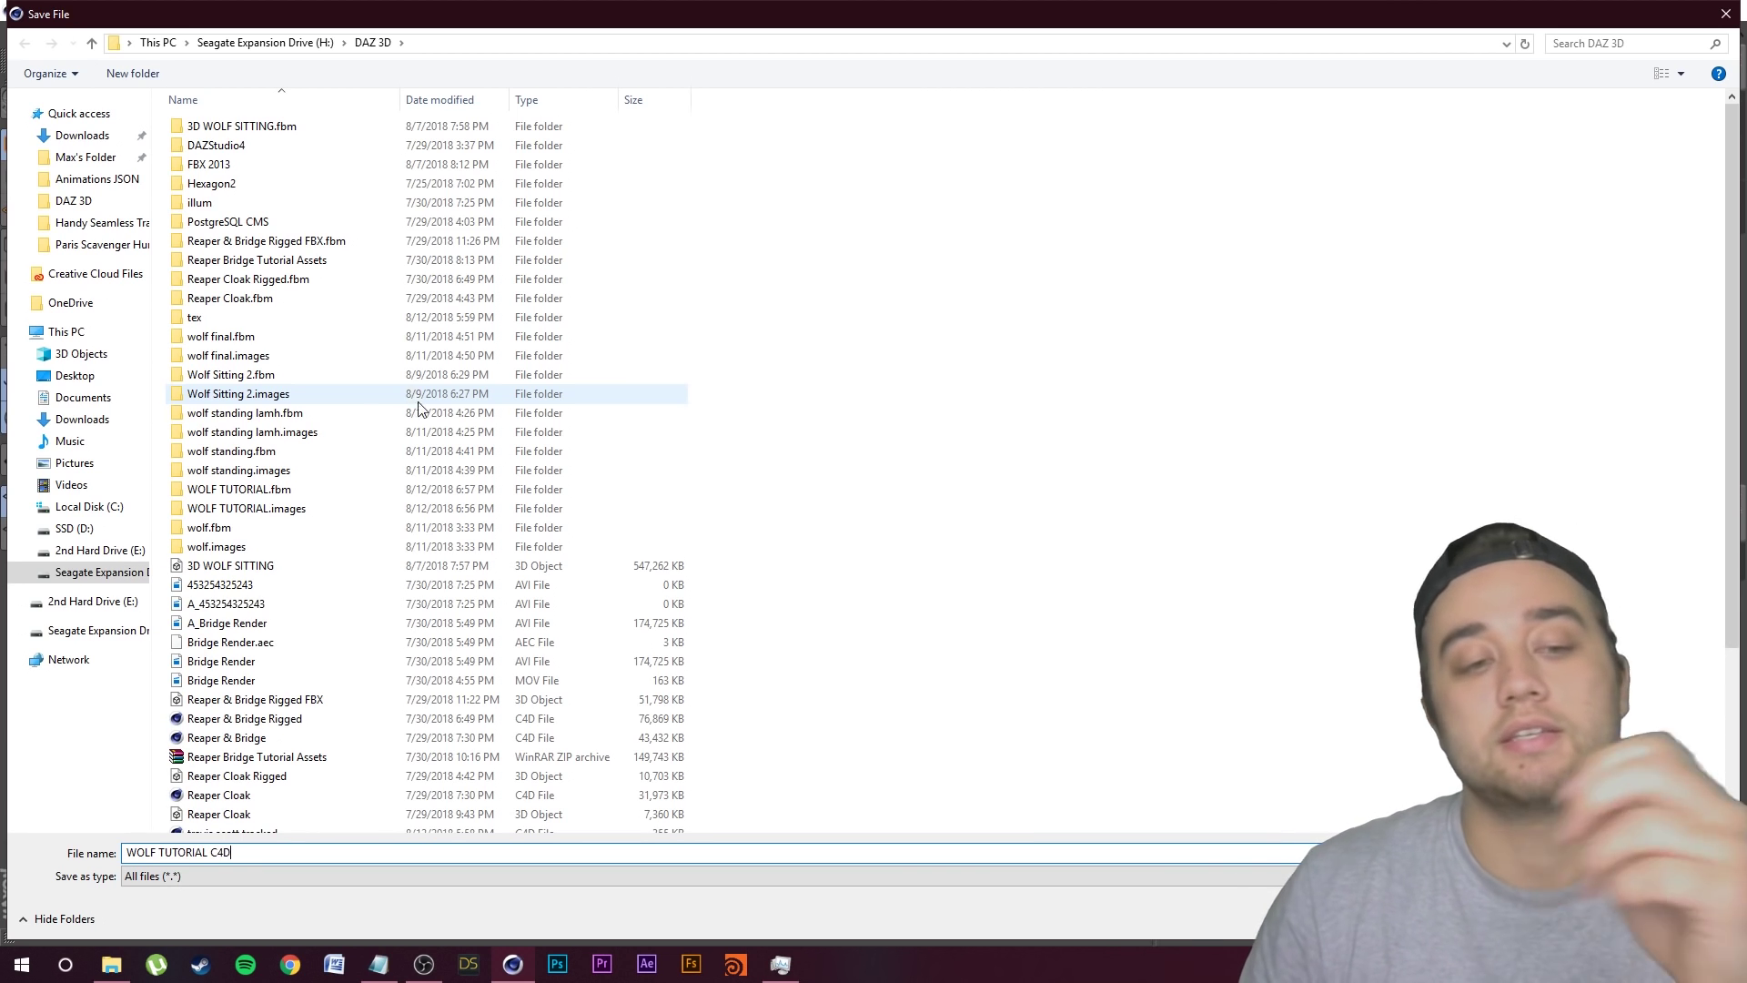
{"action": "scroll", "coordinate": [391, 732], "scroll_direction": "down", "scroll_amount": 3}
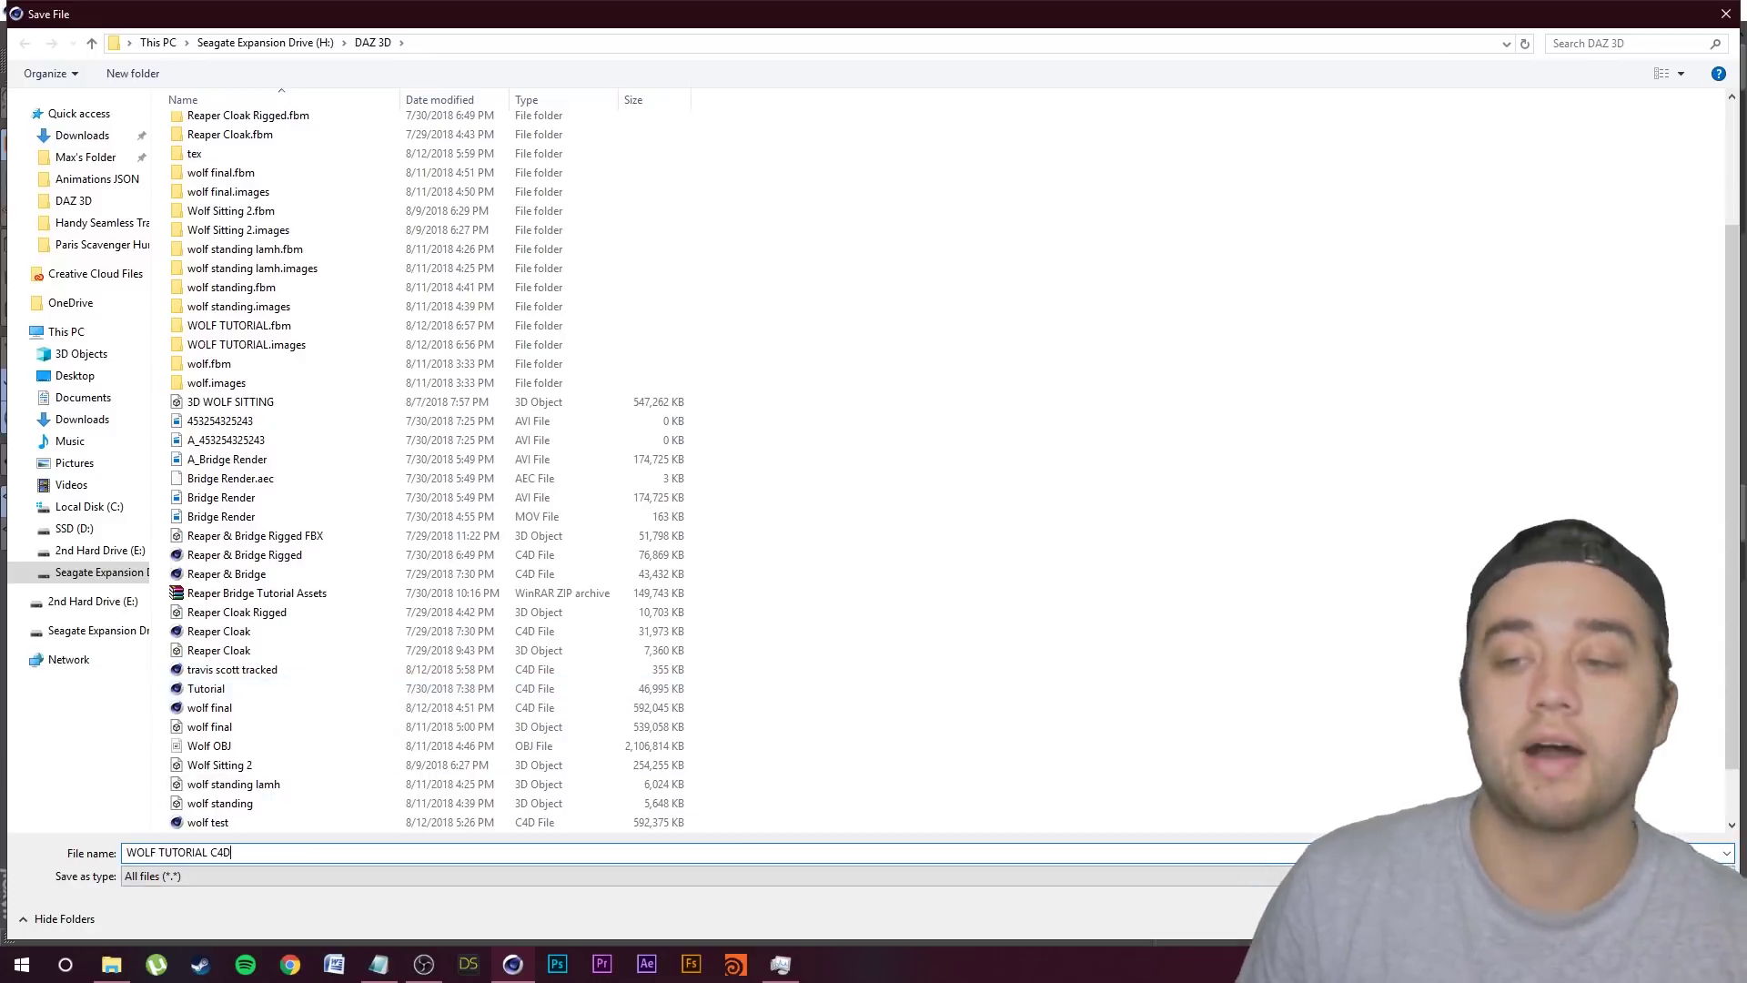
{"action": "key", "text": "Return"}
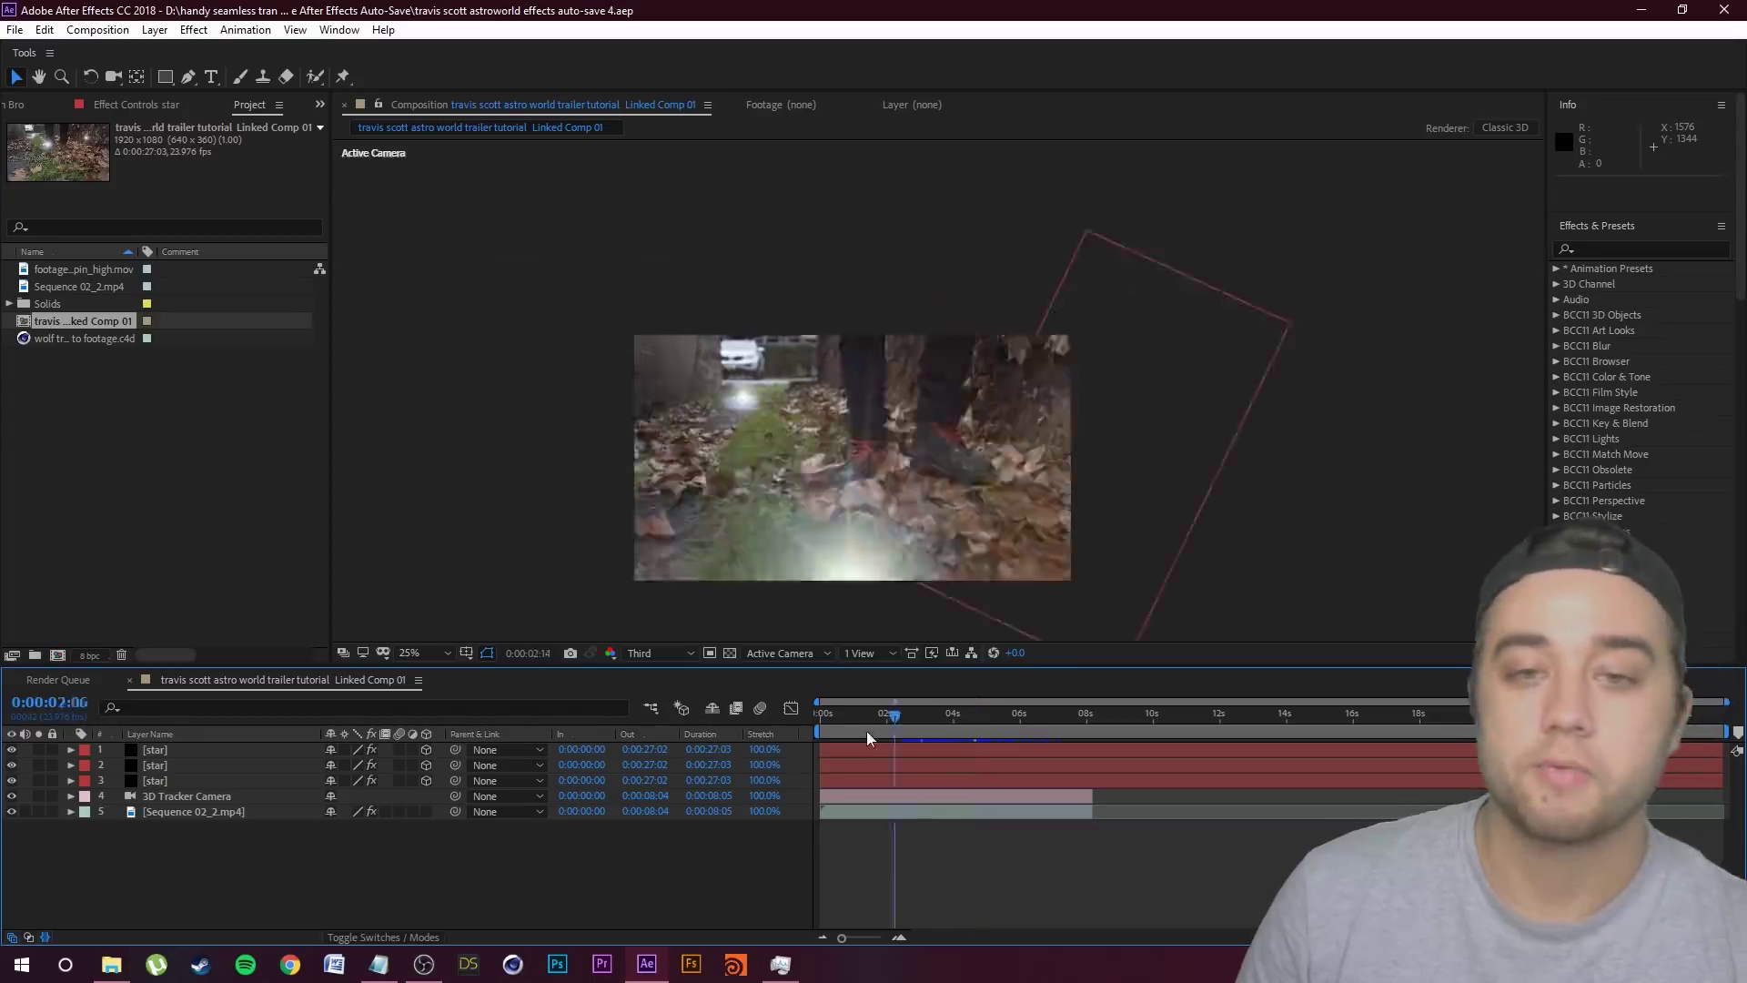
Step: In After Effects, move the current time to 0:00:03:09 and copy the 3D Tracker Camera and Sequence 02_2.mp4 layers
{"action": "left_click_drag", "start_coordinate": [867, 739], "coordinate": [932, 722]}
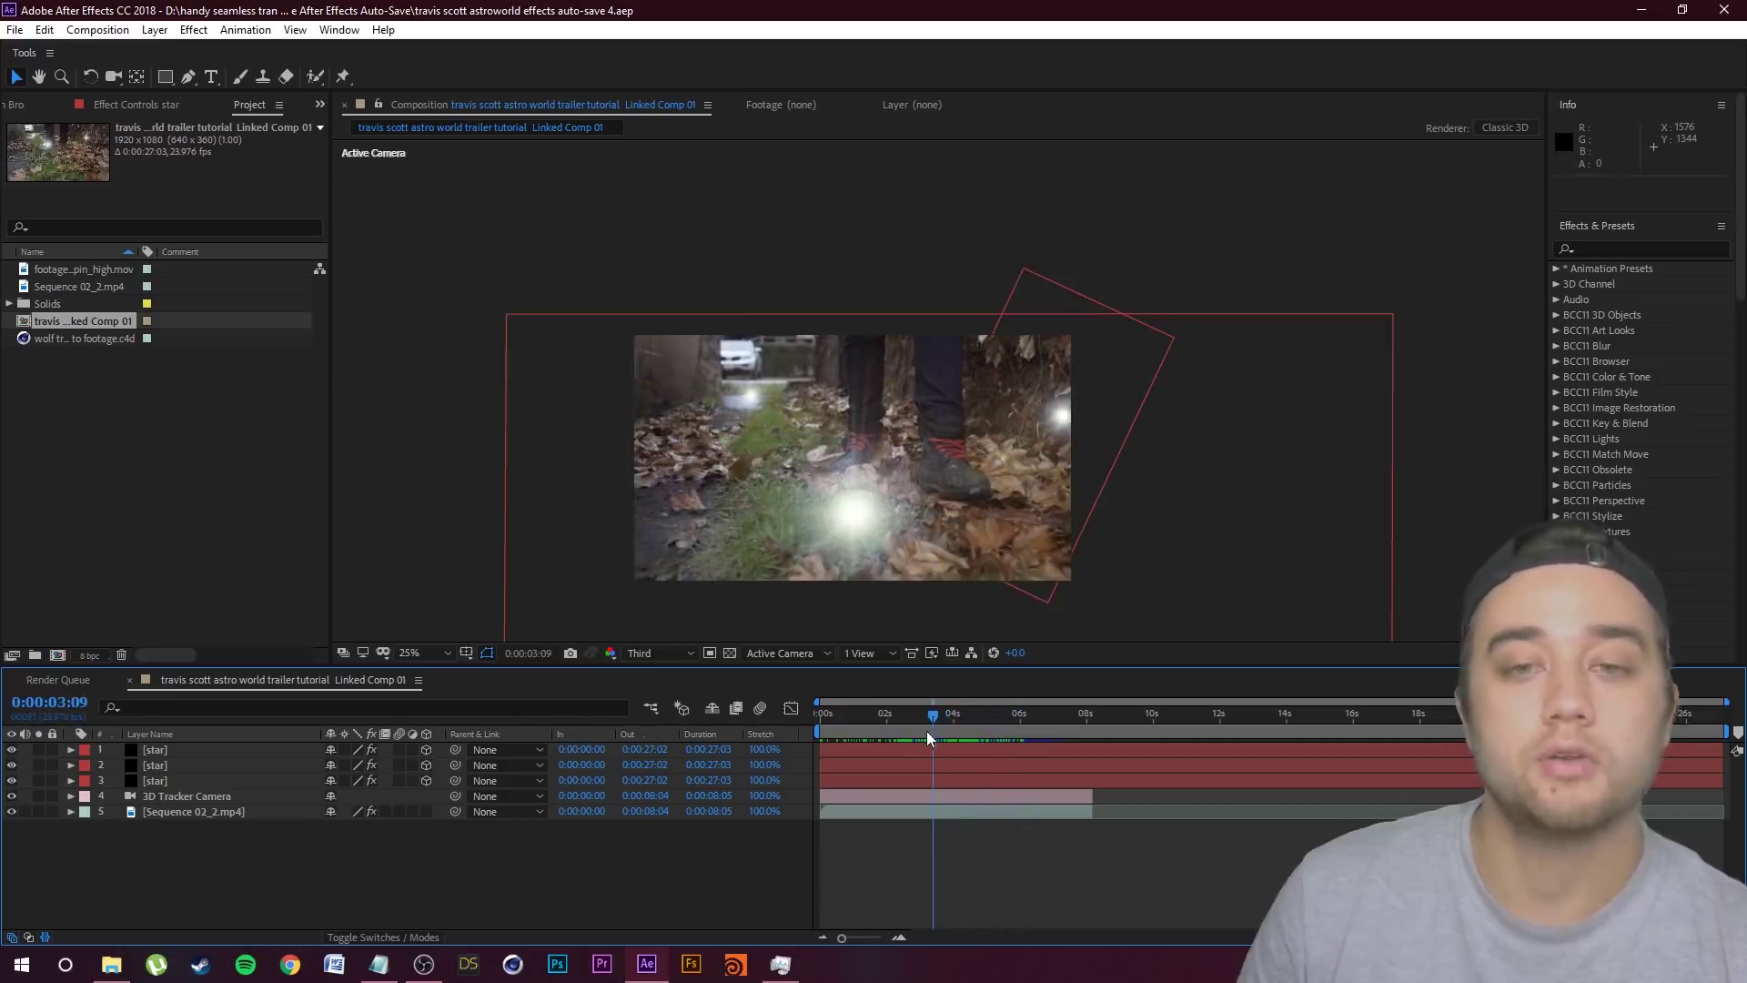
{"action": "left_click", "coordinate": [192, 811]}
{"action": "left_click", "coordinate": [223, 860]}
{"action": "left_click", "coordinate": [193, 797]}
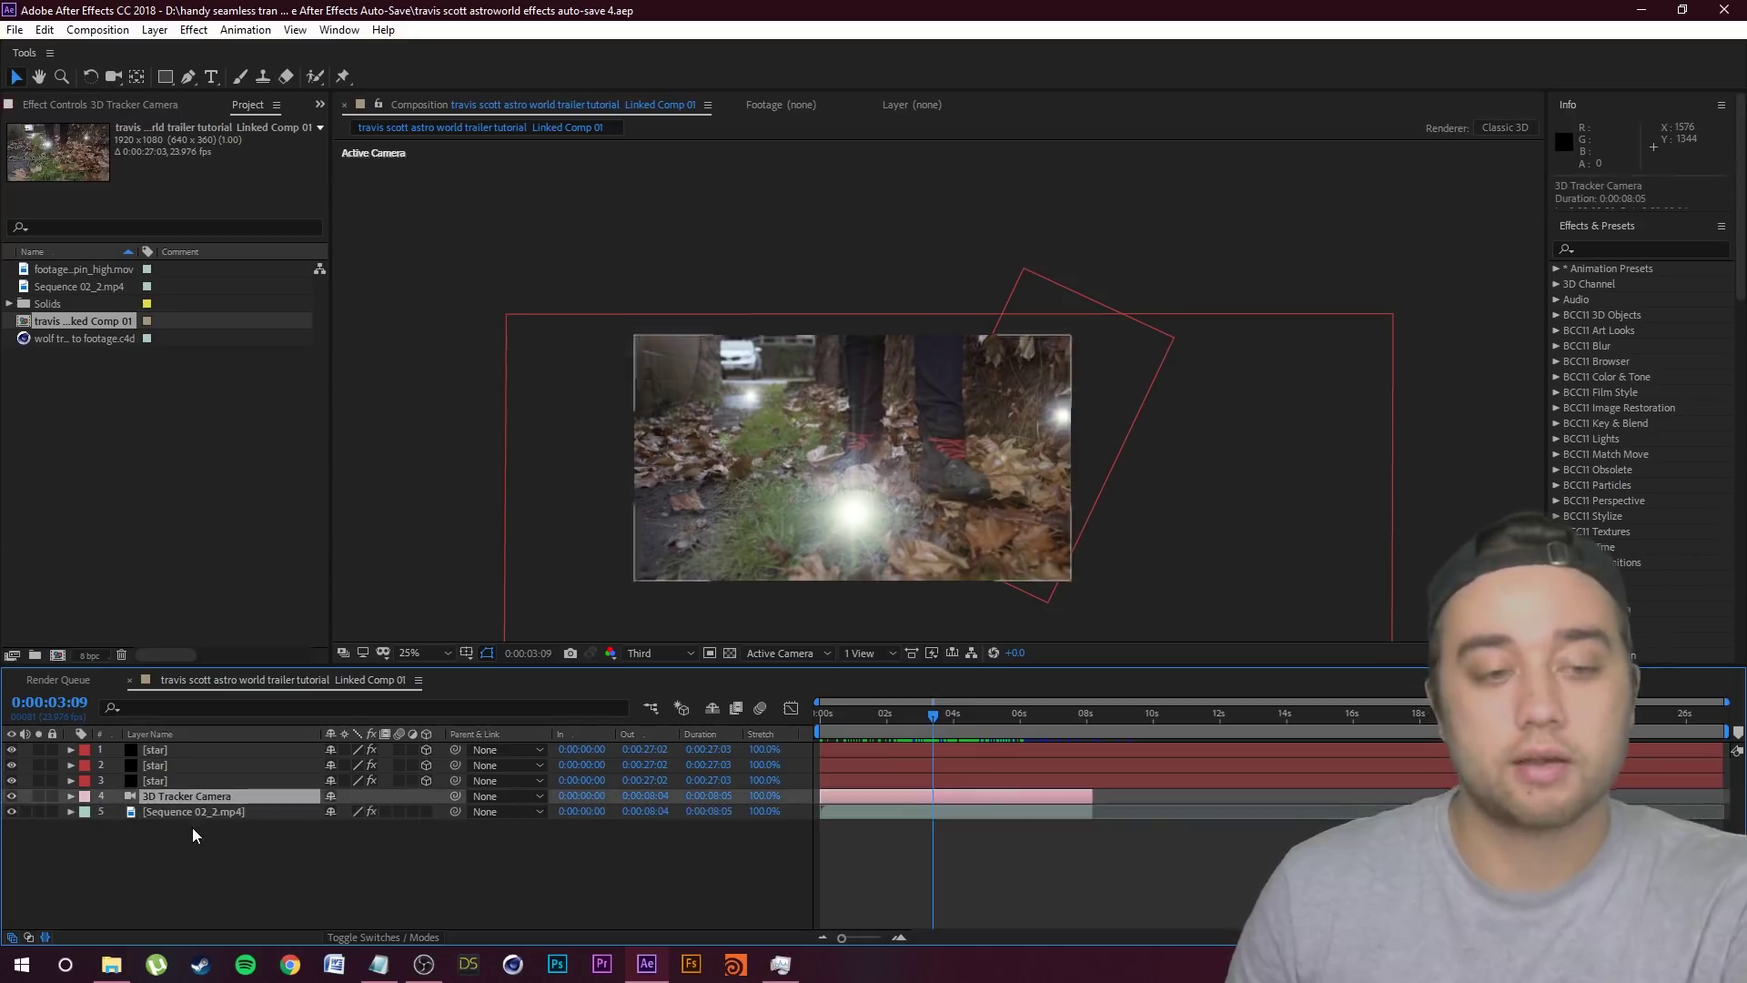
{"action": "left_click", "coordinate": [192, 821], "text": "ctrl"}
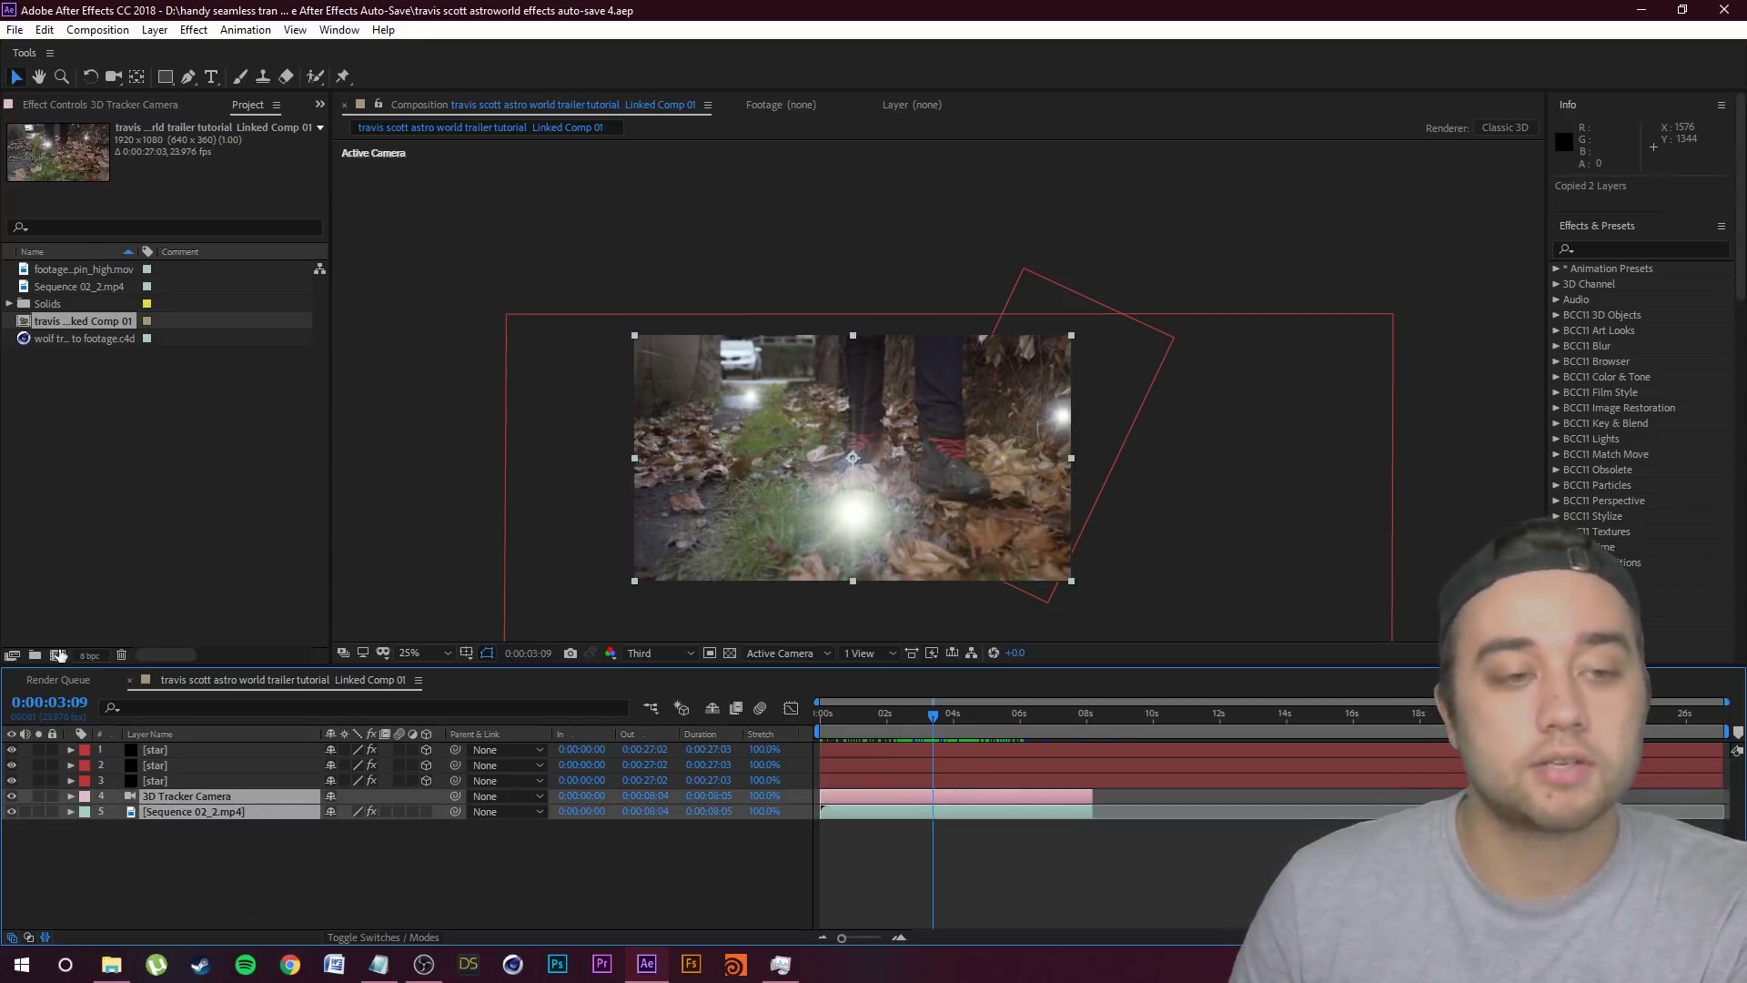
Step: Create a 1920 x 1080 composition named Track Comp and paste the copied camera and footage layers into it
{"action": "left_click", "coordinate": [60, 655]}
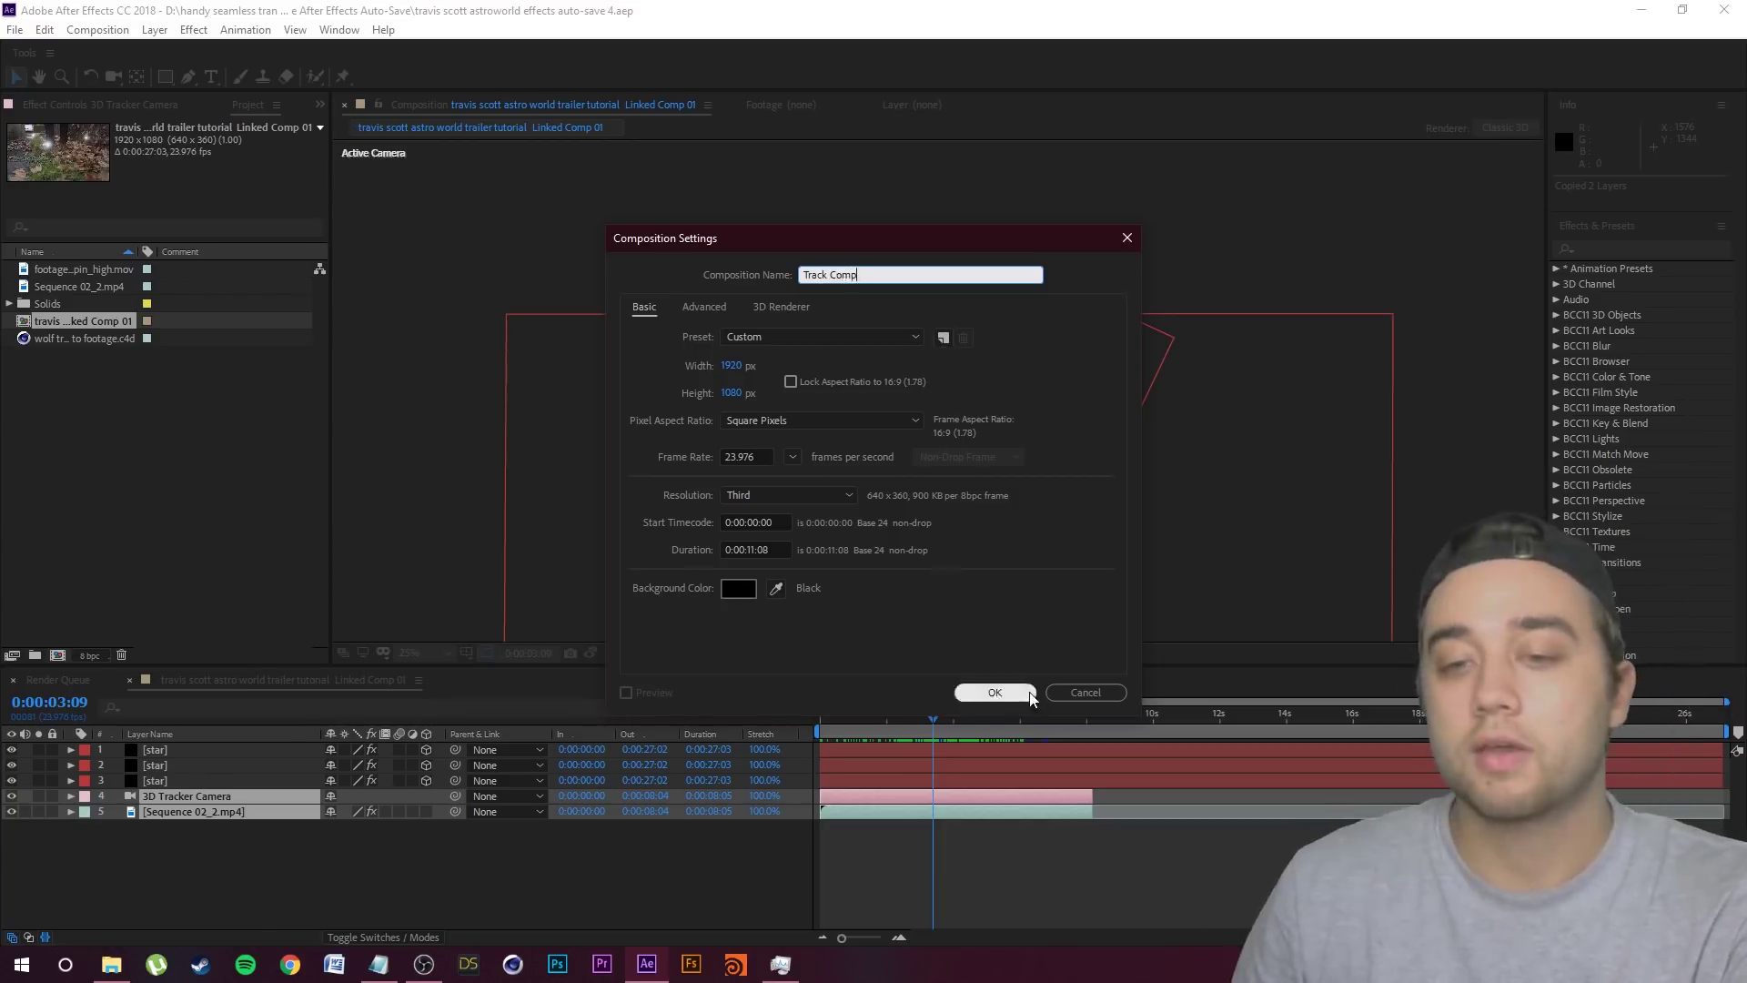
{"action": "left_click", "coordinate": [995, 693]}
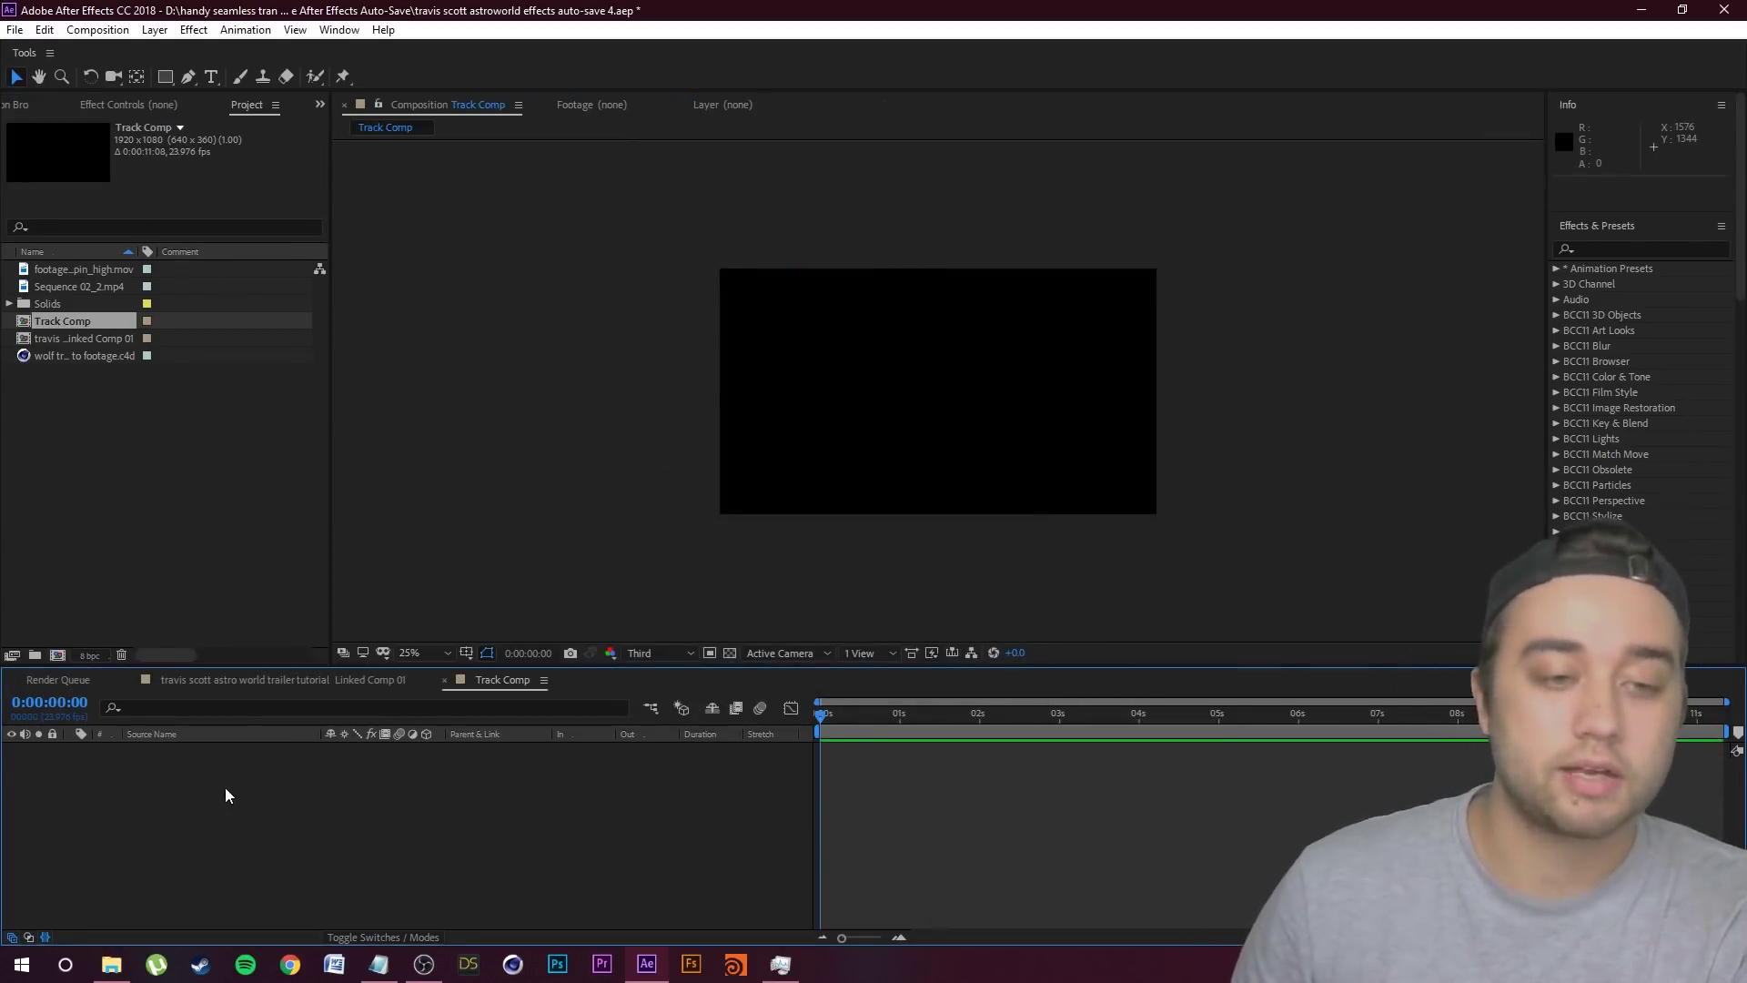
{"action": "key", "text": "ctrl+v"}
{"action": "left_click", "coordinate": [227, 883]}
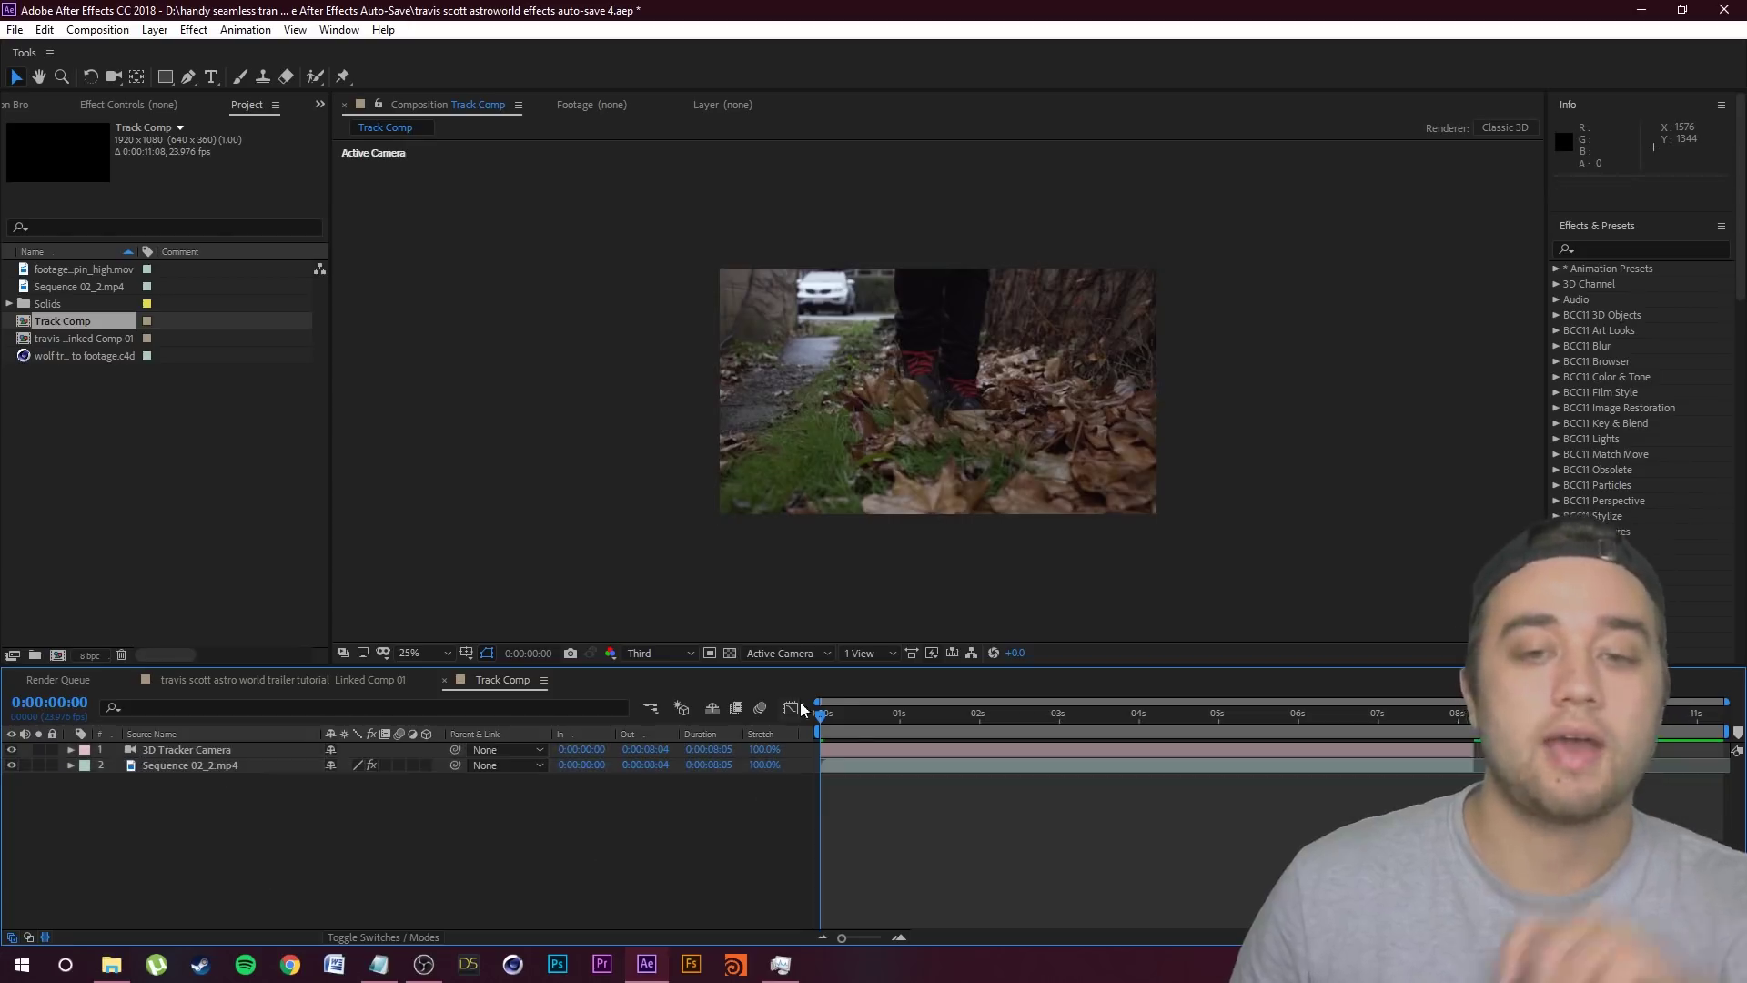
Step: Move the current time to 0:00:00:05 and select the 3D Camera Tracker effect on the Sequence 02_2.mp4 layer
{"action": "left_click_drag", "start_coordinate": [819, 724], "coordinate": [836, 717]}
{"action": "left_click", "coordinate": [191, 765]}
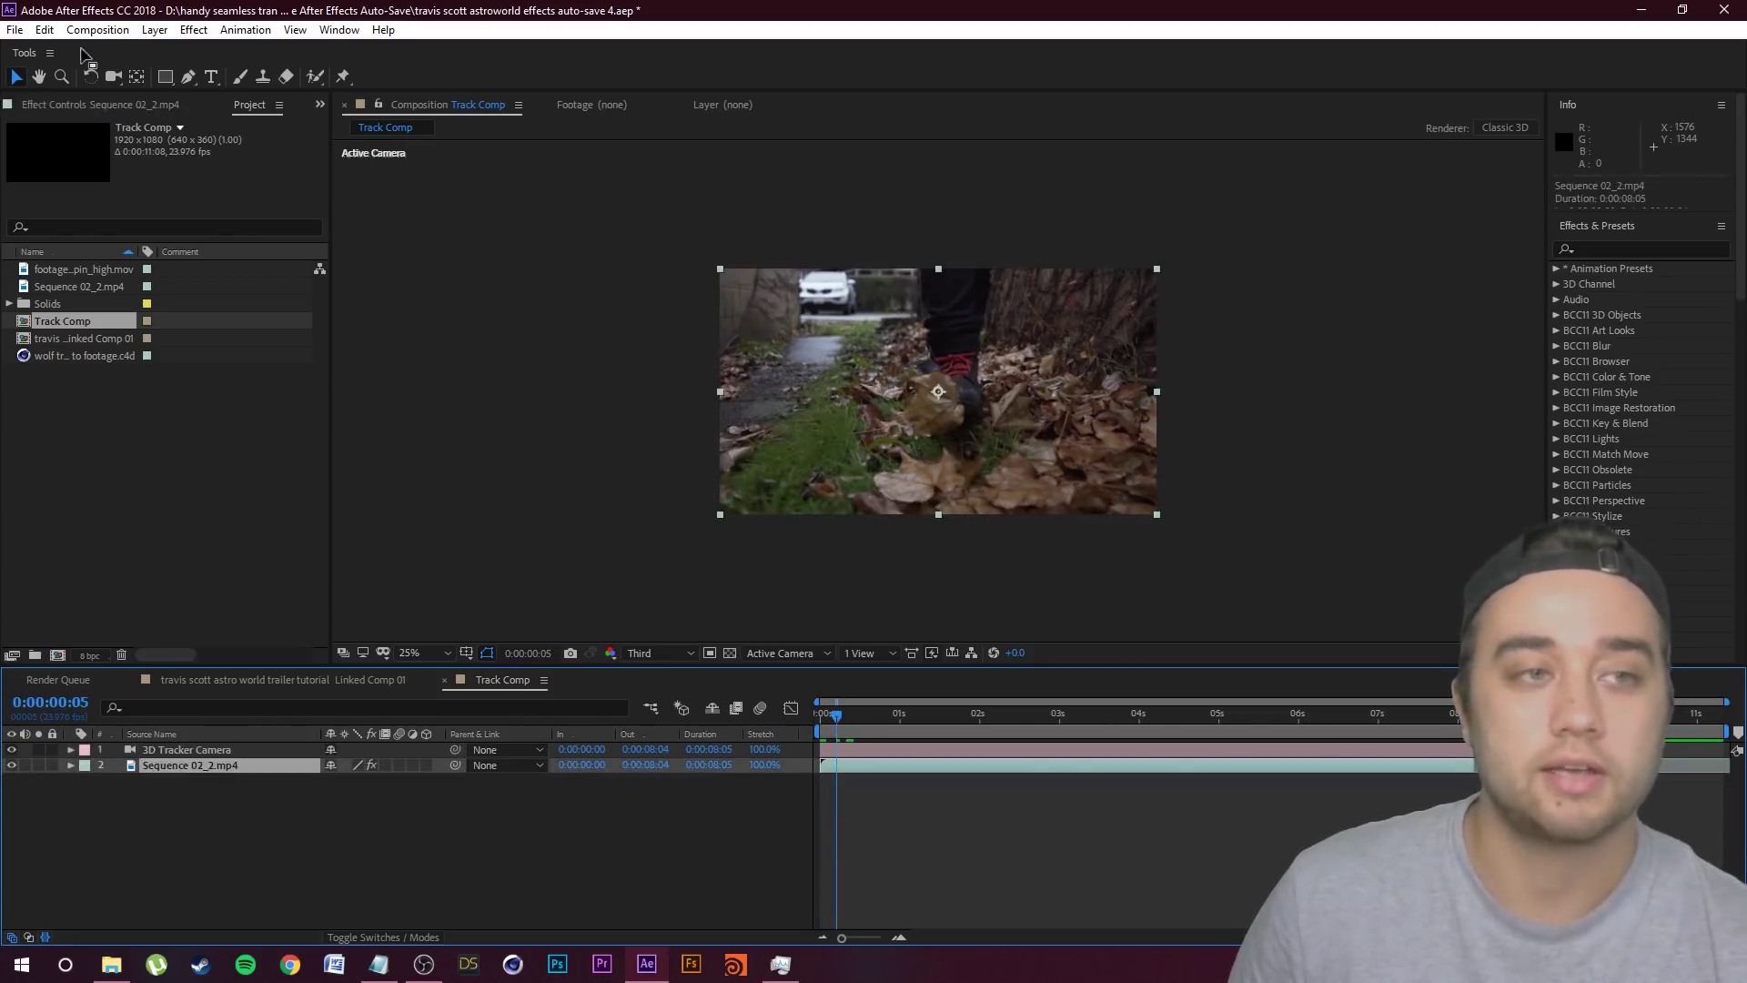
{"action": "left_click", "coordinate": [86, 105]}
{"action": "left_click", "coordinate": [175, 766], "text": "ctrl"}
{"action": "left_click", "coordinate": [160, 770]}
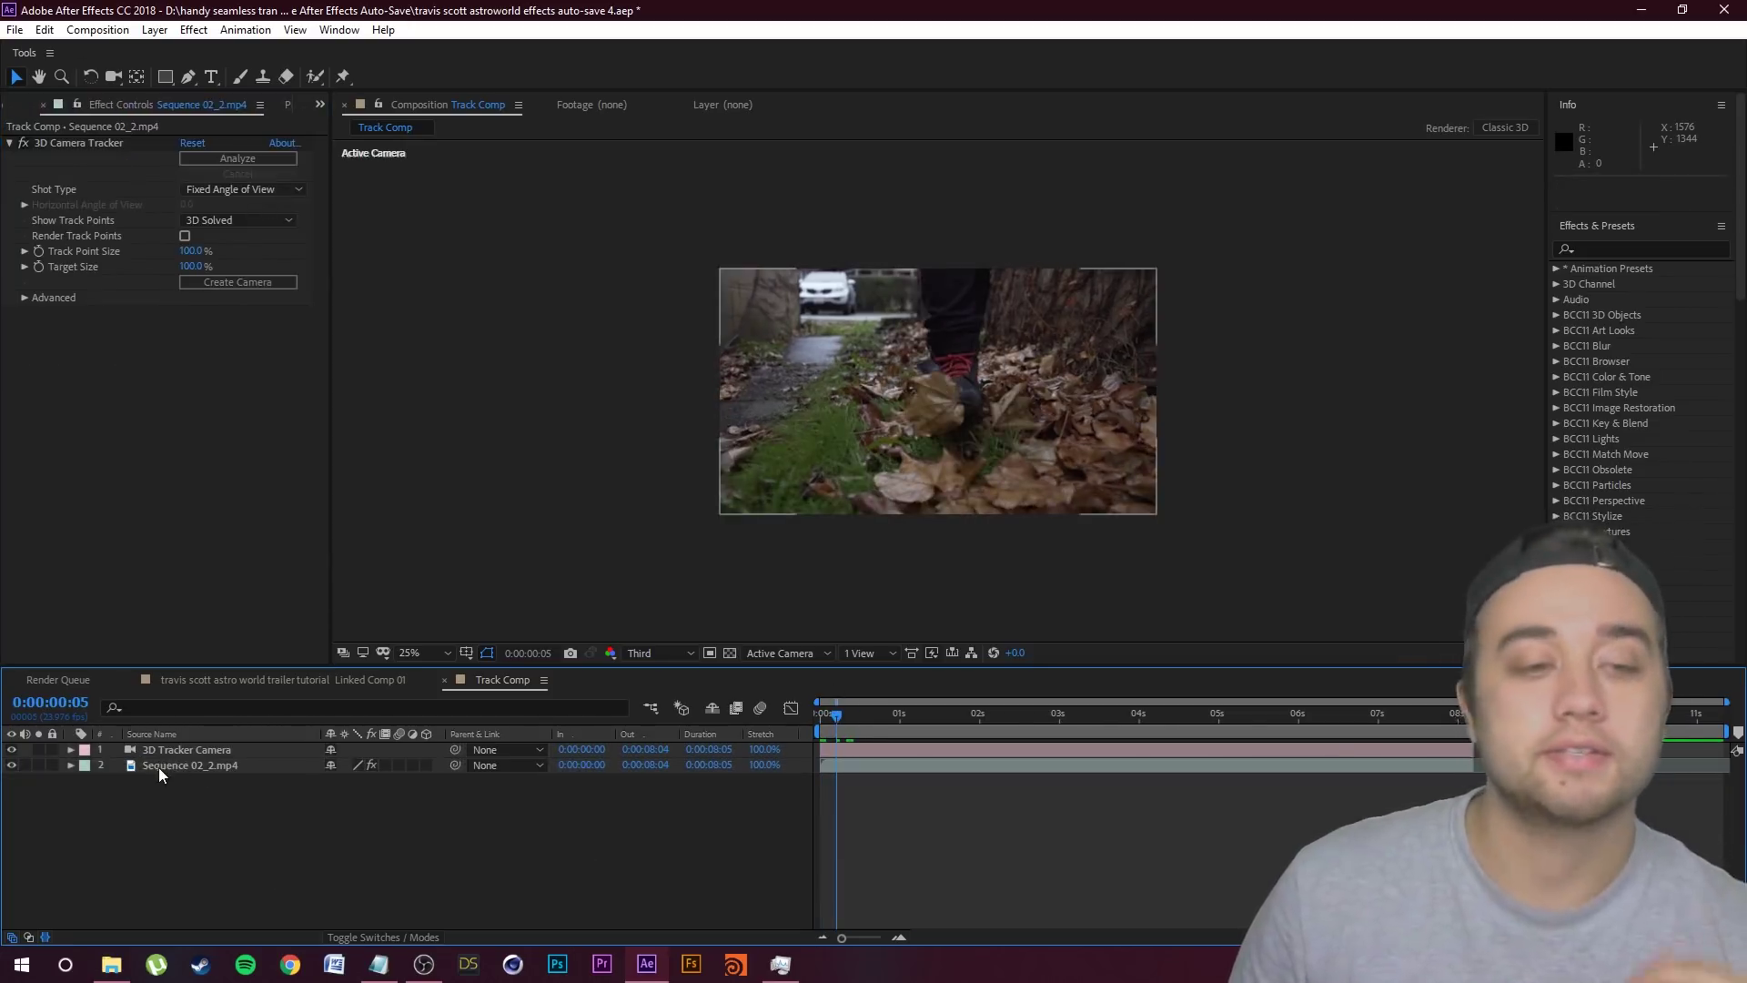
{"action": "left_click", "coordinate": [160, 772]}
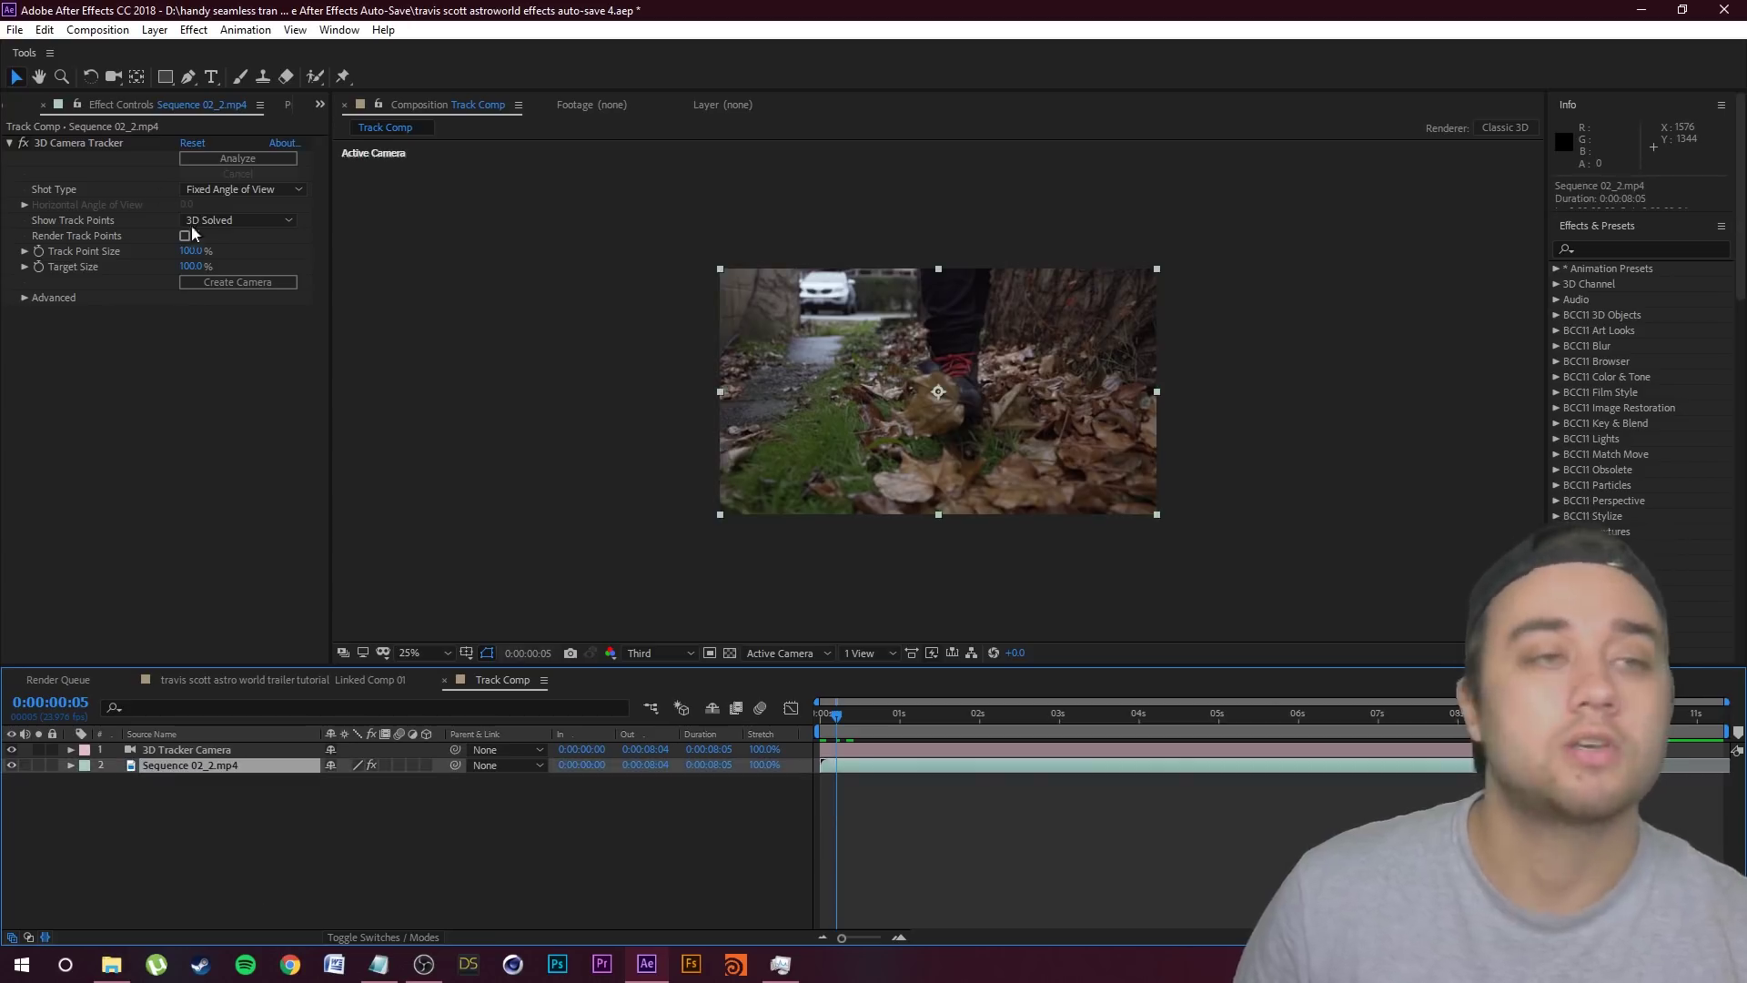
{"action": "left_click", "coordinate": [69, 146]}
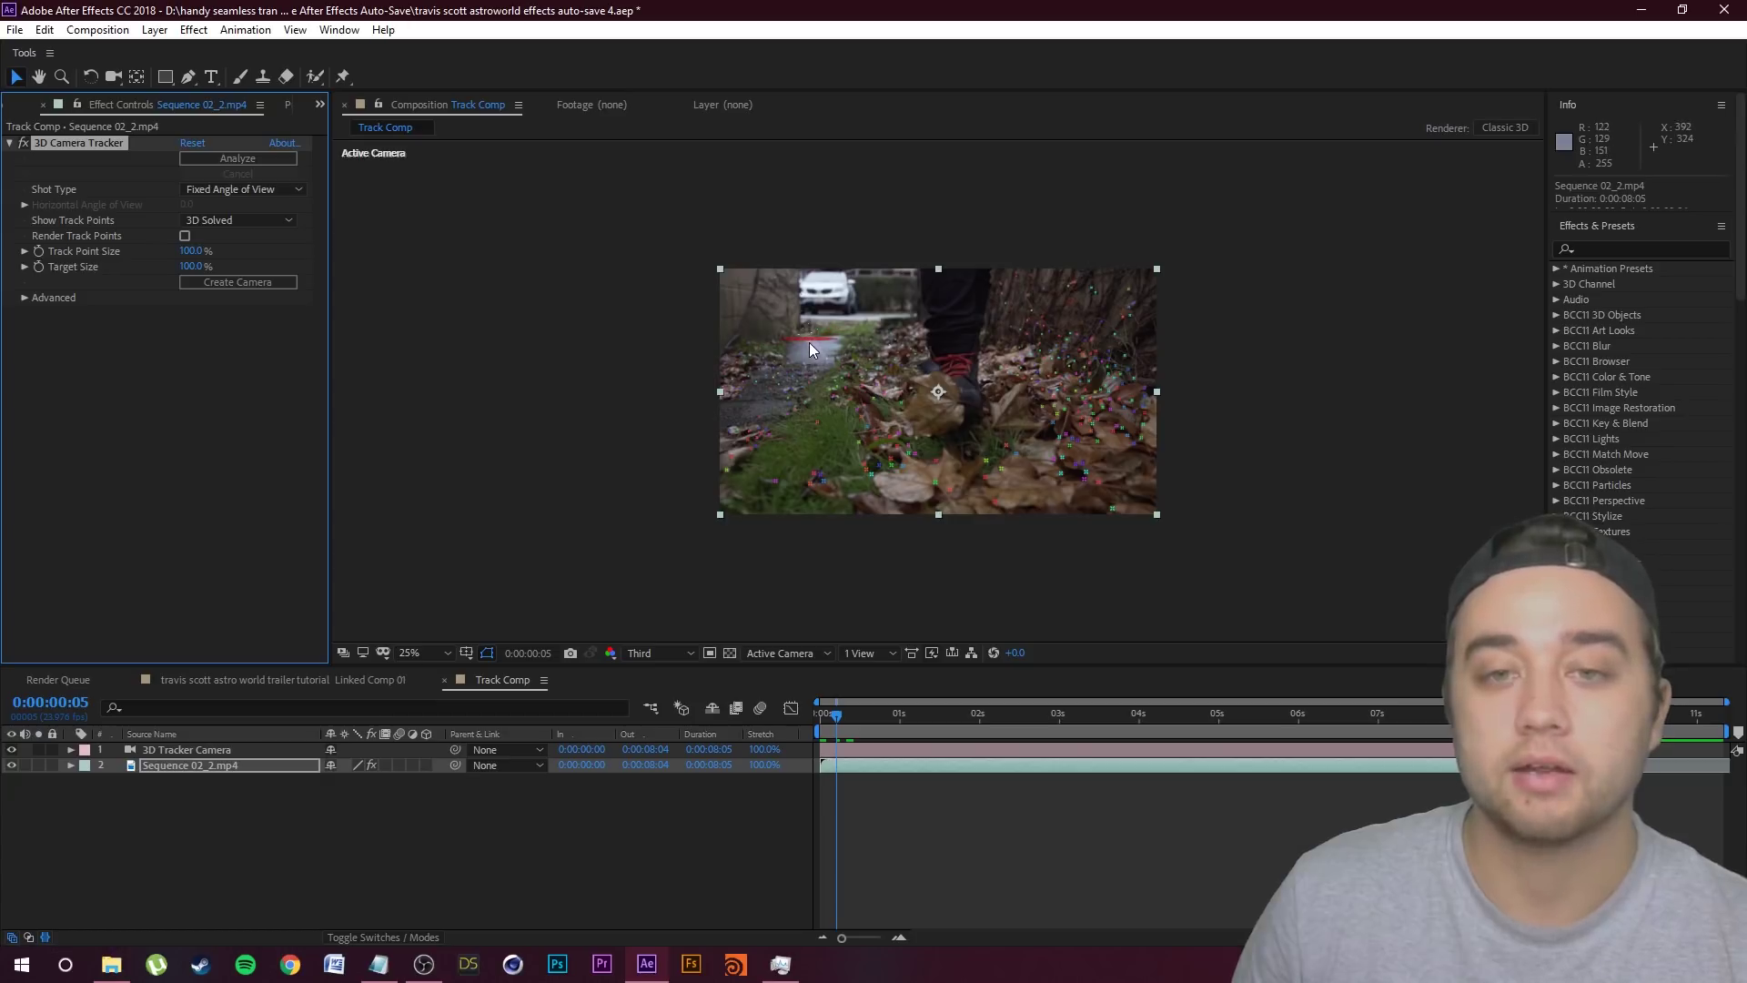
Step: Create a solid and camera from the track points on the footpath, and delete the extra 3D Tracker Camera layer
{"action": "right_click", "coordinate": [810, 342]}
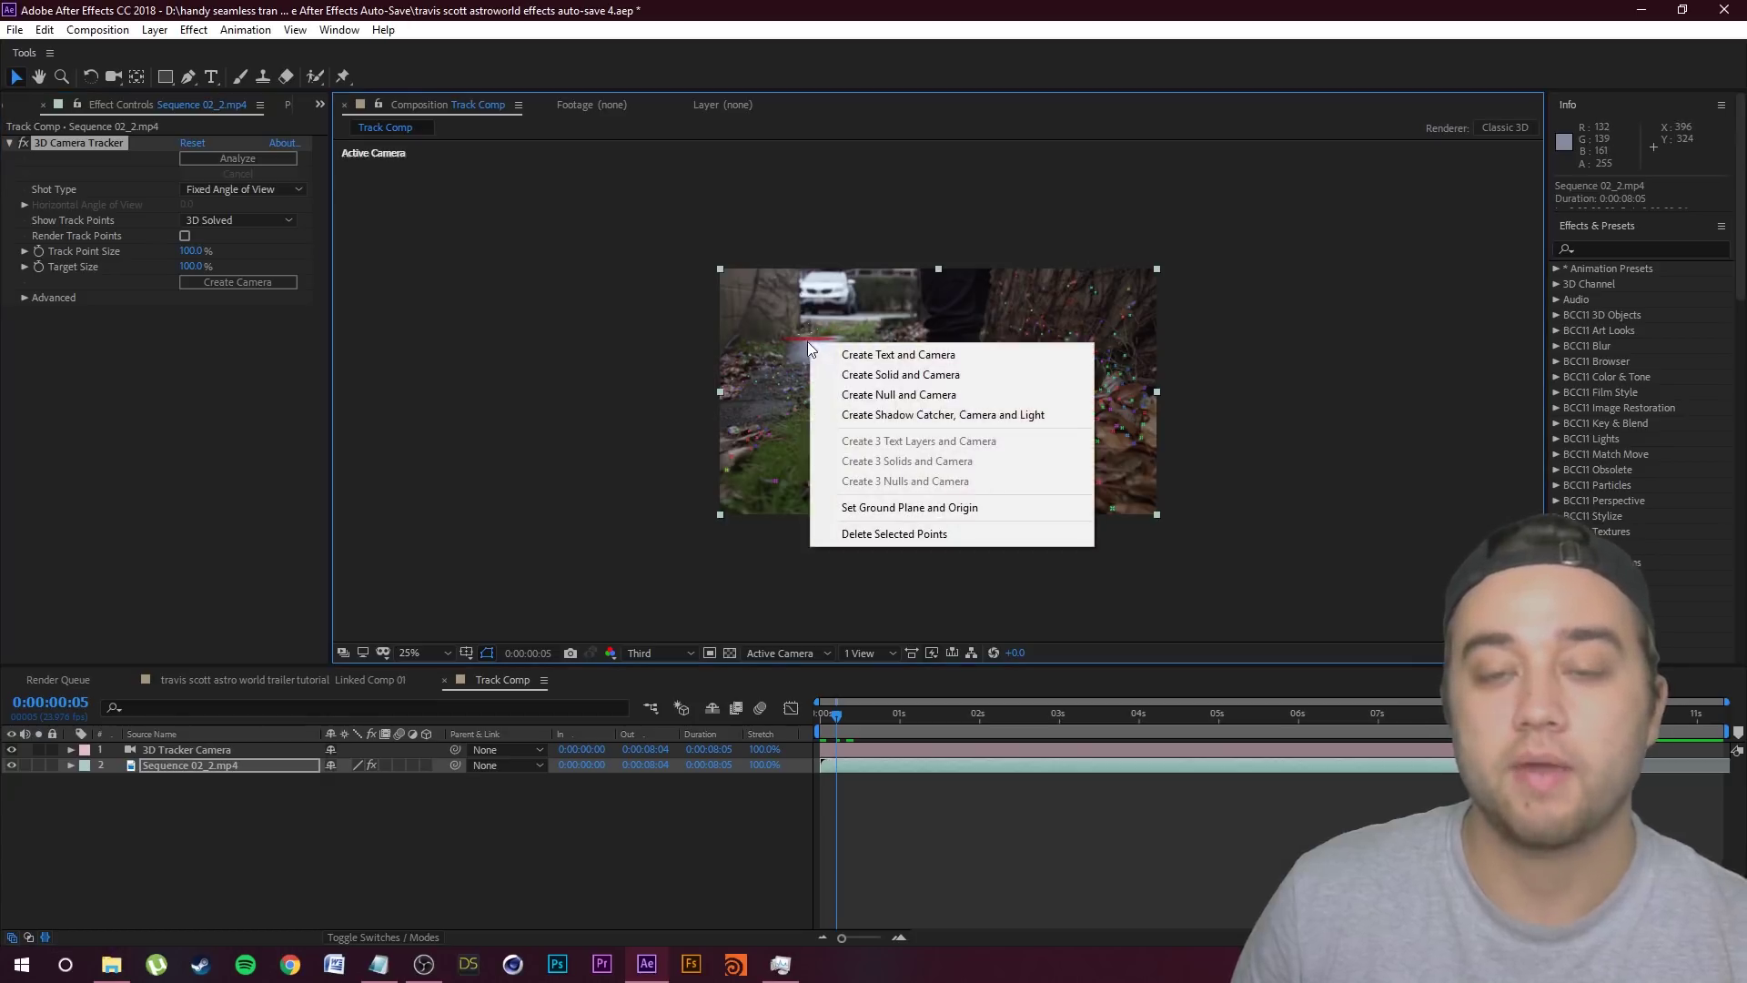
{"action": "left_click", "coordinate": [865, 378]}
{"action": "left_click", "coordinate": [215, 767]}
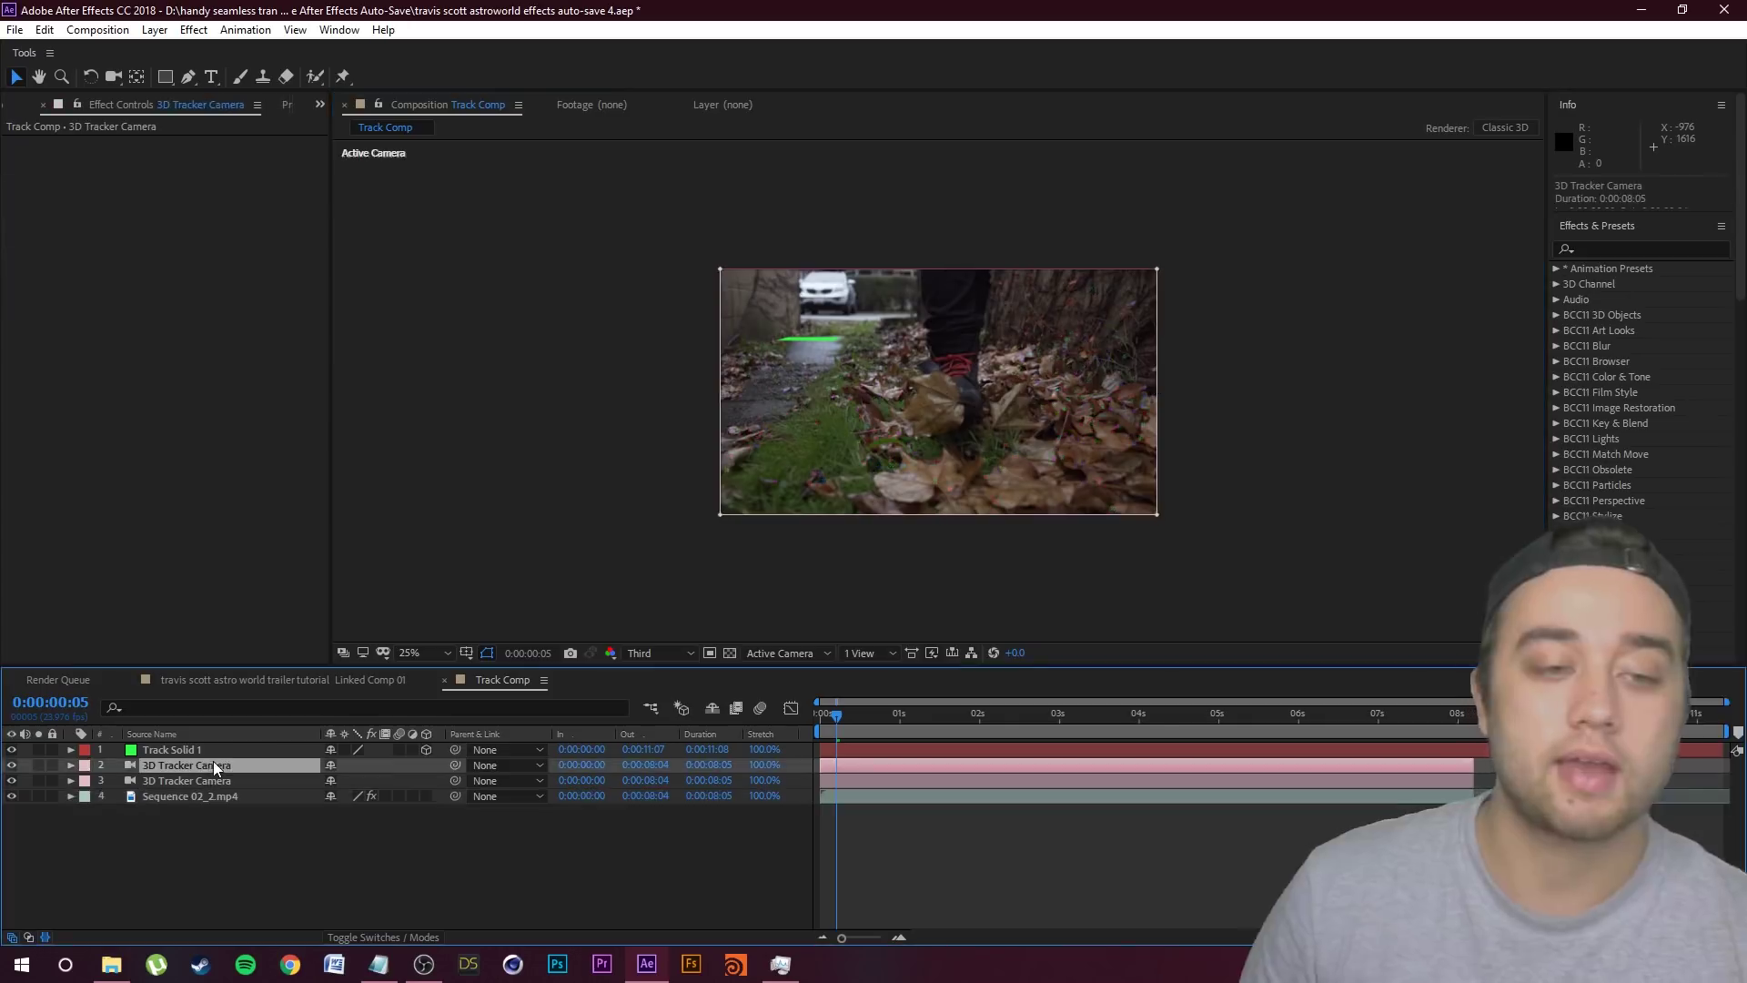
{"action": "key", "text": "Delete"}
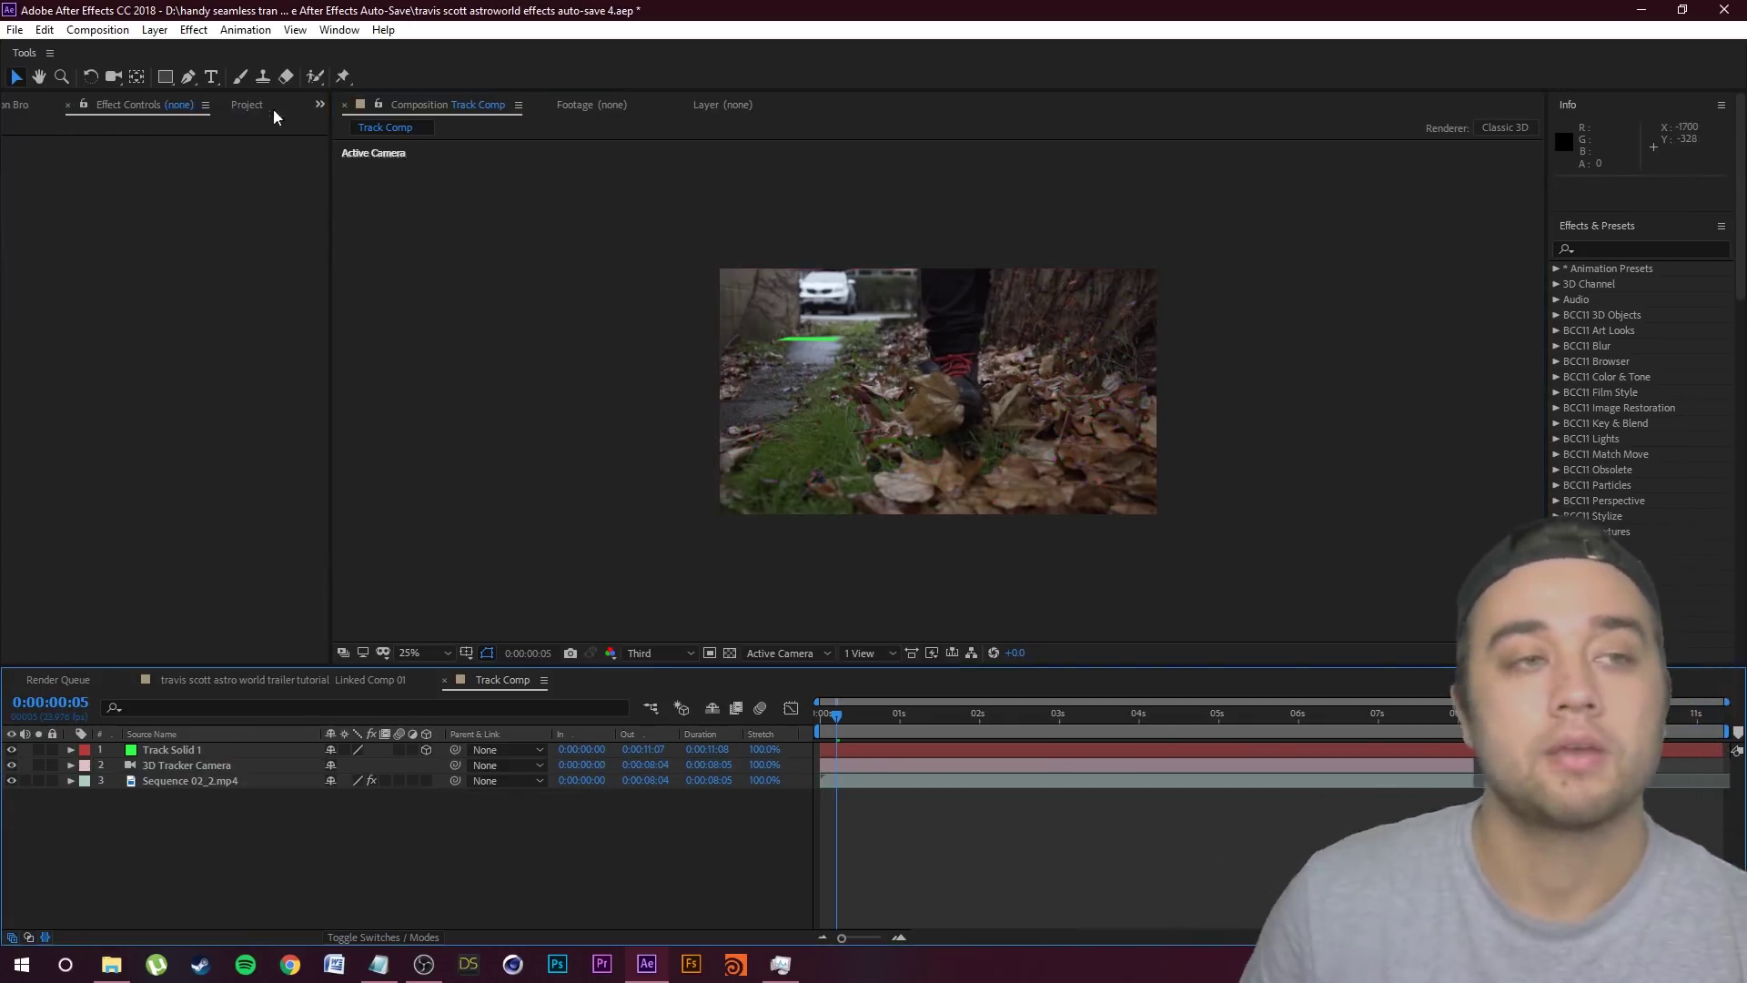
Step: Enlarge and reposition Track Solid 1 over the footpath, and scrub the footage to check the track before returning to 0:00:00:00
{"action": "left_click", "coordinate": [16, 79]}
{"action": "left_click", "coordinate": [816, 342]}
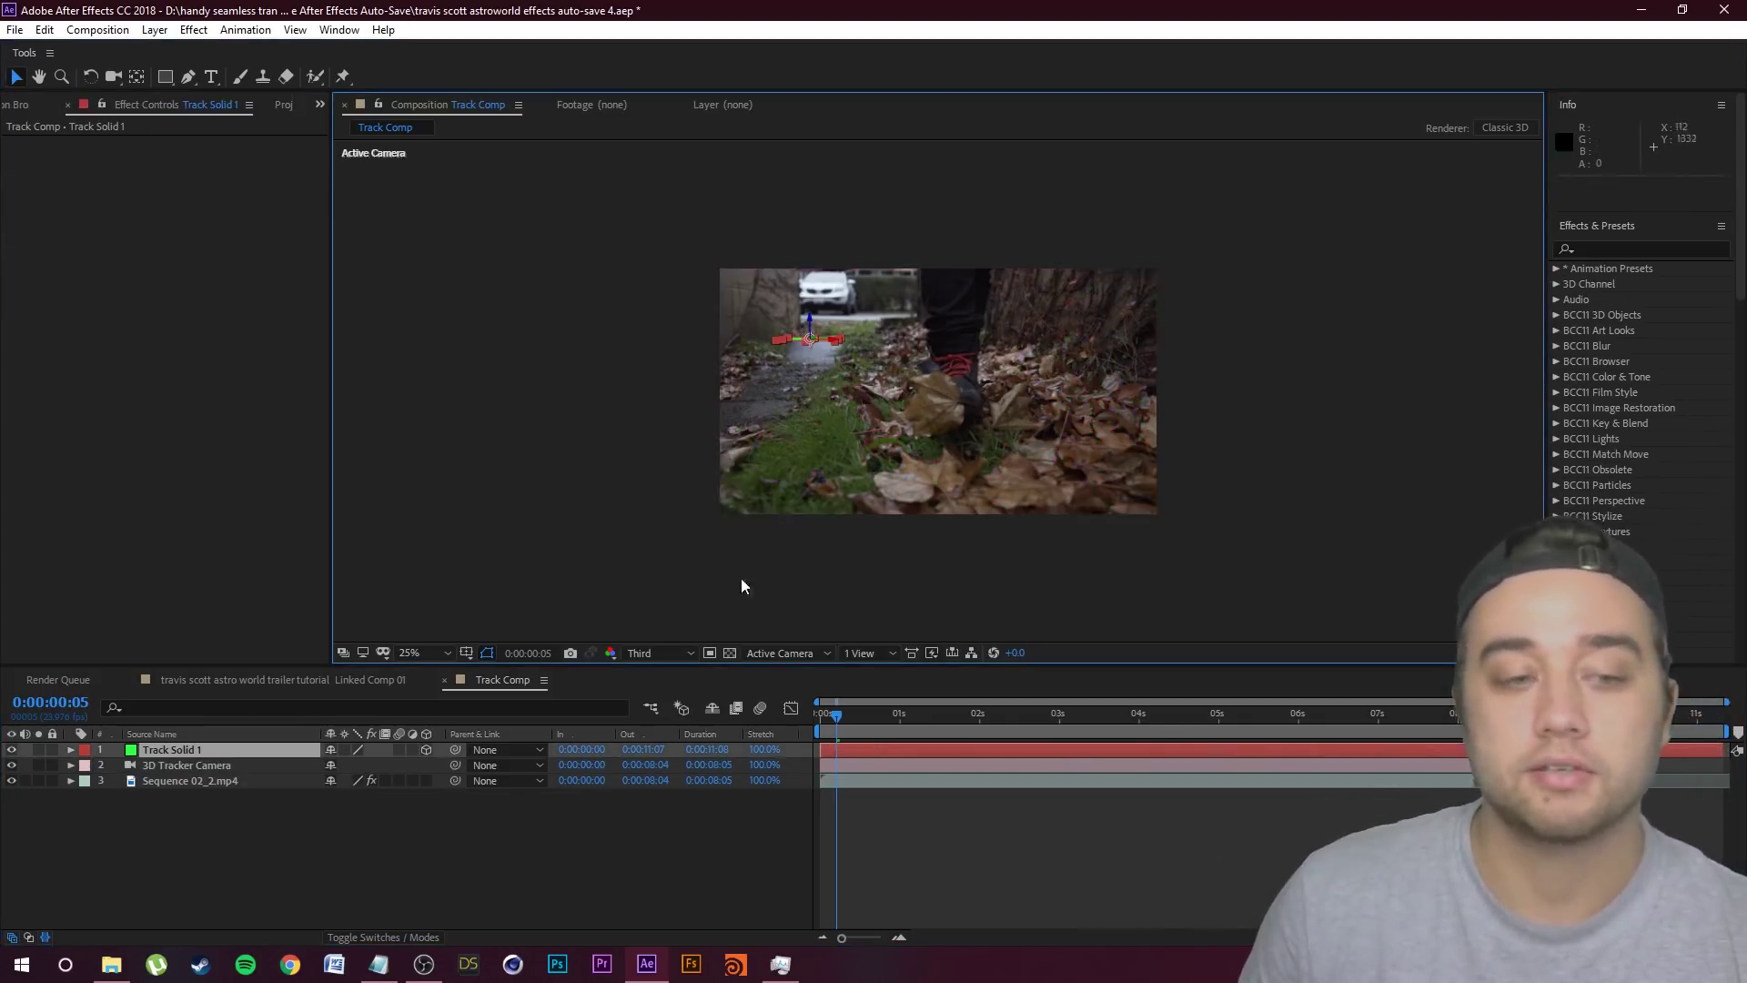
{"action": "mouse_move", "coordinate": [831, 358]}
{"action": "left_mouse_down"}
{"action": "mouse_move", "coordinate": [835, 380]}
{"action": "mouse_move", "coordinate": [853, 376]}
{"action": "mouse_move", "coordinate": [829, 355]}
{"action": "mouse_move", "coordinate": [858, 361]}
{"action": "left_mouse_up"}
{"action": "left_click_drag", "start_coordinate": [834, 724], "coordinate": [1084, 713]}
{"action": "key", "text": "Home"}
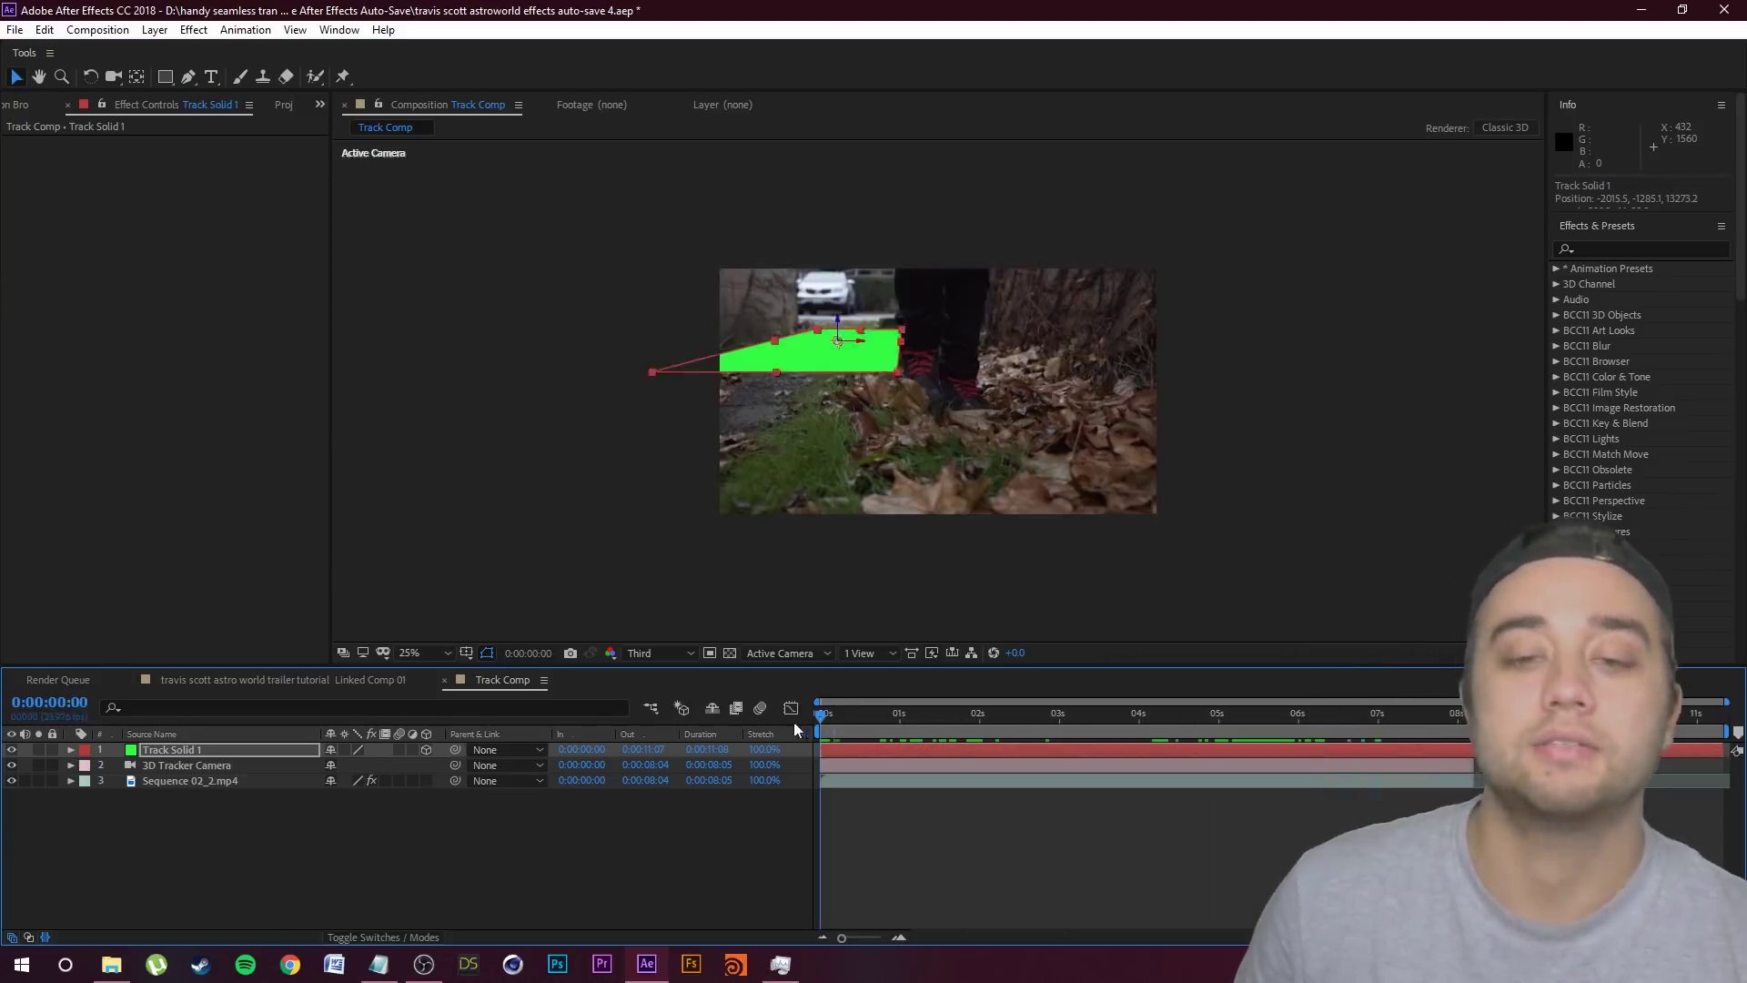
{"action": "key", "text": "F2"}
Step: Start a MAXON Cinema 4D Exporter export of Track Comp and browse to the DAZ 3D folder on Seagate Expansion Drive (H:)
{"action": "left_click", "coordinate": [15, 30]}
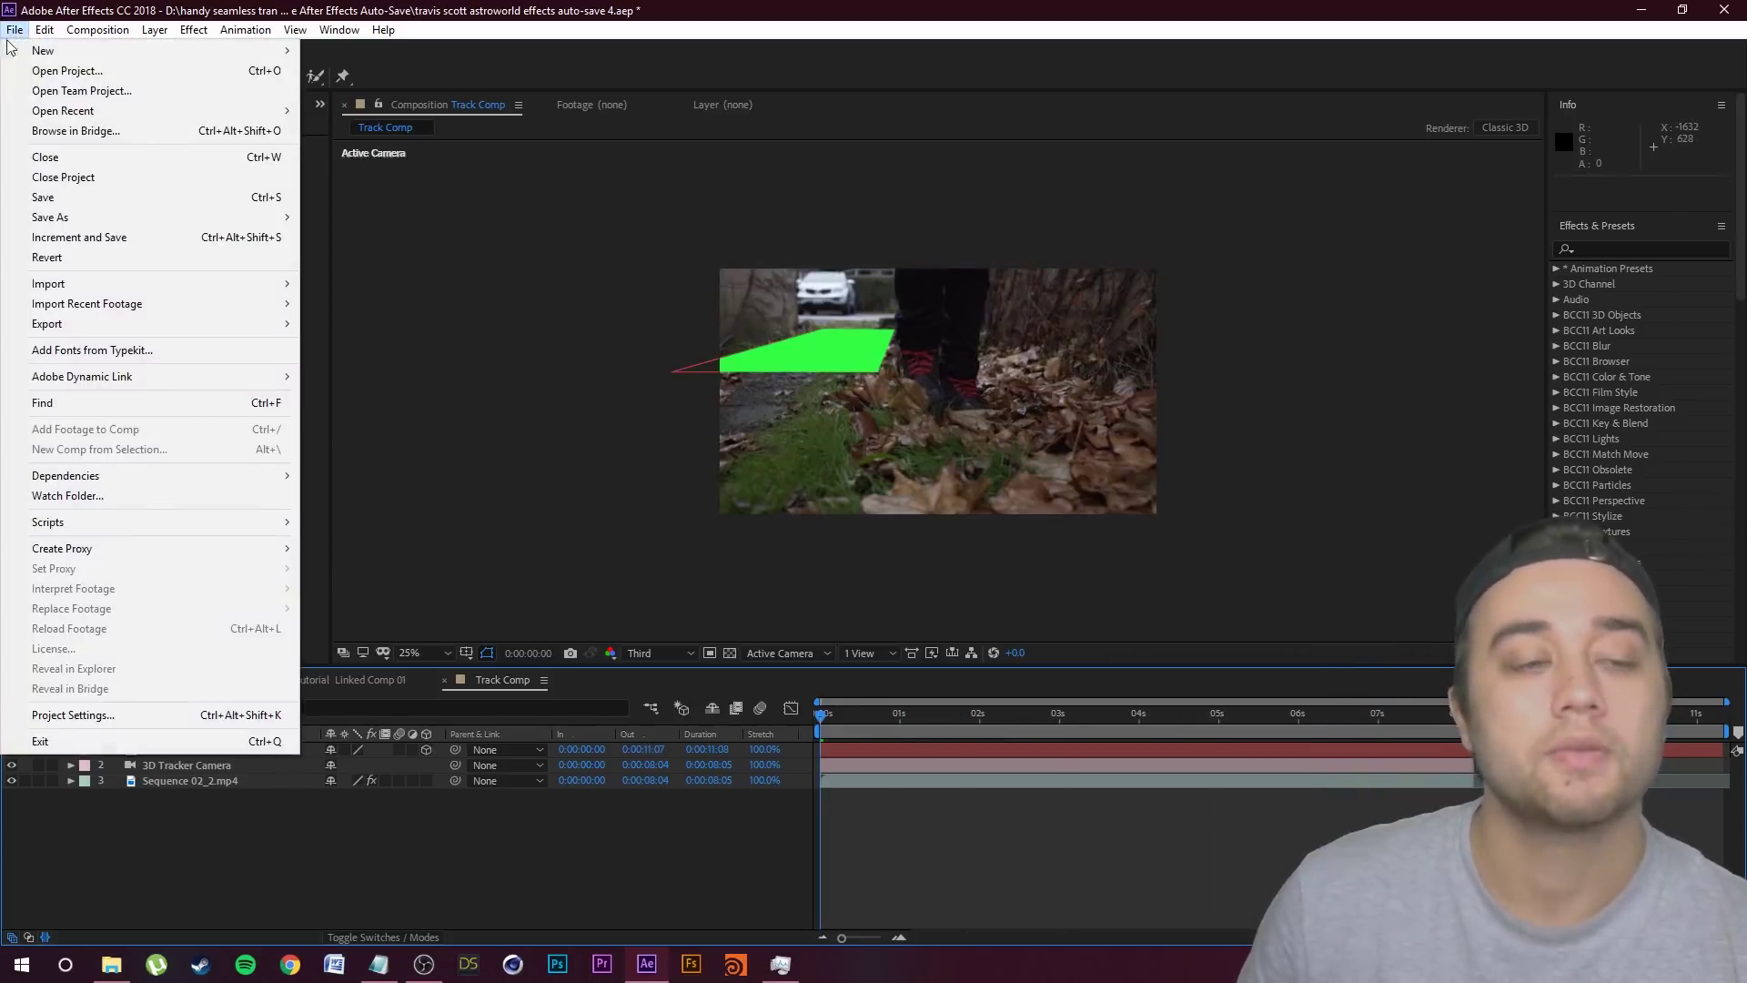
{"action": "mouse_move", "coordinate": [168, 335]}
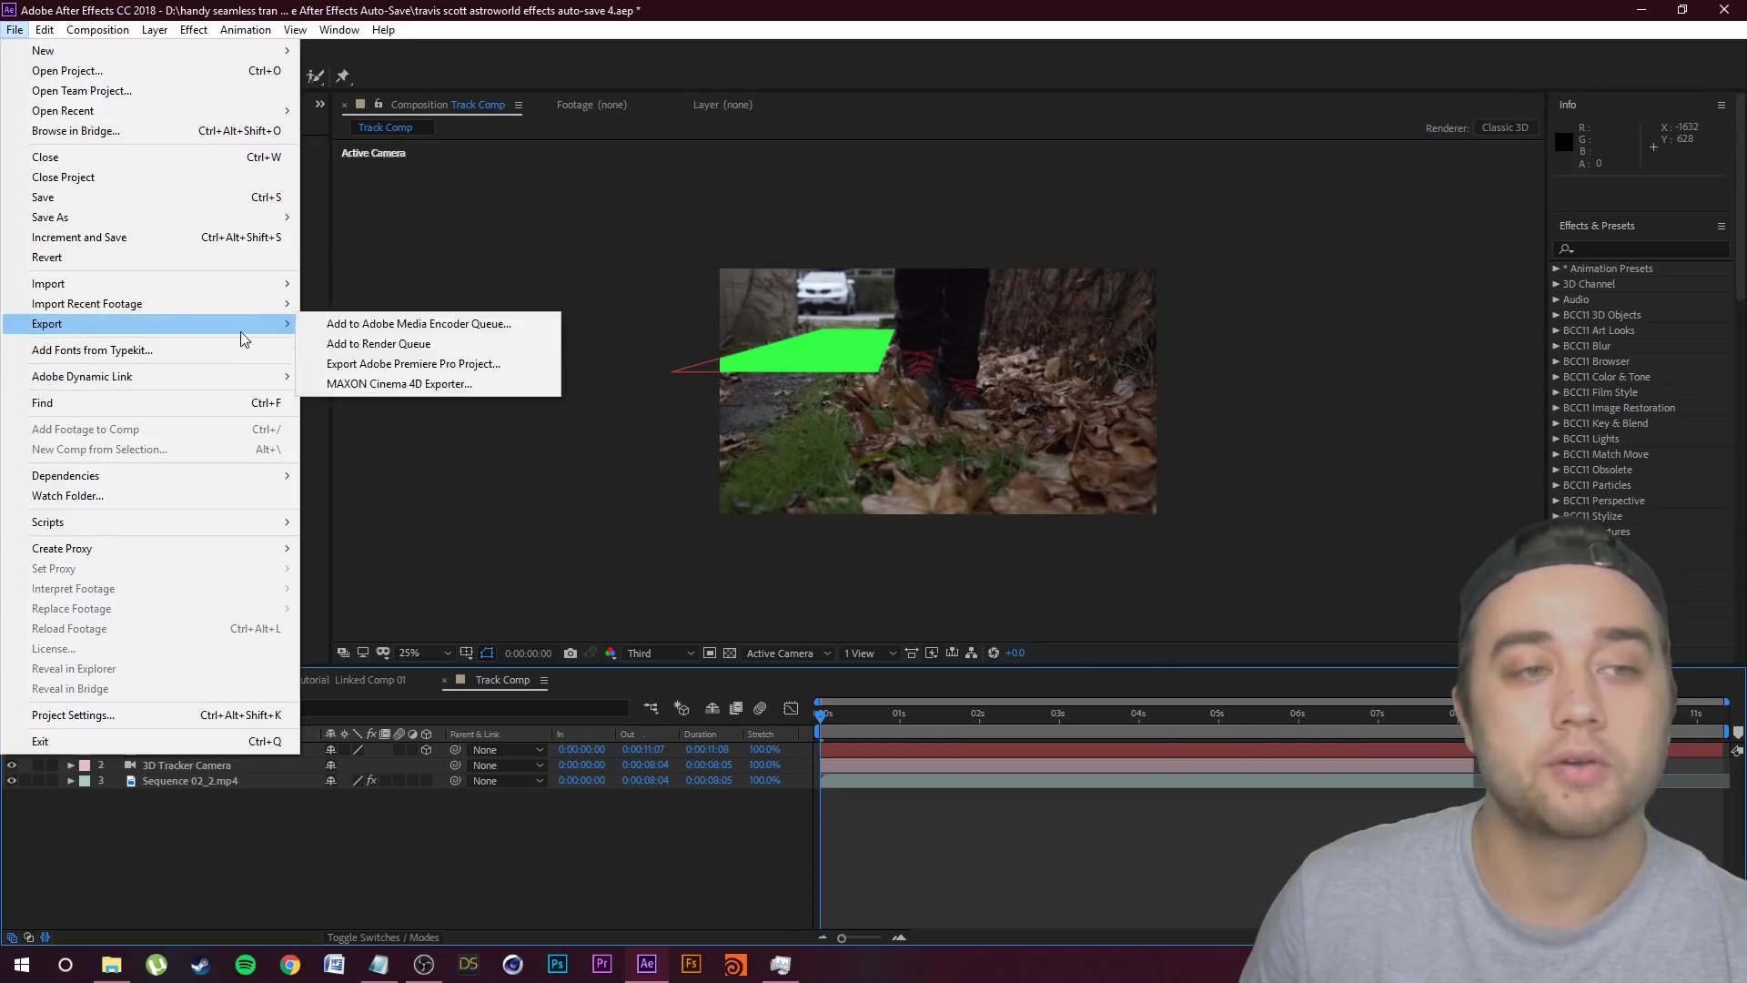
{"action": "left_click", "coordinate": [363, 384]}
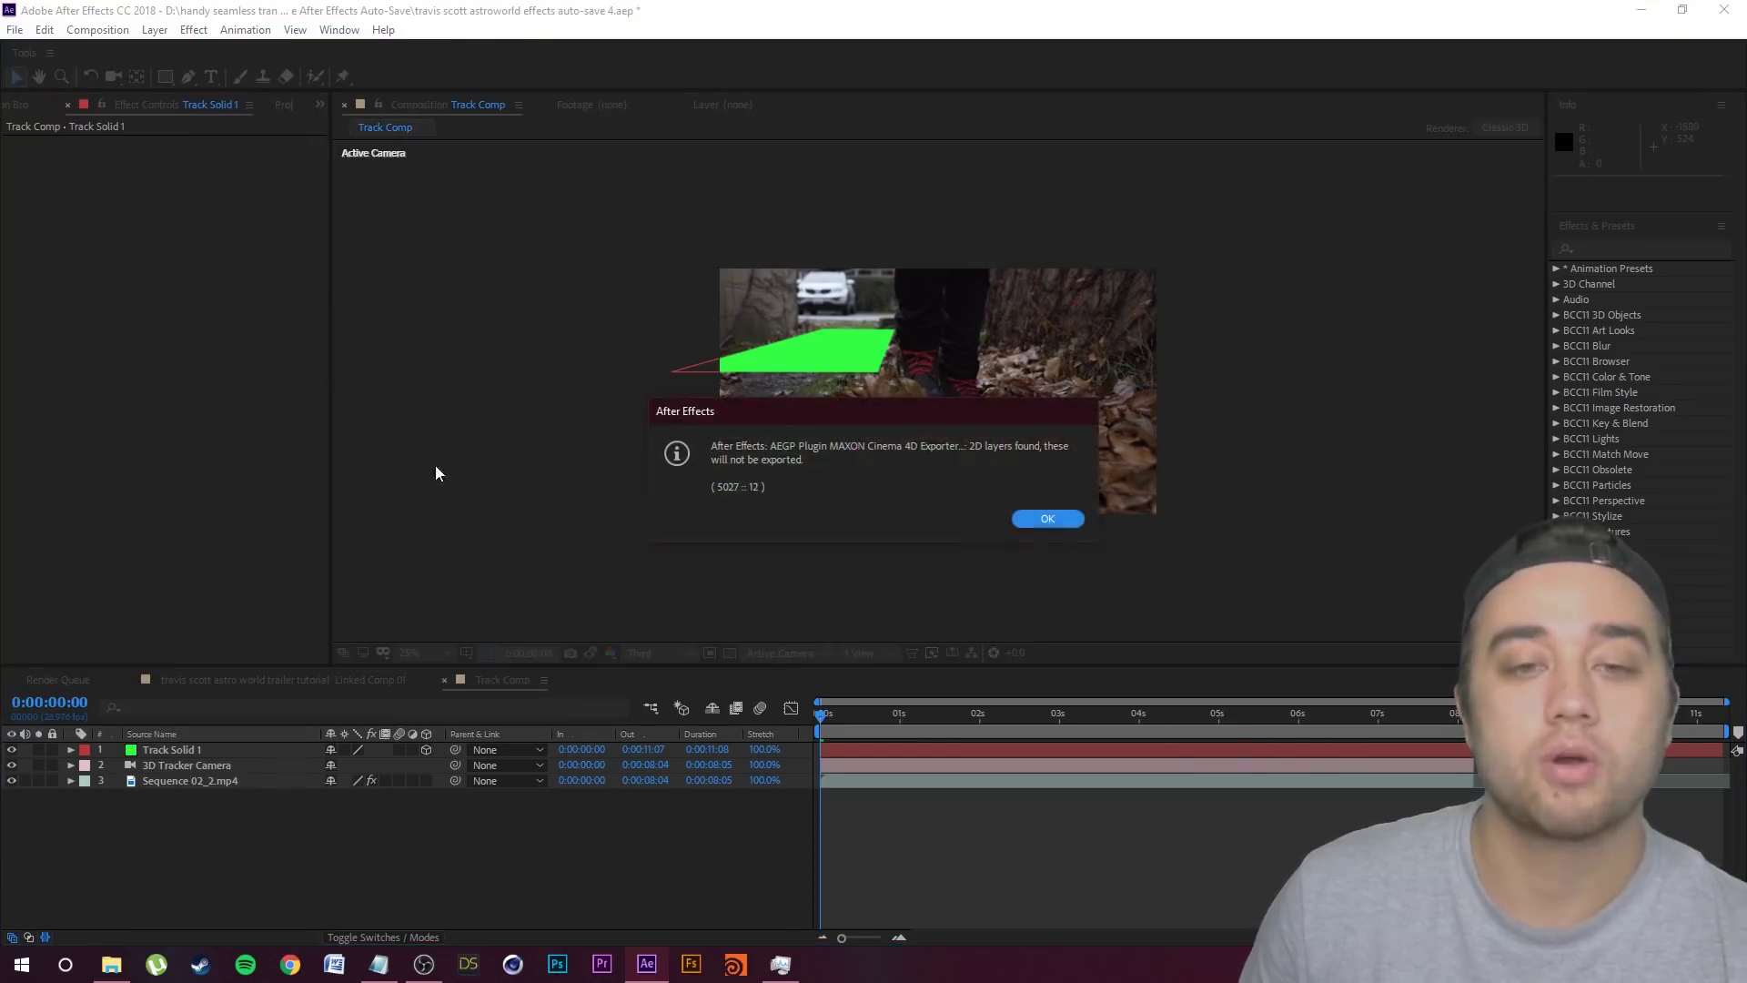
{"action": "left_click", "coordinate": [1047, 519]}
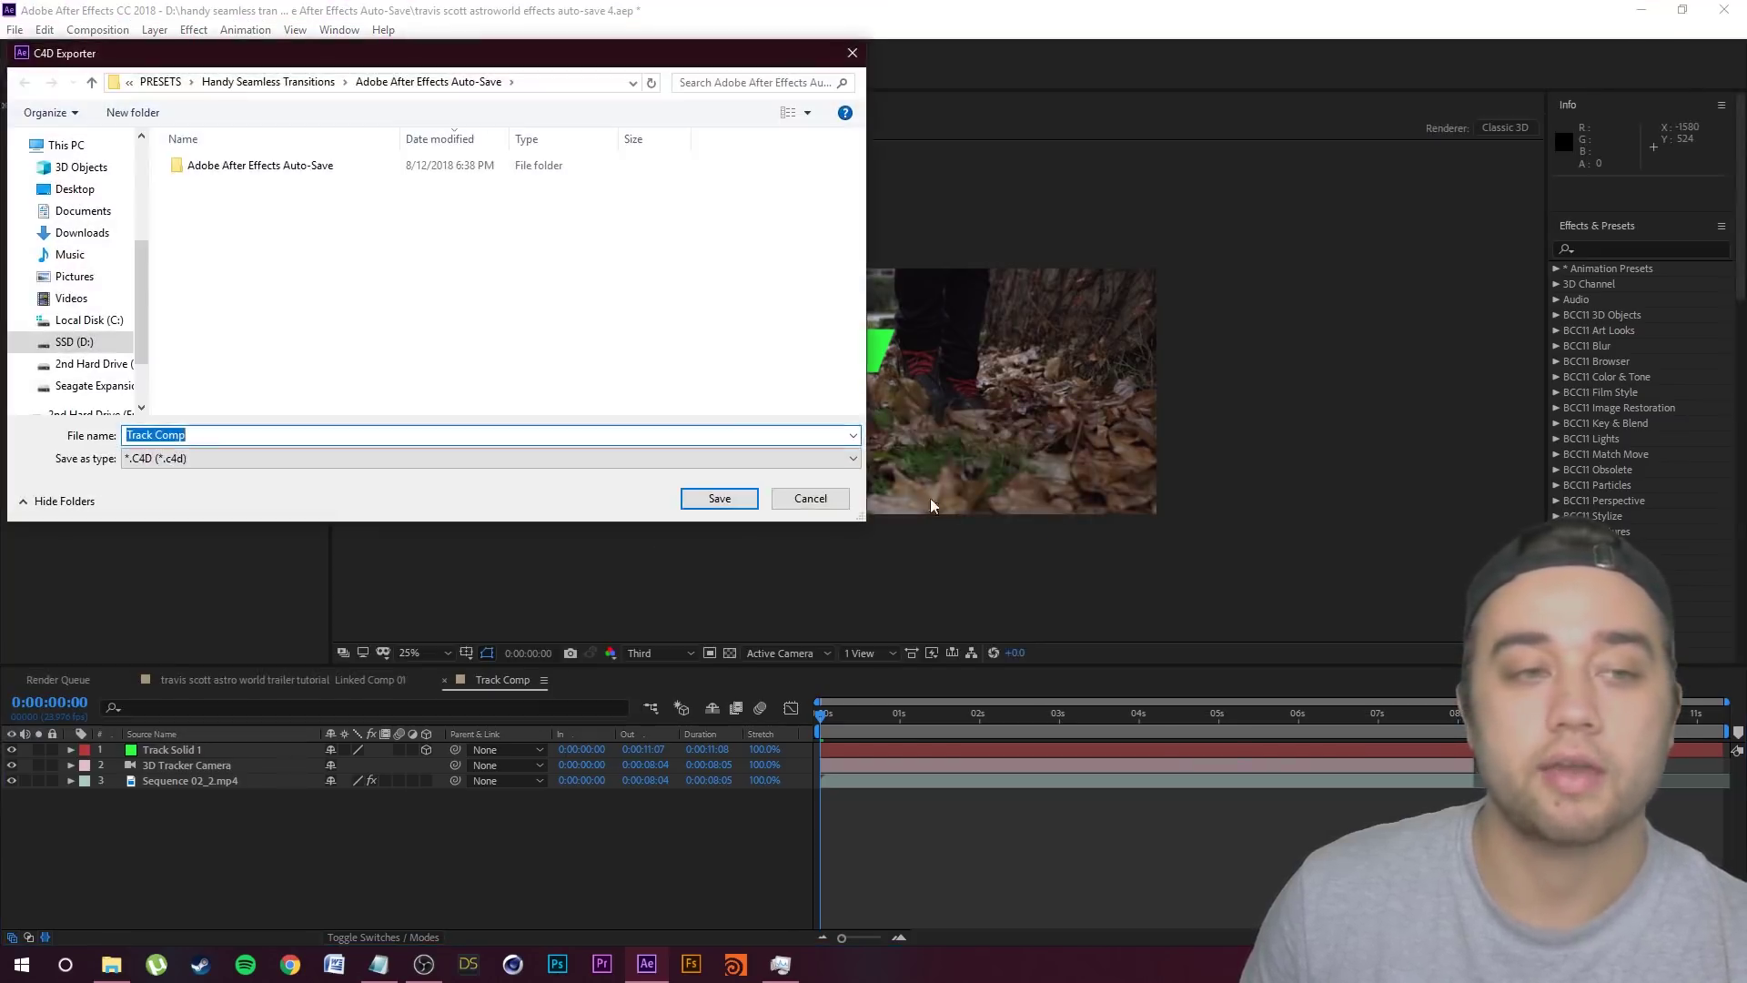
{"action": "scroll", "coordinate": [80, 326], "scroll_direction": "down", "scroll_amount": 2}
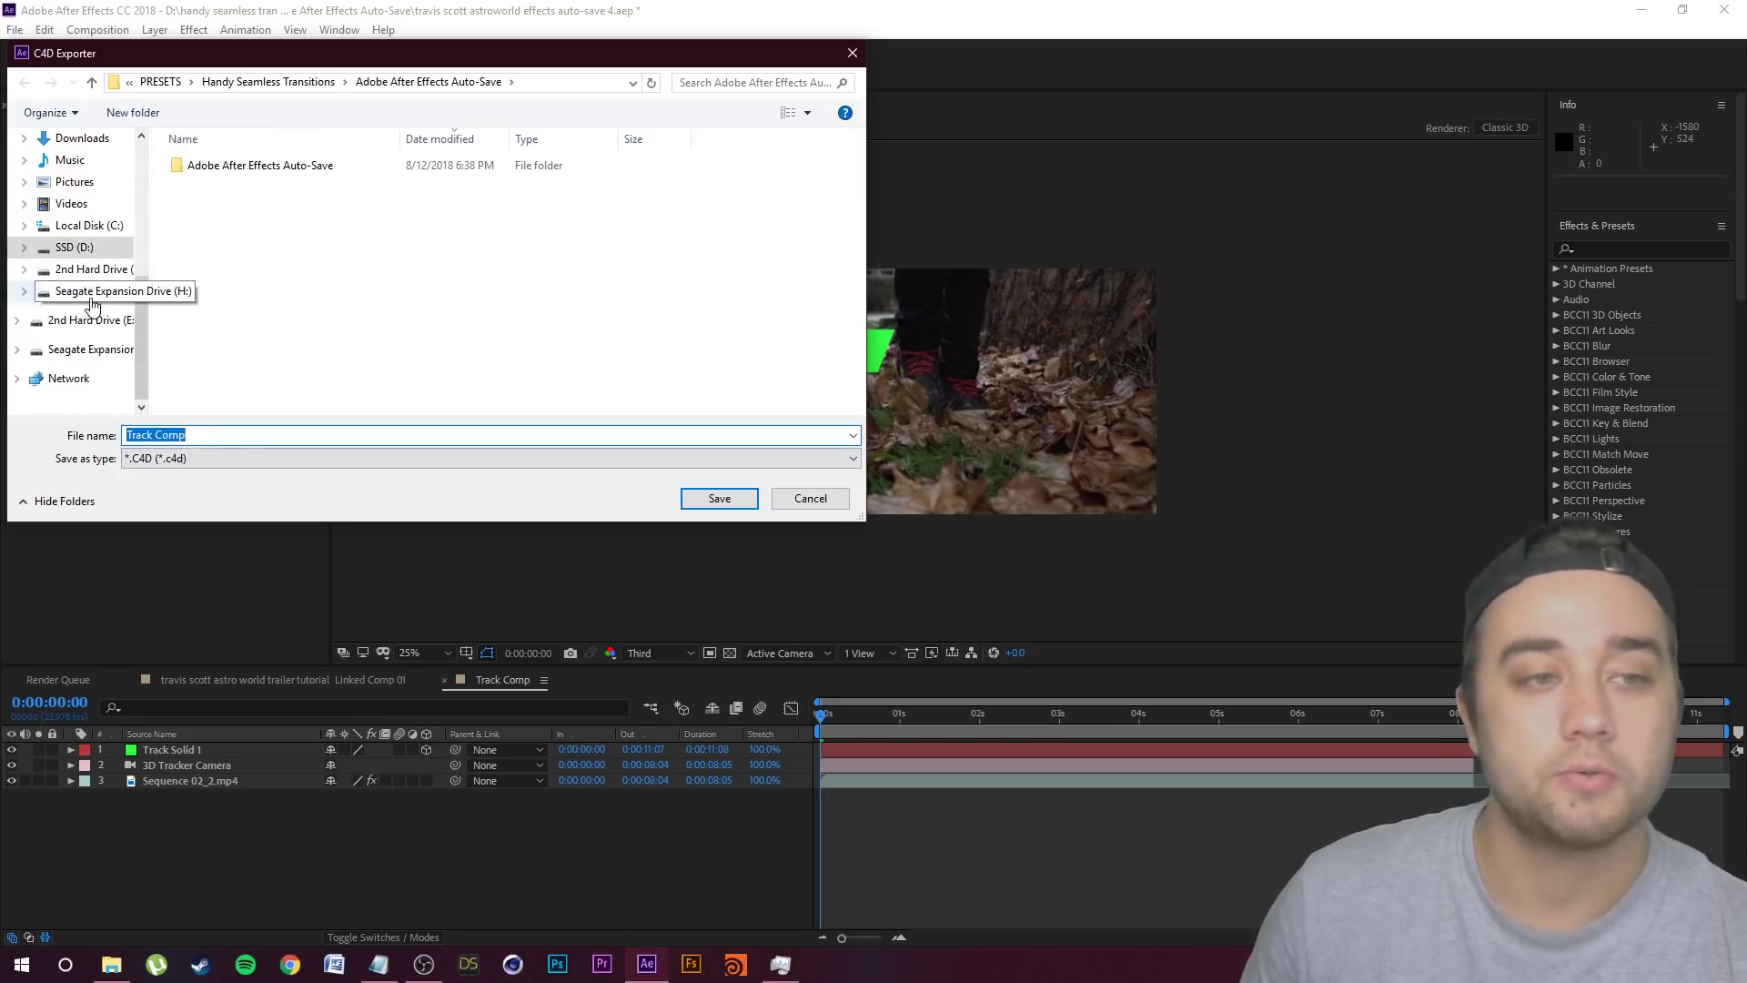
{"action": "left_click", "coordinate": [77, 291]}
{"action": "scroll", "coordinate": [332, 228], "scroll_direction": "down", "scroll_amount": 3}
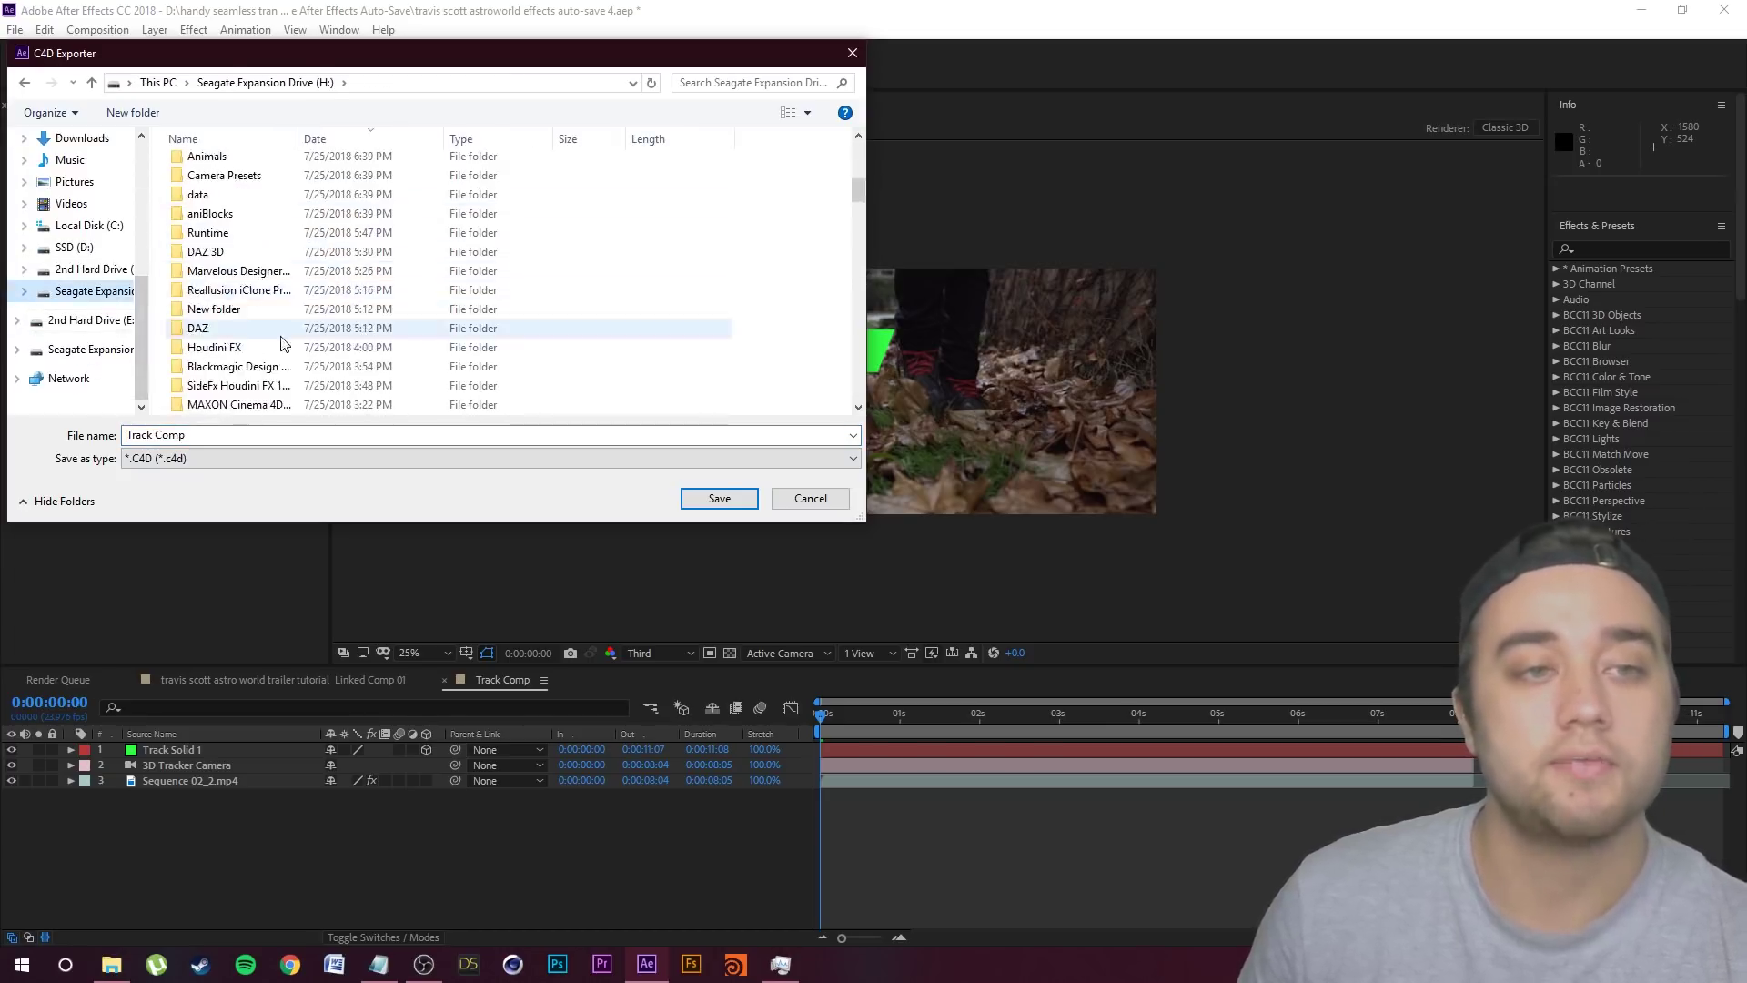
{"action": "left_click", "coordinate": [232, 300]}
{"action": "double_click", "coordinate": [232, 300]}
Step: Save the exported Cinema 4D file as TRACK COMP TUTORIAL FOOTAGE
{"action": "scroll", "coordinate": [346, 310], "scroll_direction": "down", "scroll_amount": 3}
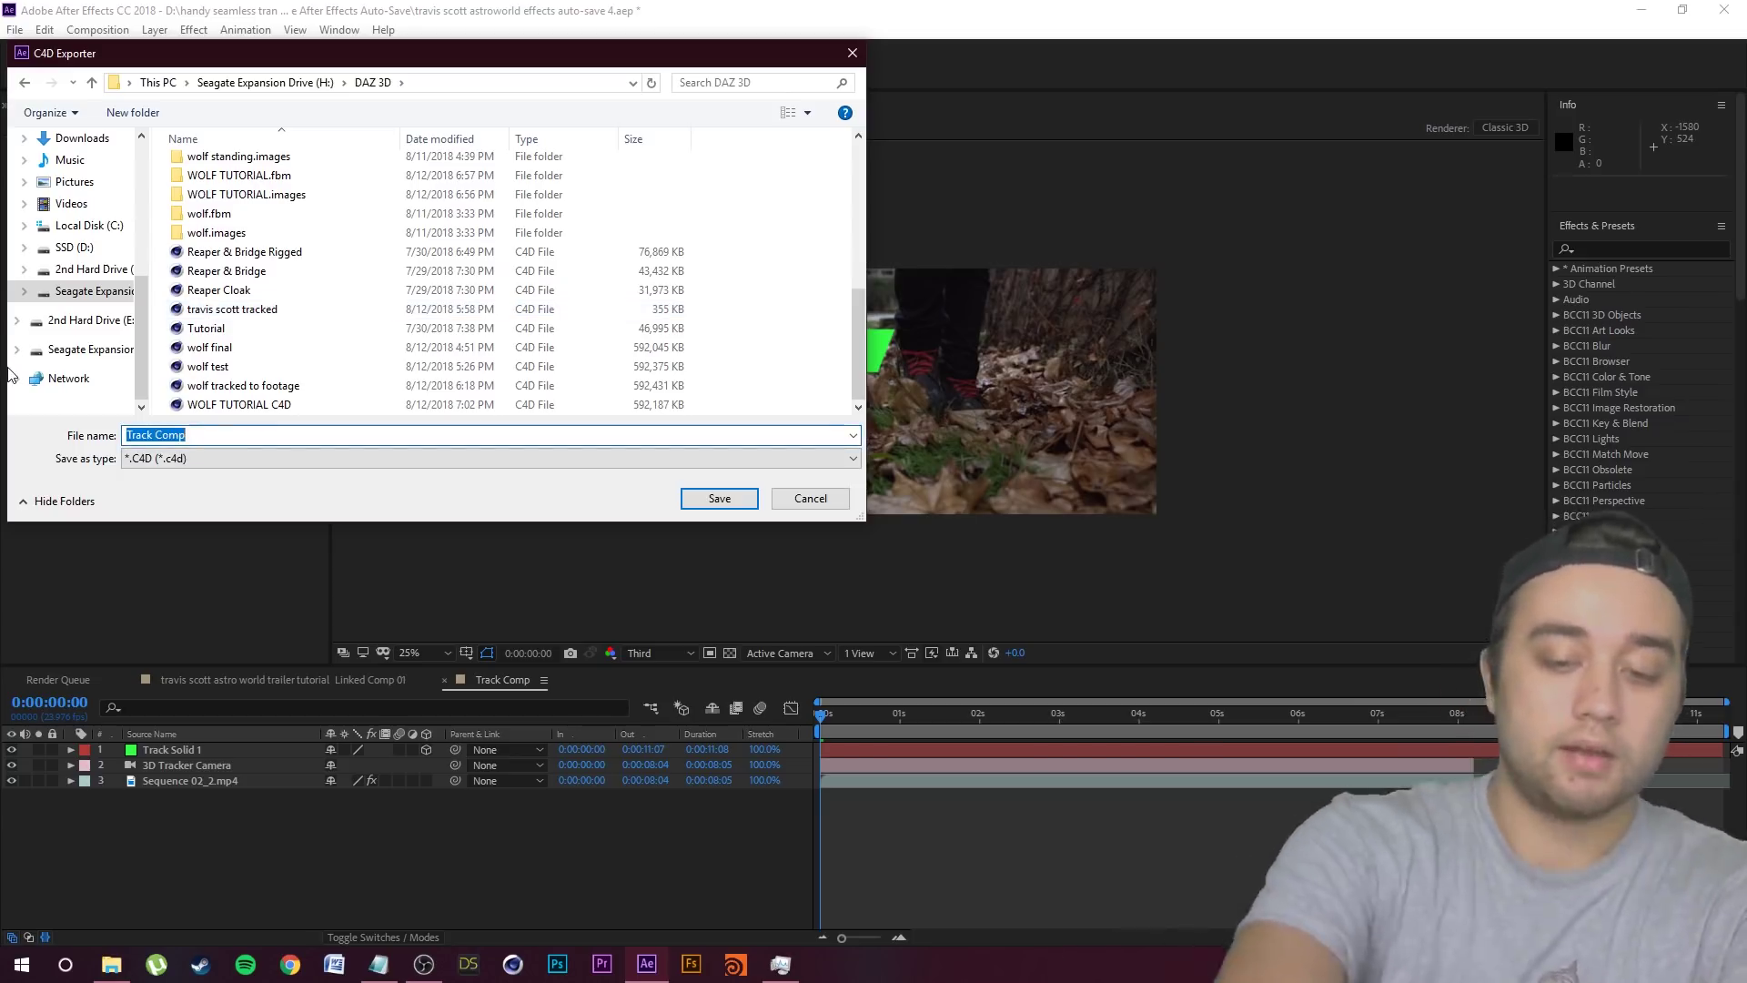
{"action": "type", "text": "TRAC"}
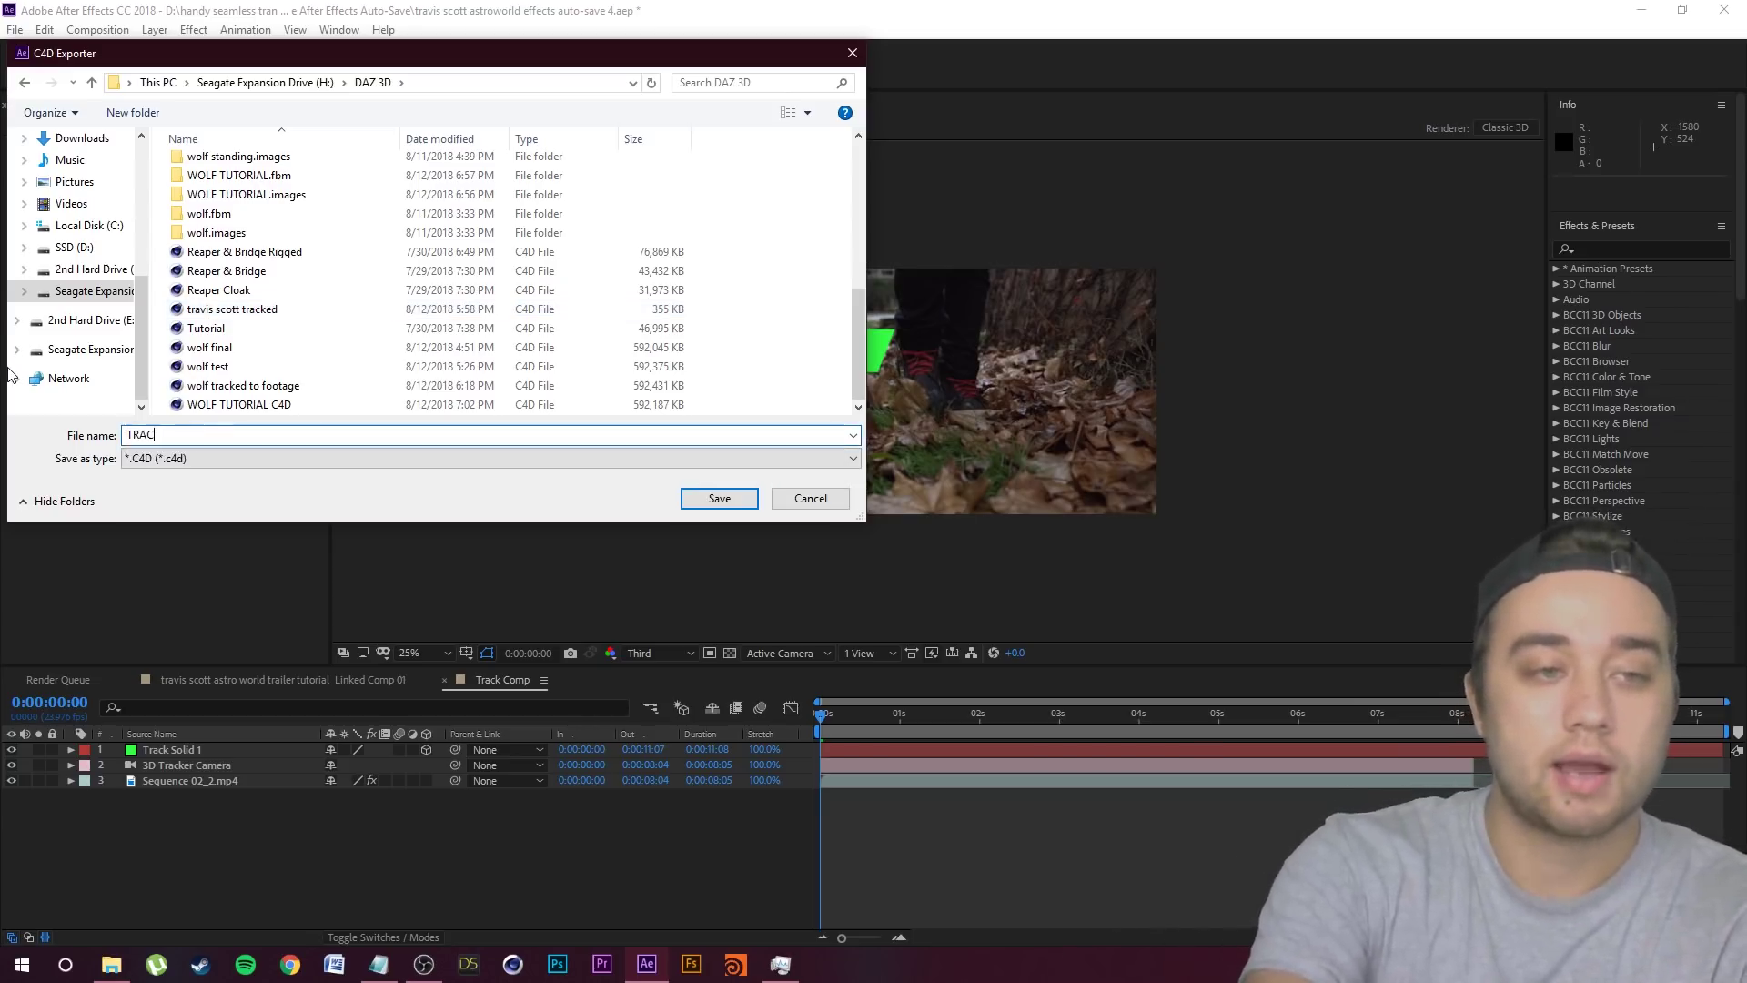
{"action": "type", "text": "K COMP TUTORIA"}
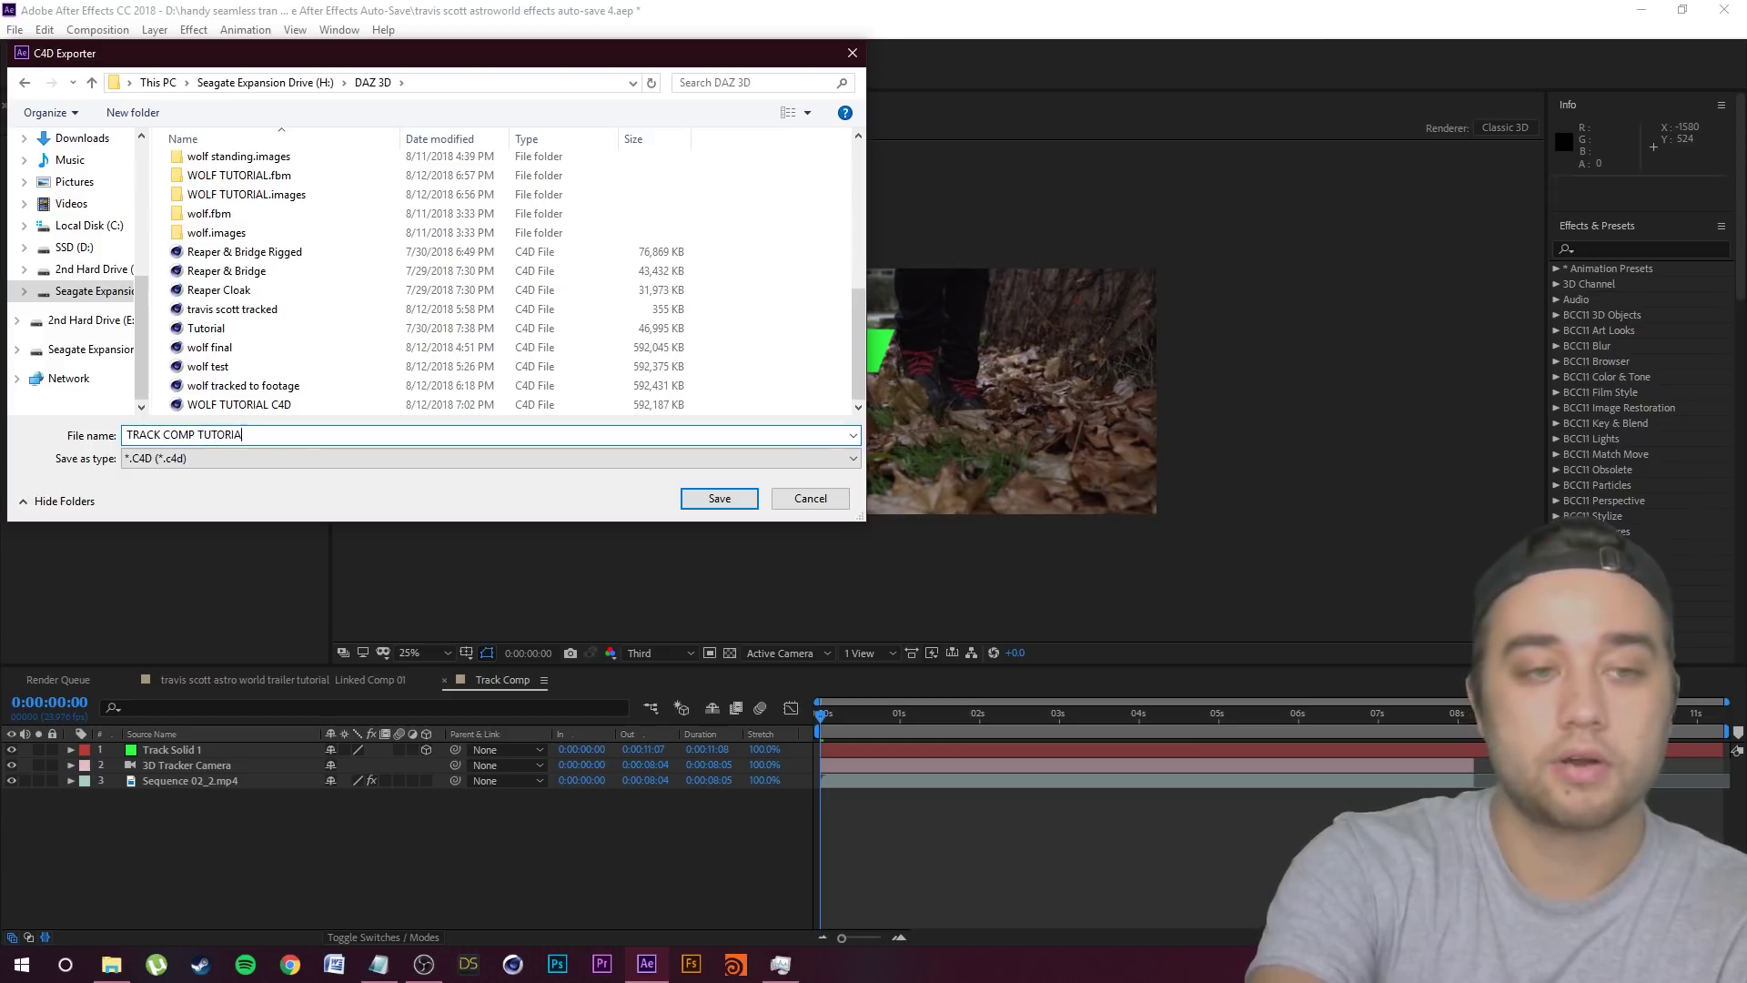
{"action": "type", "text": "L FINAL"}
{"action": "key", "text": "Return"}
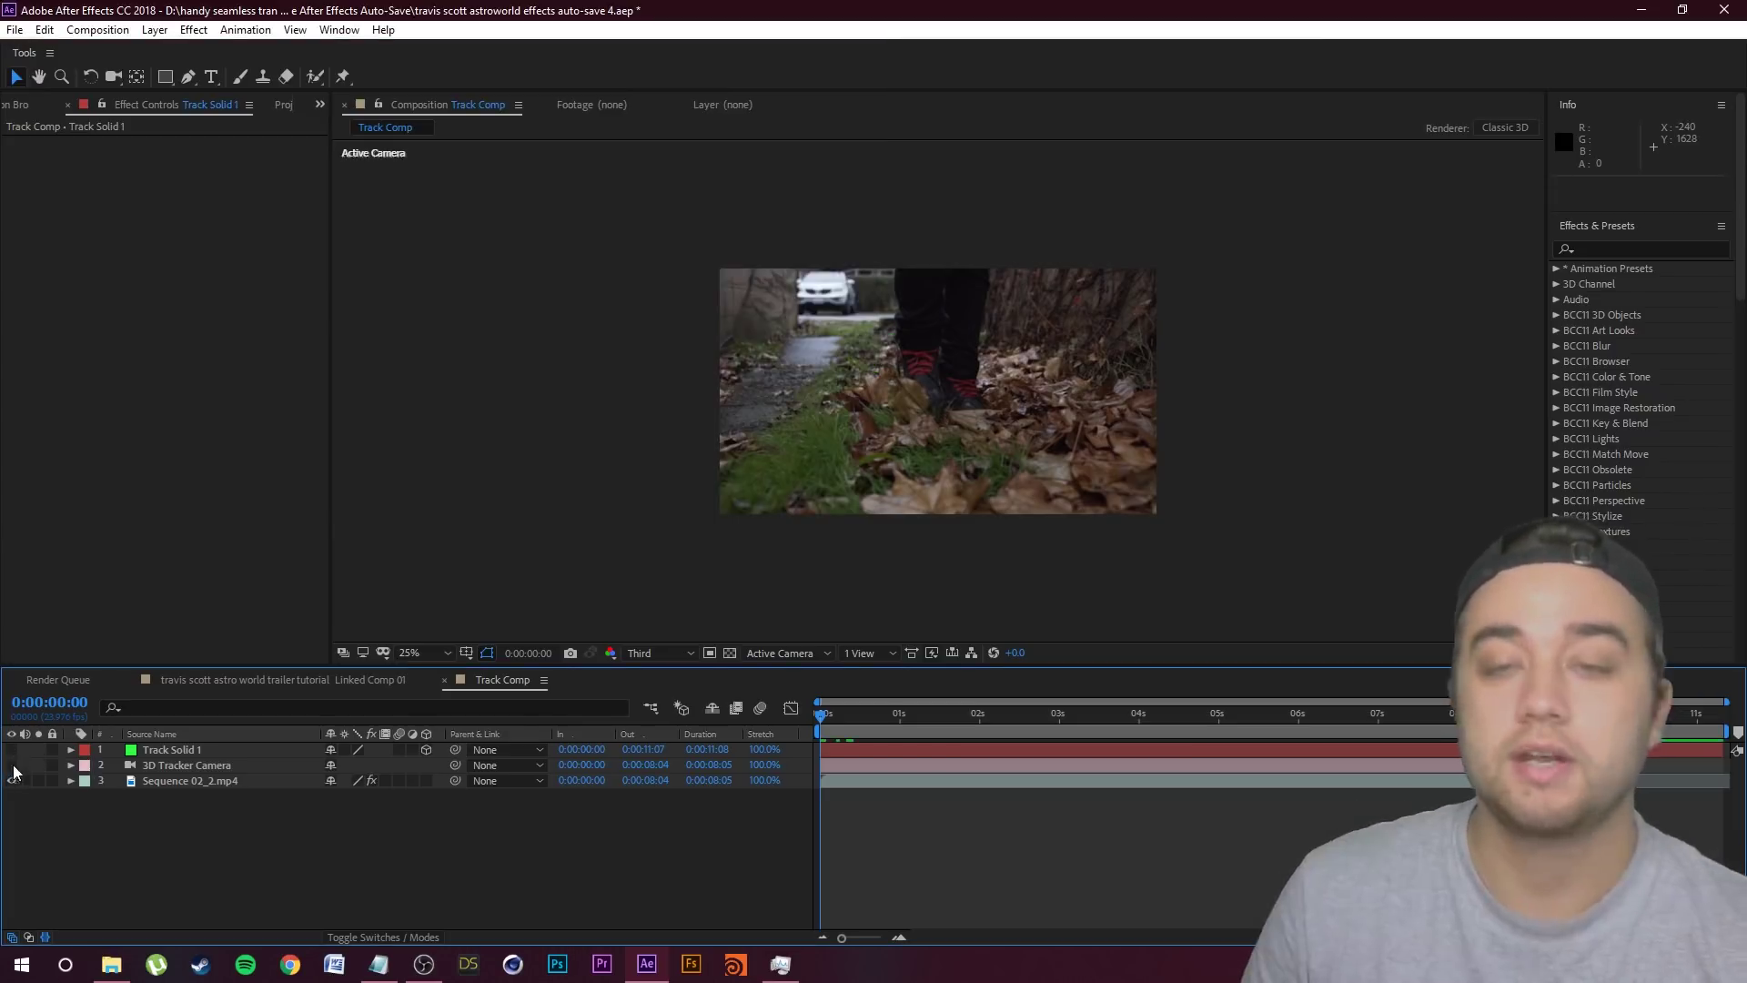
Step: Select the Sequence 02_2.mp4 layer and preview the footage with the solid and tracker camera hidden
{"action": "left_click", "coordinate": [178, 781]}
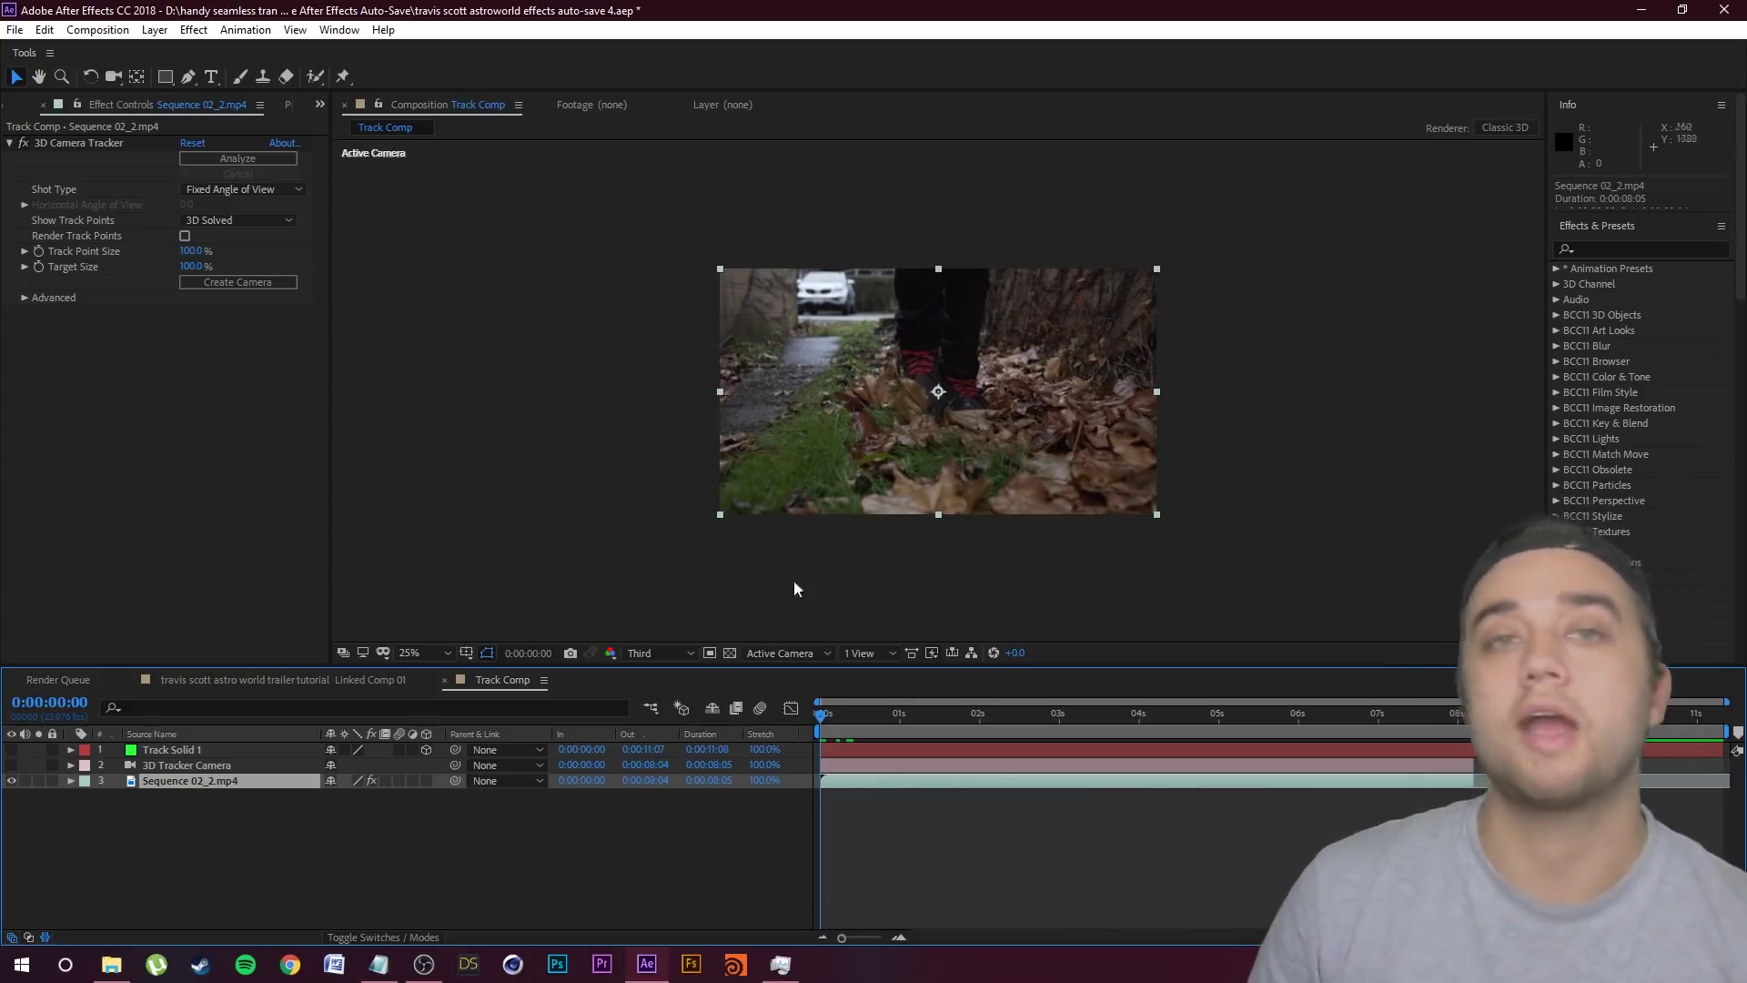
{"action": "key", "text": "space"}
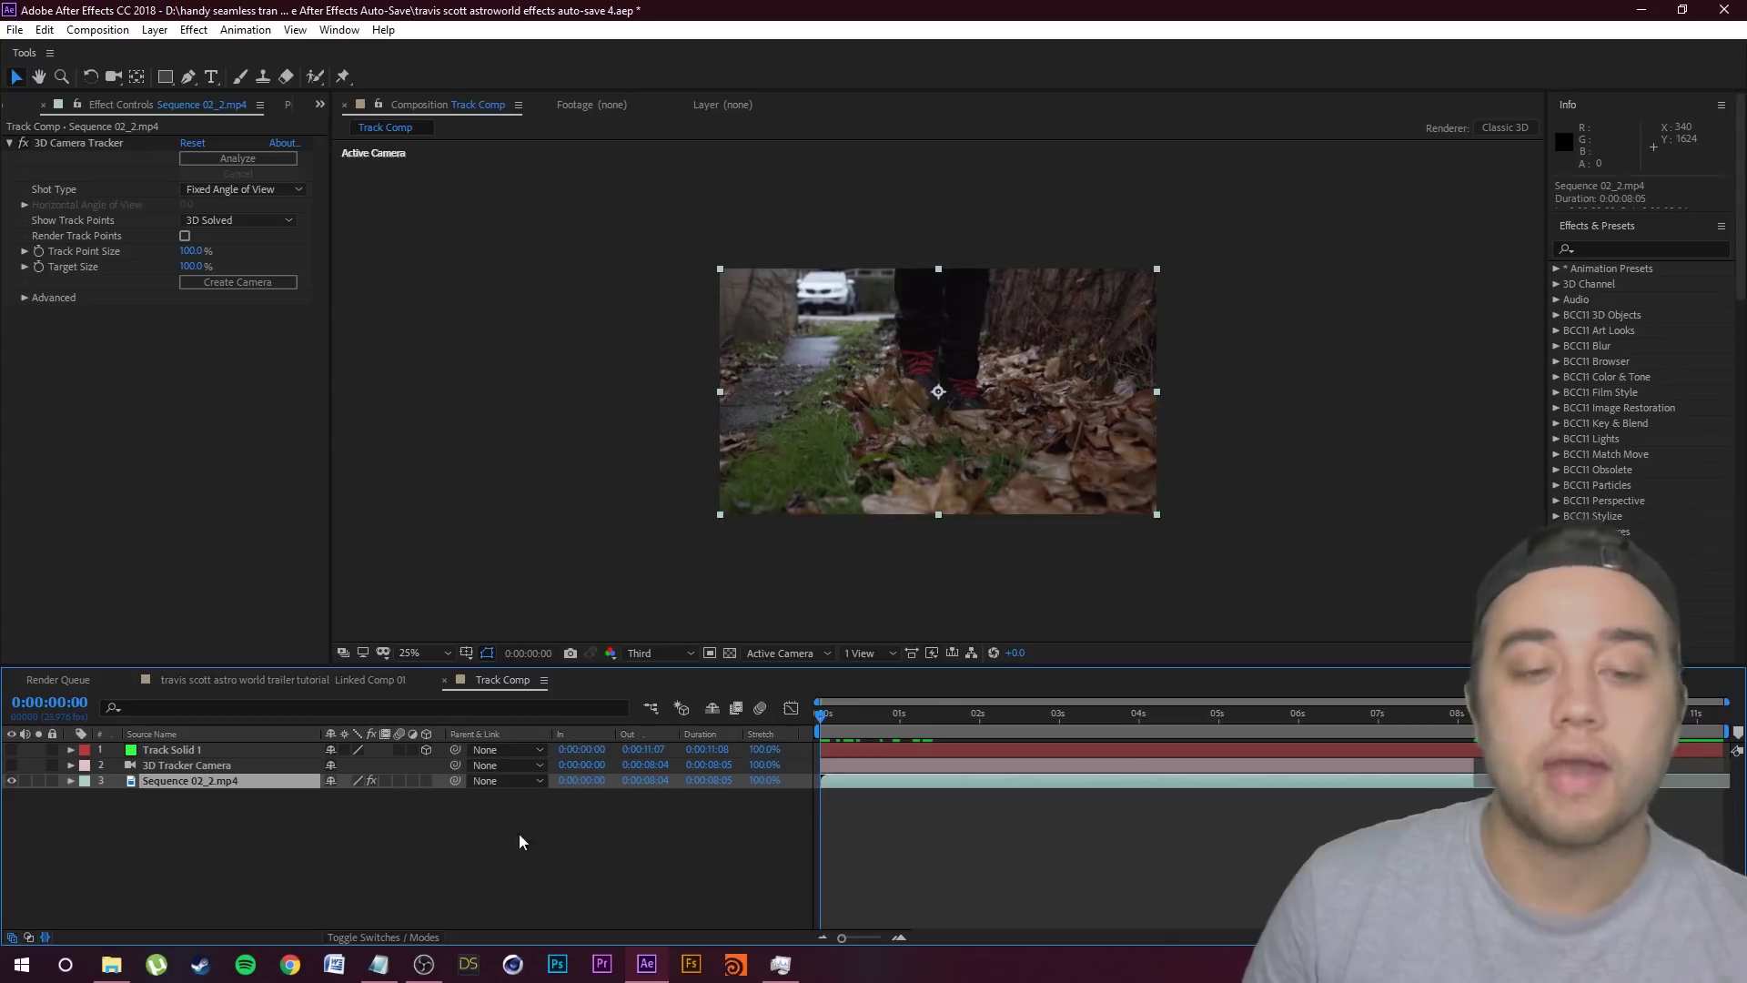
Step: Switch to Cinema 4D and open the TRACK COMP TUTORIAL FOOTAGE project from the DAZ 3D folder
{"action": "left_click", "coordinate": [526, 969]}
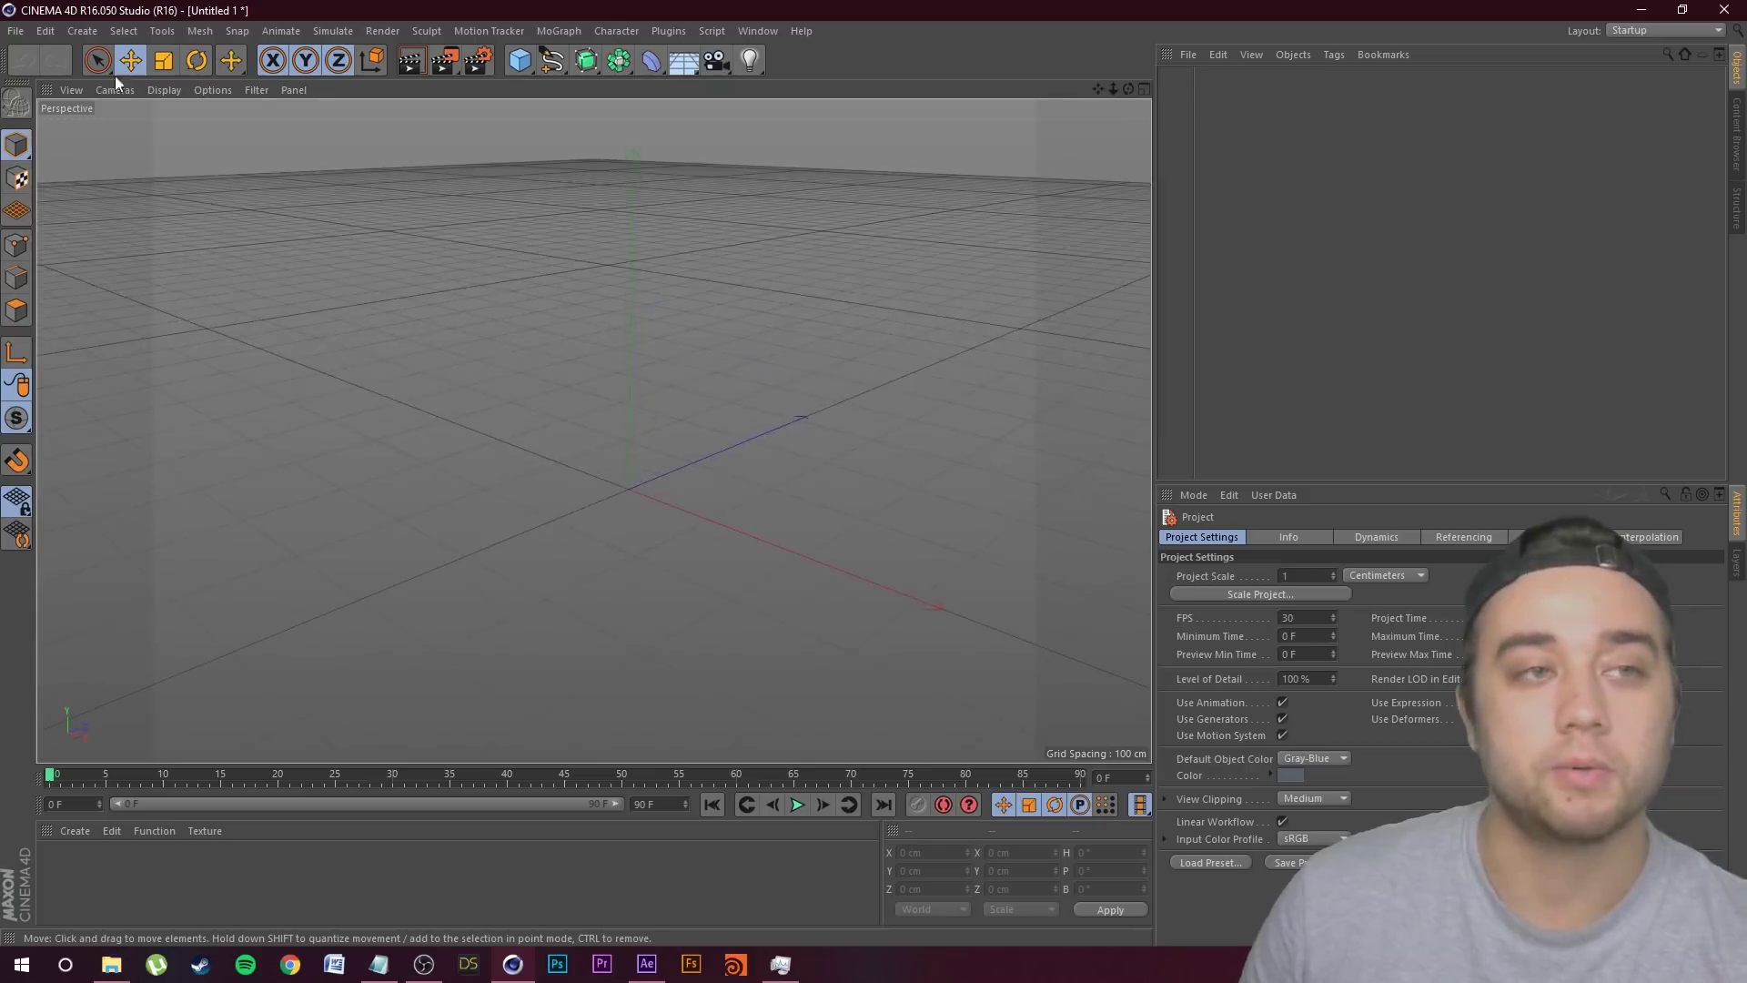
{"action": "left_click", "coordinate": [16, 31]}
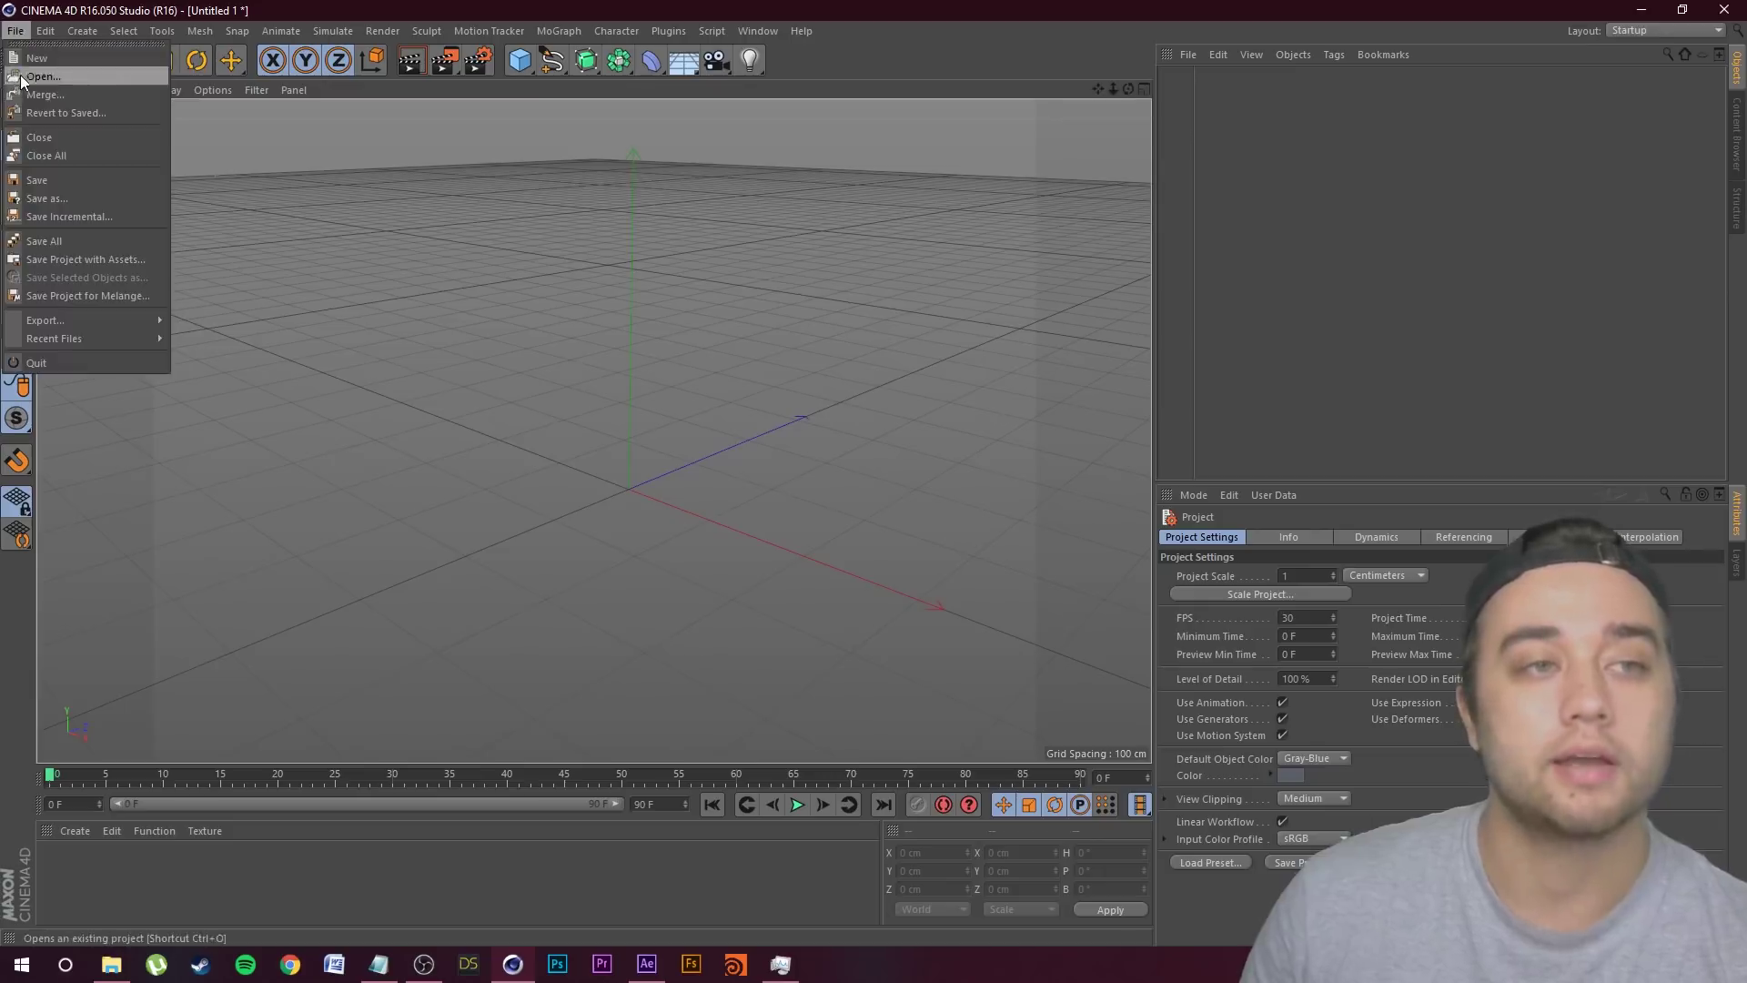
{"action": "left_click", "coordinate": [41, 76]}
{"action": "scroll", "coordinate": [482, 592], "scroll_direction": "down", "scroll_amount": 4}
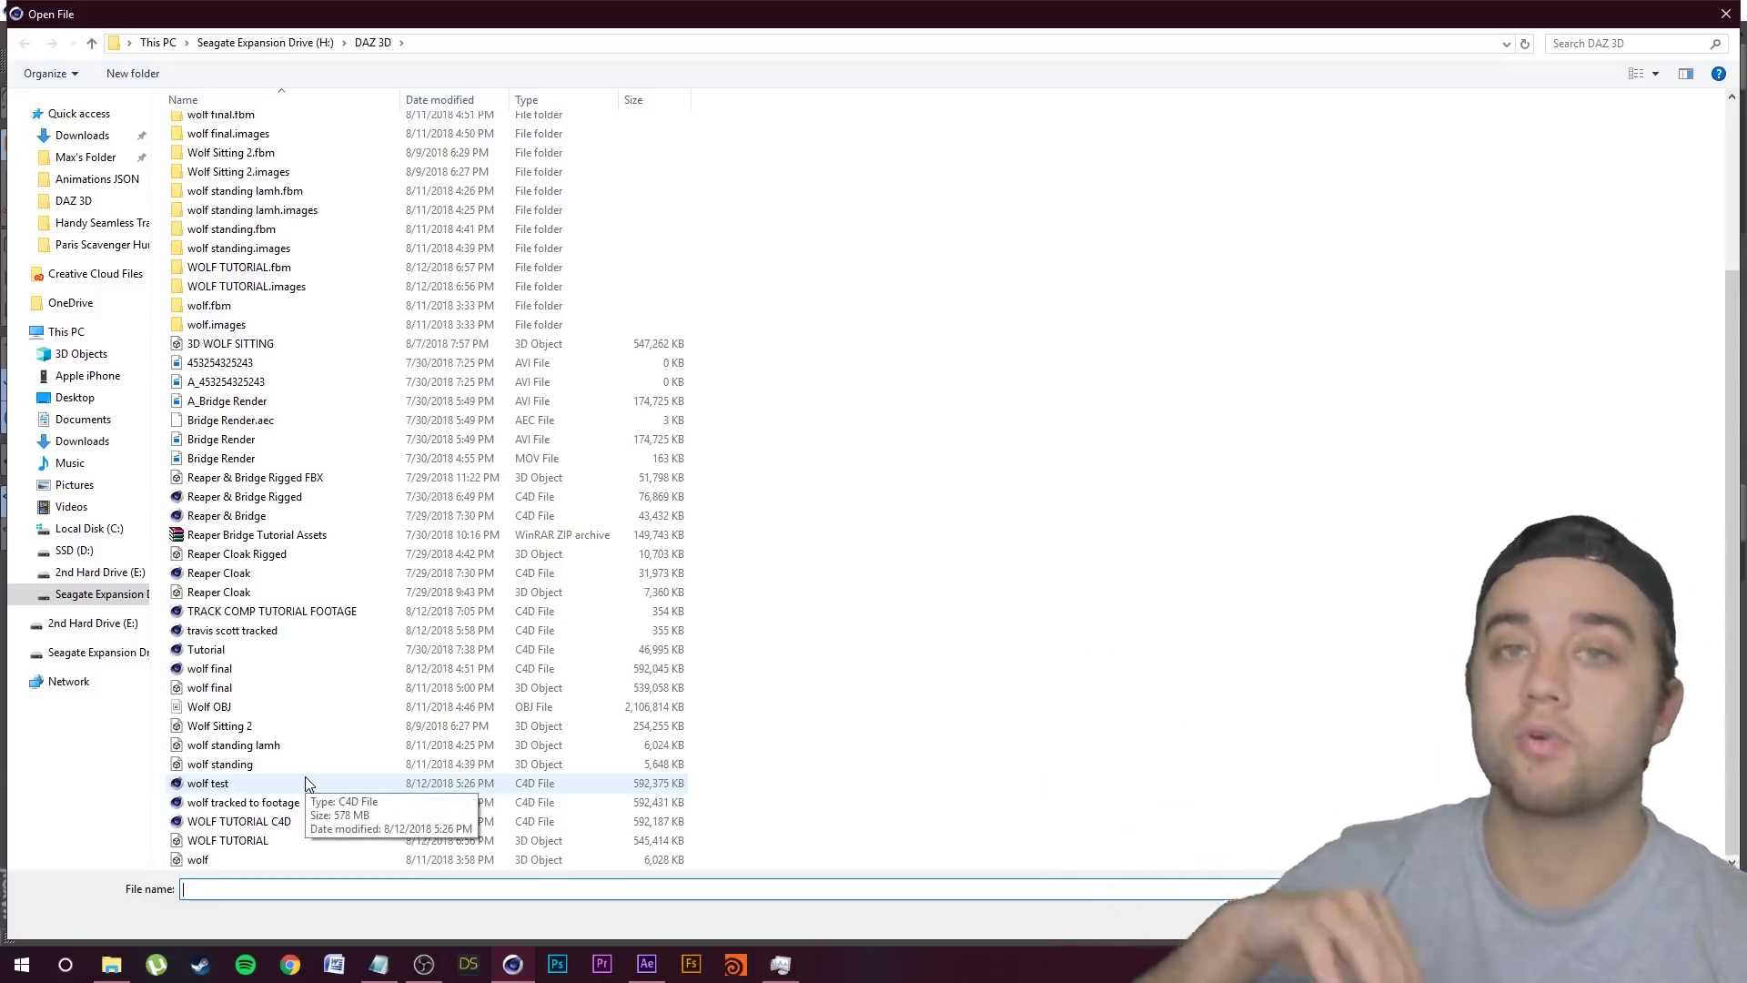
{"action": "double_click", "coordinate": [264, 612]}
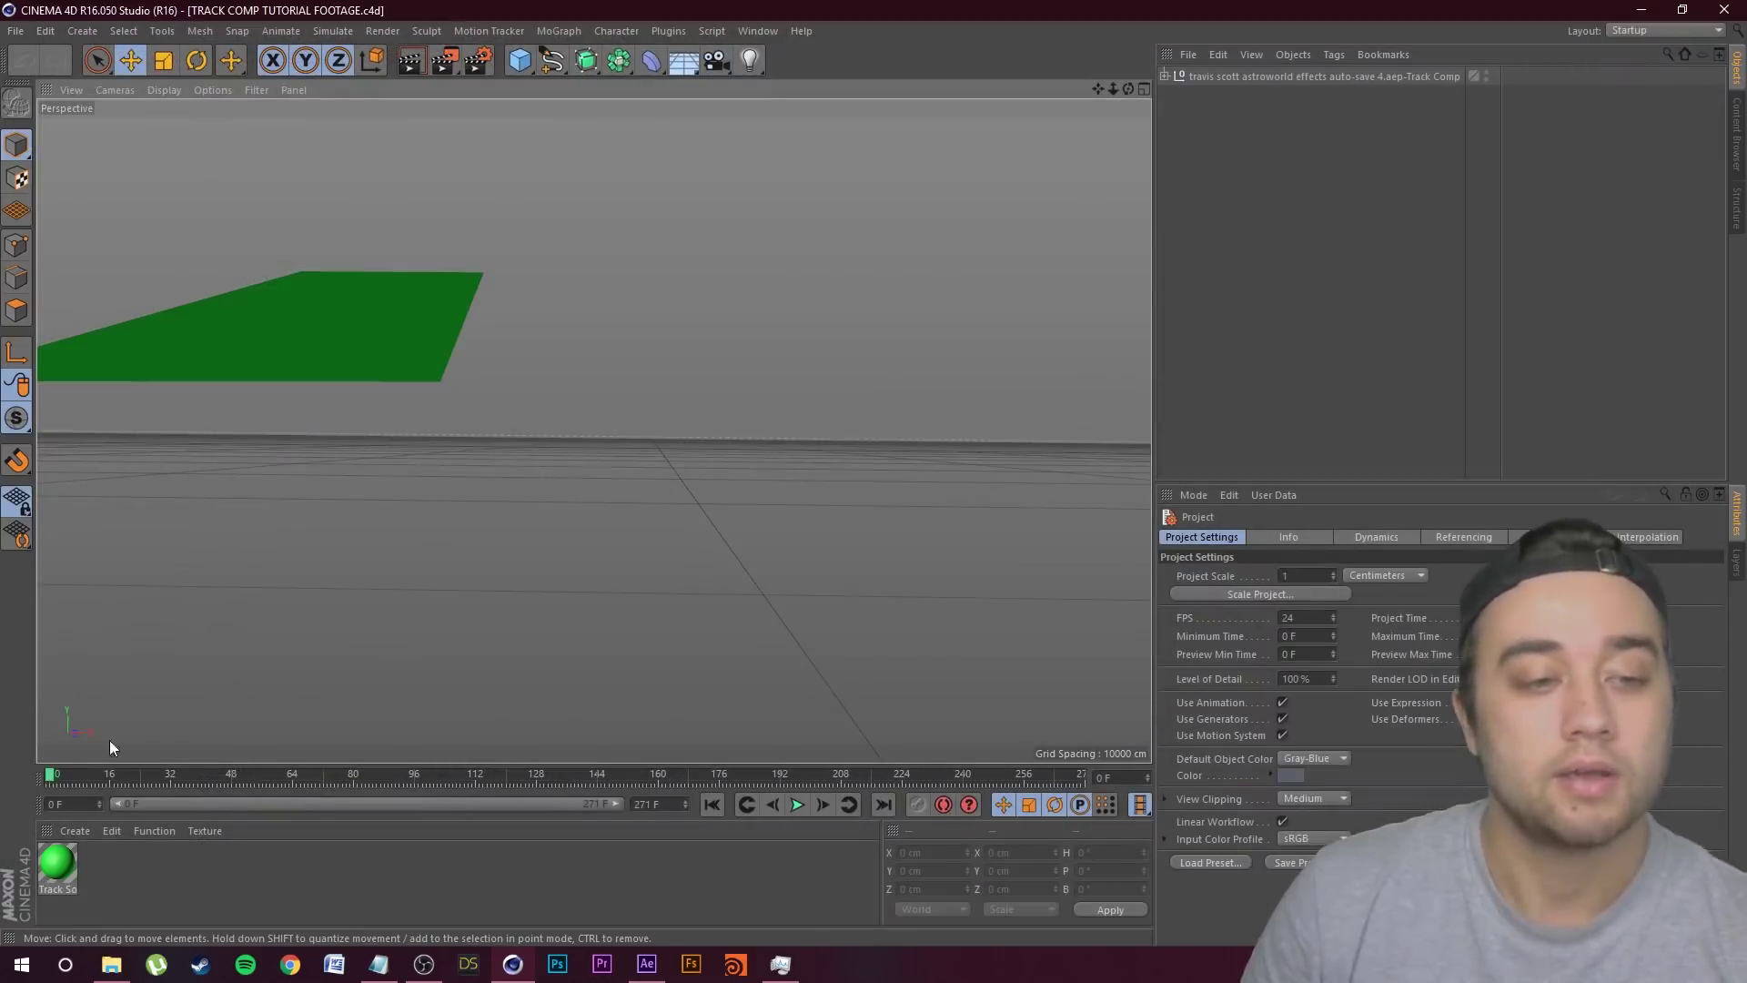
Step: Expand the Track Comp null in the object hierarchy and scrub the first frames of the animation
{"action": "left_click", "coordinate": [1165, 76]}
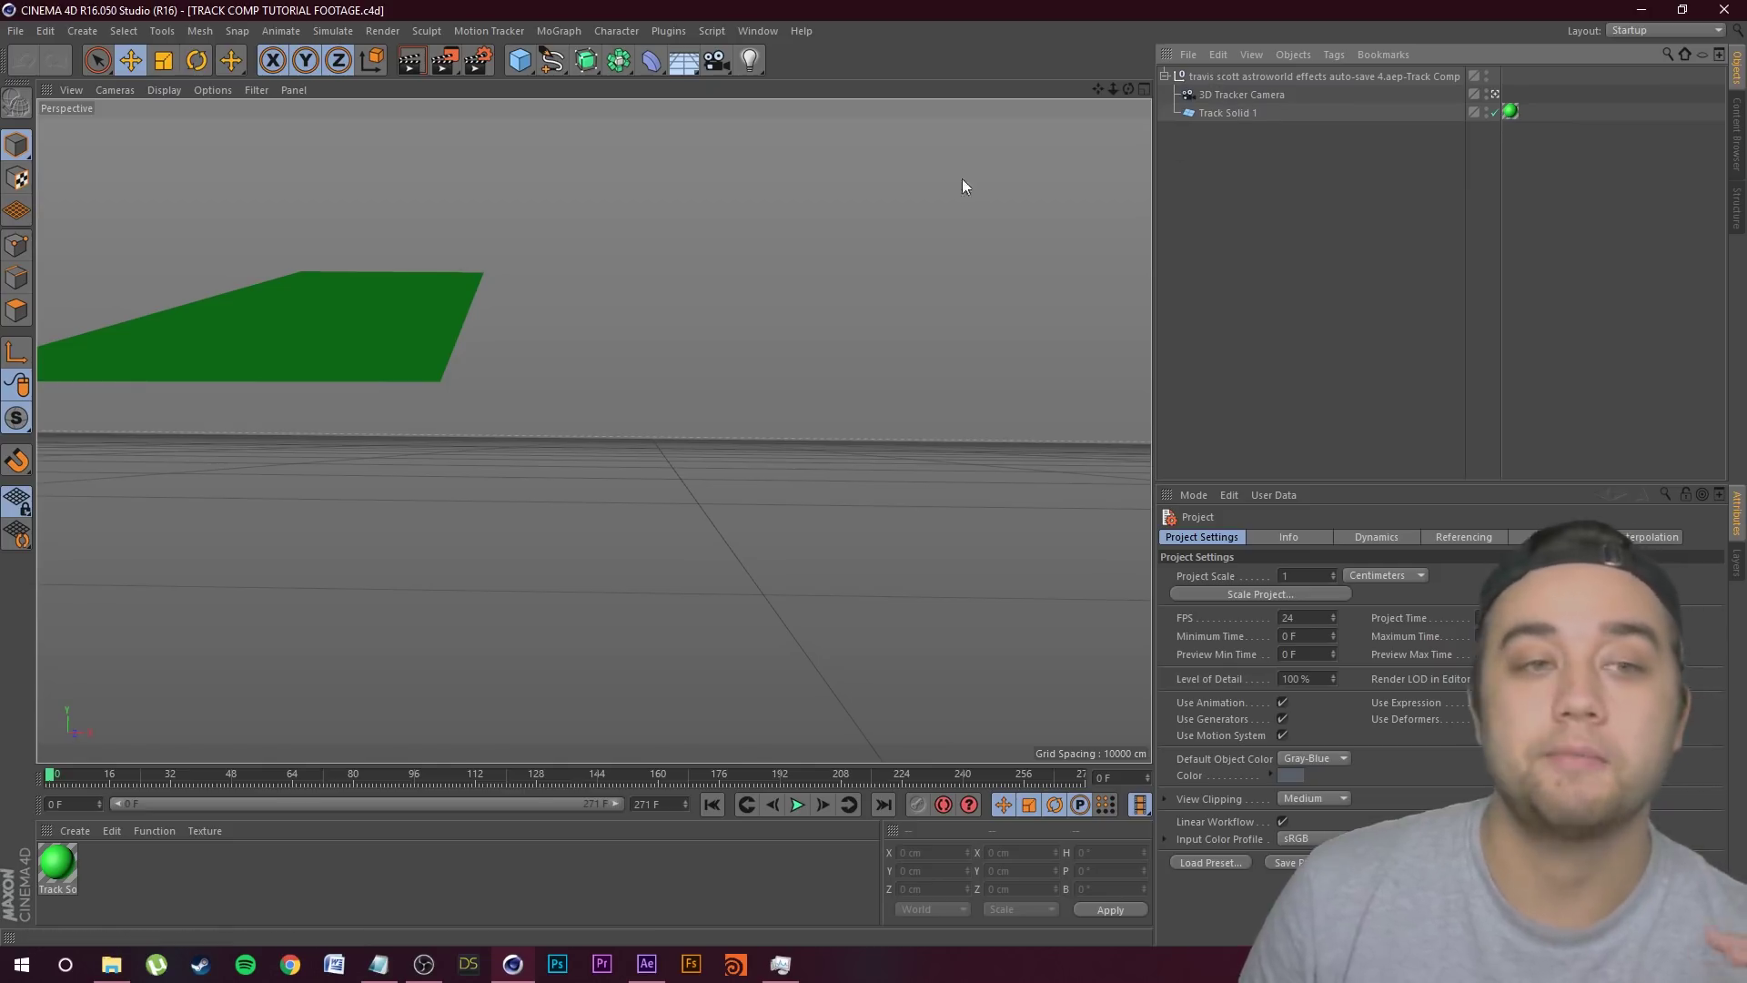
{"action": "left_click", "coordinate": [55, 780]}
{"action": "left_click_drag", "start_coordinate": [61, 787], "coordinate": [2, 824]}
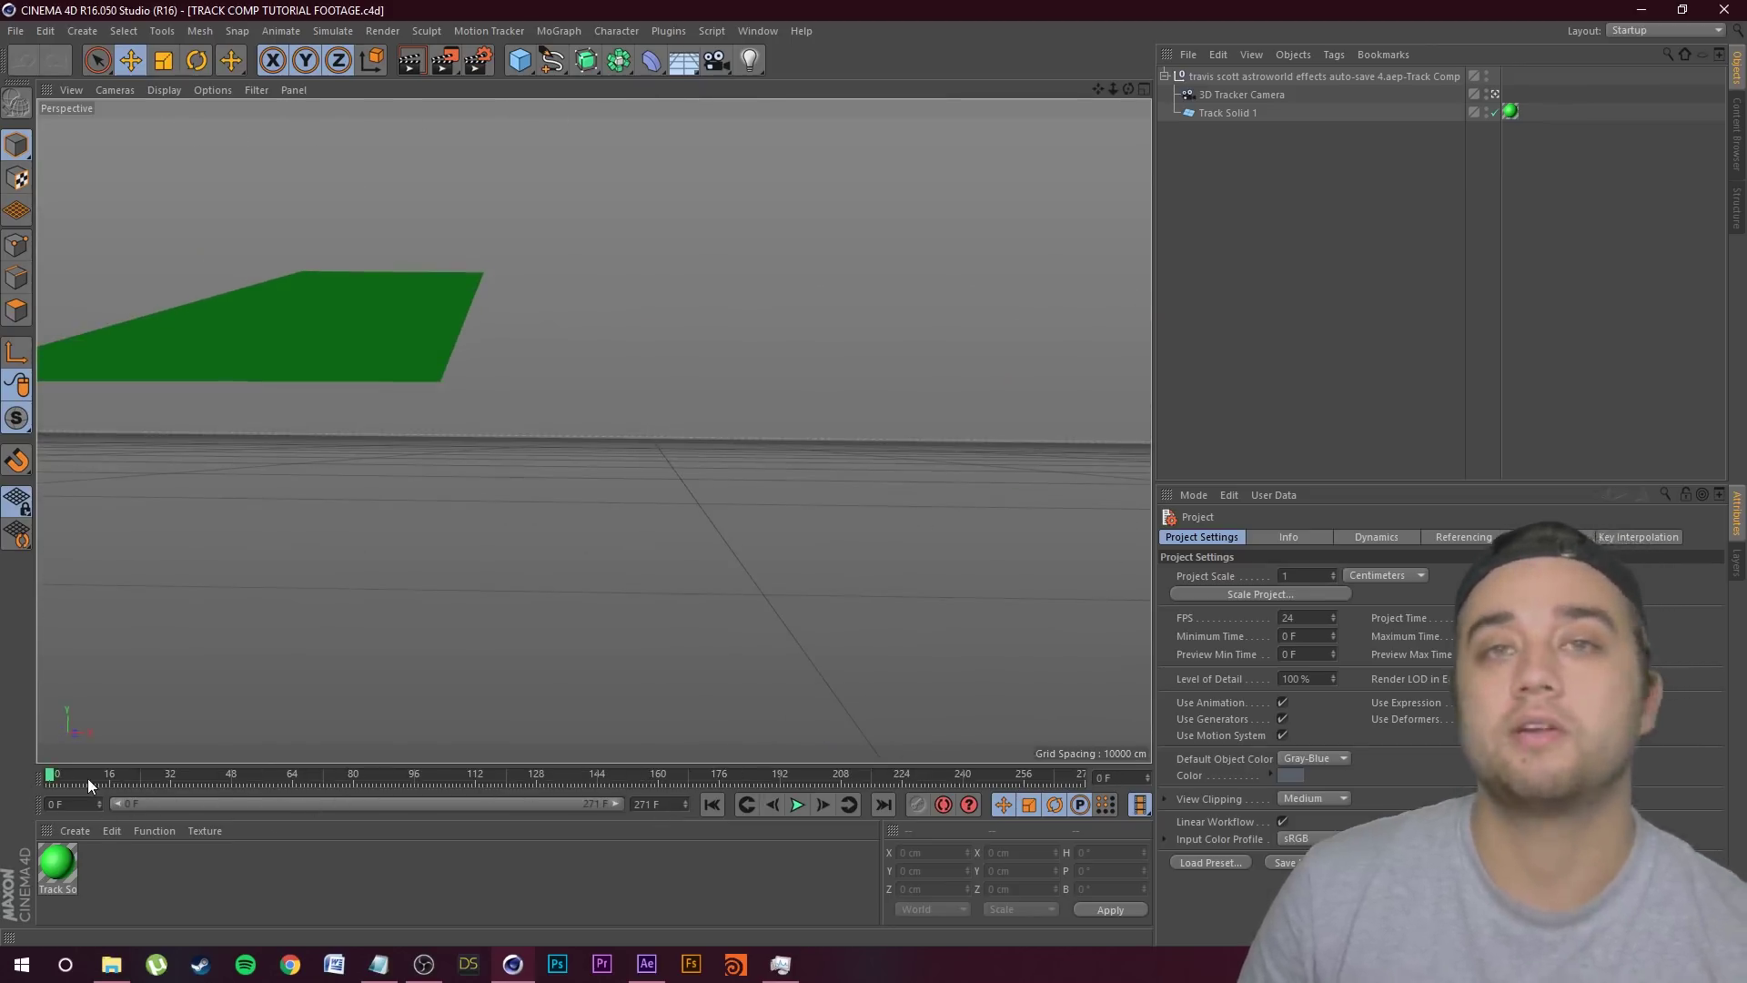
{"action": "left_click", "coordinate": [111, 964]}
{"action": "left_click", "coordinate": [626, 545]}
{"action": "scroll", "coordinate": [886, 396], "scroll_direction": "down", "scroll_amount": 2}
{"action": "scroll", "coordinate": [887, 405], "scroll_direction": "up", "scroll_amount": 2}
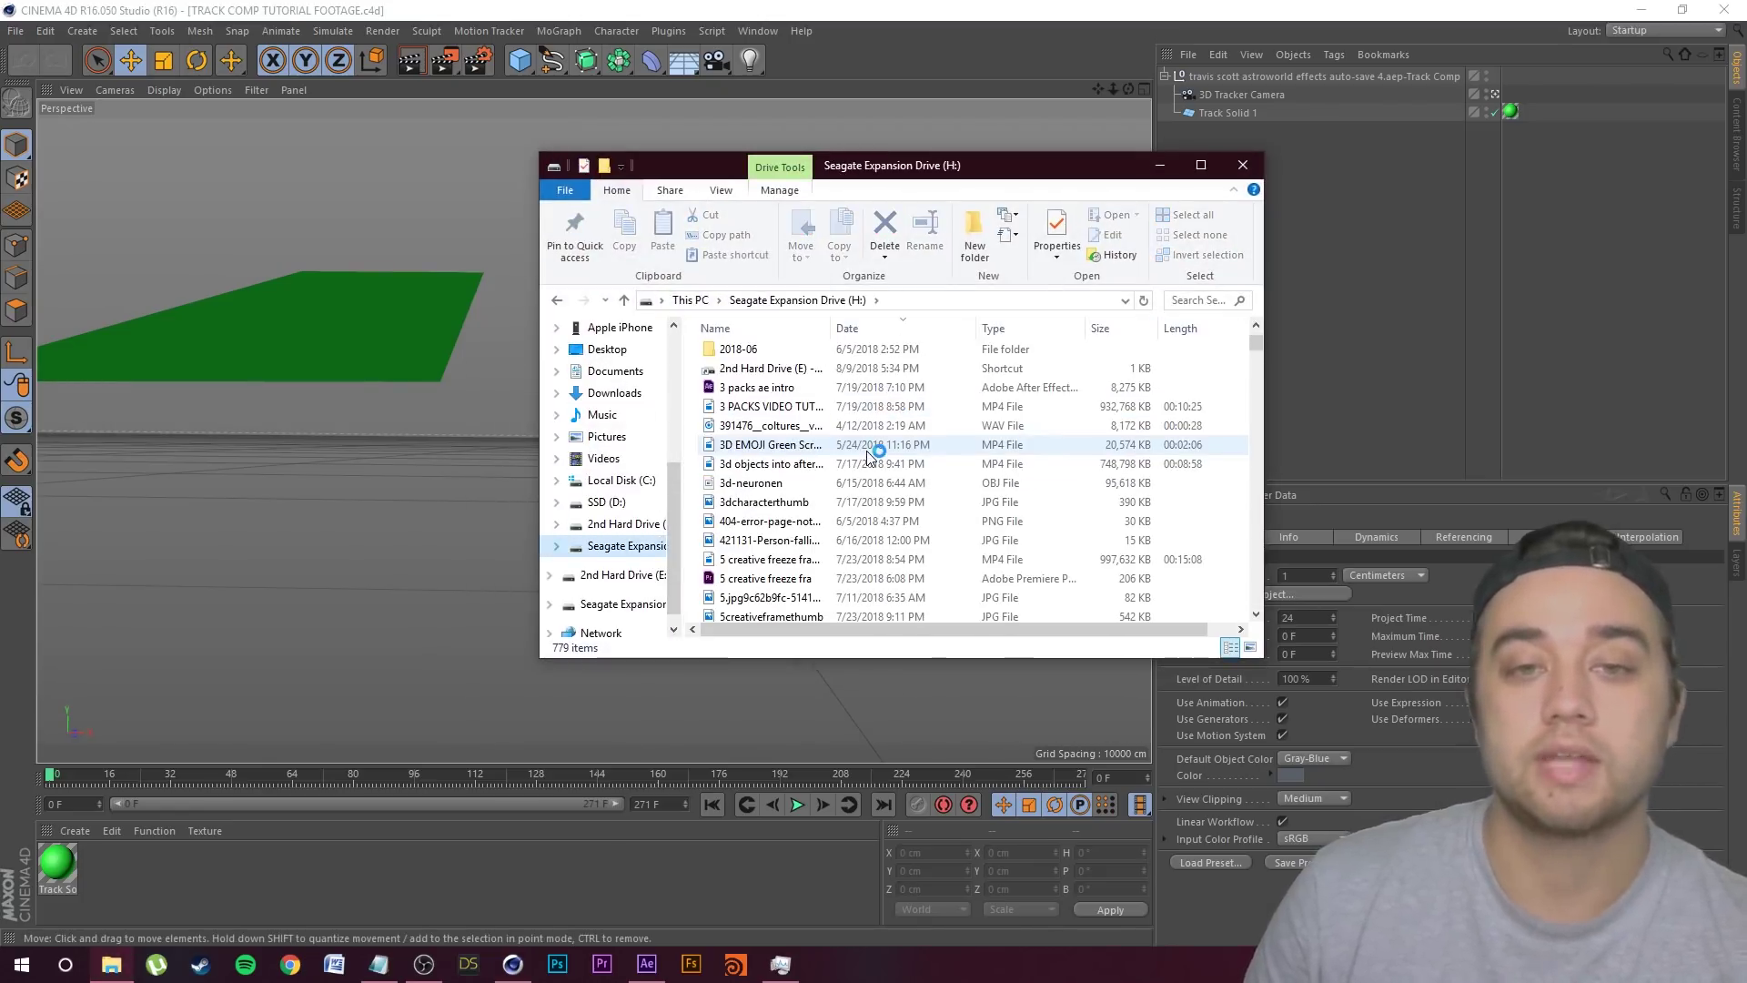
{"action": "scroll", "coordinate": [820, 455], "scroll_direction": "down", "scroll_amount": 5}
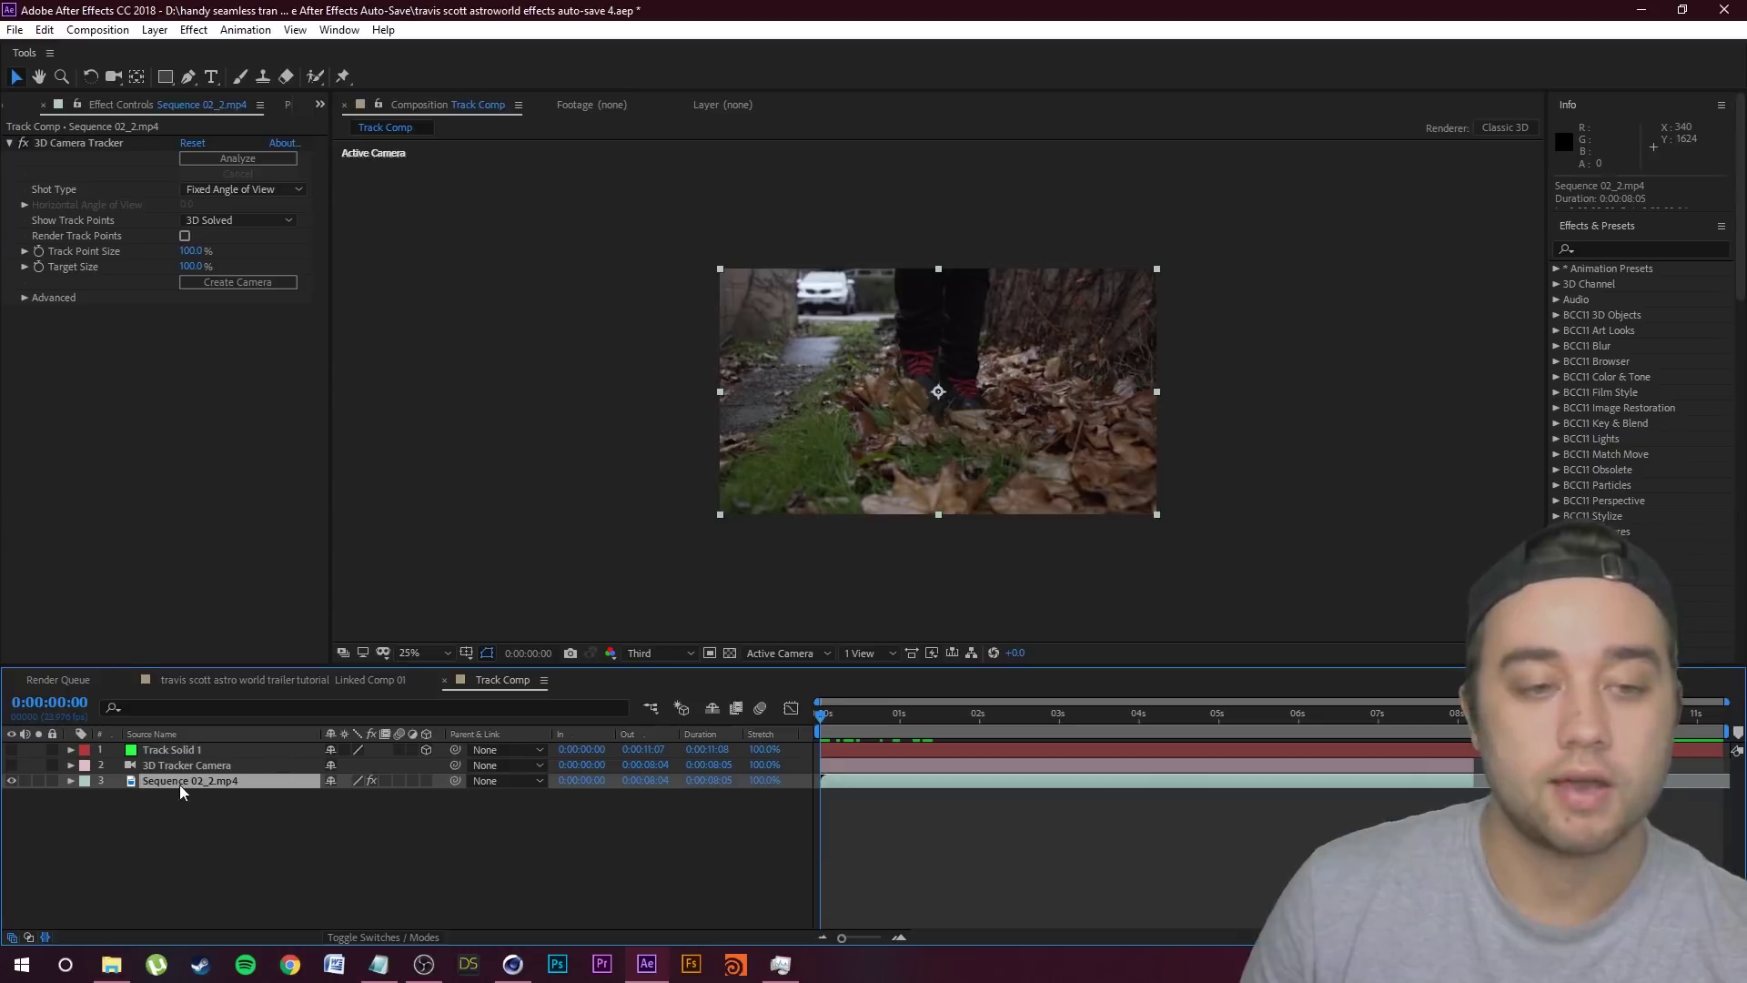
Step: Reveal the source file of Sequence 02_2.mp4 in Explorer and import it into Cinema 4D as a material, copying it to the project location
{"action": "right_click", "coordinate": [180, 786]}
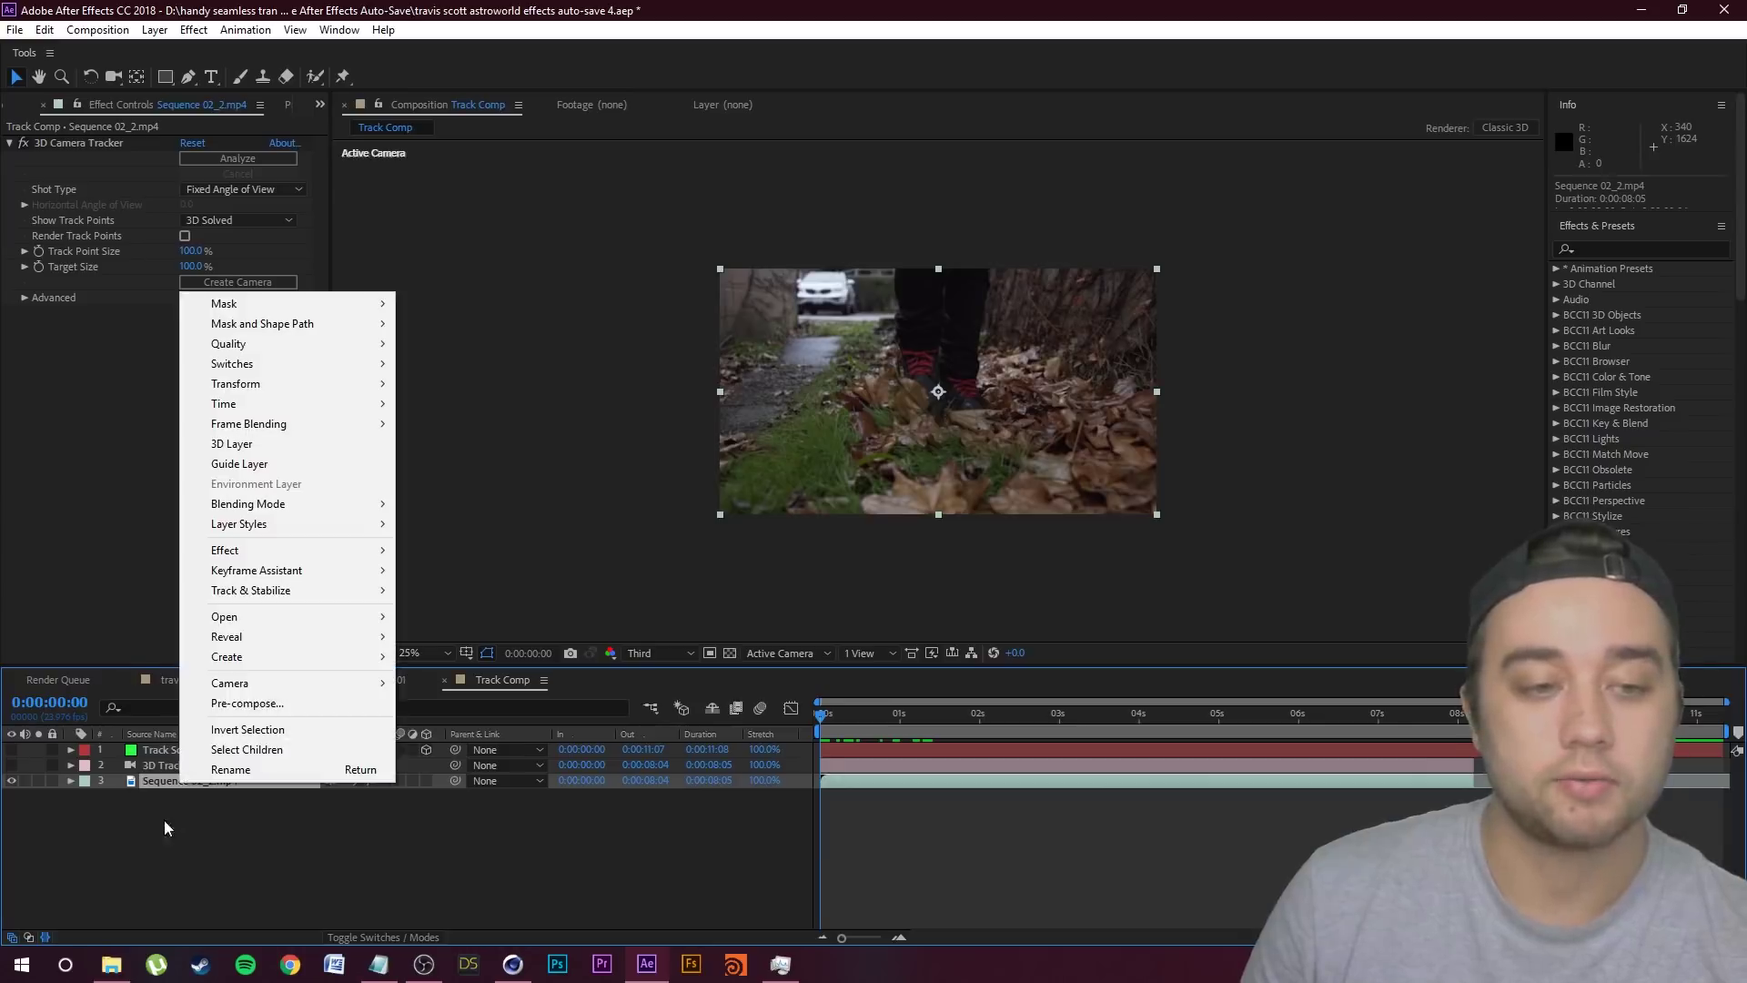
{"action": "mouse_move", "coordinate": [282, 637]}
{"action": "left_click", "coordinate": [458, 646]}
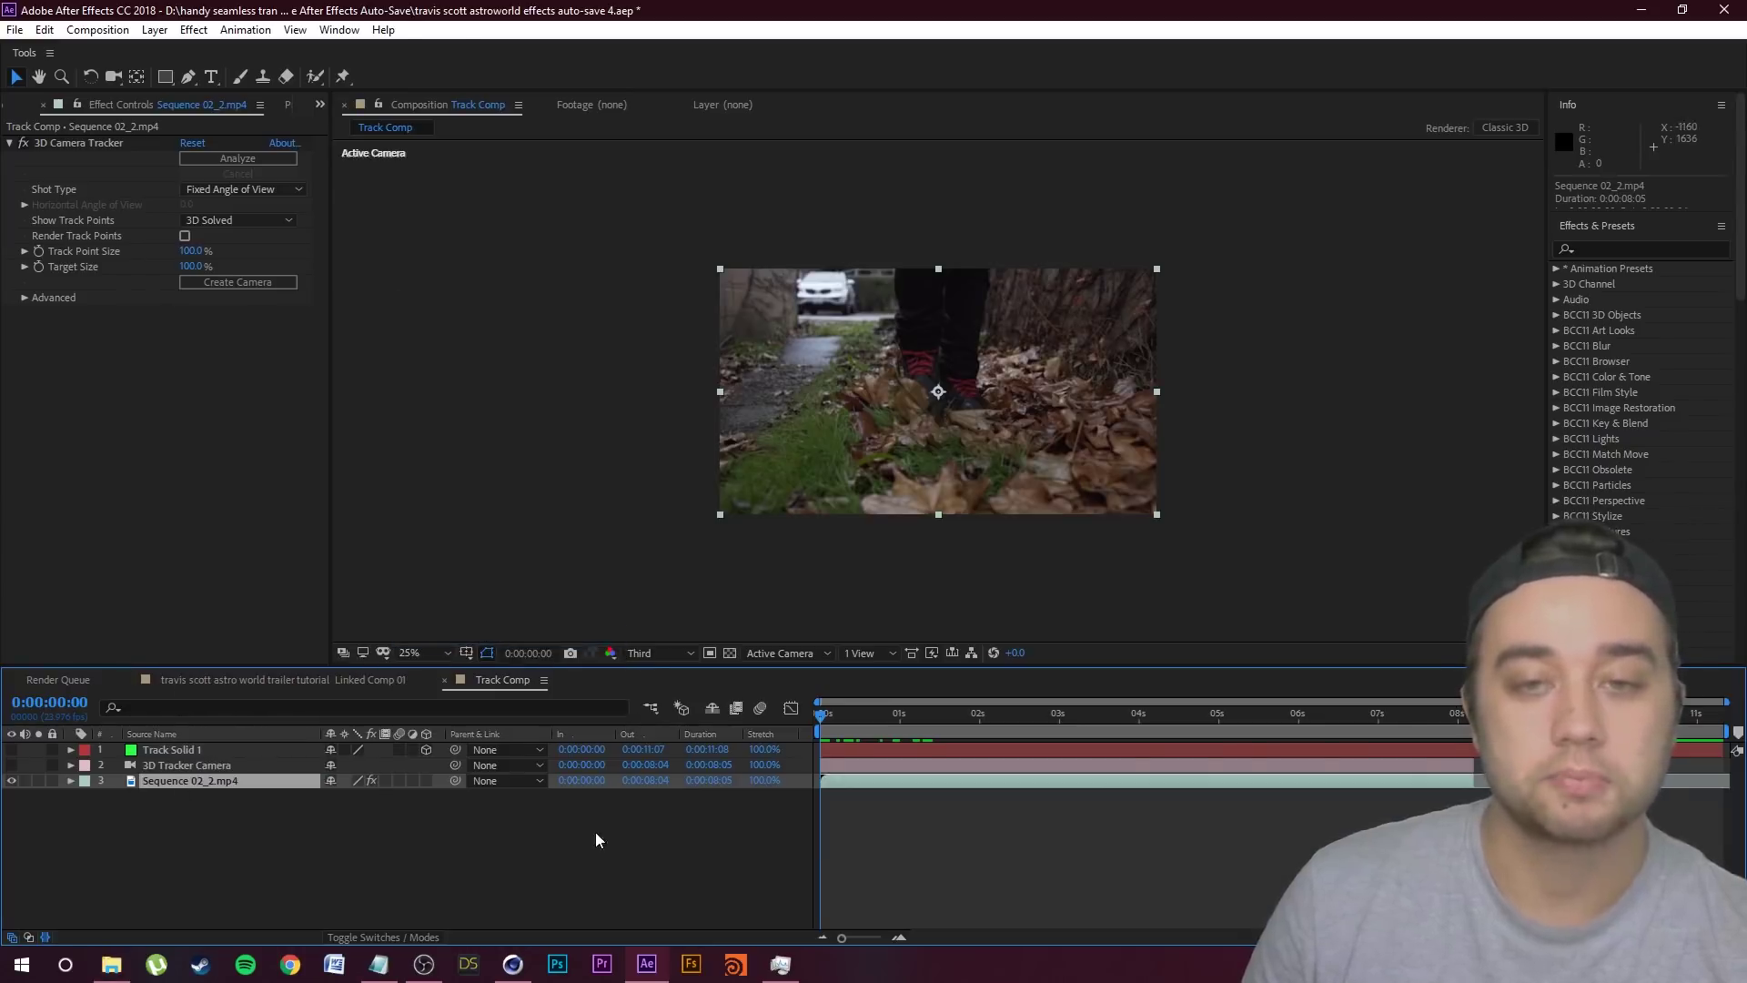
{"action": "left_click_drag", "start_coordinate": [760, 419], "coordinate": [350, 869]}
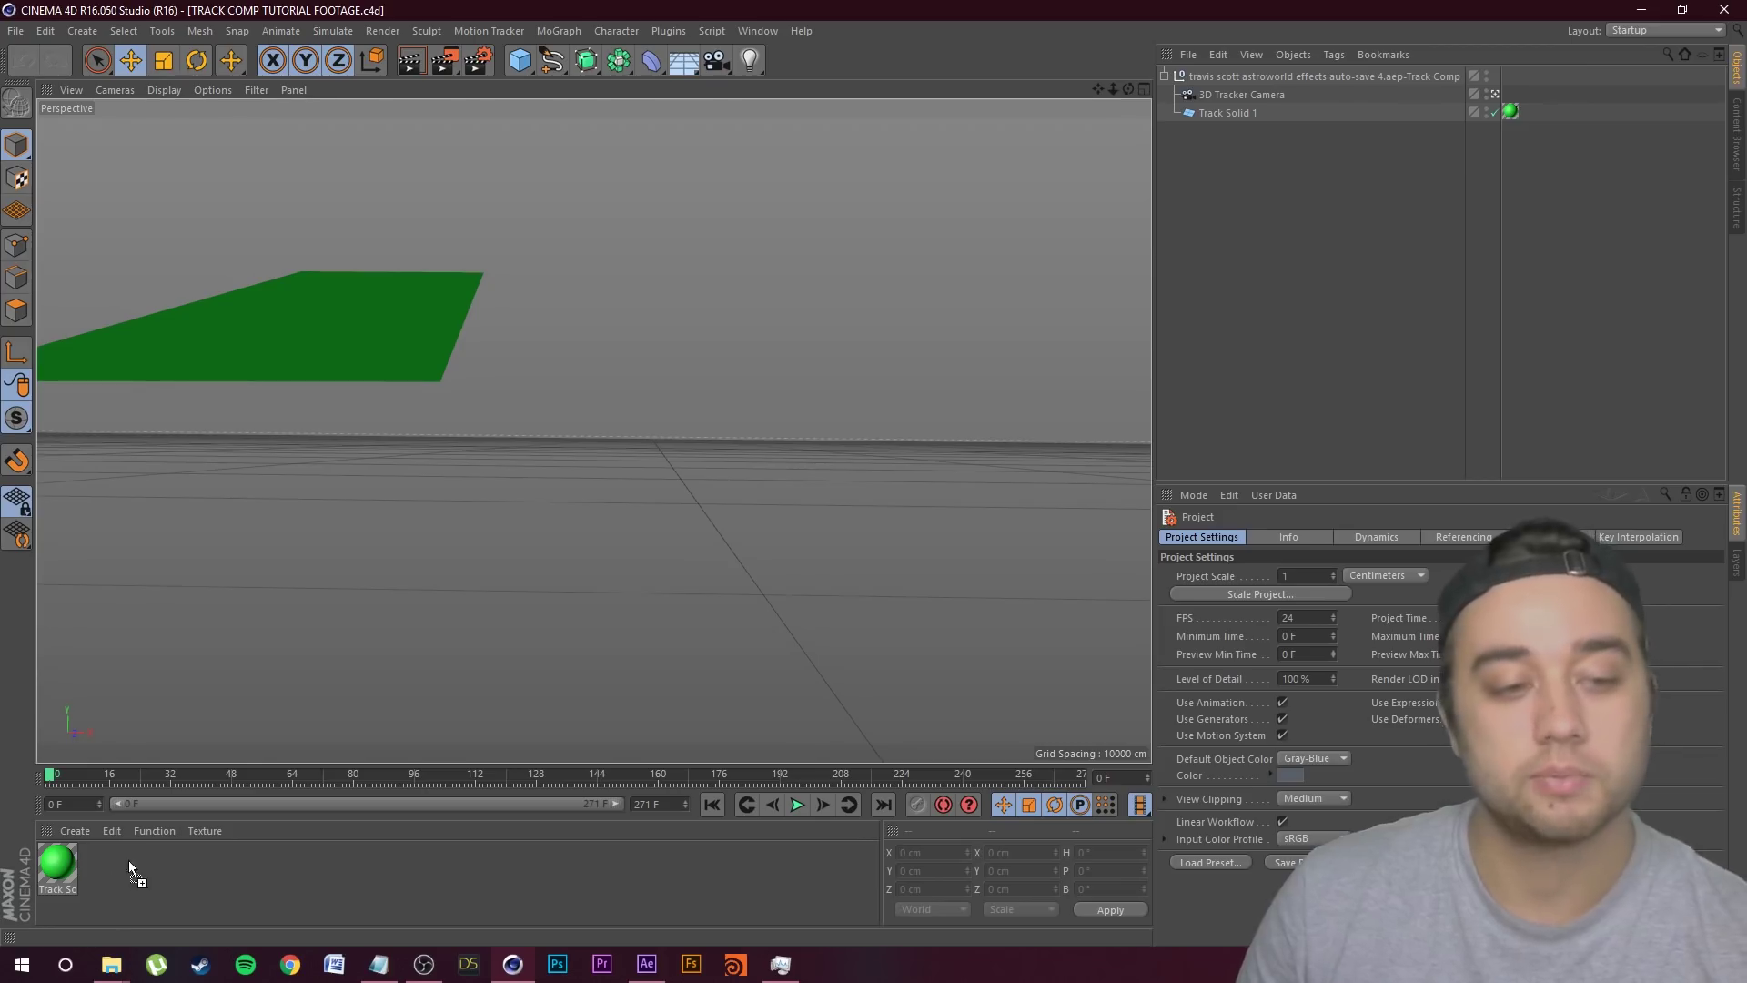
{"action": "left_click_drag", "start_coordinate": [120, 871], "coordinate": [122, 871]}
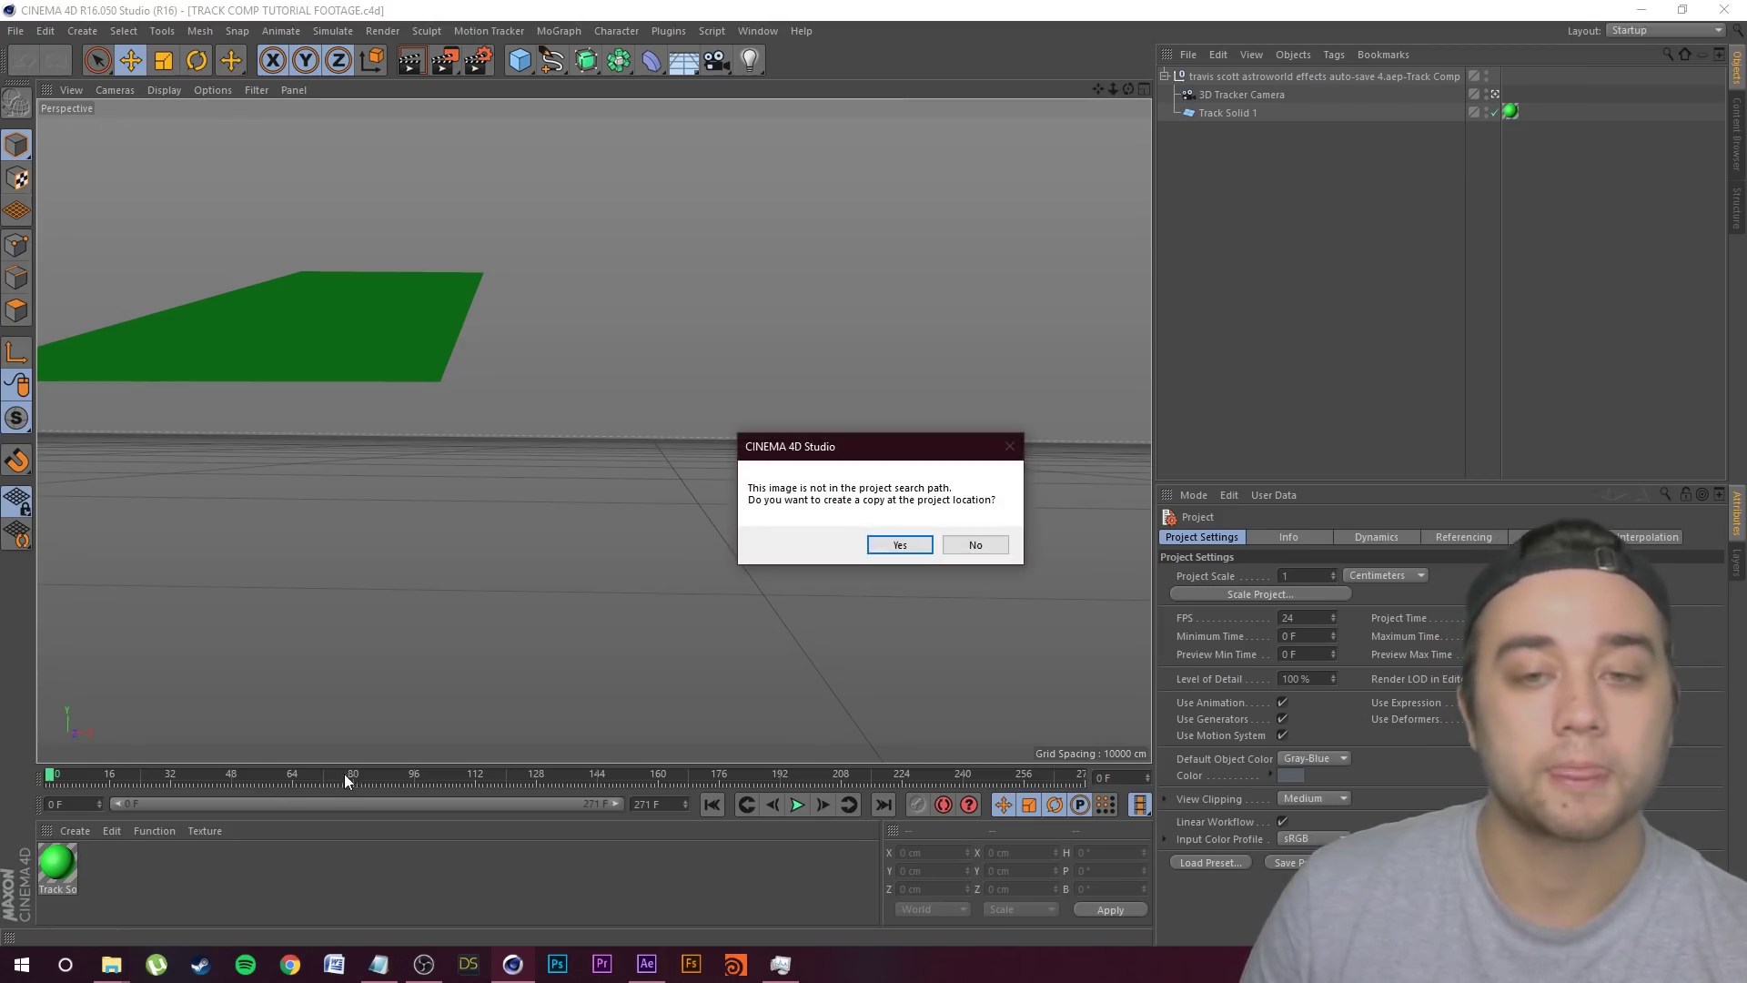
{"action": "left_click", "coordinate": [900, 544]}
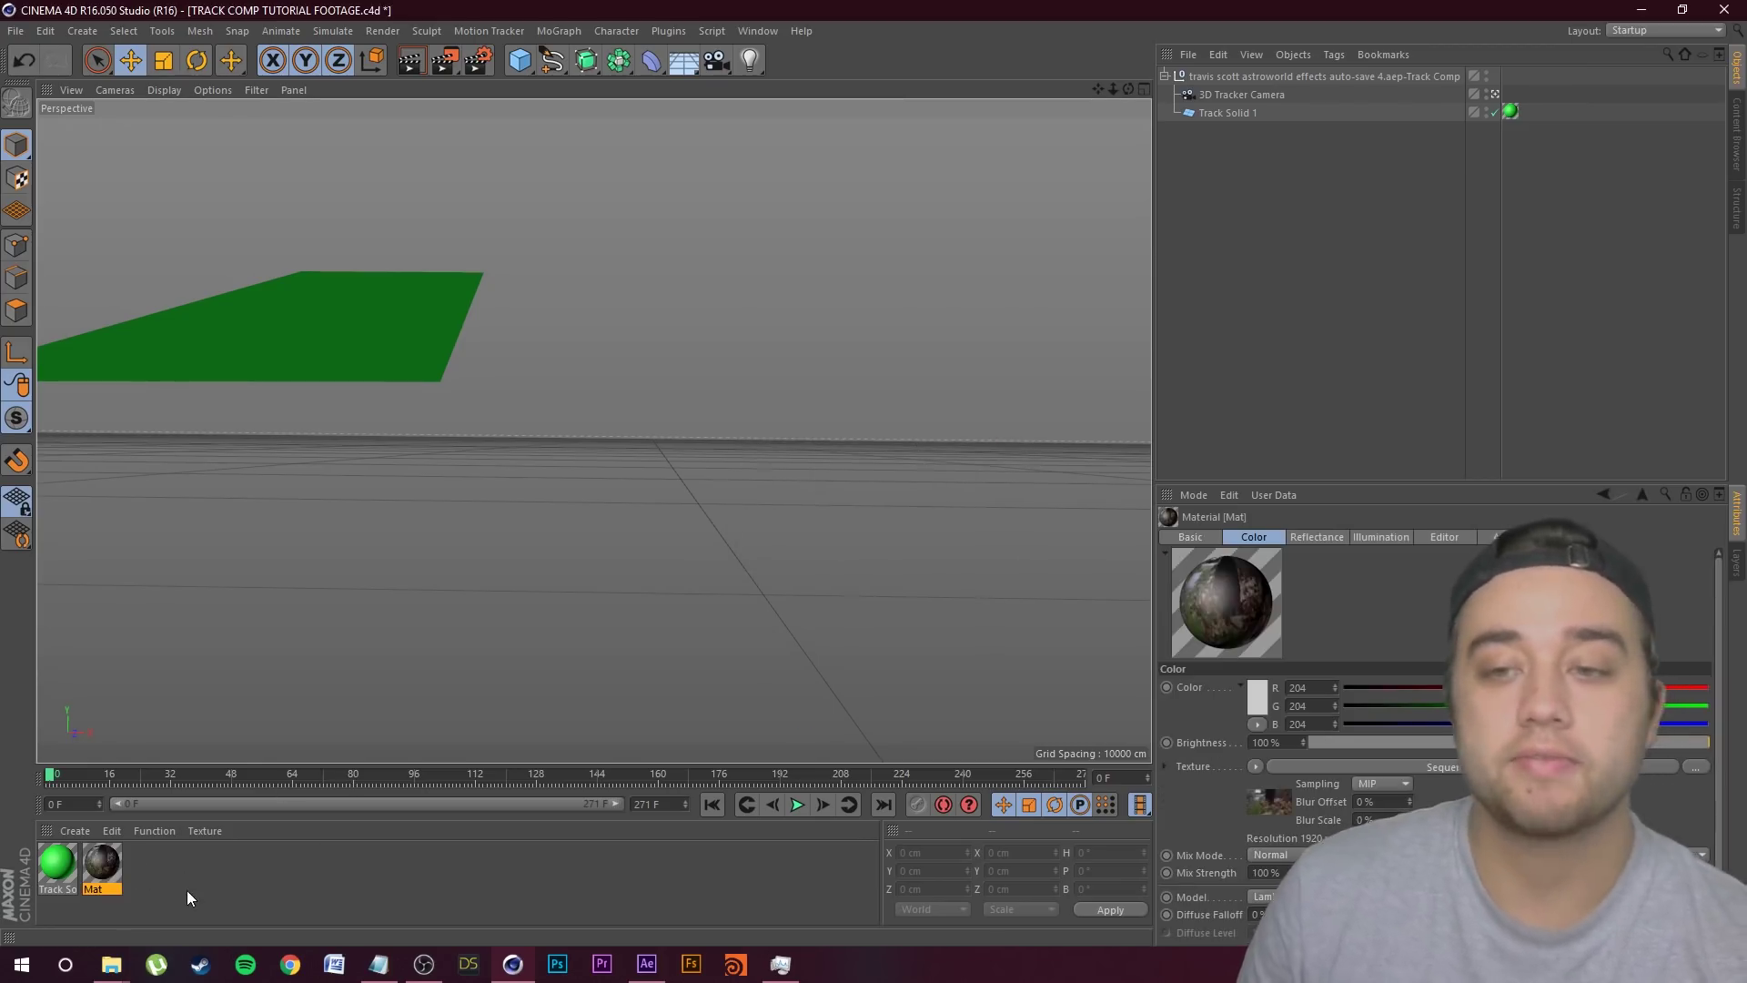
{"action": "left_click", "coordinate": [188, 890]}
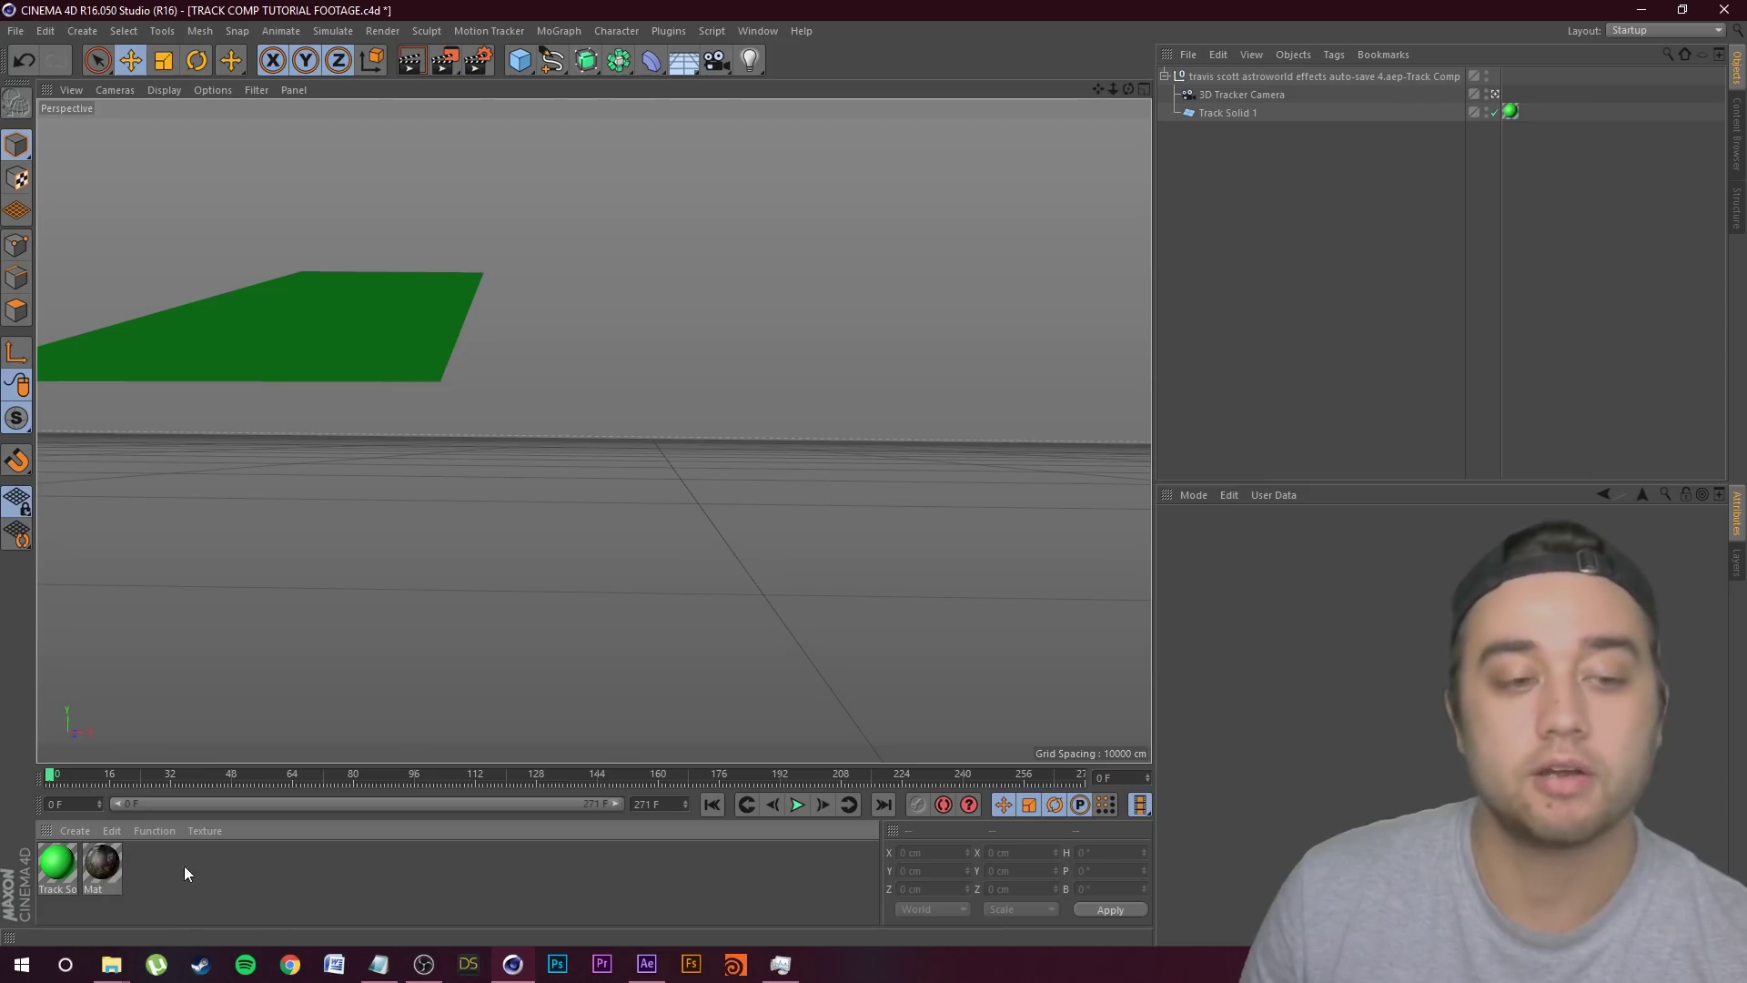
Step: Add a Background object, apply the footage material Mat to it, and scrub the first frames
{"action": "left_click", "coordinate": [688, 67]}
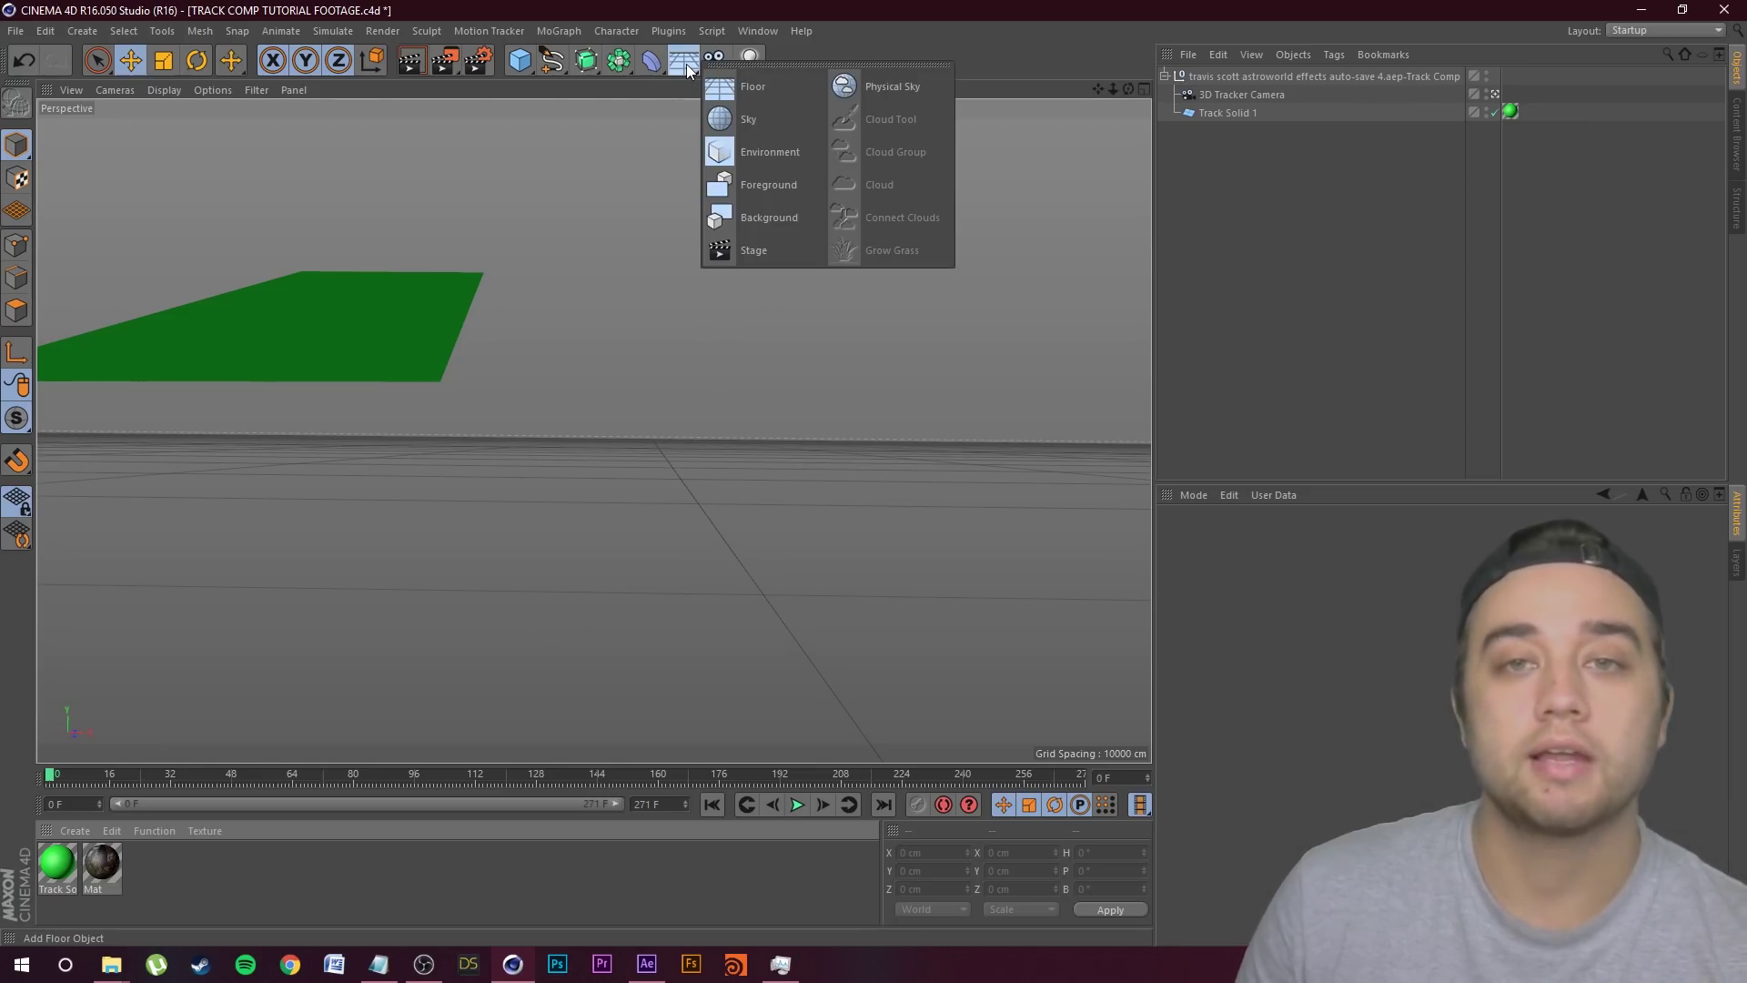
{"action": "left_click", "coordinate": [750, 214]}
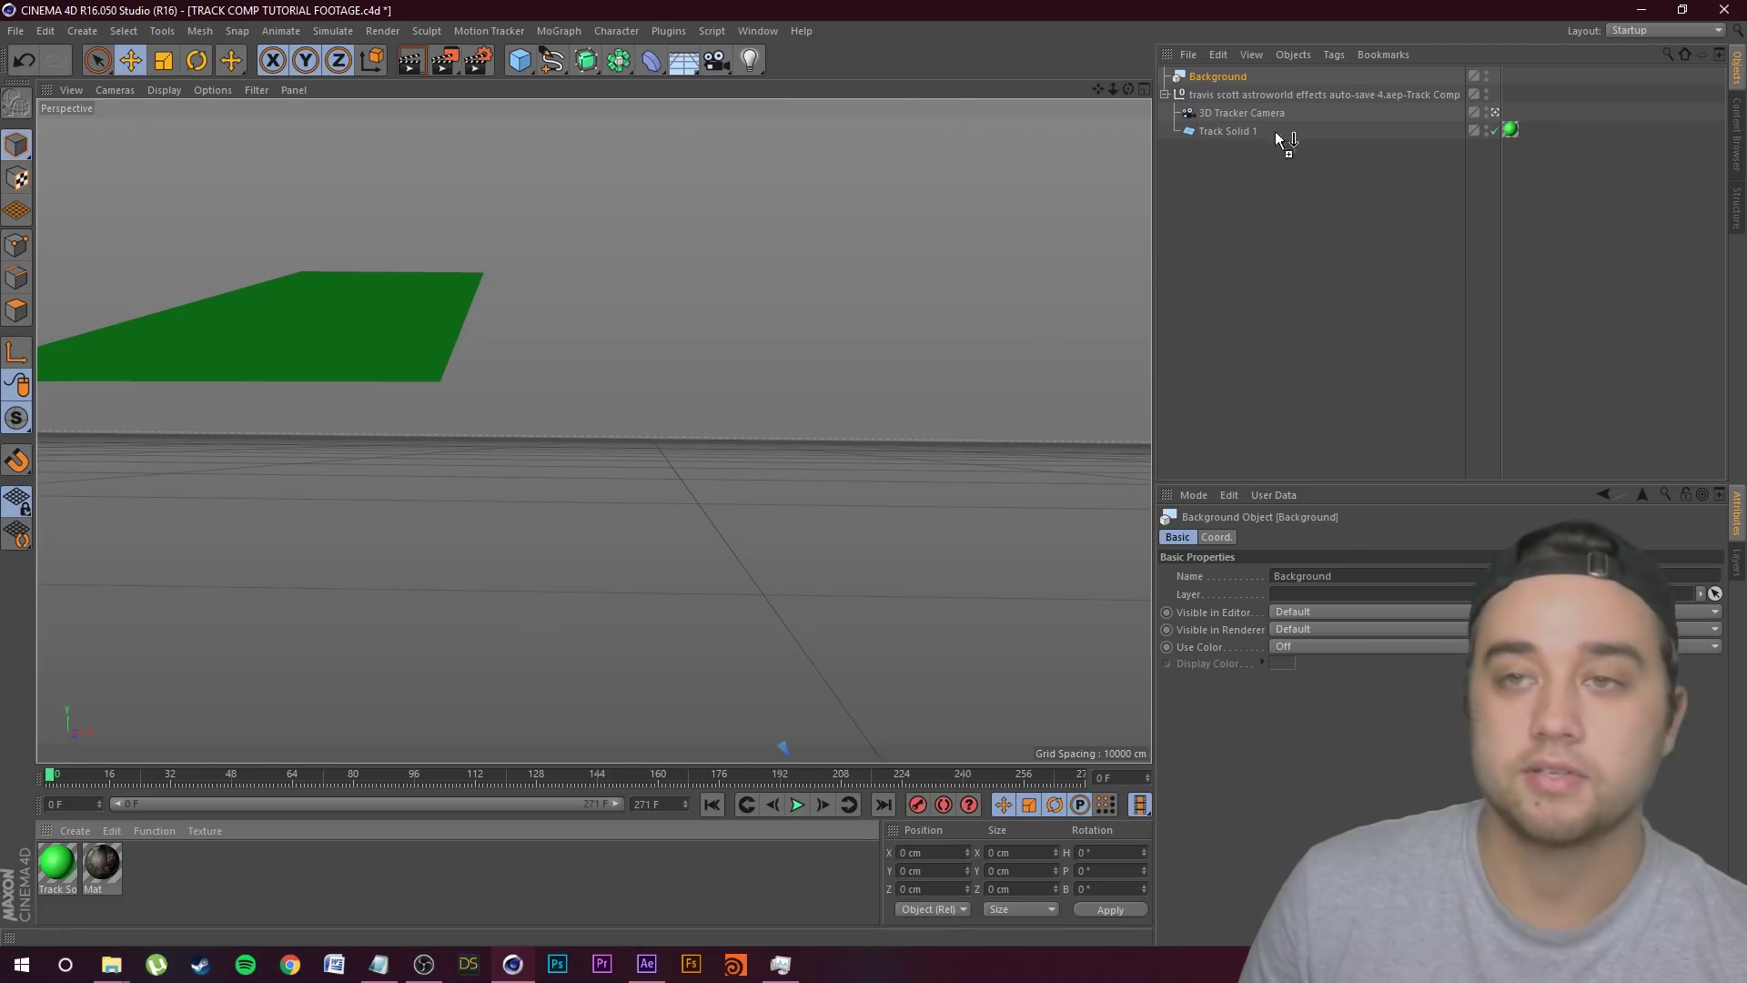
{"action": "left_click_drag", "start_coordinate": [1225, 80], "coordinate": [1226, 80]}
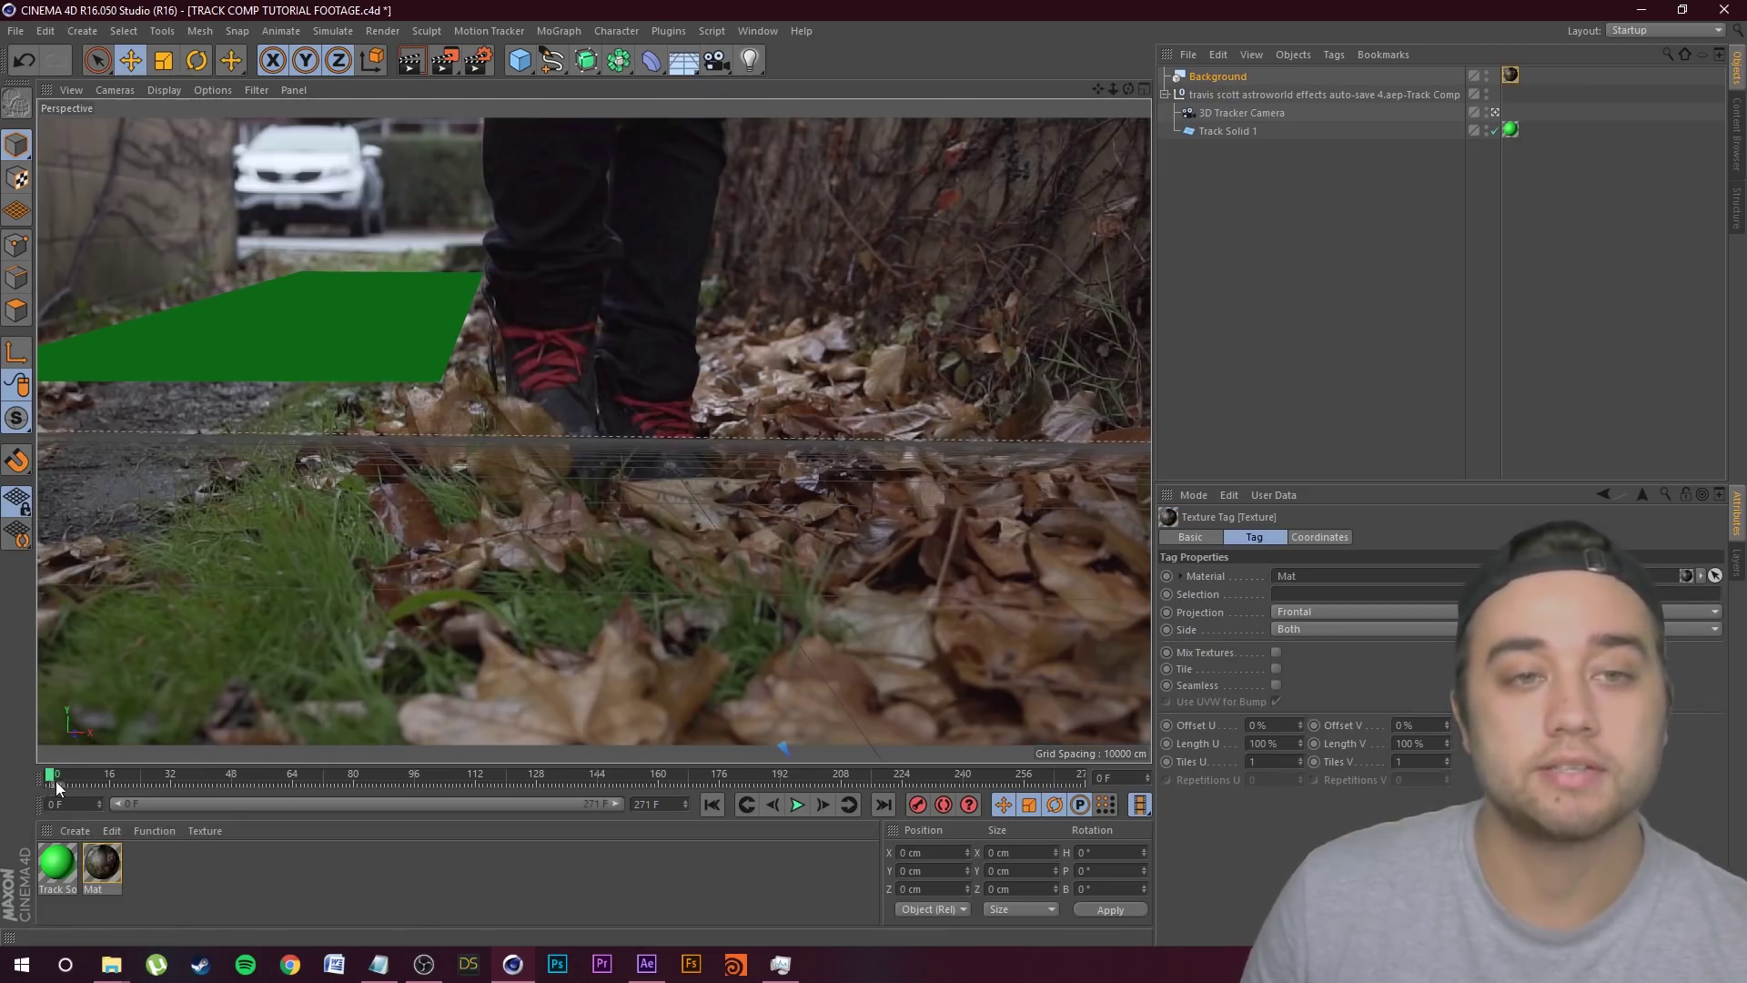
{"action": "mouse_move", "coordinate": [52, 776]}
{"action": "left_mouse_down"}
{"action": "mouse_move", "coordinate": [435, 781]}
{"action": "mouse_move", "coordinate": [133, 783]}
{"action": "mouse_move", "coordinate": [626, 728]}
{"action": "mouse_move", "coordinate": [36, 764]}
{"action": "left_mouse_up"}
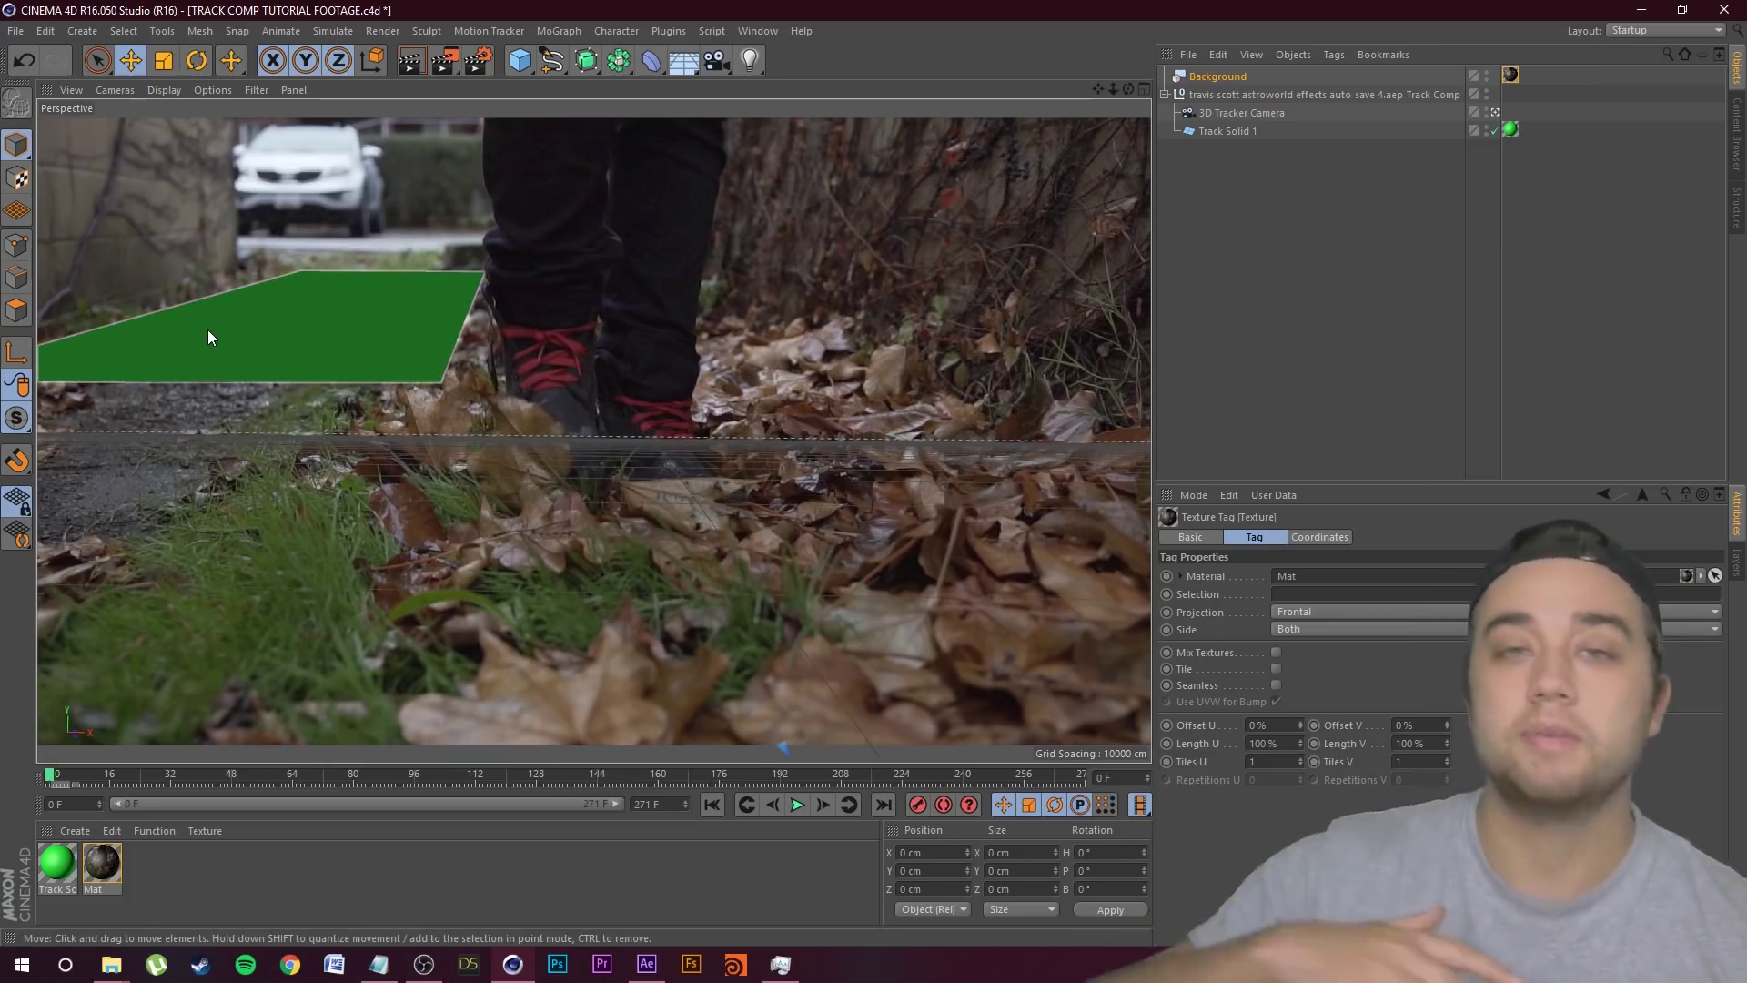
{"action": "left_click", "coordinate": [610, 532]}
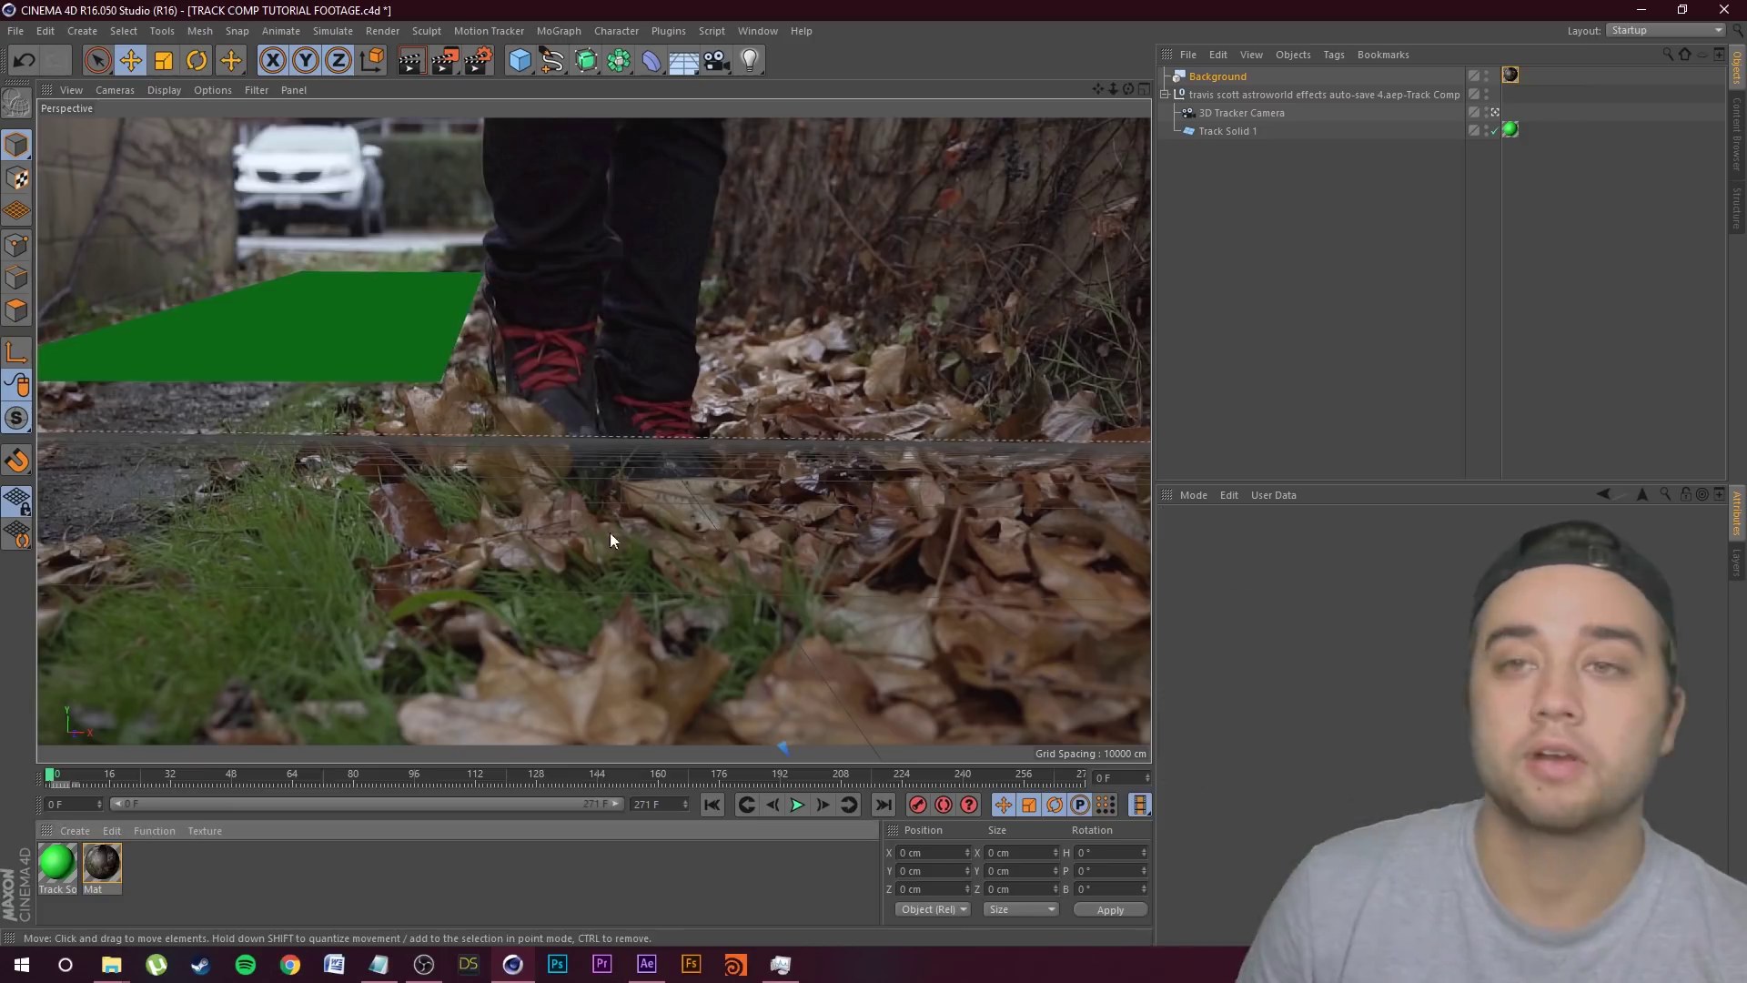
Step: Merge the WOLF TUTORIAL C4D file from the DAZ 3D folder into the tracked scene
{"action": "left_click", "coordinate": [1187, 55]}
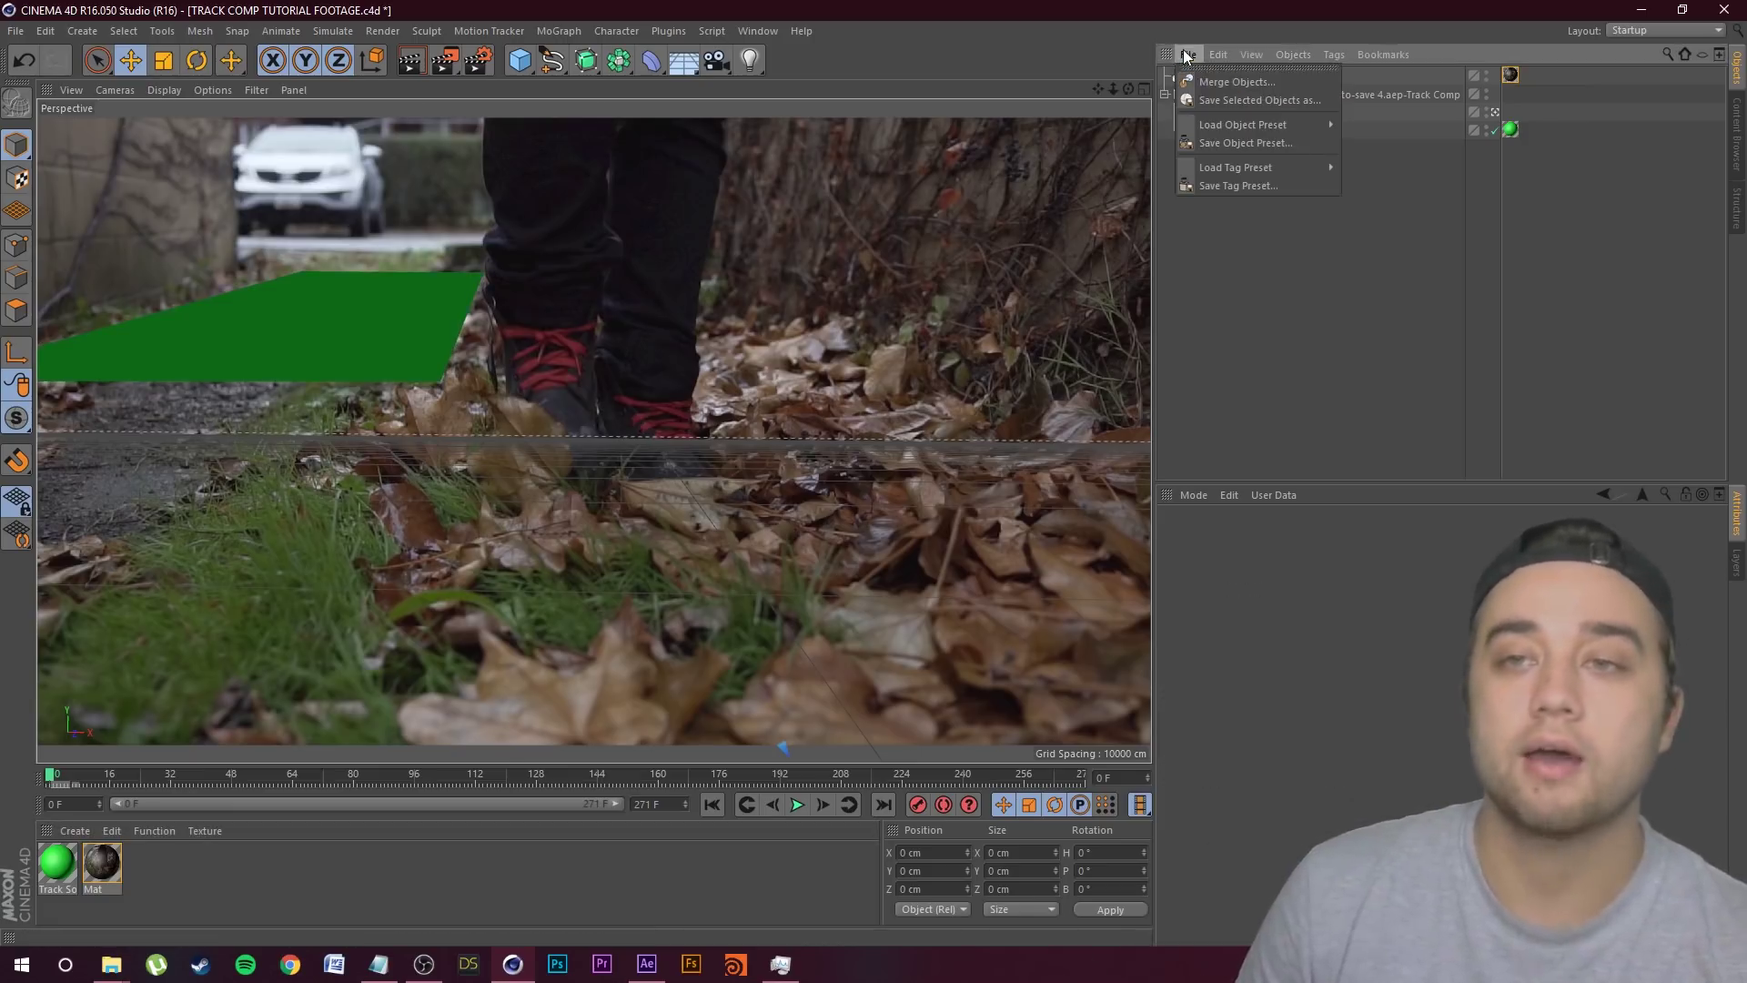
{"action": "left_click", "coordinate": [1209, 84]}
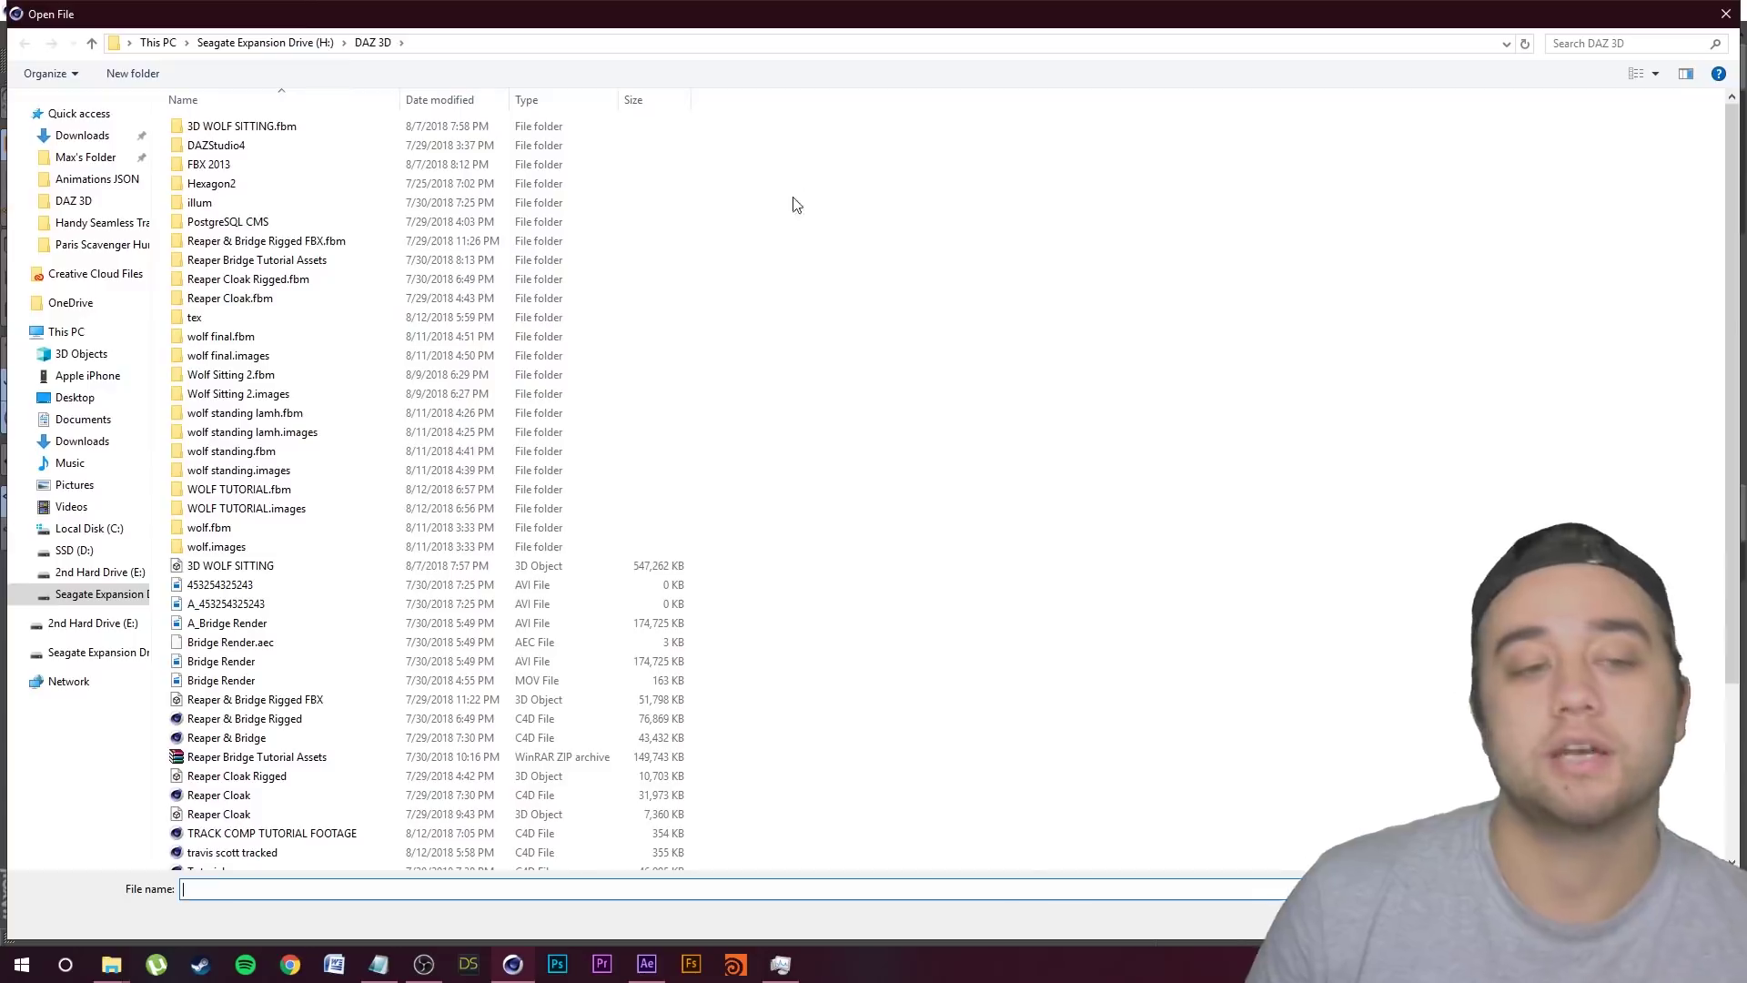
{"action": "scroll", "coordinate": [628, 482], "scroll_direction": "down", "scroll_amount": 1}
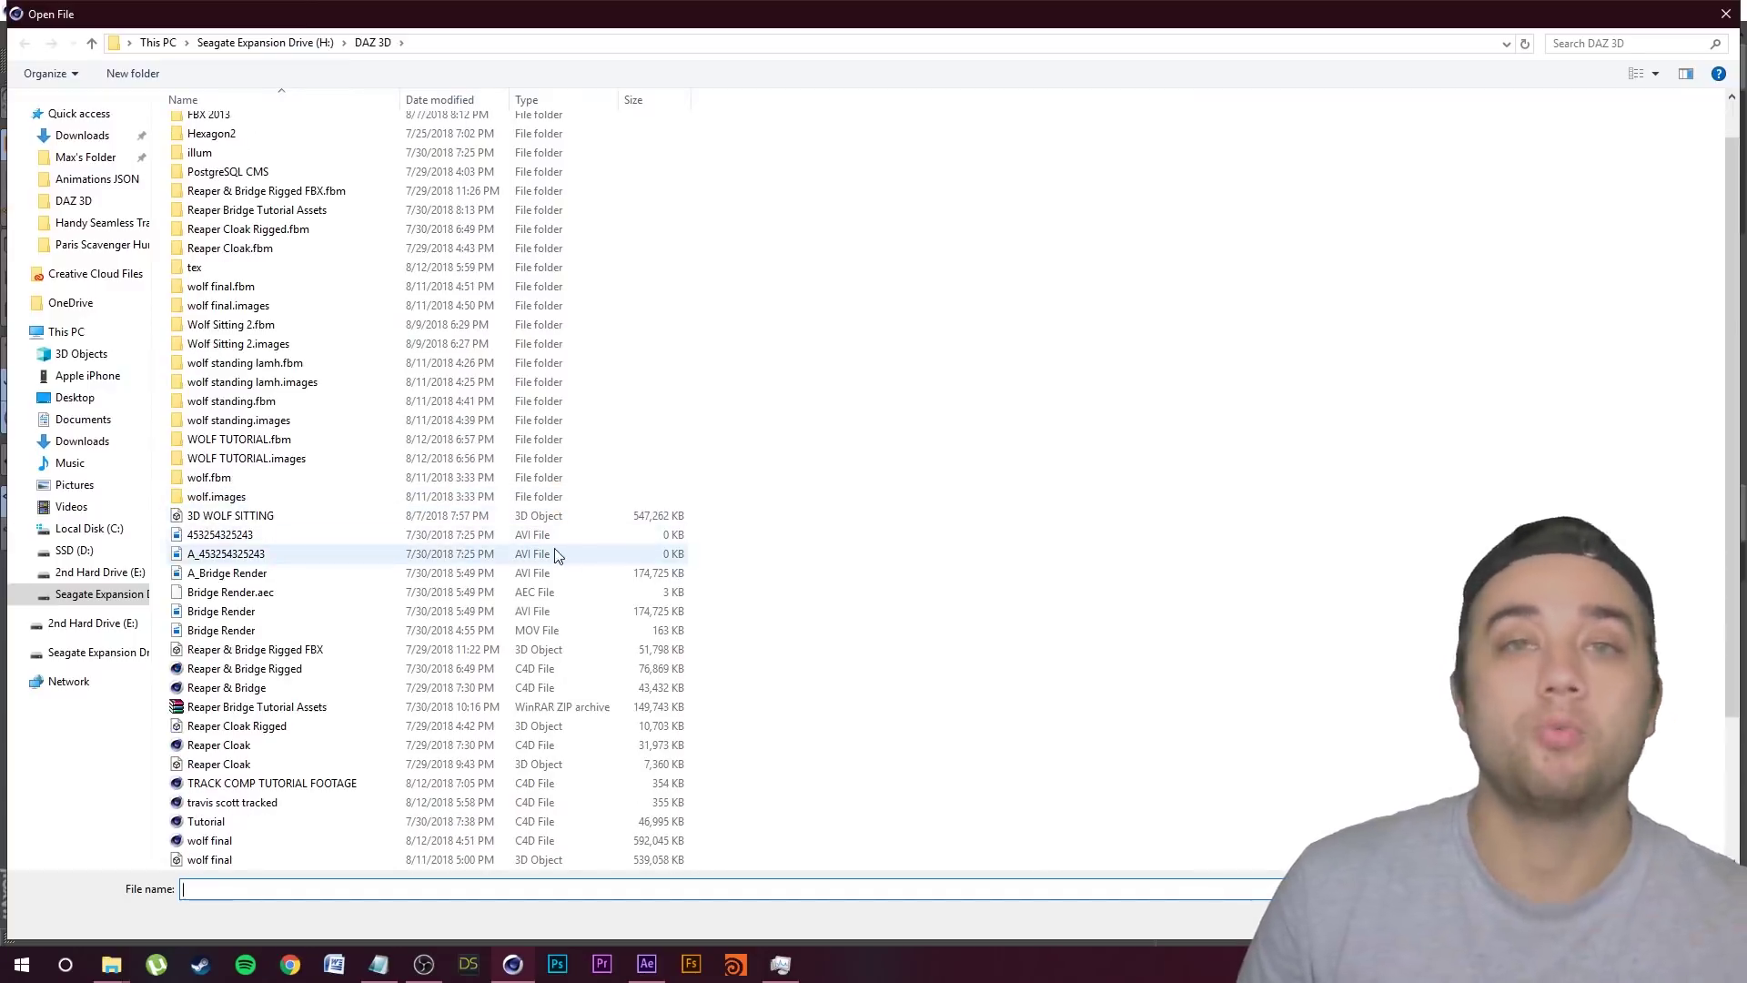
{"action": "scroll", "coordinate": [382, 725], "scroll_direction": "down", "scroll_amount": 3}
{"action": "left_click", "coordinate": [203, 821]}
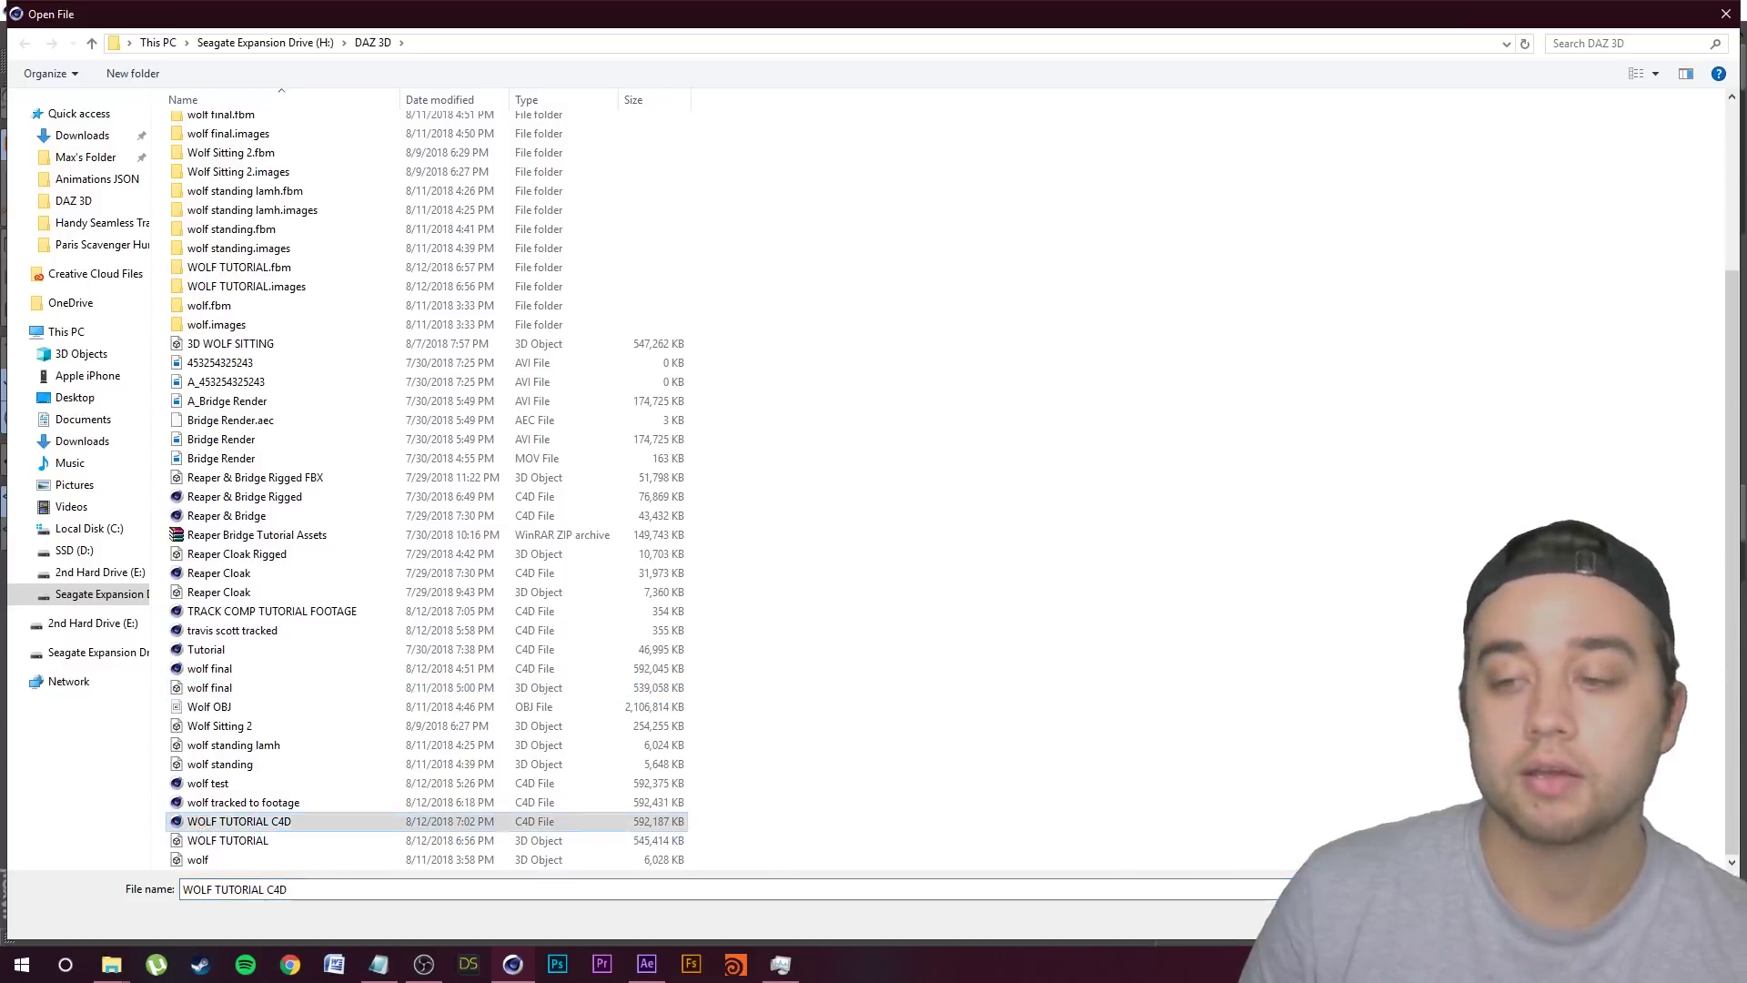
{"action": "key", "text": "Return"}
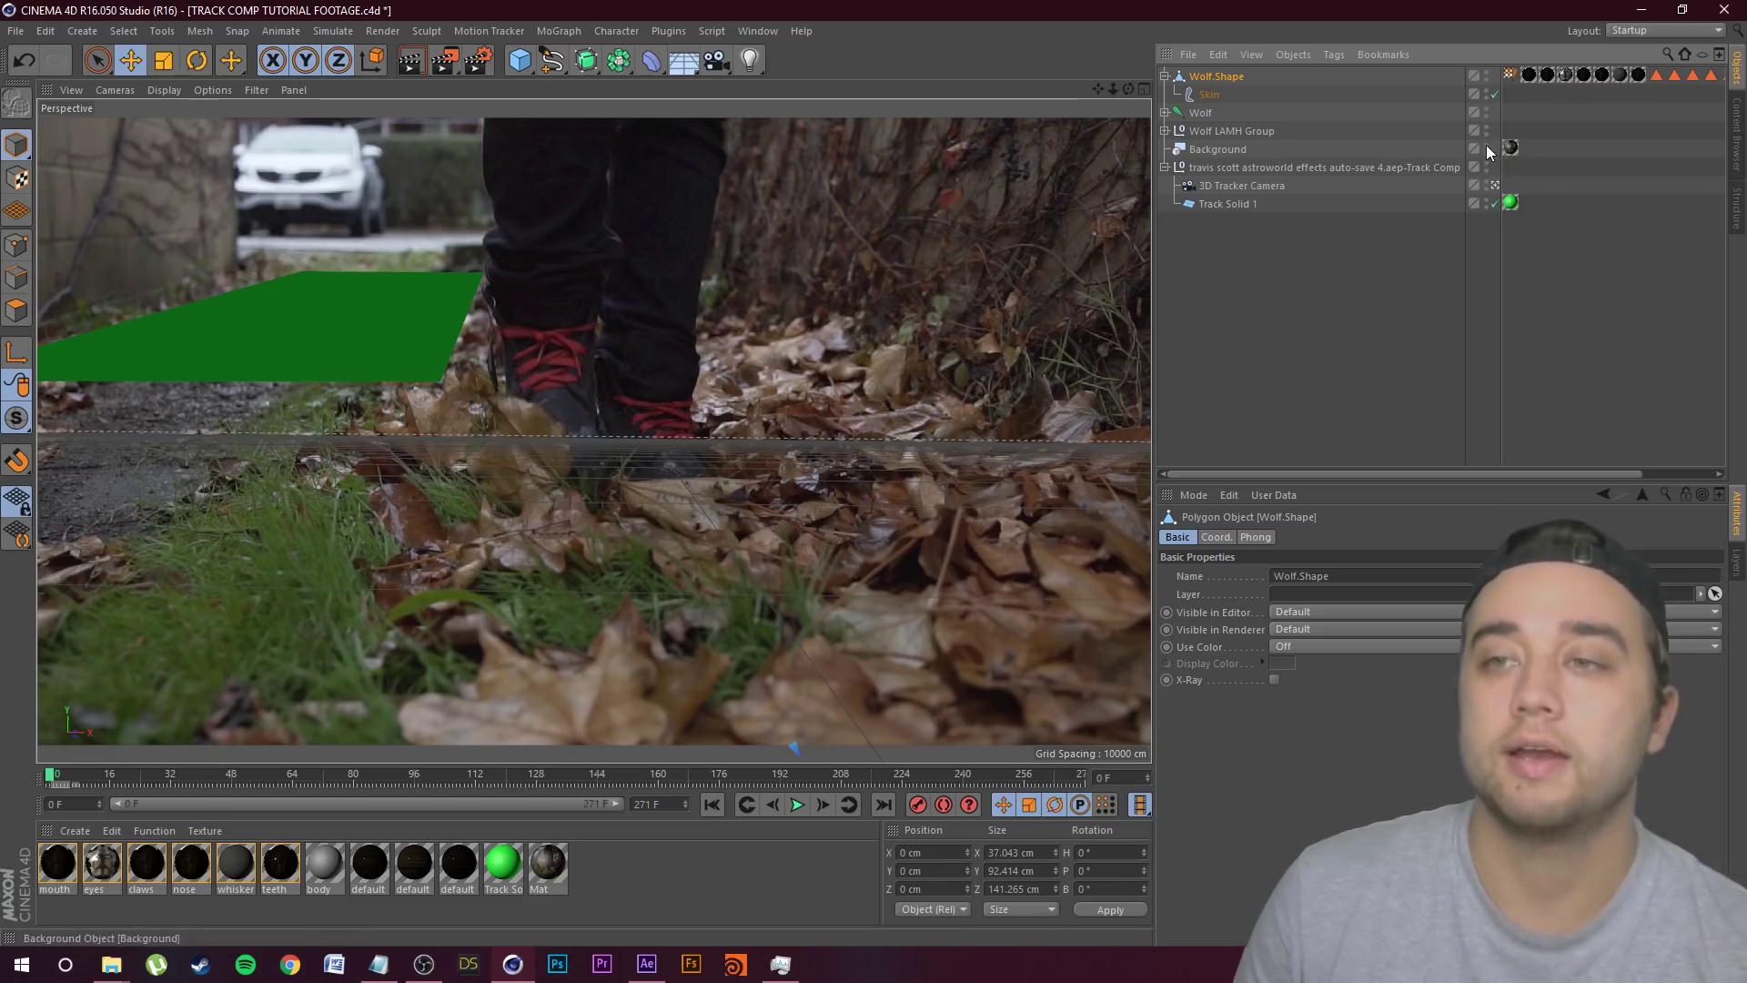
Step: Hide the Background object in the viewport, keep the green plane visible, and select Track Solid 1
{"action": "left_click_drag", "start_coordinate": [1487, 149], "coordinate": [1487, 165]}
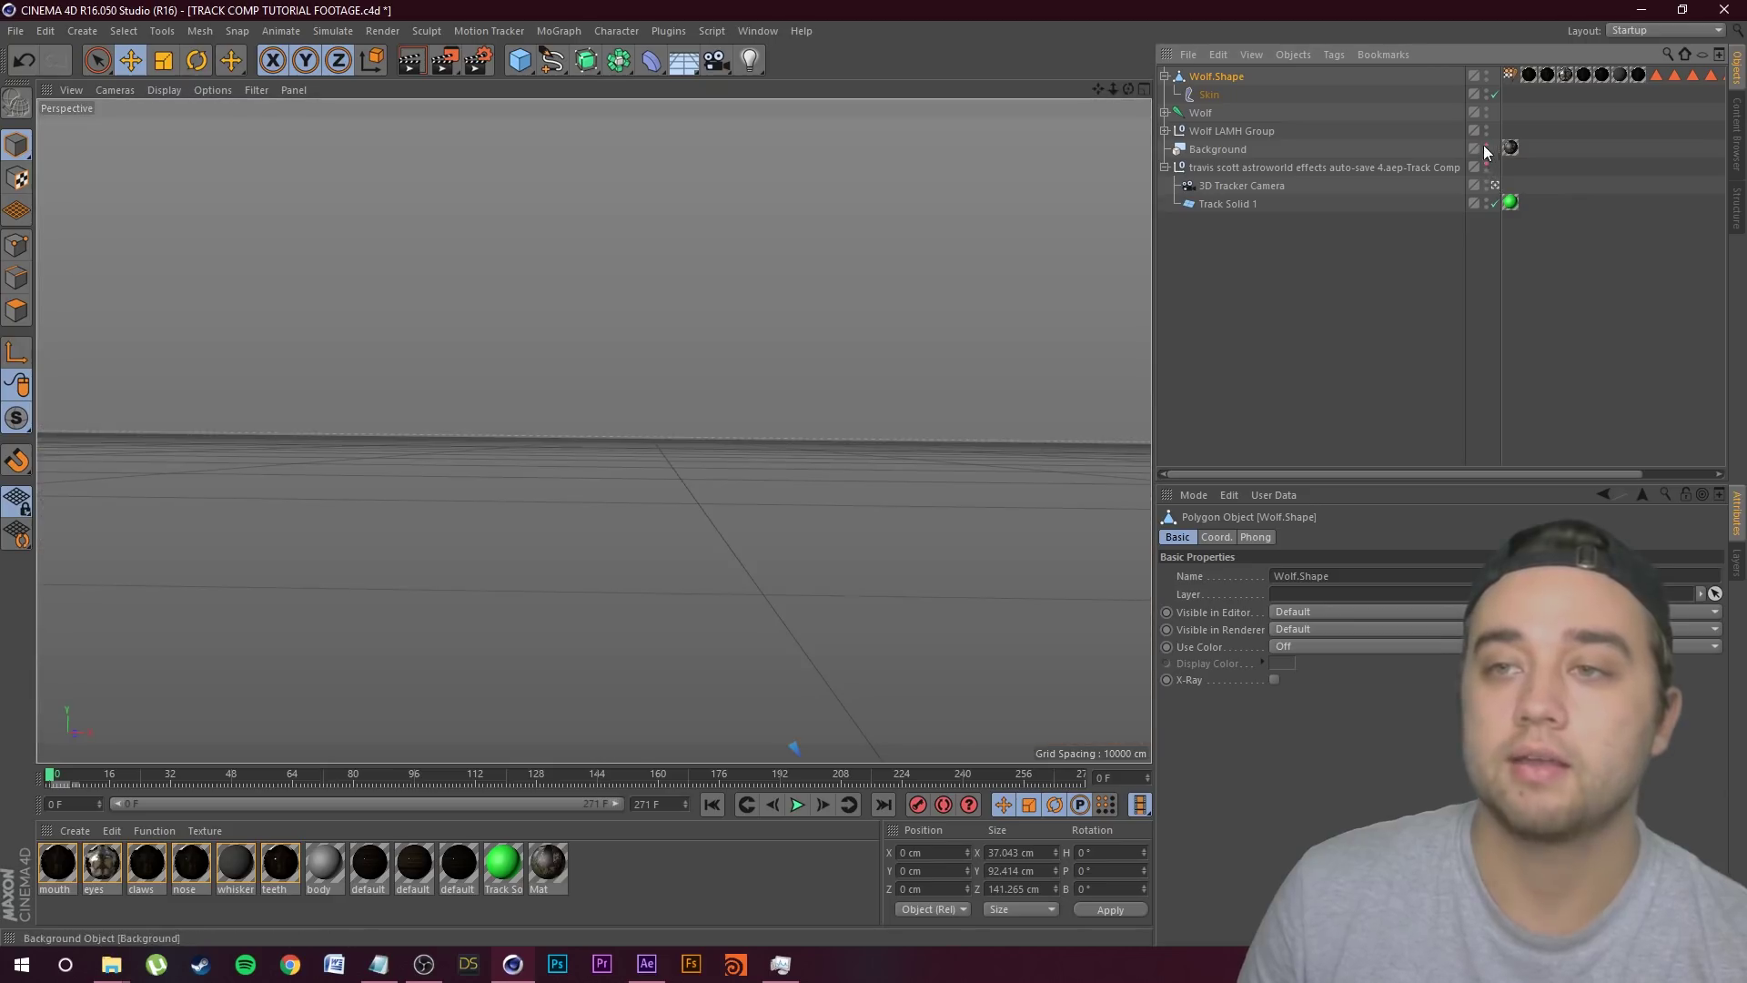
{"action": "left_click", "coordinate": [1487, 165]}
{"action": "left_click", "coordinate": [1219, 206]}
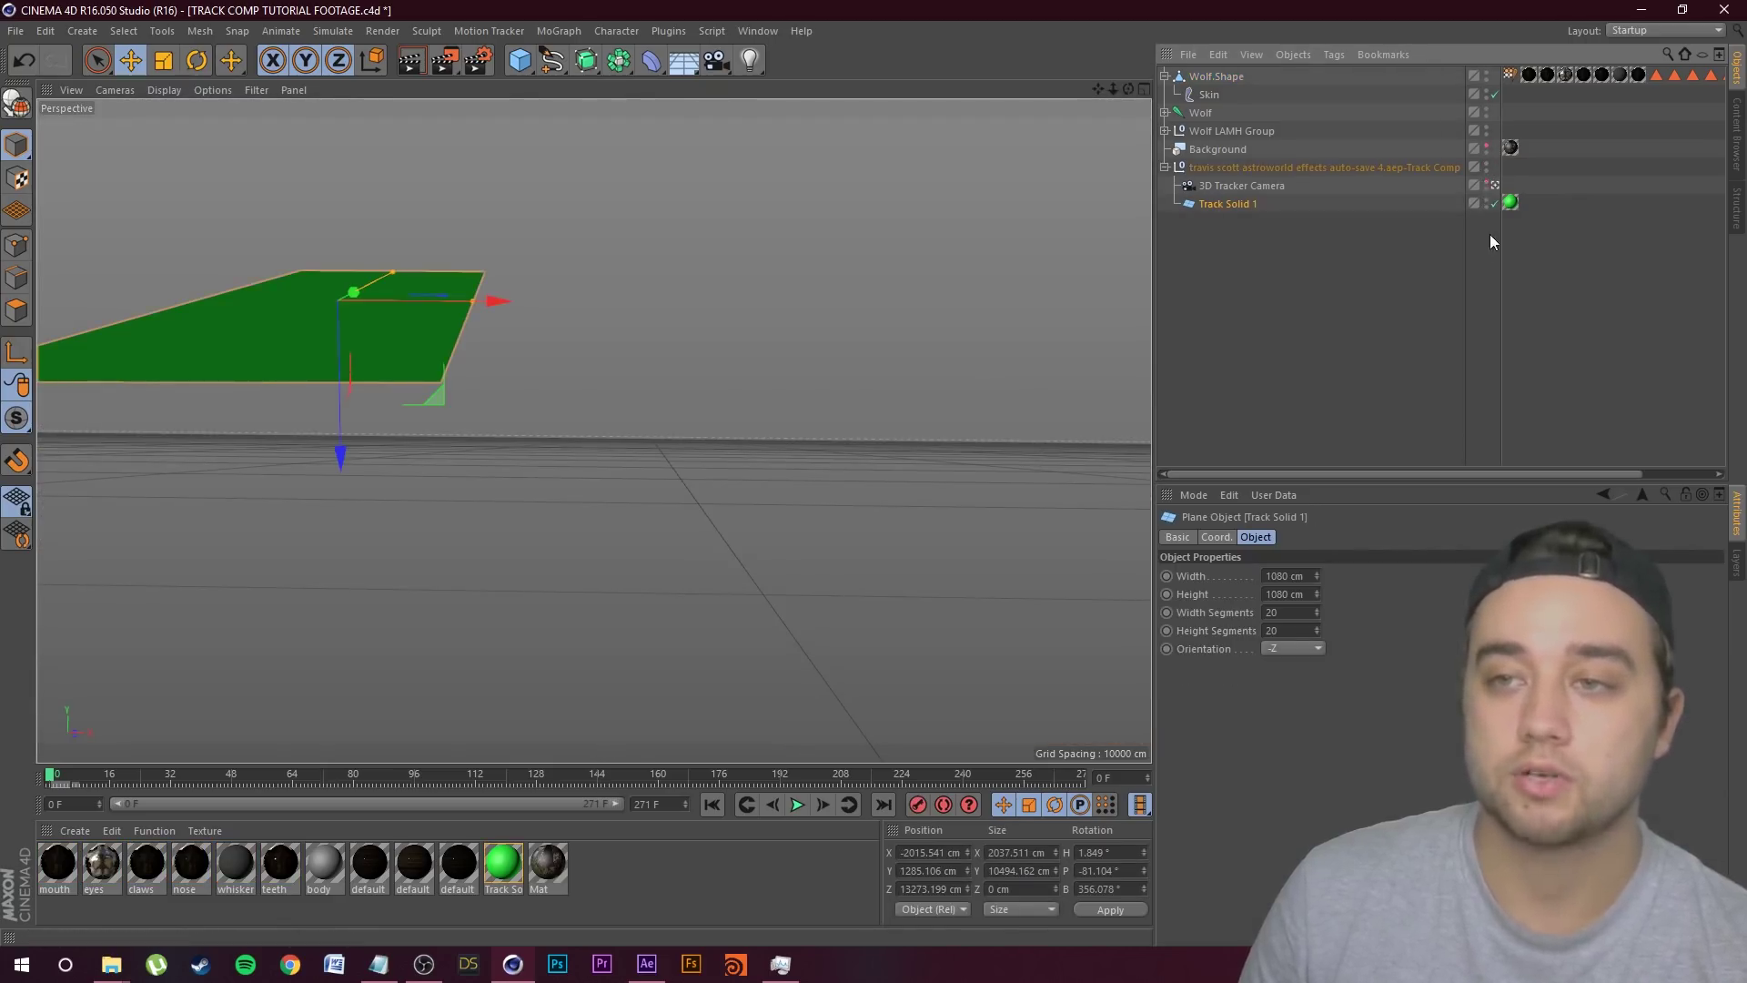
{"action": "left_click_drag", "start_coordinate": [940, 232], "coordinate": [780, 284], "text": "alt"}
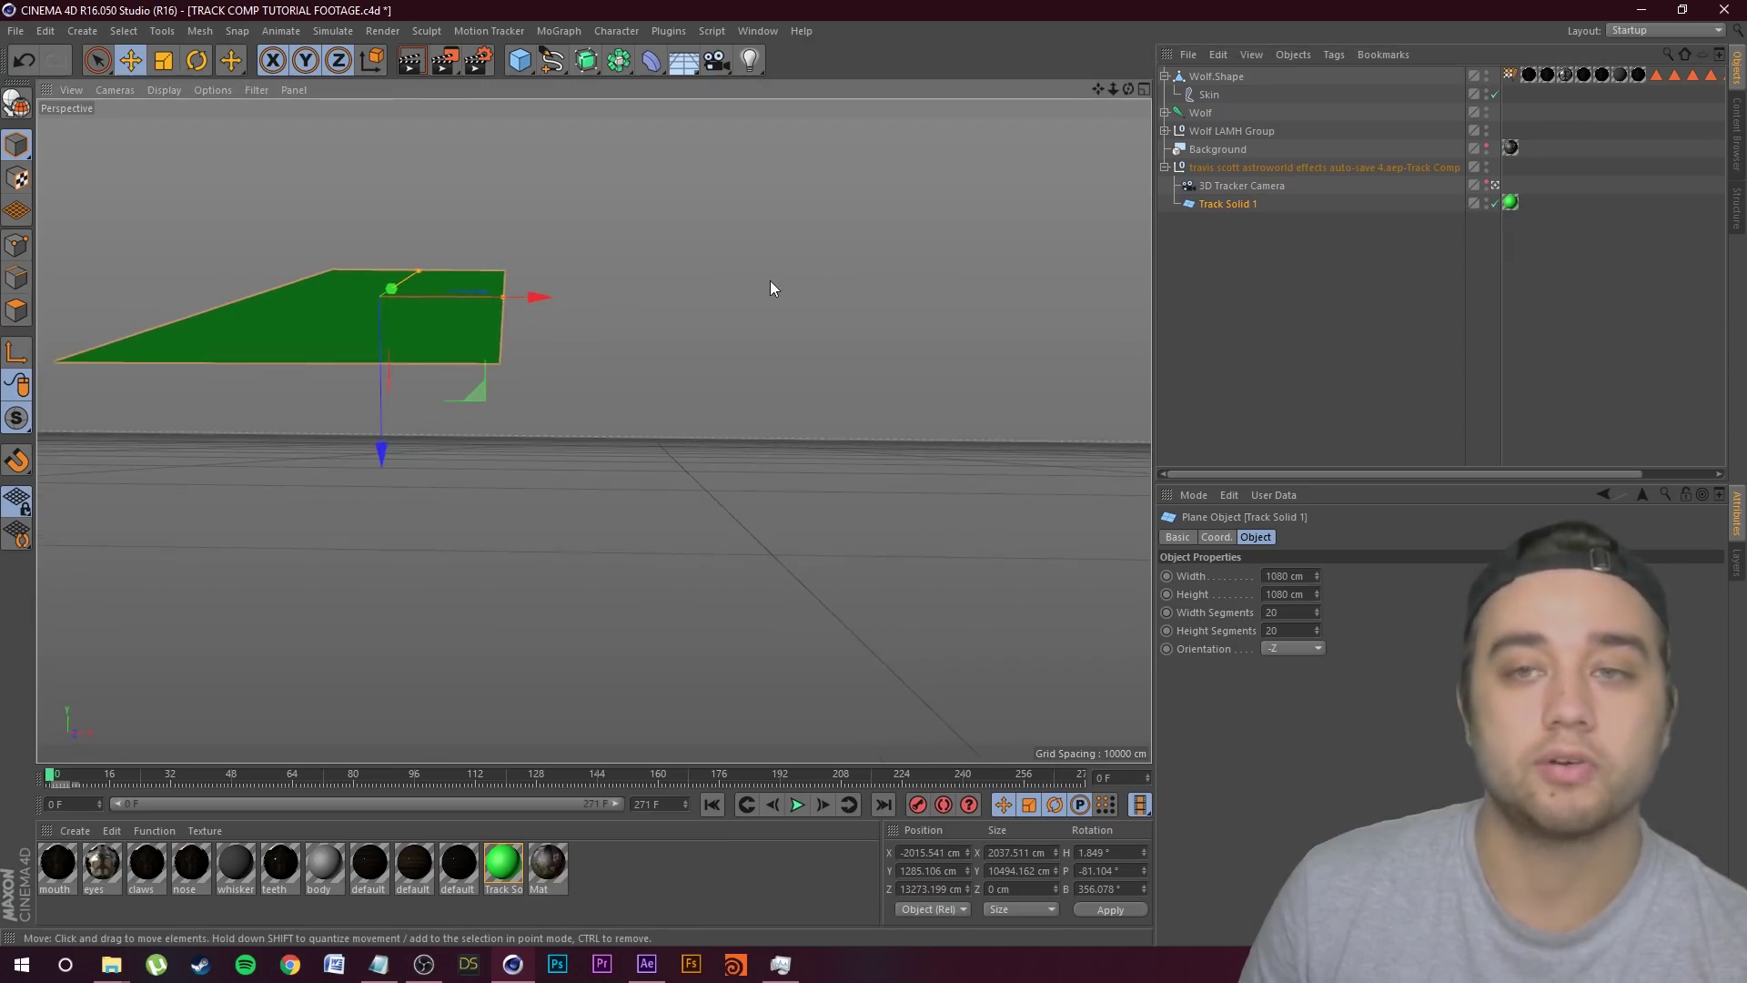
{"action": "middle_click_drag", "start_coordinate": [780, 285], "coordinate": [907, 217], "text": "alt"}
Step: Group Wolf.Shape, Wolf and Wolf LAMH Group under a single null
{"action": "left_click", "coordinate": [1164, 75]}
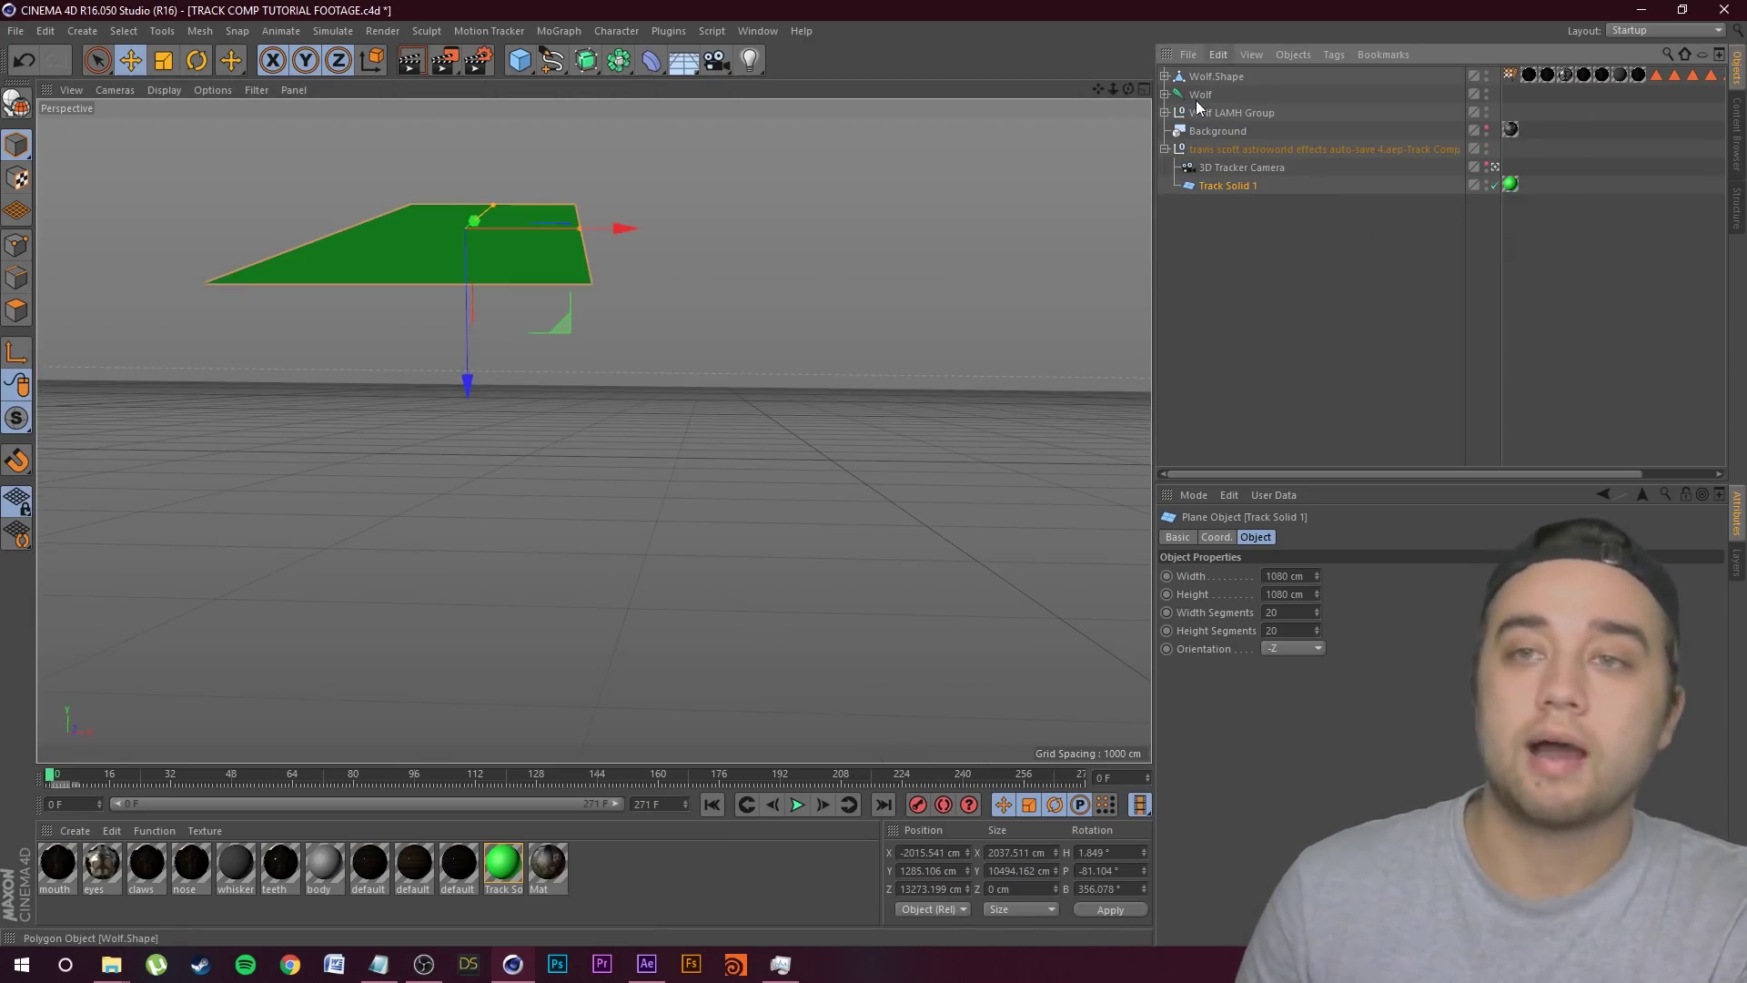
{"action": "left_click", "coordinate": [1211, 78]}
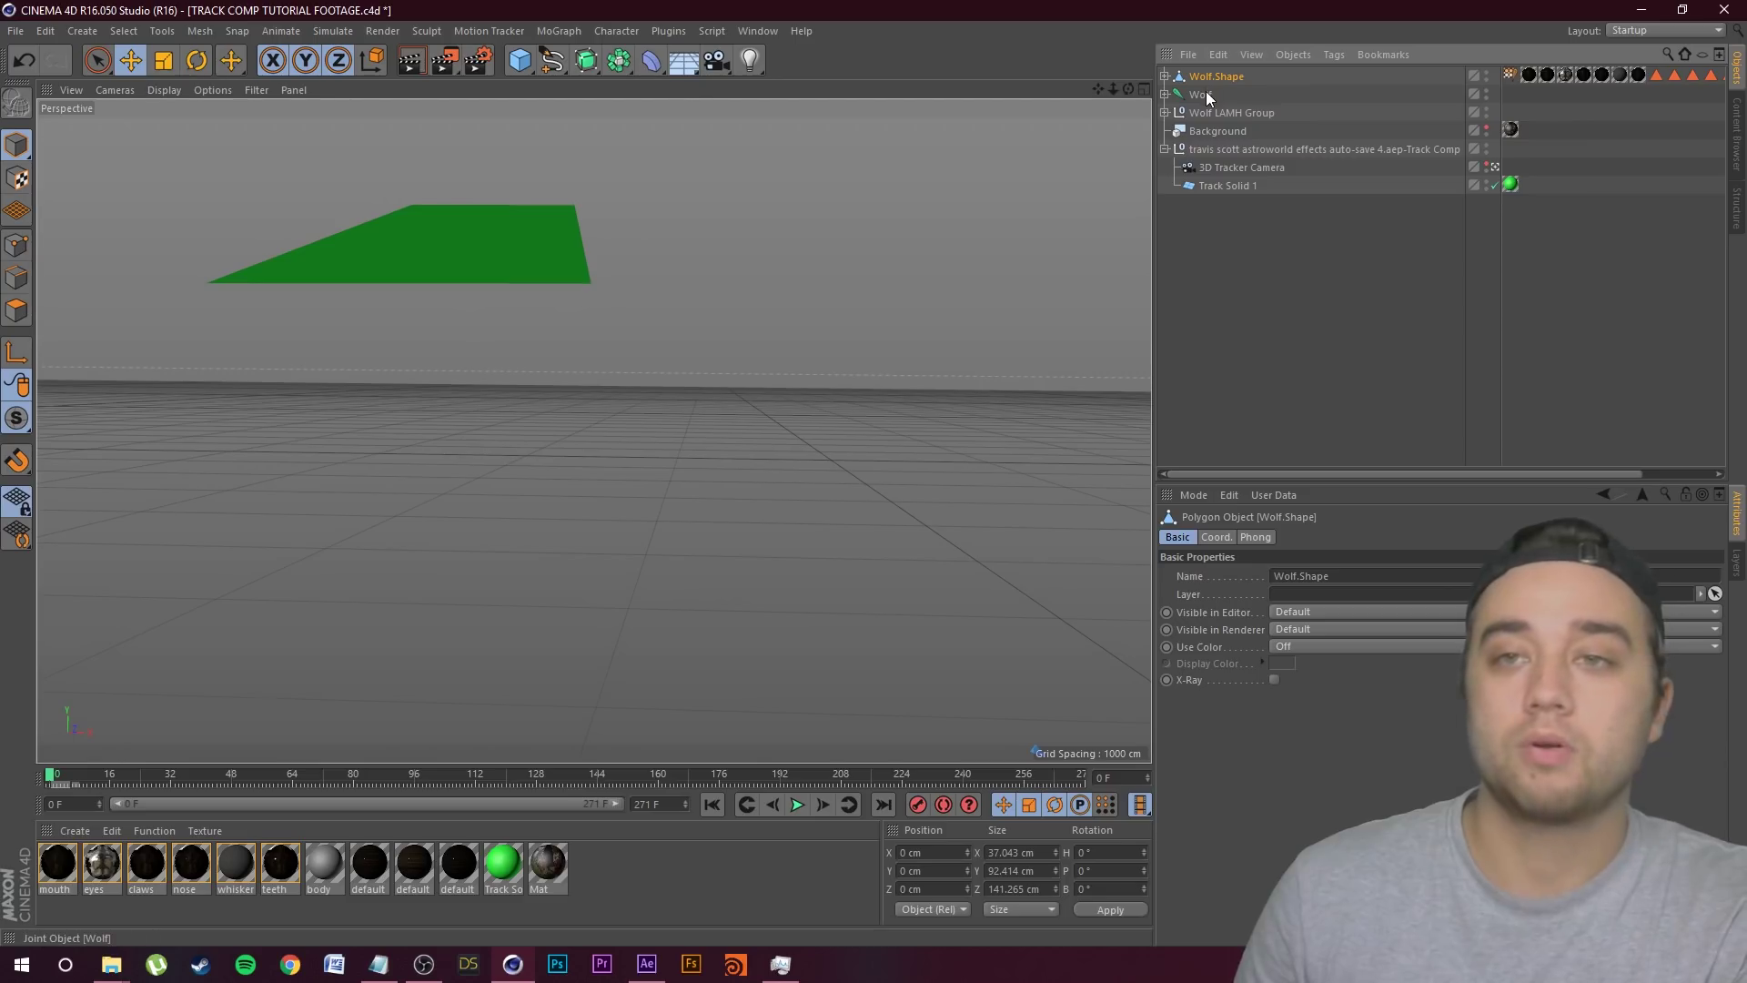
{"action": "left_click", "coordinate": [1204, 94], "text": "ctrl"}
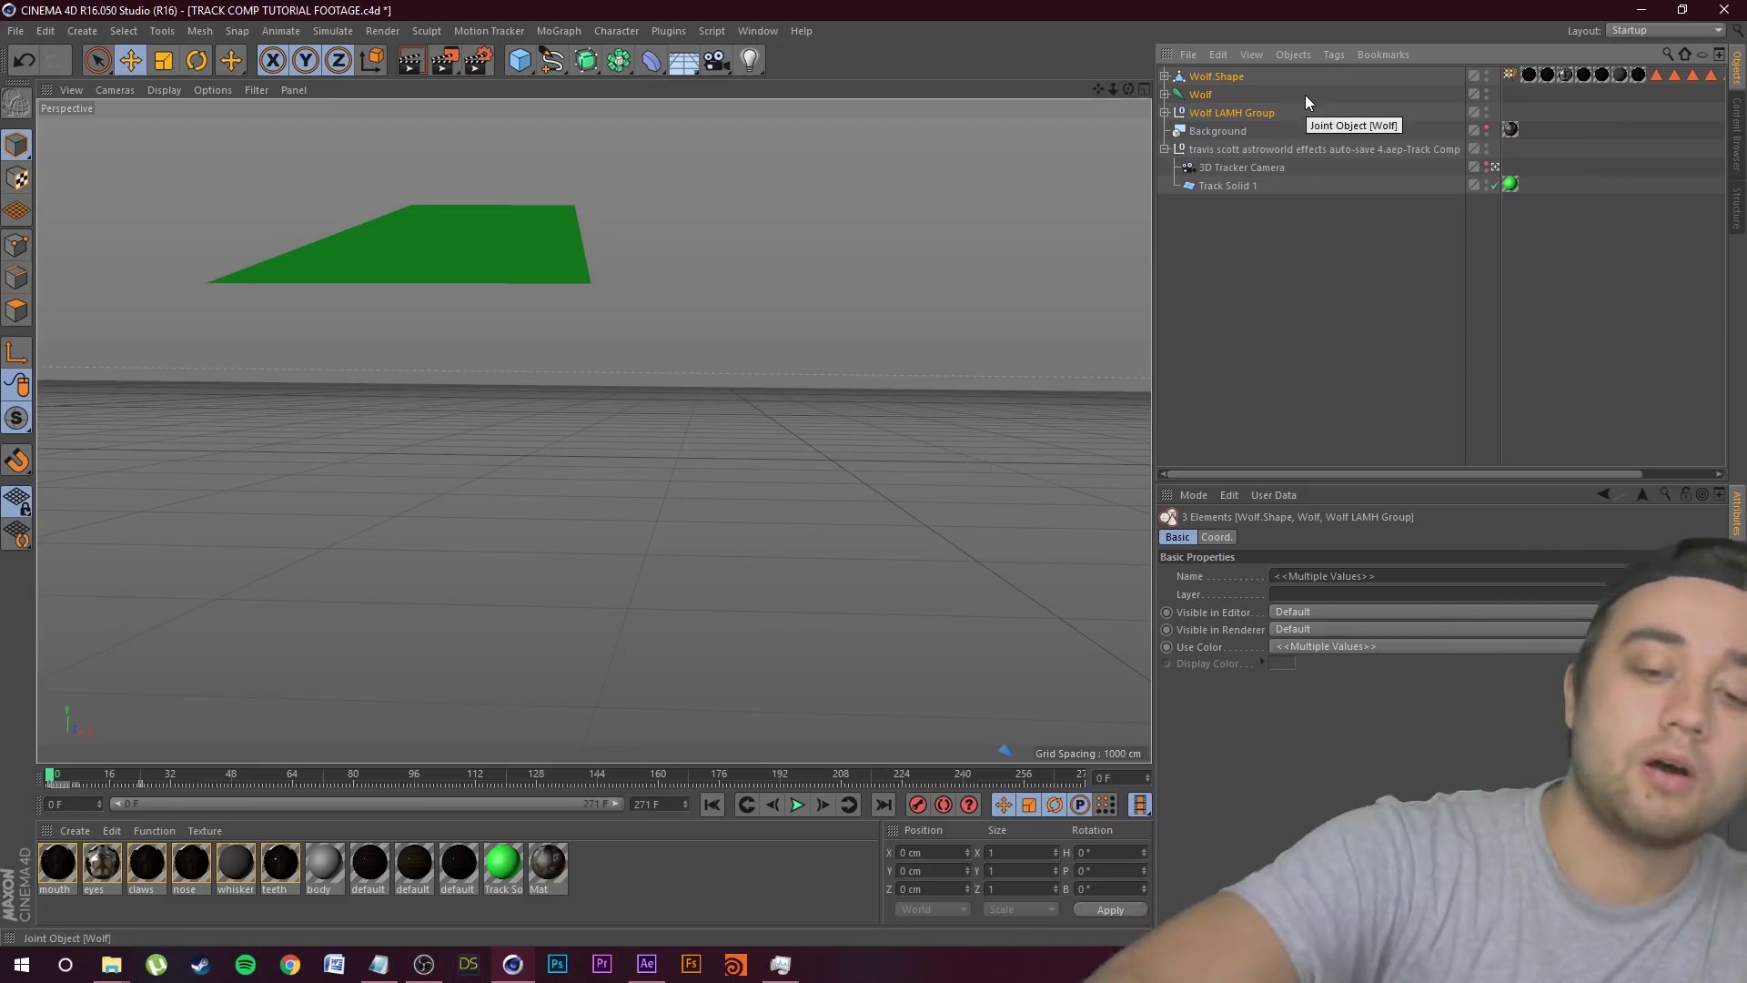
{"action": "key", "text": "alt+g"}
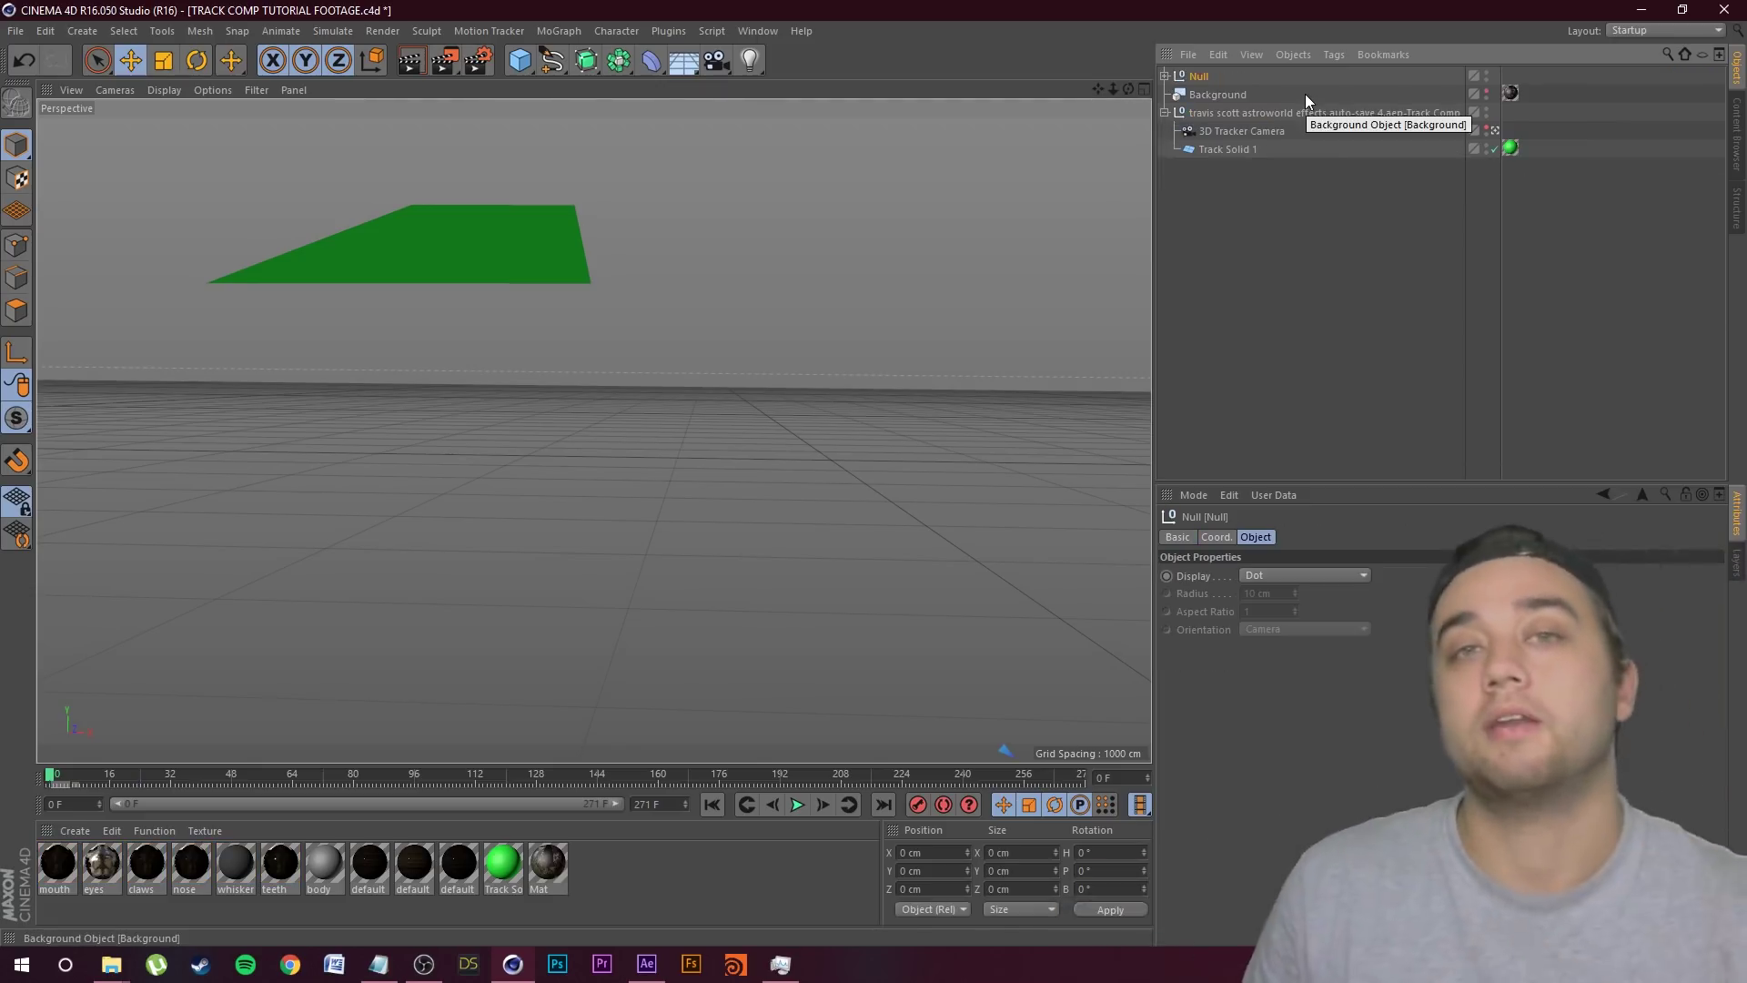
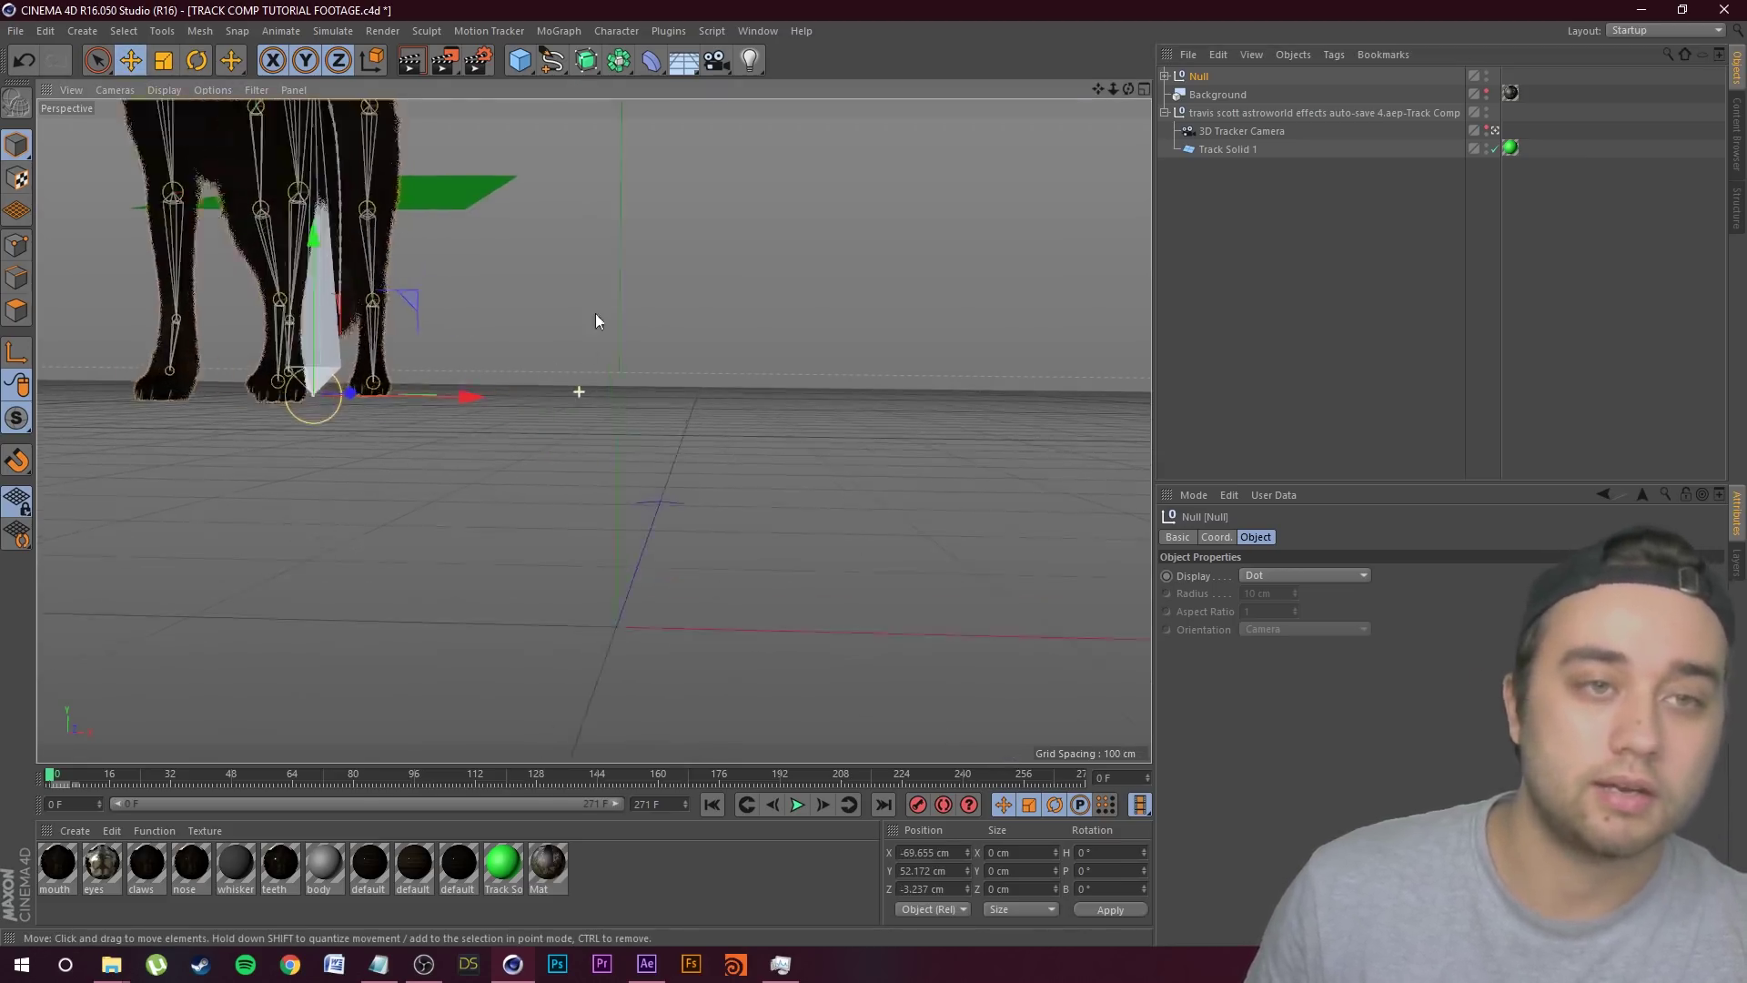
Step: Move the wolf null onto the green Track Solid 1 plane, at about X -2469, Y 1139, Z 8908 cm
{"action": "scroll", "coordinate": [595, 313], "scroll_direction": "down", "scroll_amount": 3}
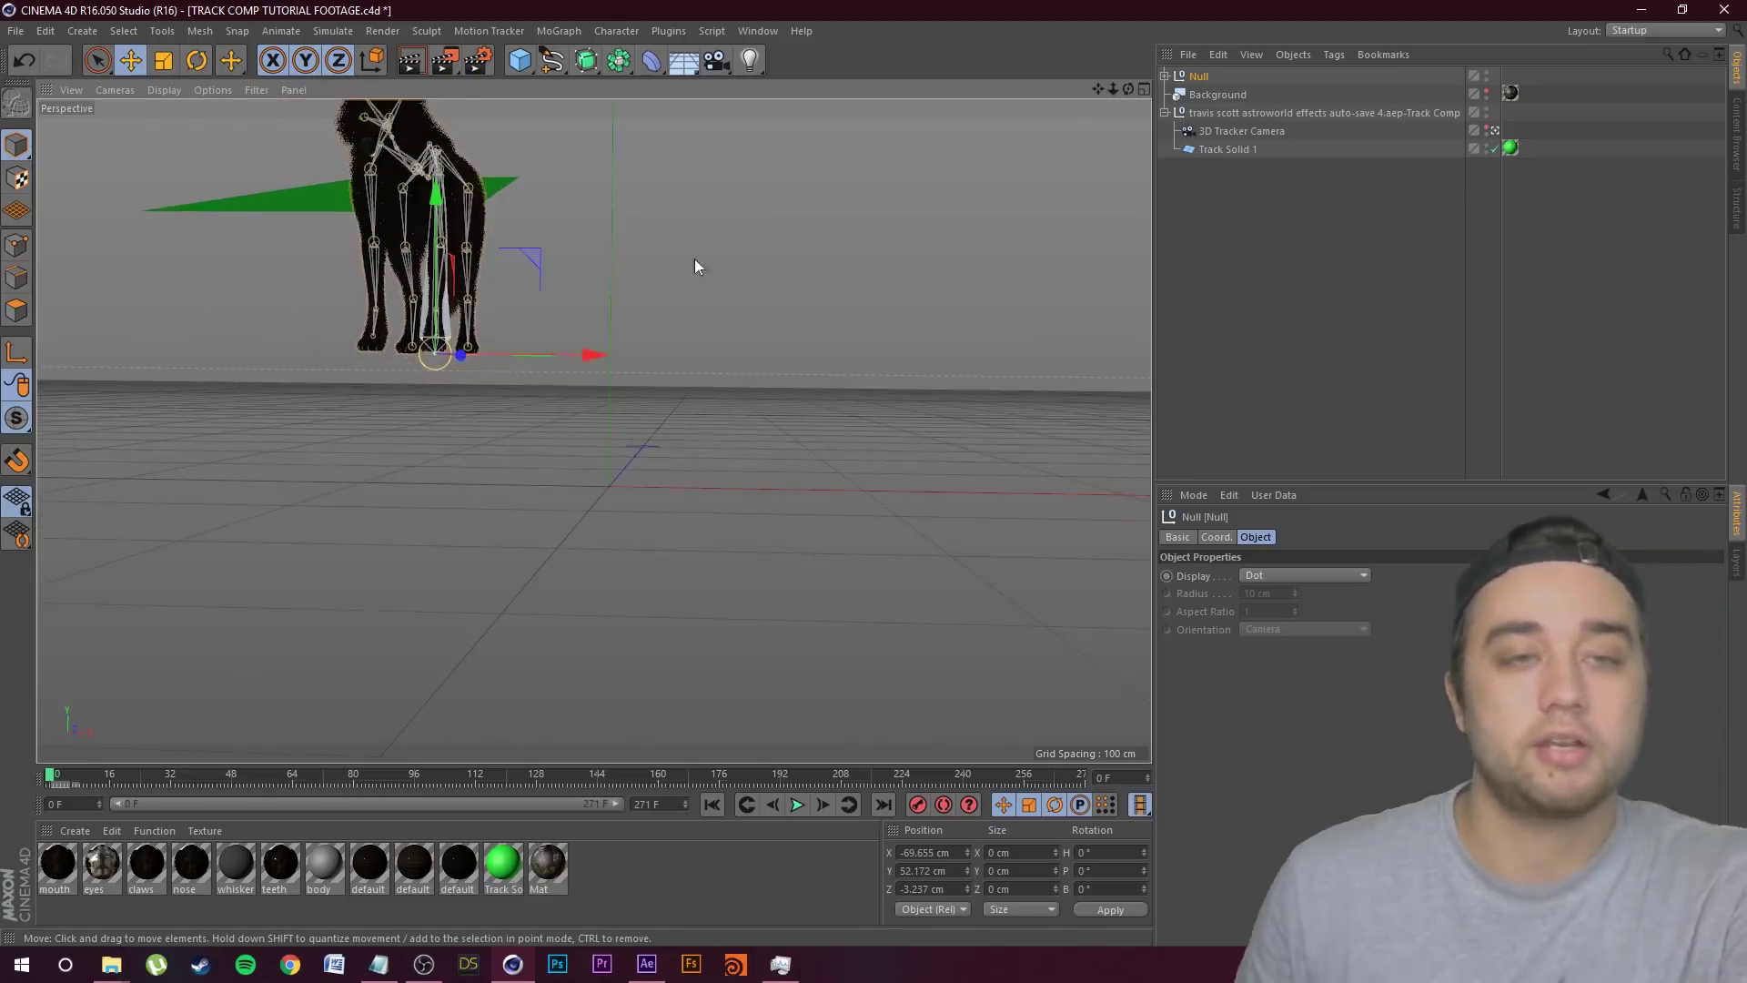
{"action": "scroll", "coordinate": [695, 265], "scroll_direction": "down", "scroll_amount": 3}
{"action": "left_click_drag", "start_coordinate": [1100, 89], "coordinate": [1047, 155]}
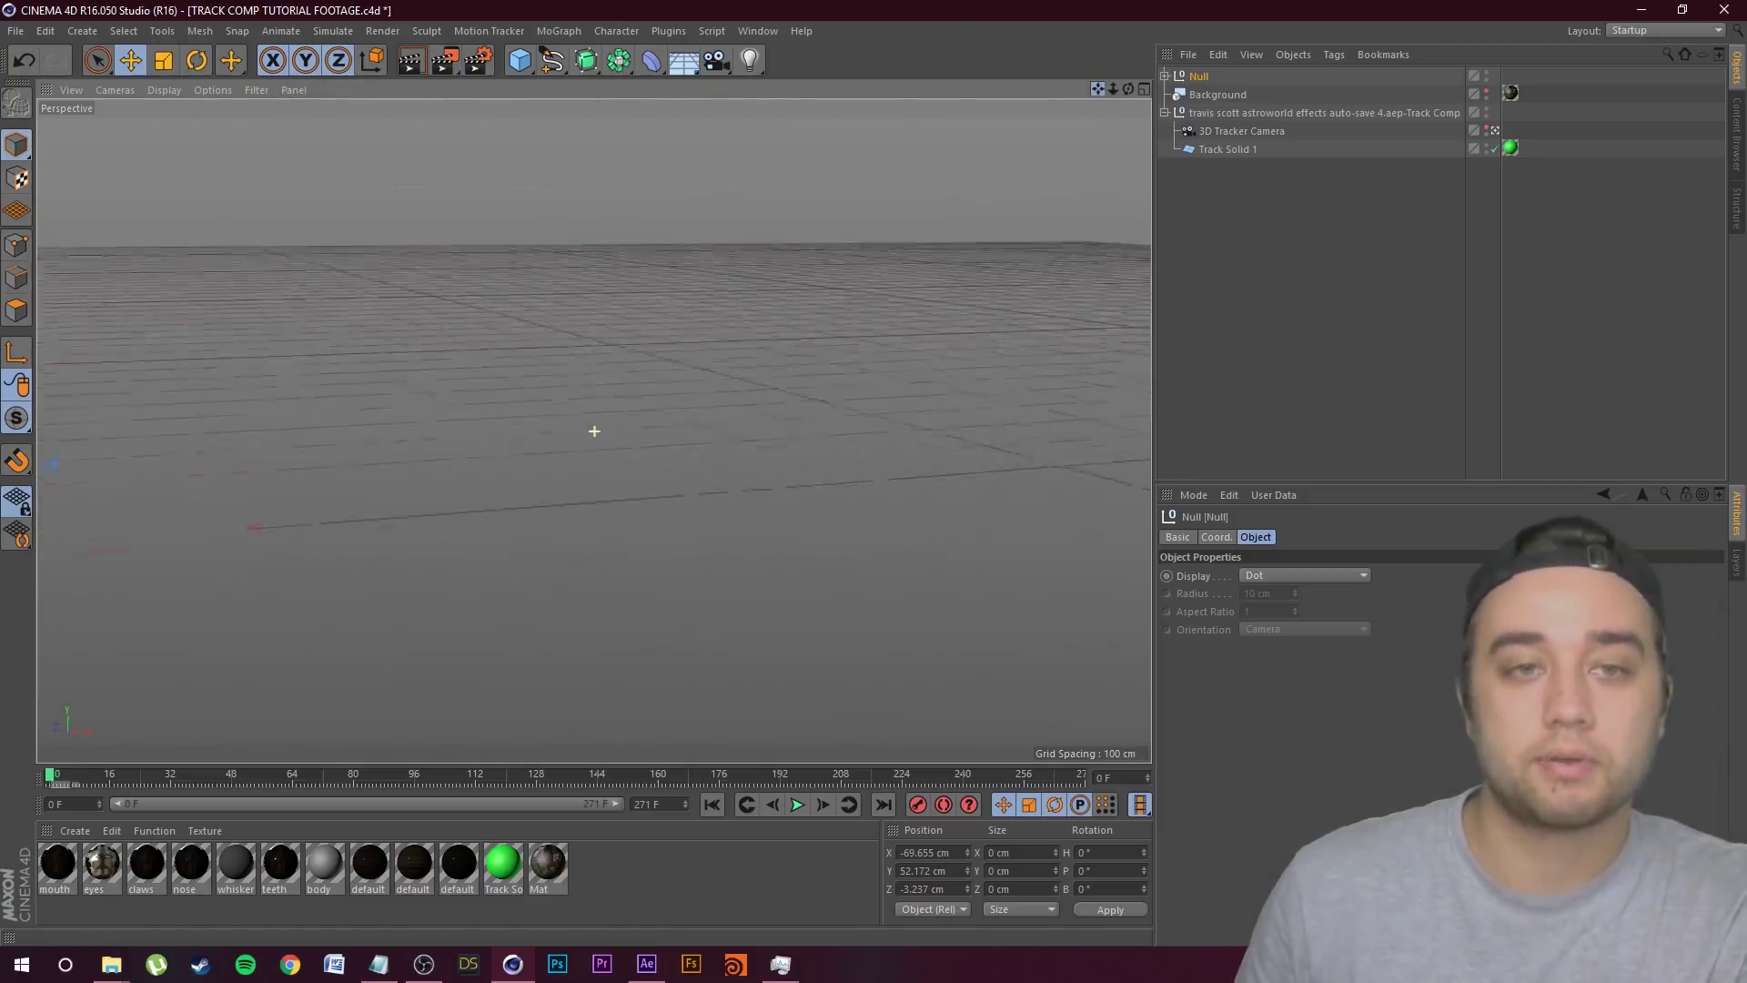
{"action": "middle_click_drag", "start_coordinate": [595, 431], "coordinate": [1271, 12], "text": "alt"}
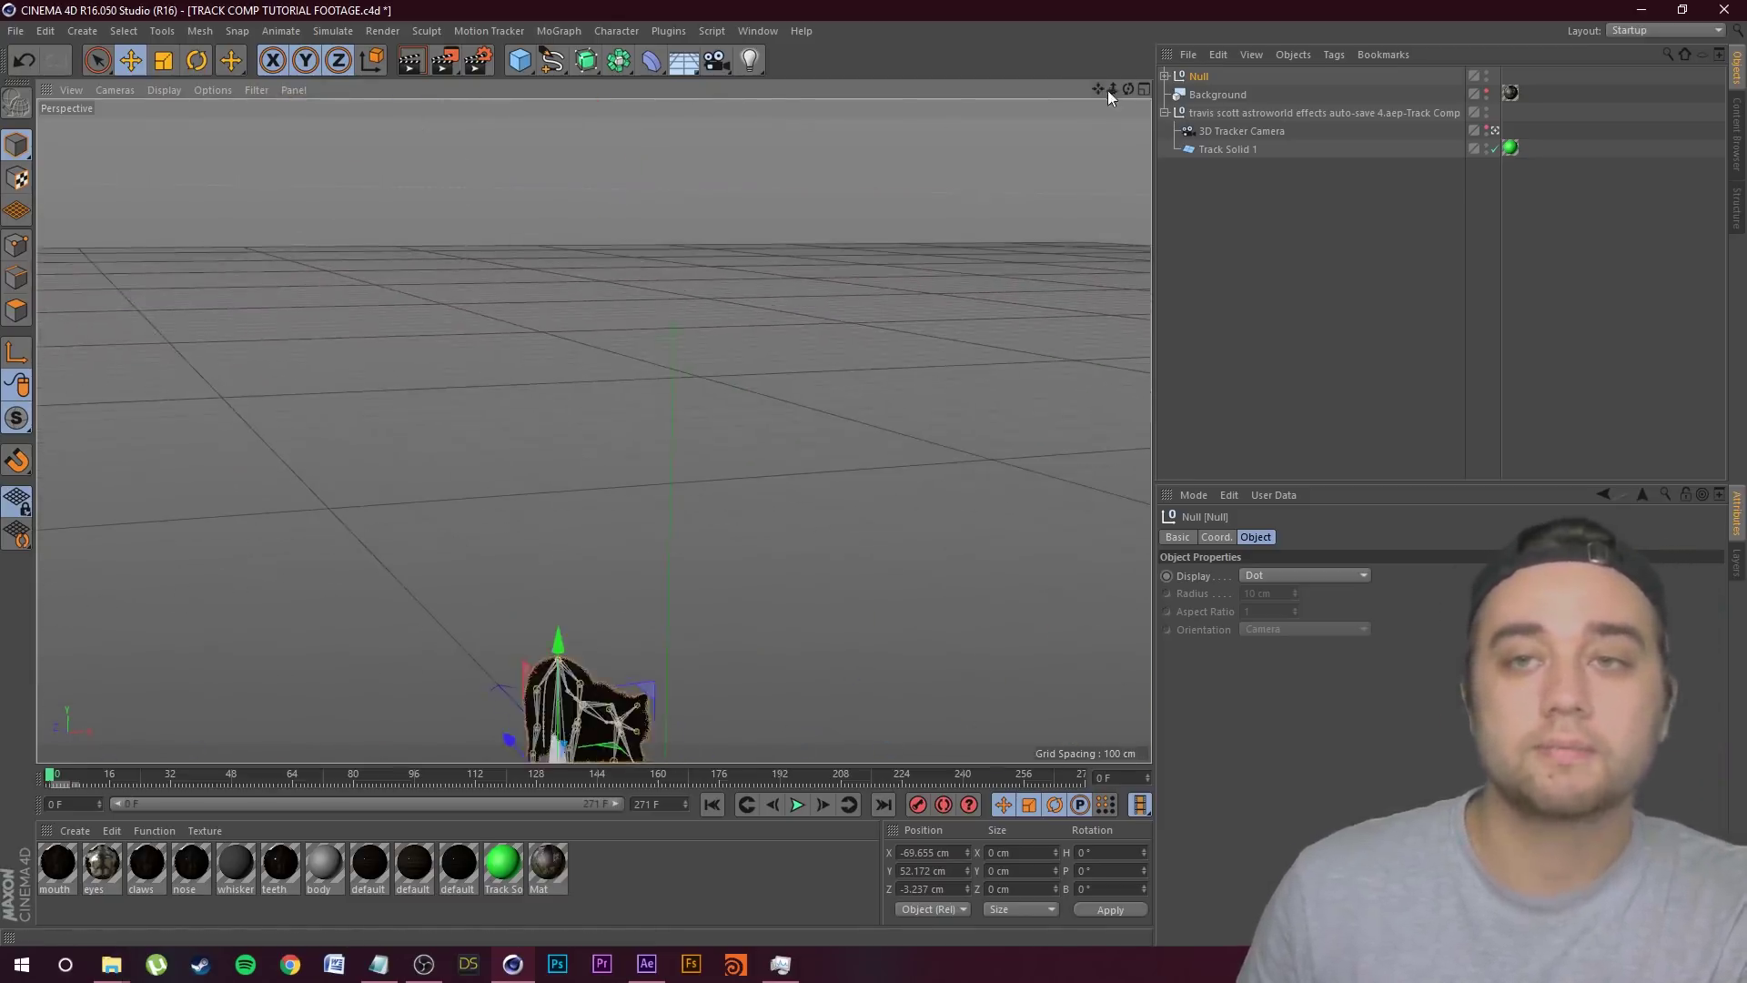
{"action": "left_click_drag", "start_coordinate": [1110, 91], "coordinate": [920, 96]}
{"action": "left_click_drag", "start_coordinate": [597, 442], "coordinate": [506, 168]}
{"action": "left_click_drag", "start_coordinate": [416, 302], "coordinate": [808, 534]}
{"action": "left_click_drag", "start_coordinate": [1112, 88], "coordinate": [1138, 91]}
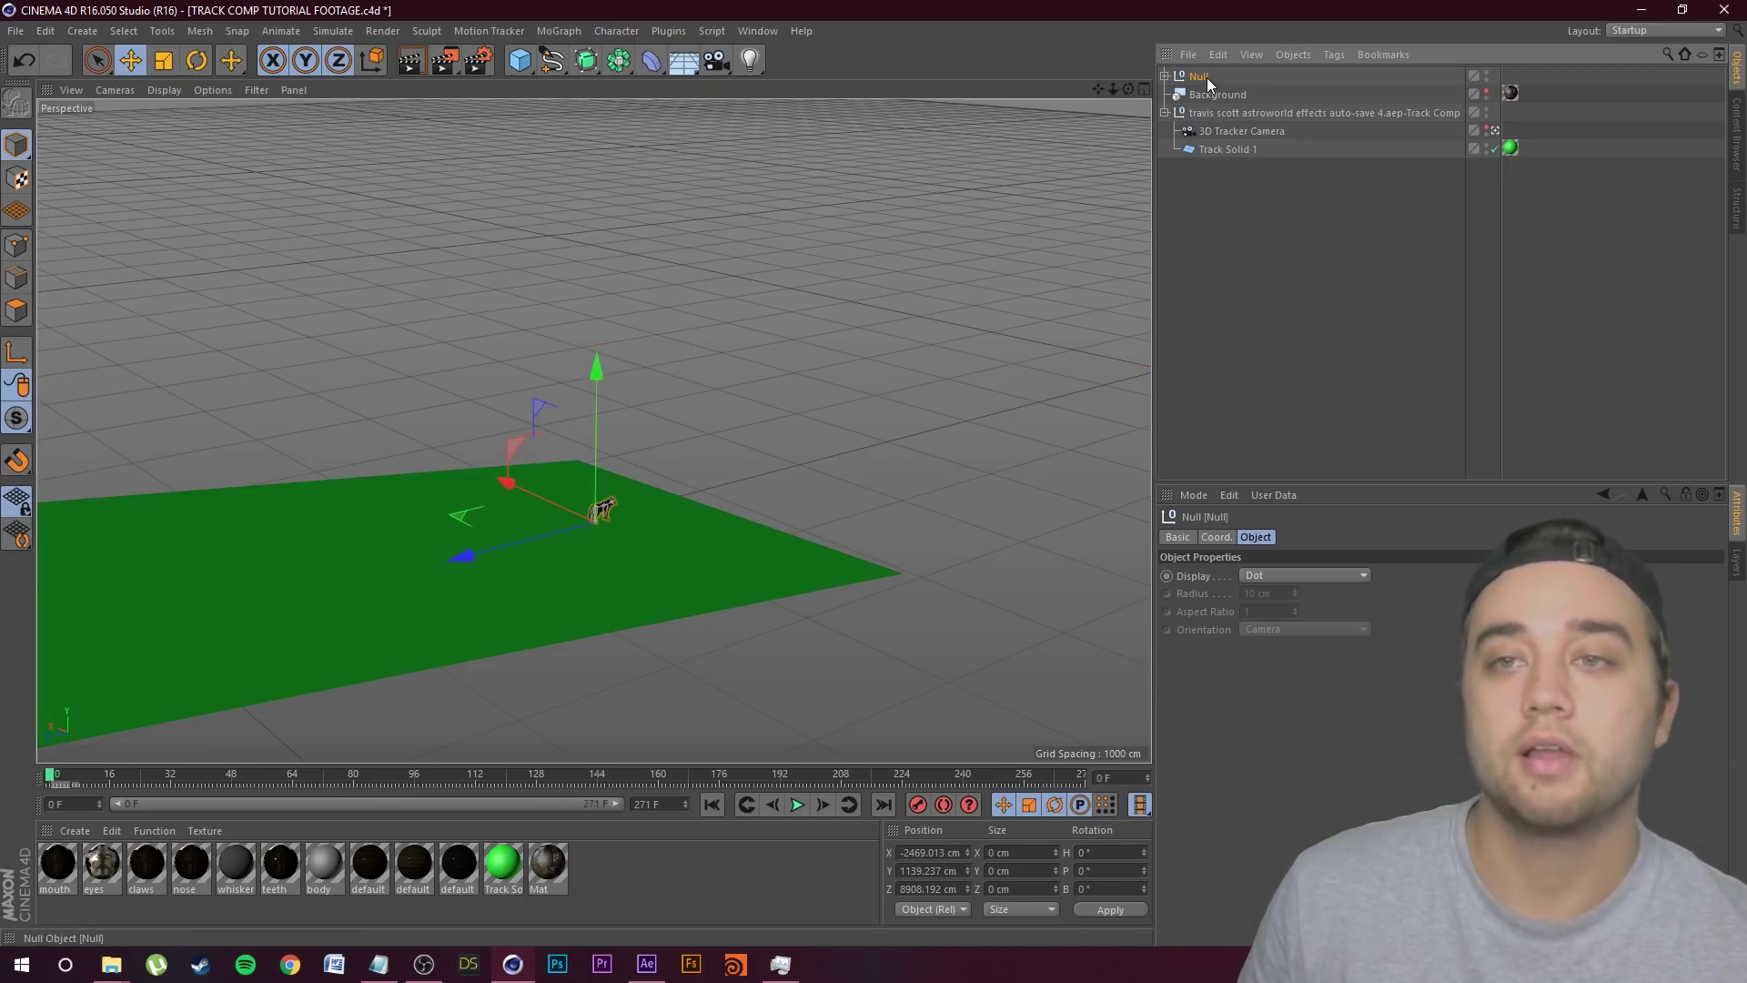
Step: Set the wolf null's scale to 30 on X, Y and Z
{"action": "left_click", "coordinate": [1216, 538]}
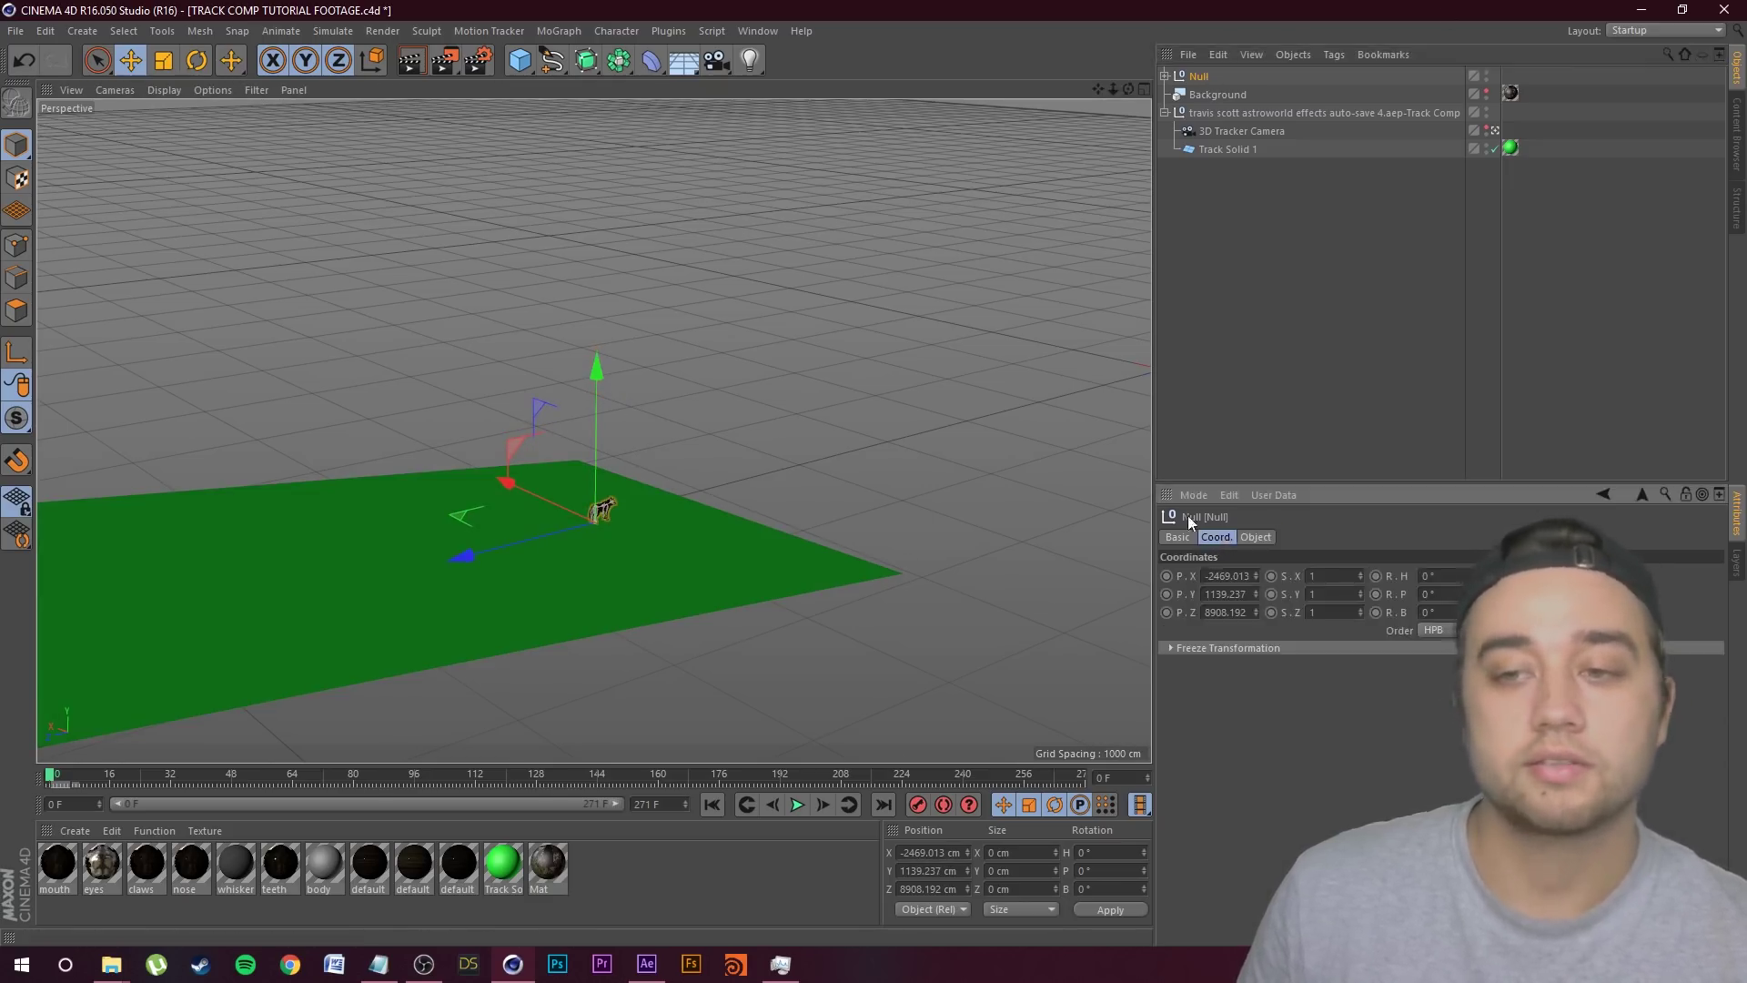
{"action": "left_click", "coordinate": [1338, 575]}
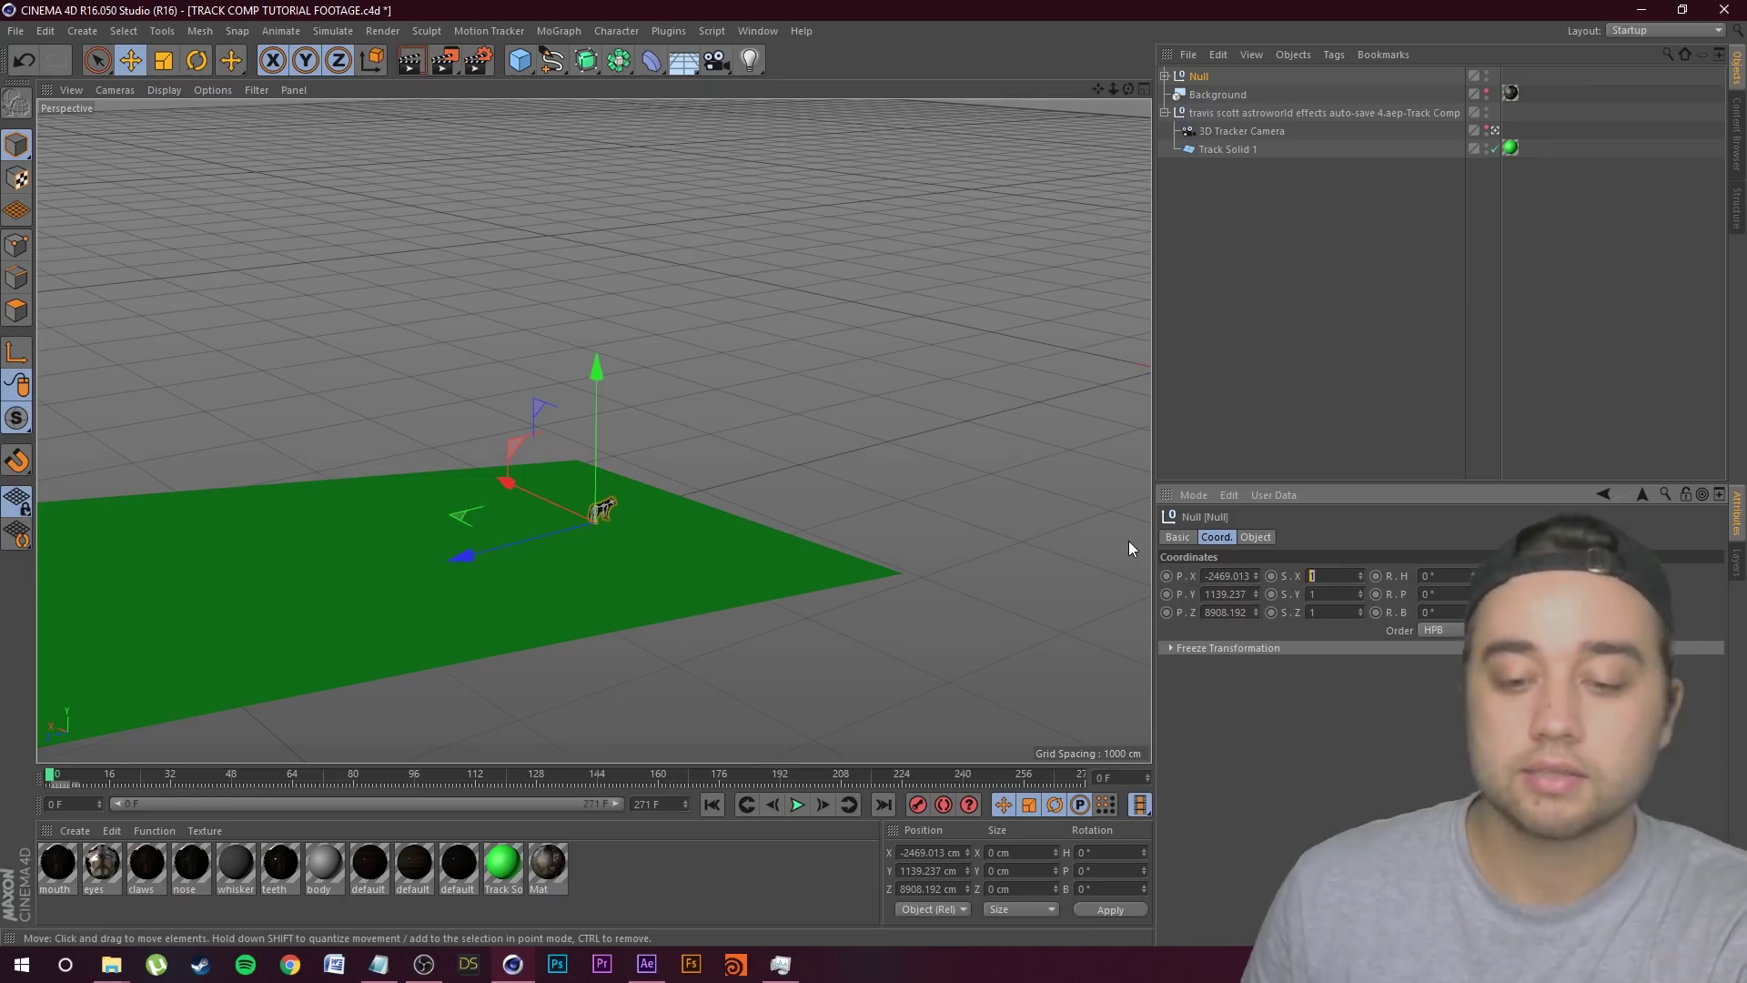
{"action": "type", "text": "30"}
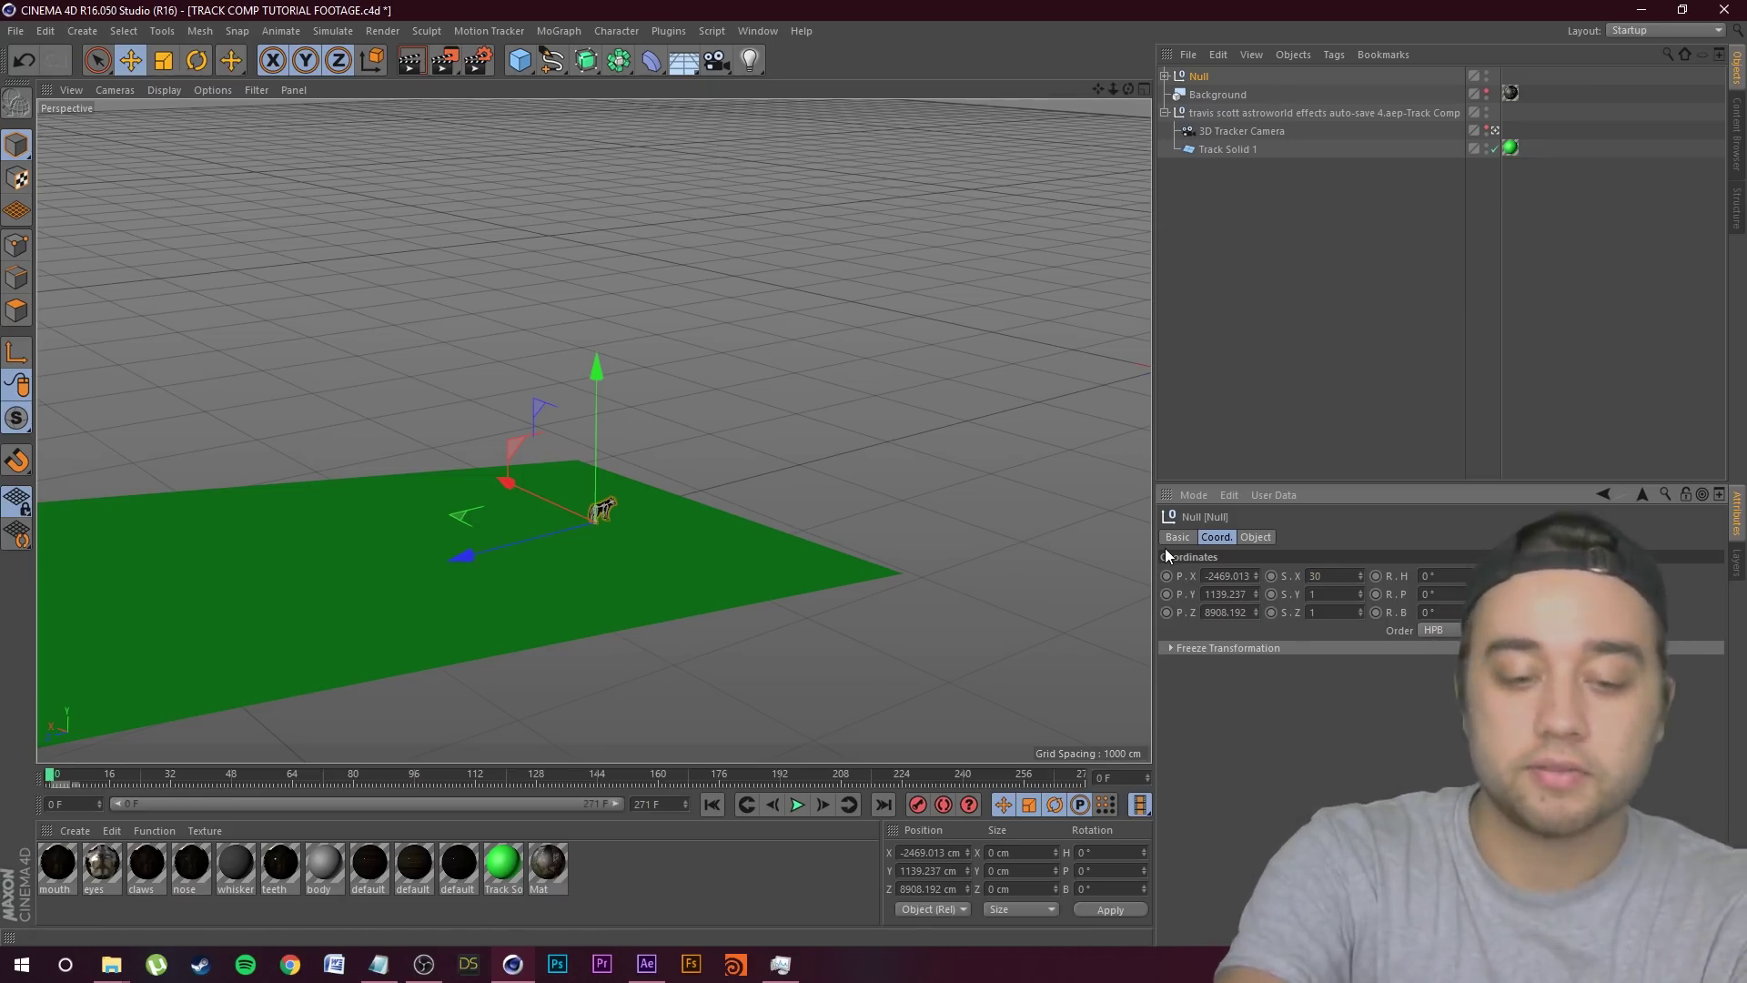
{"action": "key", "text": "Tab"}
{"action": "type", "text": "30"}
{"action": "key", "text": "Tab"}
{"action": "type", "text": "30"}
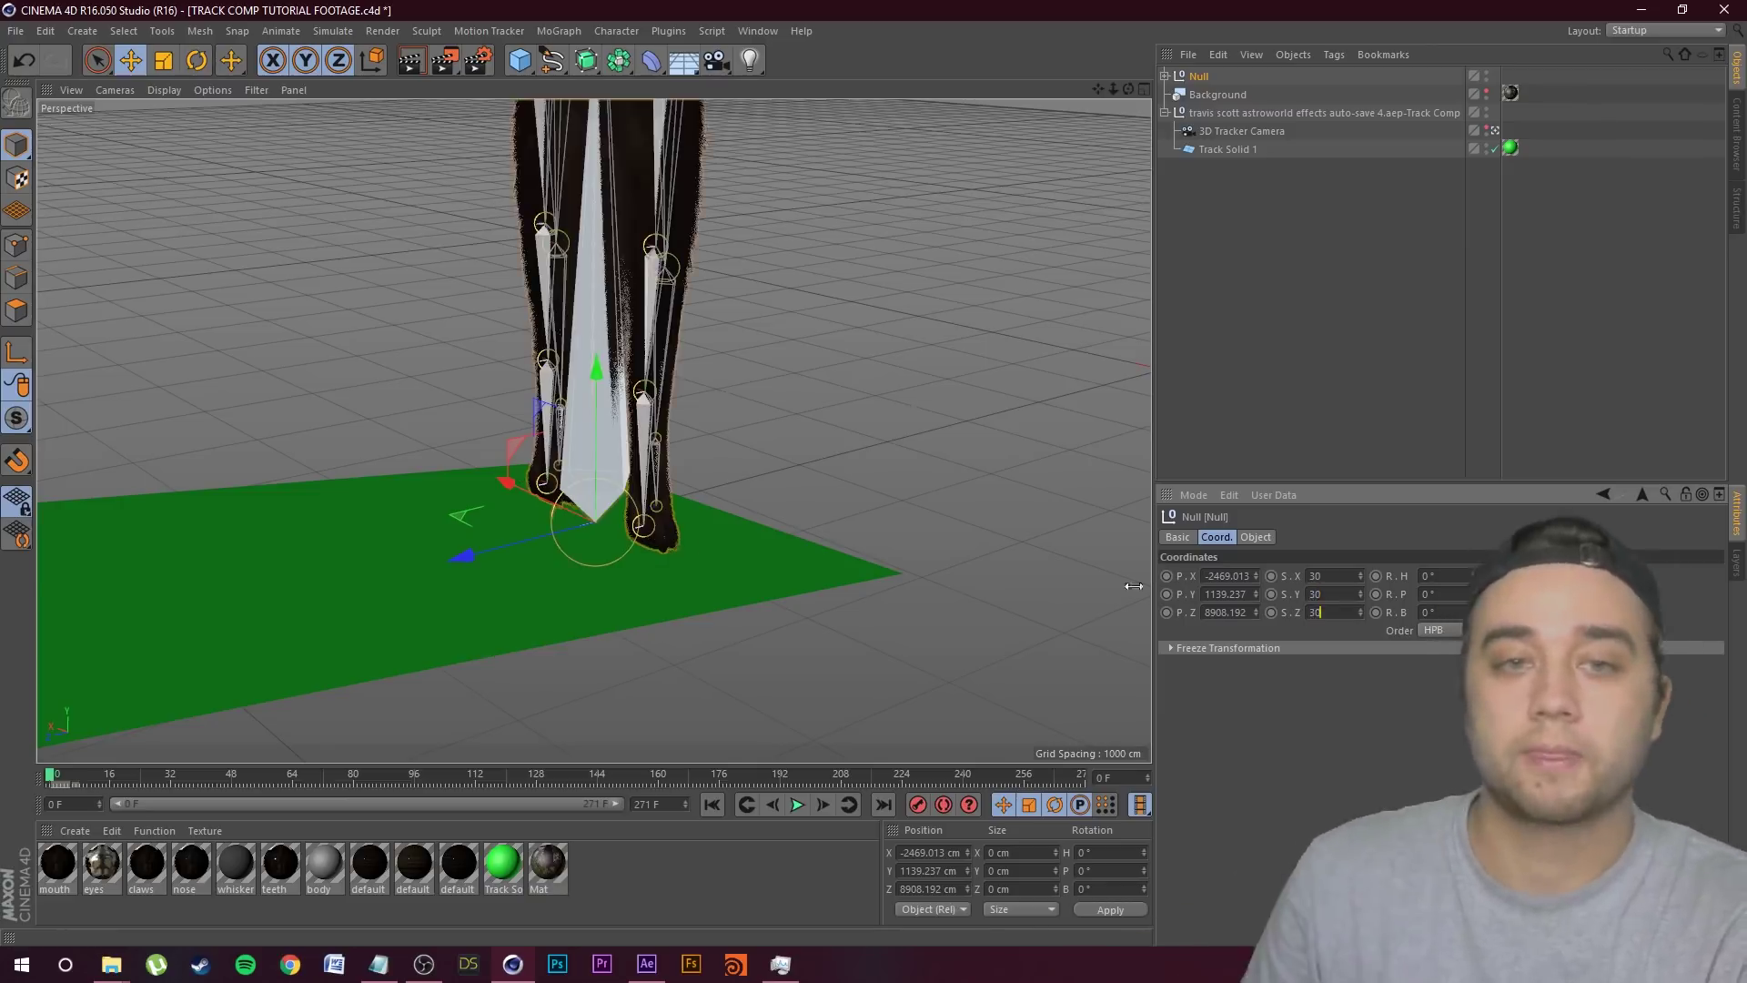
{"action": "key", "text": "Return"}
Step: Move the wolf null along the green plane to about Y 1875, Z 14326 cm and pitch it about 7° to match the plane's tilt
{"action": "scroll", "coordinate": [985, 278], "scroll_direction": "down", "scroll_amount": 6}
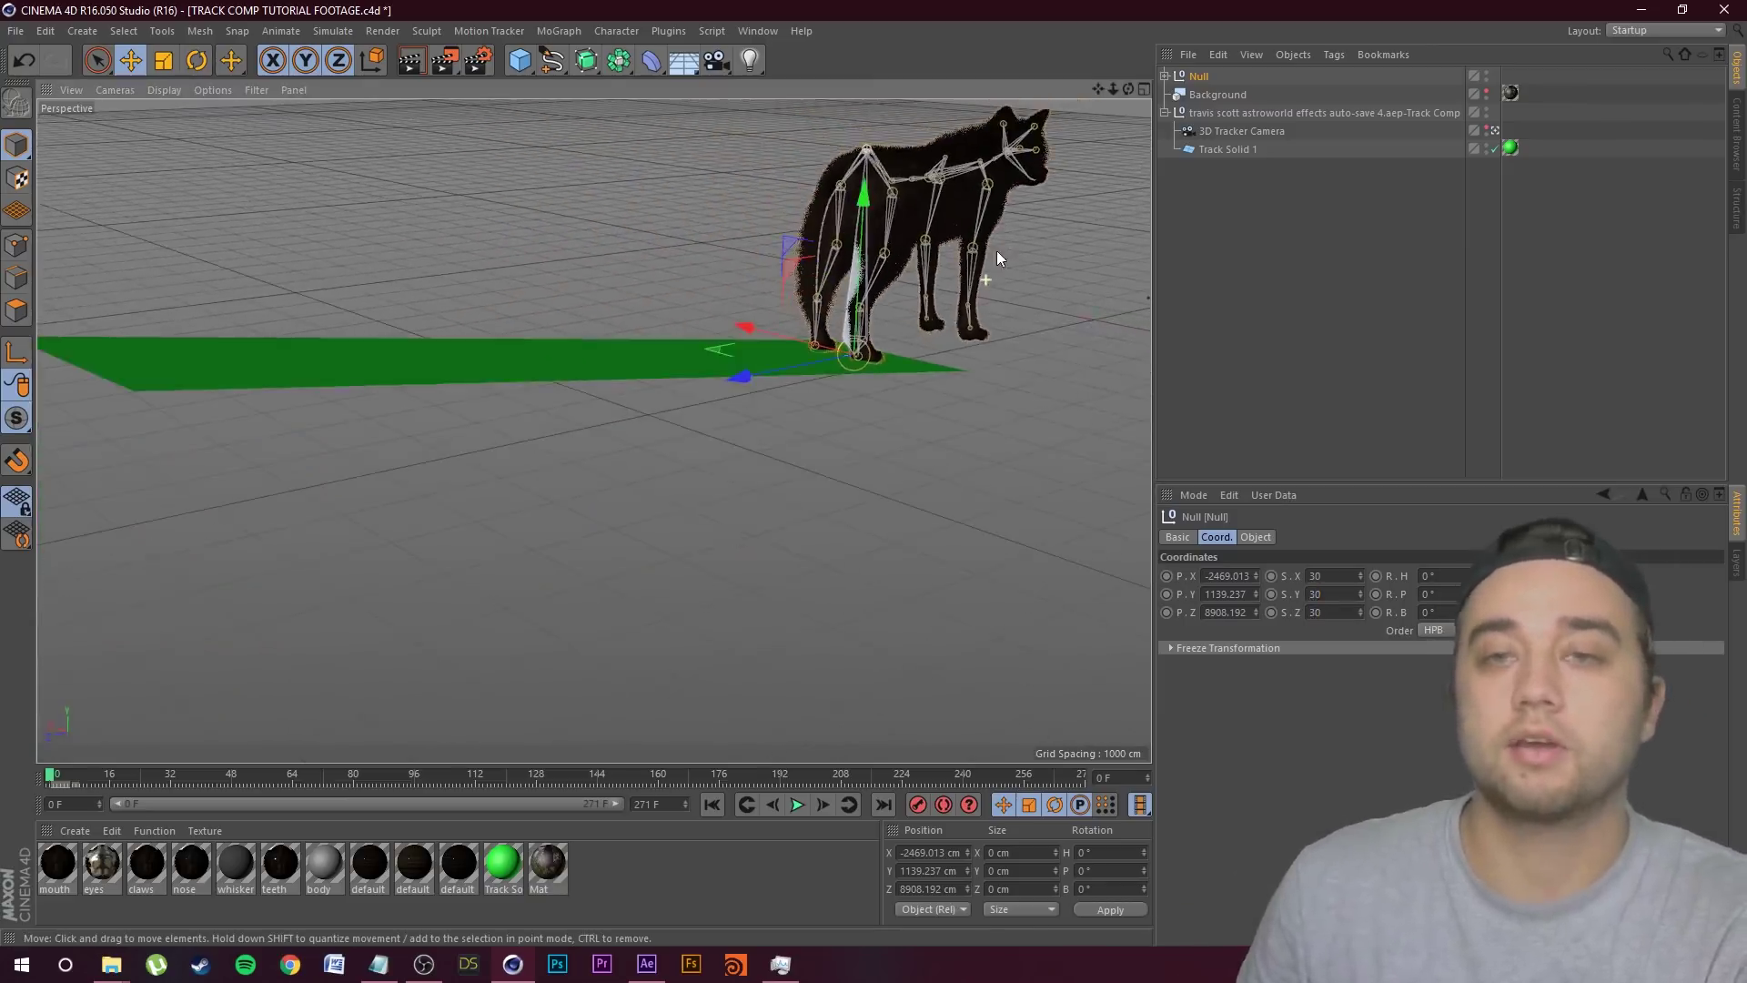
{"action": "left_click_drag", "start_coordinate": [763, 392], "coordinate": [482, 227]}
{"action": "left_click_drag", "start_coordinate": [1114, 90], "coordinate": [1045, 155]}
{"action": "key", "text": "r"}
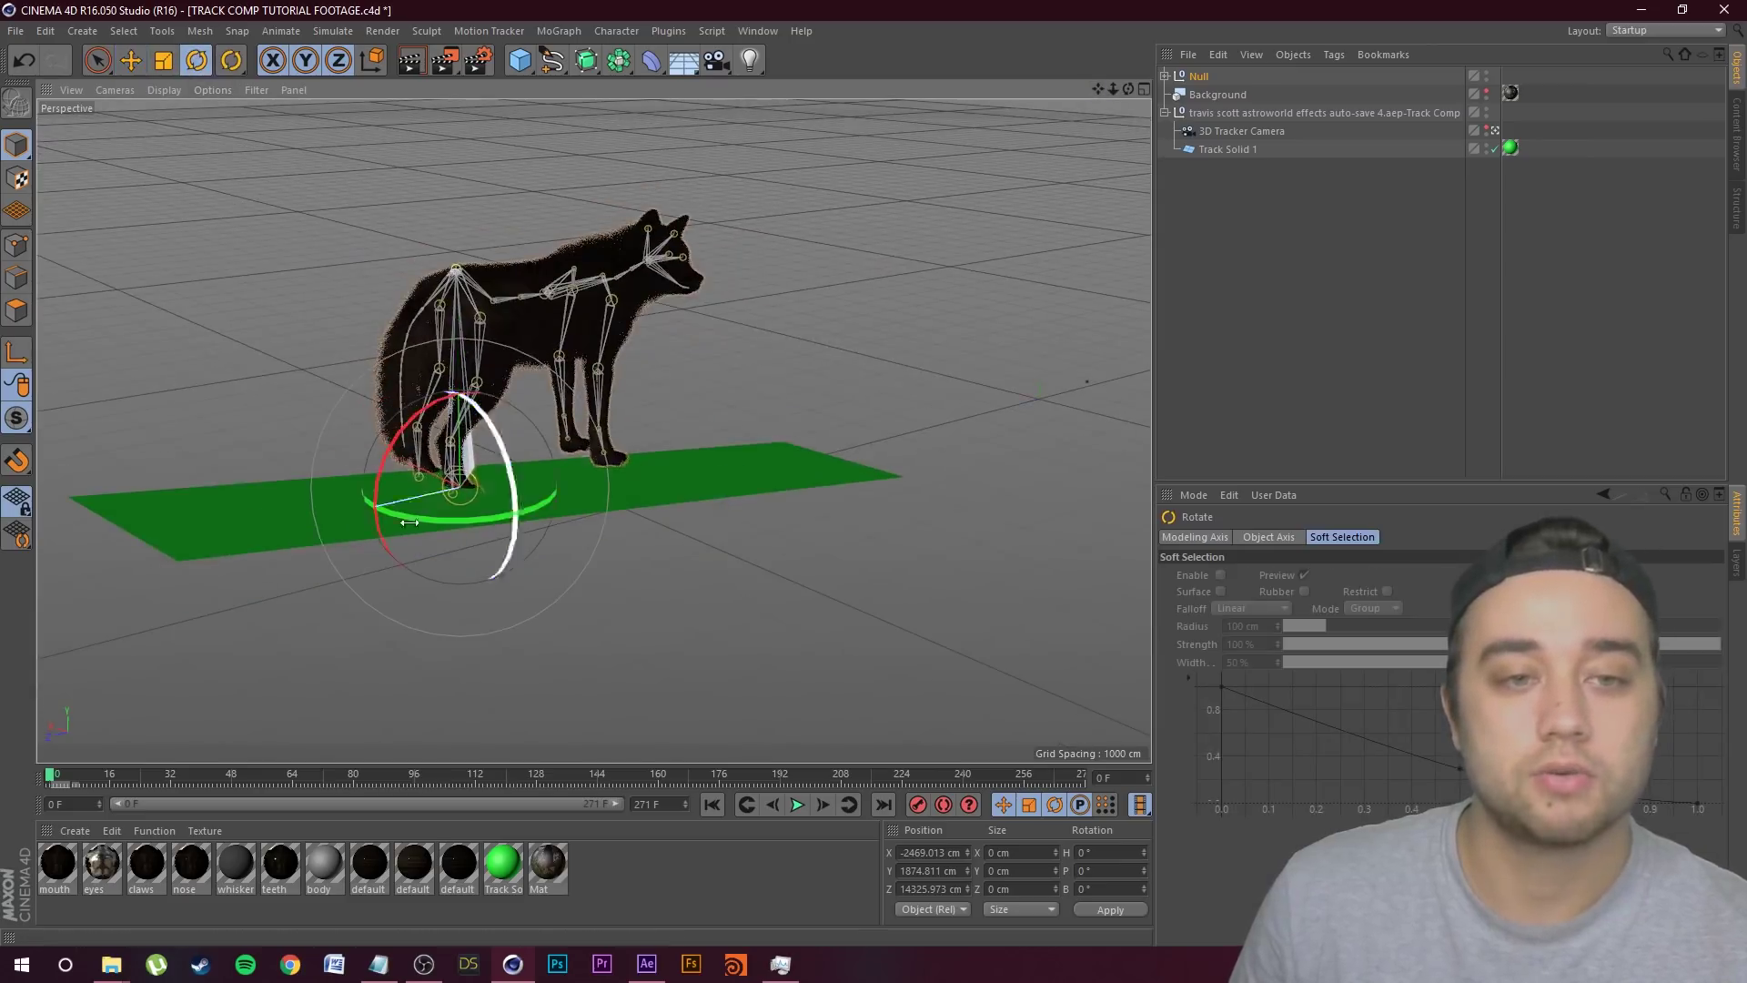
{"action": "mouse_move", "coordinate": [375, 502]}
{"action": "left_mouse_down"}
{"action": "mouse_move", "coordinate": [375, 483]}
{"action": "mouse_move", "coordinate": [373, 498]}
{"action": "left_mouse_up"}
{"action": "left_click", "coordinate": [98, 60]}
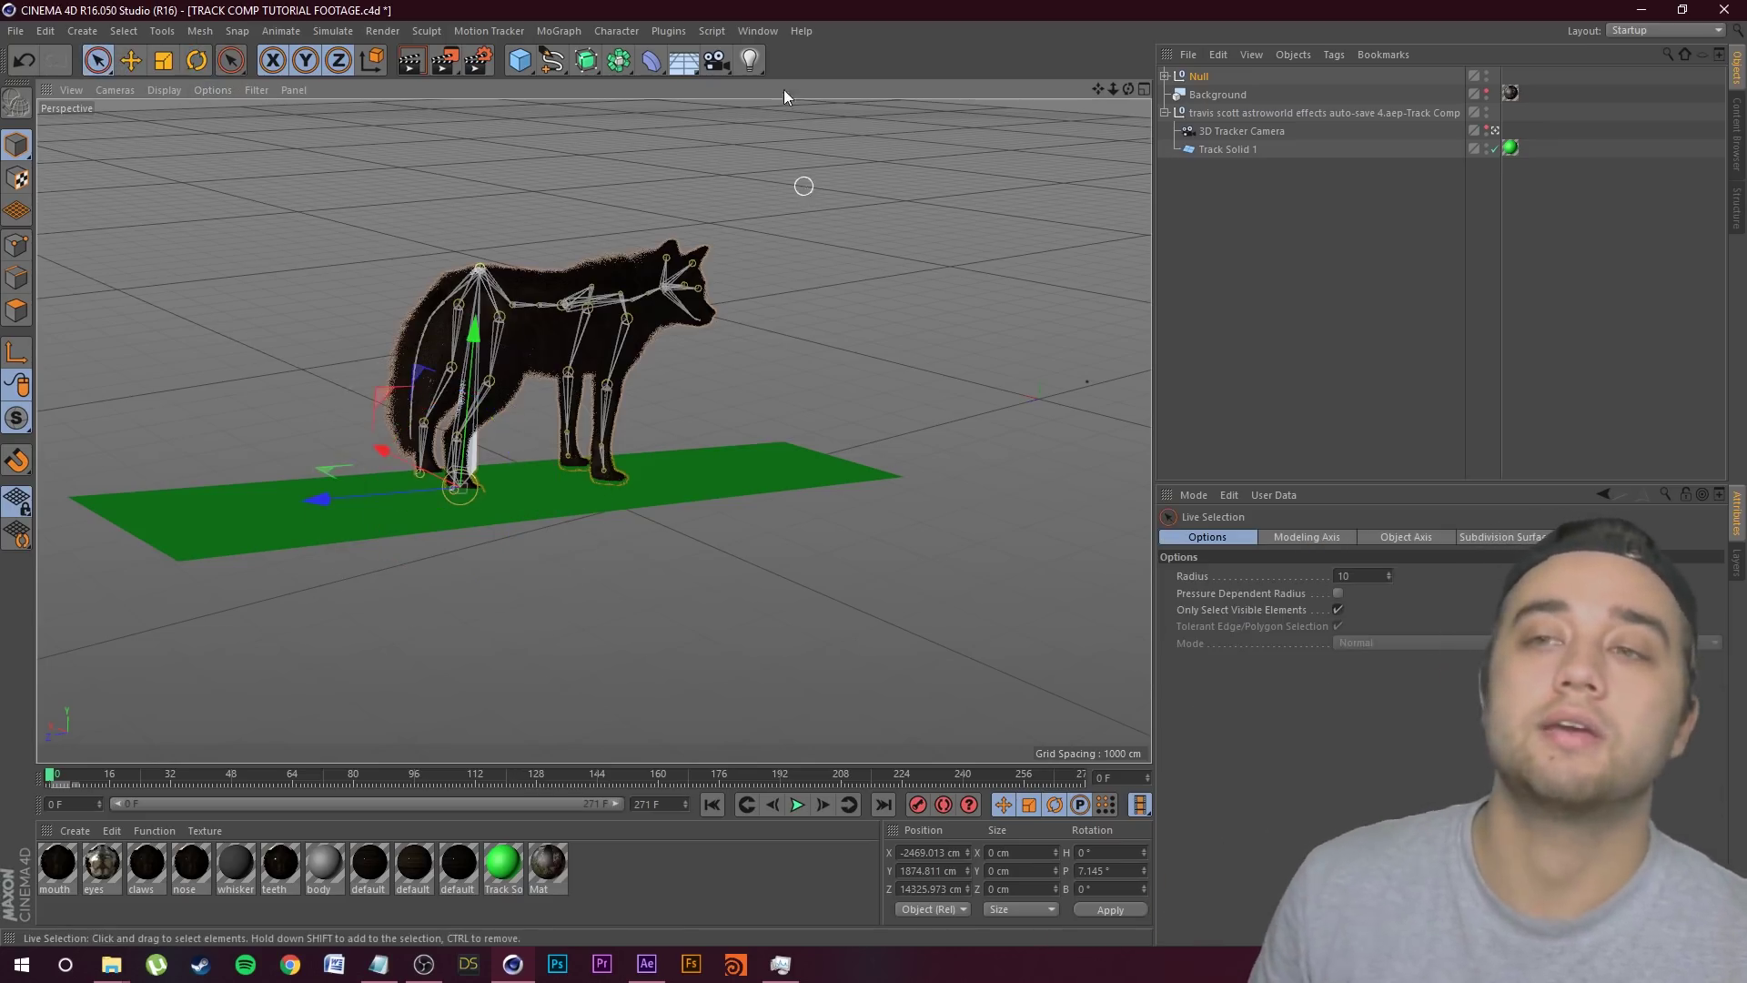
Step: Show the Background footage and view the scene through the 3D Tracker Camera, checking the first frames of the shot
{"action": "left_click", "coordinate": [1488, 128]}
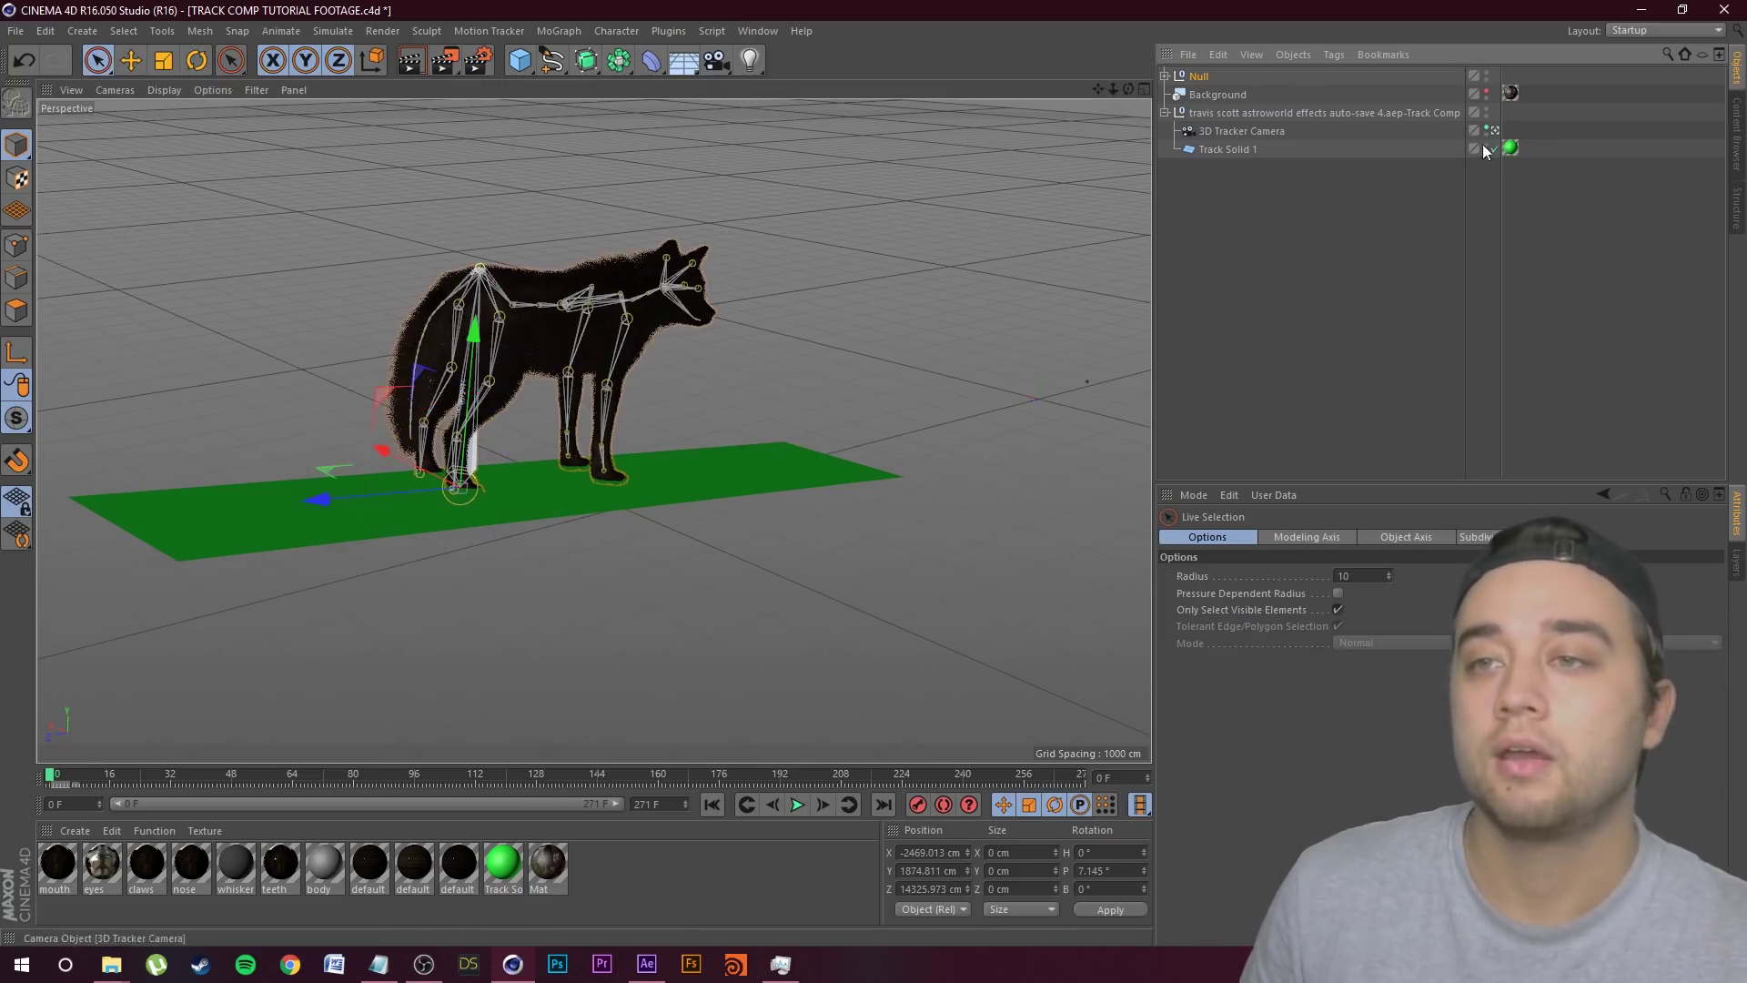
{"action": "left_click", "coordinate": [1486, 92]}
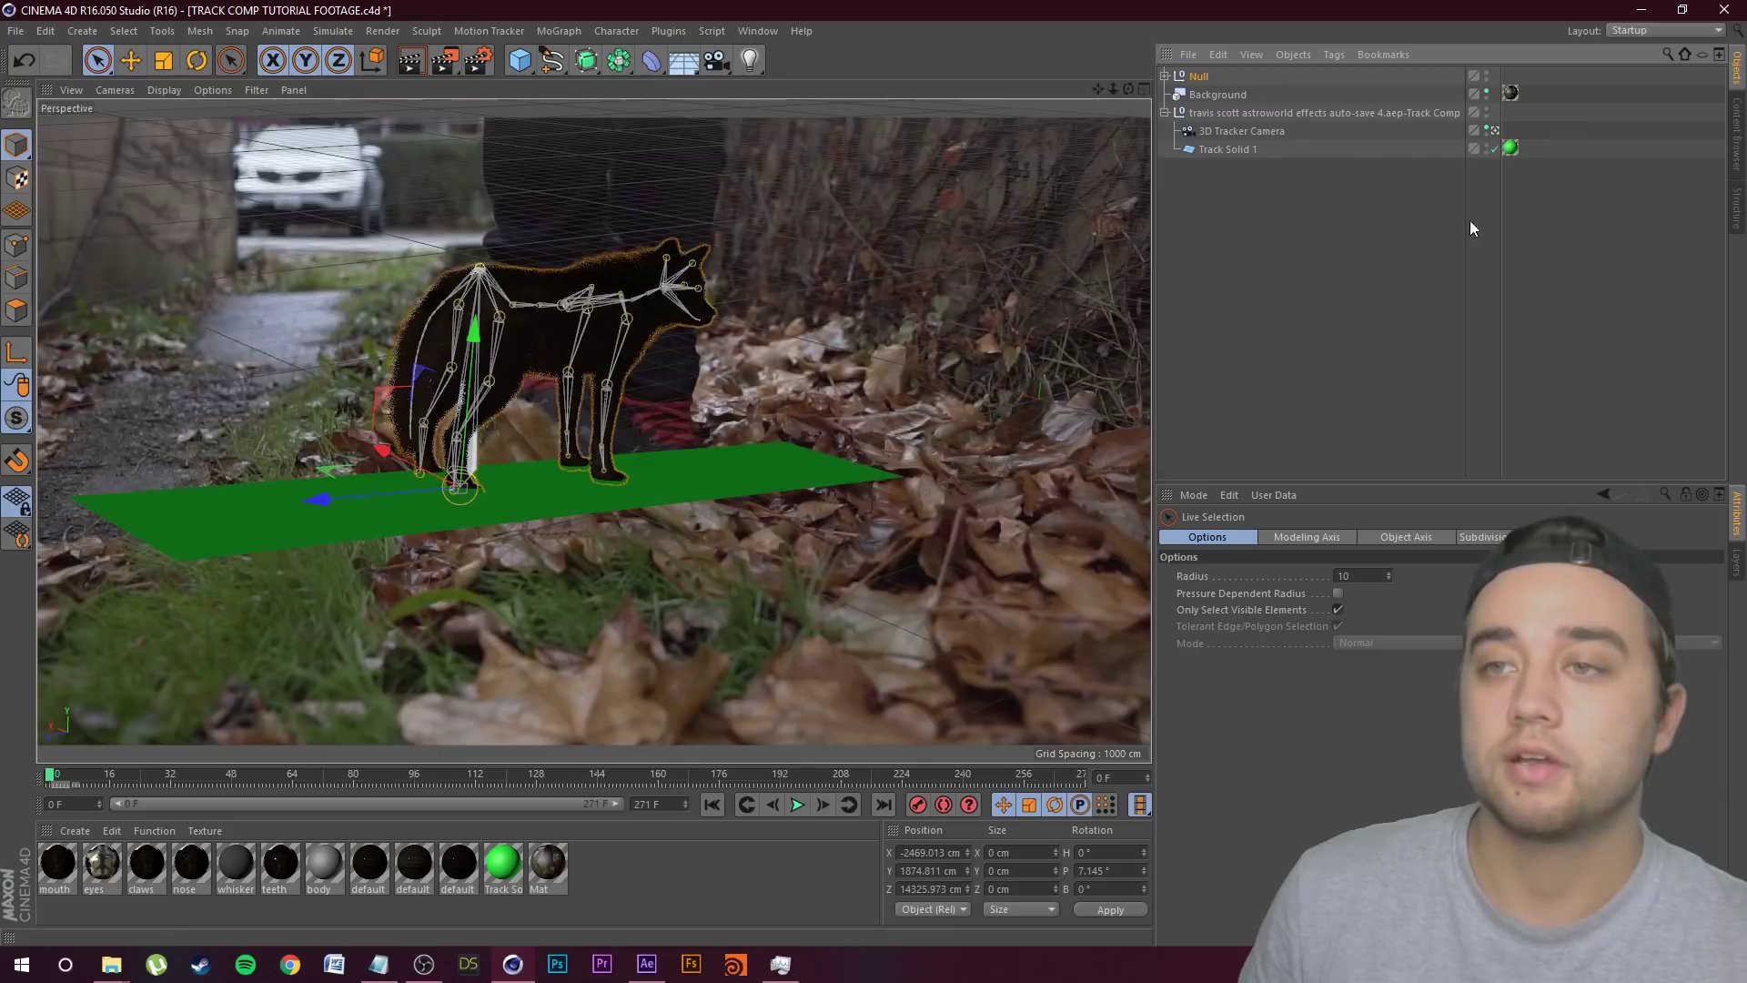
{"action": "left_click", "coordinate": [1495, 132]}
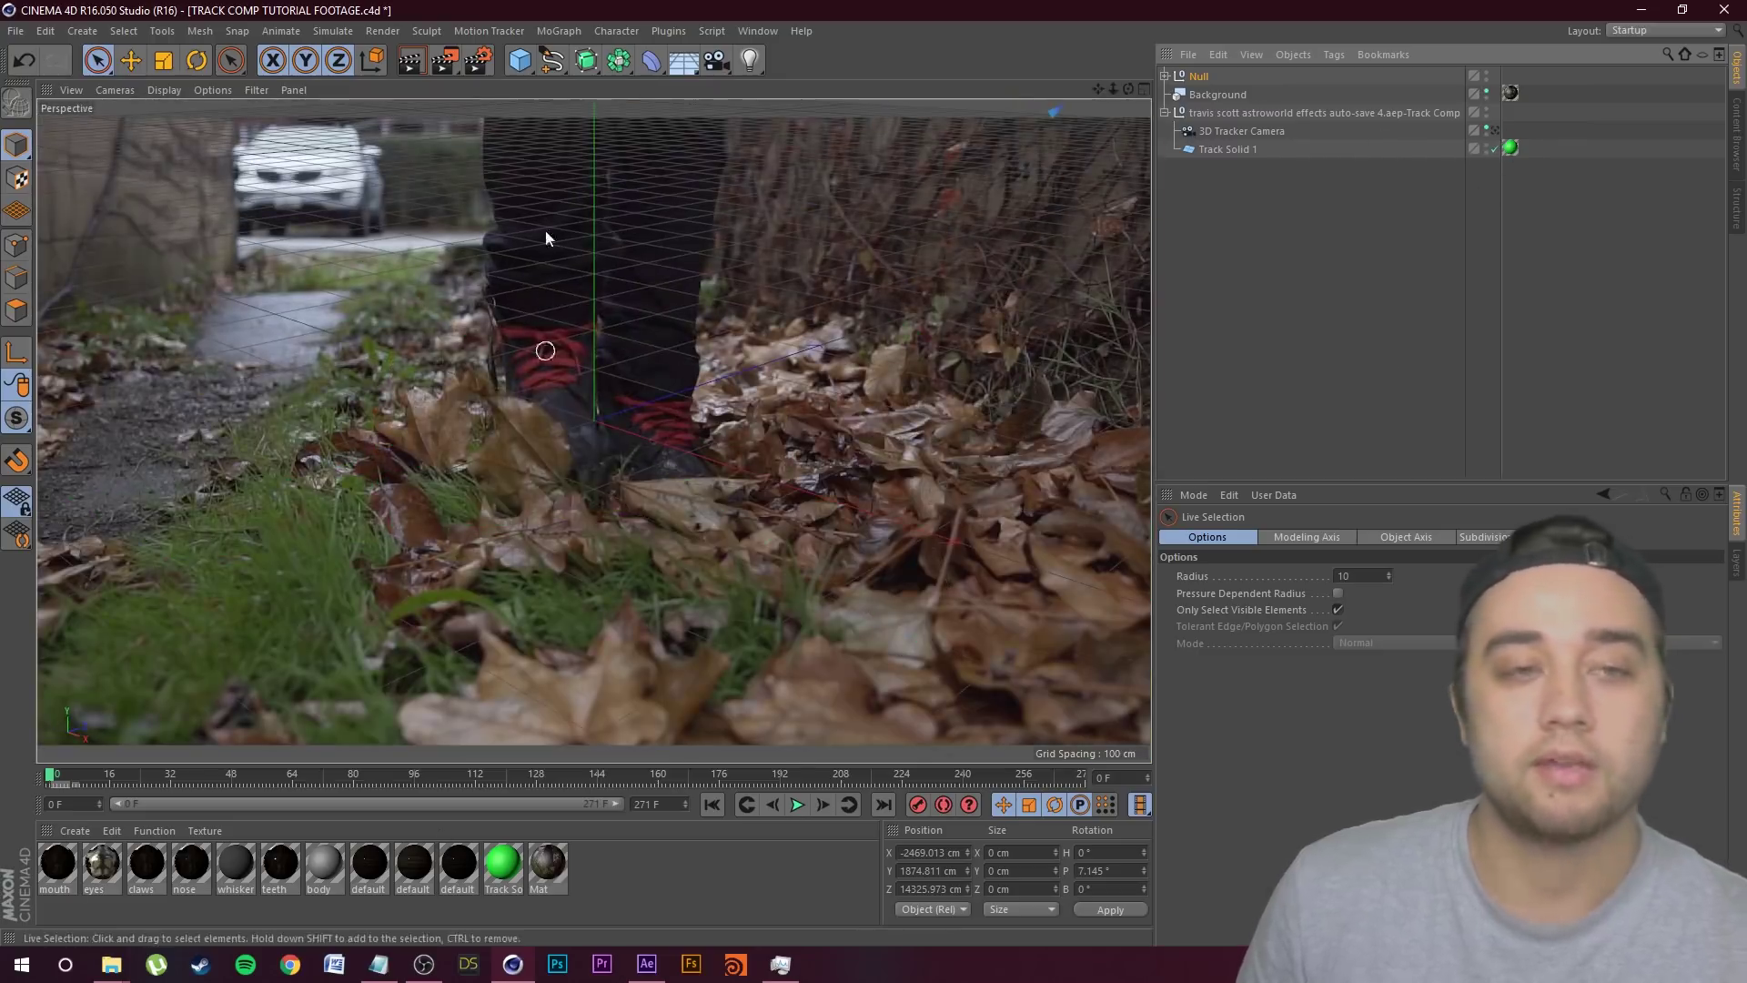
{"action": "left_click_drag", "start_coordinate": [52, 788], "coordinate": [87, 780]}
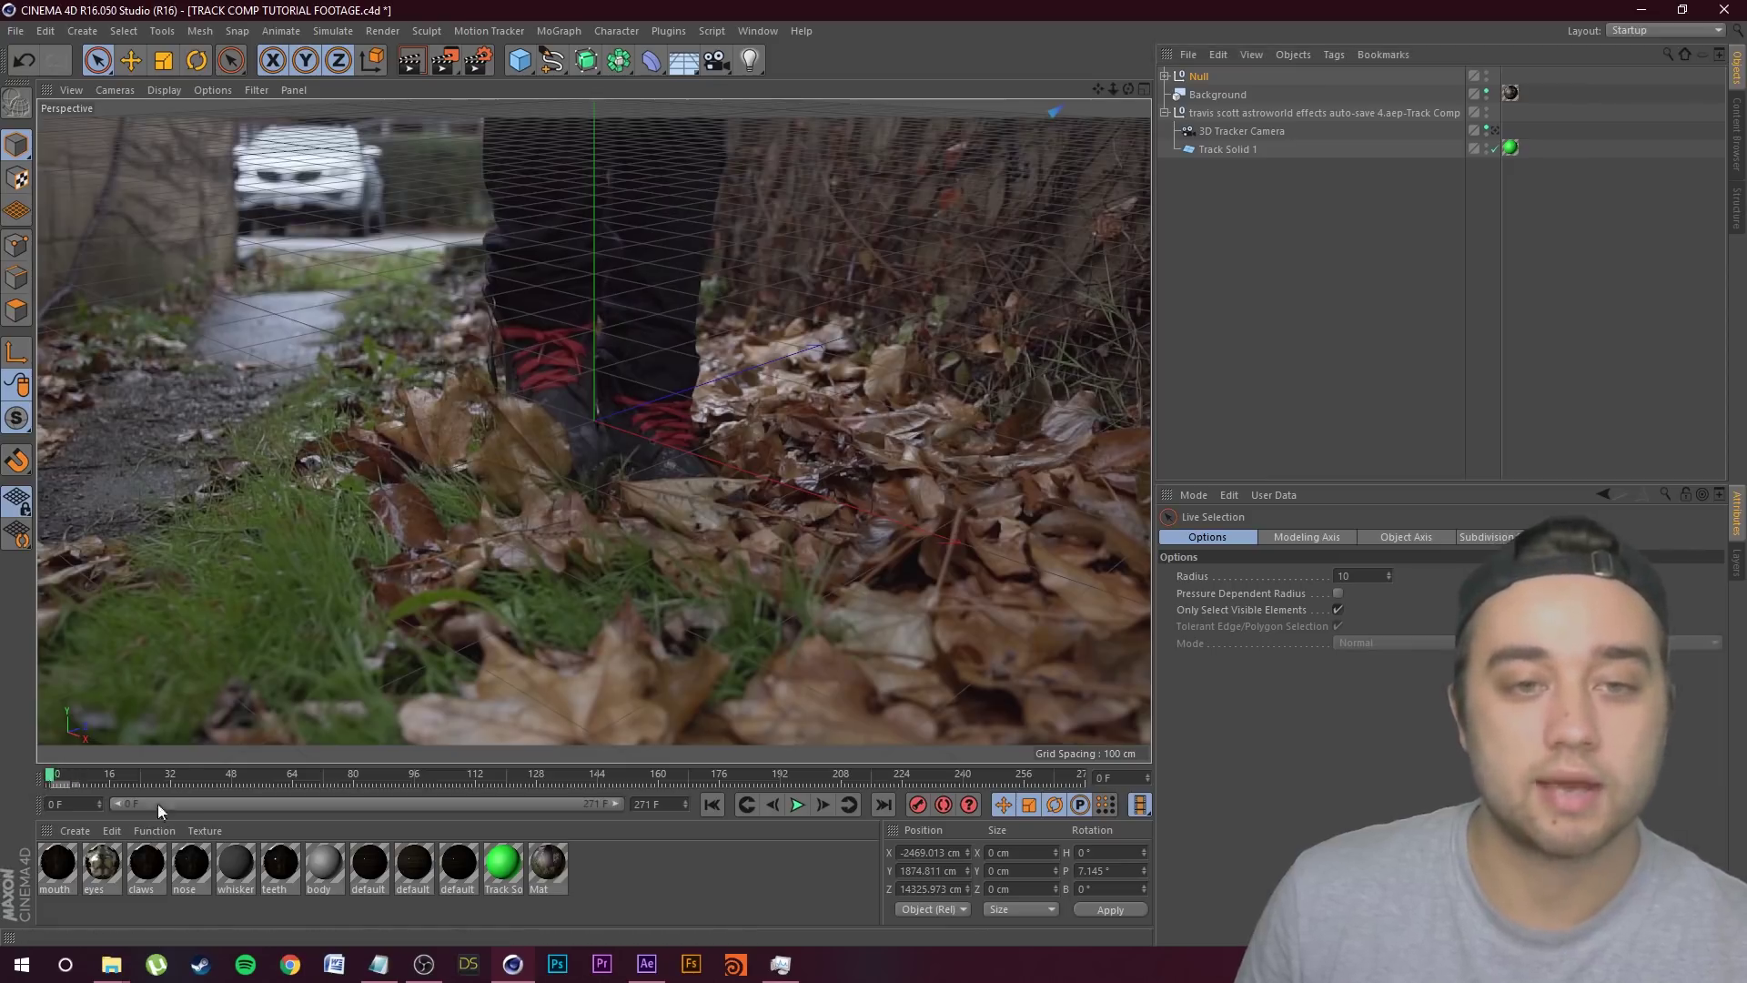
{"action": "left_click", "coordinate": [78, 775]}
{"action": "left_click_drag", "start_coordinate": [78, 775], "coordinate": [50, 775]}
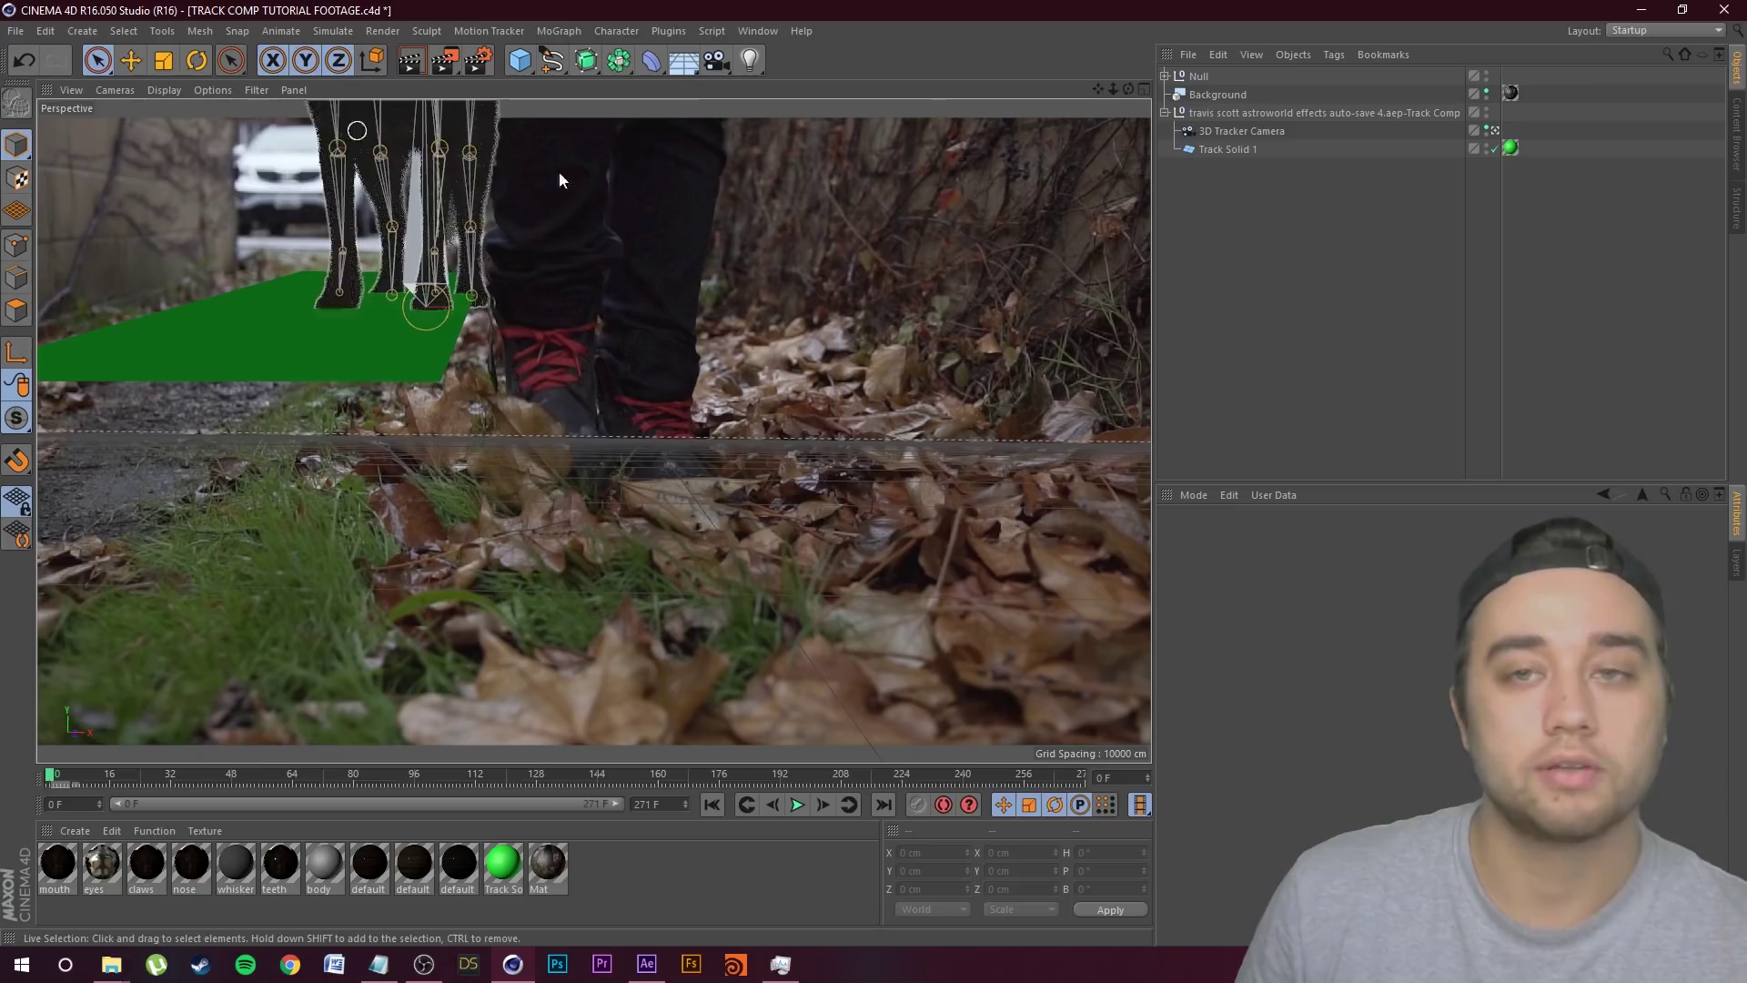
{"action": "left_click", "coordinate": [346, 145]}
{"action": "key", "text": "e"}
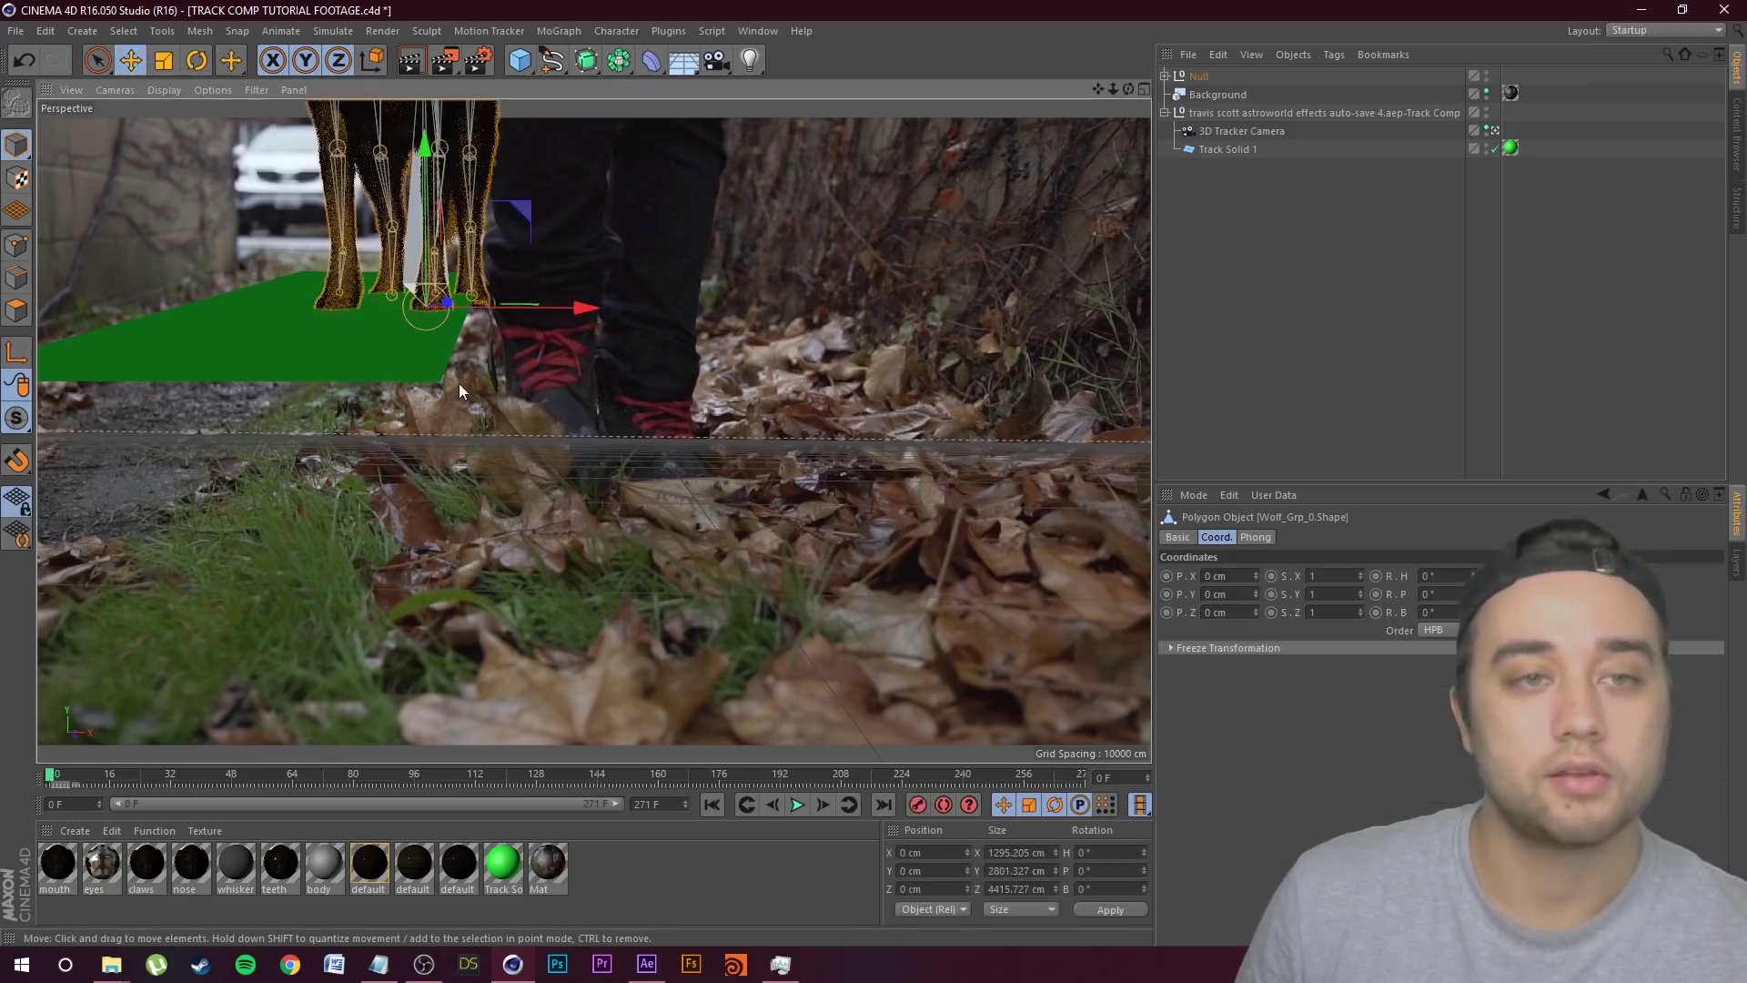
{"action": "left_click_drag", "start_coordinate": [583, 308], "coordinate": [521, 319]}
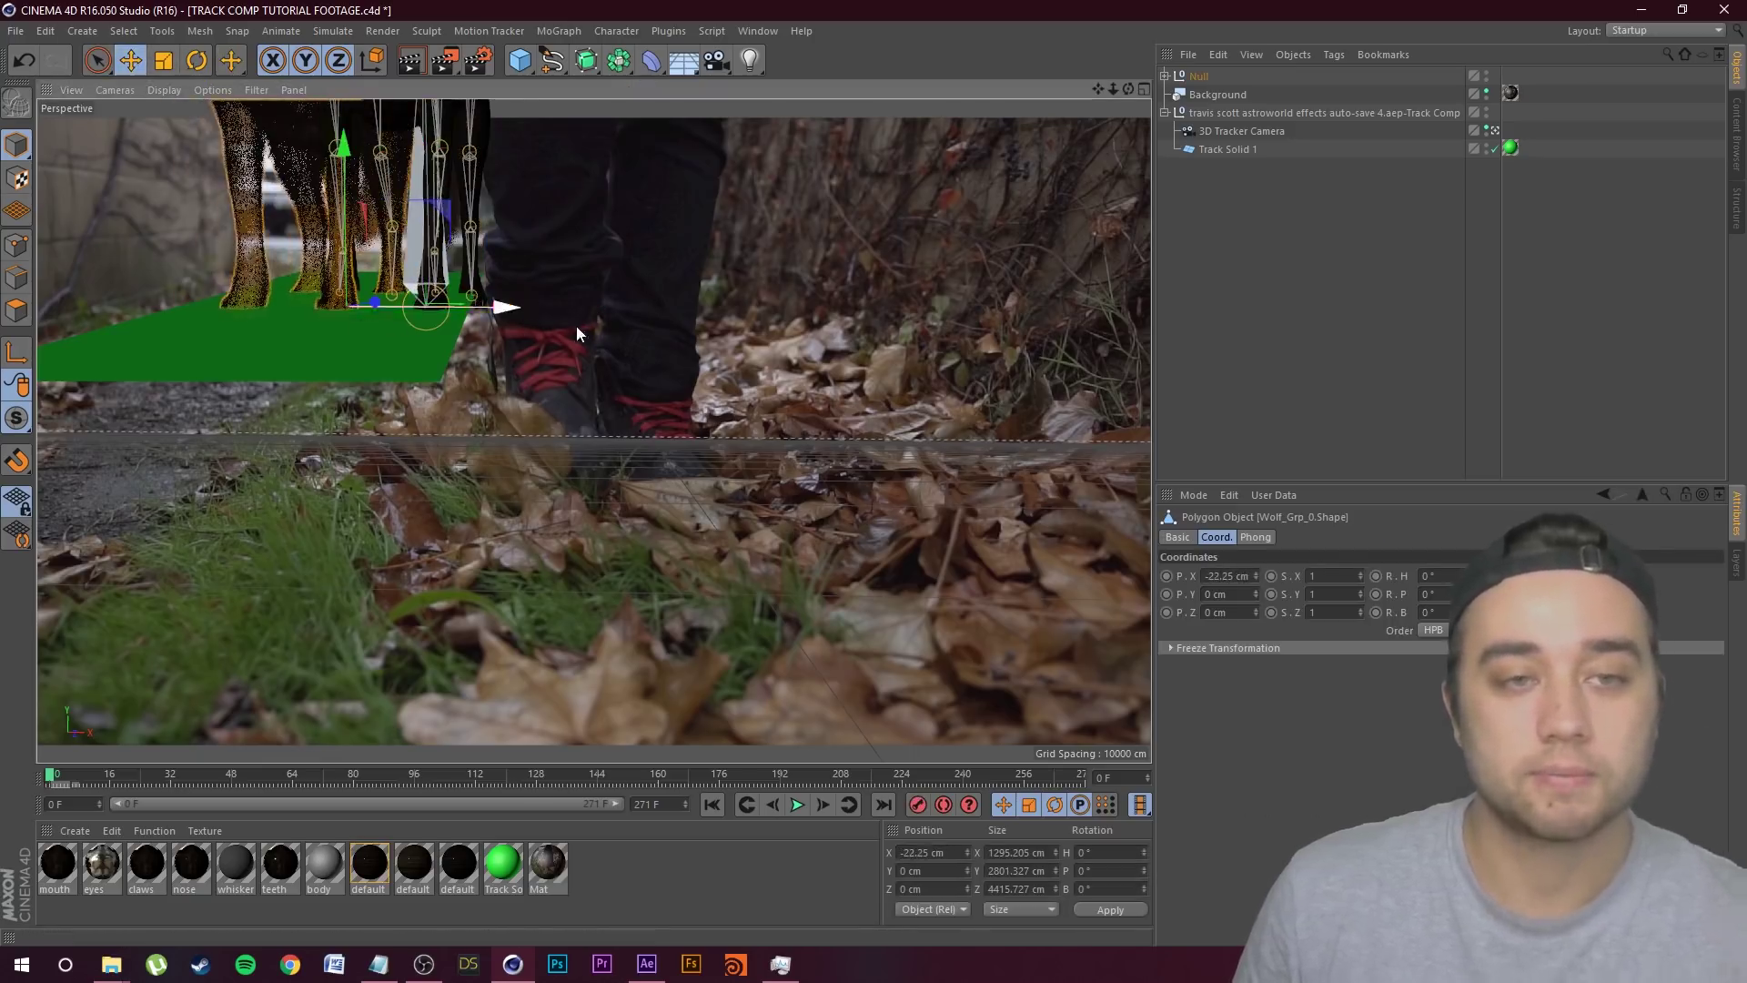
{"action": "key", "text": "ctrl+z"}
{"action": "key", "text": "ctrl+z"}
{"action": "key", "text": "ctrl+z"}
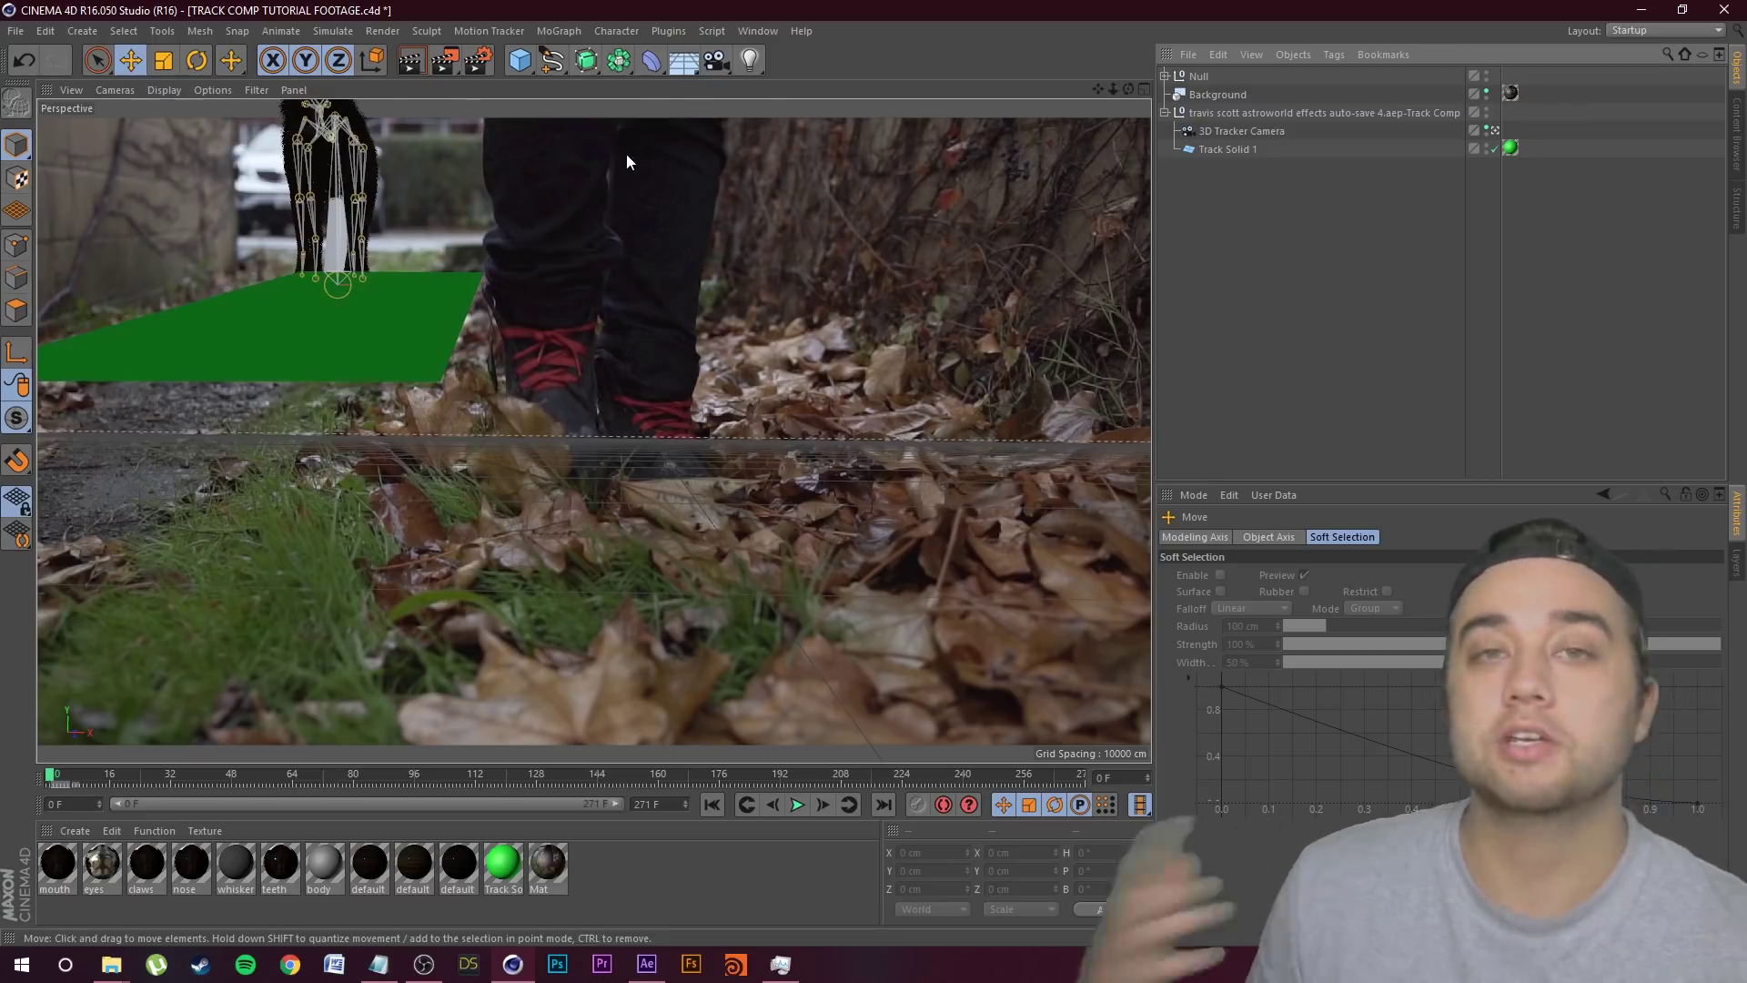
Step: Hide the Background object and the Track Solid 1 plane so that only the wolf is shown
{"action": "left_click_drag", "start_coordinate": [52, 779], "coordinate": [2, 828]}
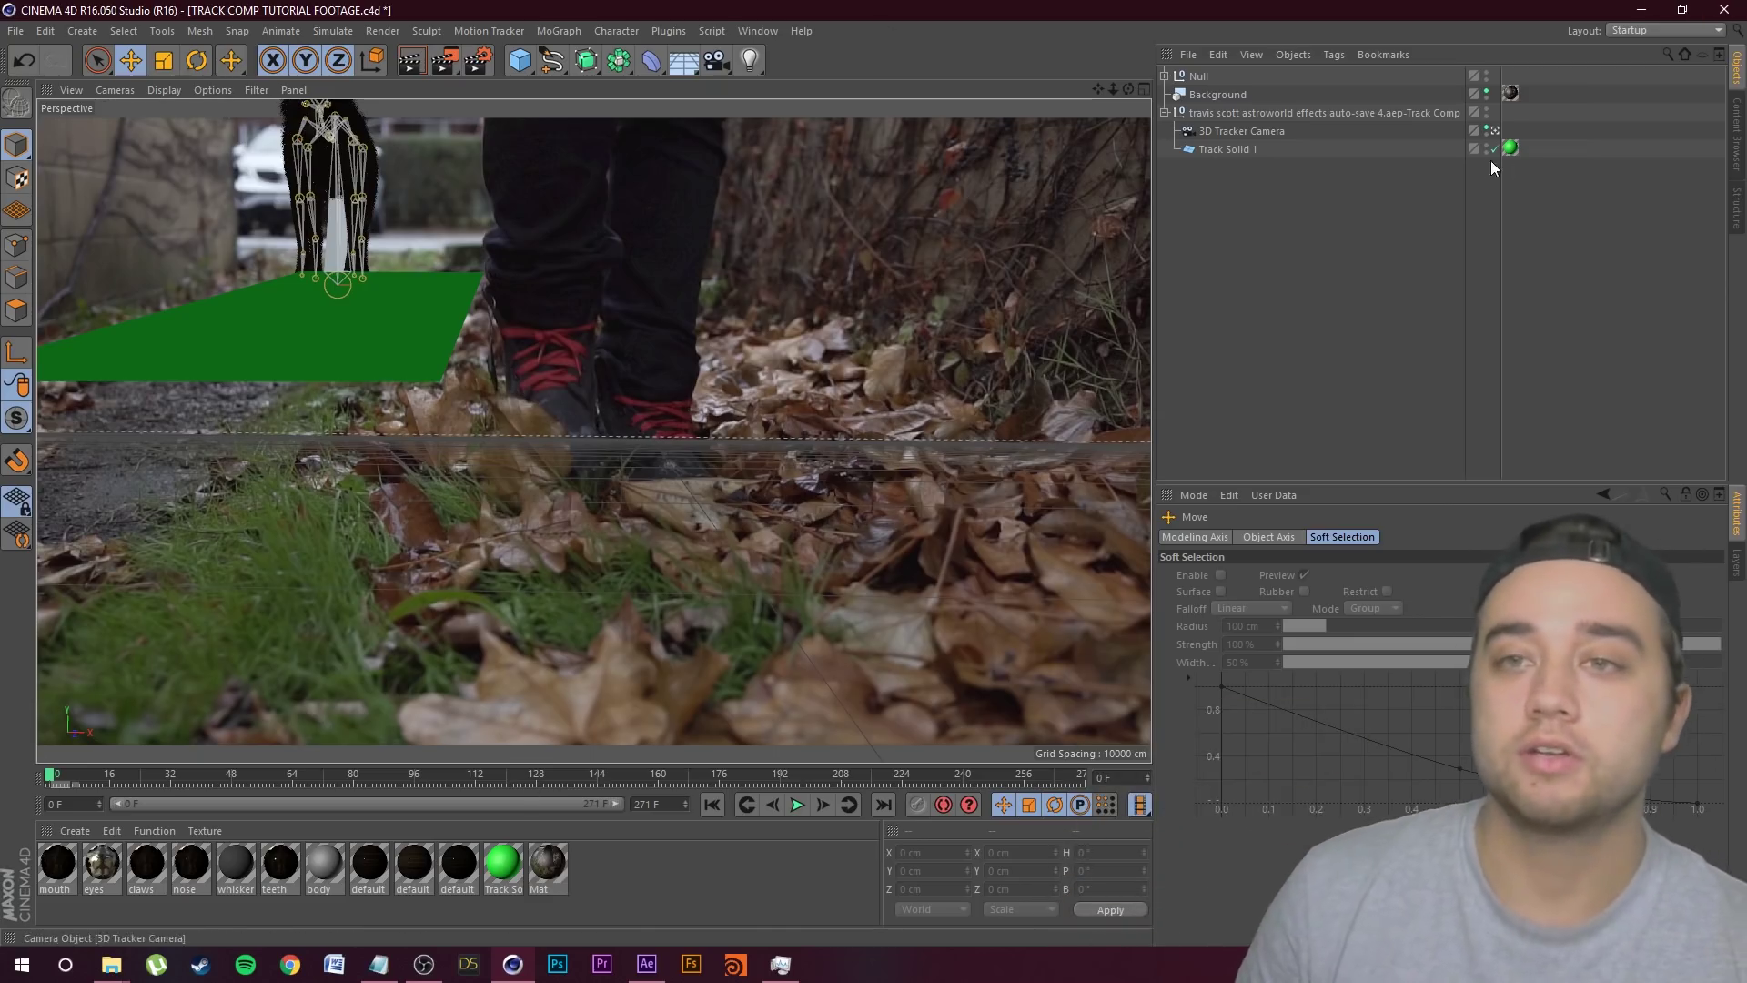
{"action": "left_click", "coordinate": [1487, 91]}
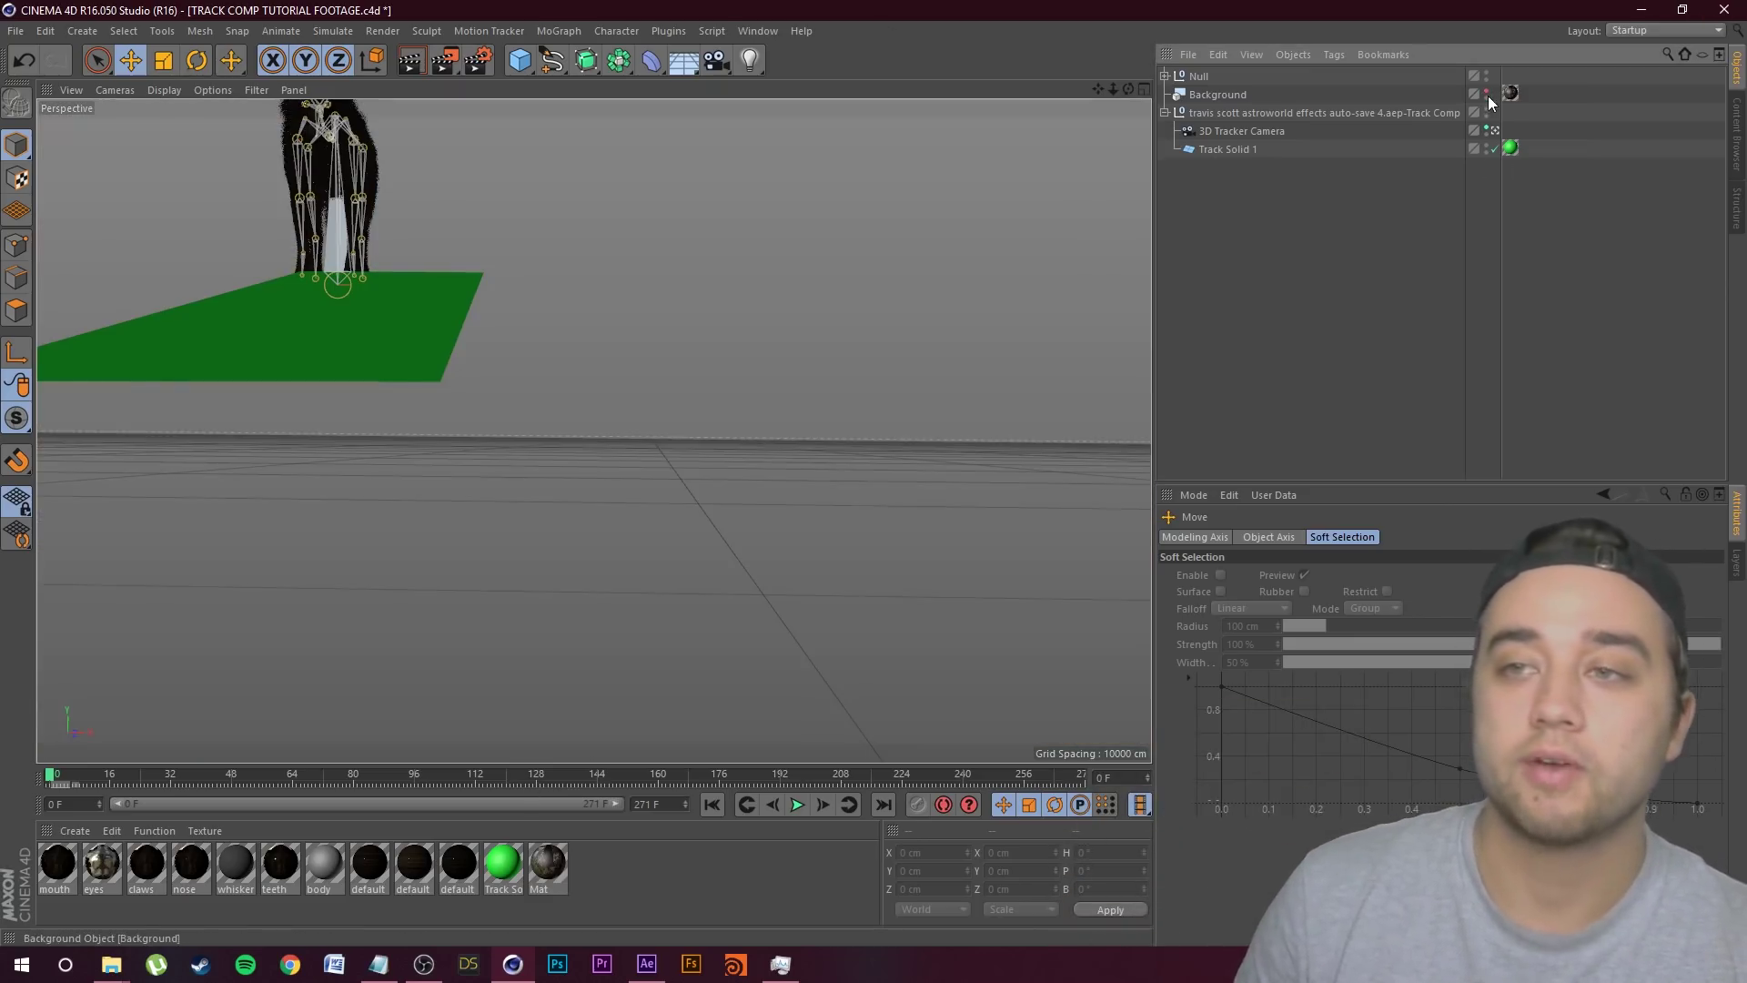
{"action": "left_click", "coordinate": [1488, 147]}
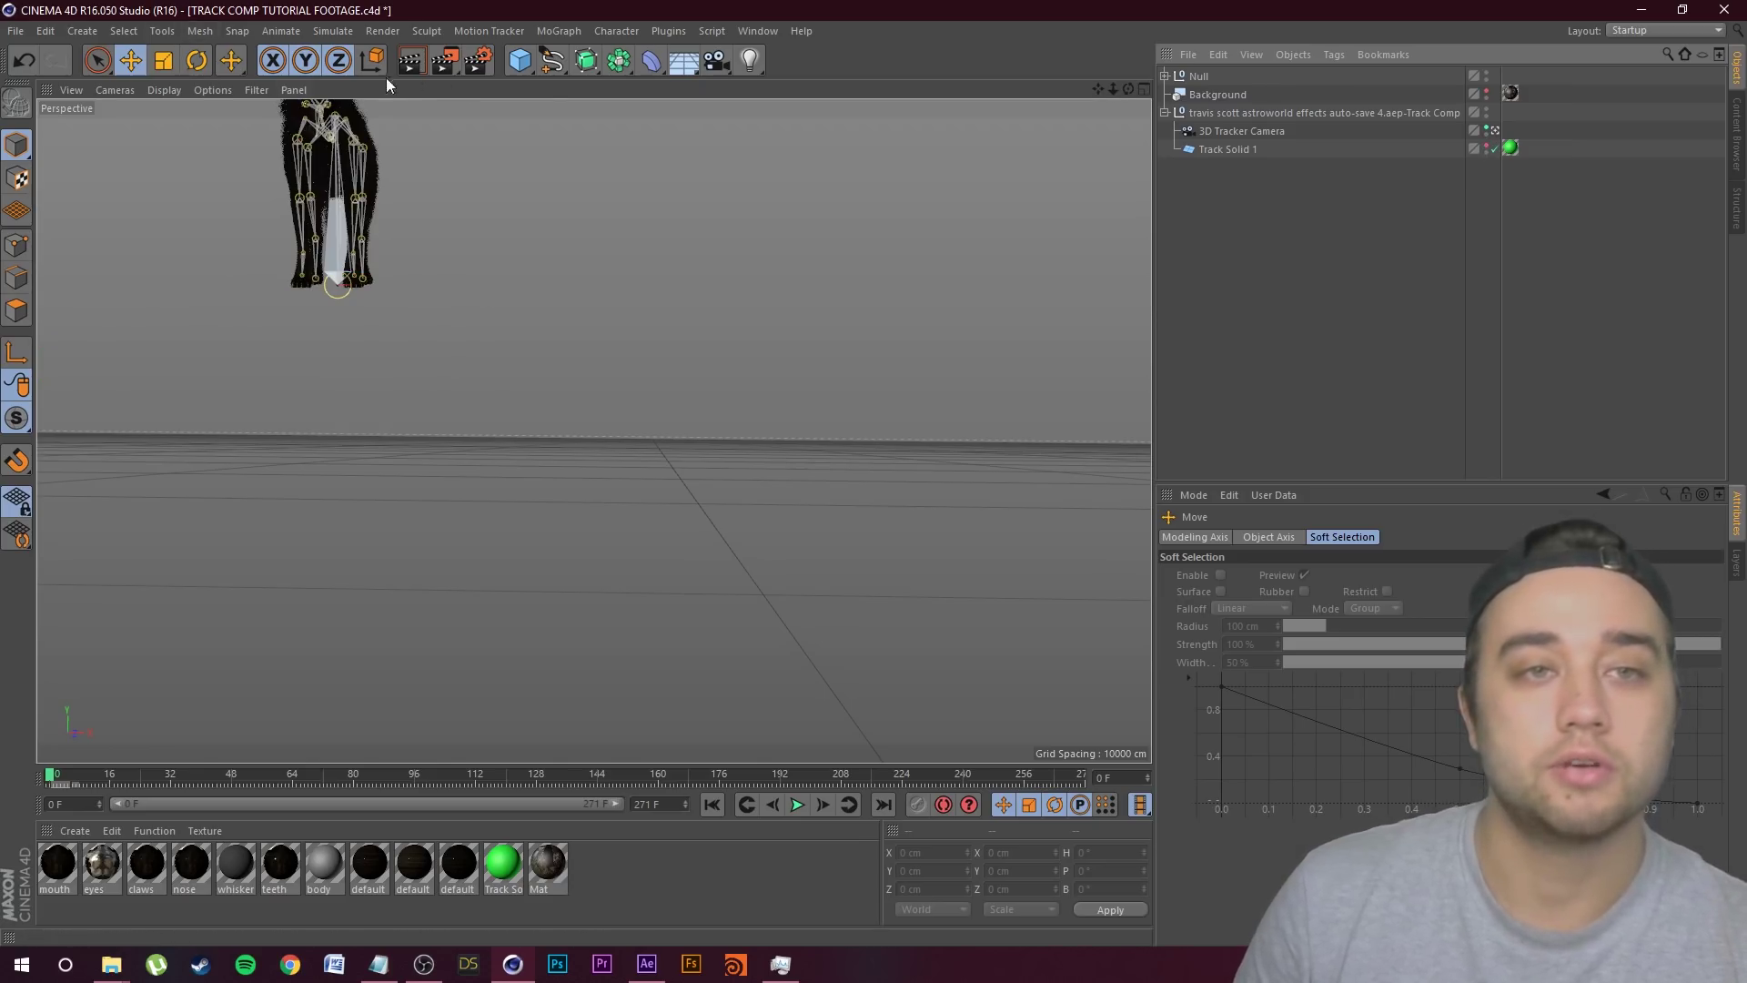
Step: Check the render output settings and save the scene as WOLF TUTORIAL TRACKED in the DAZ 3D folder
{"action": "key", "text": "ctrl+b"}
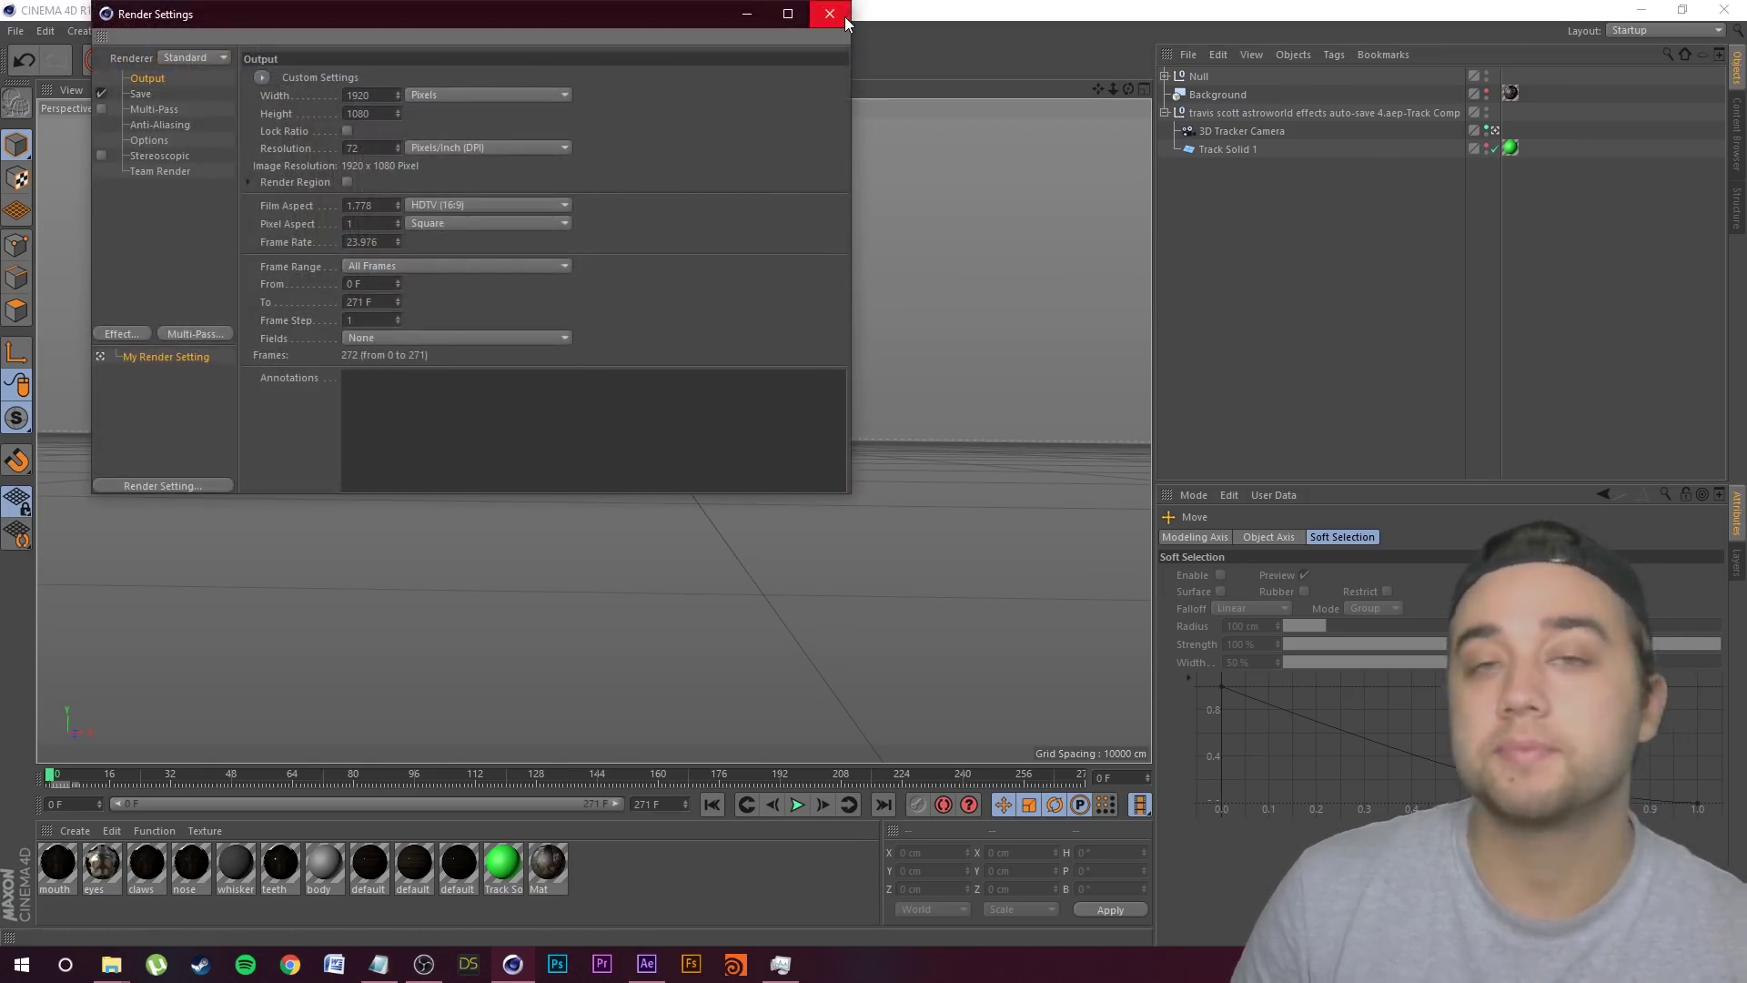
{"action": "left_click", "coordinate": [845, 16]}
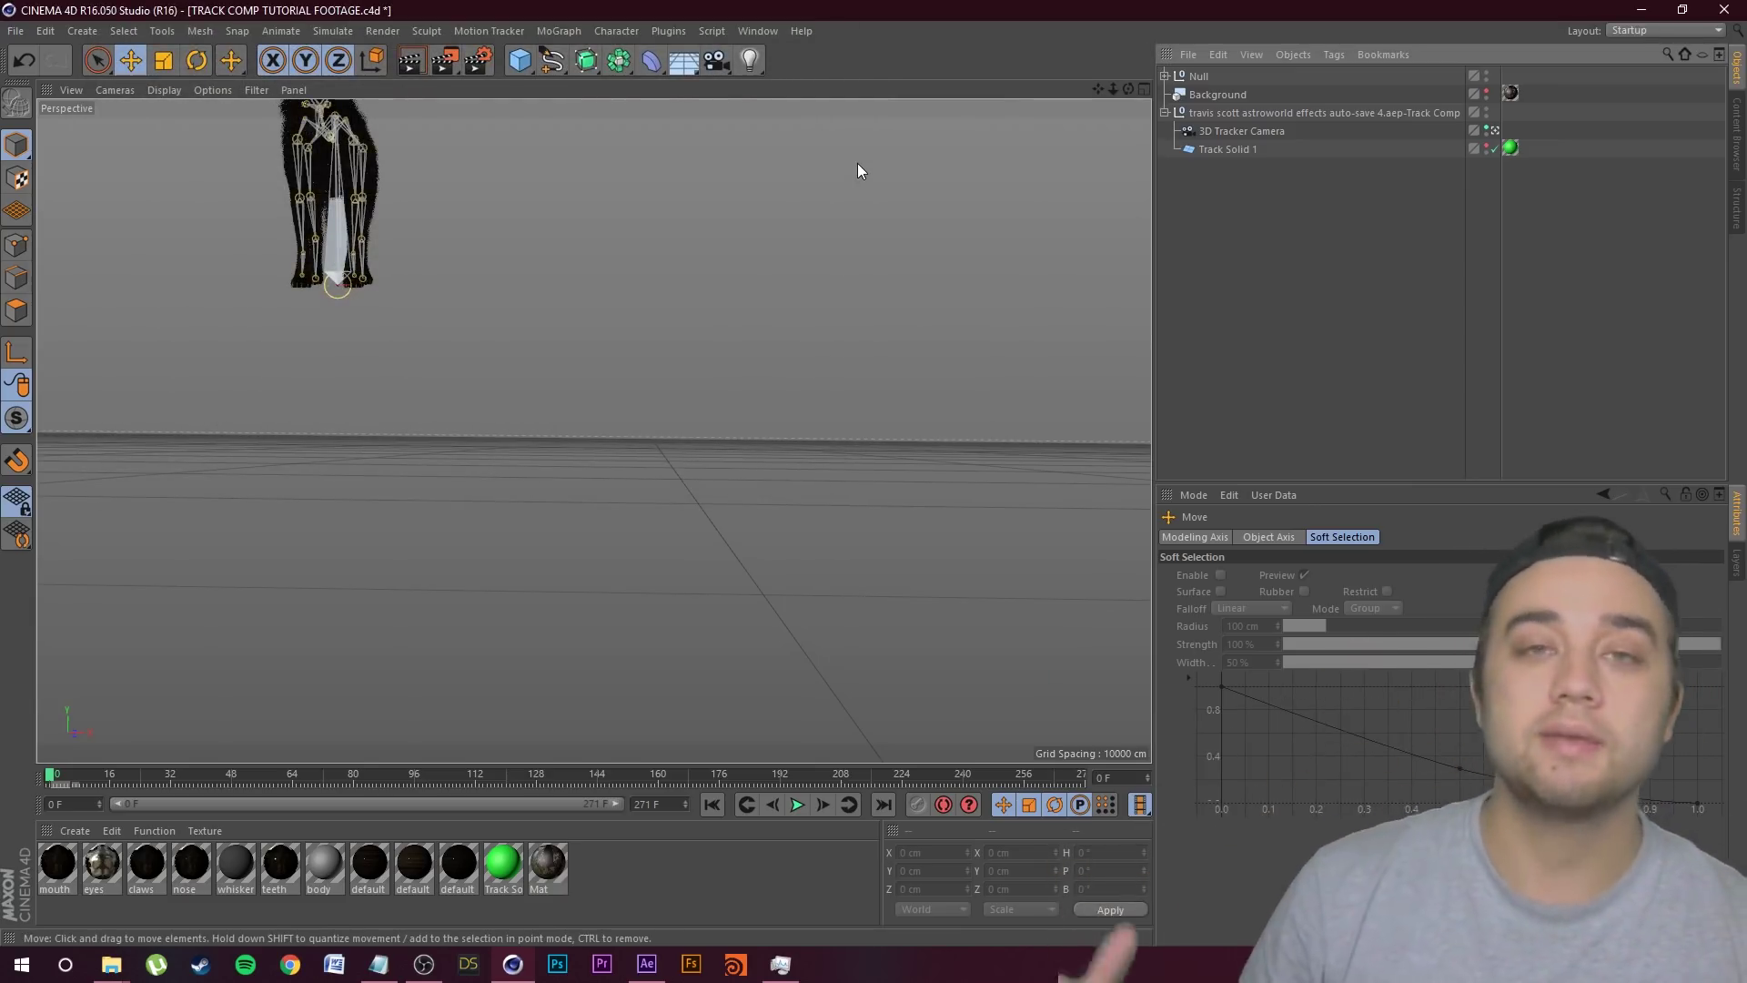
{"action": "left_click", "coordinate": [16, 33]}
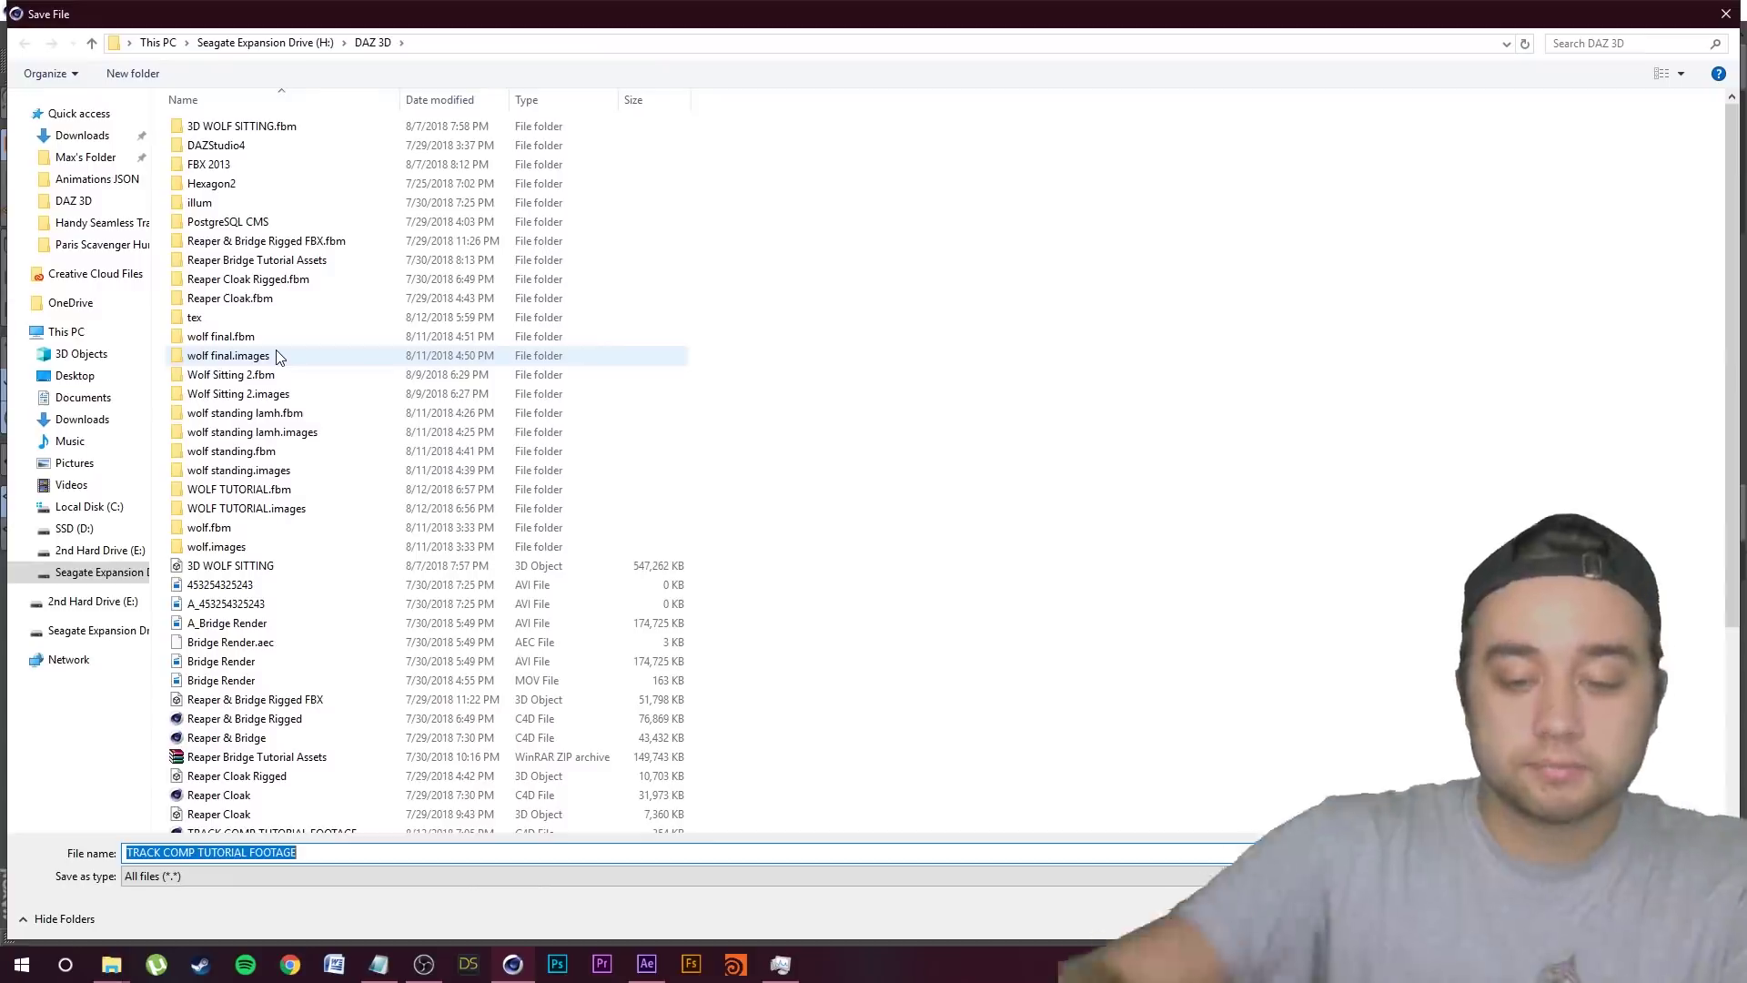
{"action": "type", "text": "WOLF TUTORIAL TRA"}
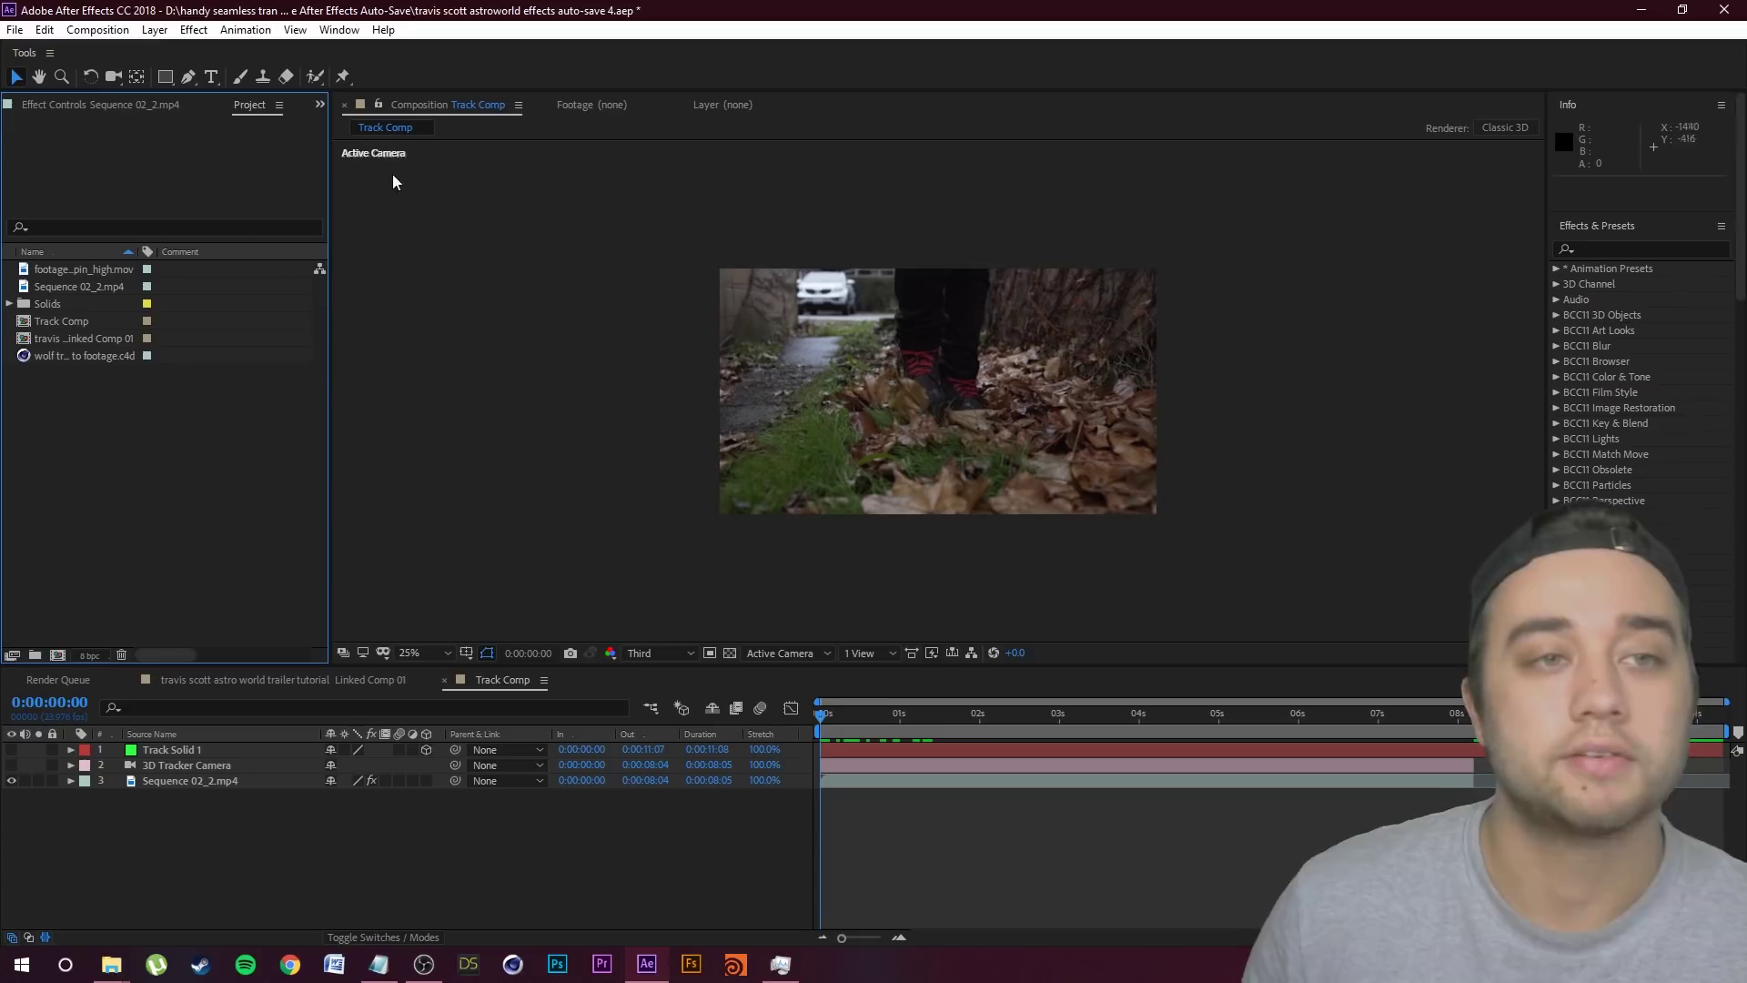
Step: In After Effects, import the WOLF TUTORIAL TRACKED Cinema 4D file from the DAZ 3D folder on the Seagate drive into the project
{"action": "left_click", "coordinate": [119, 970]}
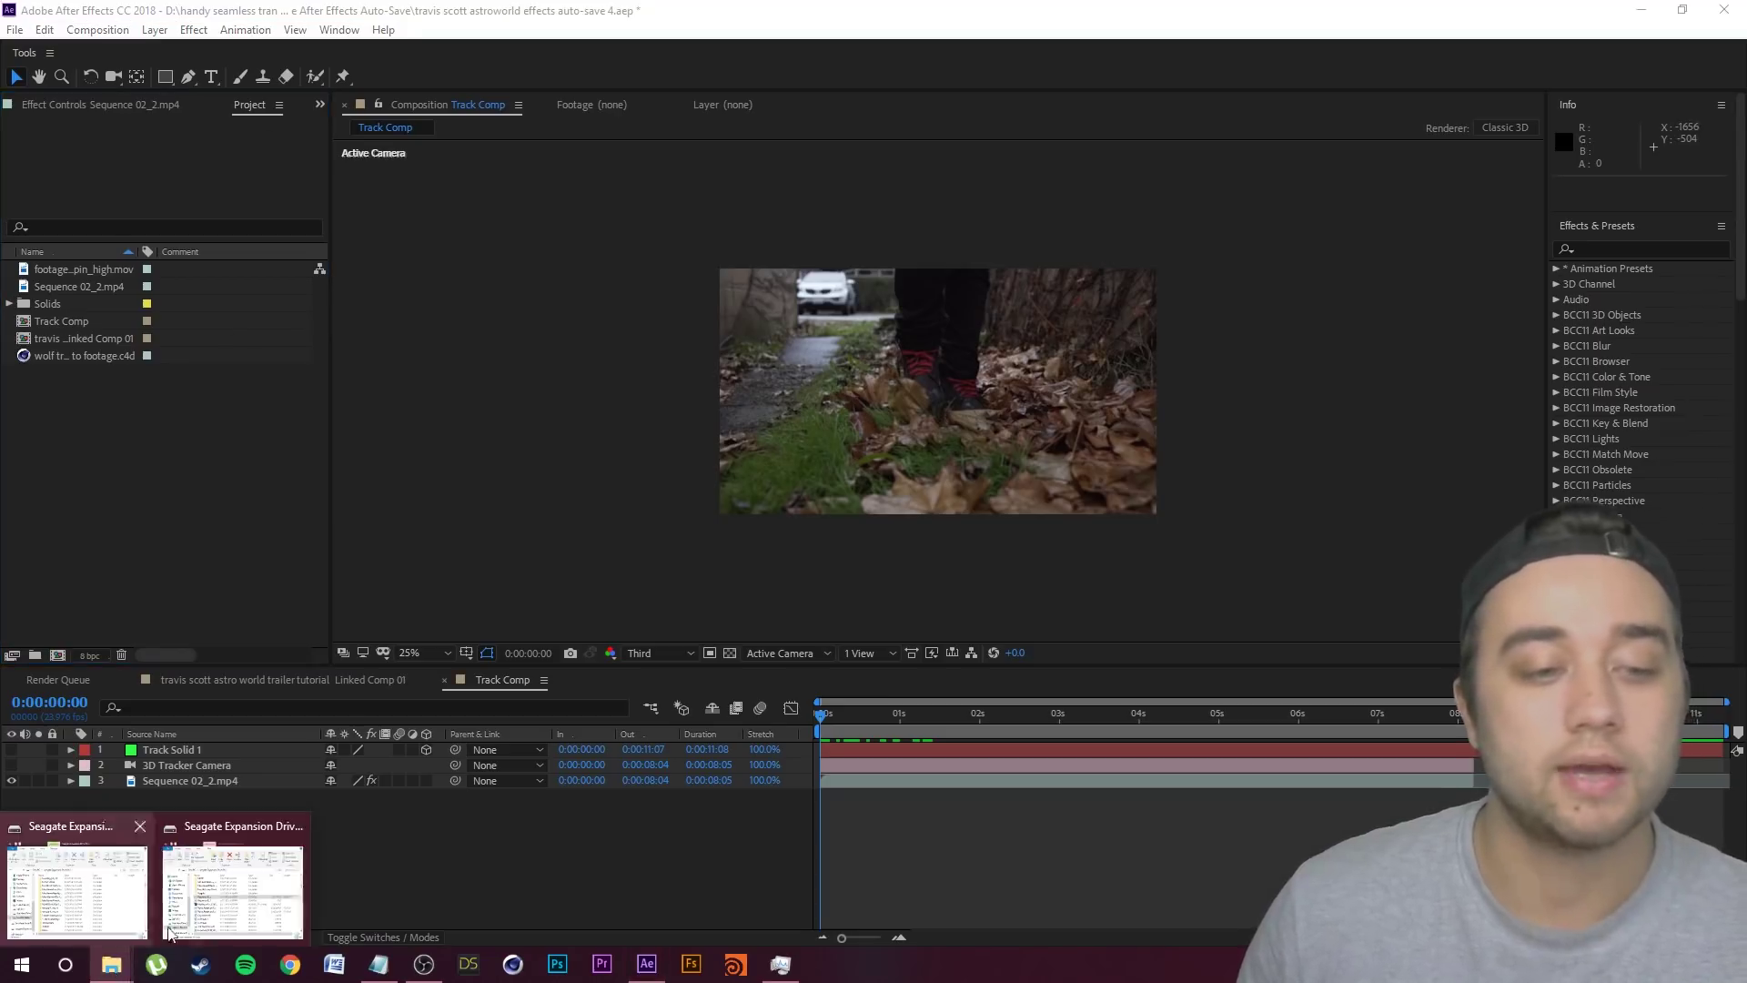
{"action": "left_click", "coordinate": [128, 910]}
{"action": "scroll", "coordinate": [783, 401], "scroll_direction": "up", "scroll_amount": 5}
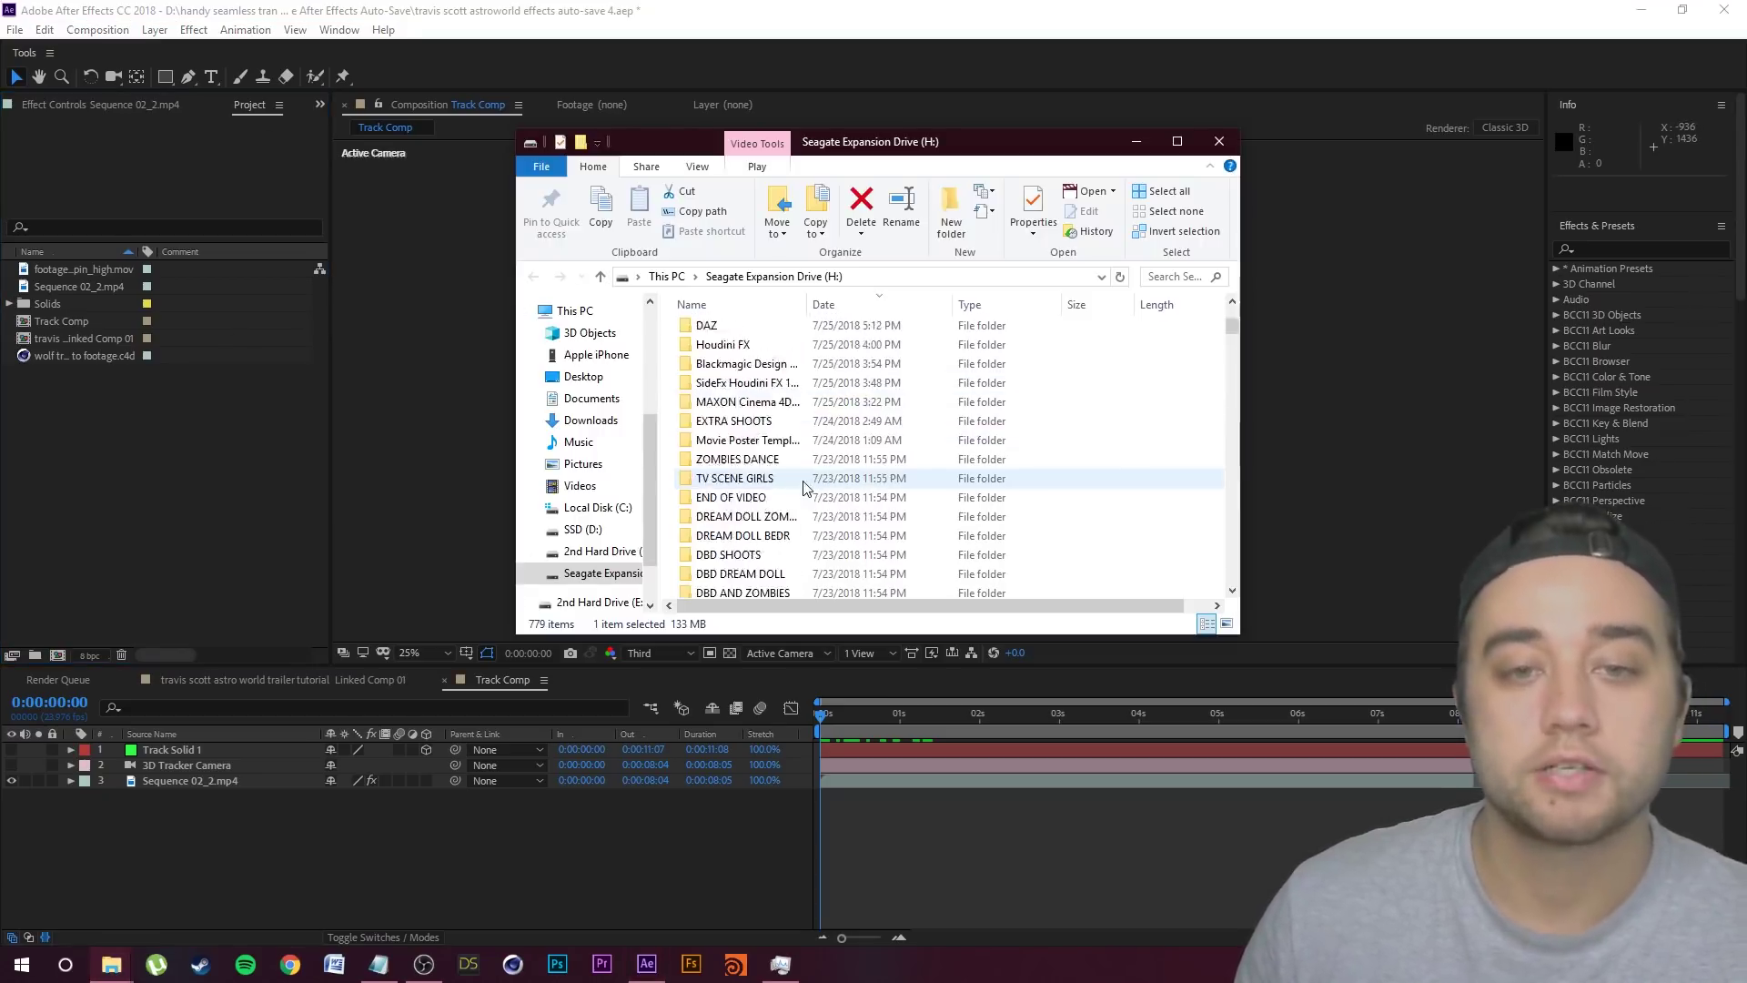
{"action": "scroll", "coordinate": [791, 410], "scroll_direction": "up", "scroll_amount": 2}
{"action": "double_click", "coordinate": [728, 344]}
{"action": "scroll", "coordinate": [793, 456], "scroll_direction": "down", "scroll_amount": 5}
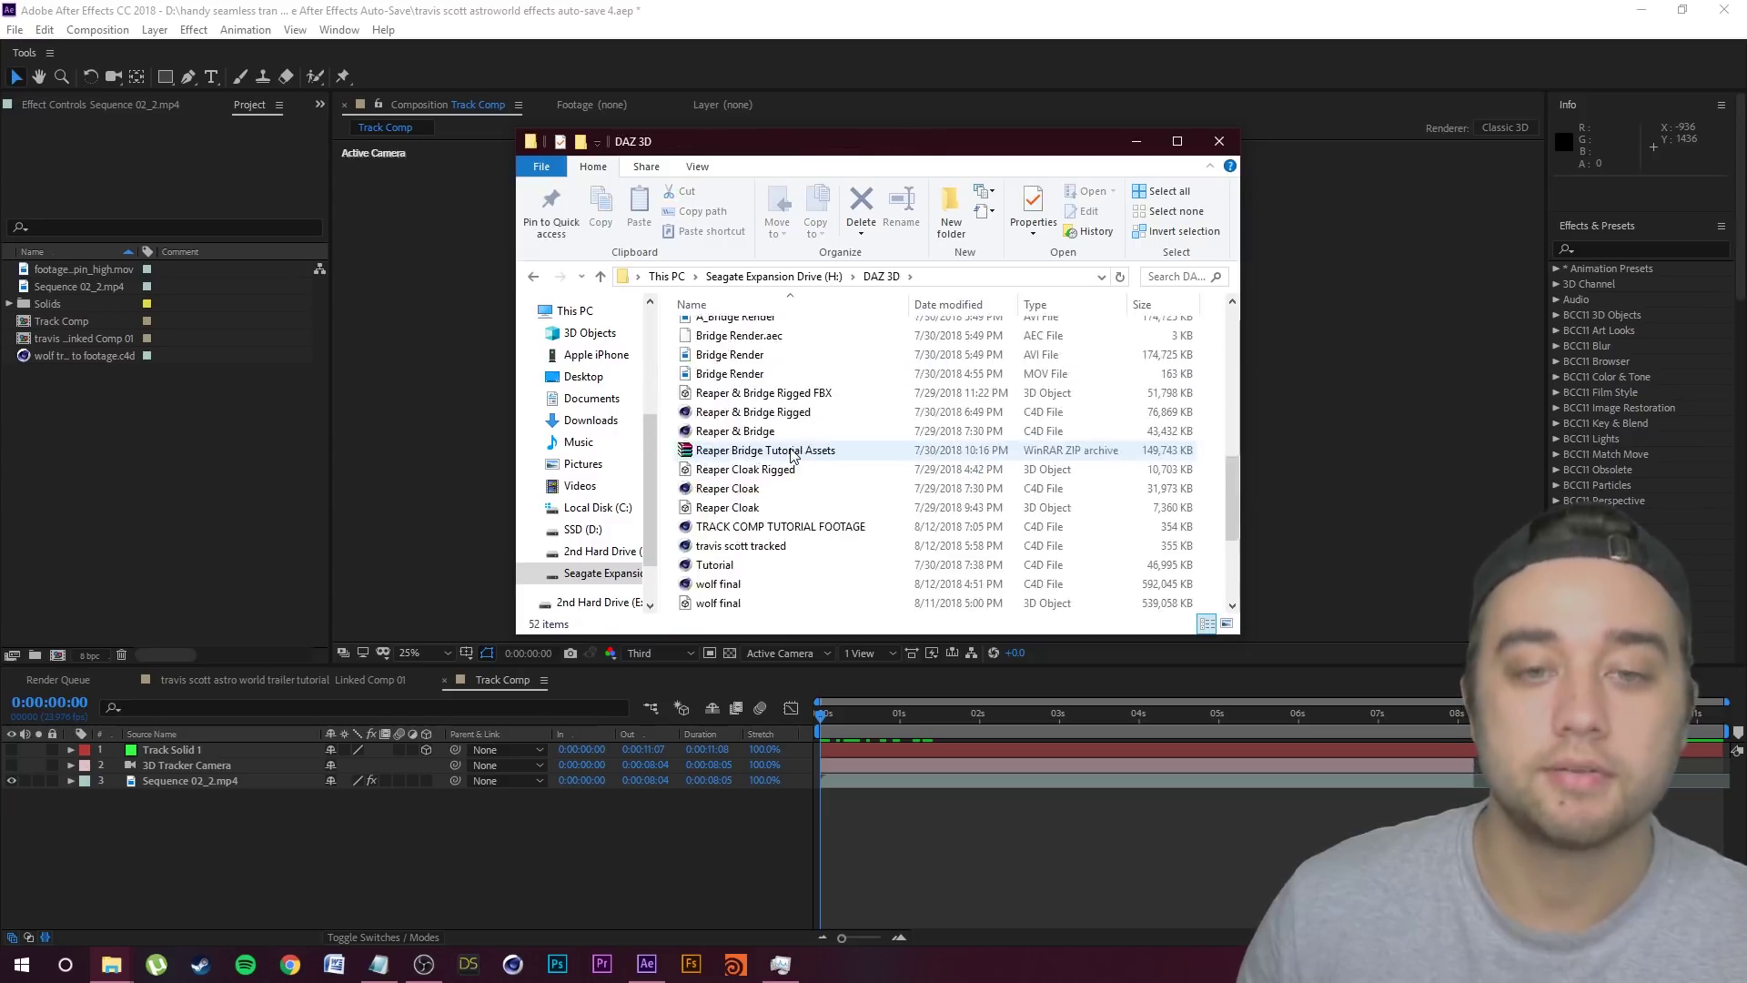
{"action": "scroll", "coordinate": [792, 455], "scroll_direction": "down", "scroll_amount": 4}
{"action": "left_click_drag", "start_coordinate": [769, 566], "coordinate": [36, 450]}
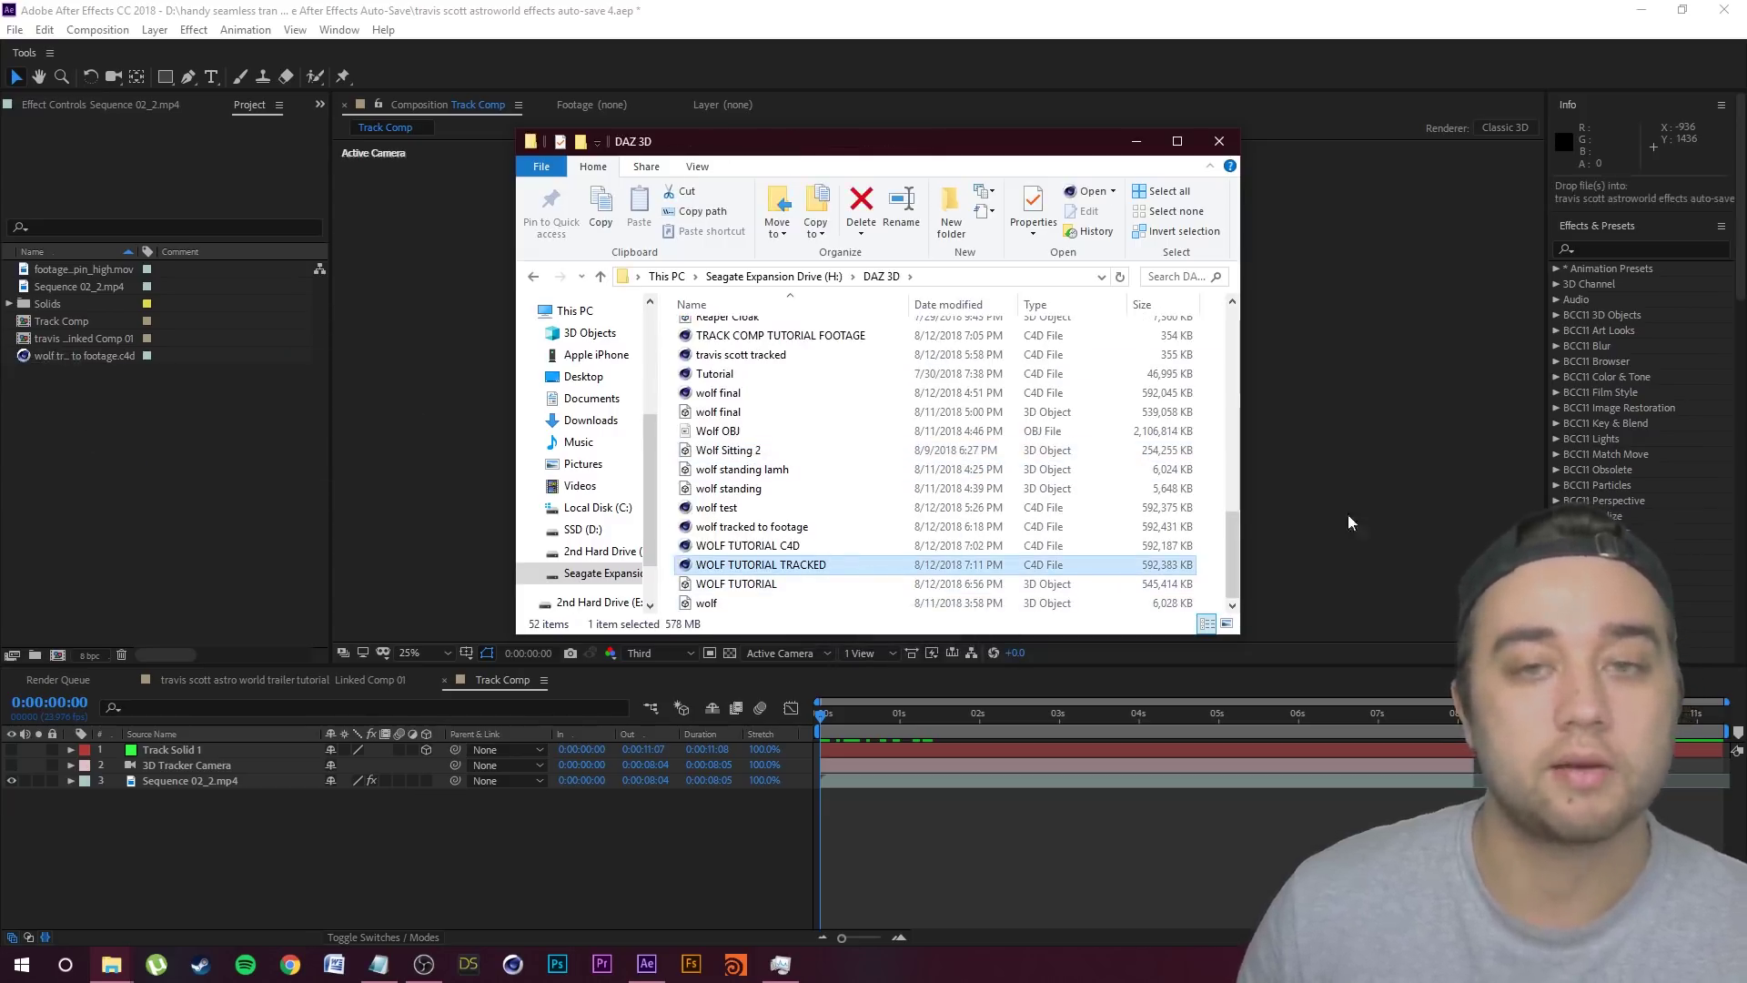
{"action": "left_click", "coordinate": [1134, 151]}
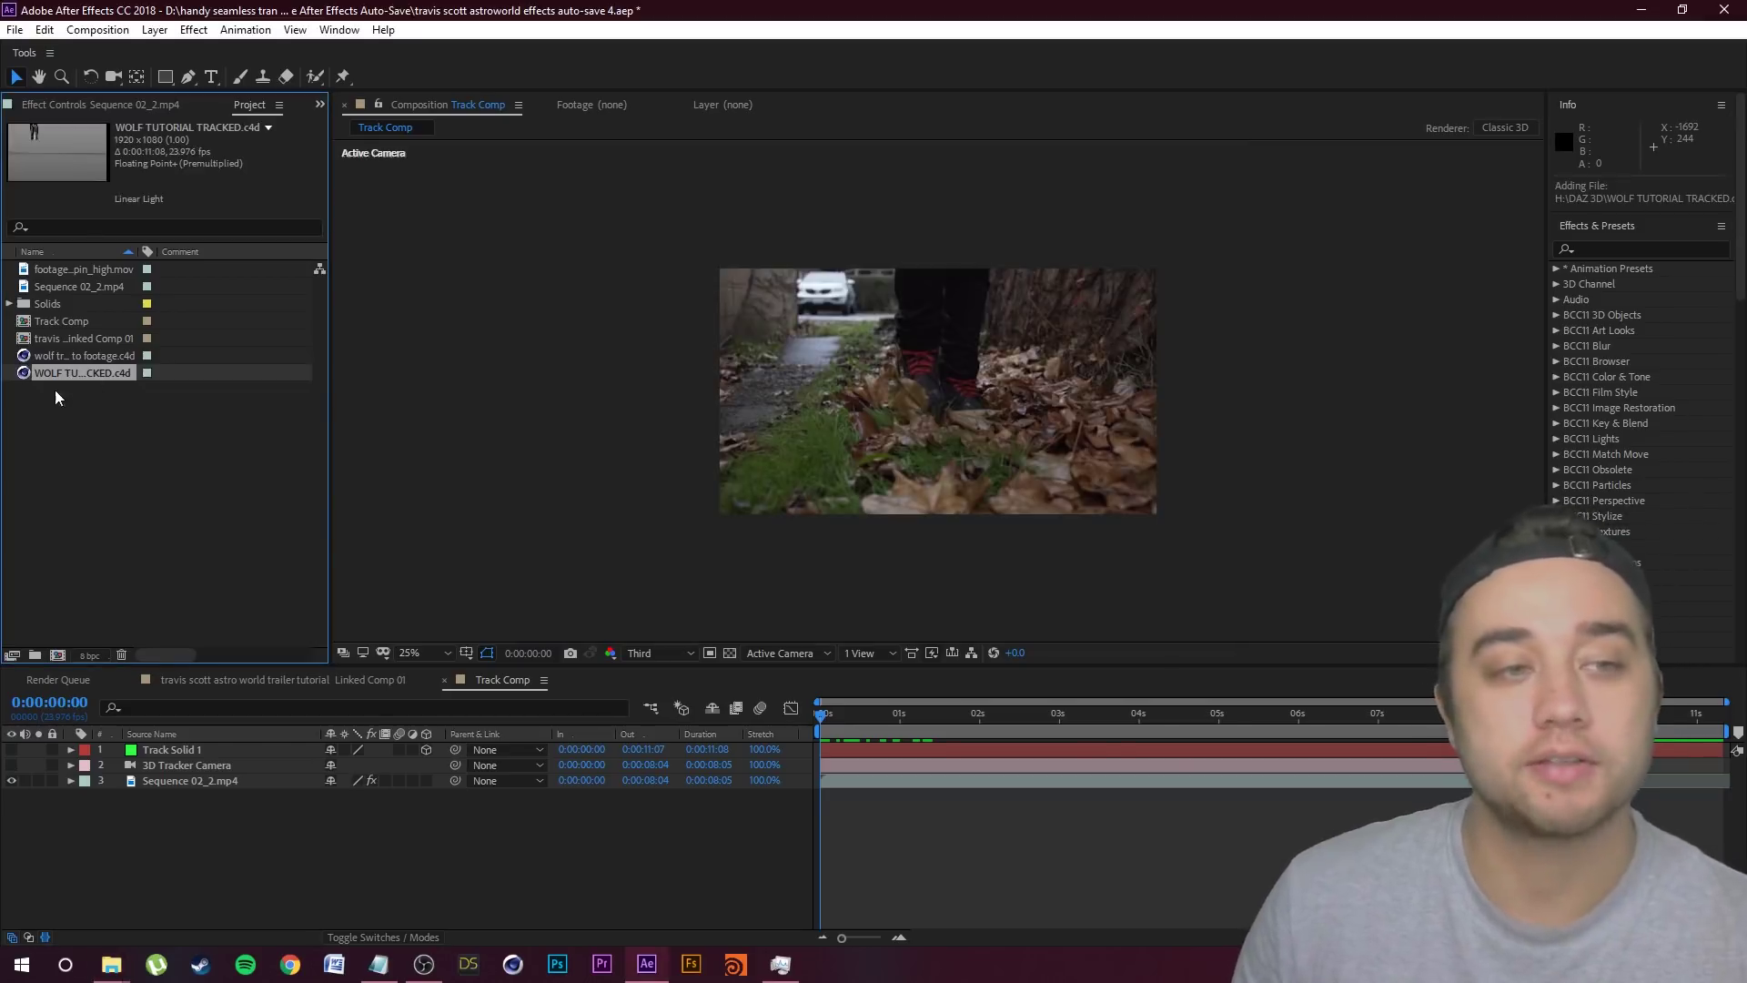
Step: Place WOLF TUTORIAL TRACKED.c4d as the top layer of Track Comp, check its tracking, and change its CINEWARE renderer
{"action": "left_click_drag", "start_coordinate": [74, 443], "coordinate": [384, 881]}
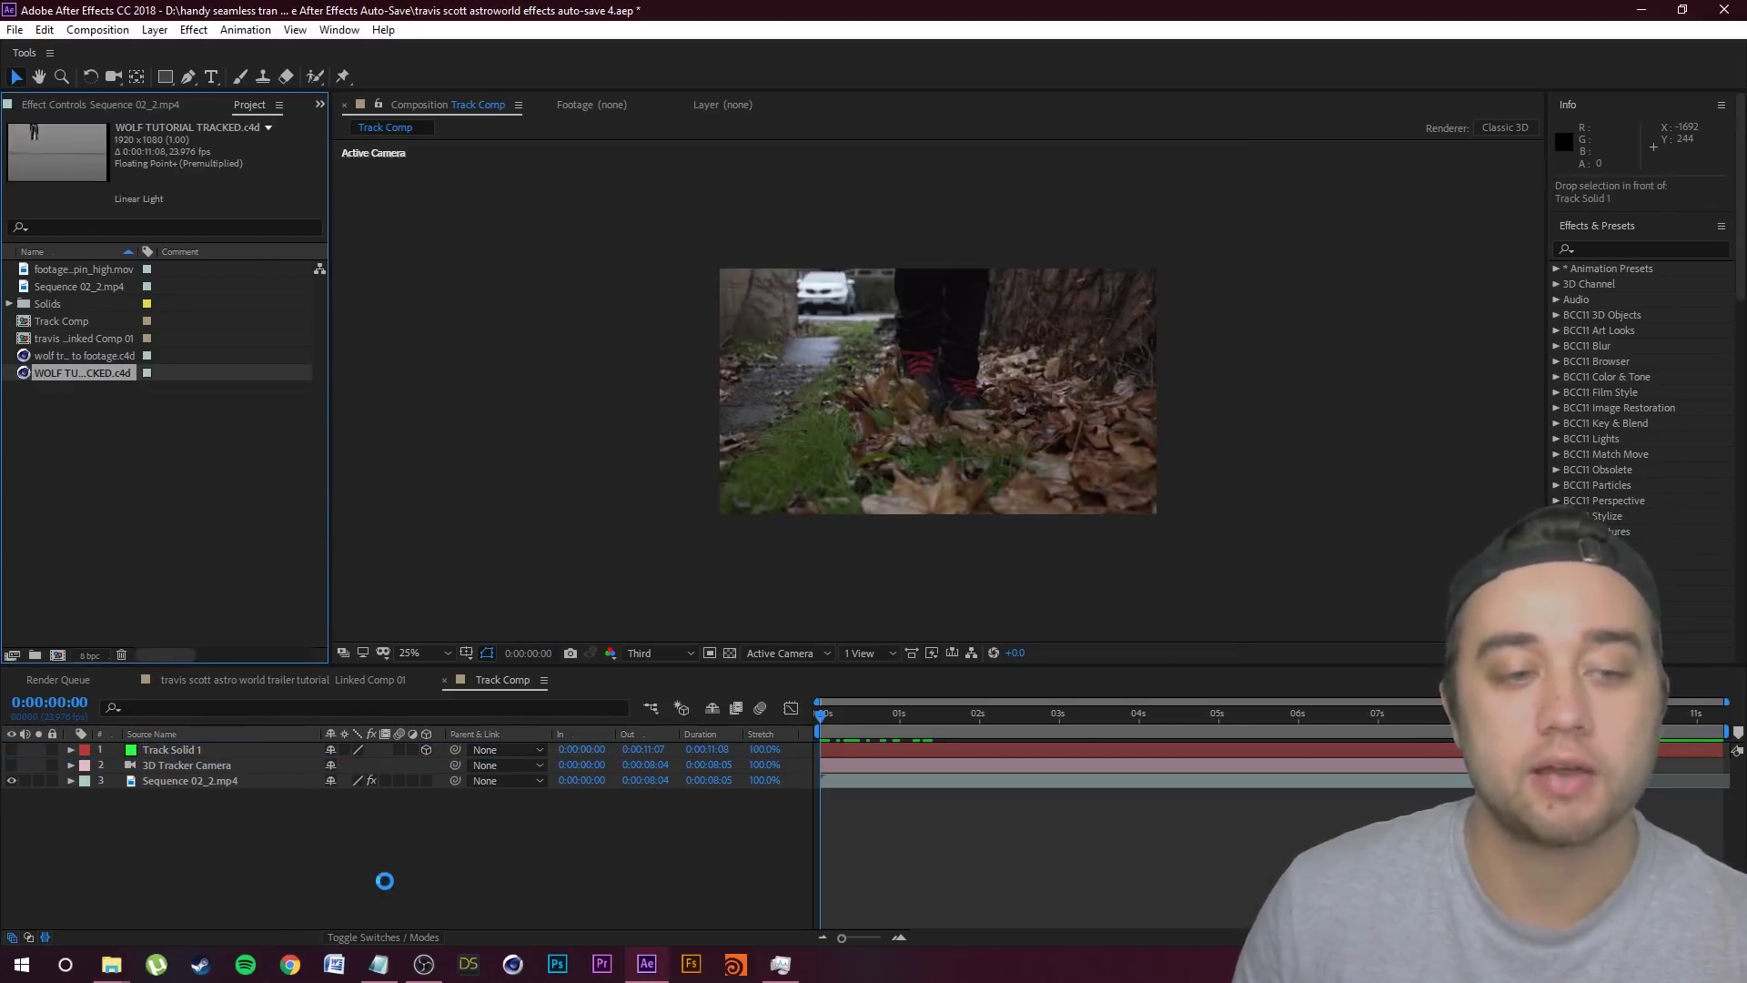
{"action": "left_click", "coordinate": [1190, 720]}
{"action": "left_click_drag", "start_coordinate": [1151, 726], "coordinate": [822, 725]}
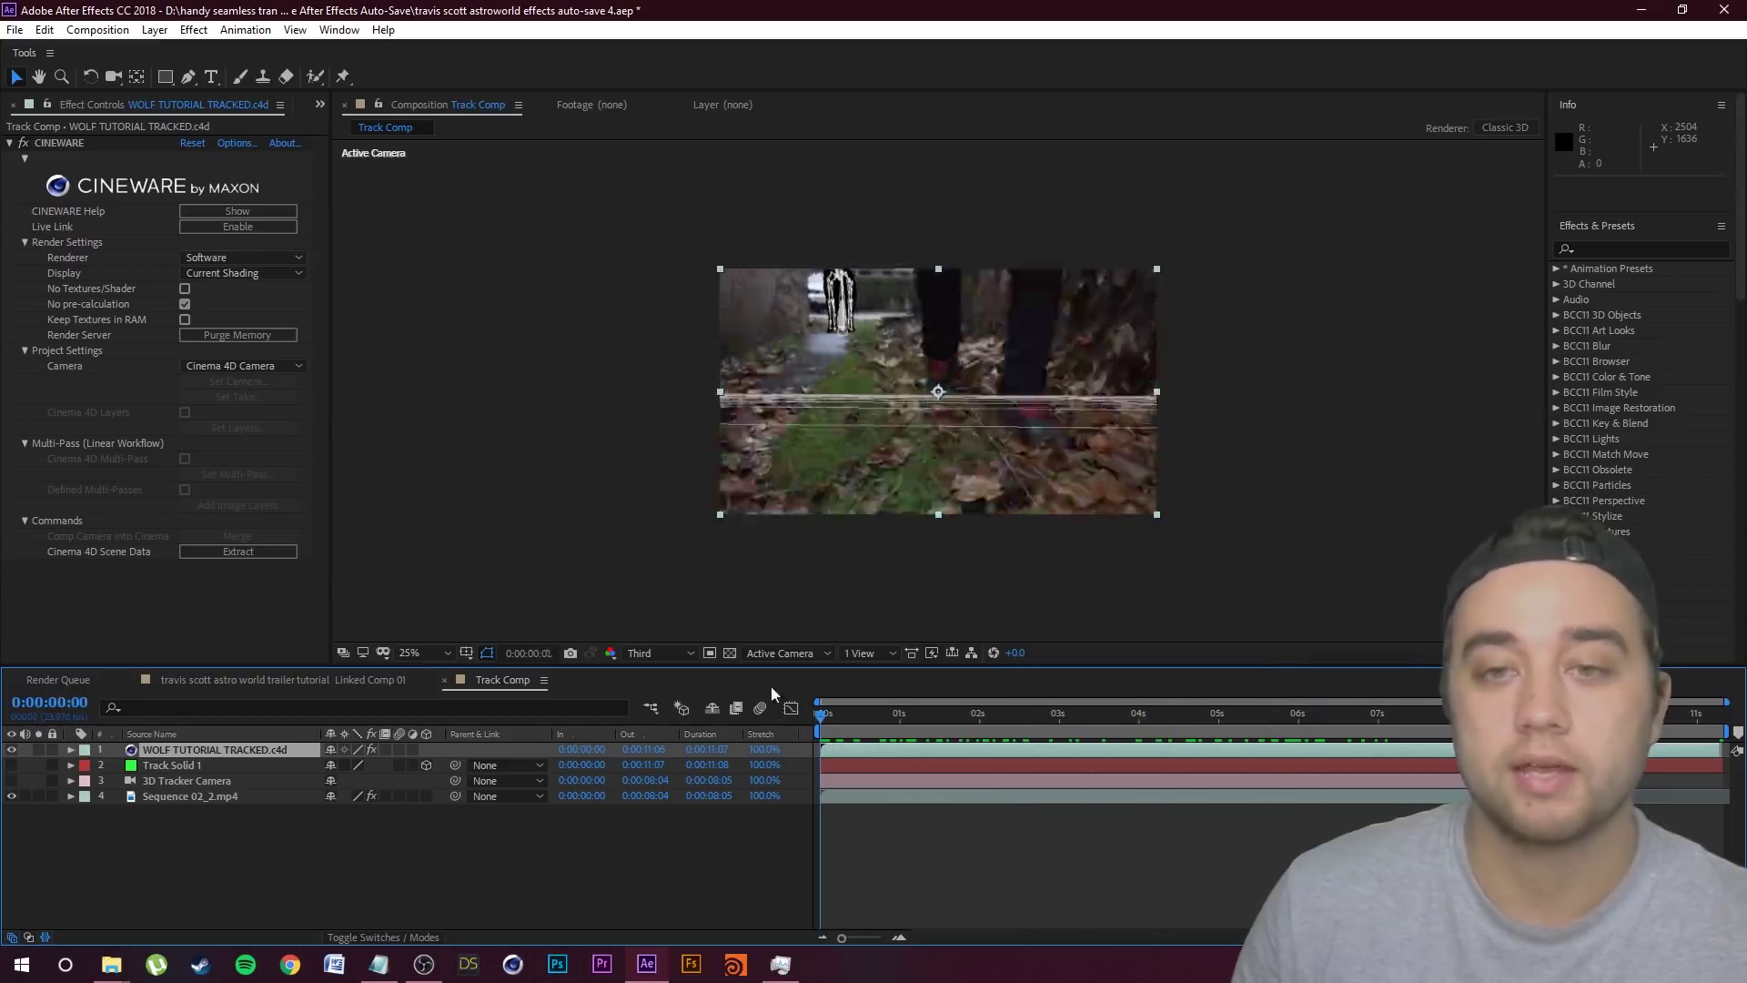
{"action": "key", "text": "period"}
{"action": "key", "text": "comma"}
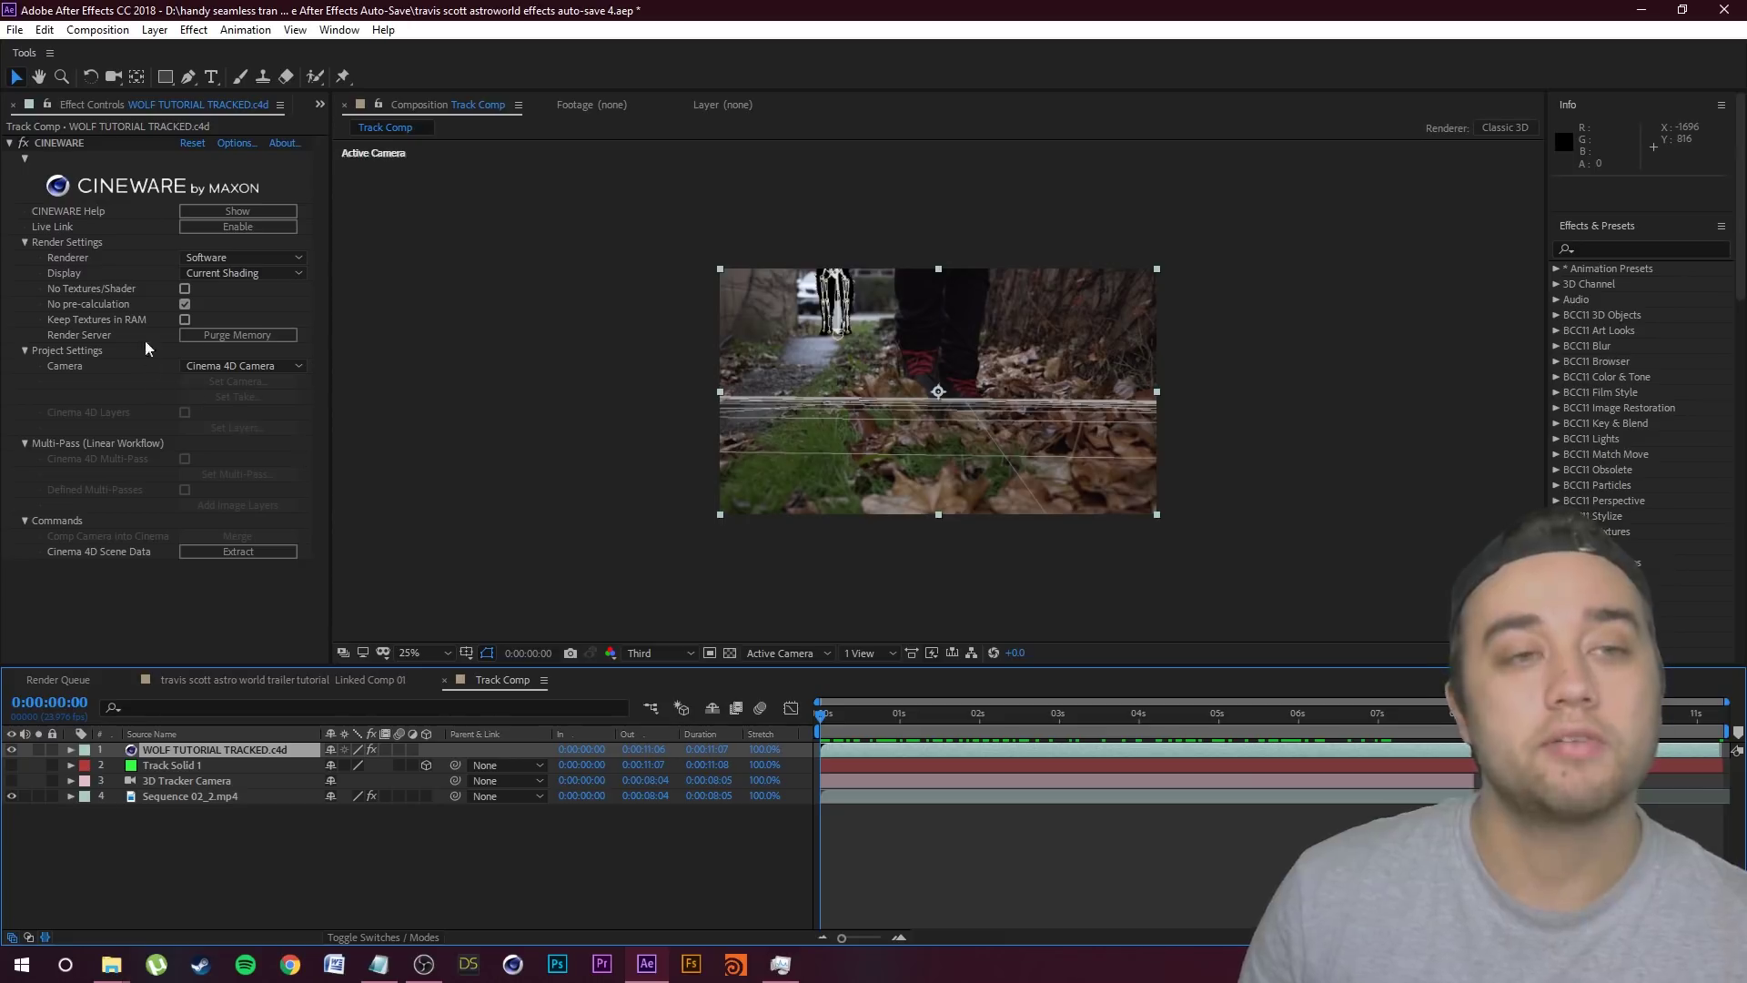
{"action": "left_click", "coordinate": [298, 265]}
{"action": "left_click", "coordinate": [259, 277]}
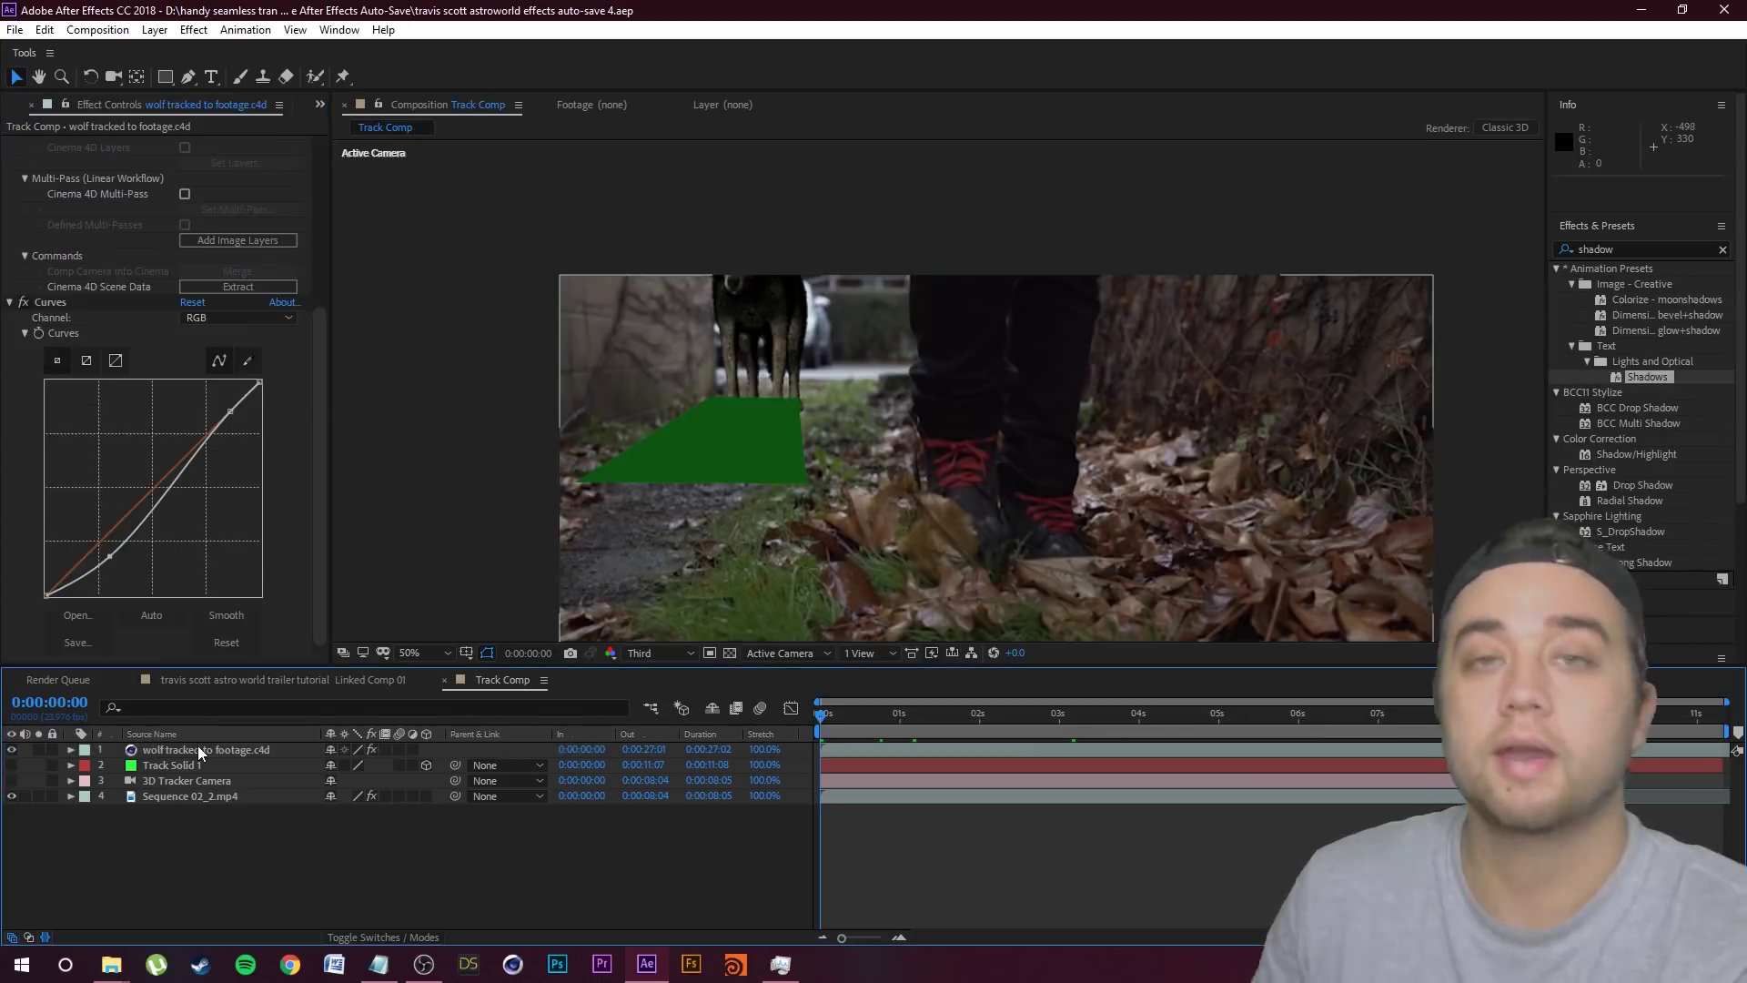
Step: Delete the wolf tracked to footage.c4d layer from Track Comp, and preview the Linked Comp 01 composition with the star layers
{"action": "left_click", "coordinate": [201, 751]}
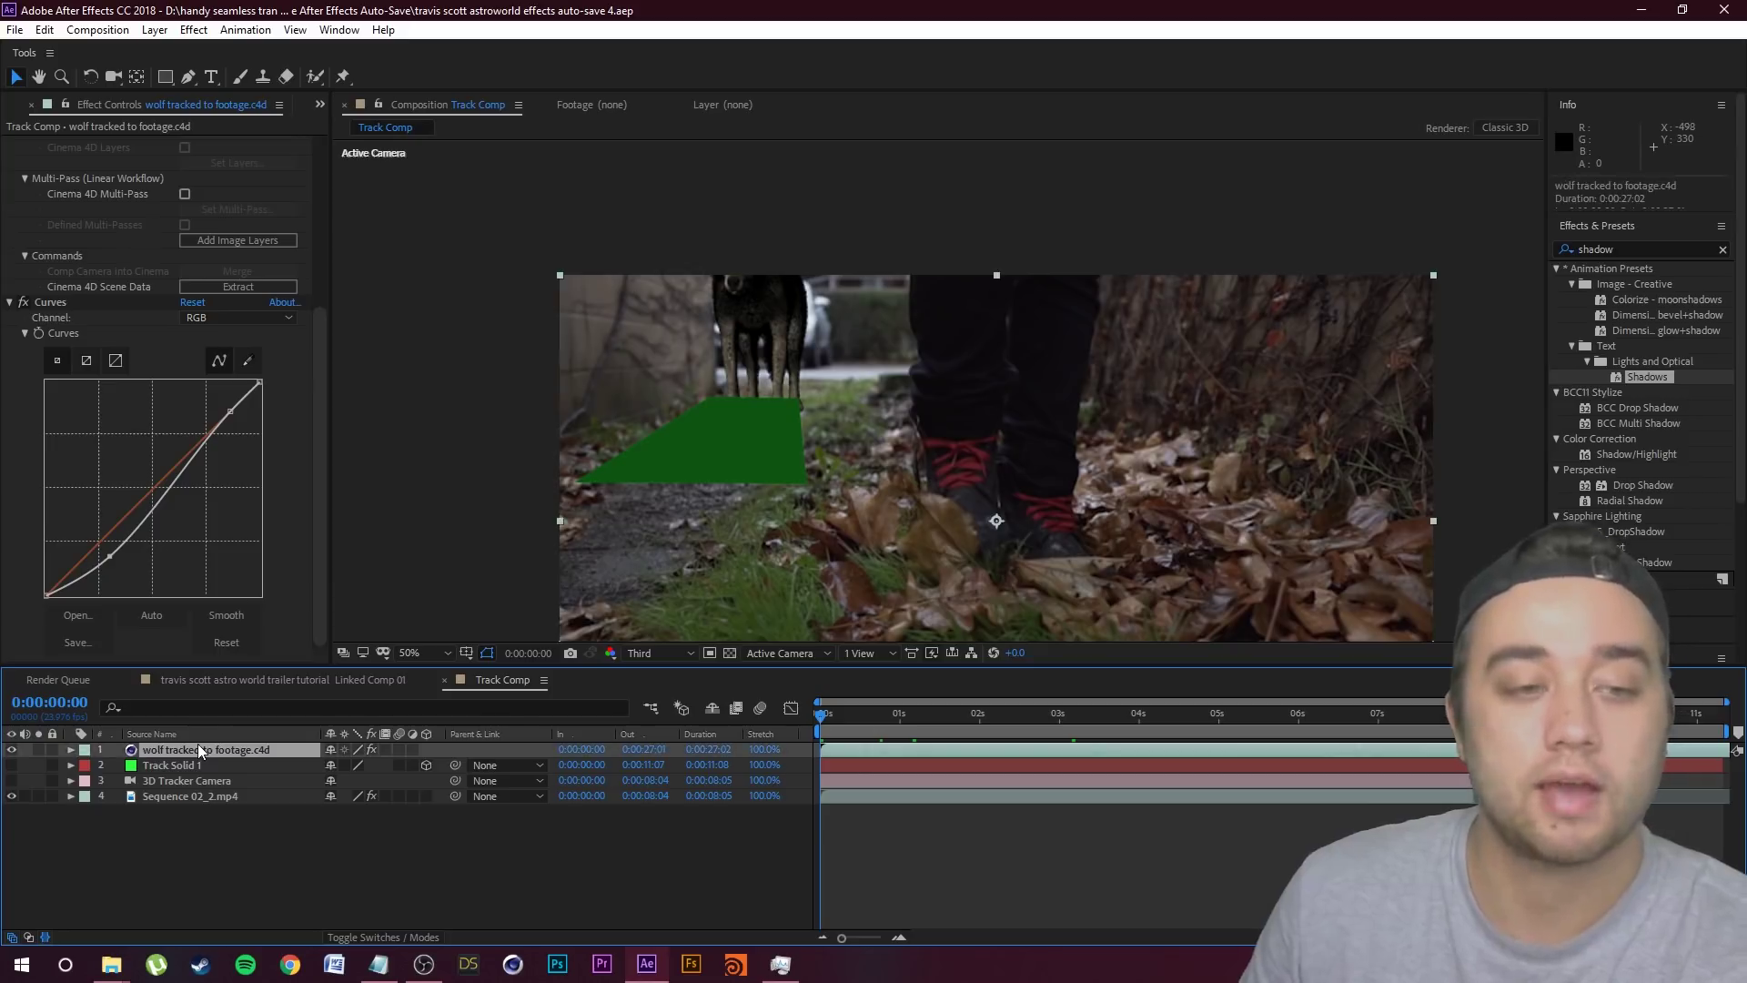
{"action": "key", "text": "Delete"}
{"action": "left_click", "coordinate": [282, 679]}
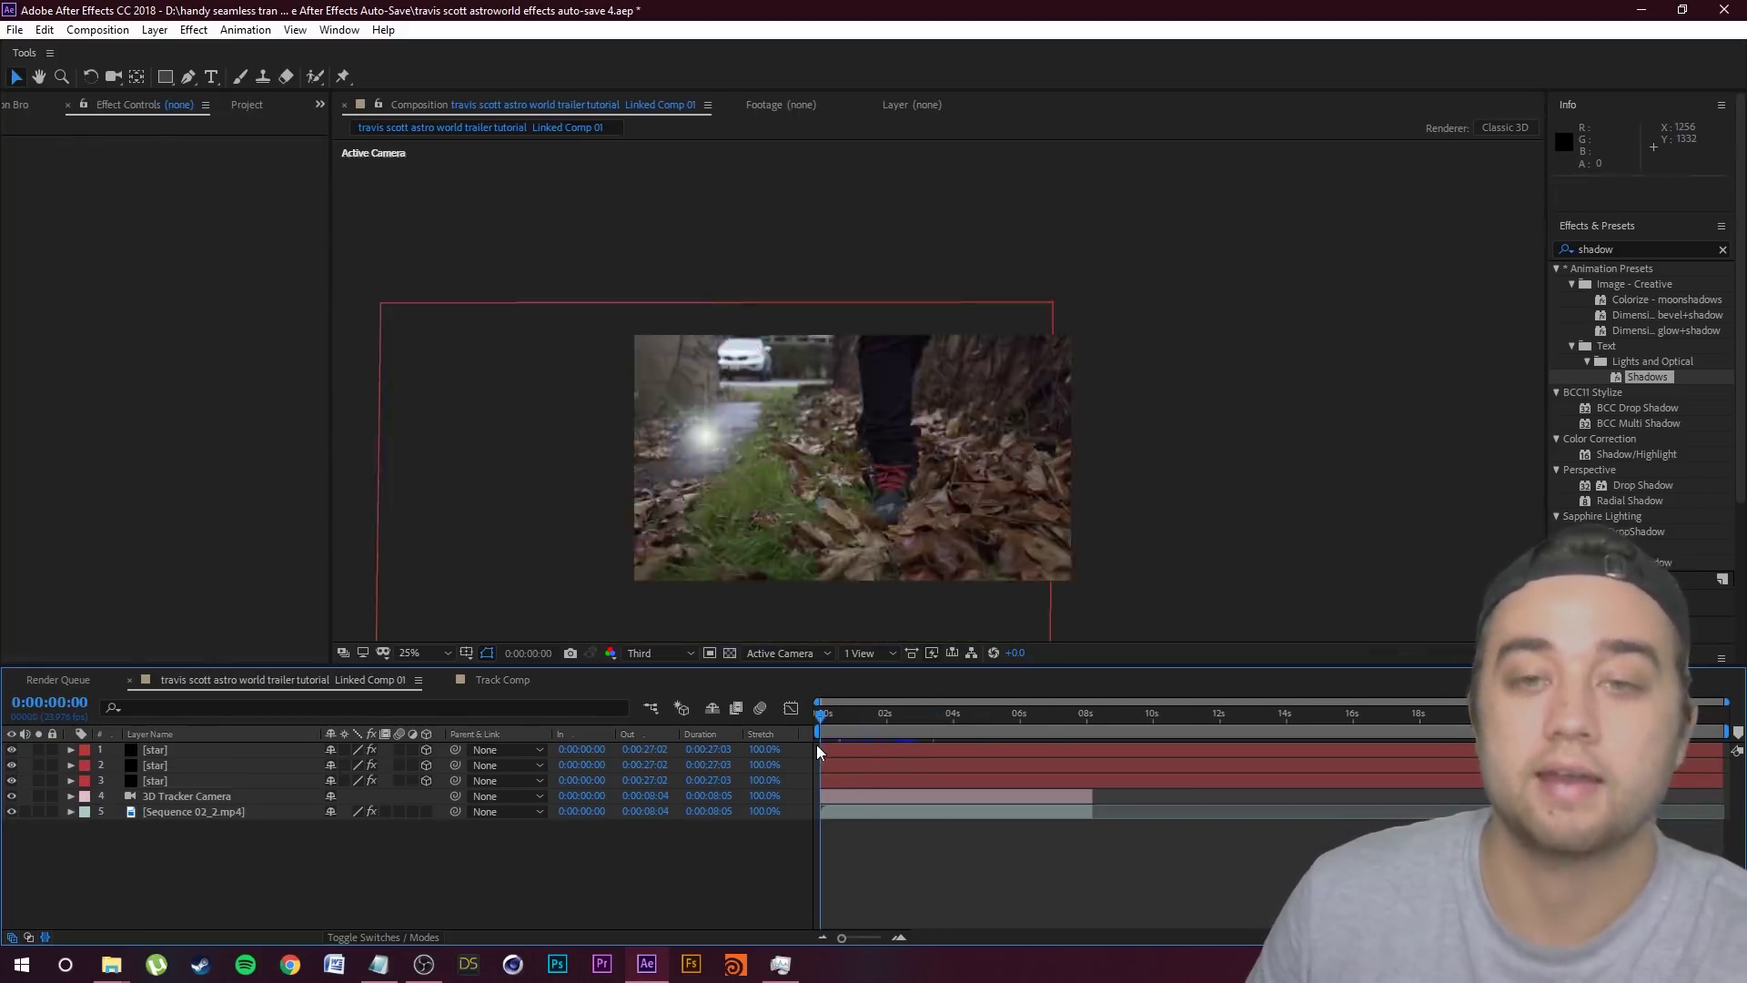
{"action": "left_click_drag", "start_coordinate": [1046, 737], "coordinate": [794, 784]}
{"action": "key", "text": "space"}
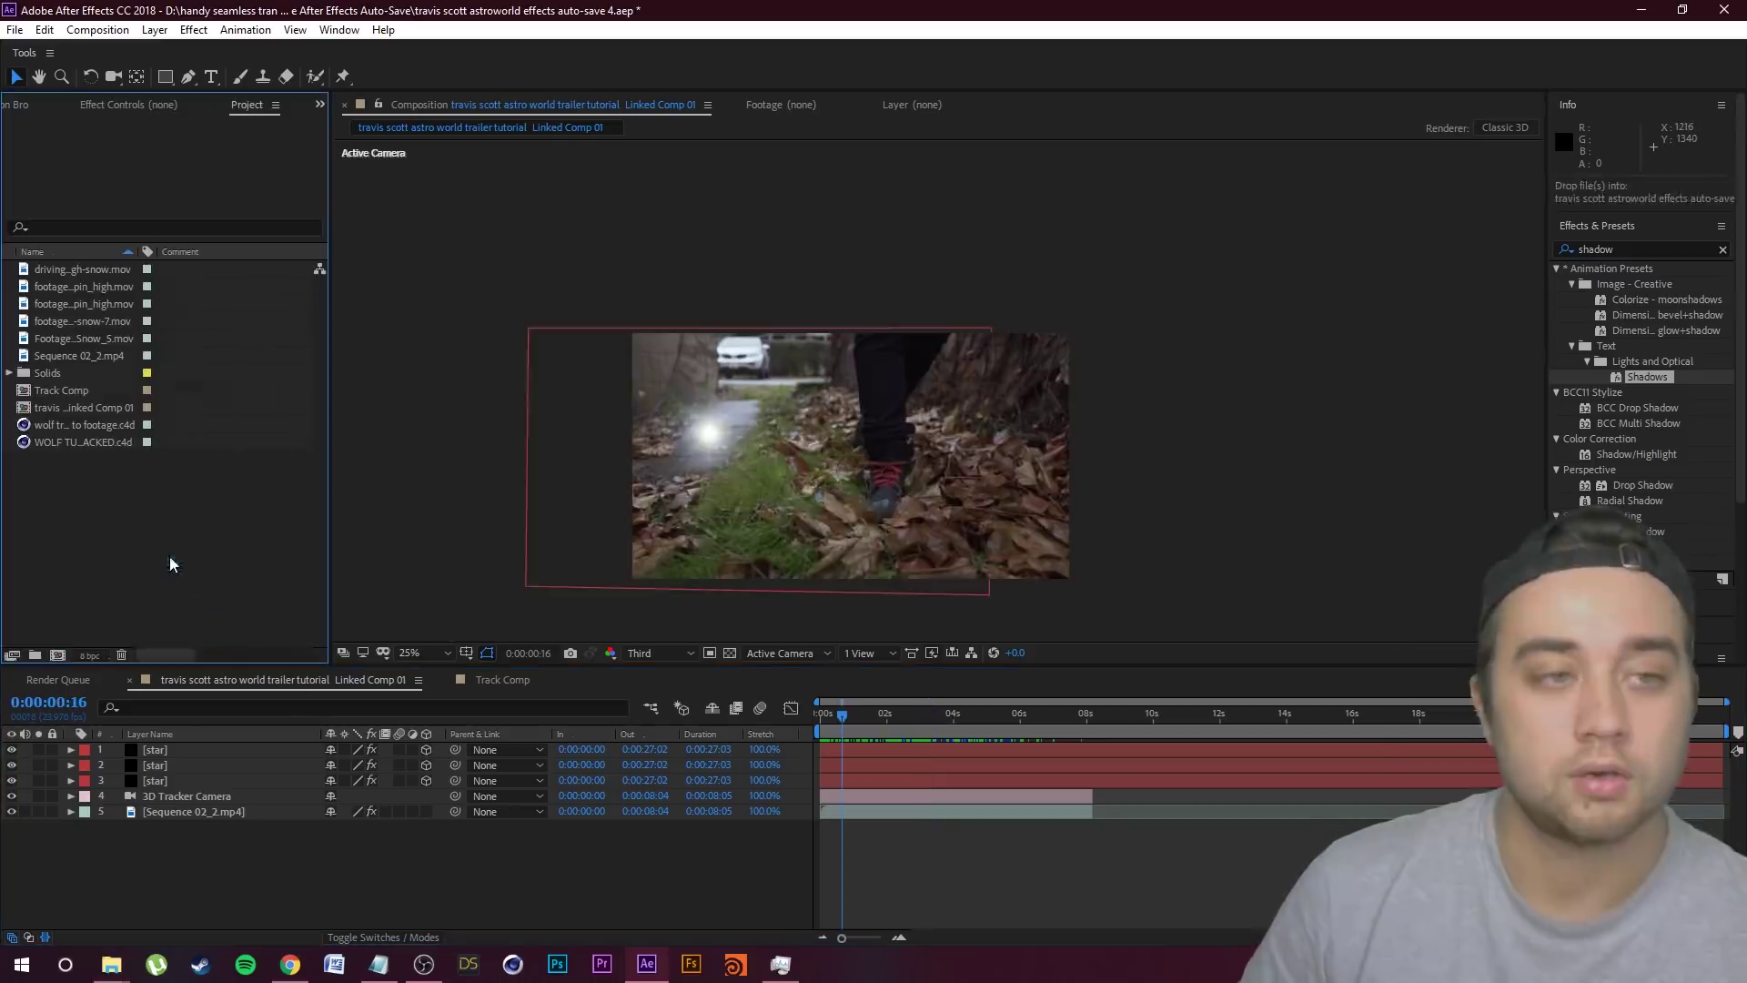
Step: Add footagecrate-earth_spin_high.mov as the top layer of Linked Comp 01, with the playhead at 0:00:02:20
{"action": "left_click_drag", "start_coordinate": [981, 773], "coordinate": [916, 779]}
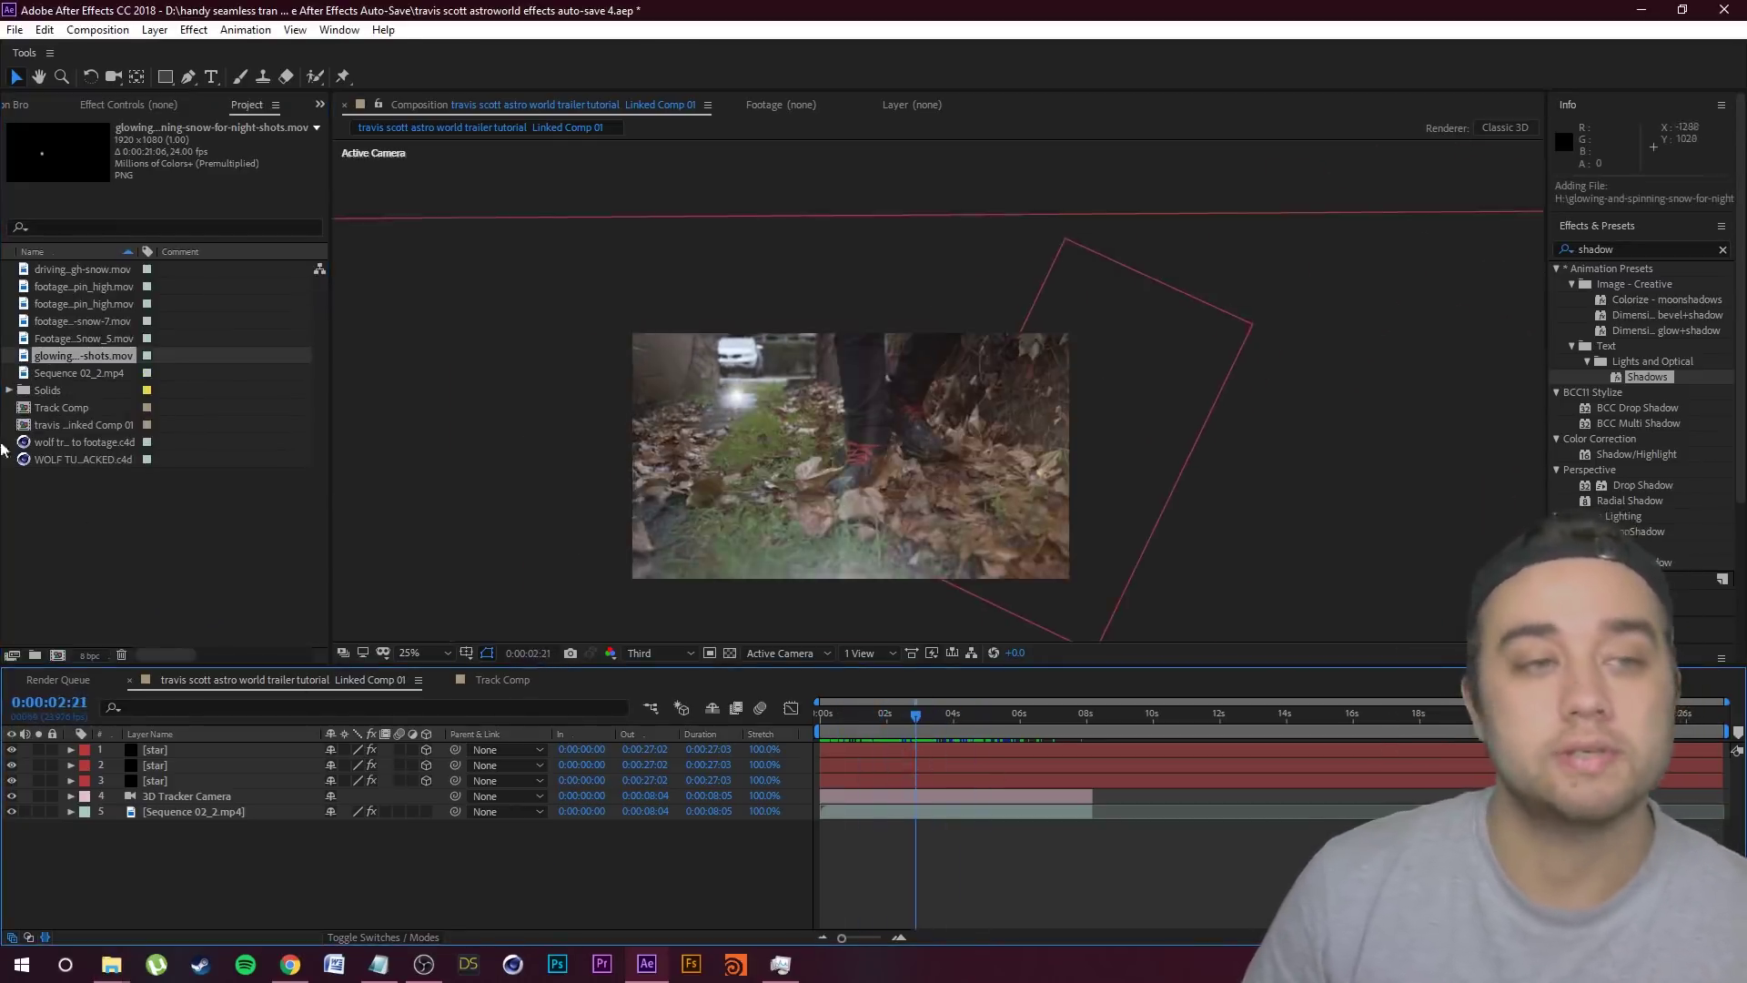
{"action": "left_click", "coordinate": [69, 269]}
{"action": "left_click", "coordinate": [75, 286]}
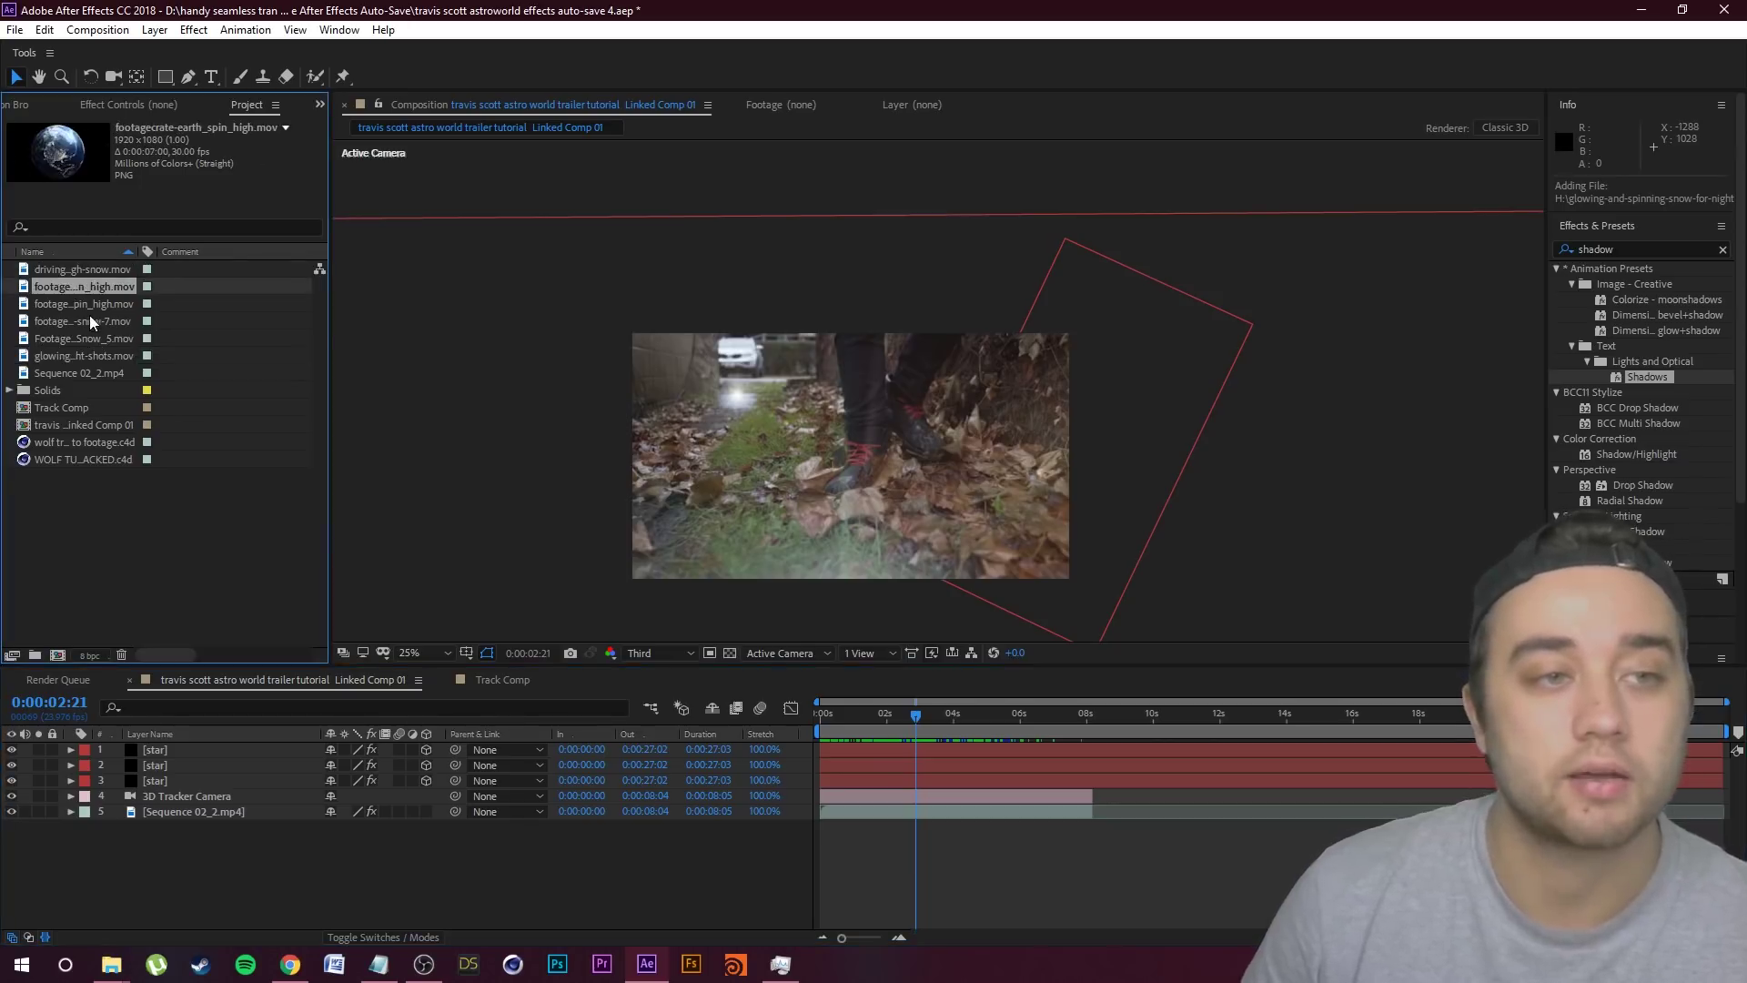
{"action": "left_click_drag", "start_coordinate": [60, 287], "coordinate": [227, 748]}
{"action": "mouse_move", "coordinate": [915, 715]}
{"action": "left_mouse_down"}
{"action": "mouse_move", "coordinate": [992, 725]}
{"action": "mouse_move", "coordinate": [912, 731]}
{"action": "left_mouse_up"}
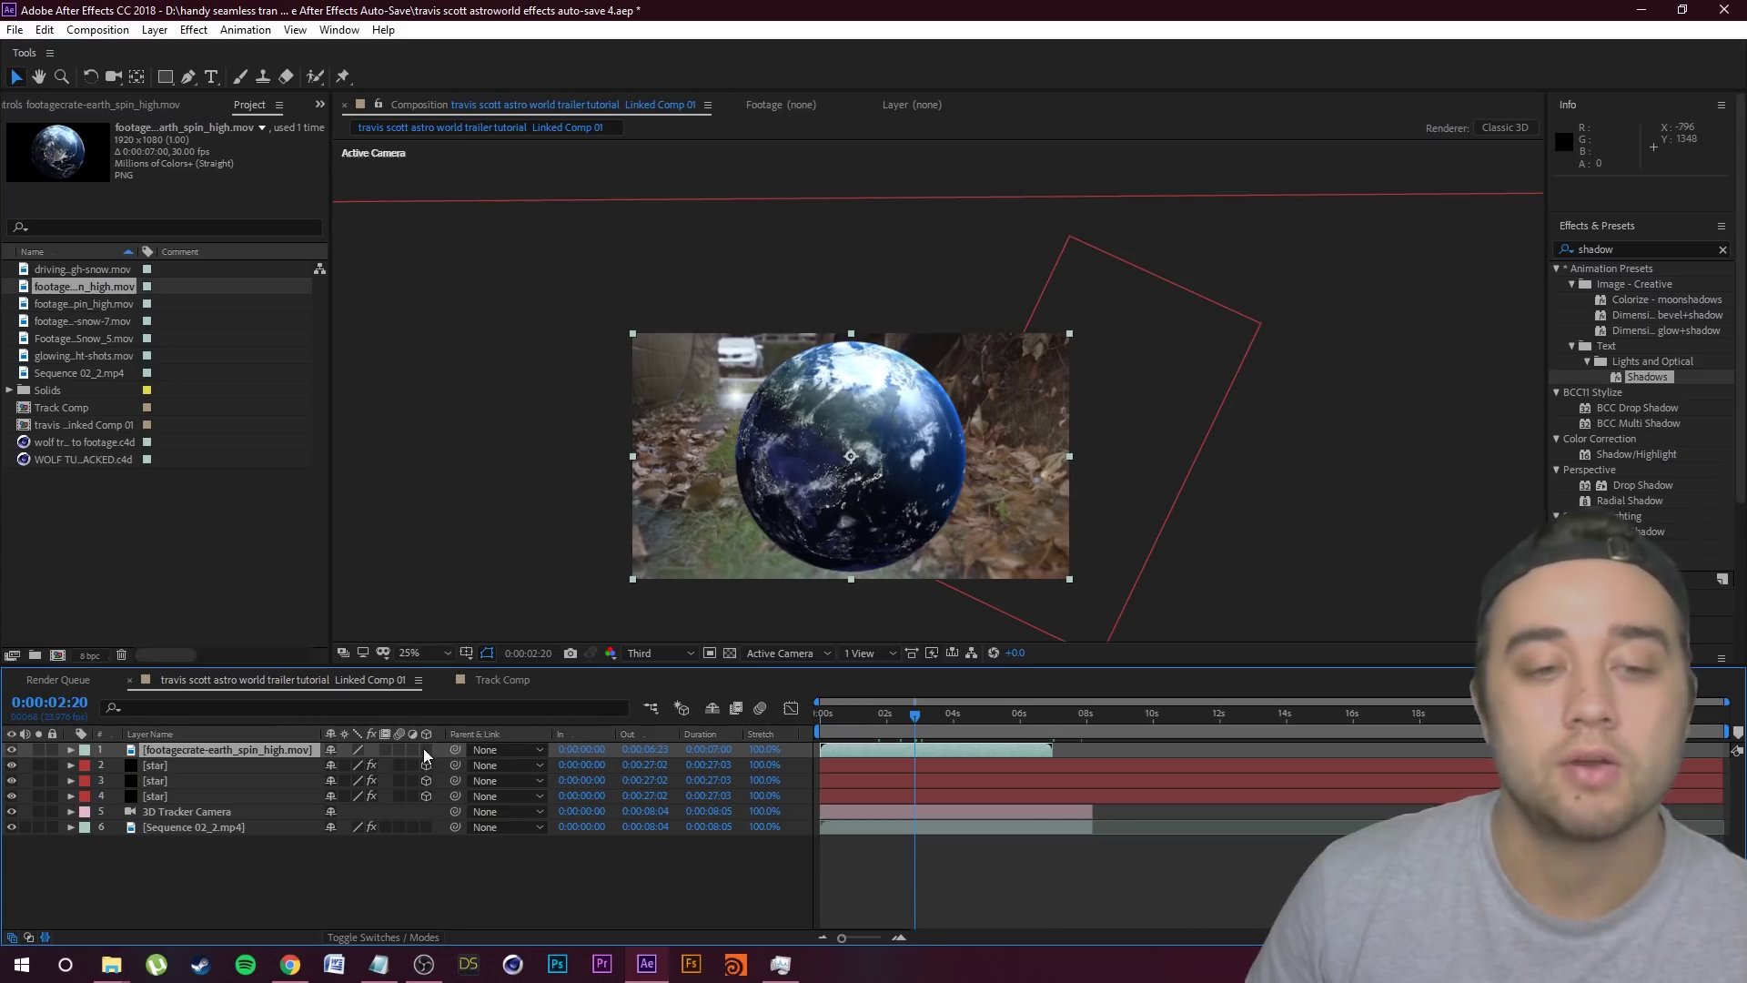
Step: Make the earth layer a 3D layer and check it against the tracked footage at 0:00:05:10
{"action": "left_click", "coordinate": [400, 937]}
{"action": "left_click", "coordinate": [405, 936]}
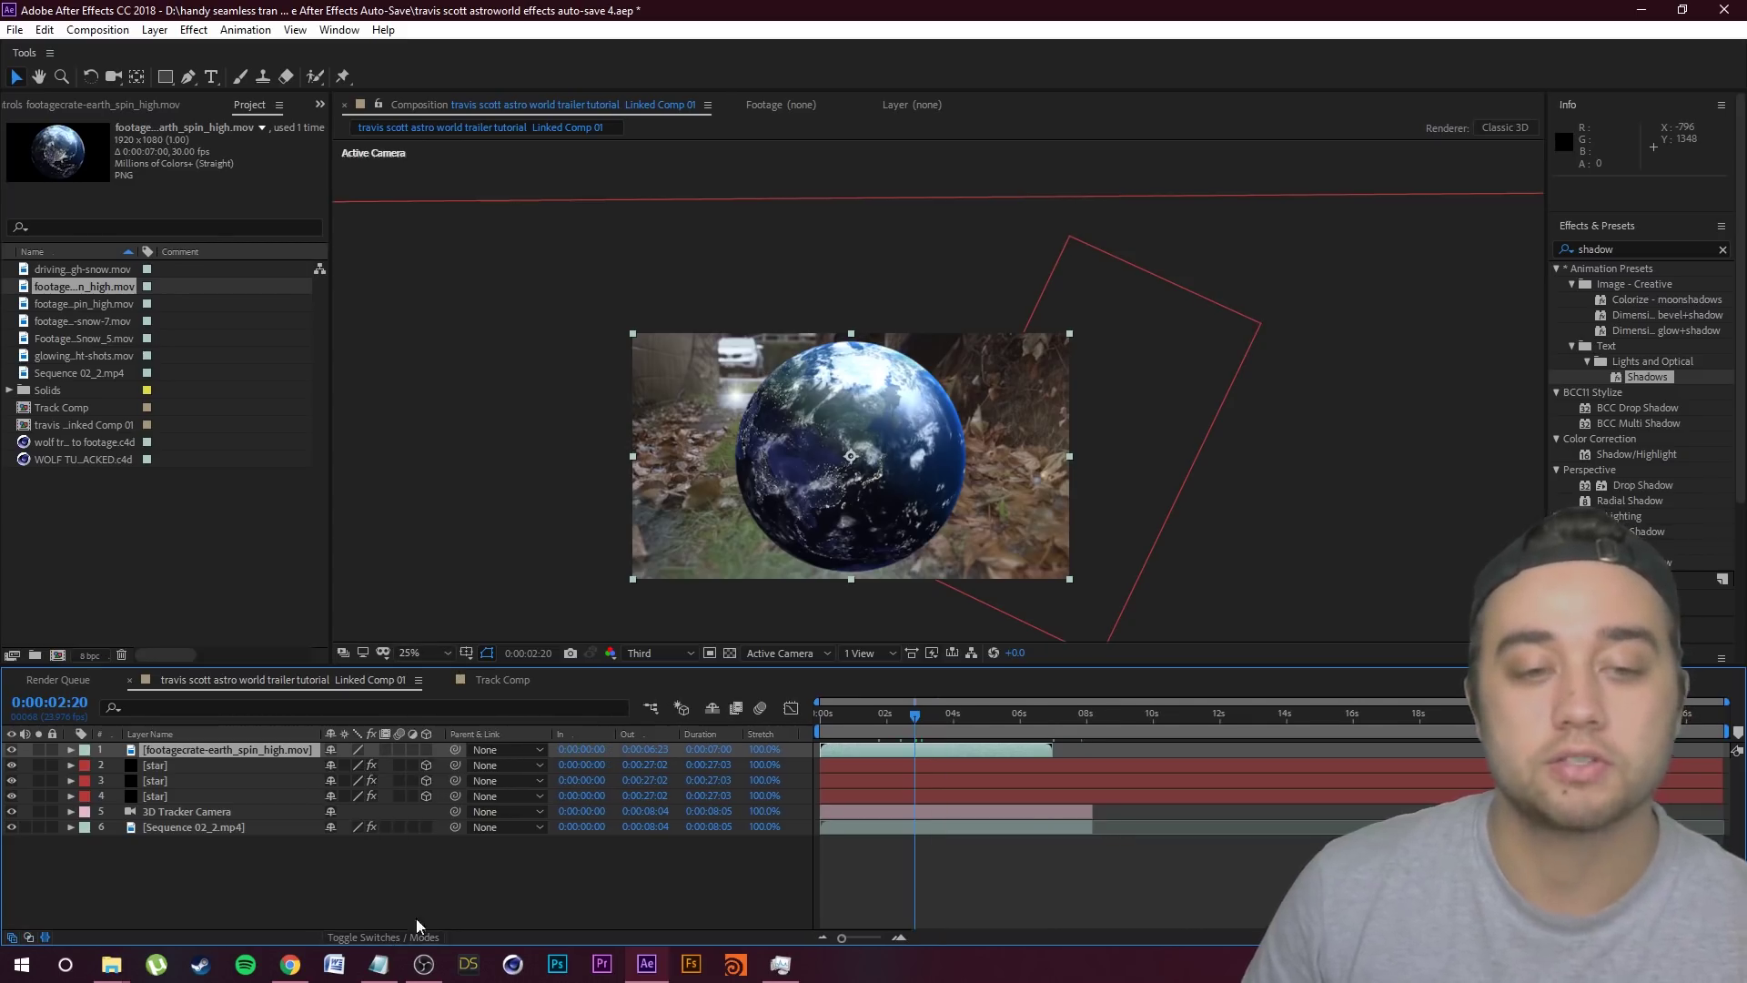
{"action": "left_click", "coordinate": [425, 750]}
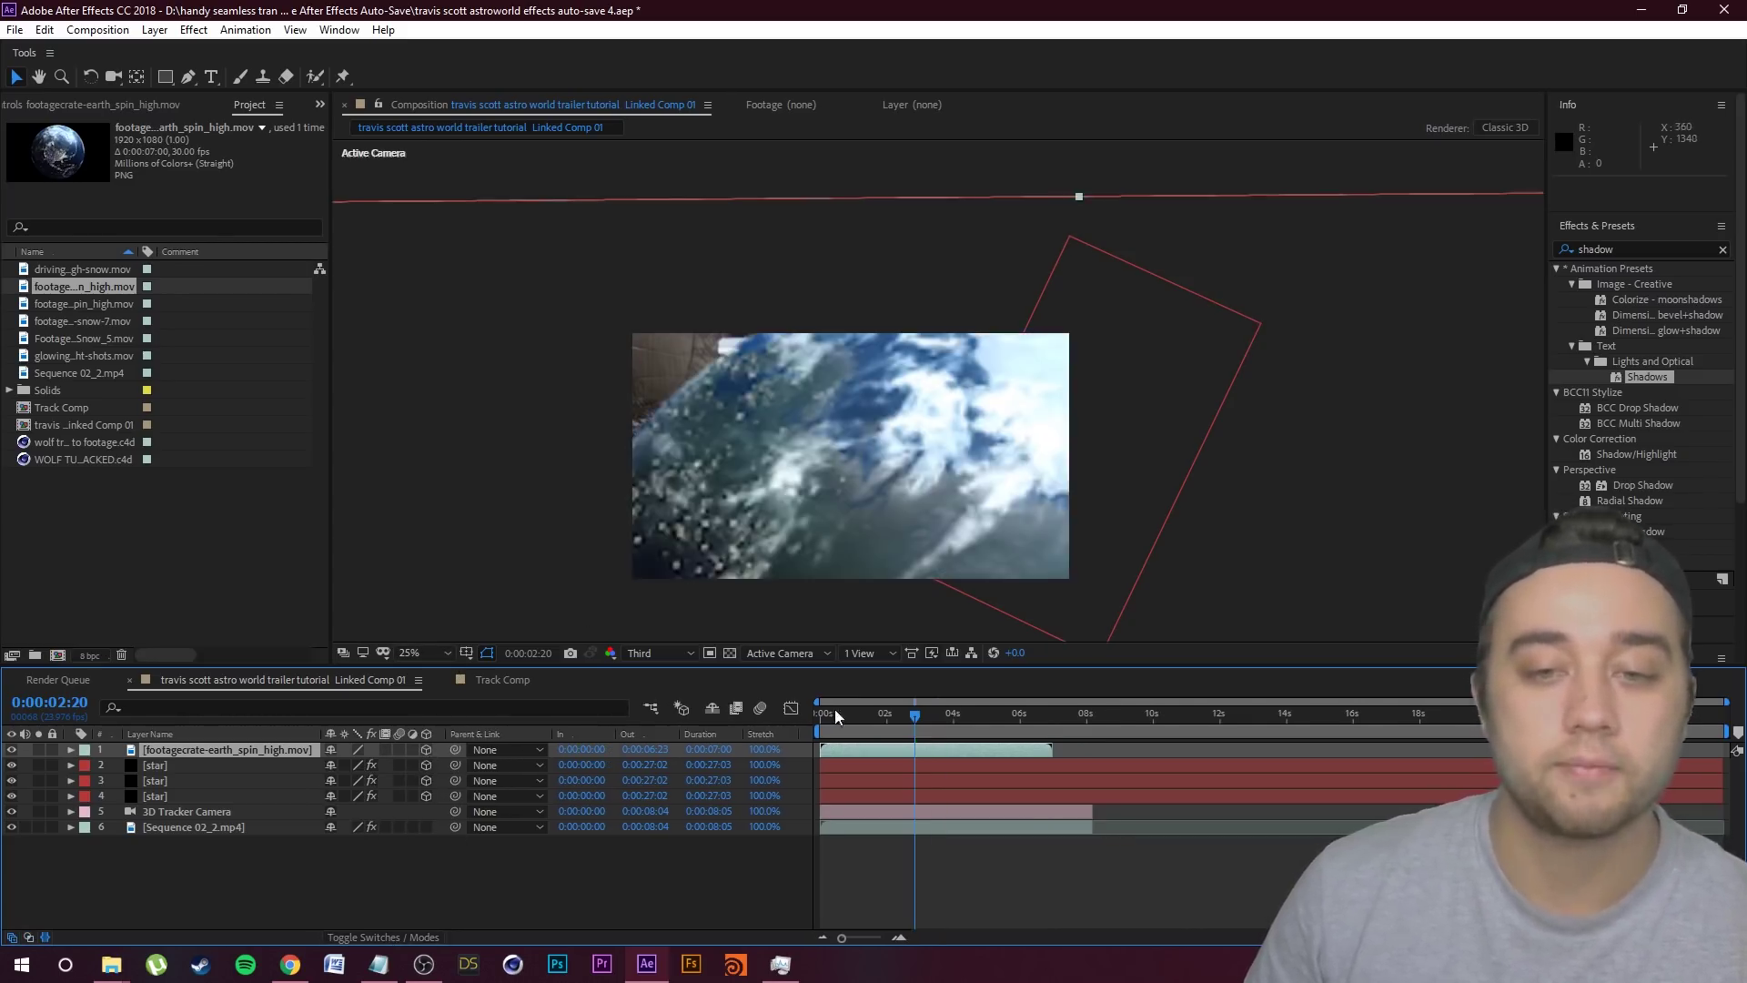
{"action": "left_click_drag", "start_coordinate": [924, 728], "coordinate": [1001, 713]}
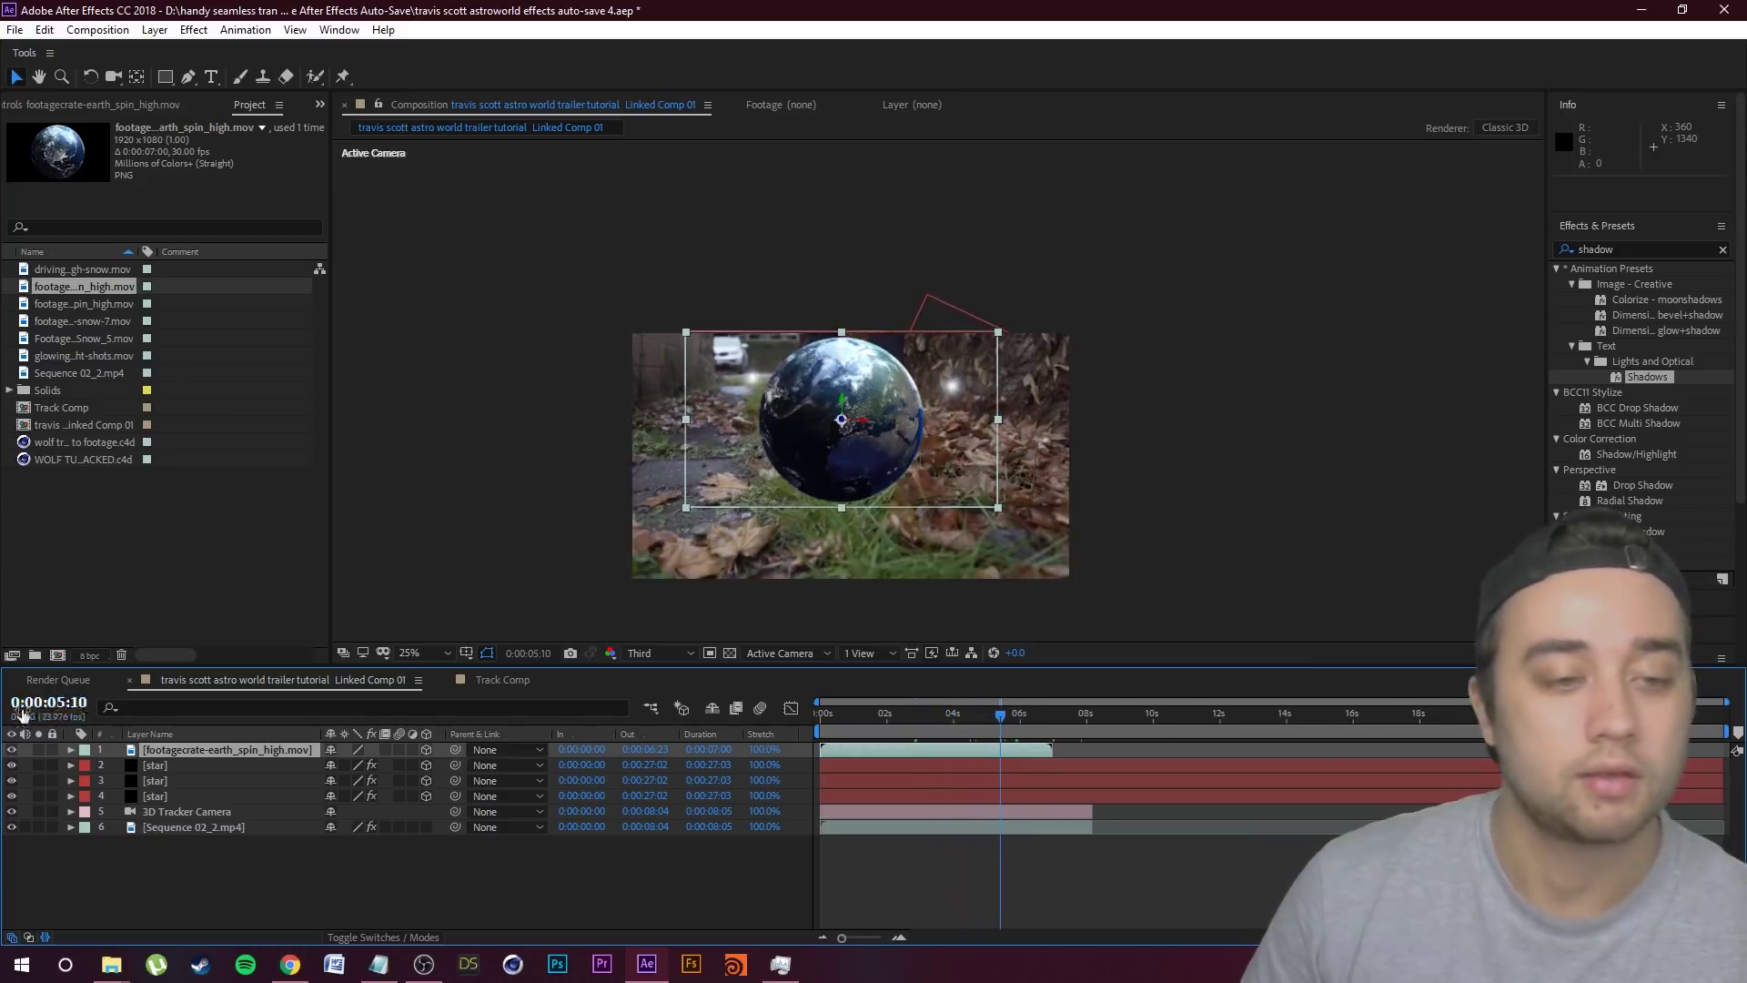
Step: Lower the earth layer's Anchor Point Z to about -4740, pushing the planet deeper into the scene
{"action": "left_click", "coordinate": [71, 750]}
{"action": "left_click", "coordinate": [87, 766]}
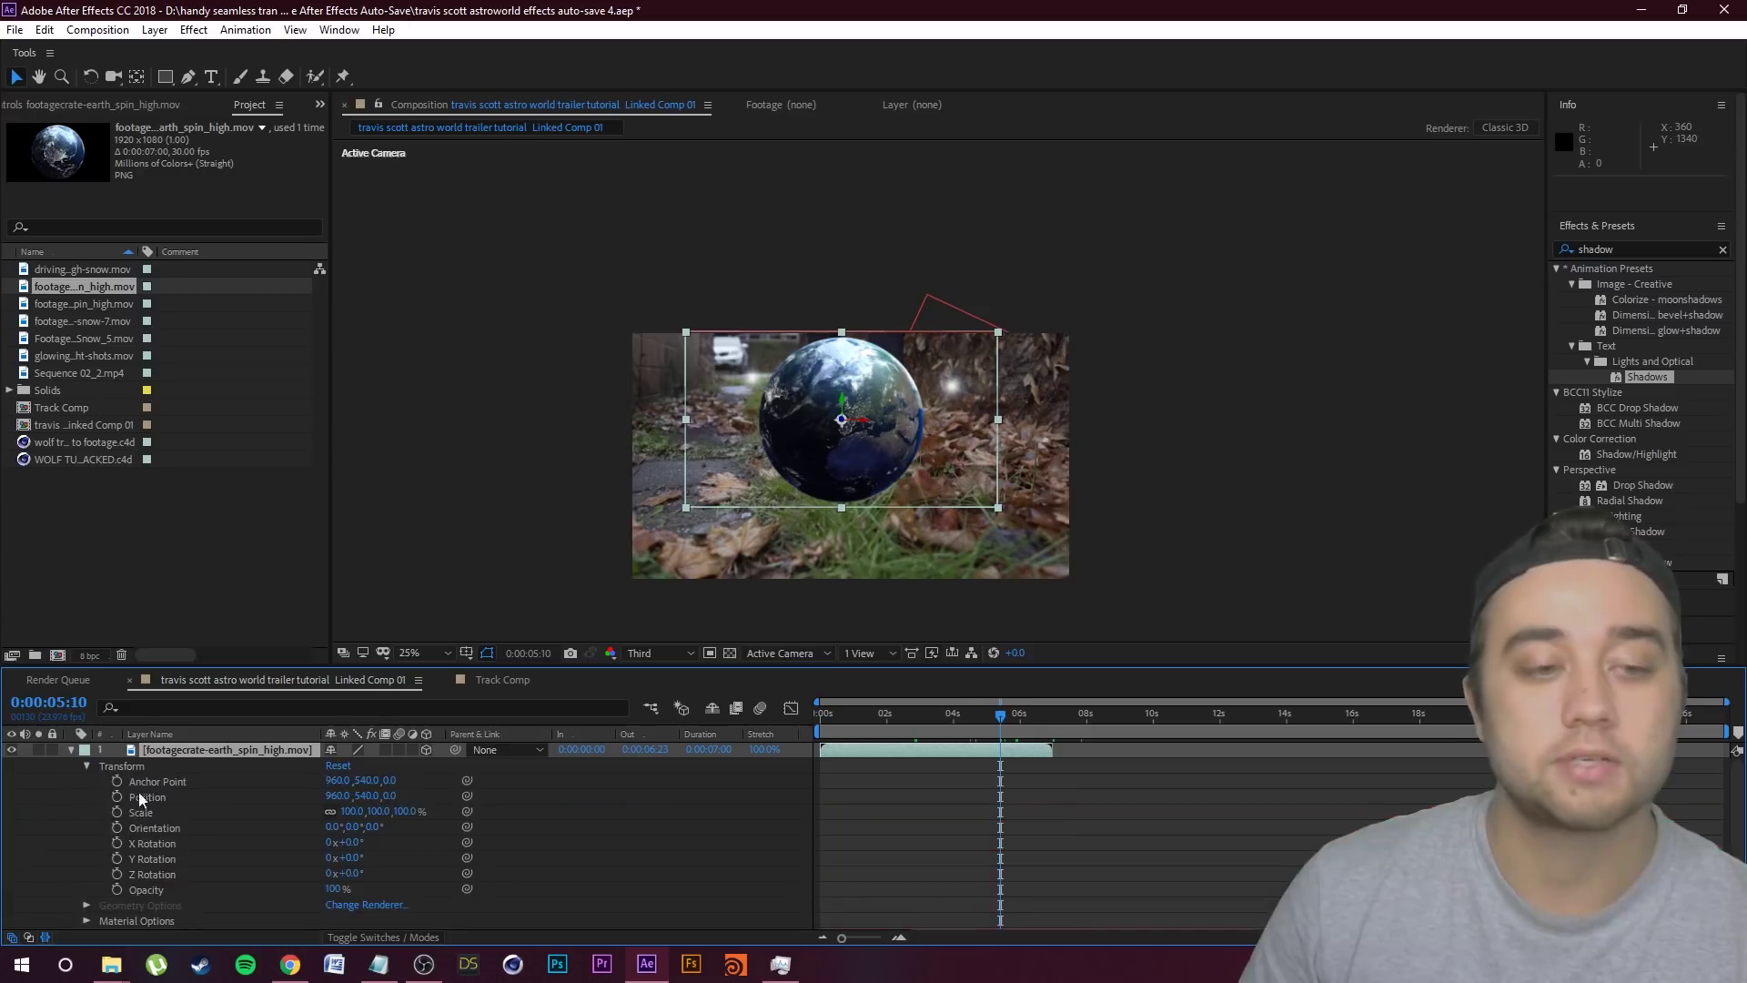
{"action": "left_click_drag", "start_coordinate": [391, 782], "coordinate": [128, 825]}
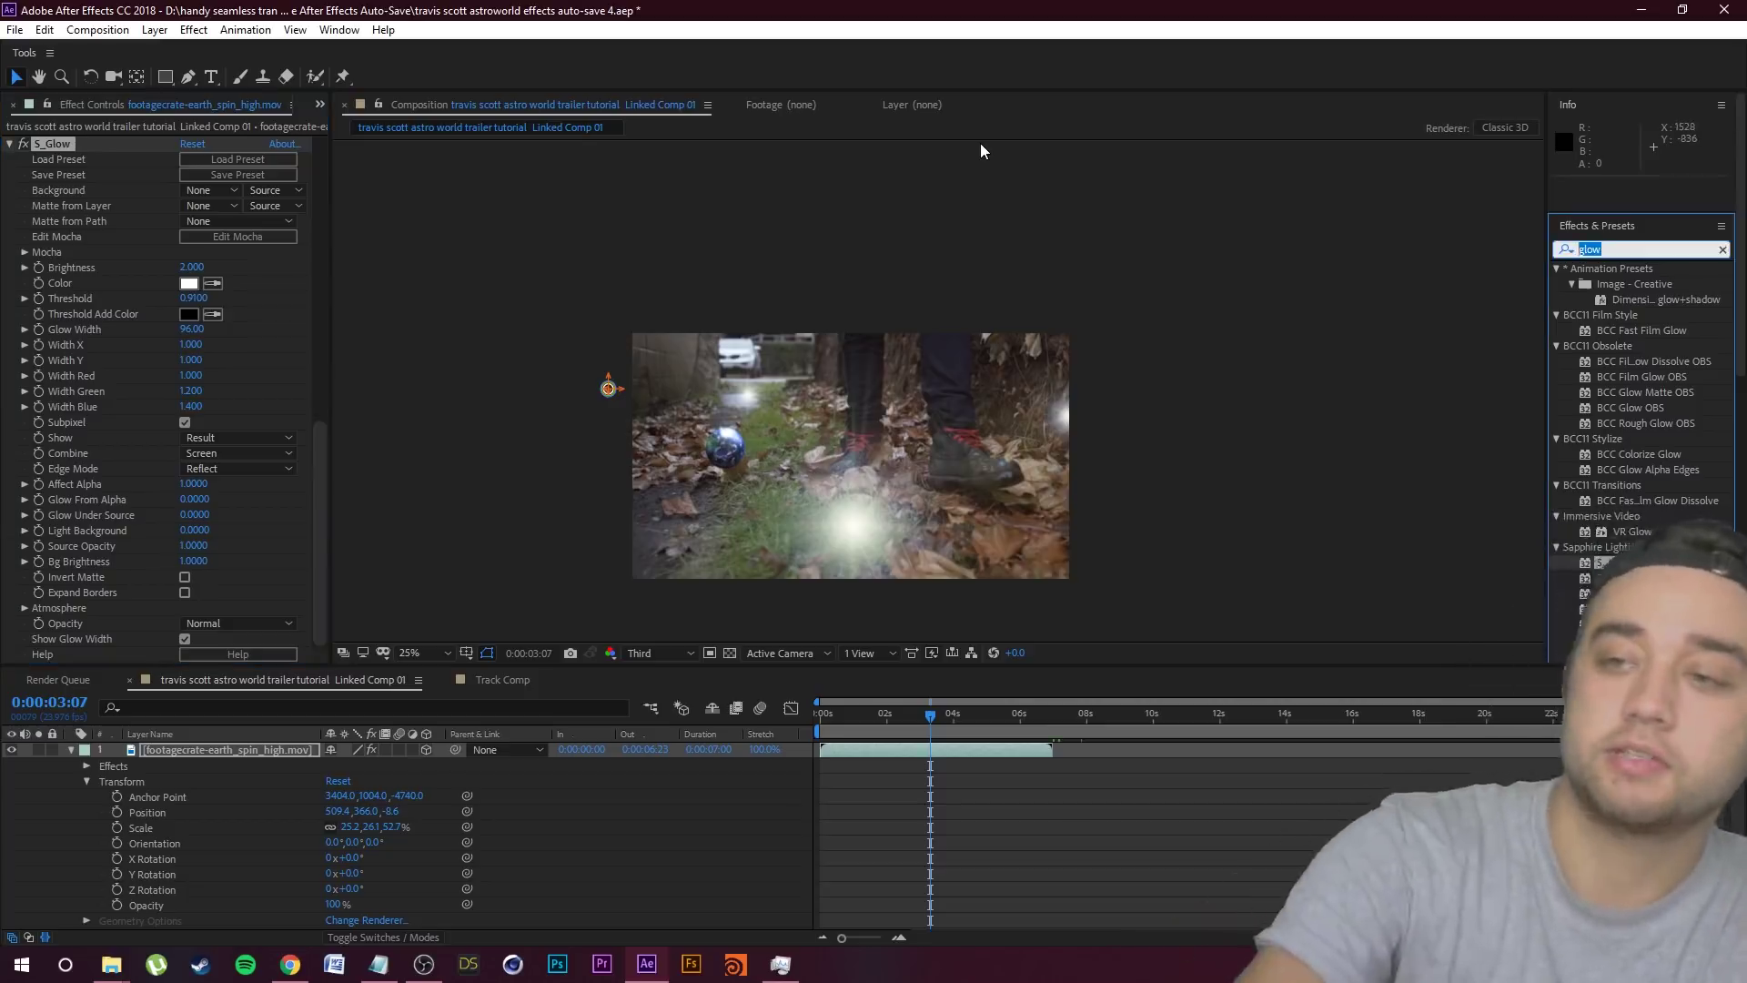
Step: Add an Invert effect to the earth layer and check the recoloured planet against the footage at 0:00:04:06
{"action": "double_click", "coordinate": [1620, 248]}
{"action": "type", "text": "invert"}
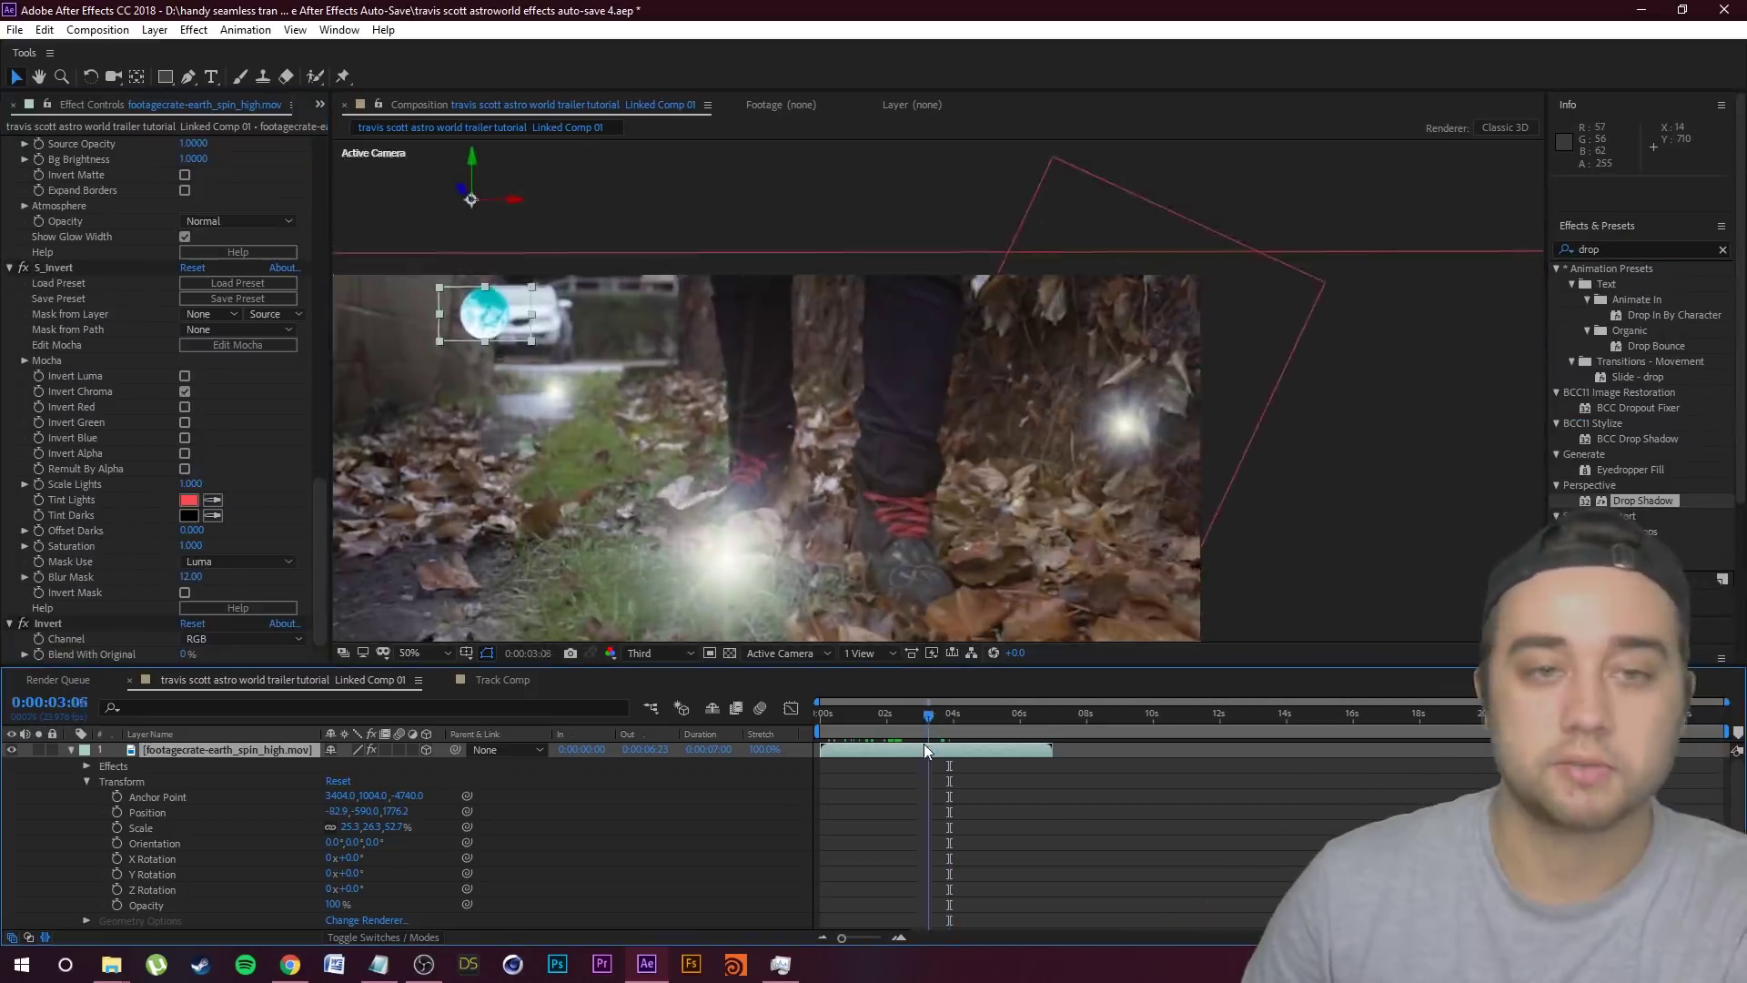
{"action": "left_click_drag", "start_coordinate": [925, 745], "coordinate": [962, 740]}
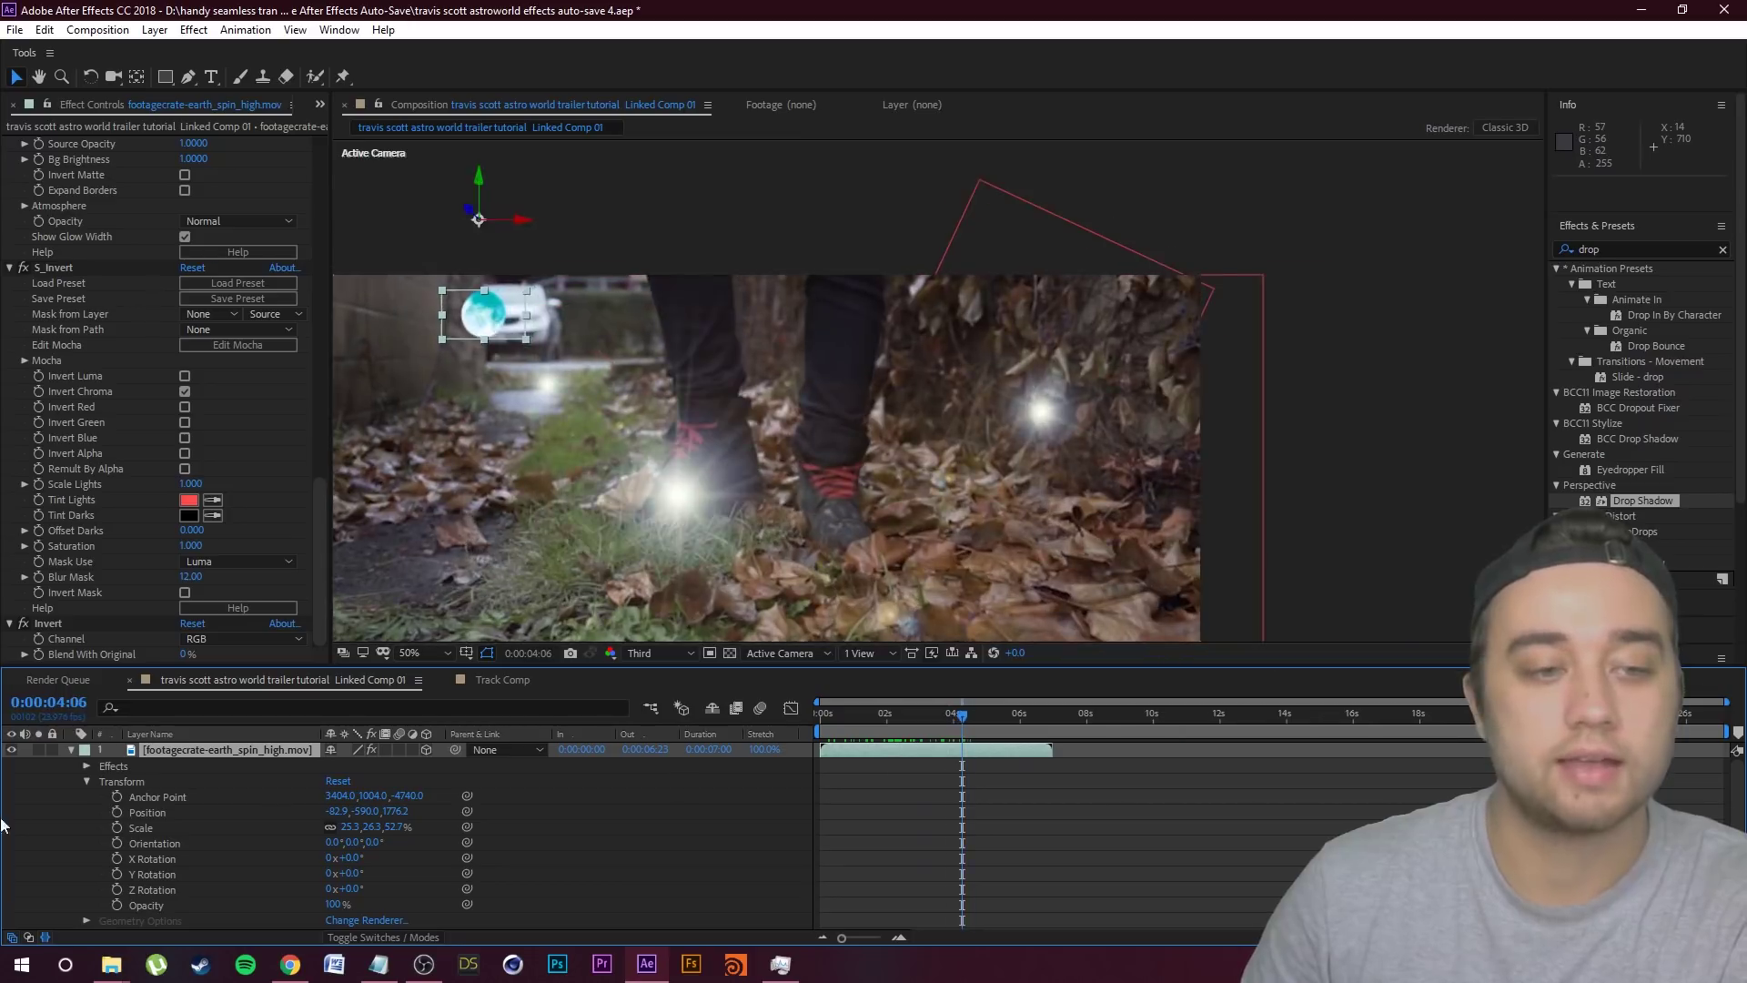
{"action": "left_click", "coordinate": [65, 749]}
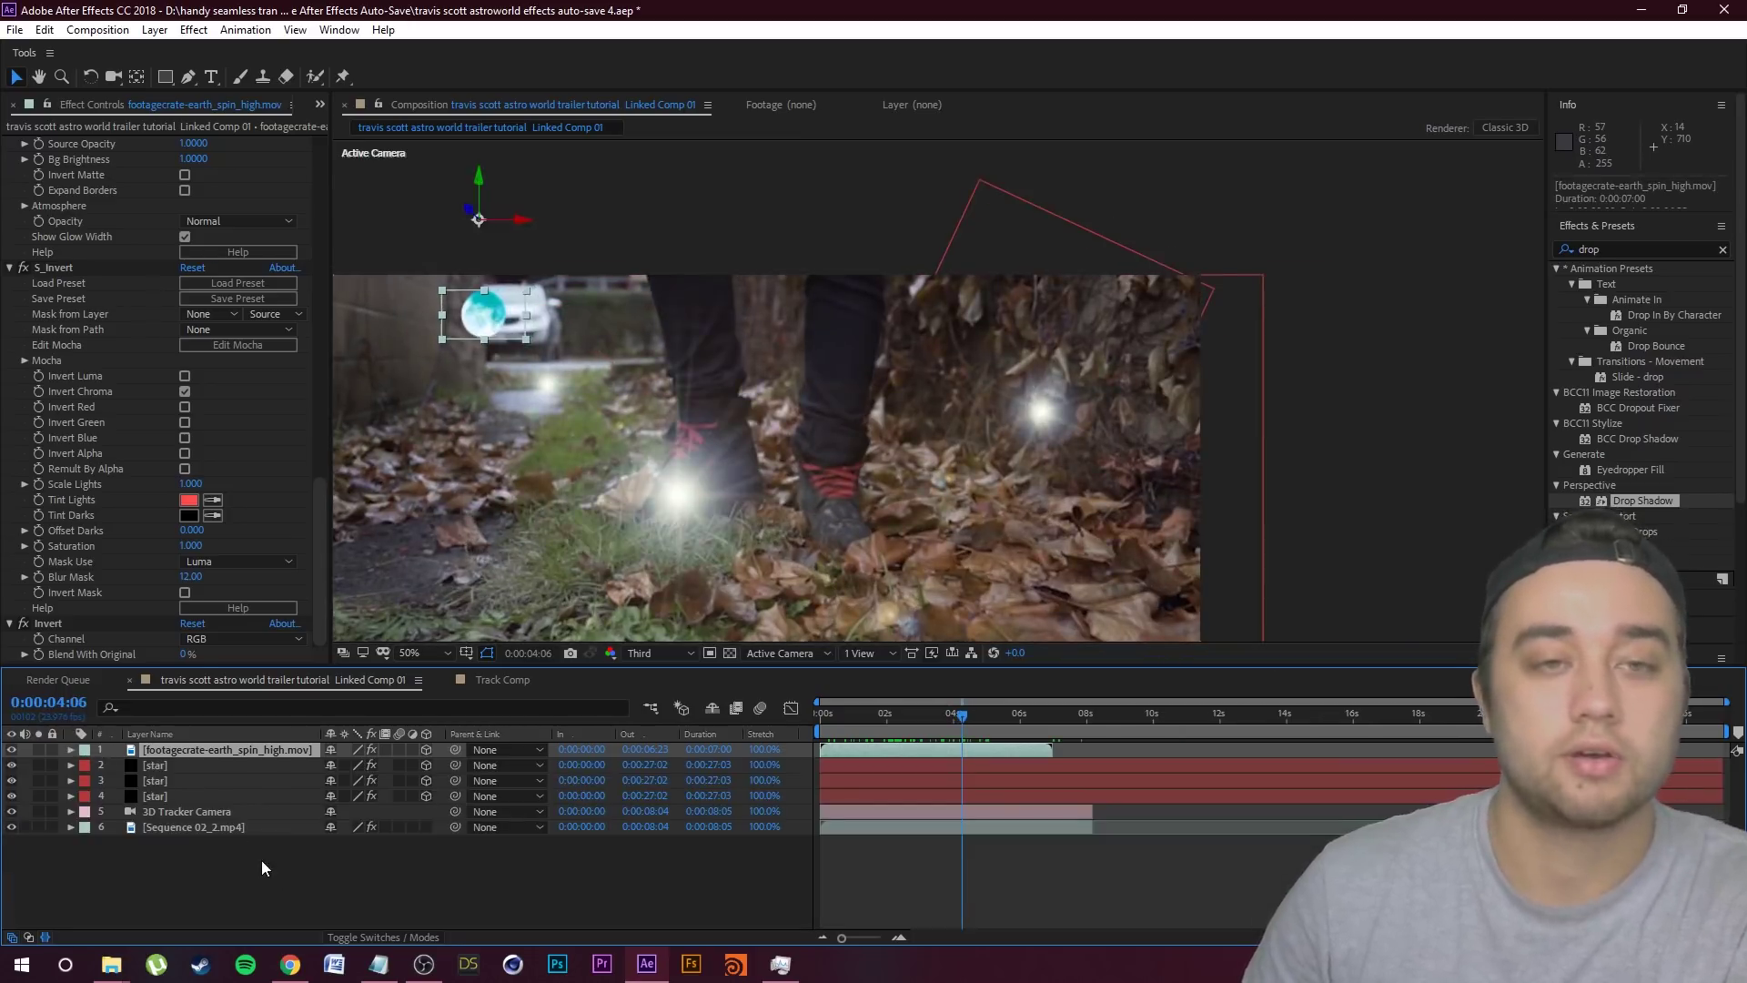
Step: Duplicate the earth layer and flatten the copy into a shadow shape on the ground below the planet
{"action": "key", "text": "ctrl+d"}
{"action": "left_click_drag", "start_coordinate": [485, 303], "coordinate": [491, 452]}
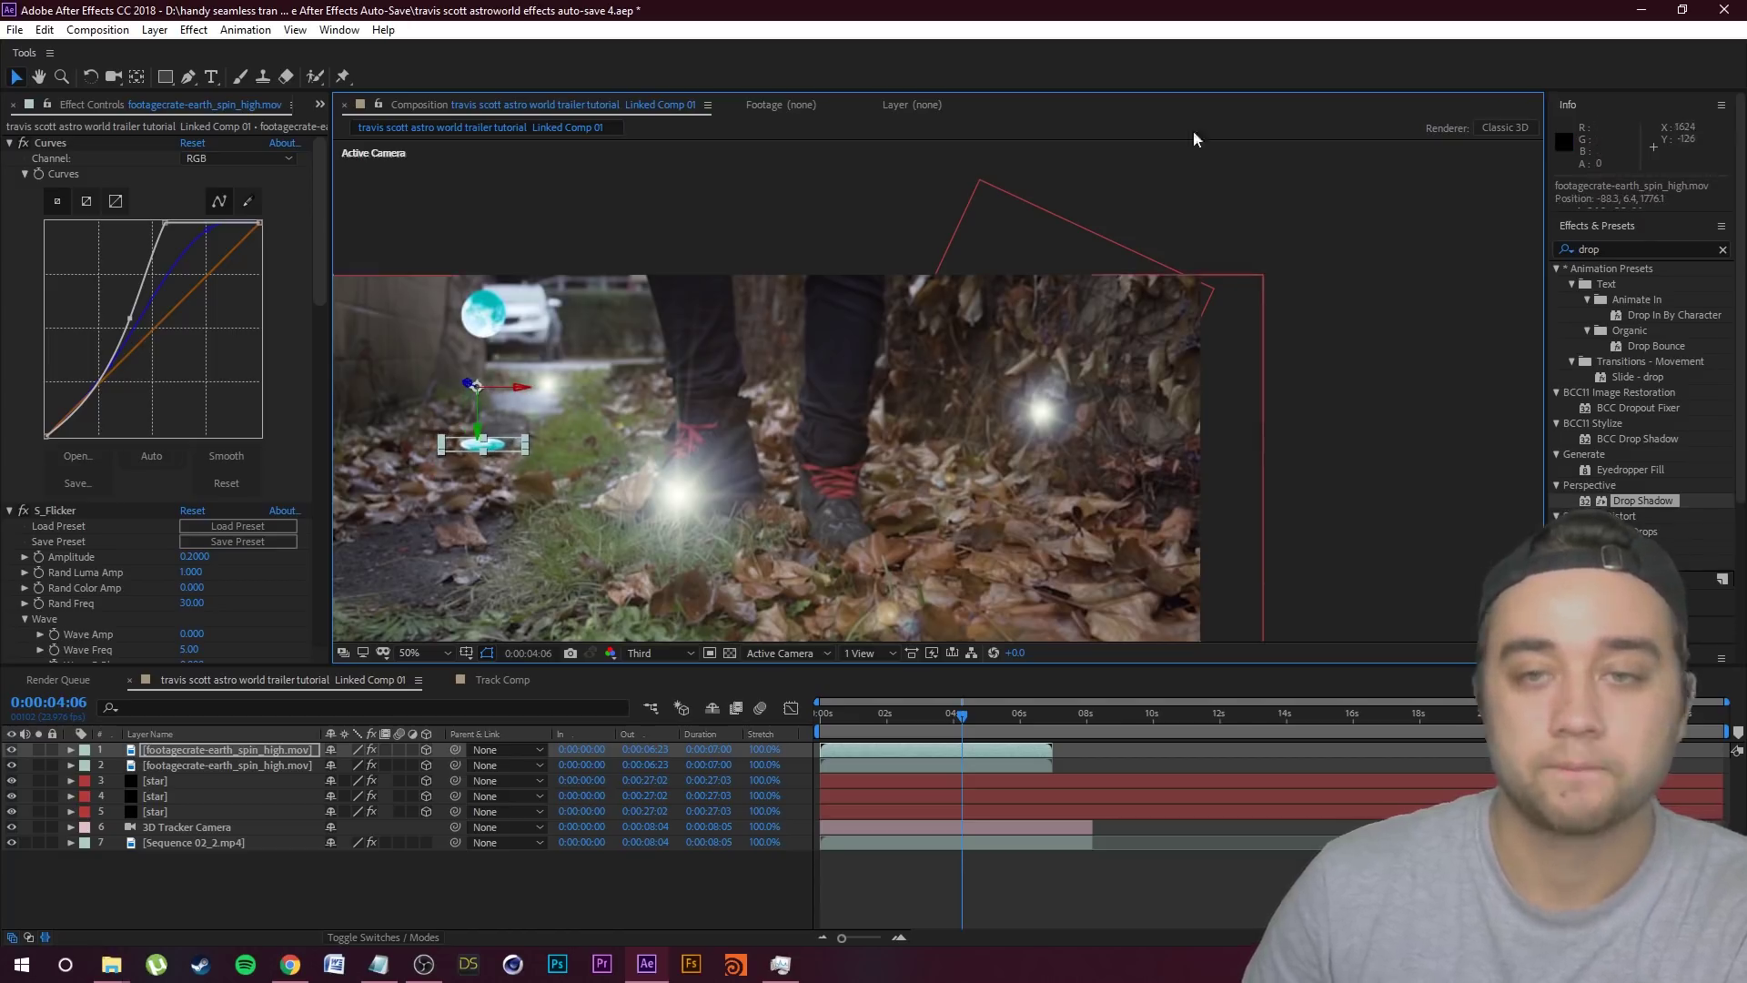
Step: Apply the Fill effect to the flattened earth copy and set its color to black (000000)
{"action": "key", "text": "ctrl+f"}
{"action": "type", "text": "fill"}
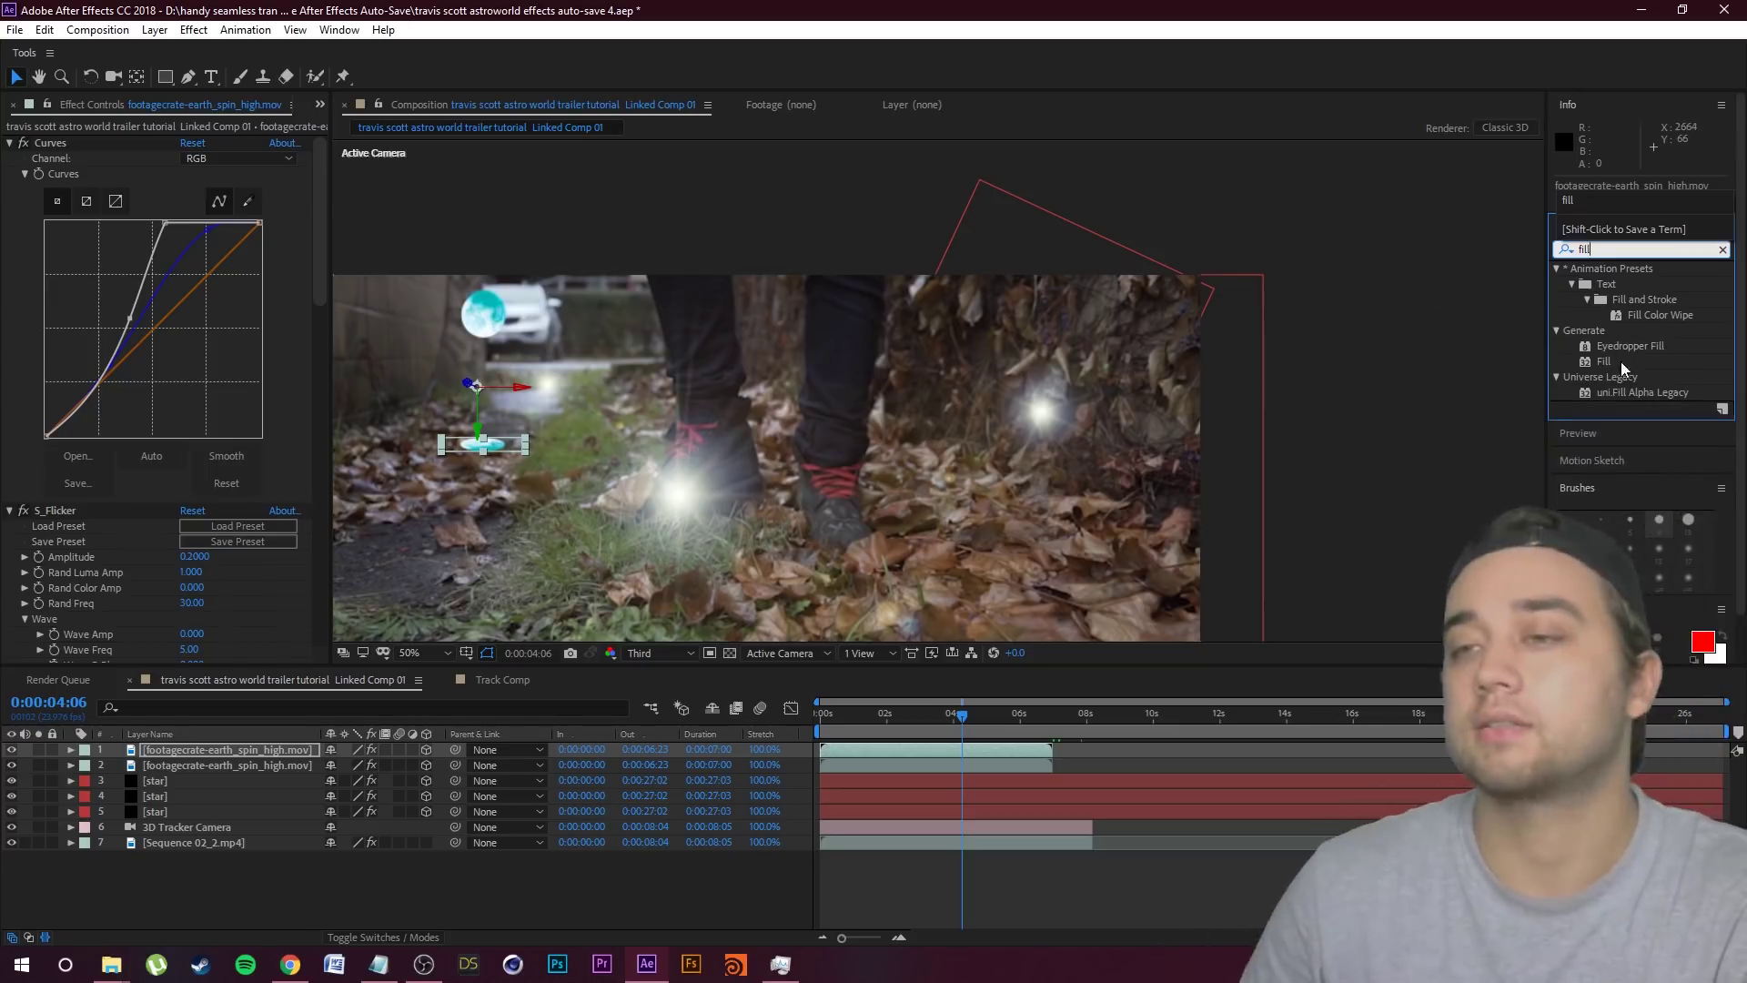
{"action": "left_click_drag", "start_coordinate": [1603, 362], "coordinate": [182, 750]}
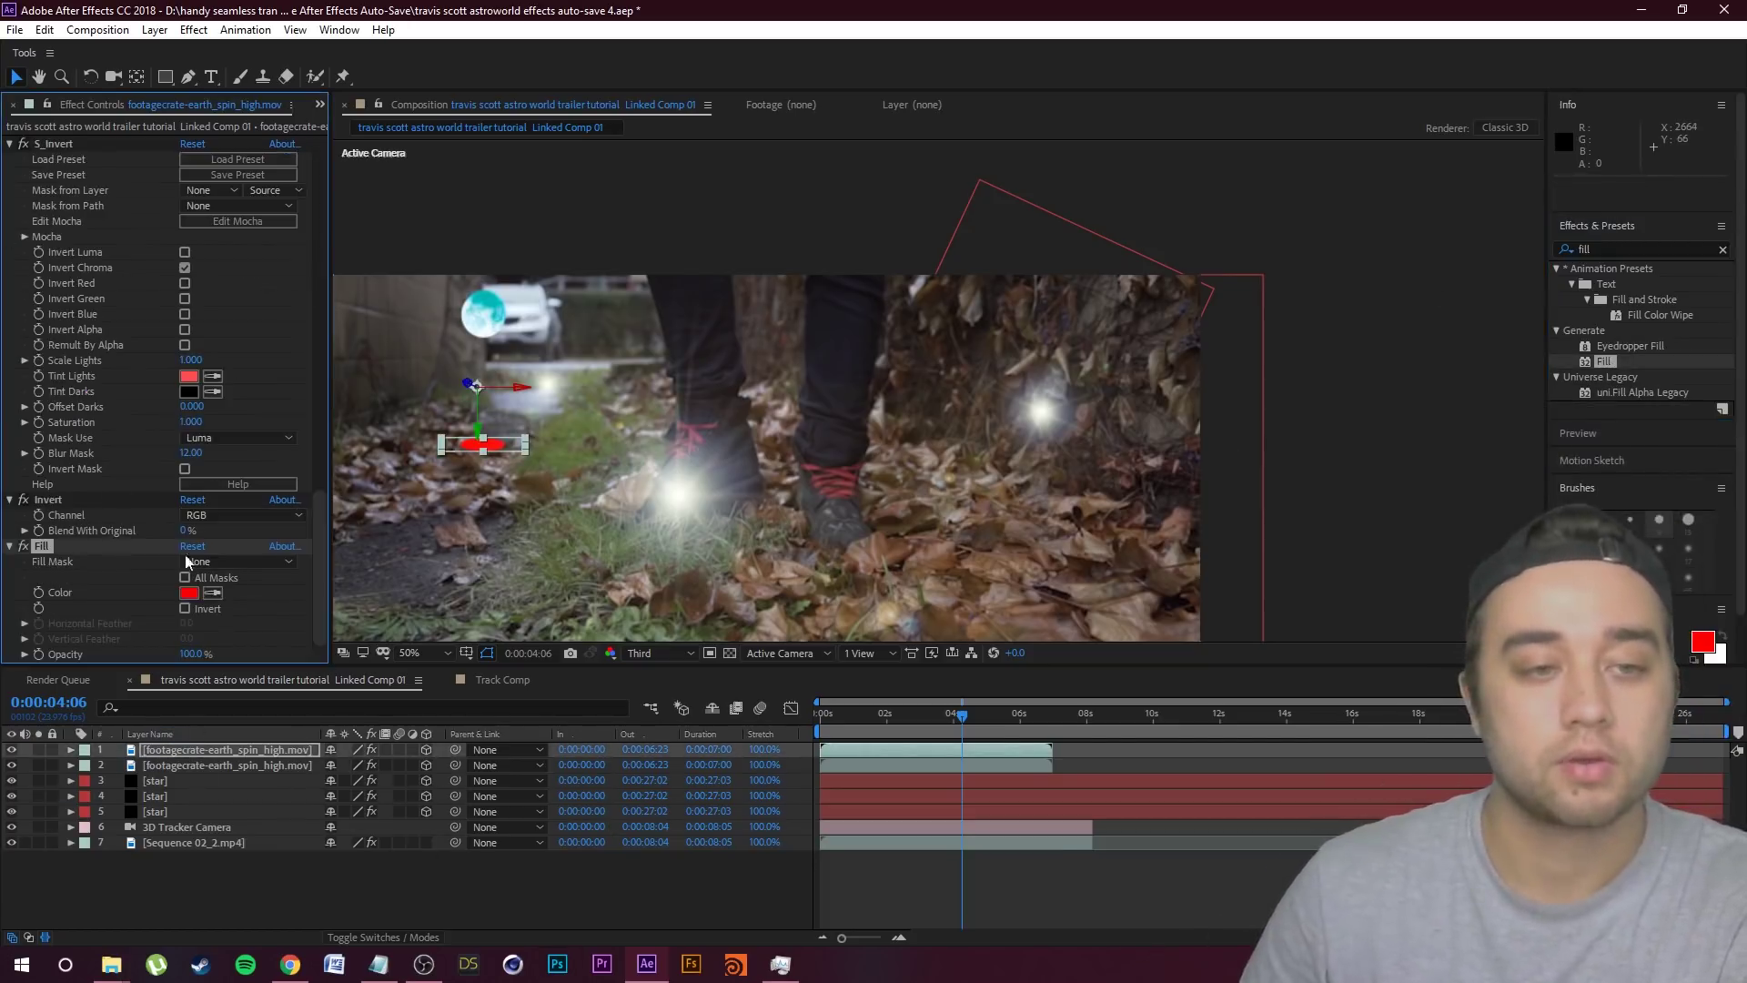
{"action": "left_click", "coordinate": [188, 594]}
{"action": "type", "text": "000000"}
{"action": "key", "text": "Return"}
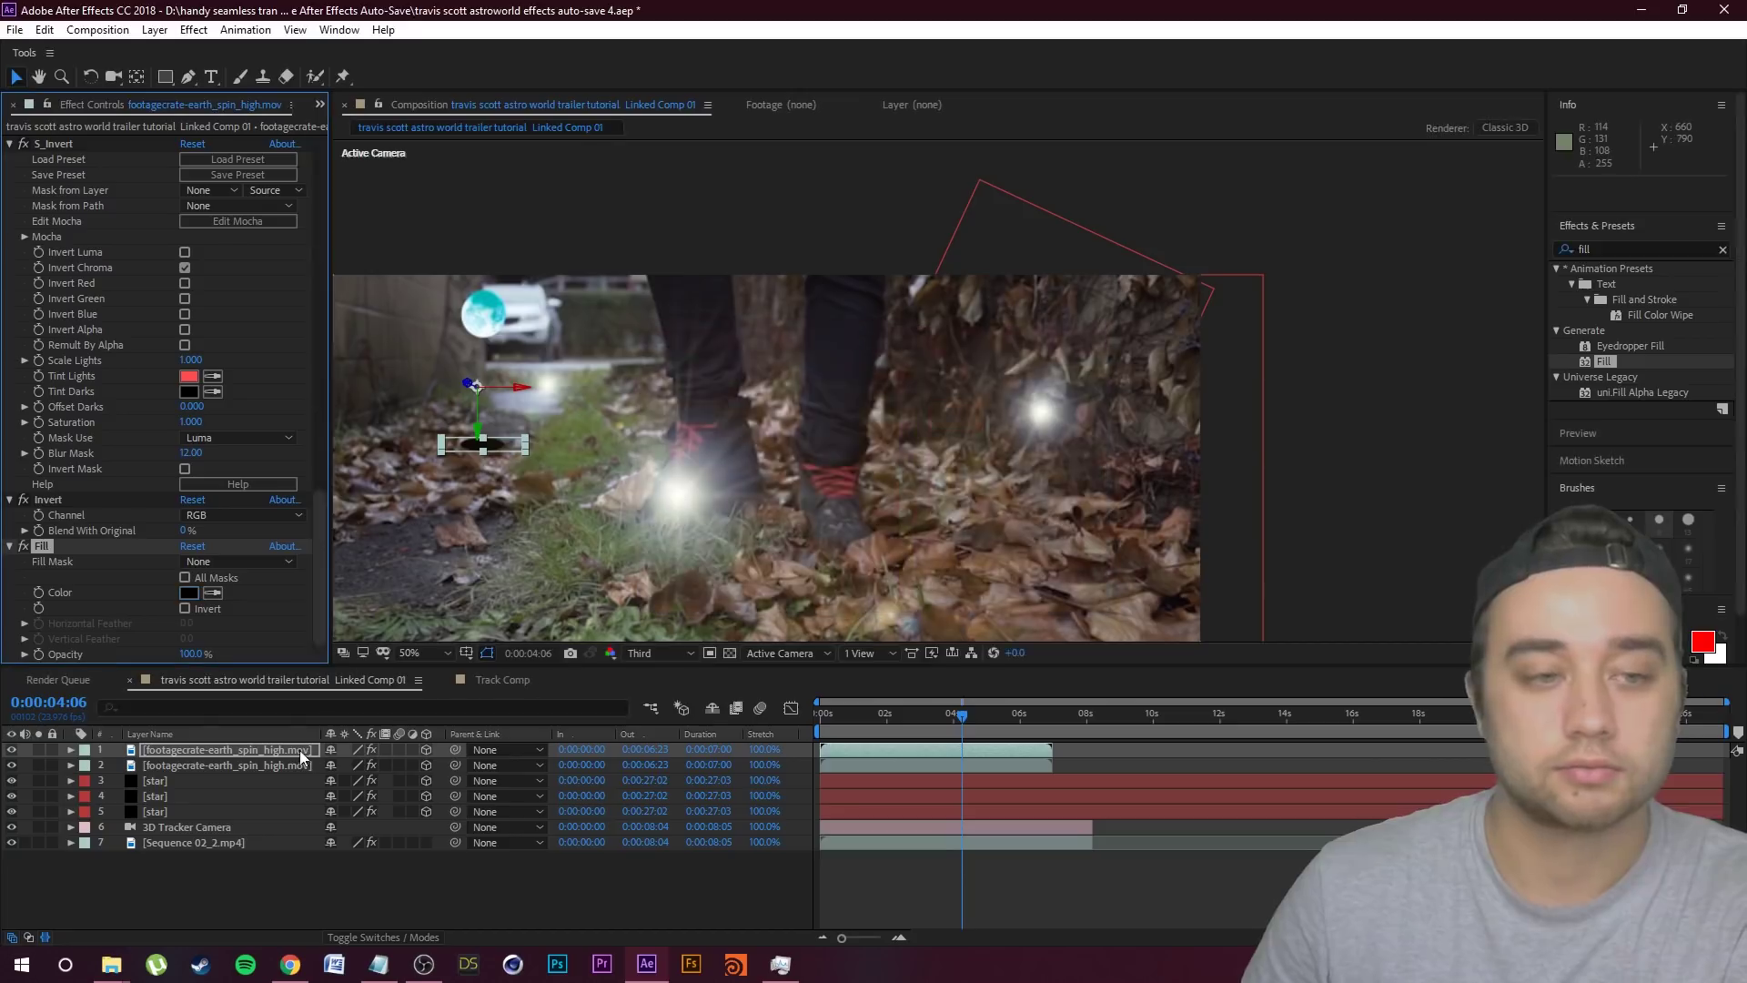
Step: Set the blending mode of the black earth copy to Soft Light
{"action": "left_click", "coordinate": [380, 936]}
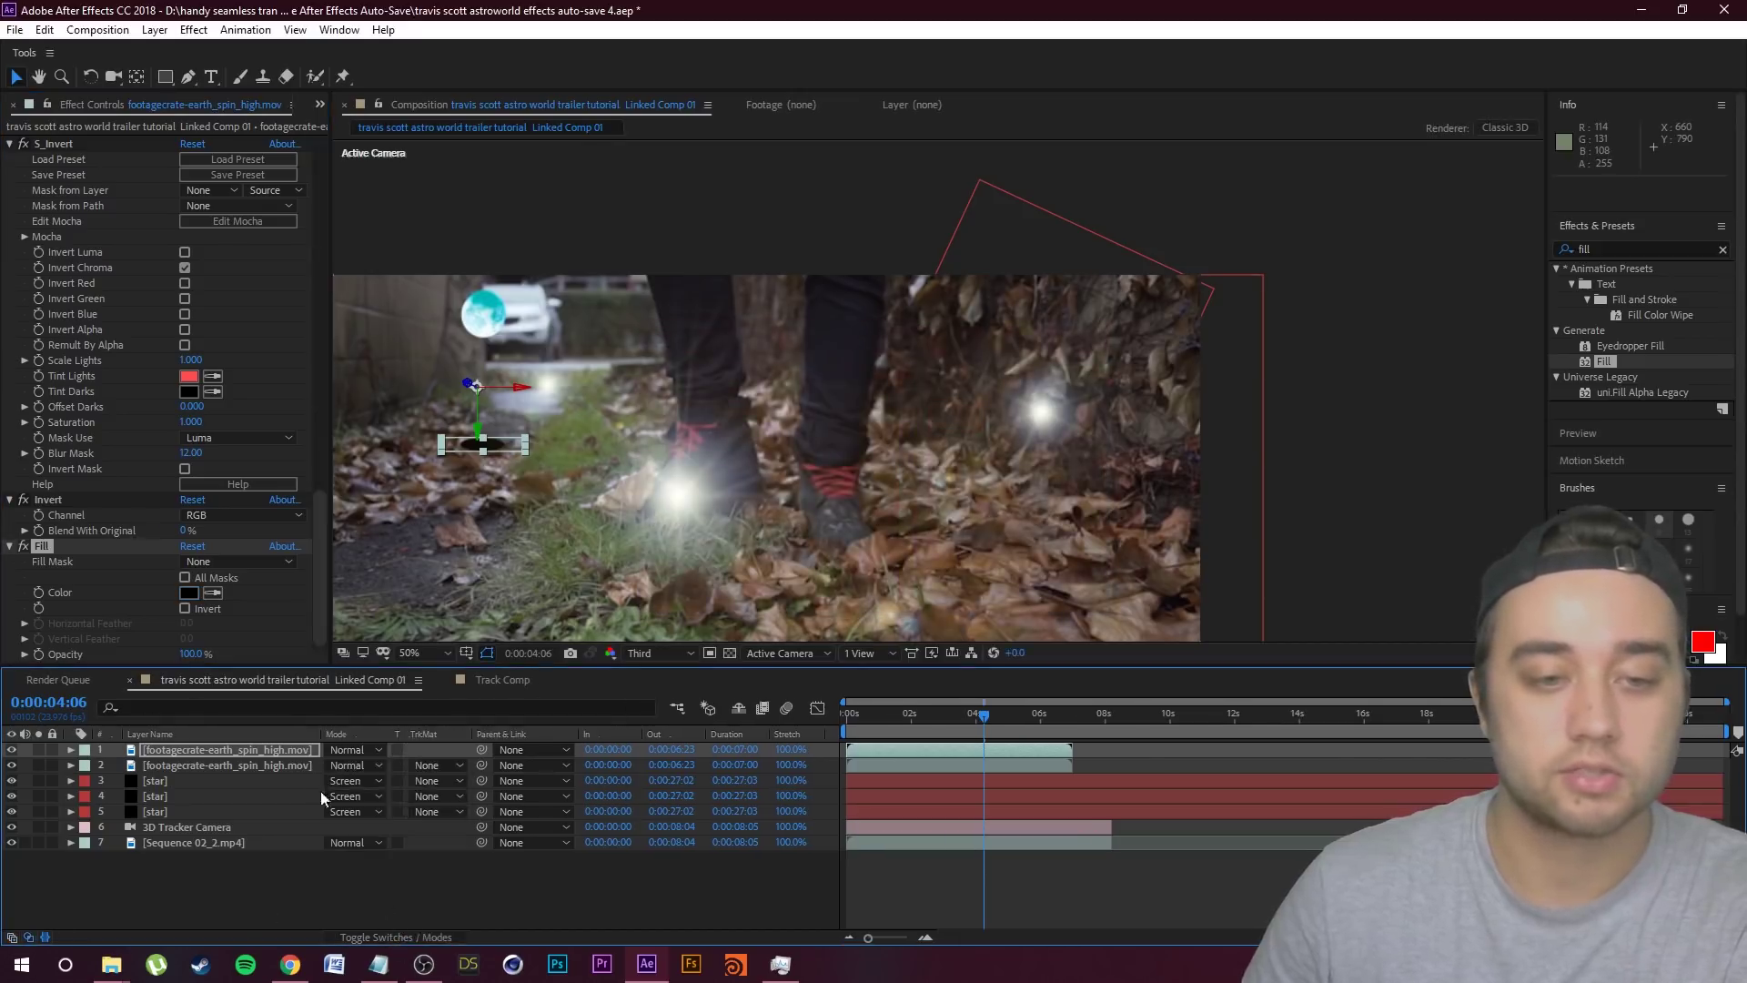
{"action": "left_click", "coordinate": [352, 750]}
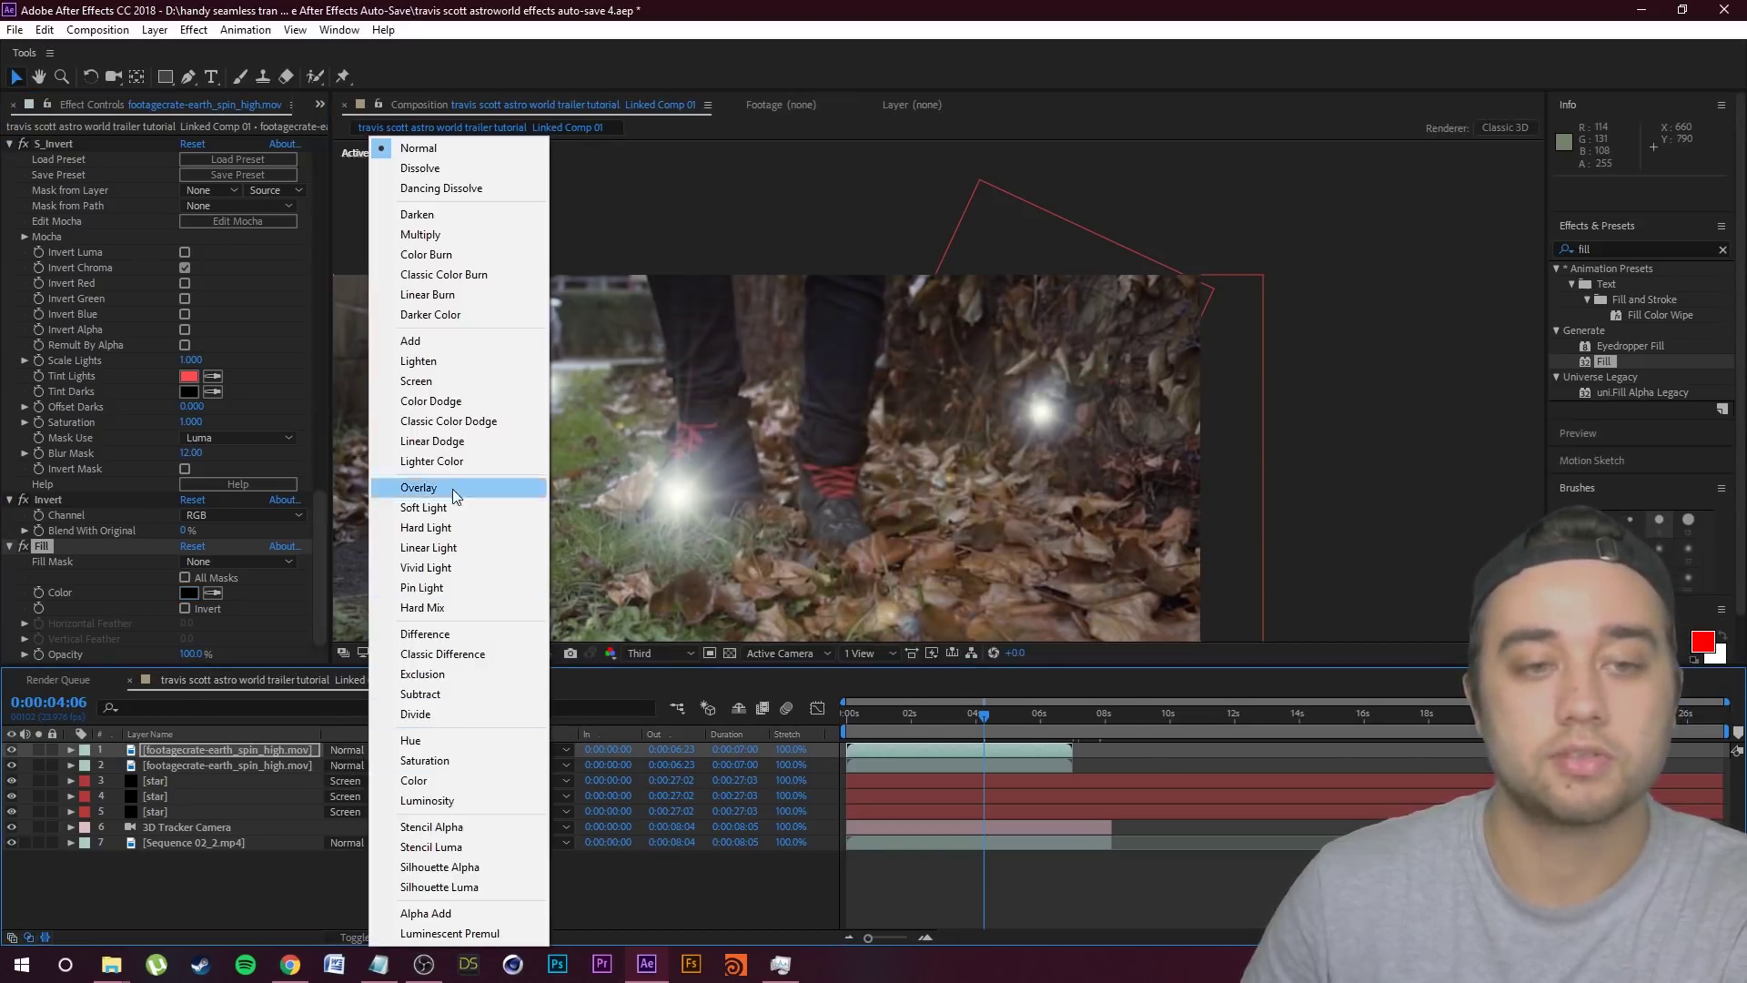
{"action": "left_click", "coordinate": [424, 507]}
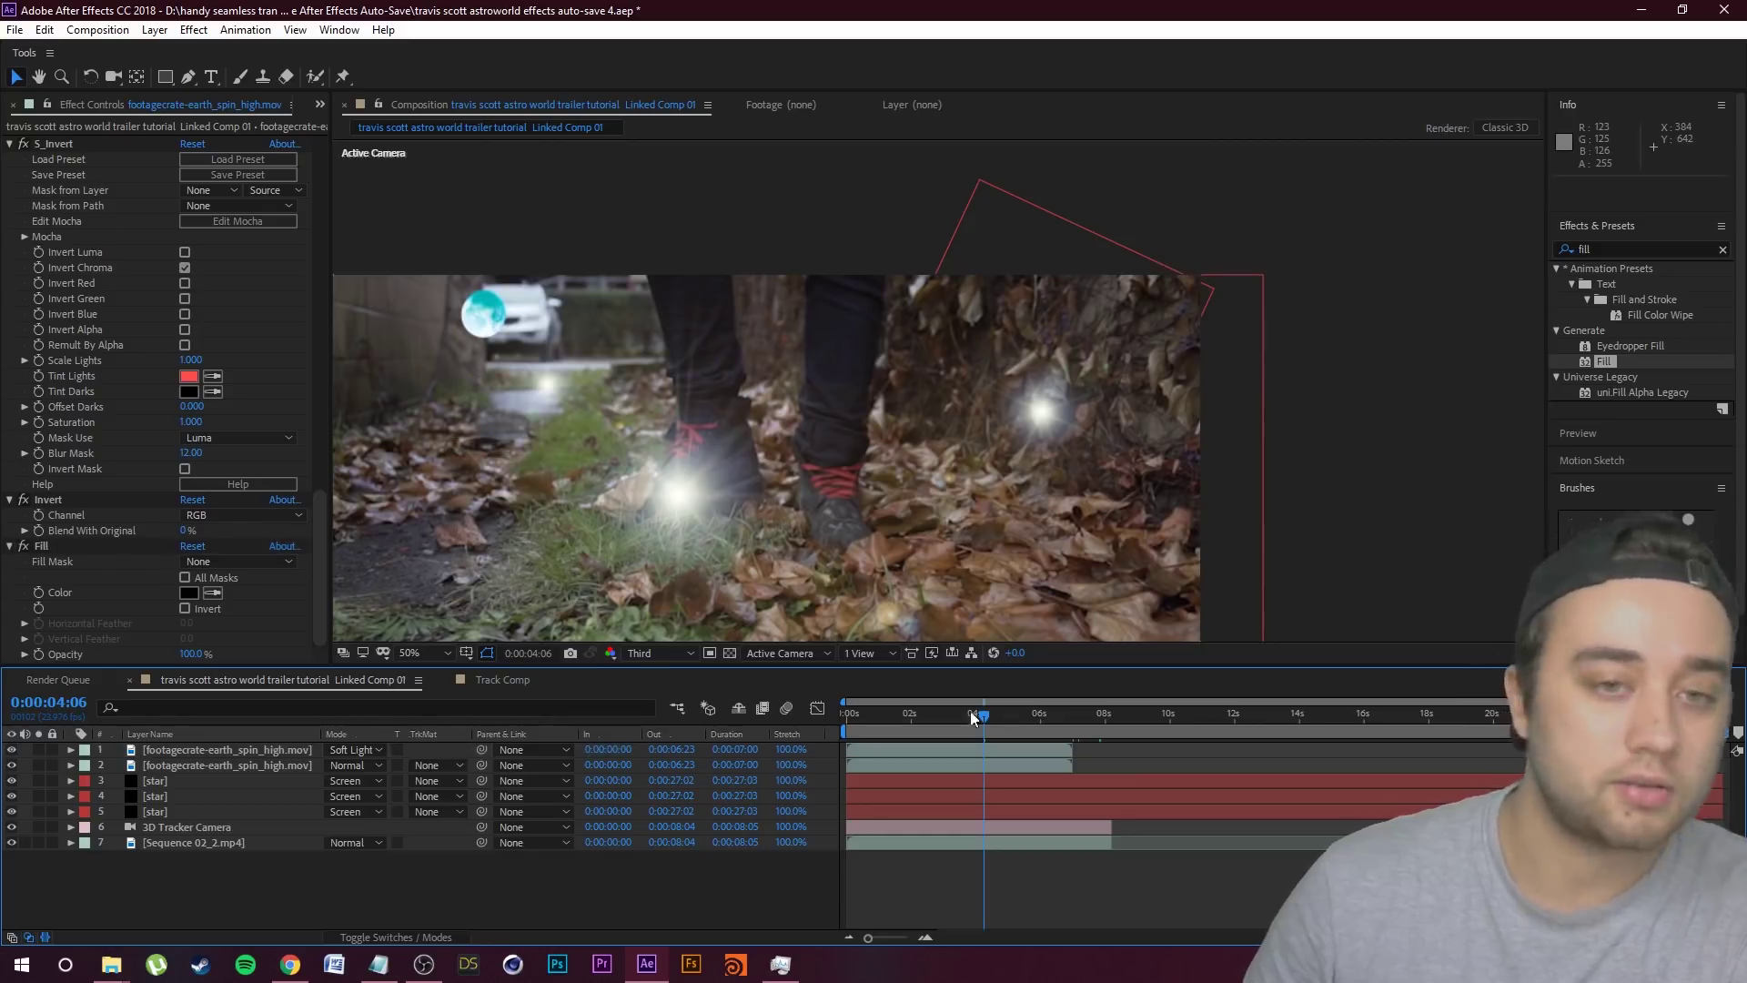
Step: Add a Gaussian Blur to the earth's shadow layer
{"action": "left_click", "coordinate": [1619, 240]}
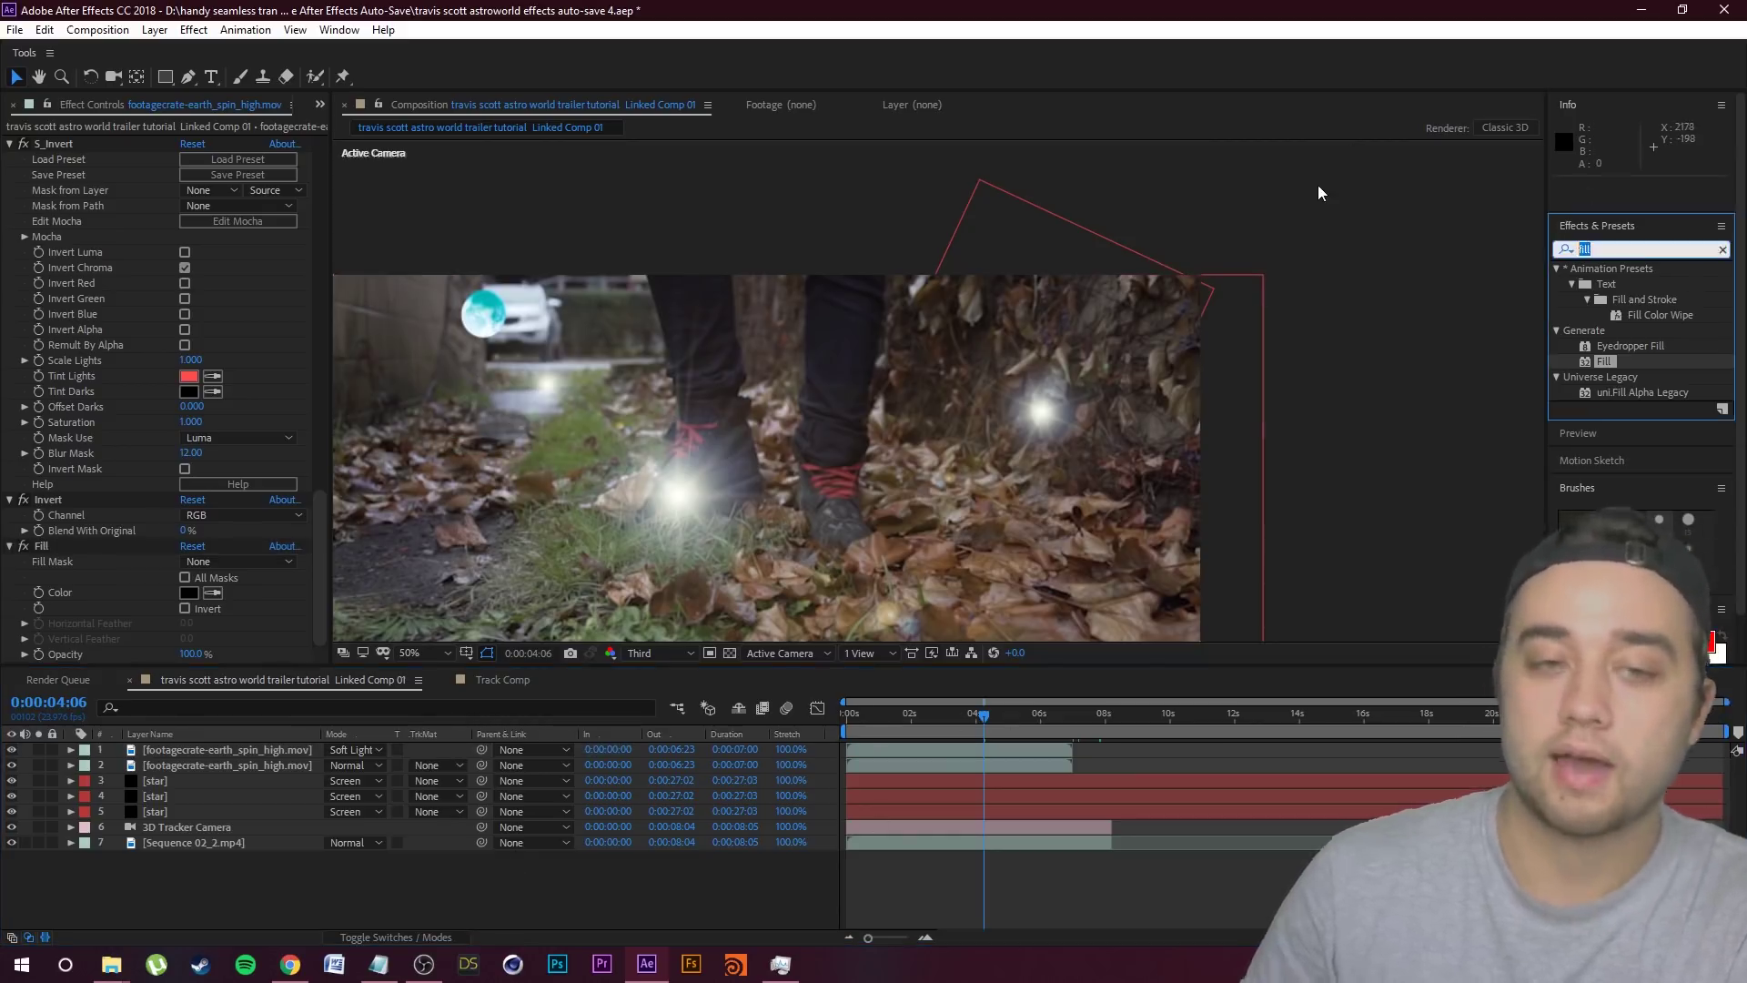
{"action": "type", "text": "gaus"}
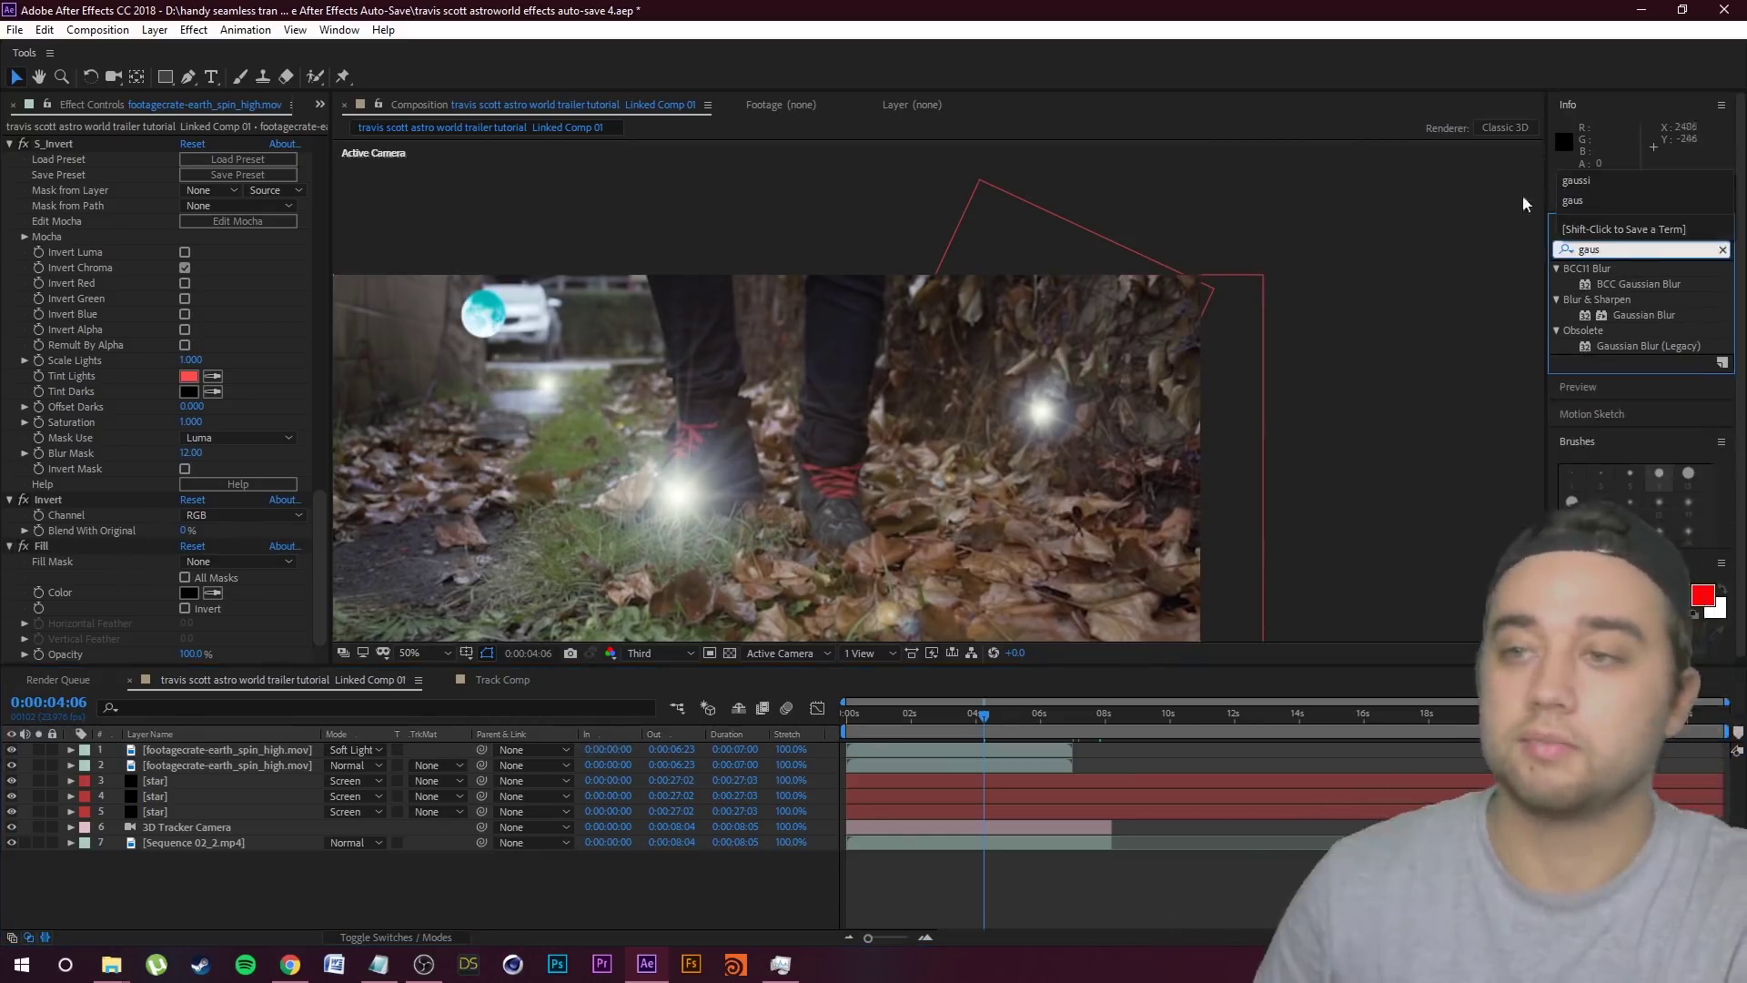
{"action": "left_click_drag", "start_coordinate": [1645, 326], "coordinate": [273, 751]}
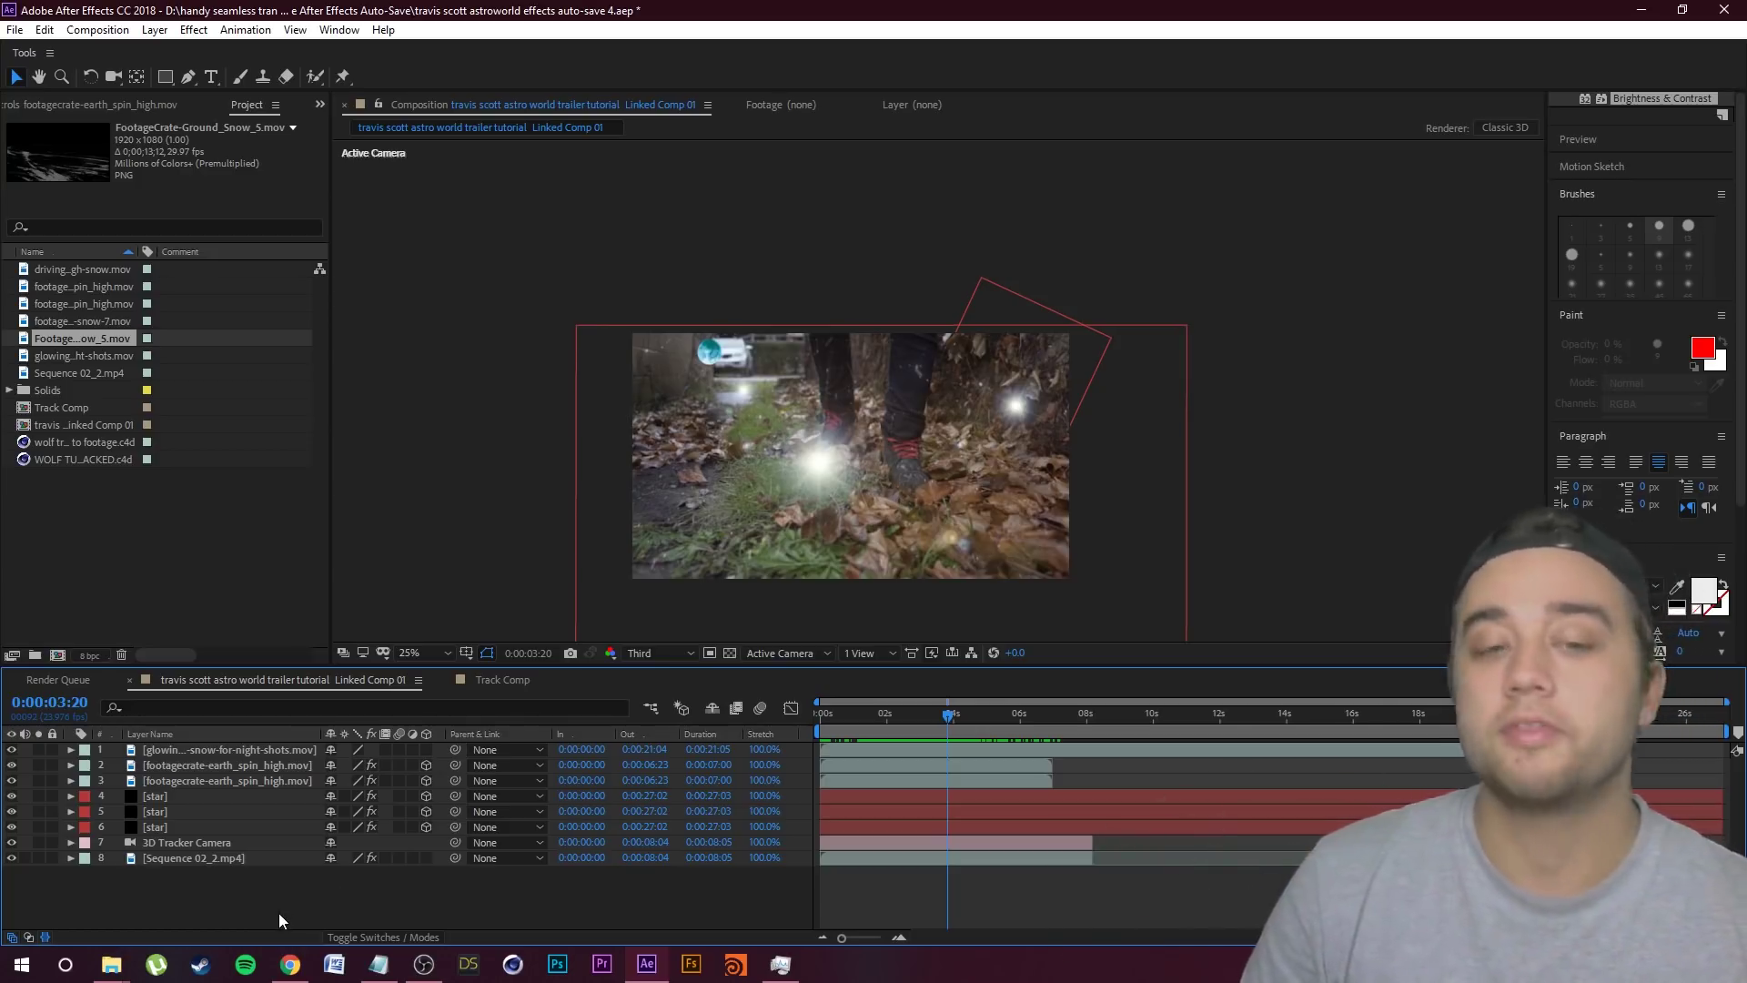
Step: Create a black 1920 x 1080 px solid as the top layer of Linked Comp 01
{"action": "right_click", "coordinate": [298, 889]}
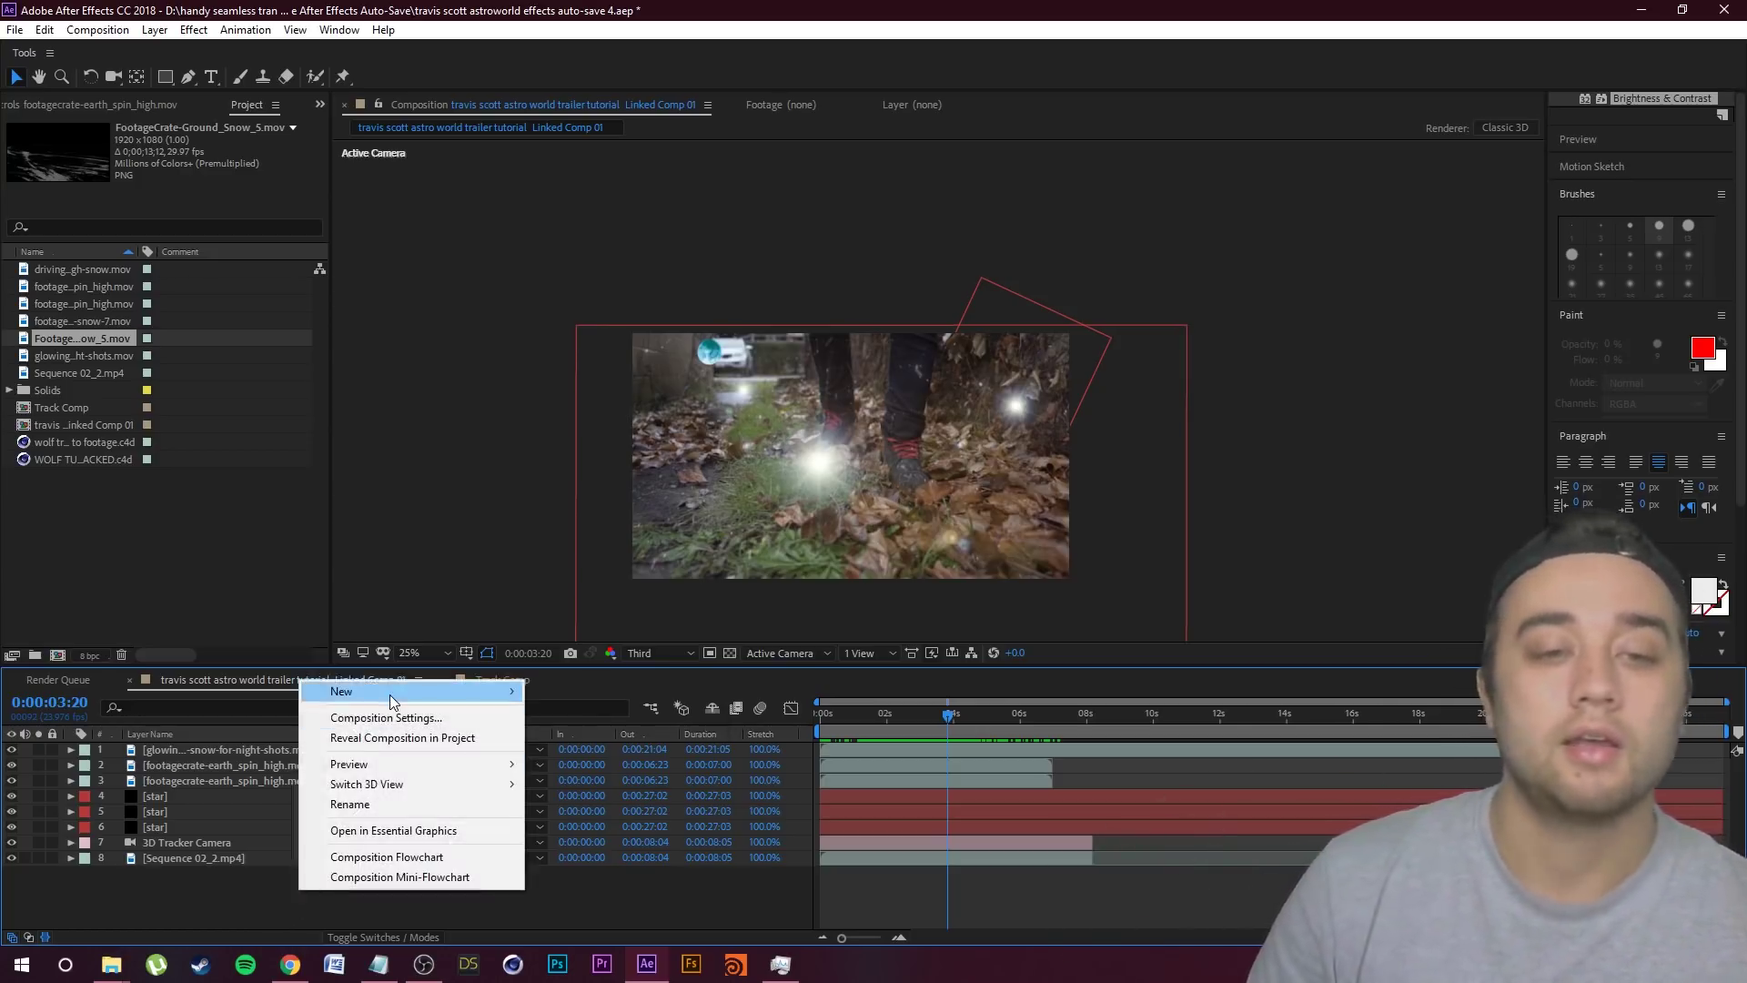
{"action": "mouse_move", "coordinate": [393, 702]}
{"action": "left_click", "coordinate": [602, 739]}
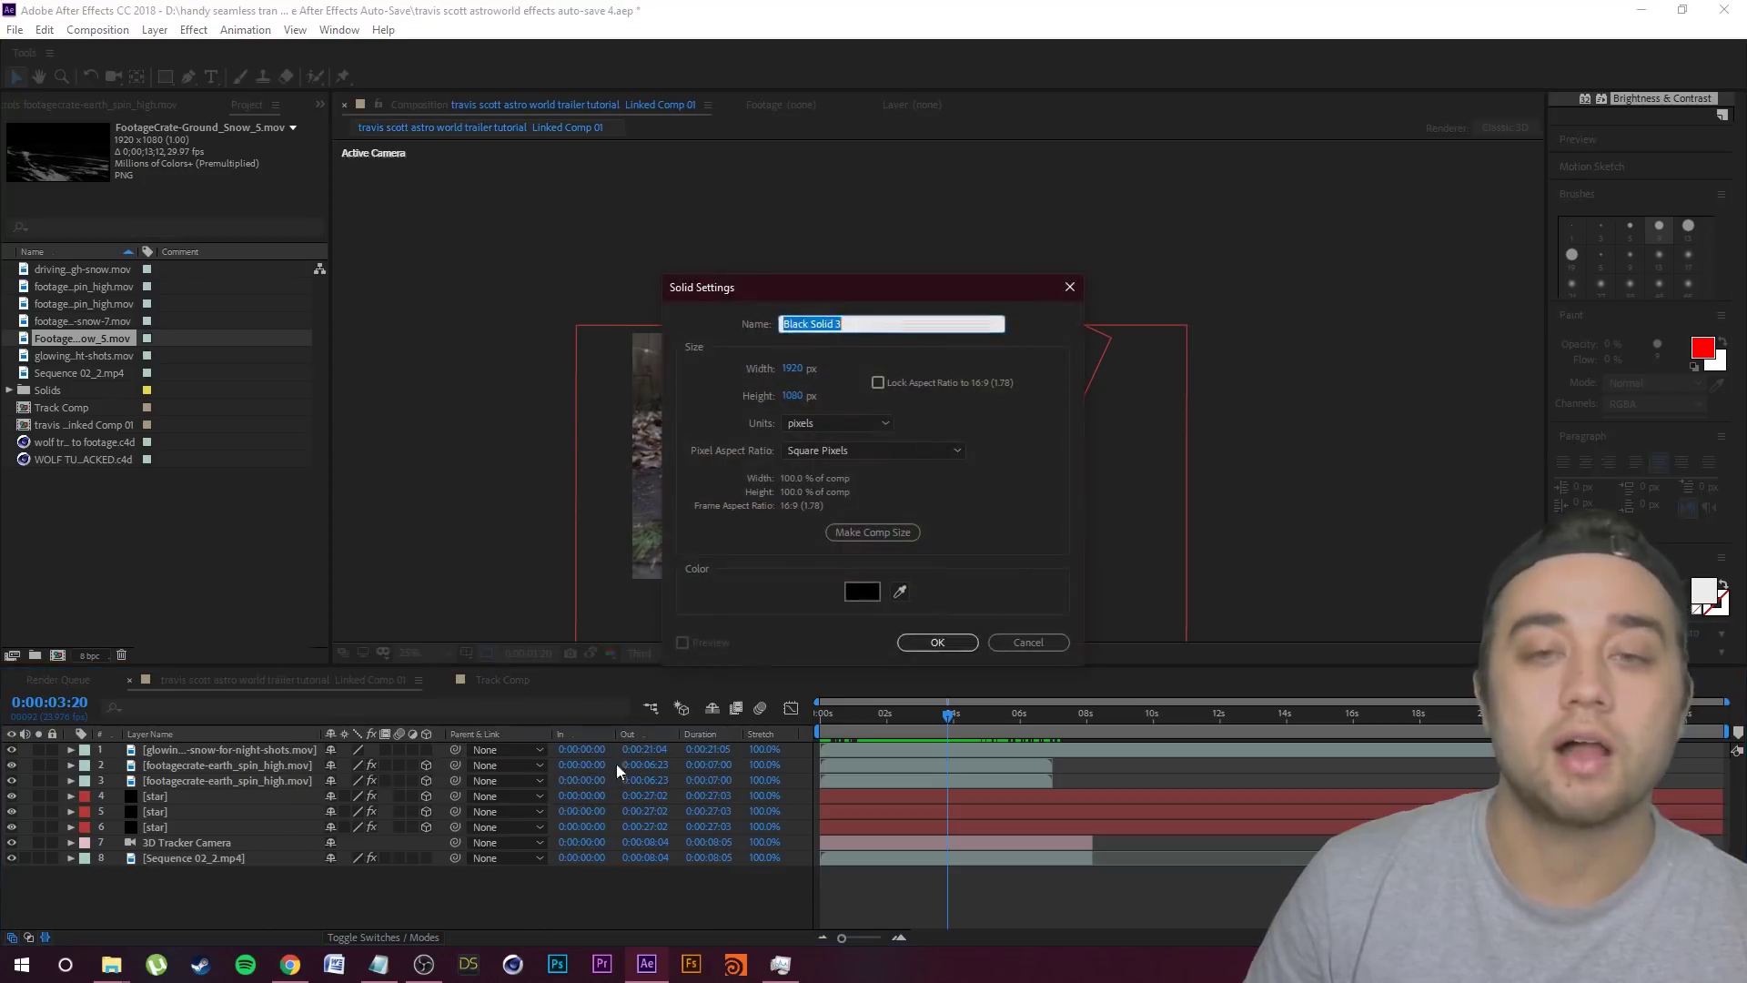
{"action": "left_click", "coordinate": [939, 643]}
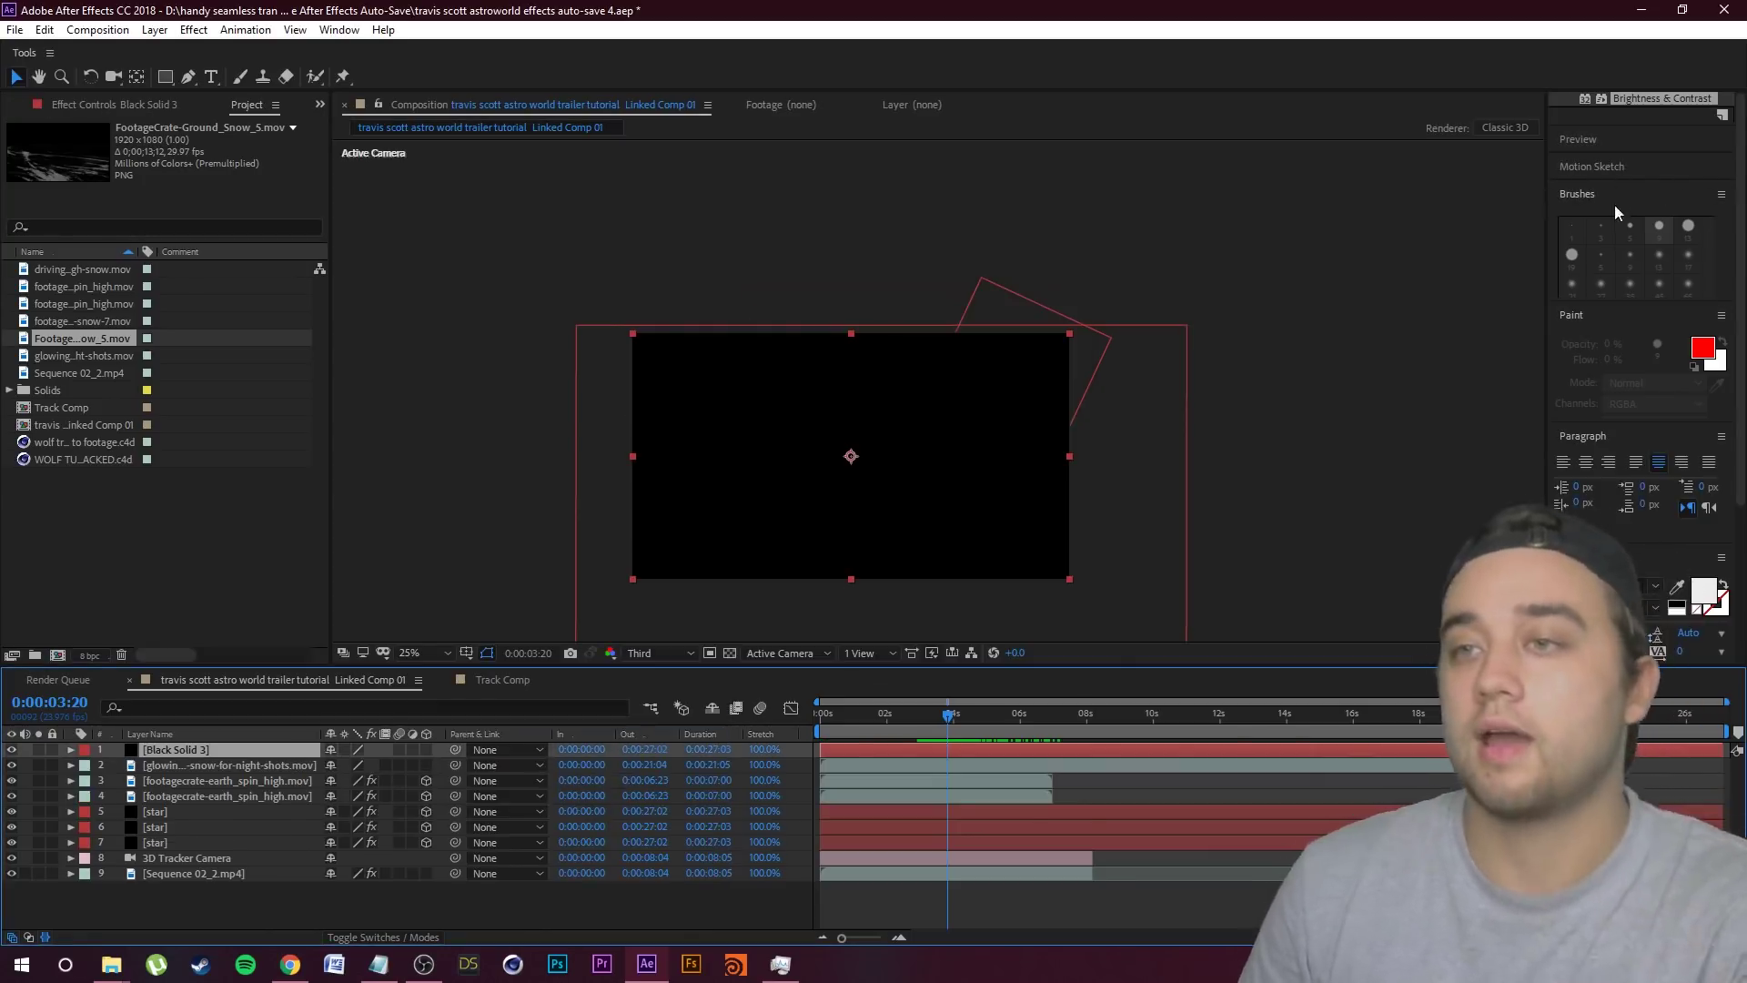
Step: Find Video Copilot's Element effect and apply it to the new black solid
{"action": "left_click", "coordinate": [1609, 195]}
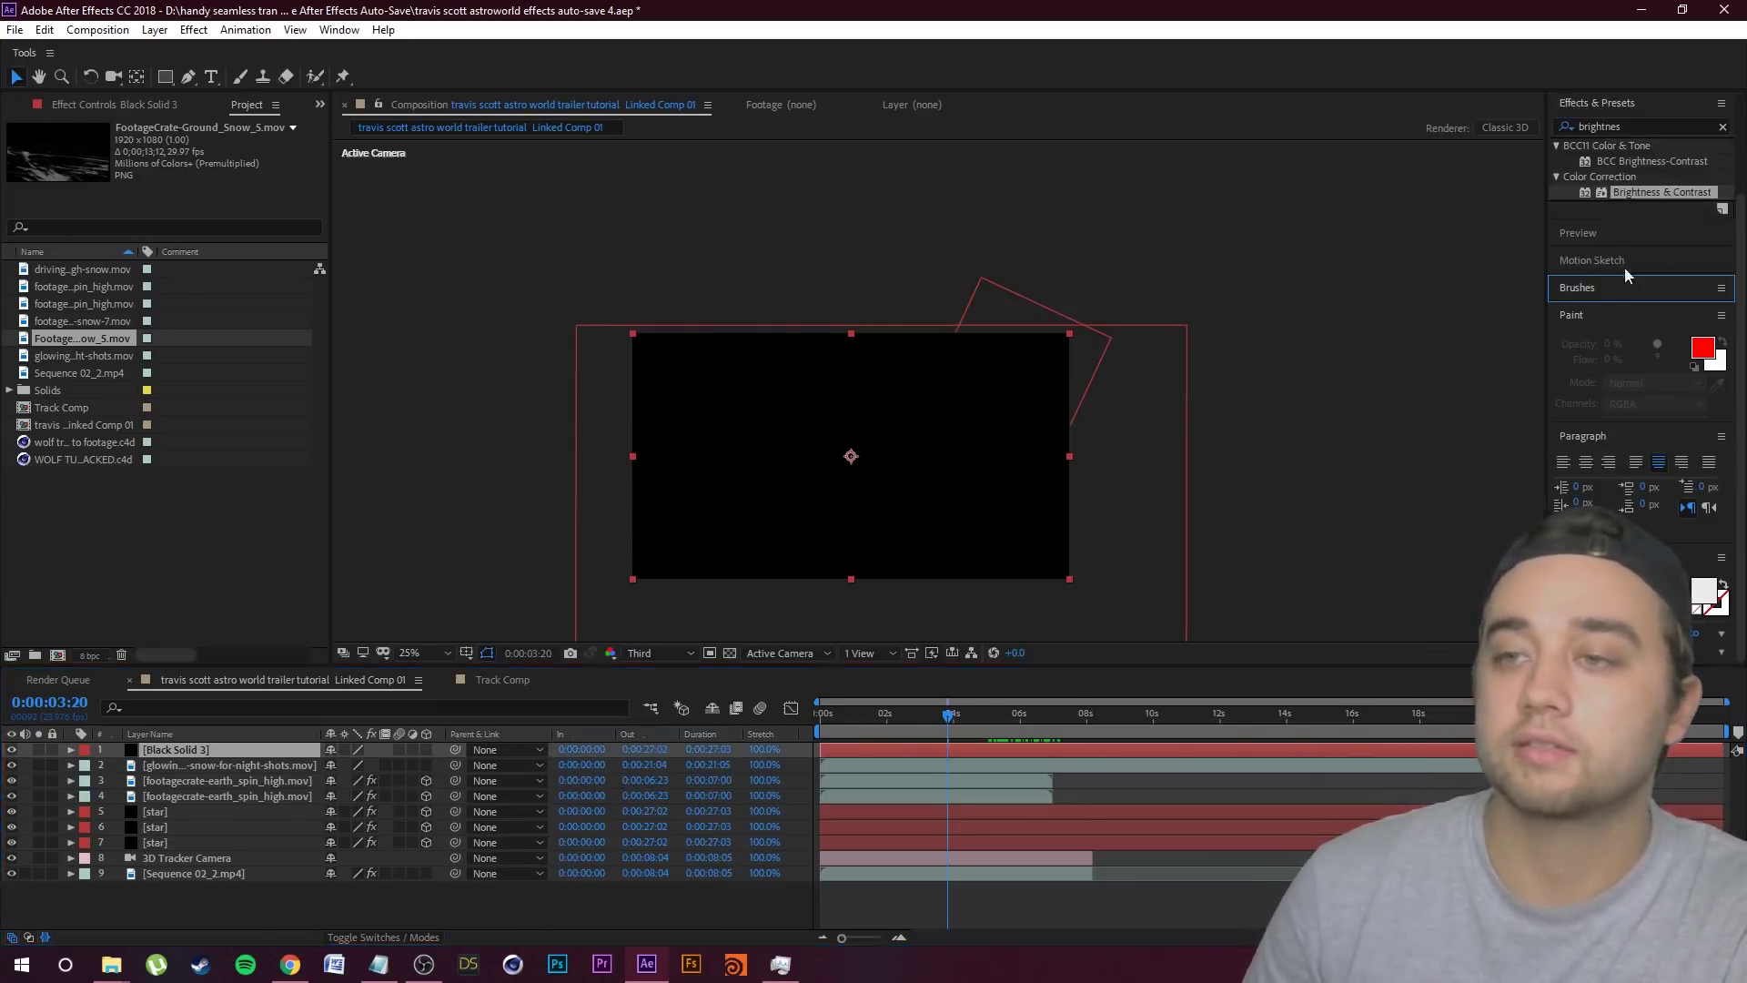
{"action": "left_click", "coordinate": [1625, 109]}
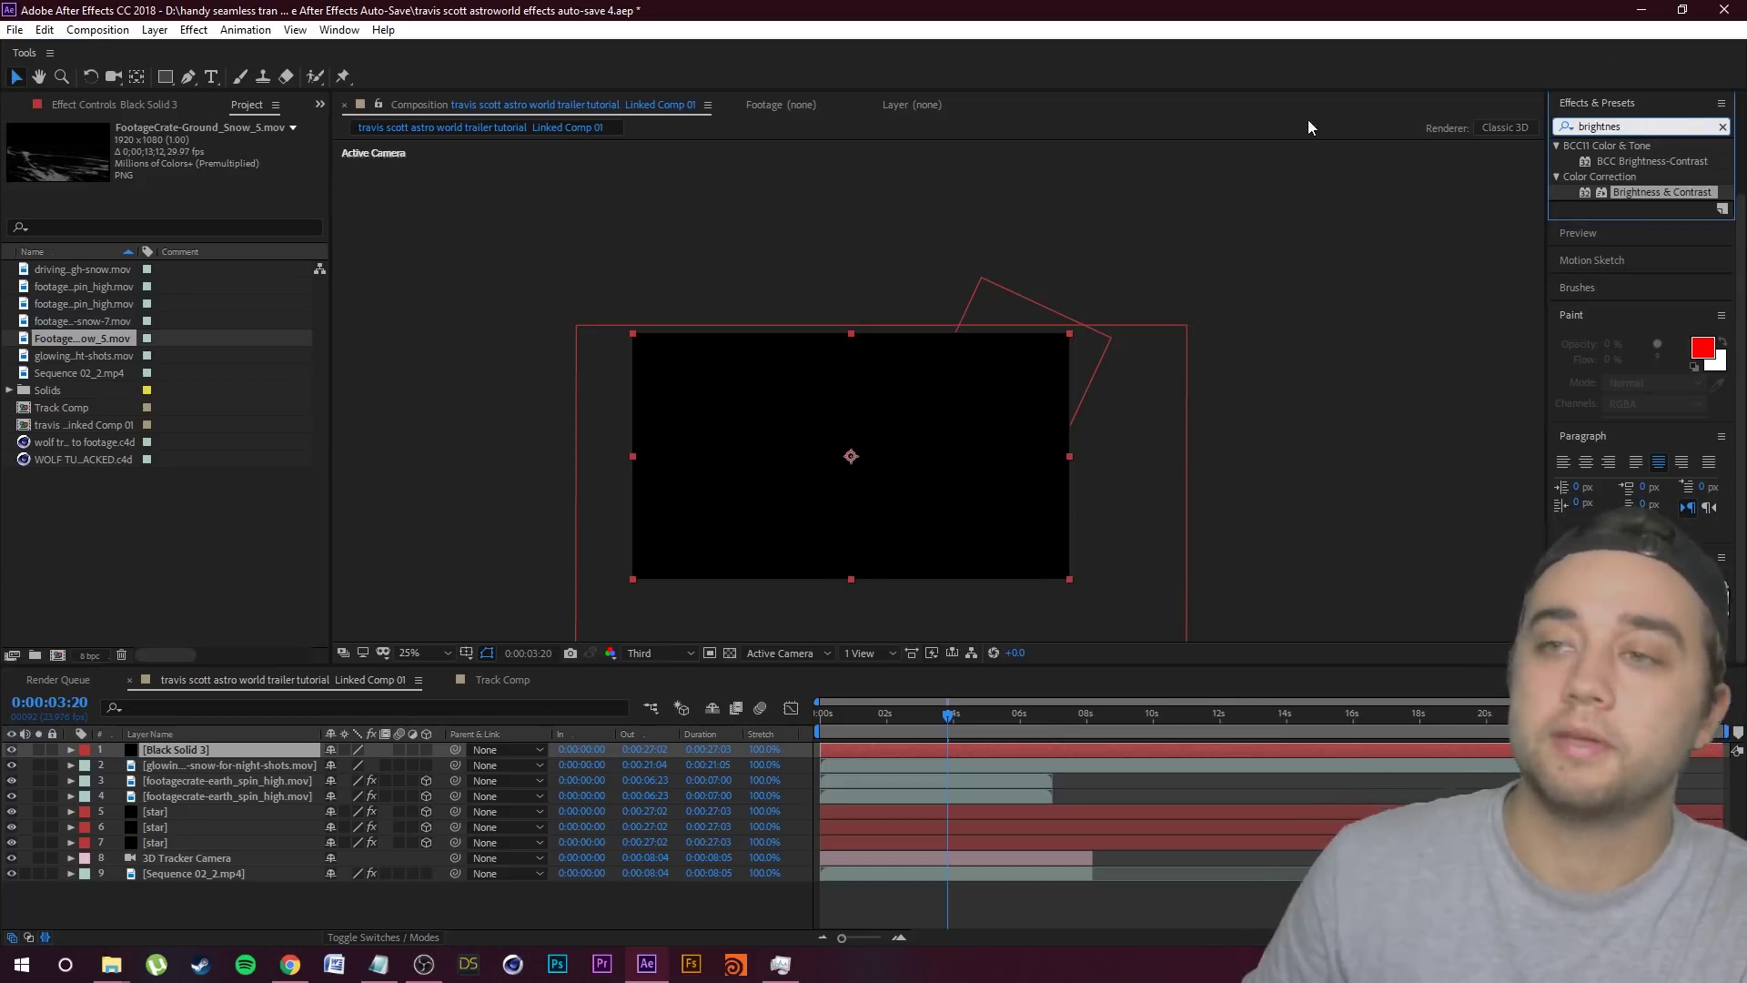
{"action": "double_click", "coordinate": [1600, 126]}
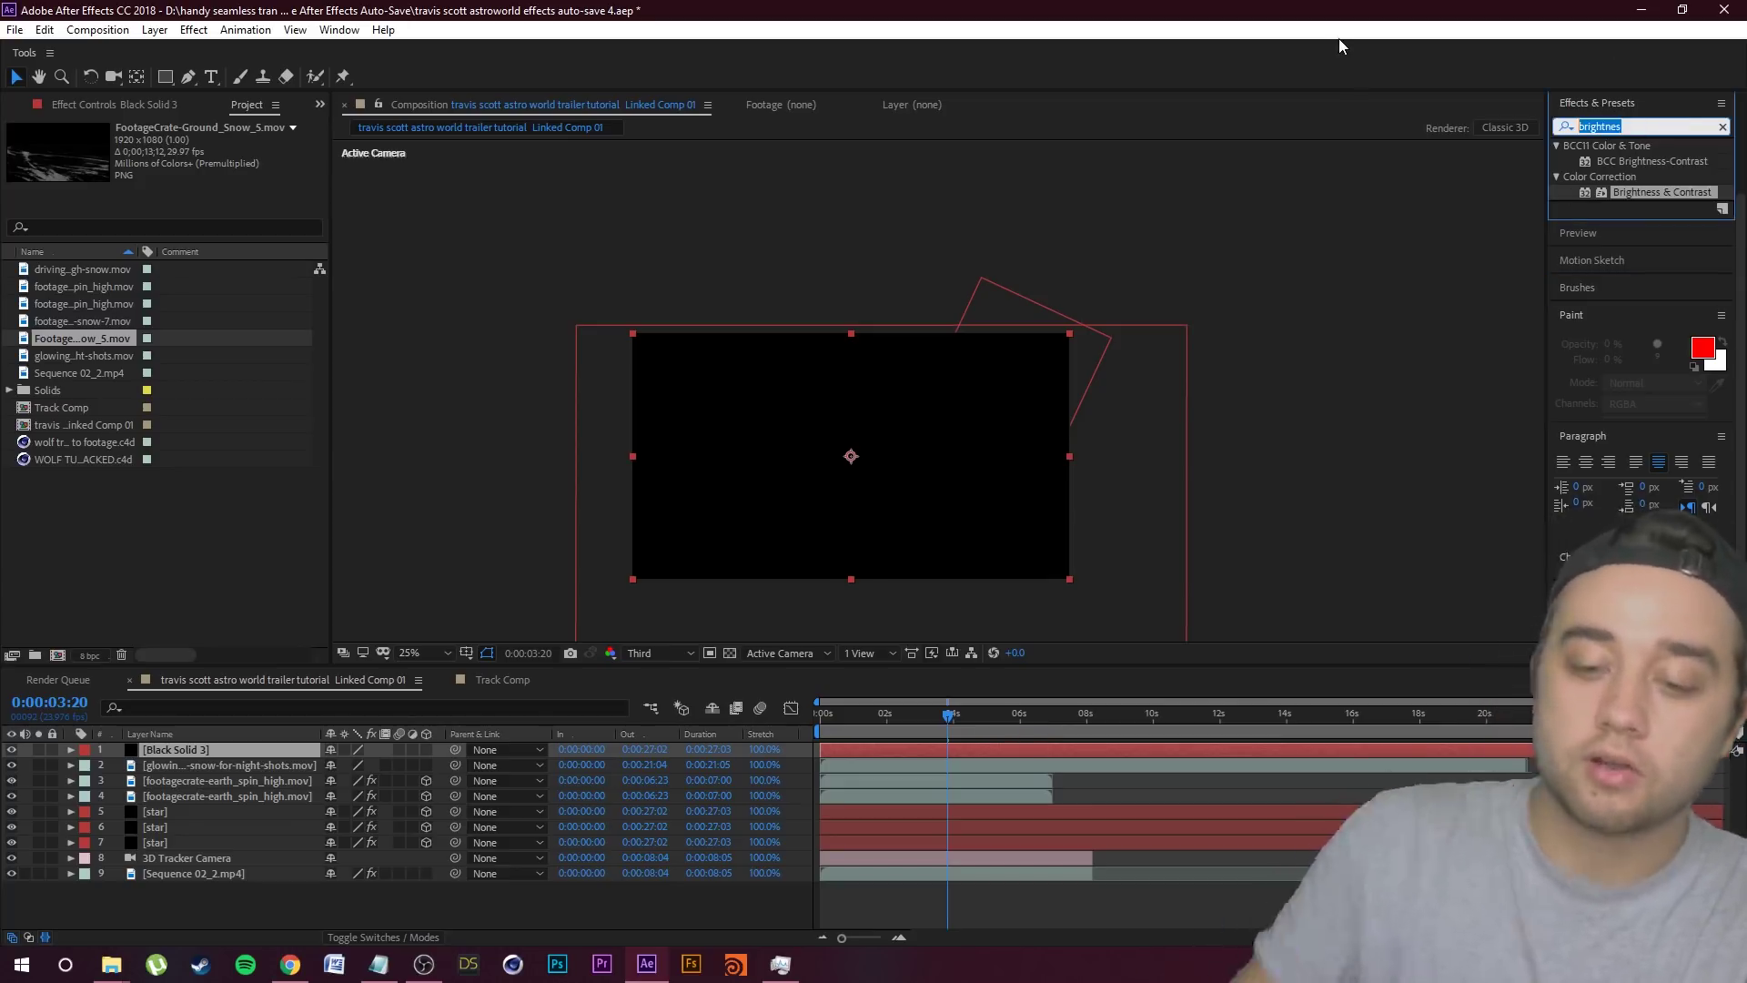
{"action": "type", "text": "element"}
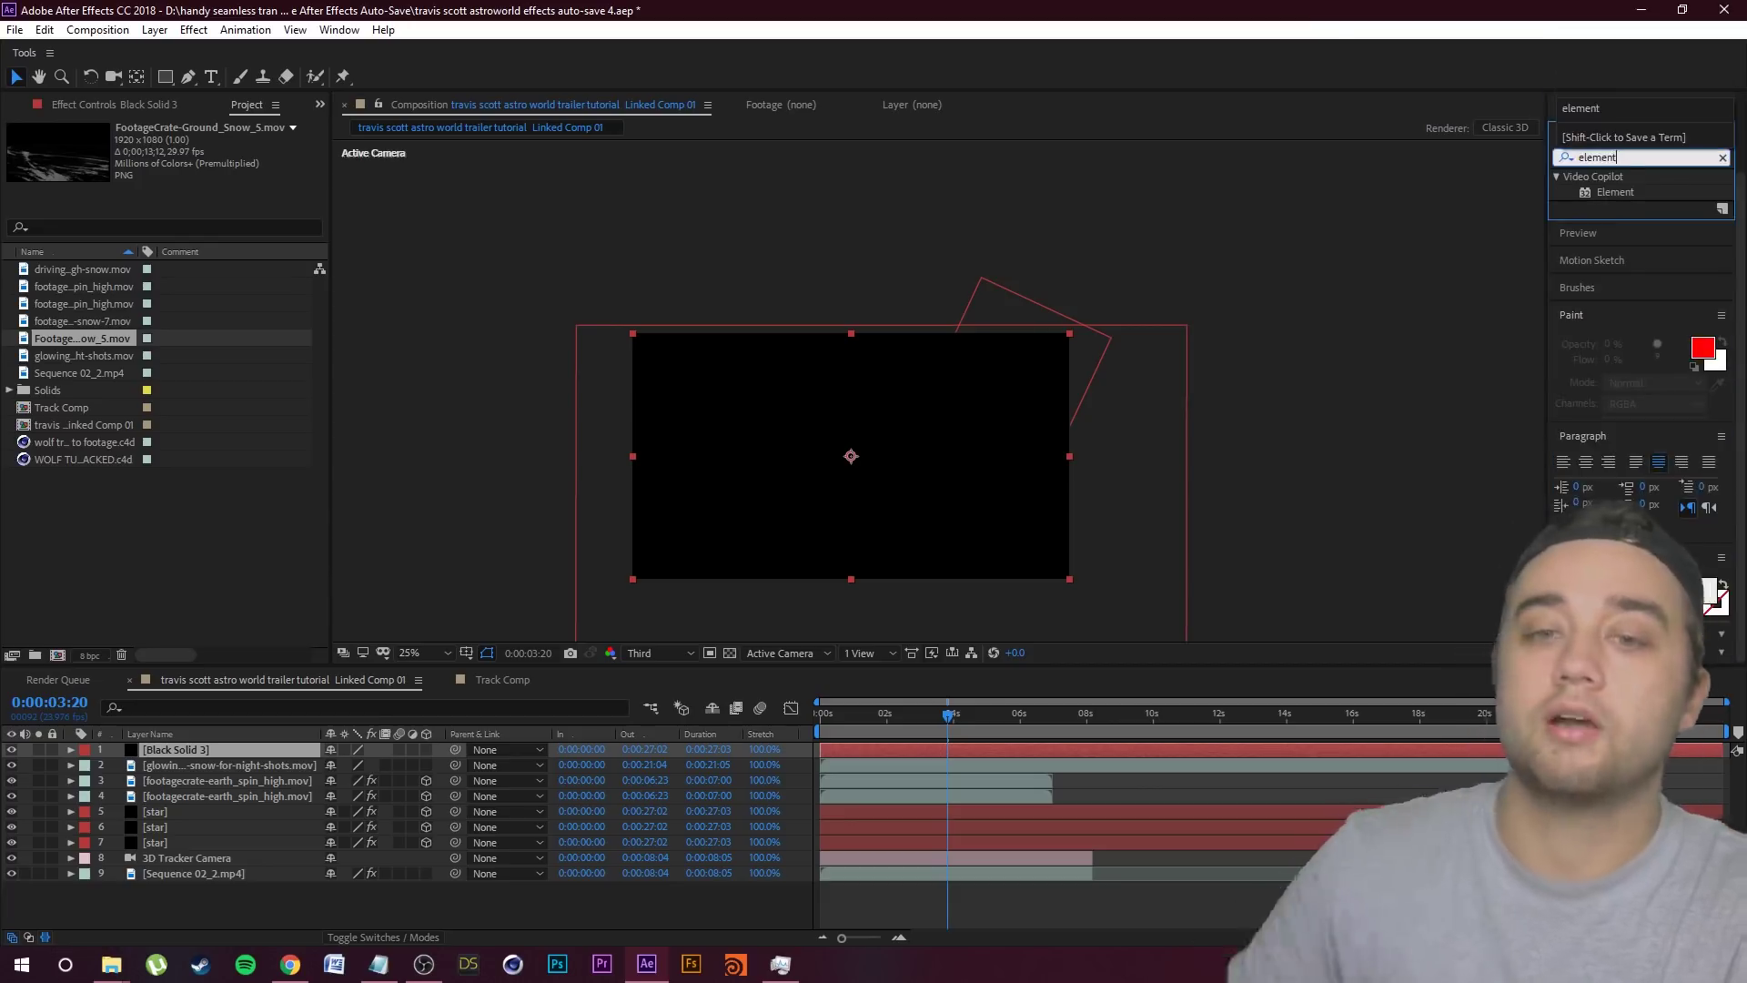
{"action": "left_click_drag", "start_coordinate": [1616, 192], "coordinate": [212, 761]}
Step: Add a rock model from Starter_Pack in Element's Scene Setup, accept the scene, and check the rock over the footage
{"action": "left_click", "coordinate": [63, 180]}
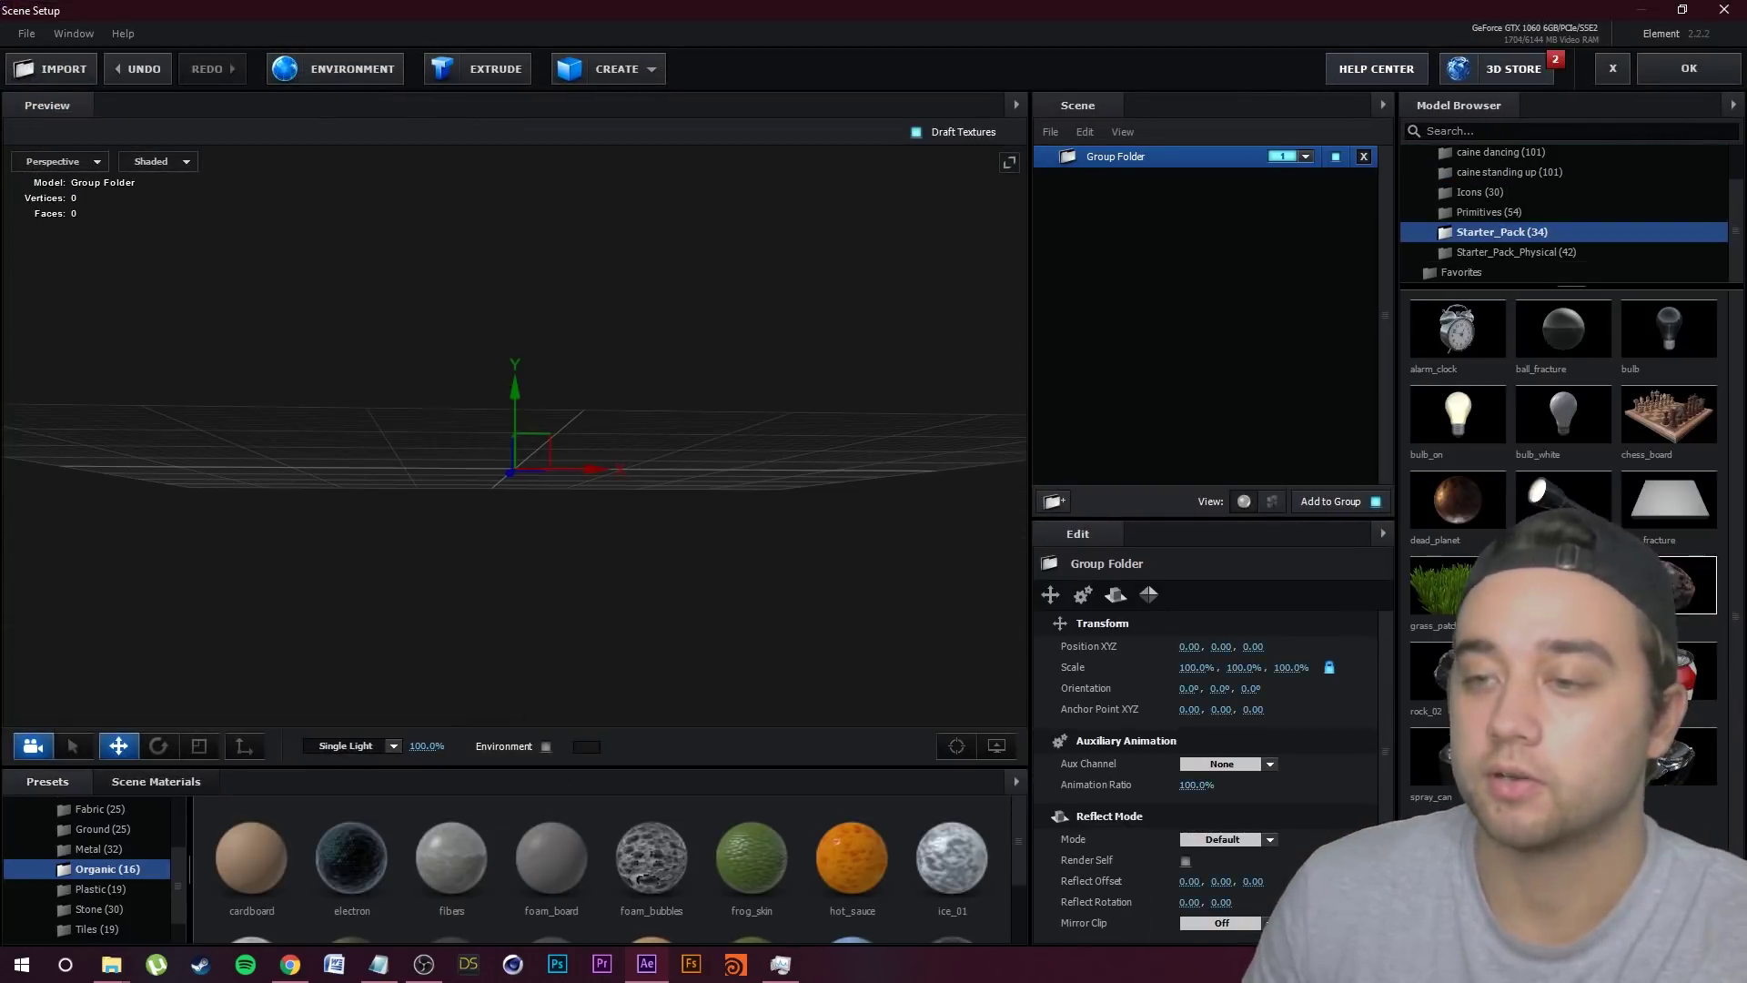
{"action": "double_click", "coordinate": [1564, 671]}
{"action": "left_click_drag", "start_coordinate": [792, 400], "coordinate": [983, 364]}
{"action": "left_click", "coordinate": [1678, 73]}
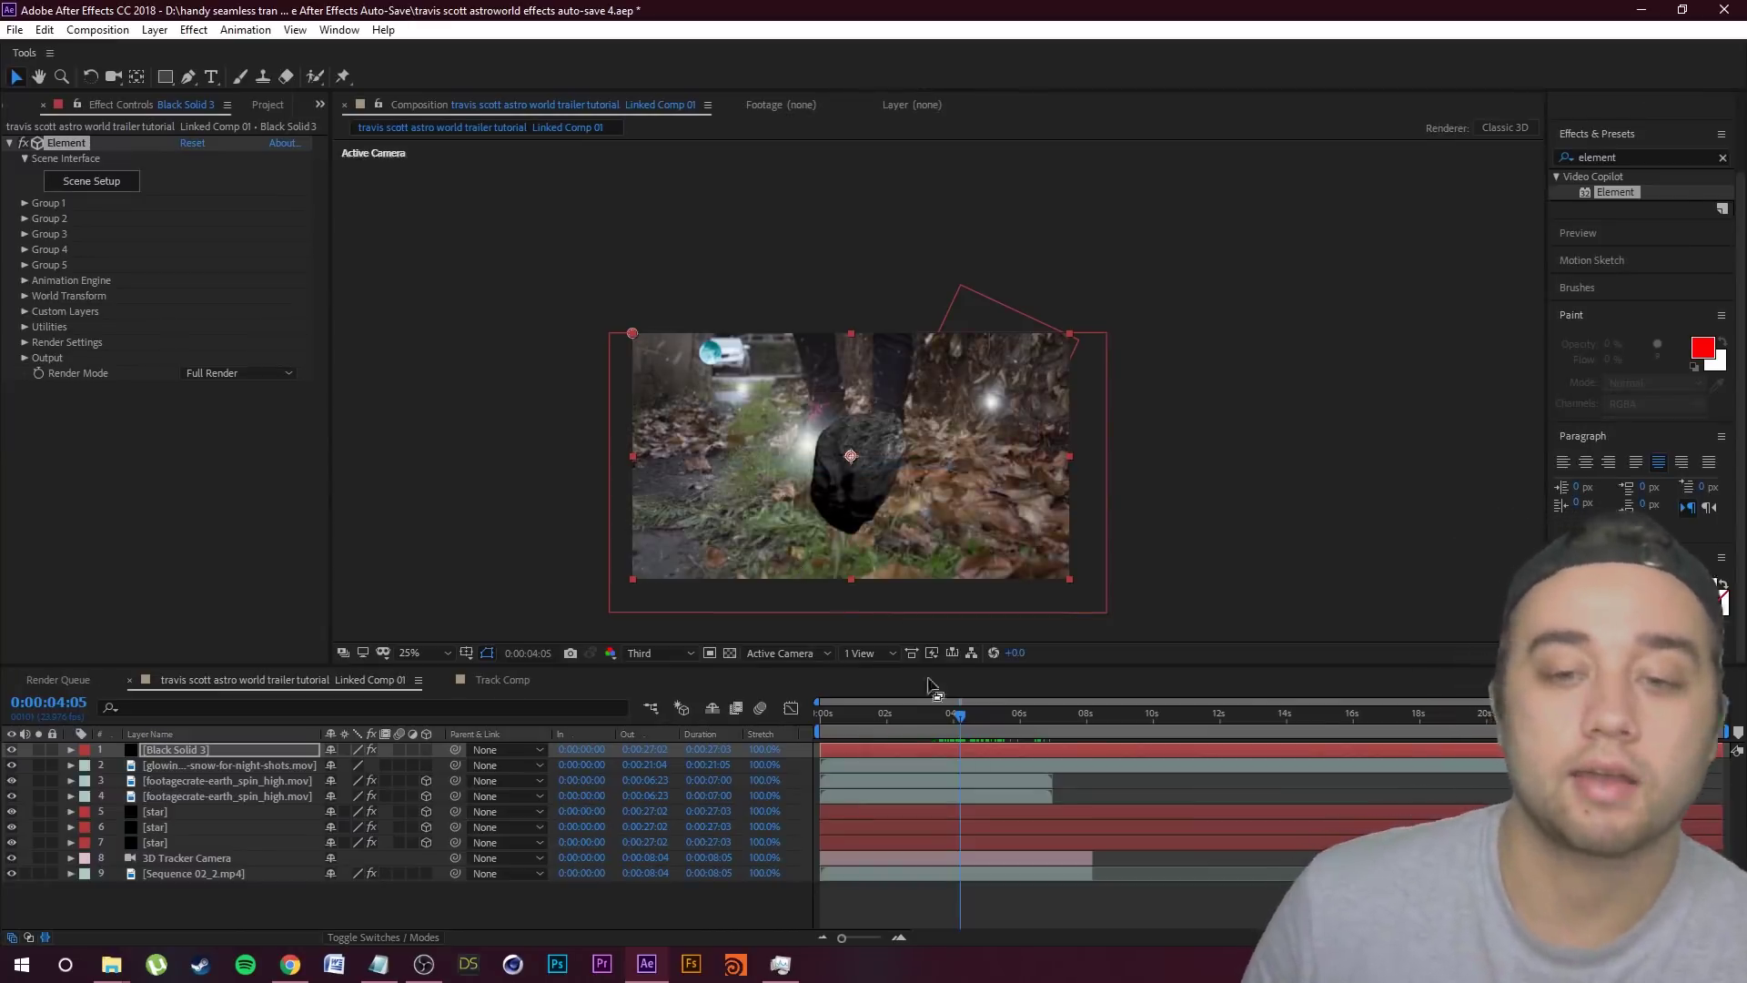
{"action": "left_click_drag", "start_coordinate": [960, 742], "coordinate": [1012, 745]}
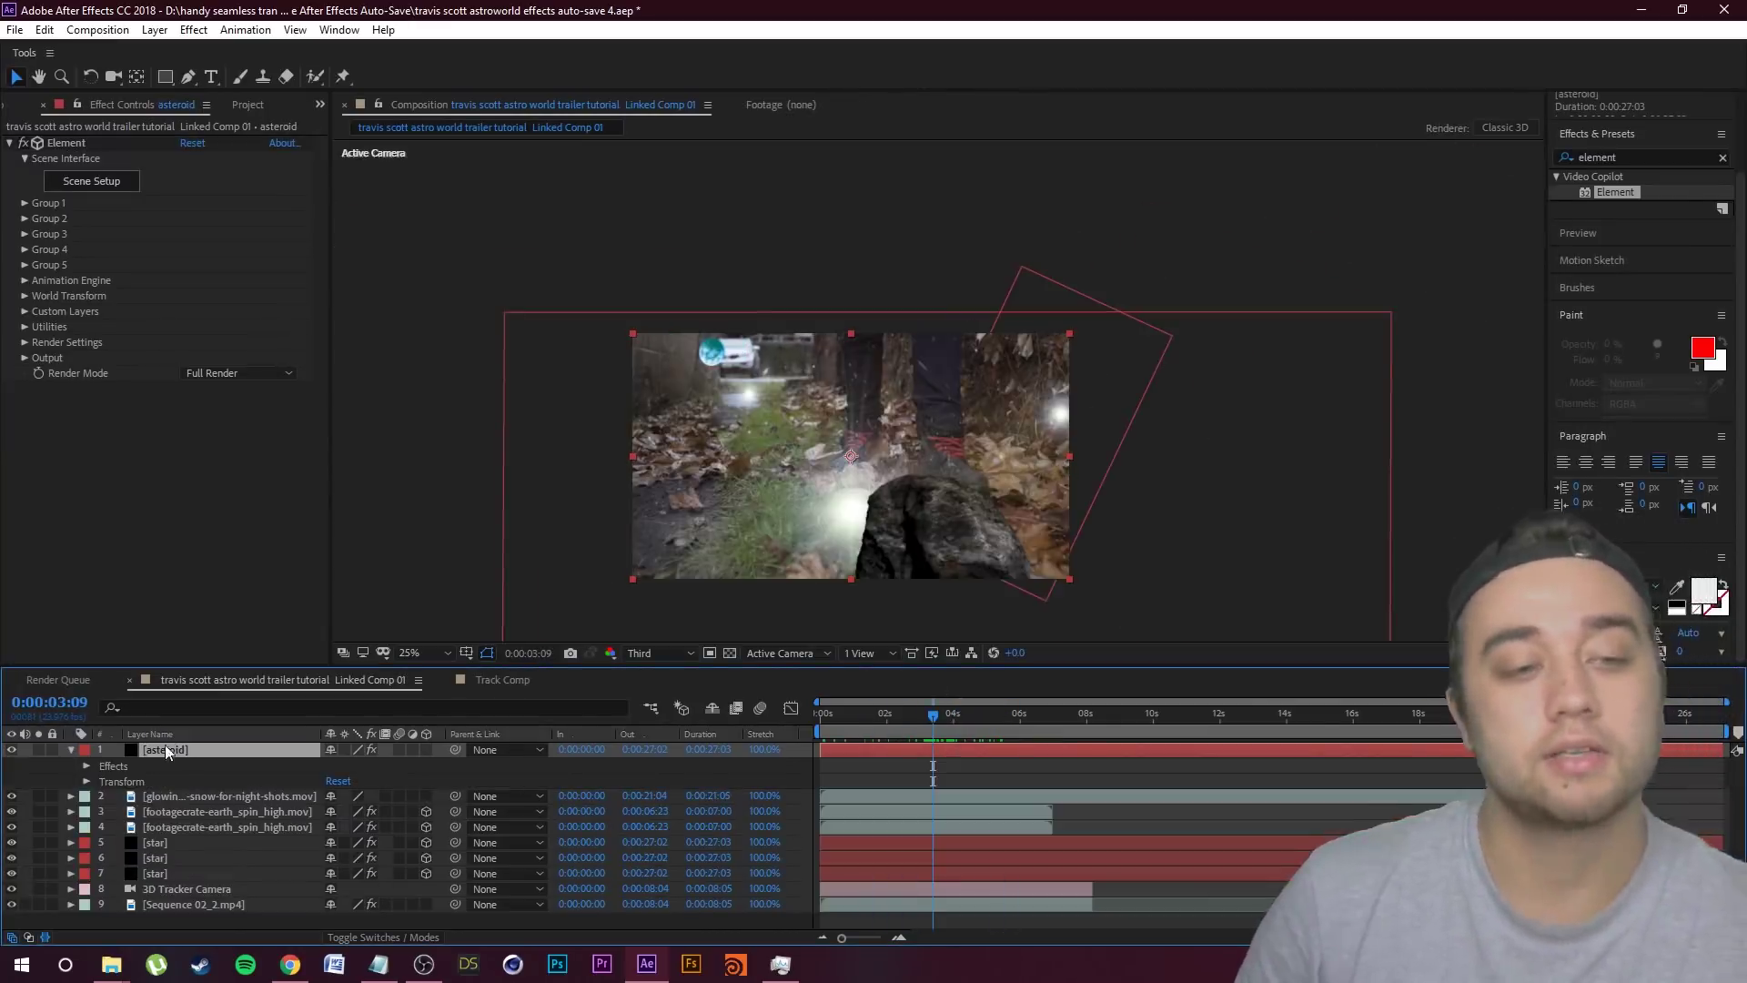
Step: Keyframe the asteroid's World Transform at 0:00:00:00, with World Position XY about -1348, -2291 and World Position Z 16600
{"action": "left_click", "coordinate": [24, 296]}
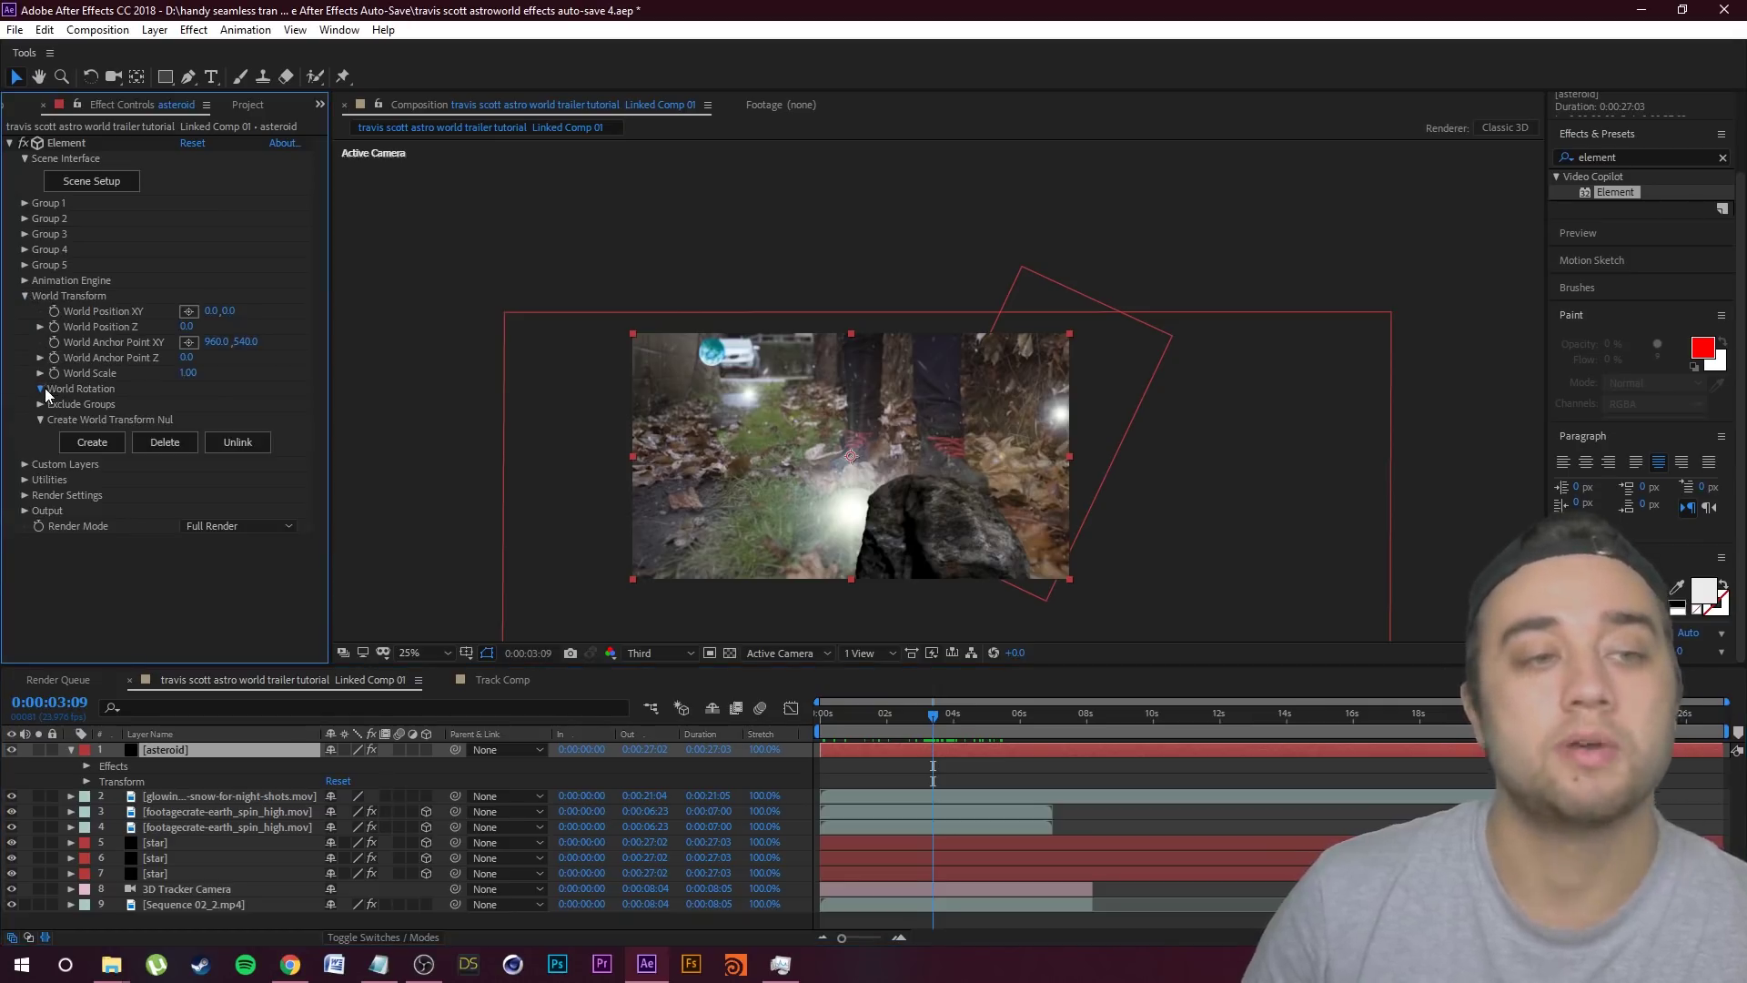
{"action": "left_click", "coordinate": [41, 388]}
{"action": "left_click_drag", "start_coordinate": [186, 326], "coordinate": [1310, 333]}
{"action": "left_click_drag", "start_coordinate": [927, 721], "coordinate": [817, 728]}
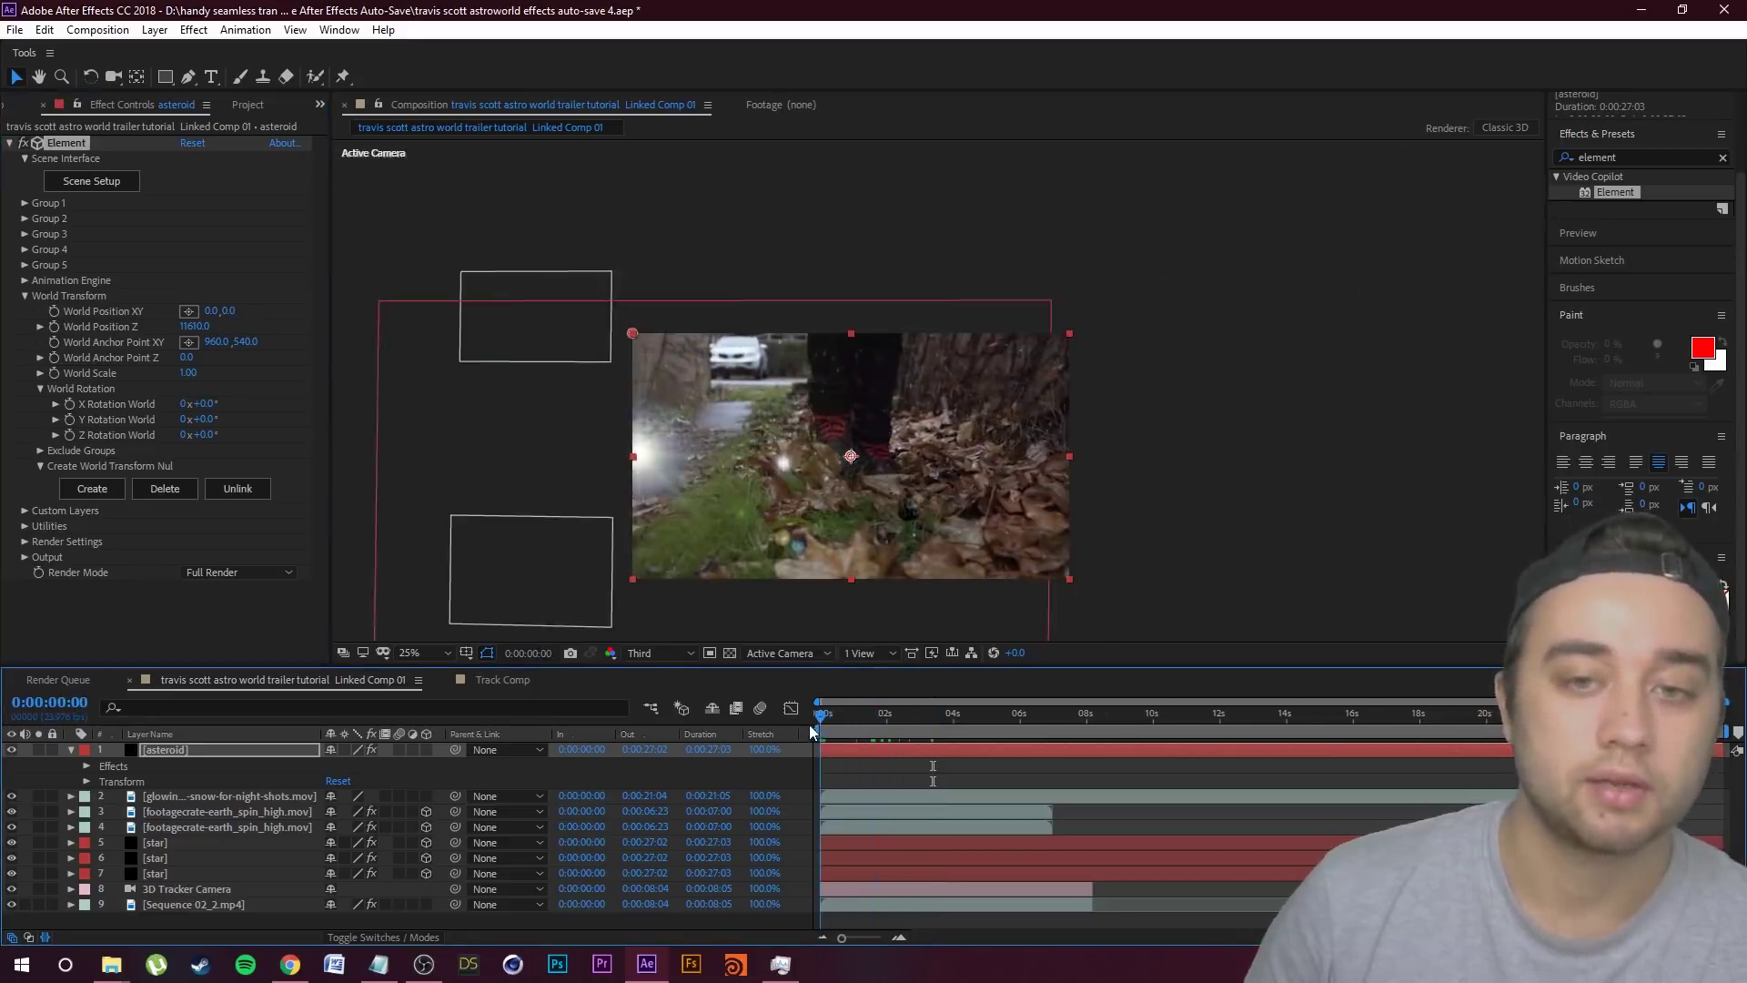
{"action": "left_click_drag", "start_coordinate": [211, 311], "coordinate": [108, 328]}
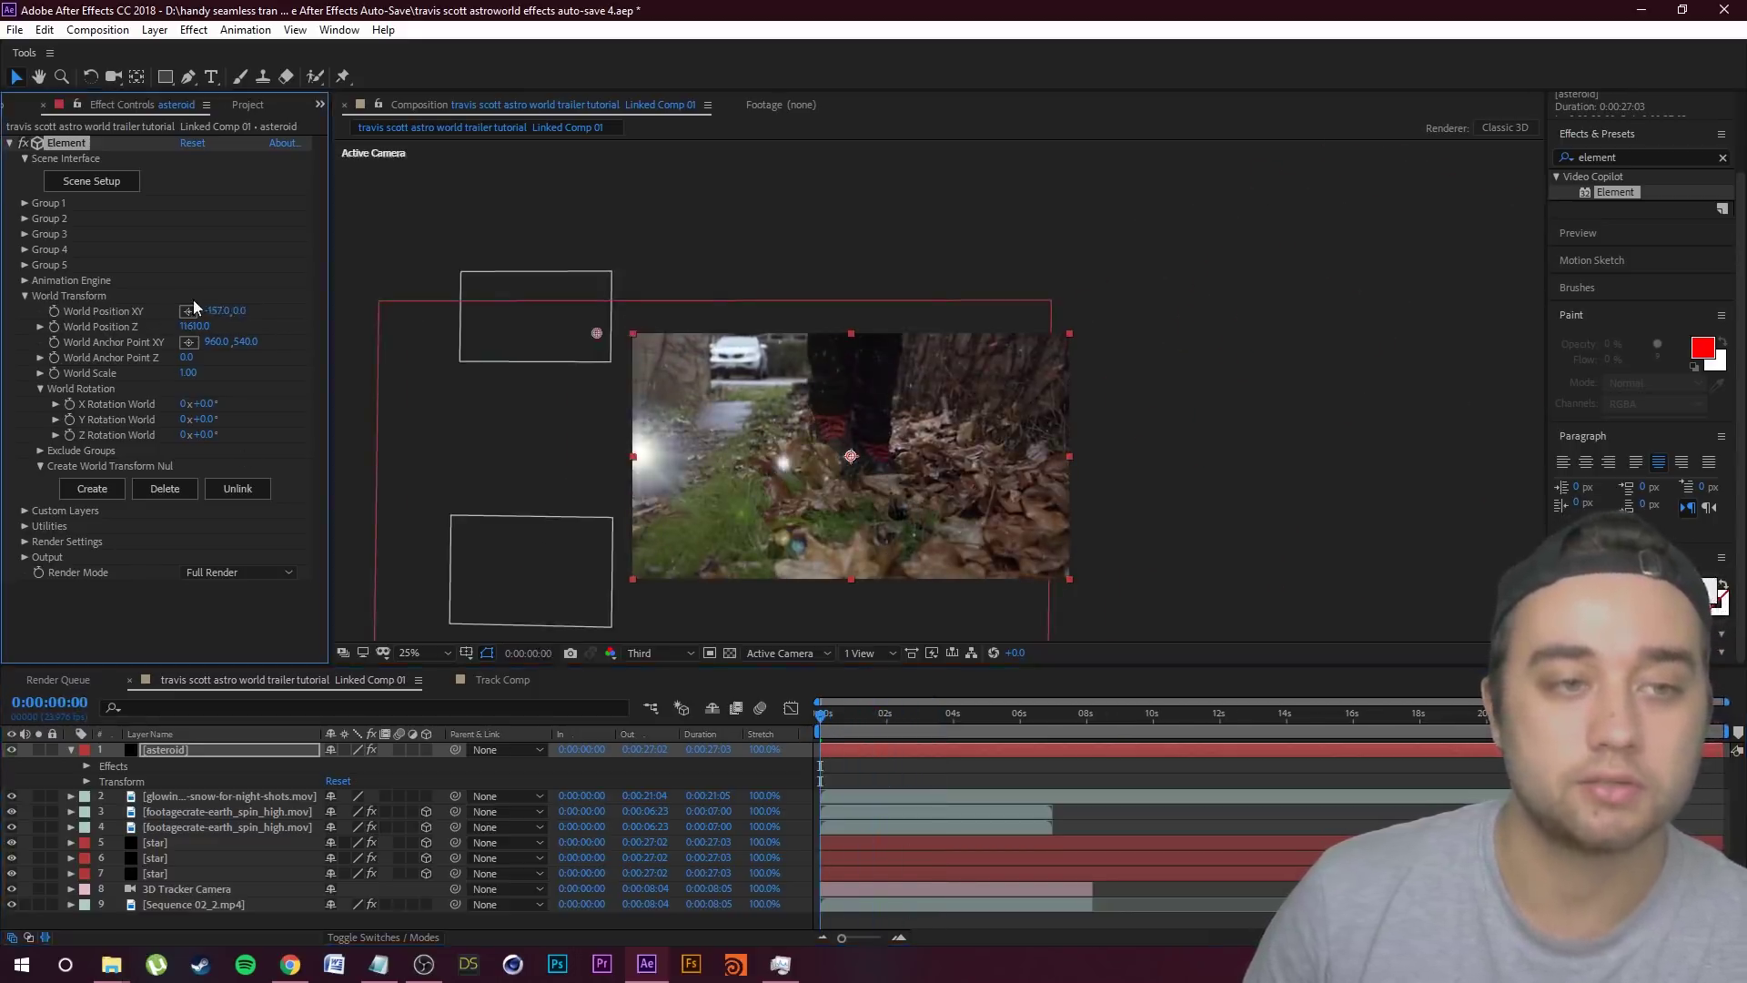
{"action": "left_click", "coordinate": [847, 461]}
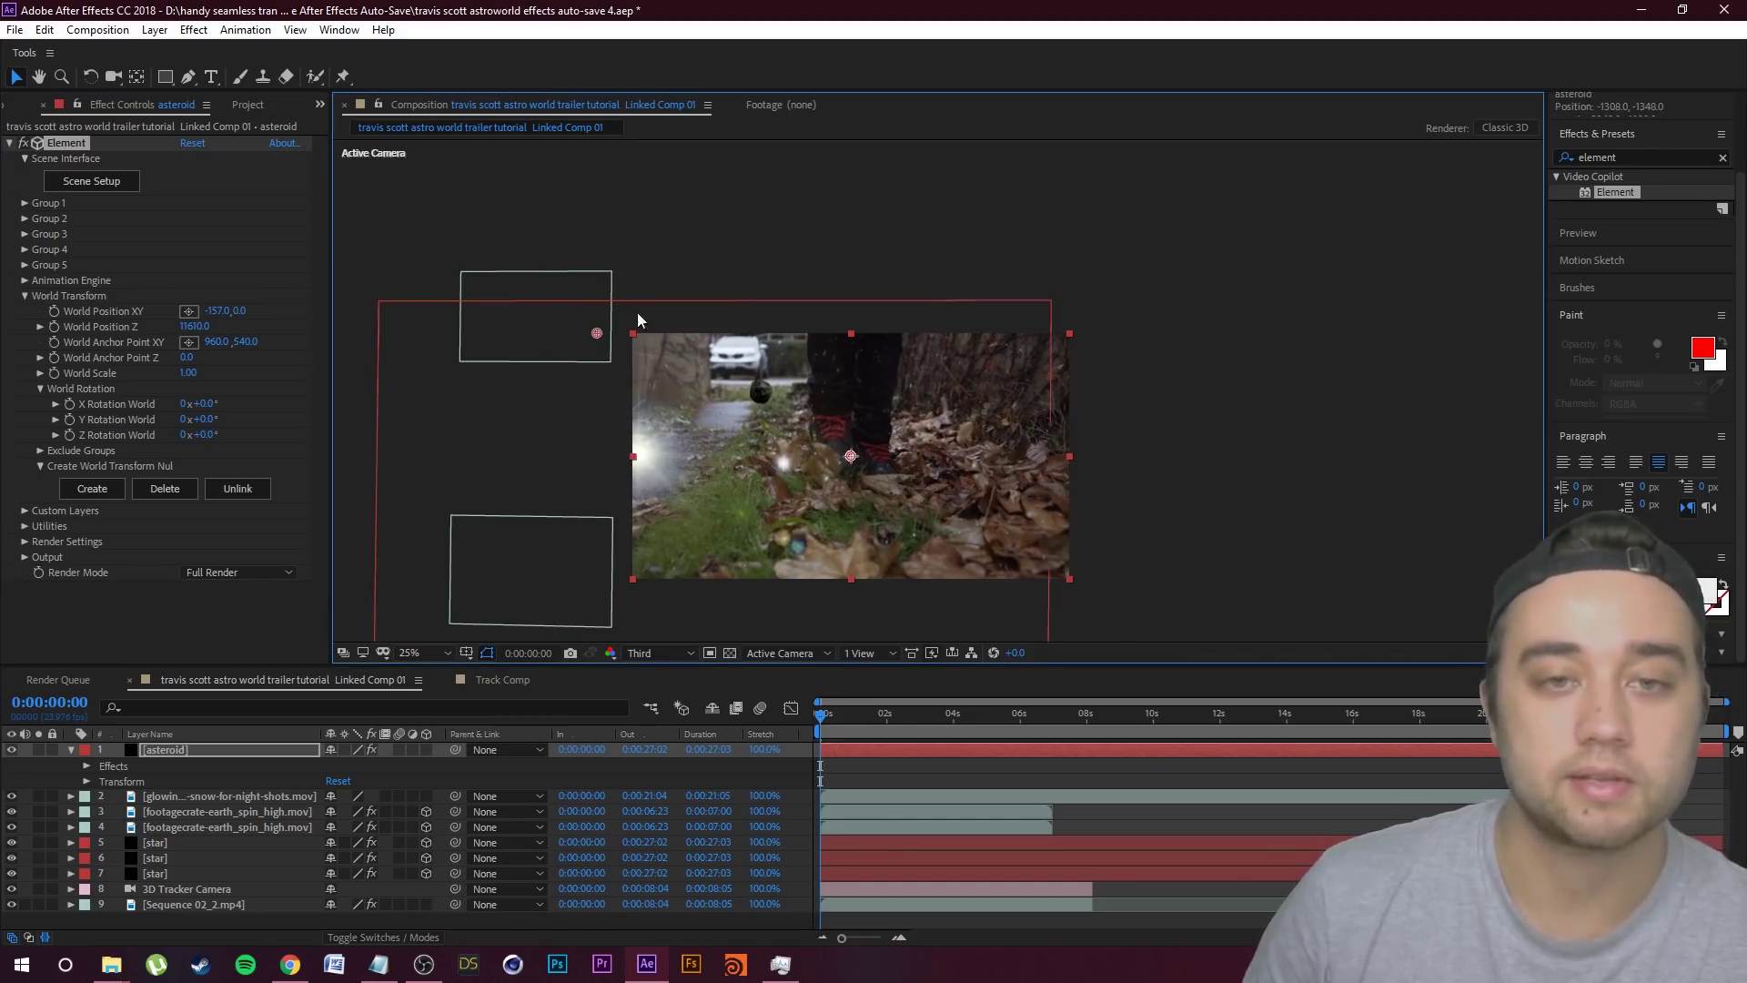
{"action": "left_click", "coordinate": [162, 367]}
{"action": "key", "text": "ctrl+z"}
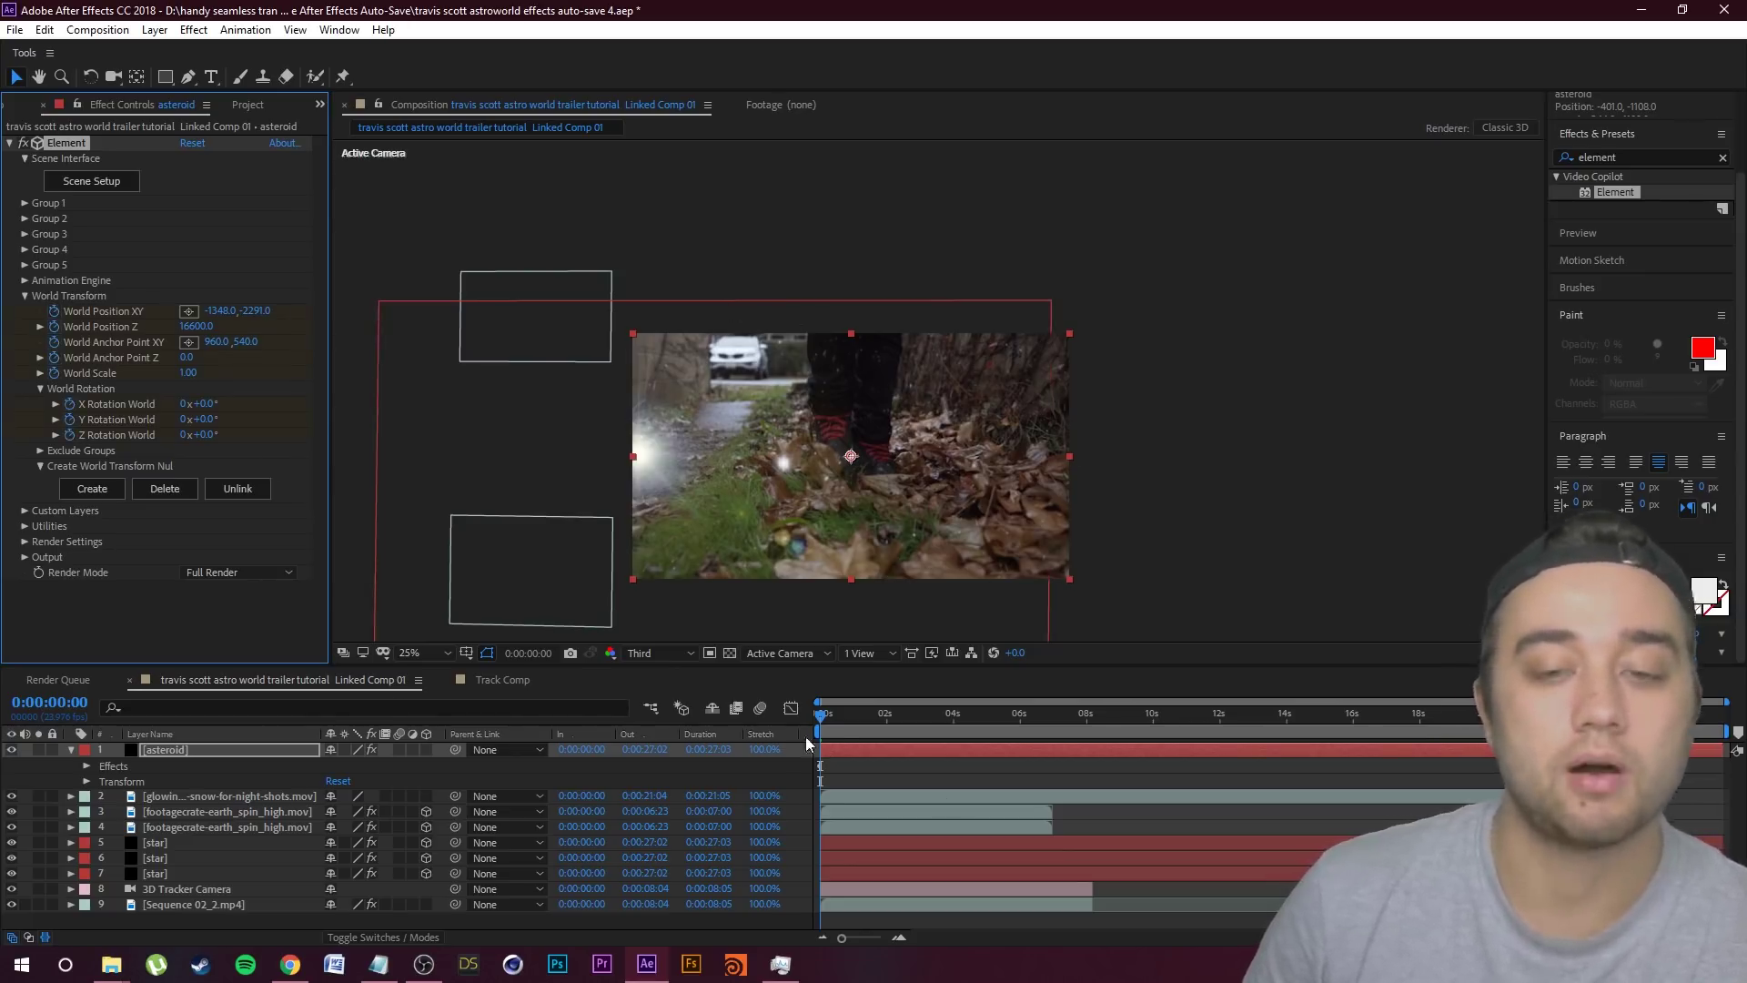
Step: At 0:00:02:00, bring the asteroid close to the camera by lowering World Position Z and setting World Position XY to about 1912, 1372
{"action": "left_click_drag", "start_coordinate": [824, 723], "coordinate": [886, 728]}
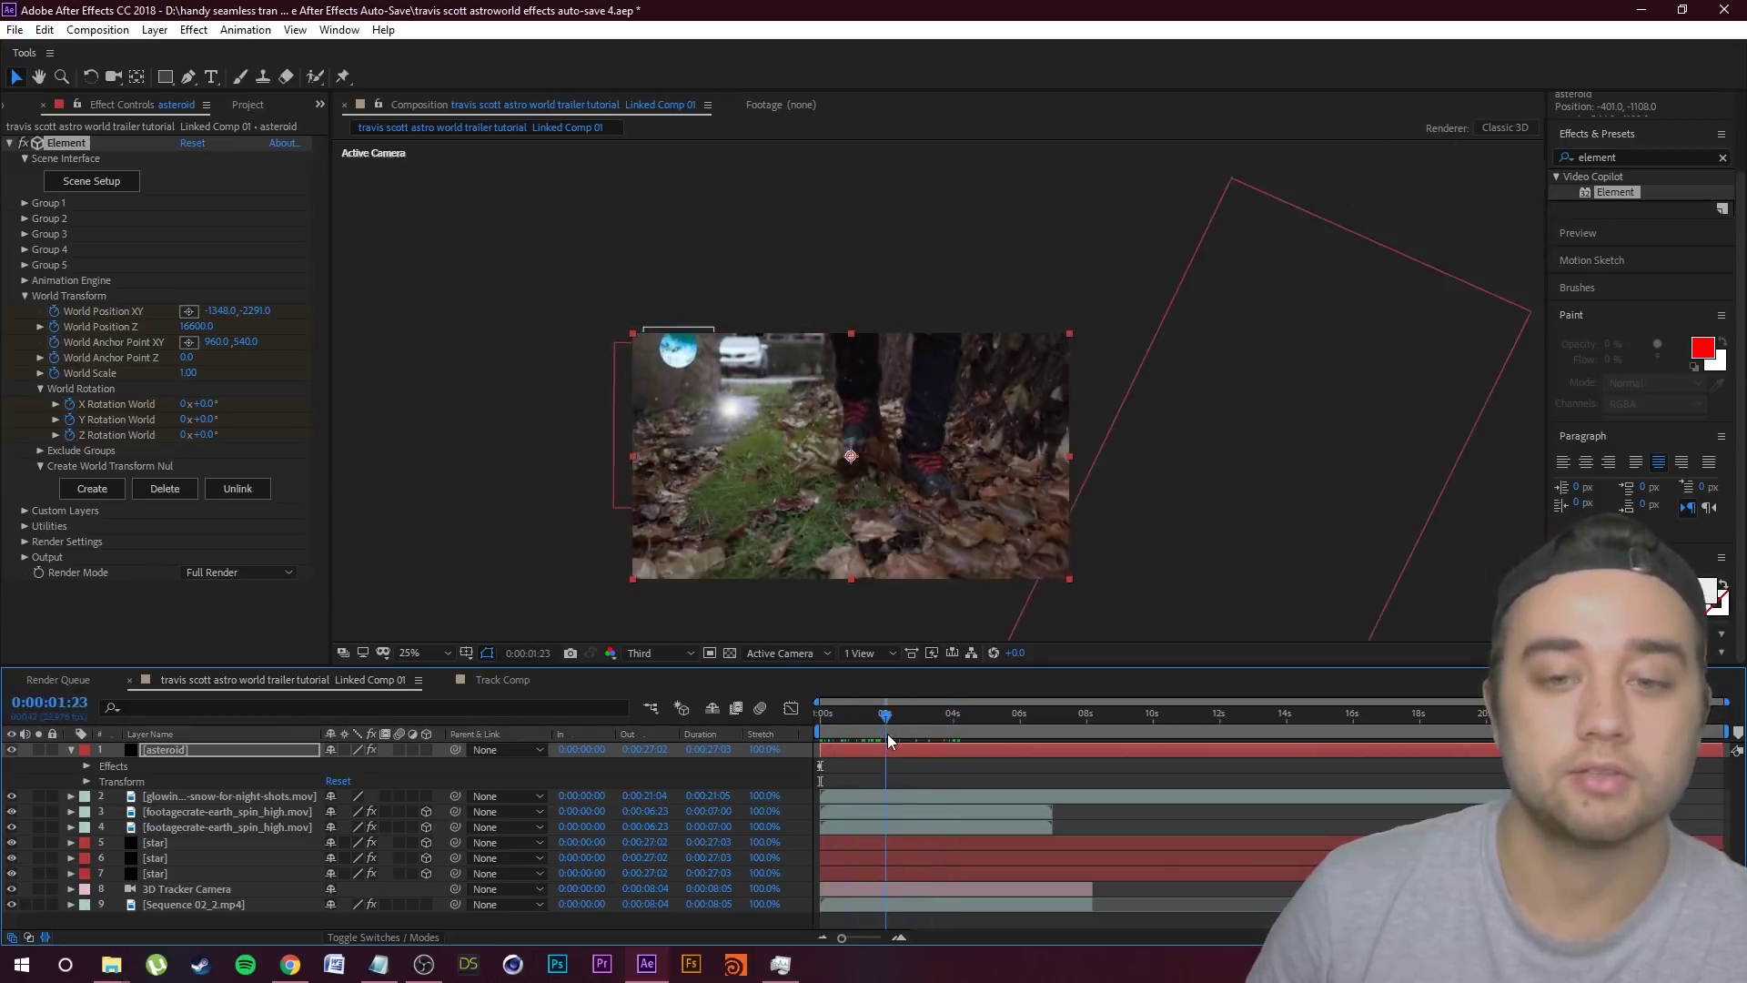
{"action": "left_click_drag", "start_coordinate": [202, 337], "coordinate": [4, 346]}
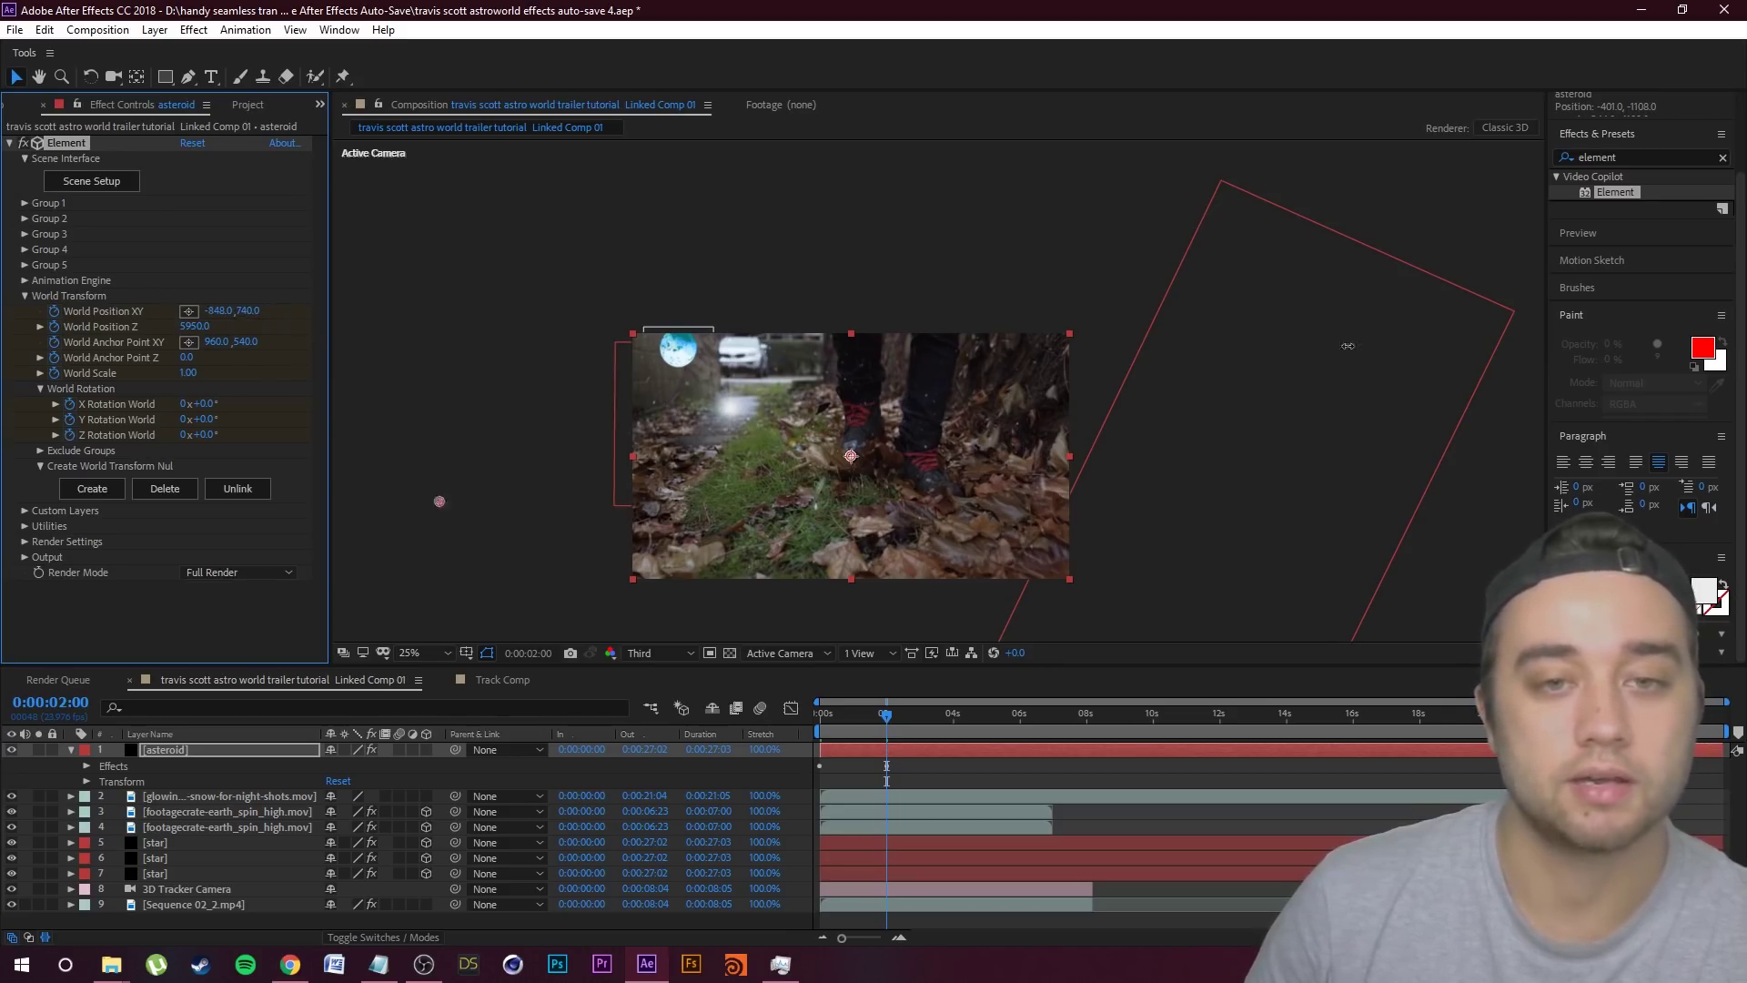
{"action": "left_click_drag", "start_coordinate": [1169, 333], "coordinate": [1547, 333]}
{"action": "left_click_drag", "start_coordinate": [223, 310], "coordinate": [617, 344]}
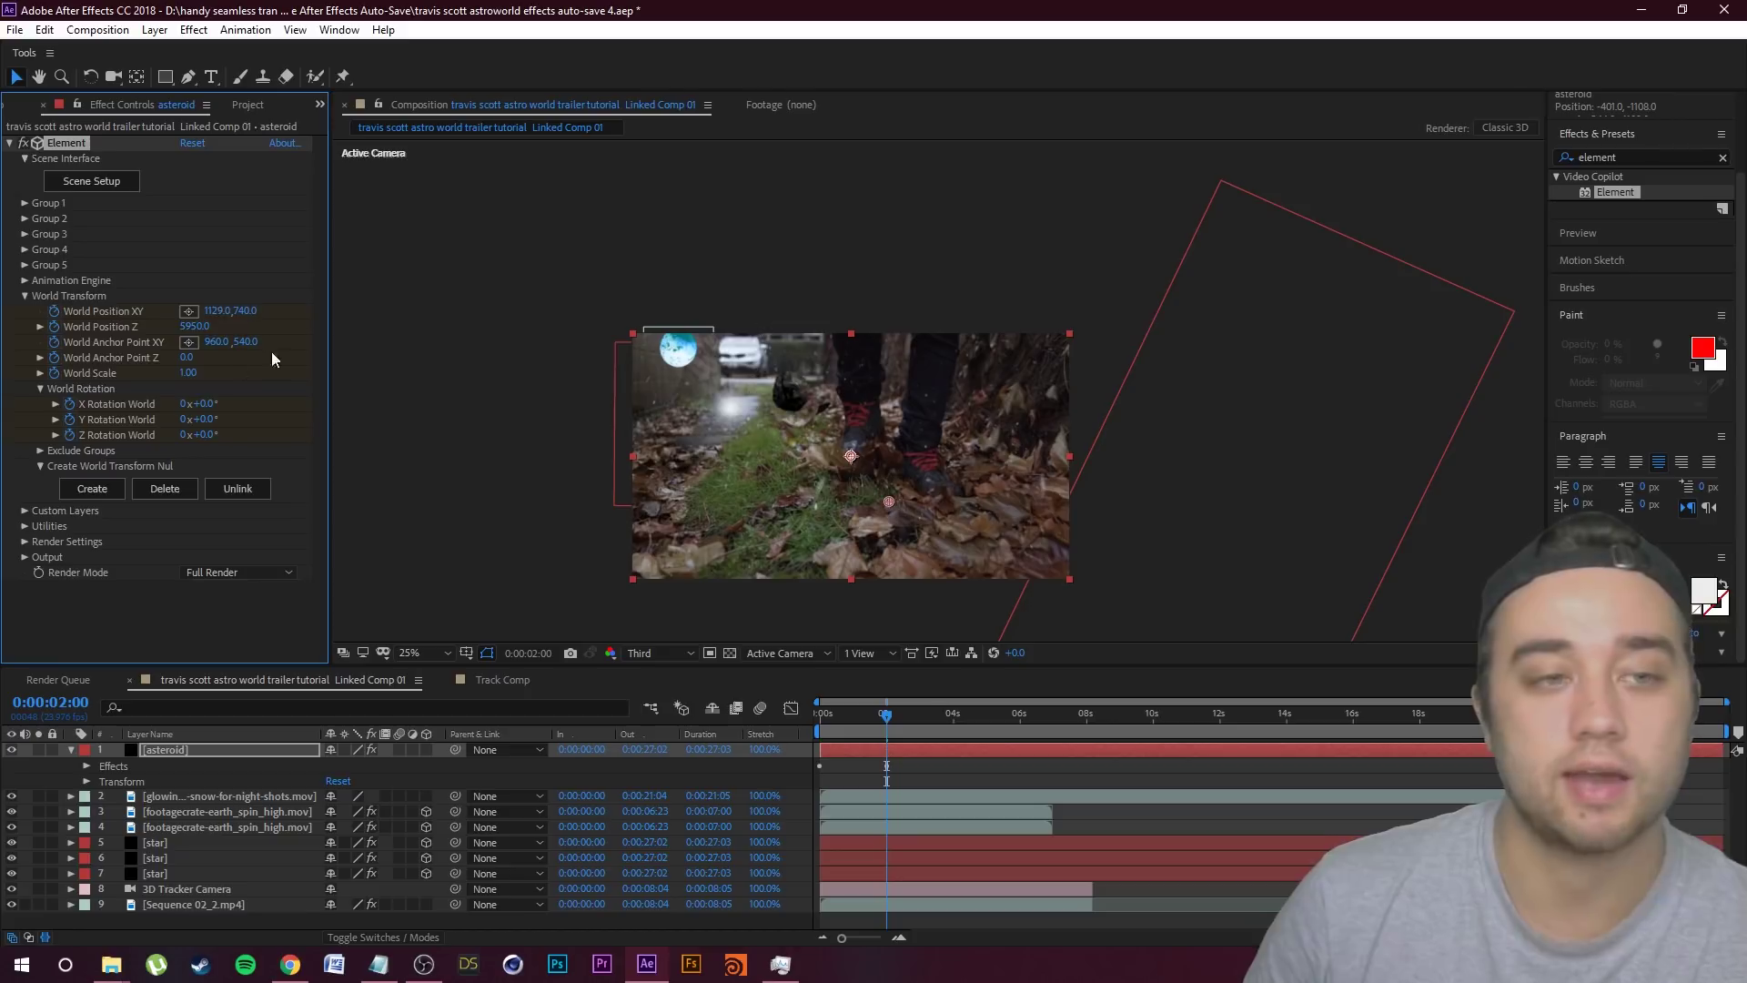
{"action": "left_click_drag", "start_coordinate": [4, 358], "coordinate": [260, 326]}
{"action": "left_click_drag", "start_coordinate": [83, 329], "coordinate": [223, 316]}
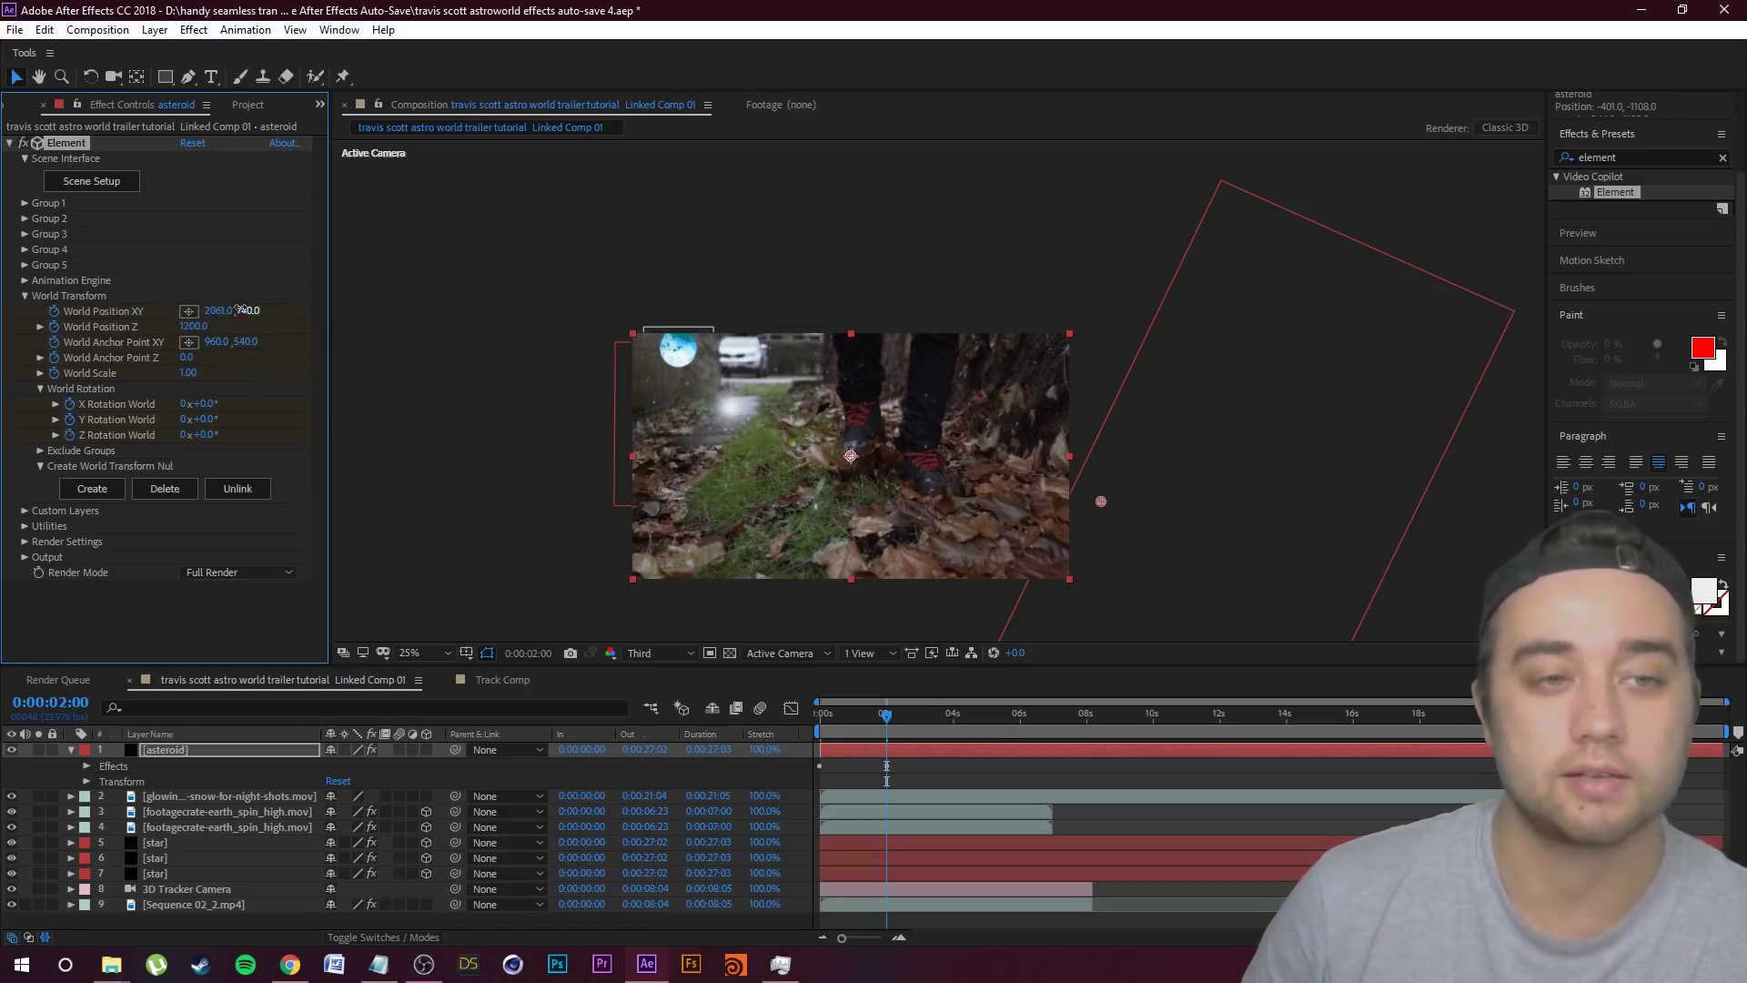
{"action": "left_click_drag", "start_coordinate": [1349, 260], "coordinate": [182, 341]}
{"action": "left_click_drag", "start_coordinate": [73, 357], "coordinate": [110, 360]}
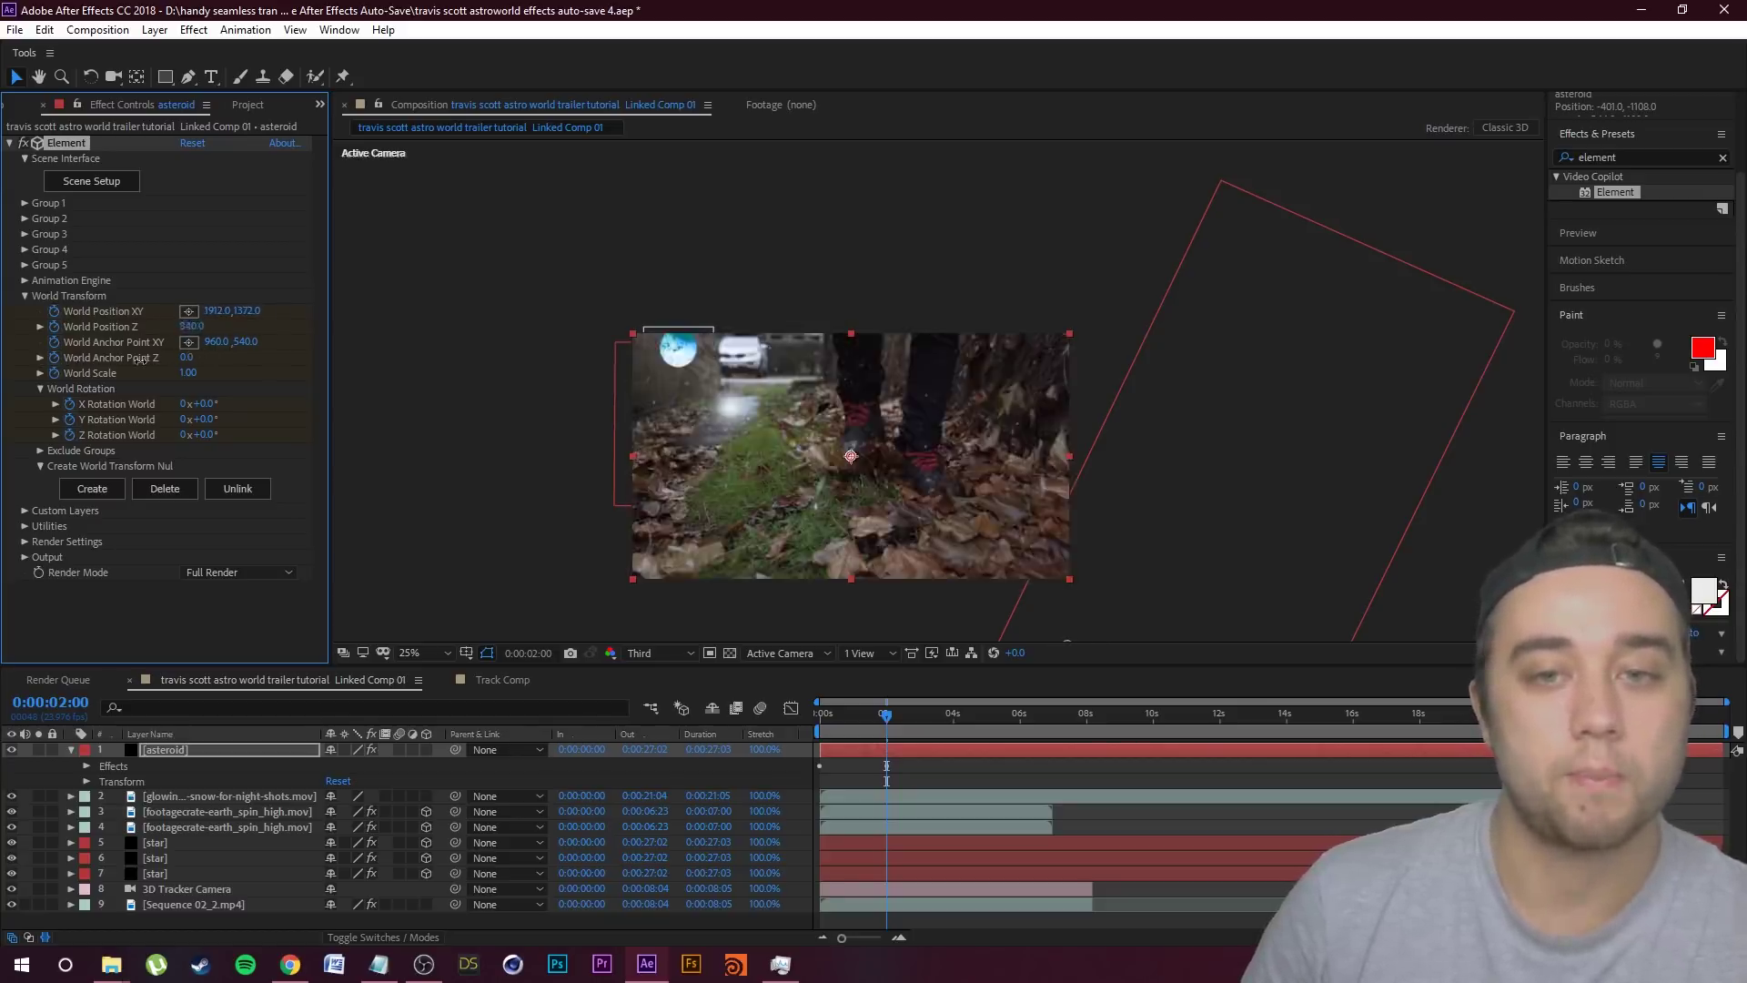
Step: Reveal the asteroid's World Transform keyframes and preview its flight from the start of the composition
{"action": "left_click_drag", "start_coordinate": [885, 719], "coordinate": [822, 719]}
{"action": "key", "text": "u"}
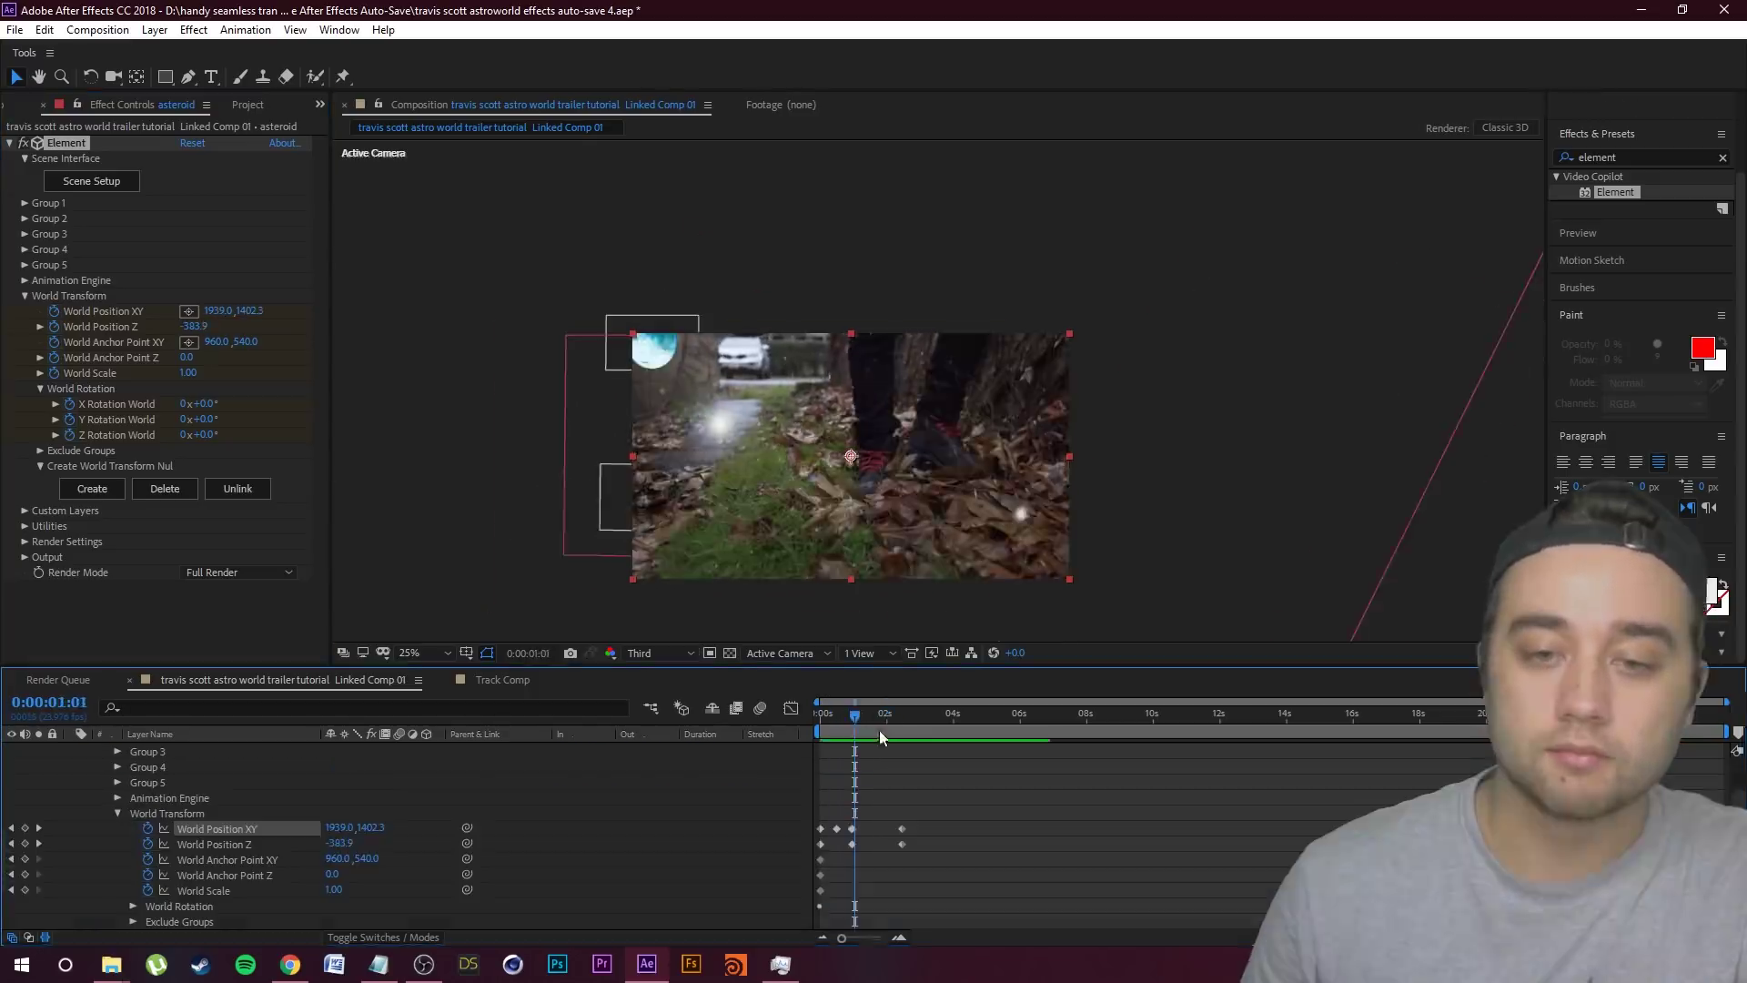
{"action": "key", "text": "space"}
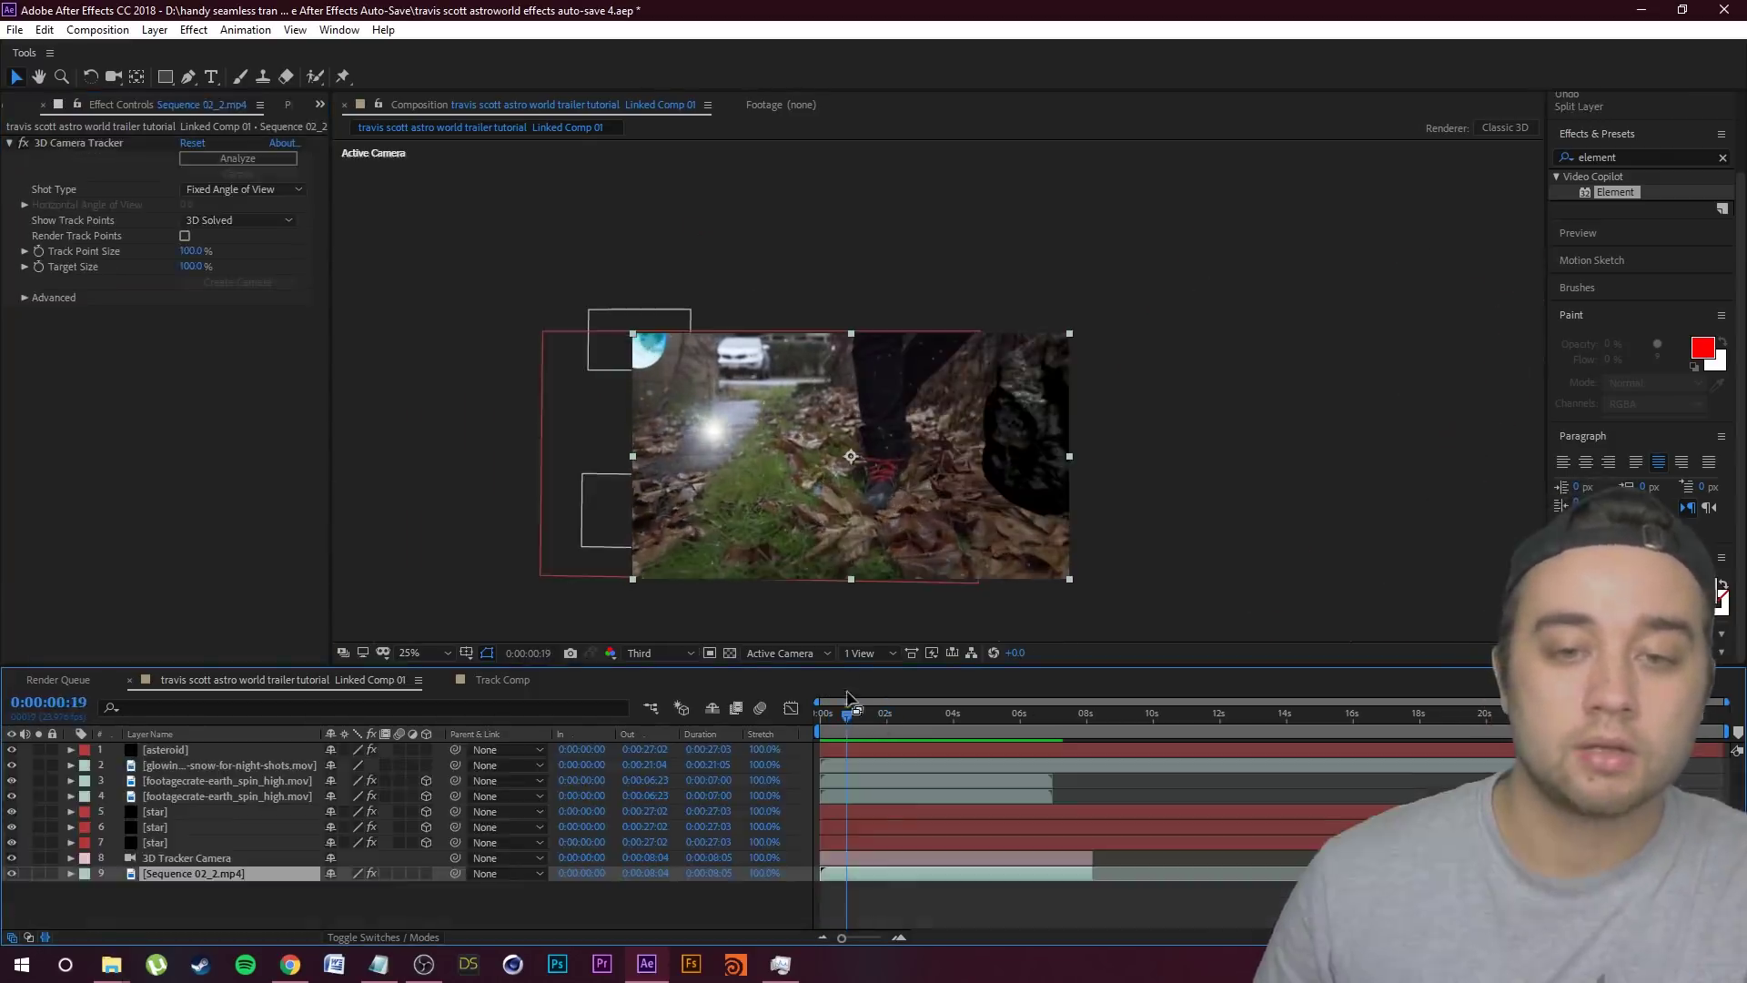
Step: Check the asteroid's pass over the footage around 0:00:00:16, deselect the footage layer and save the After Effects project
{"action": "mouse_move", "coordinate": [848, 699]}
{"action": "left_mouse_down"}
{"action": "mouse_move", "coordinate": [822, 733]}
{"action": "mouse_move", "coordinate": [841, 727]}
{"action": "left_mouse_up"}
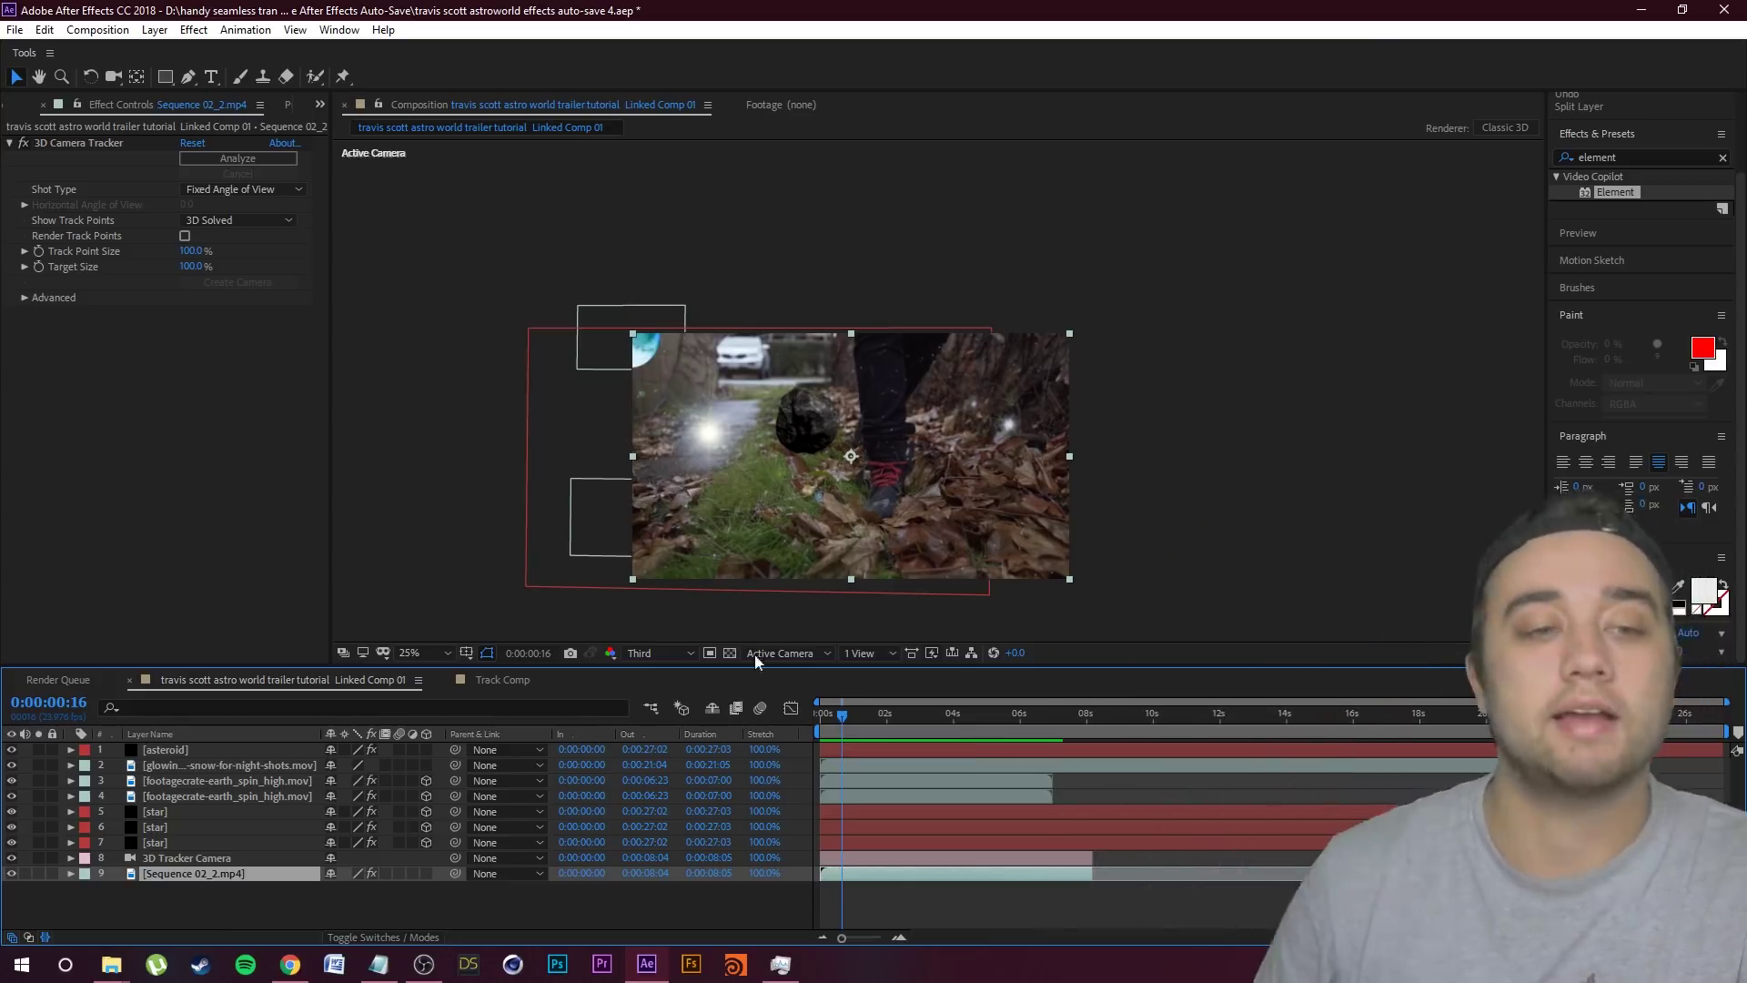
{"action": "left_click", "coordinate": [222, 910]}
{"action": "key", "text": "ctrl+s"}
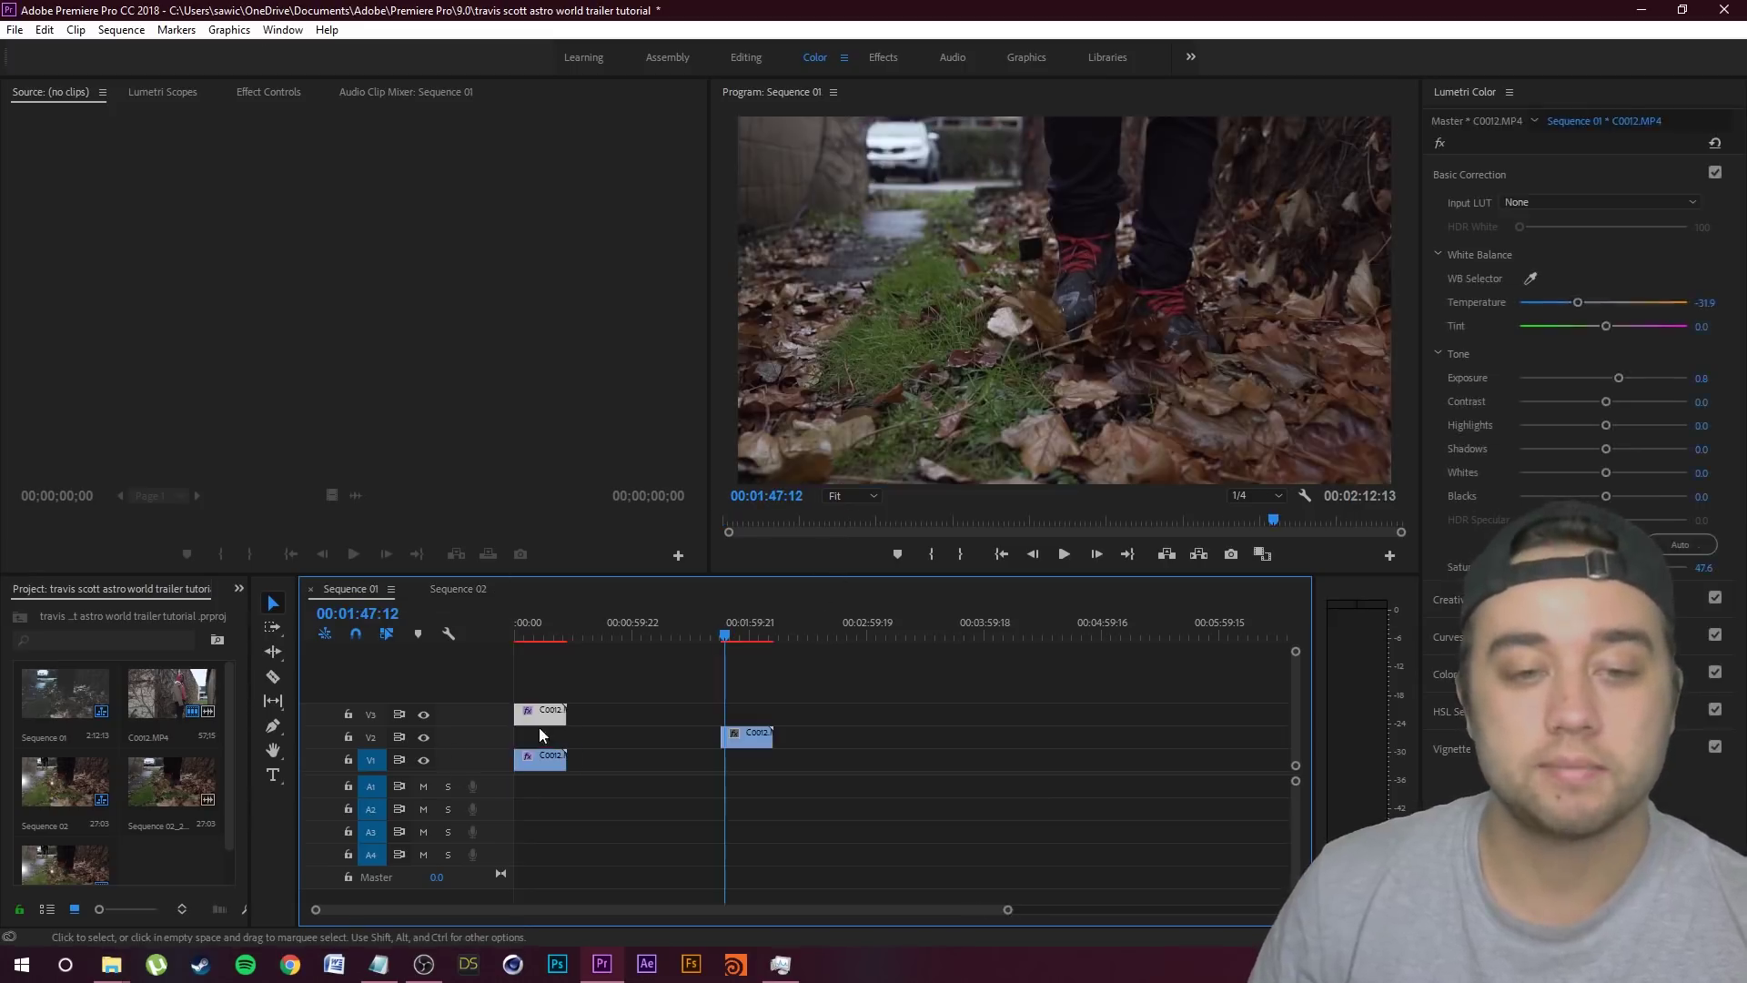
Step: In Premiere Pro, copy the graded V3 clip from Sequence 01 and paste only its Lumetri Color effect onto the linked composition in Sequence 02
{"action": "right_click", "coordinate": [537, 714]}
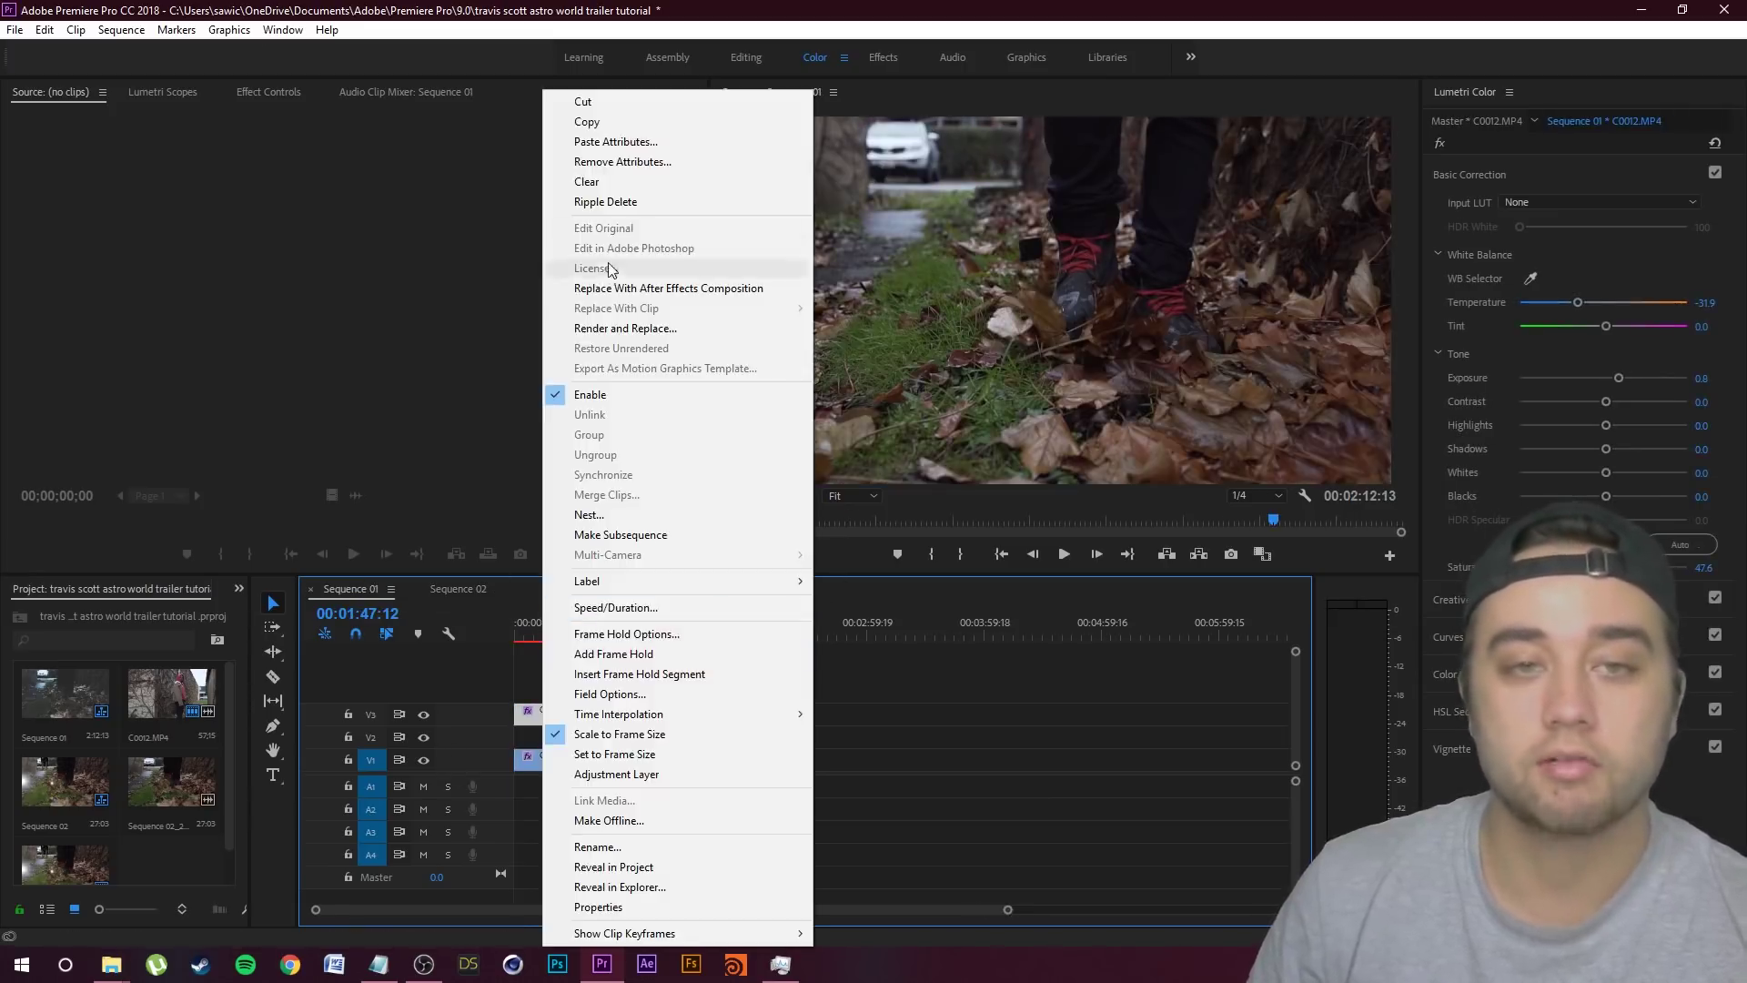
{"action": "left_click", "coordinate": [582, 124]}
{"action": "left_click", "coordinate": [450, 589]}
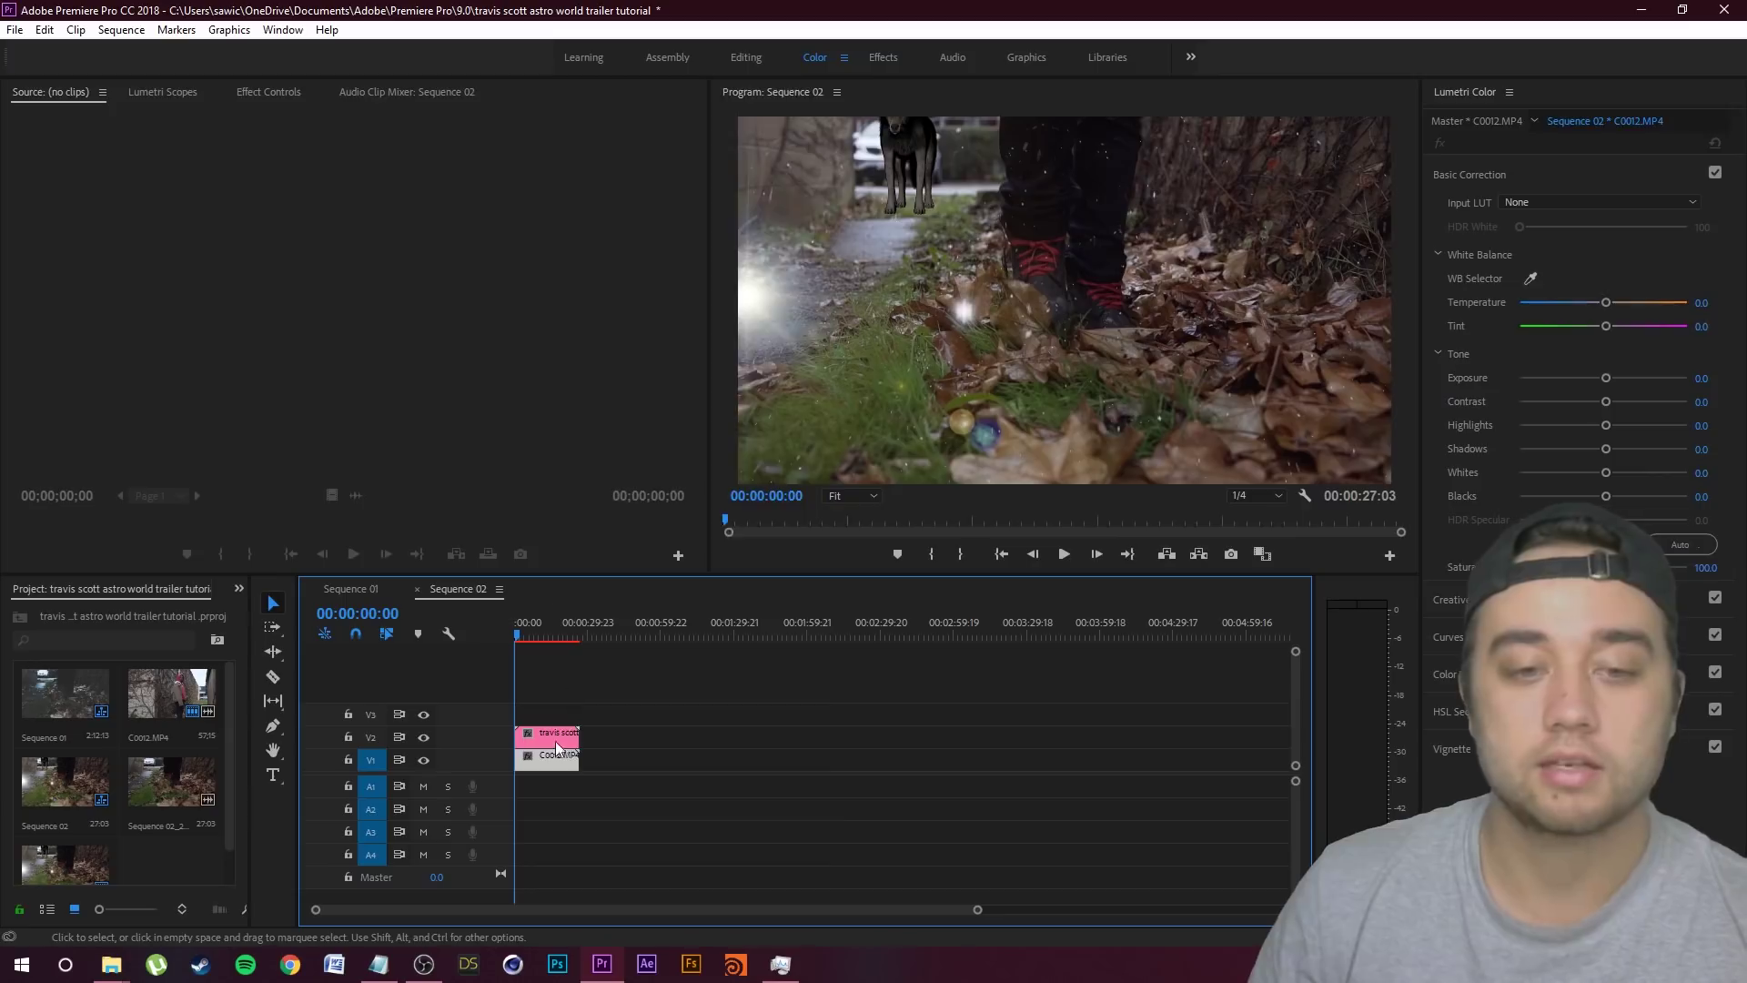
{"action": "right_click", "coordinate": [551, 739]}
{"action": "left_click", "coordinate": [690, 143]}
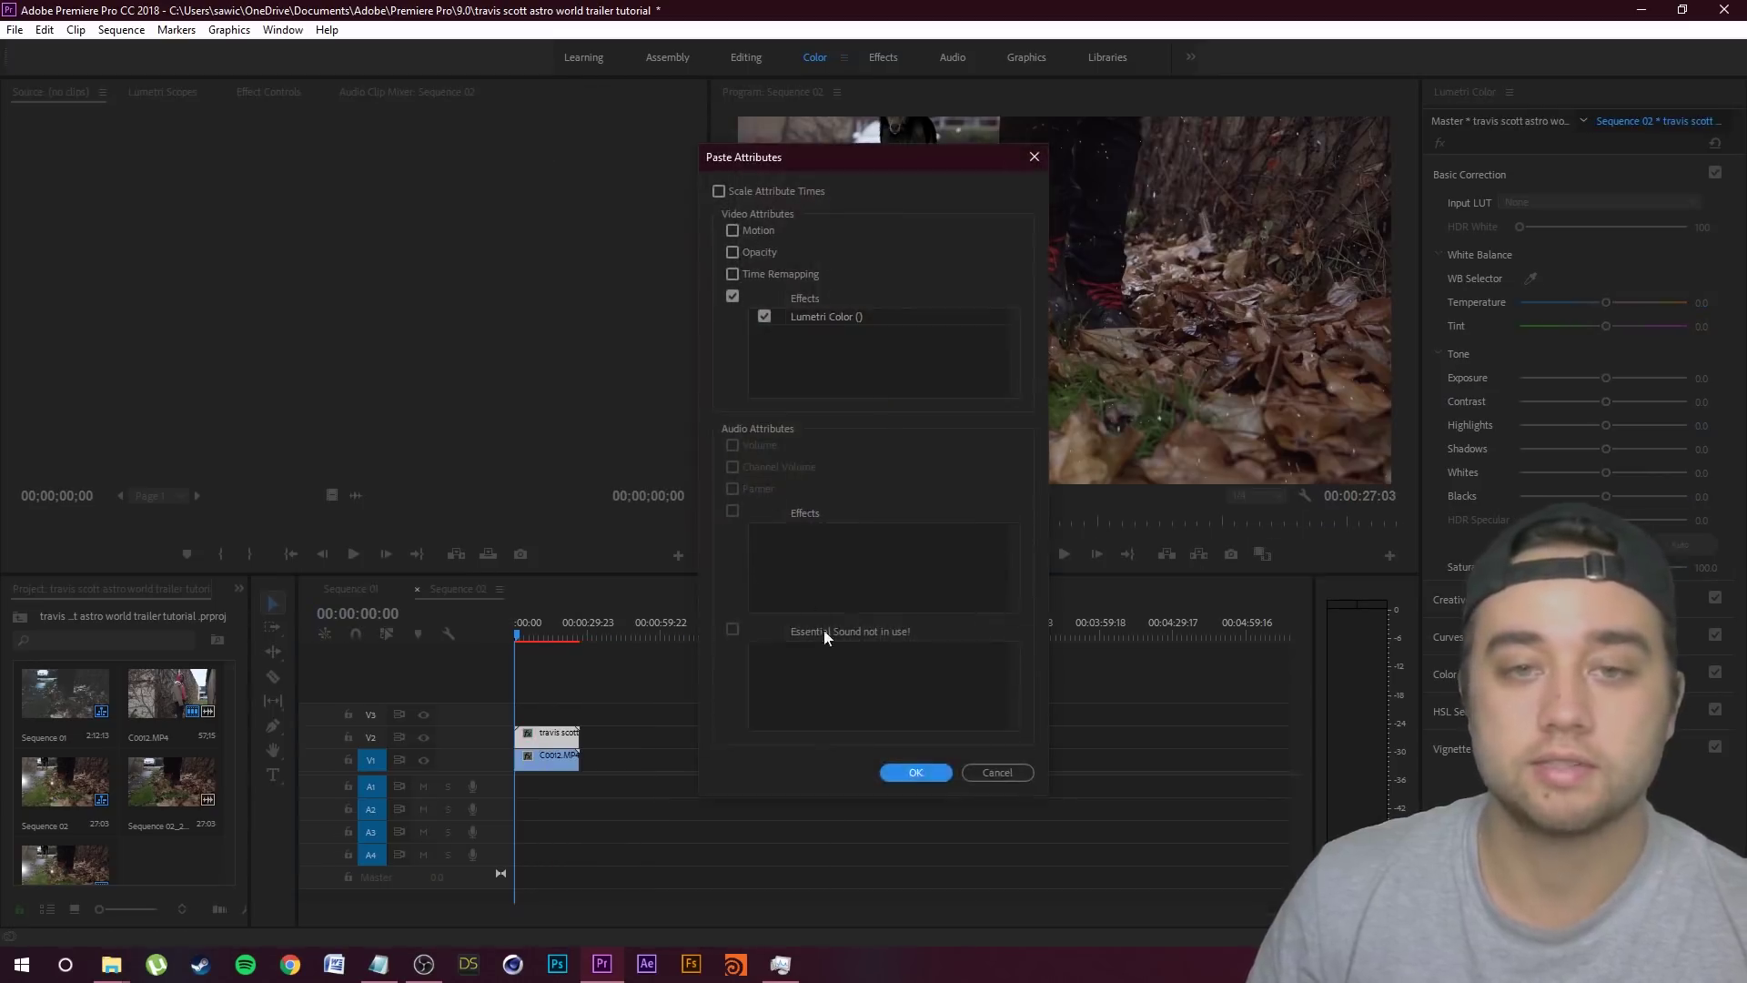
{"action": "left_click", "coordinate": [925, 772]}
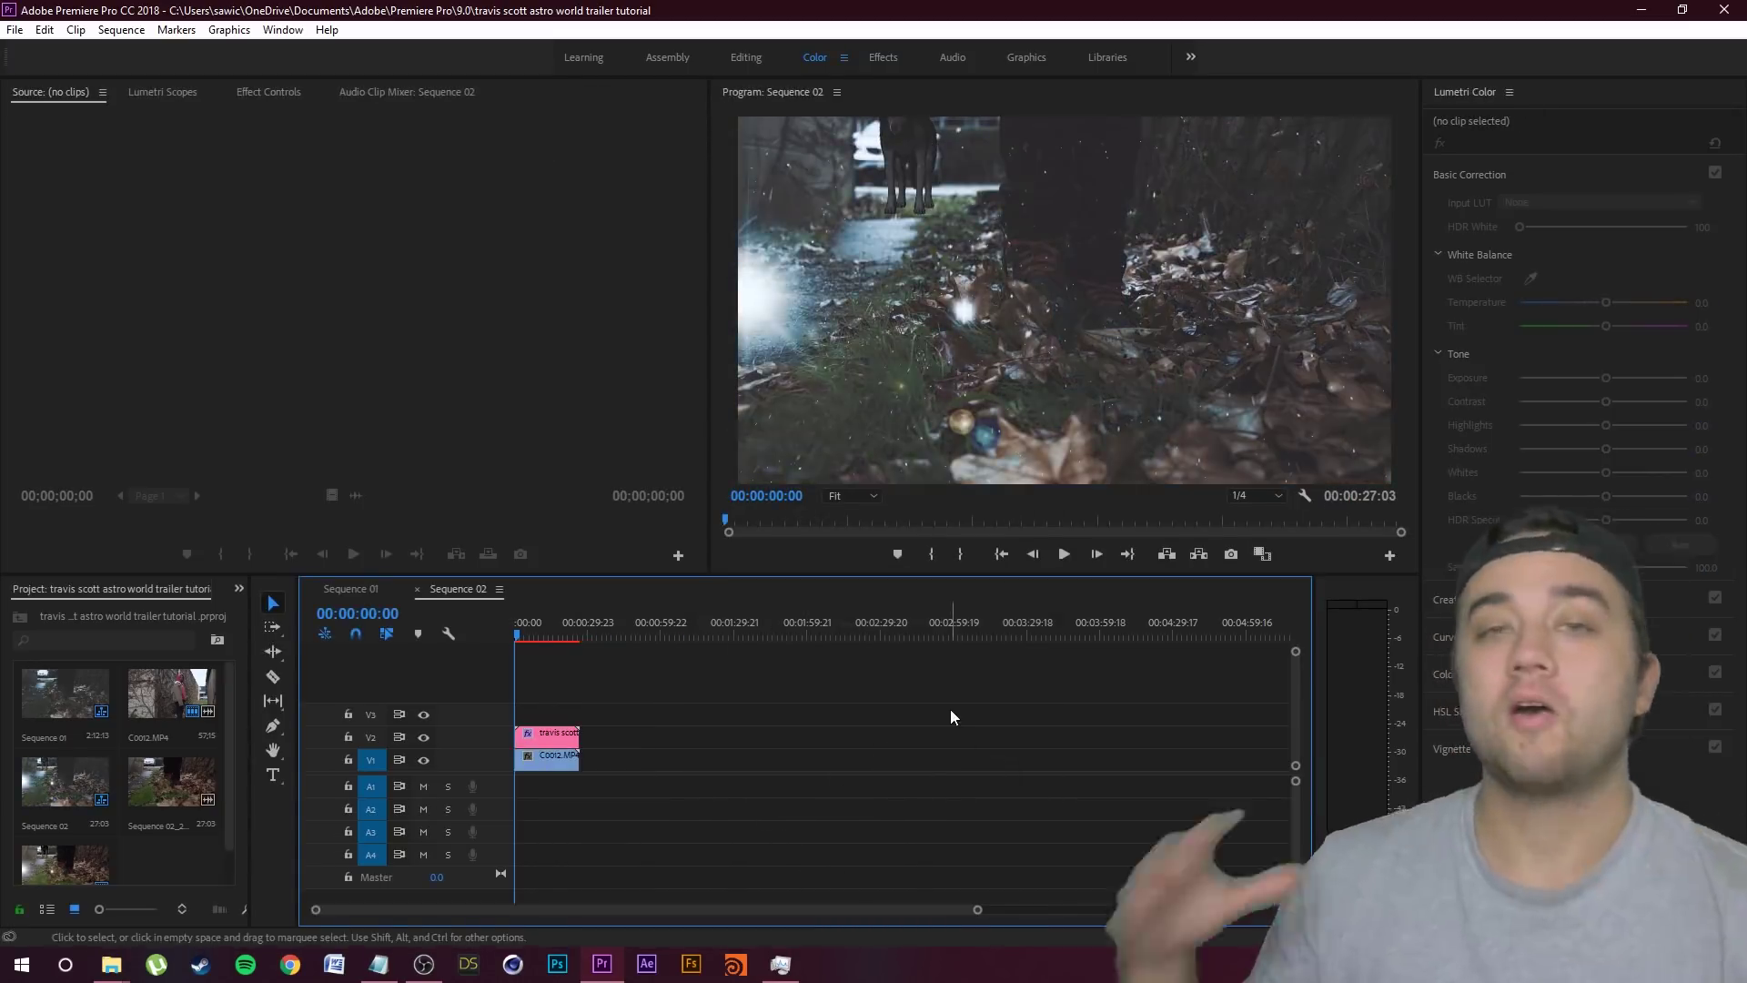